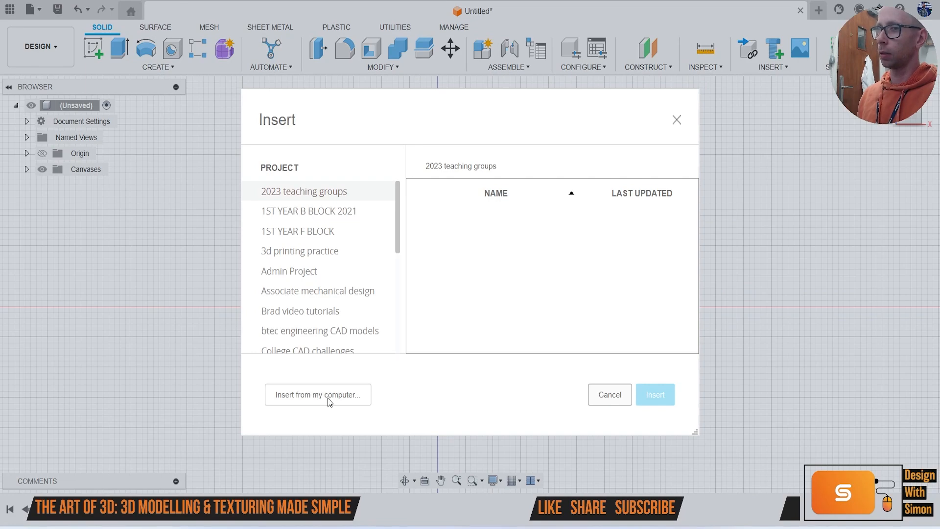
Step: Insert the phone back image from the computer as a canvas on the front origin plane, keeping the default settings
scroll(497, 287, "down", 3)
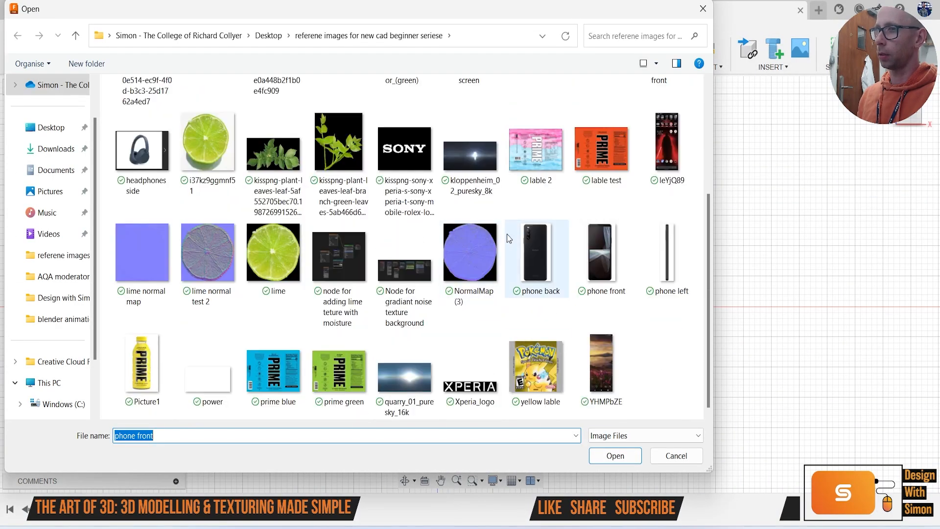
double_click(533, 245)
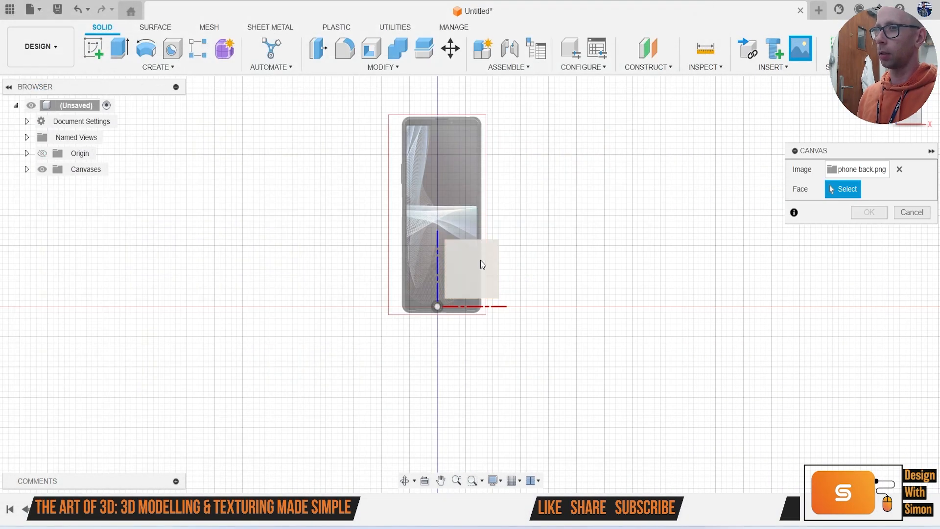
left_click_drag(480, 254, 480, 158)
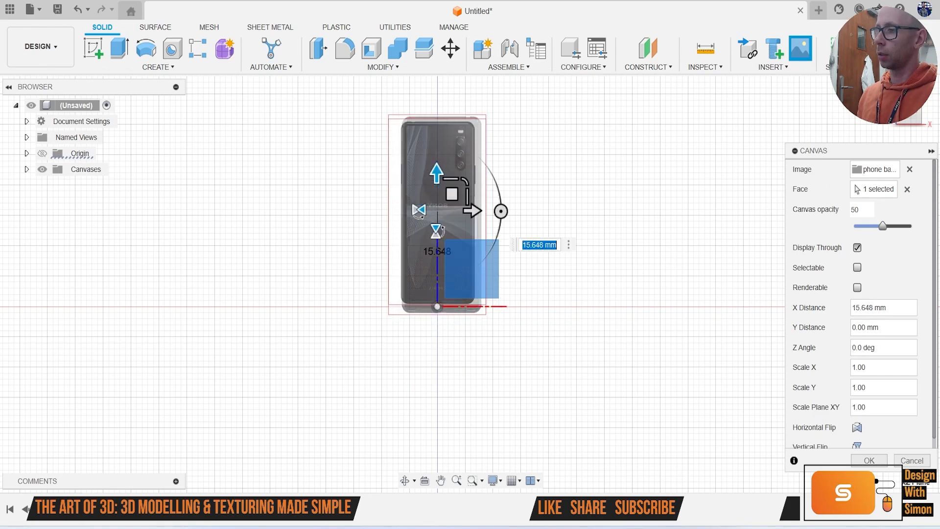
left_click(869, 459)
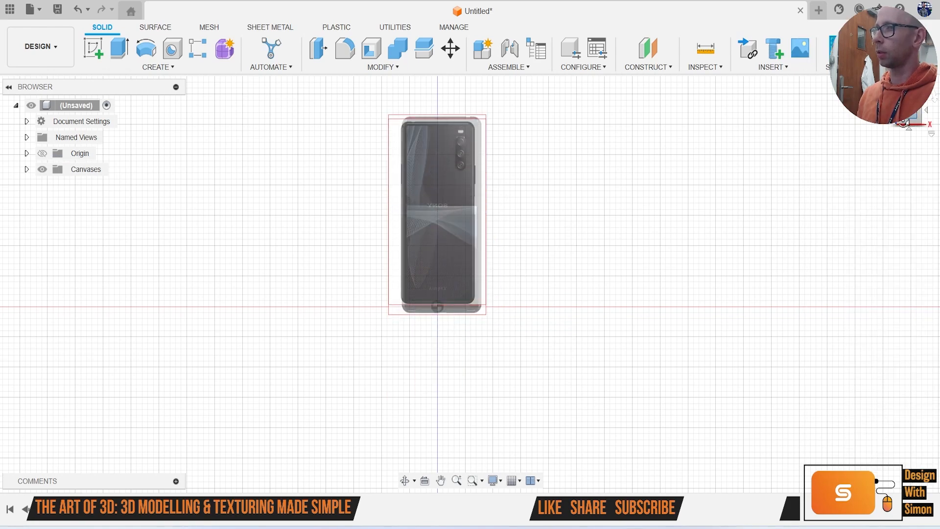
Step: Insert the phone left image from the computer as a canvas on the vertical side origin plane
left_click(910, 121)
left_click(809, 55)
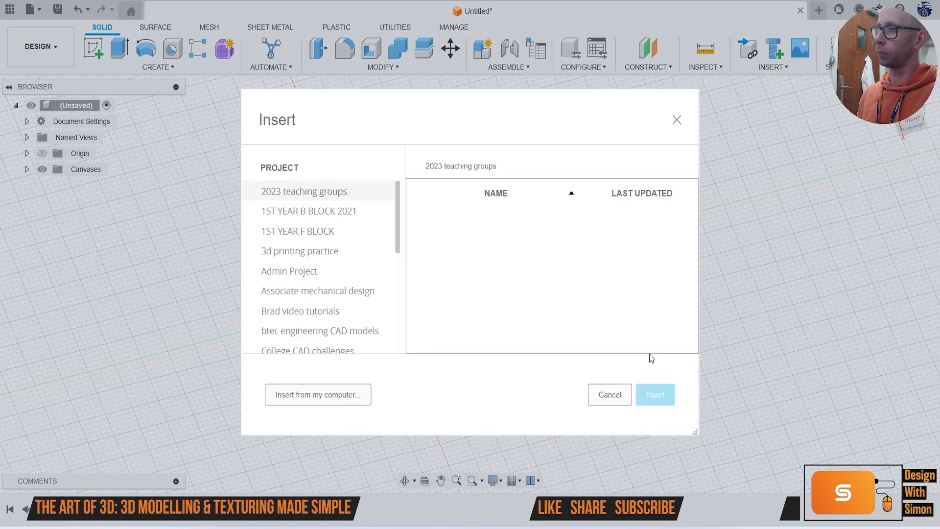
left_click(323, 391)
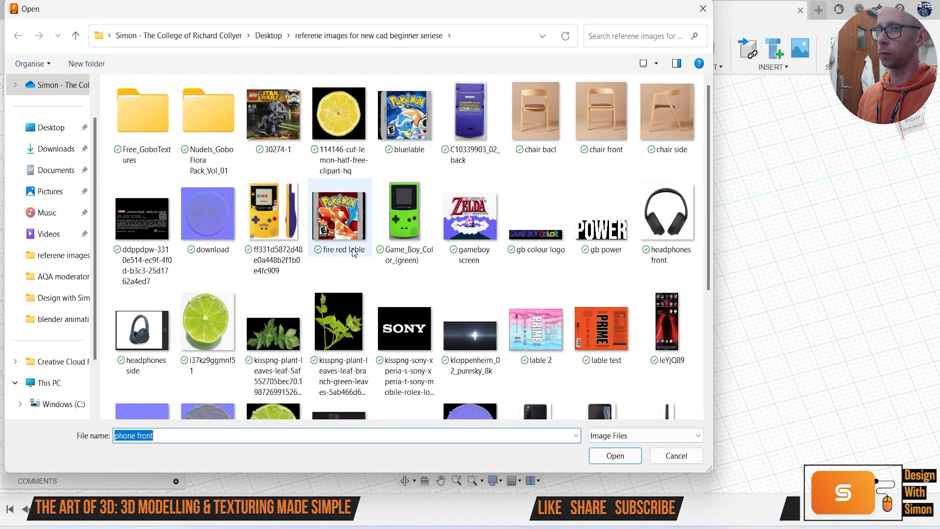
scroll(465, 318, "down", 3)
double_click(659, 251)
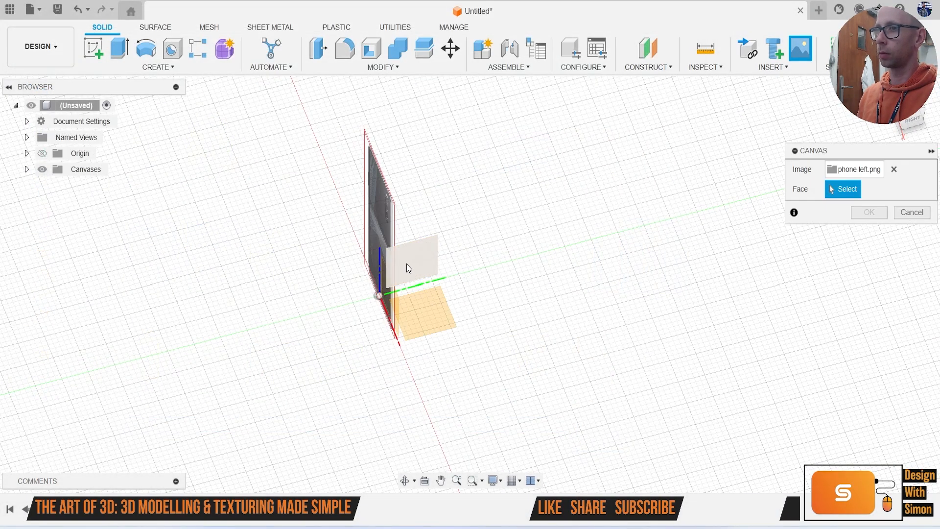
left_click(398, 265)
left_click(869, 460)
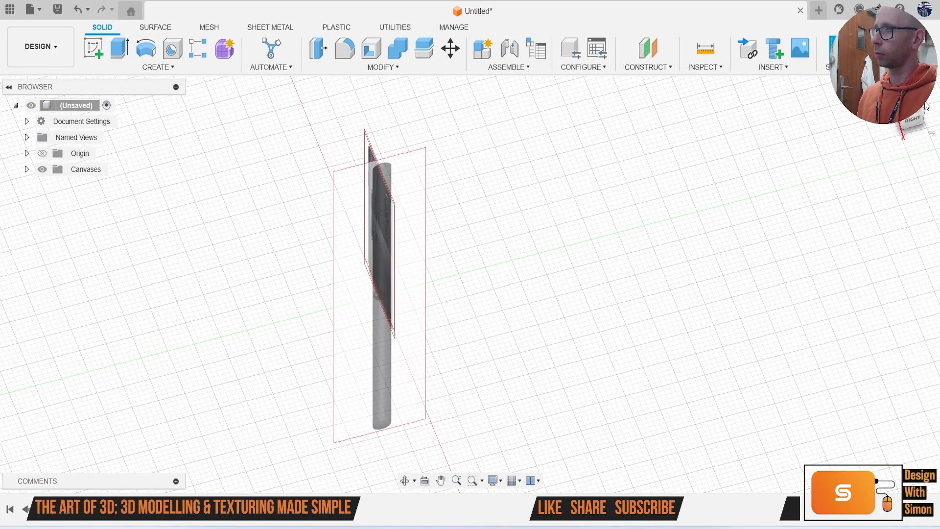
Step: Return to the front view and hide the phone back and phone left canvases
left_click(920, 119)
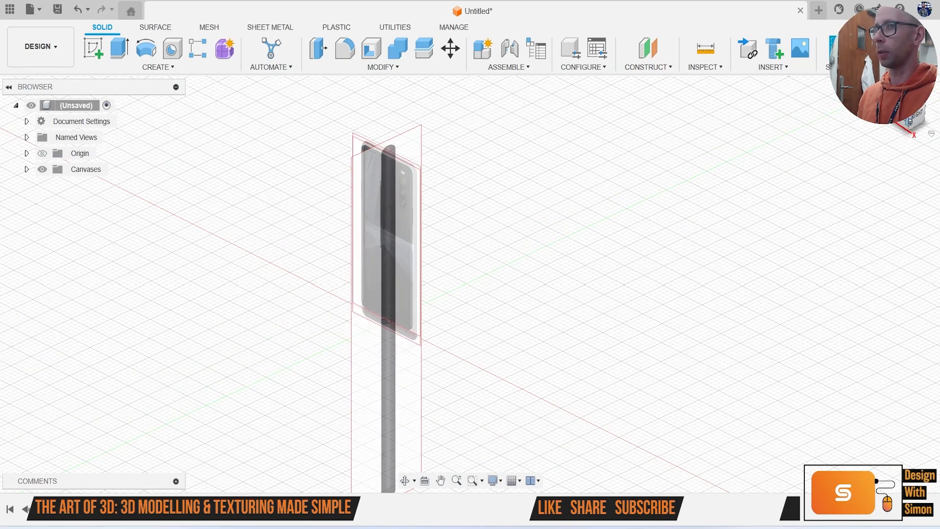
left_click(903, 123)
left_click(27, 169)
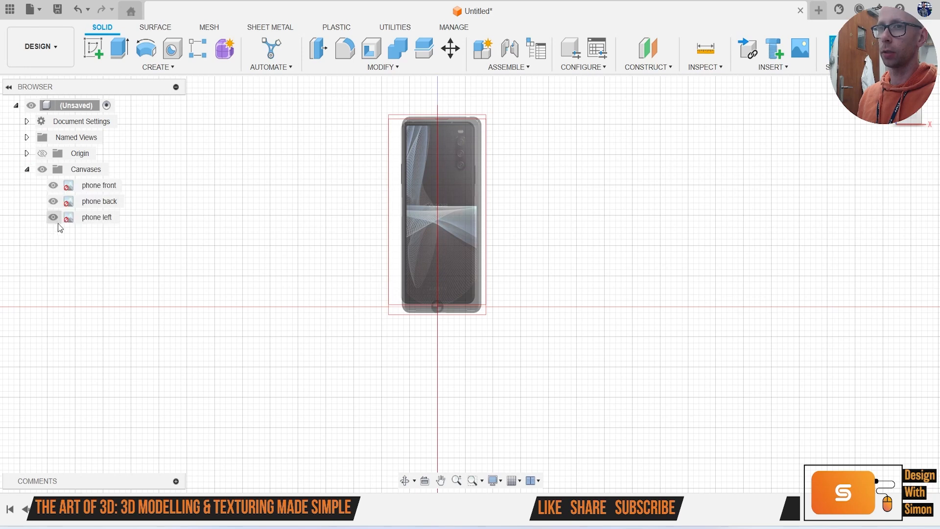
left_click(53, 200)
left_click(53, 217)
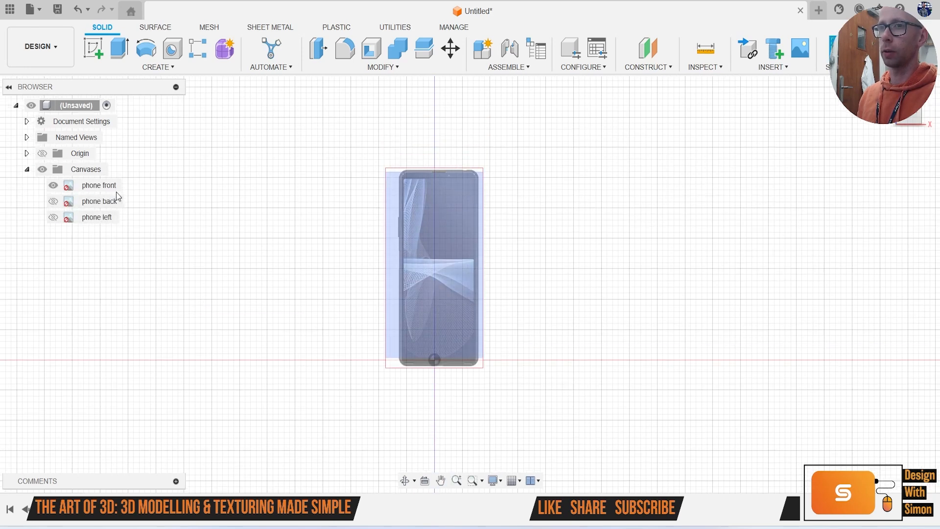
Step: Start calibrating the phone front canvas by picking points on the phone's two long side edges, level with each other near the top
right_click(116, 191)
left_click(165, 232)
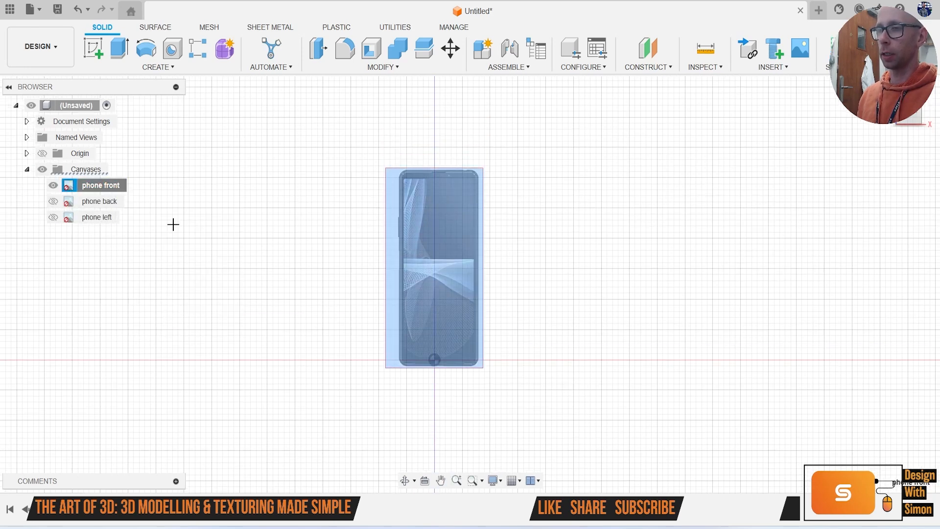
scroll(410, 223, "up", 6)
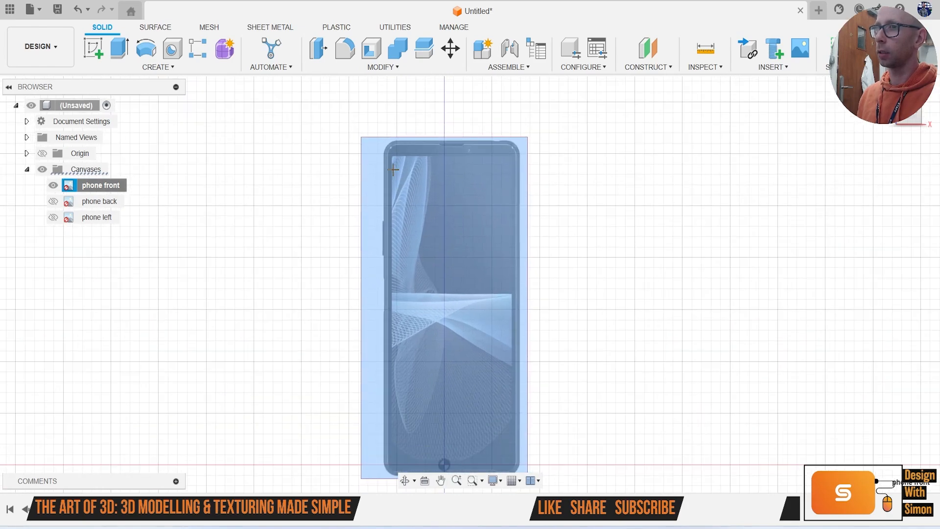
left_click(385, 160)
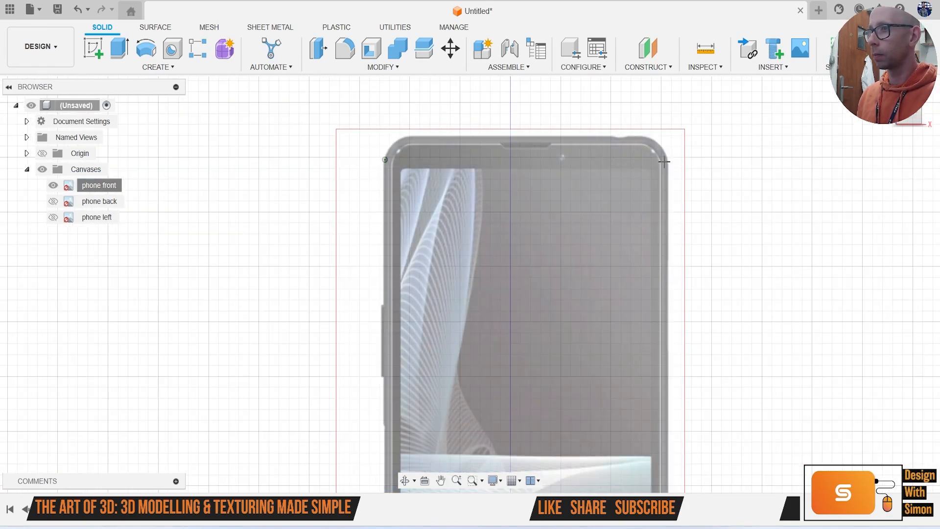
left_click(667, 158)
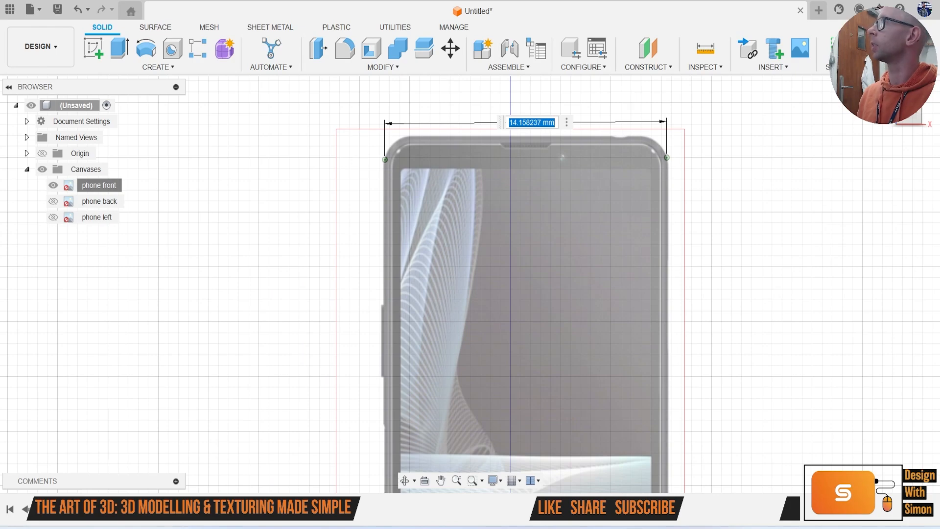
Step: Switch to the browser and look up the Sony Xperia 10 dimensions in the search results, and return to Fusion 360
key("alt+Tab")
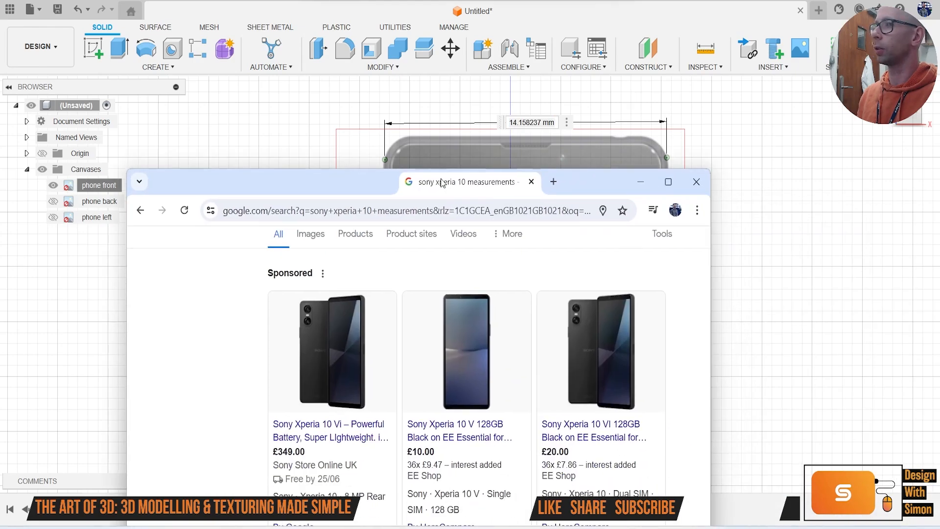
scroll(399, 343, "down", 4)
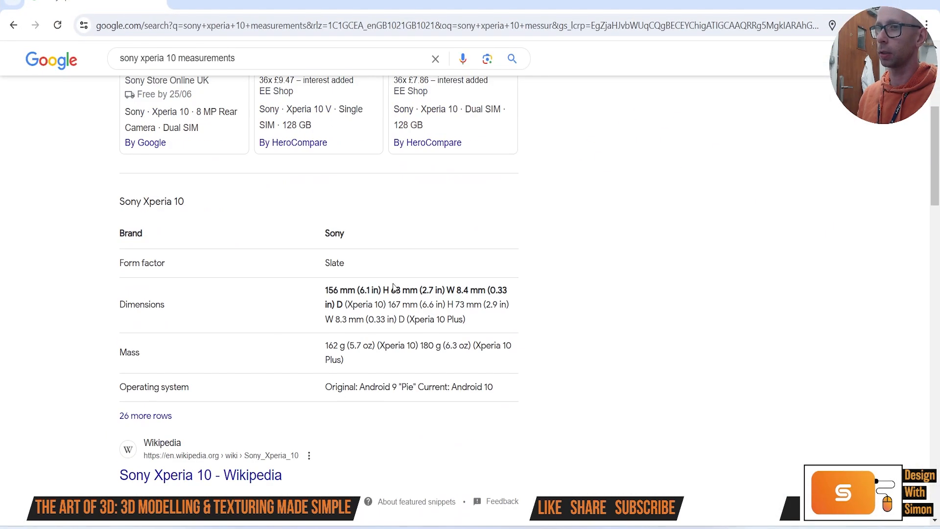
key("alt+Tab")
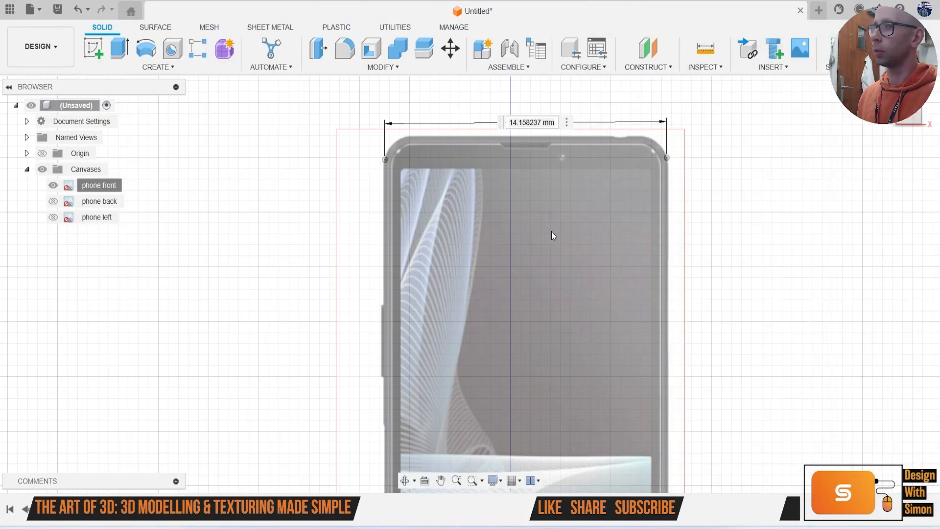
Step: Set the calibration distance across the phone front canvas to 68 mm
left_click(547, 120)
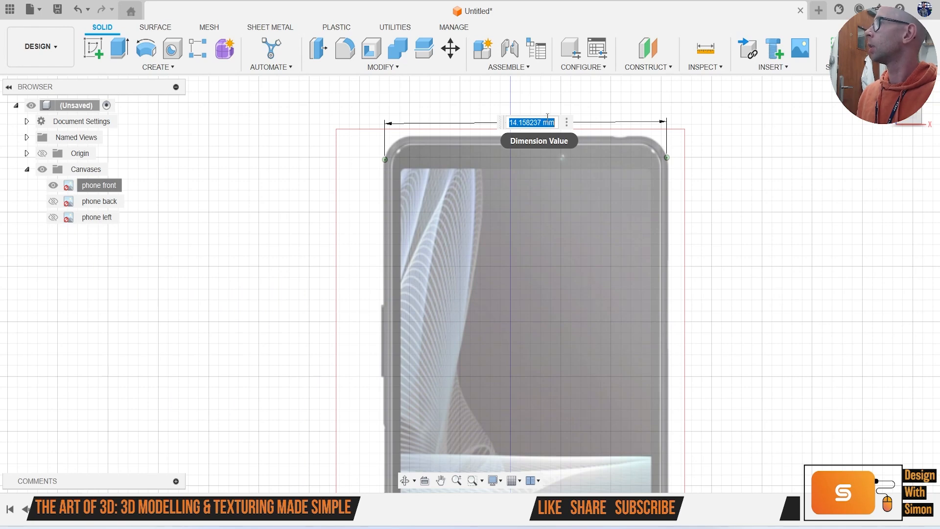
type("68")
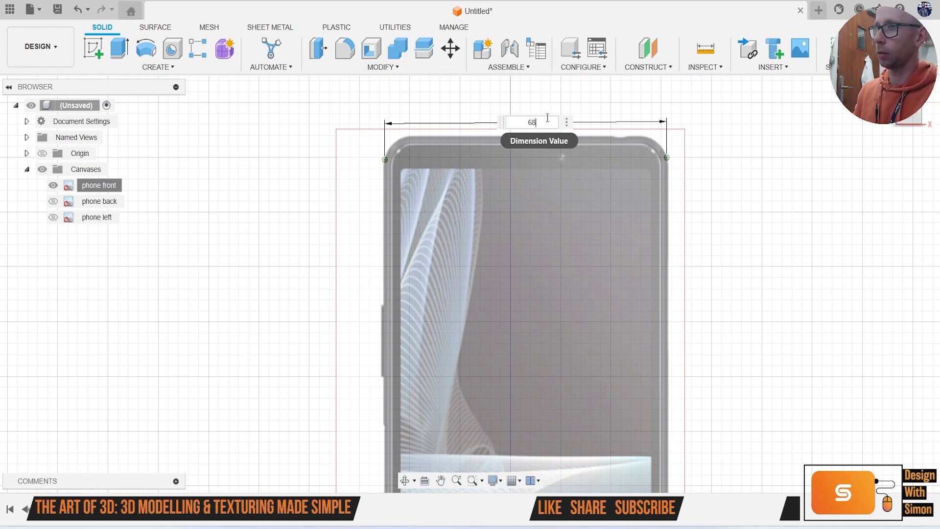
key("Return")
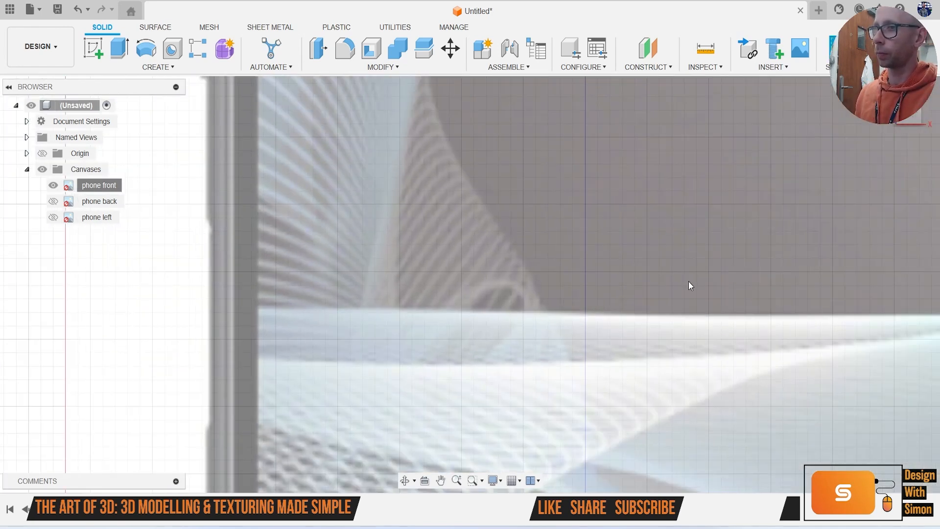
Step: Calibrate the phone front canvas again between the phone's top and bottom edges, setting the height to 157 mm
scroll(688, 281, "down", 9)
middle_click_drag(661, 292, 482, 237)
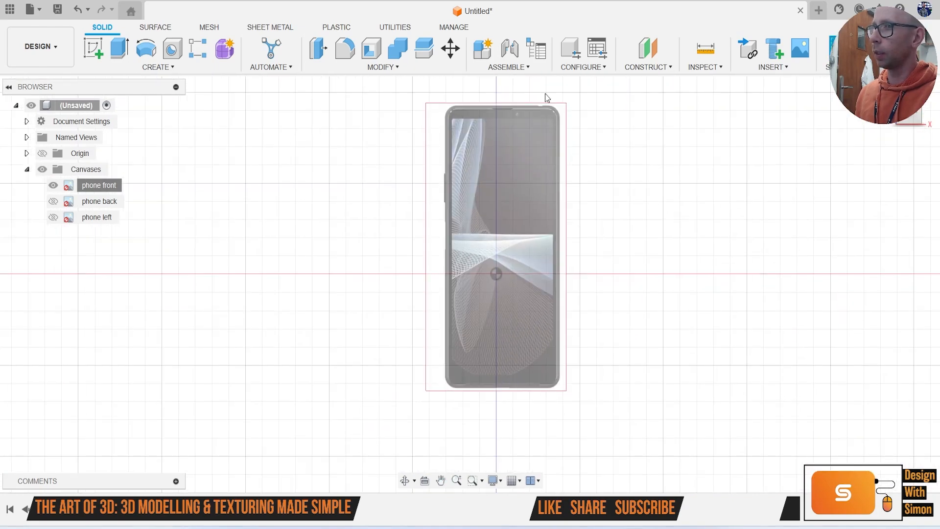
right_click(78, 185)
left_click(135, 228)
scroll(558, 114, "up", 2)
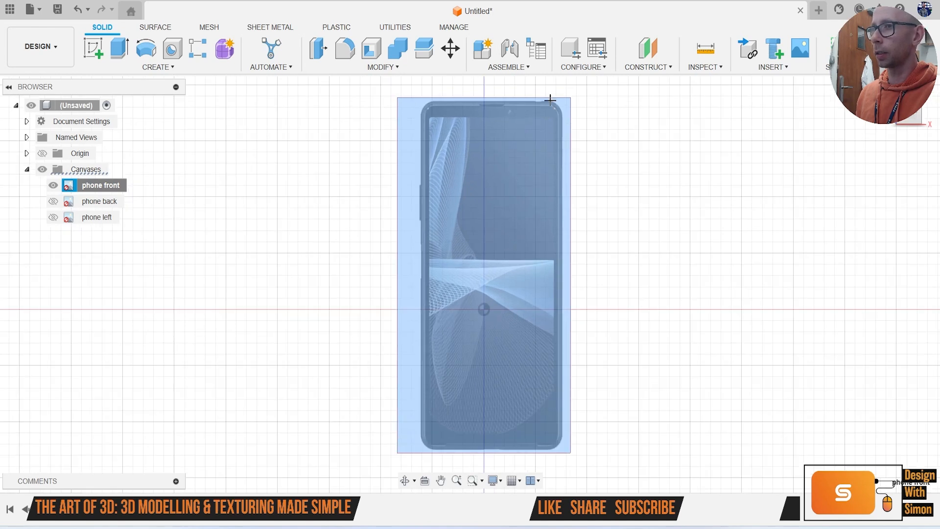
left_click(537, 101)
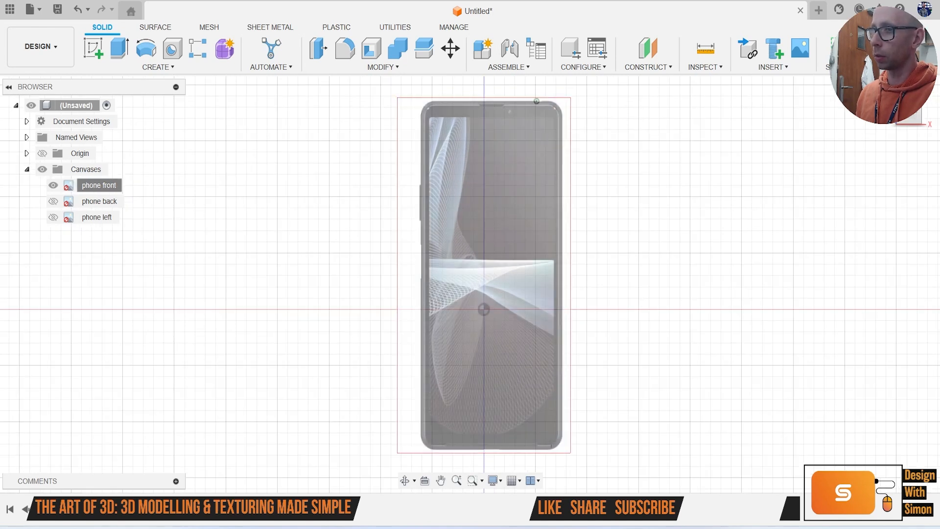
left_click(540, 448)
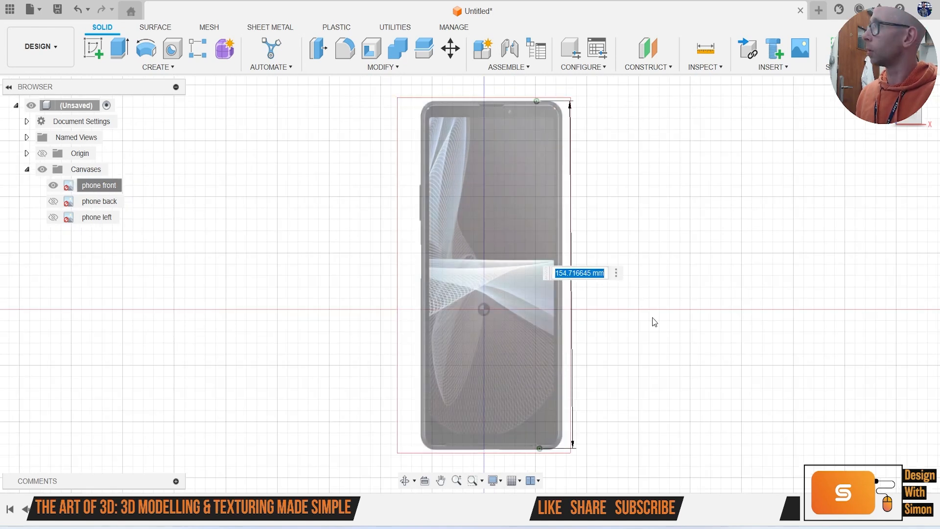
type("157")
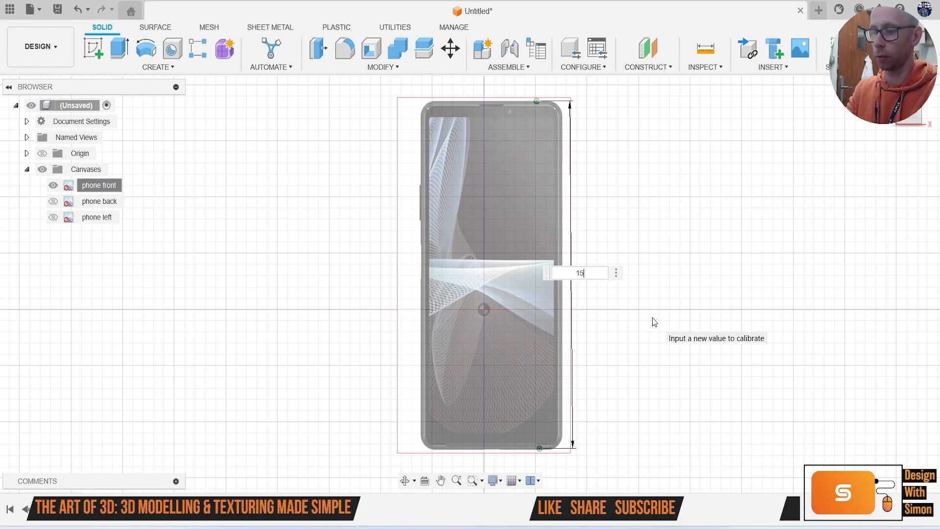
key("Return")
Step: Switch to the right side view, hide the phone front canvas and show only the phone left canvas
scroll(652, 317, "down", 4)
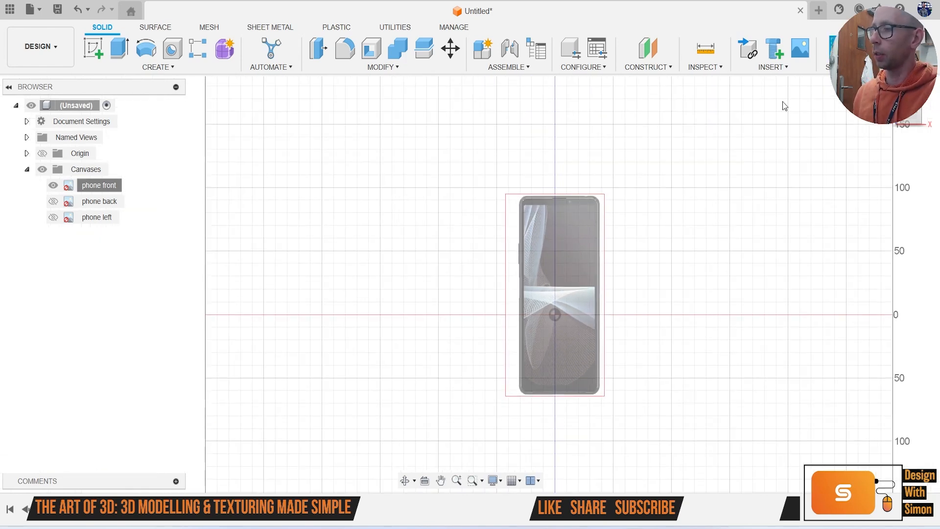
left_click(900, 126)
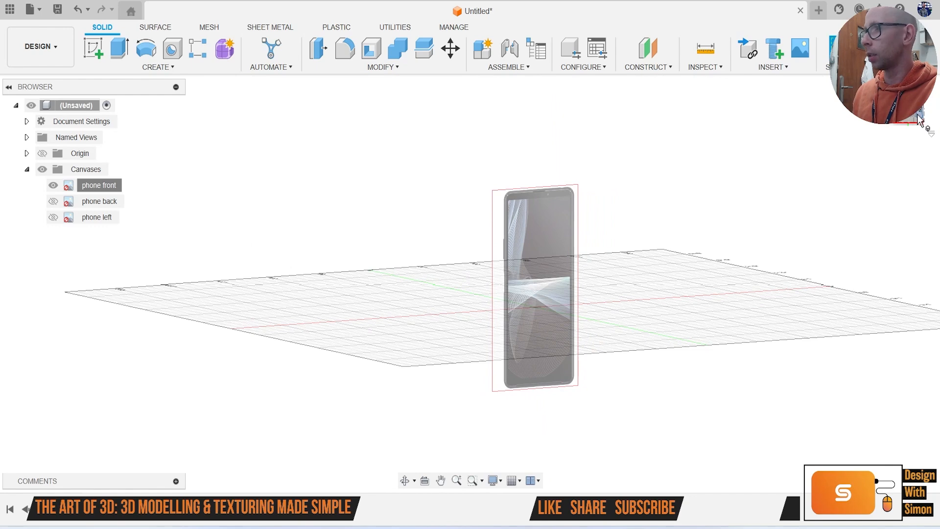
left_click(920, 119)
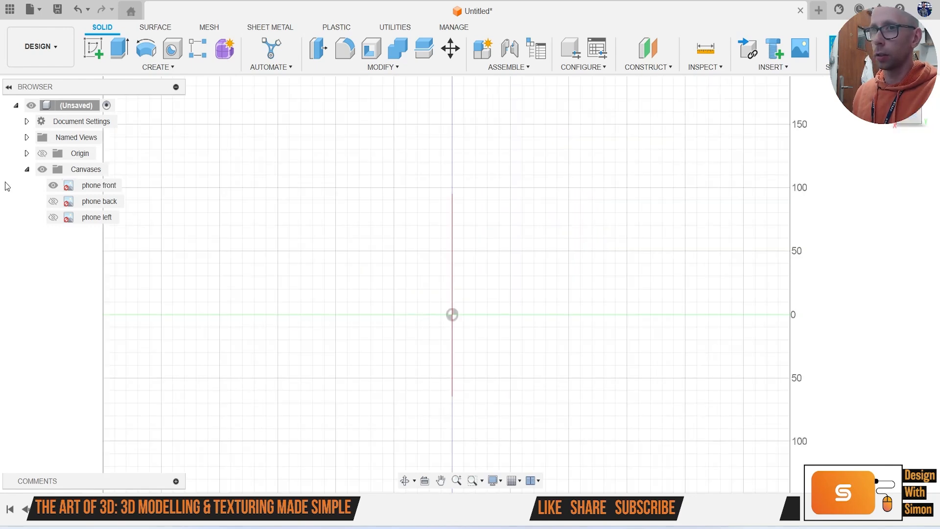
left_click(53, 186)
left_click(53, 201)
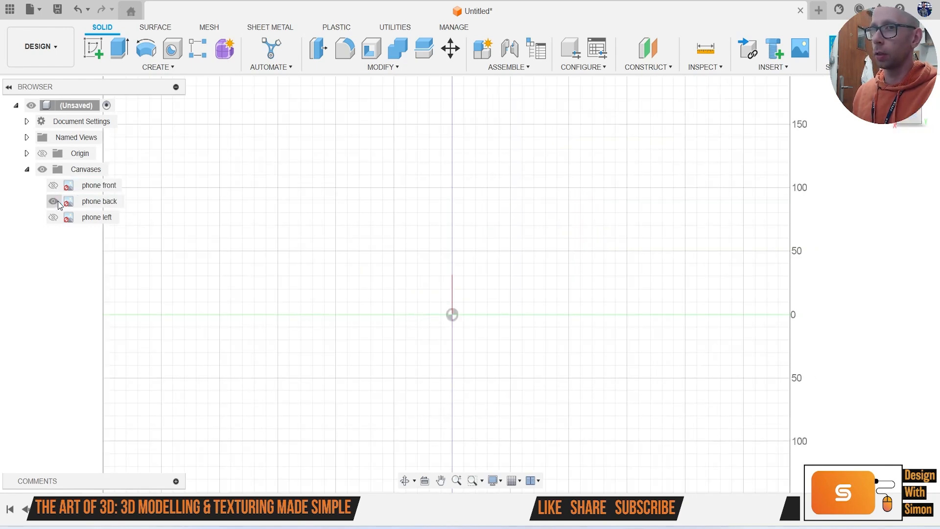
left_click(57, 202)
left_click(53, 217)
Step: Calibrate the phone left canvas across the phone's thickness, including the side button, setting the distance to 8.4 mm
scroll(460, 286, "up", 5)
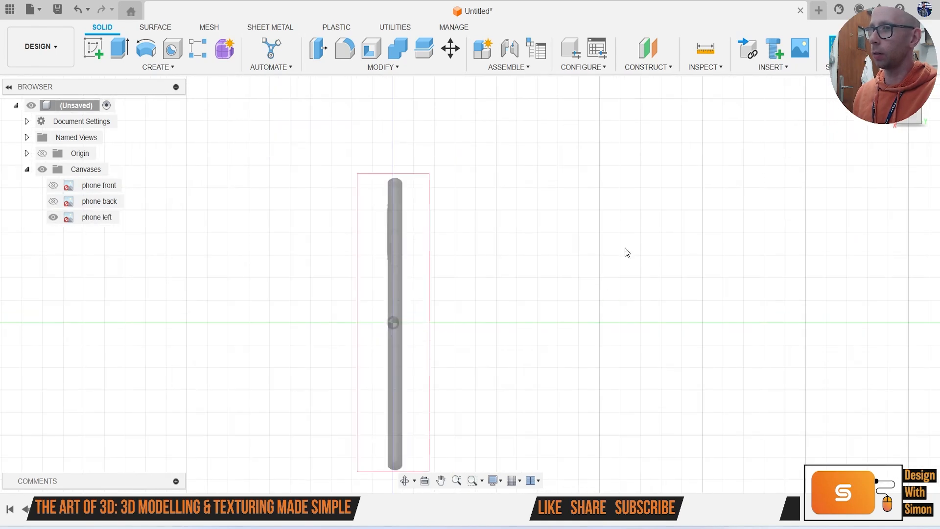
right_click(104, 218)
left_click(133, 263)
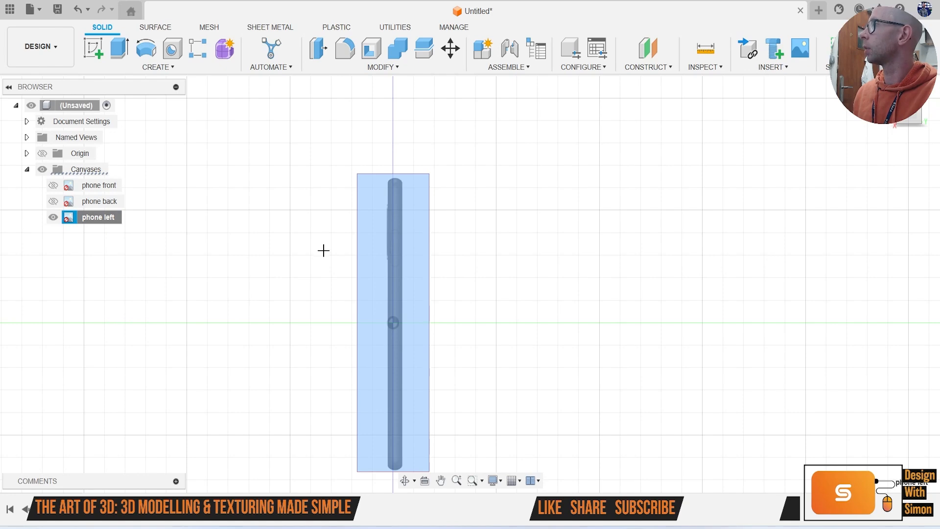
scroll(338, 226, "up", 5)
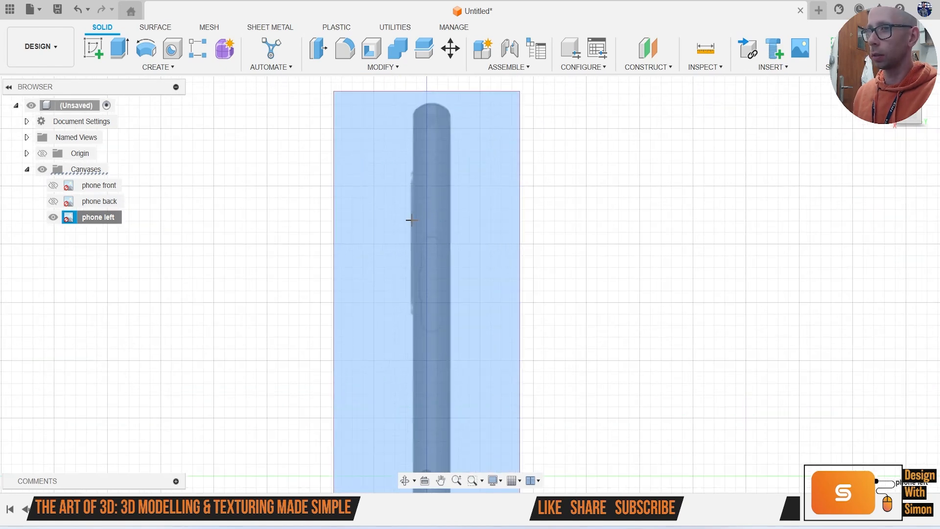
left_click(411, 220)
left_click(451, 219)
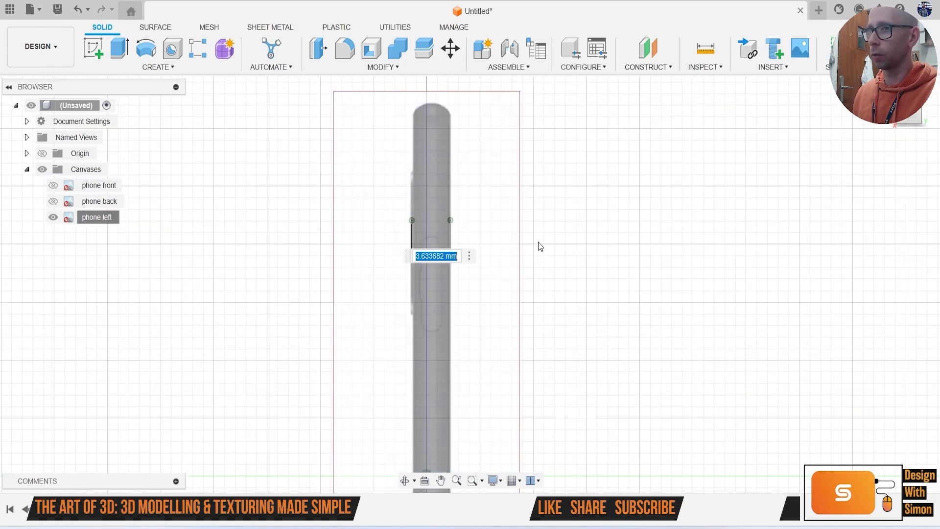
type("8.")
type("6")
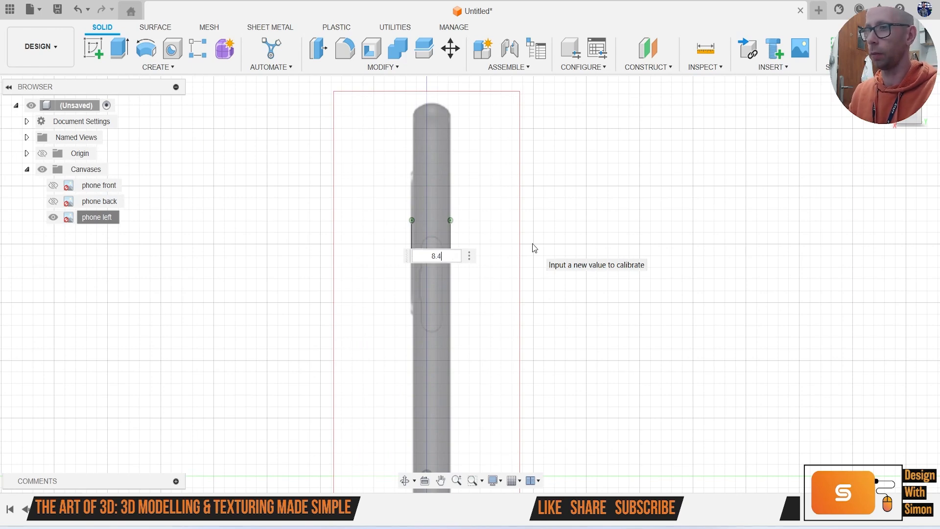
key("Return")
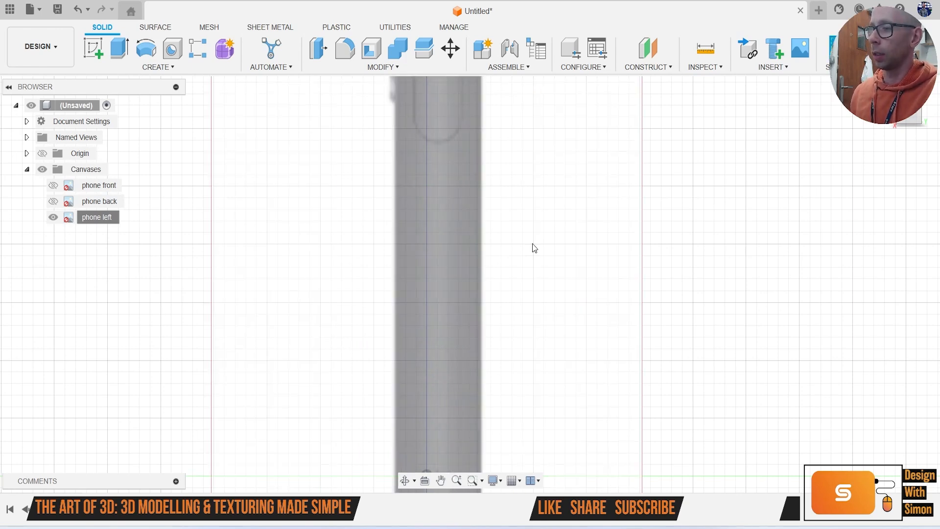
scroll(533, 248, "down", 10)
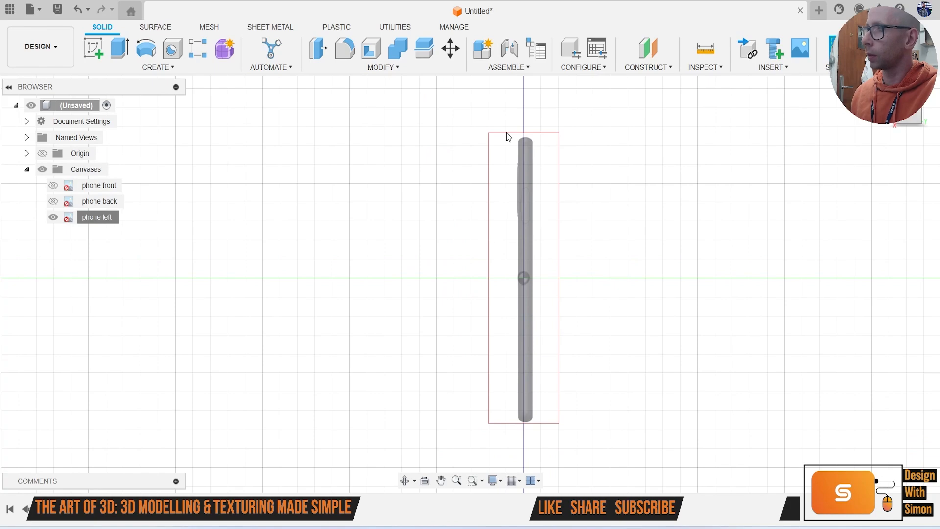
scroll(382, 138, "up", 2)
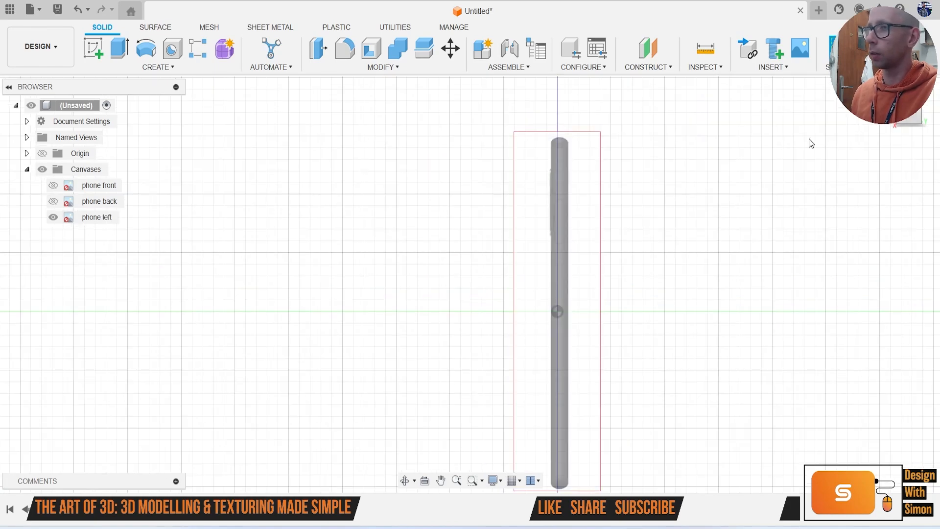
Step: Show the phone front canvas and shift the phone left canvas vertically by about 14.3 mm to line up with it
mouse_move(908, 108)
left_mouse_down()
mouse_move(901, 129)
mouse_move(888, 117)
left_mouse_up()
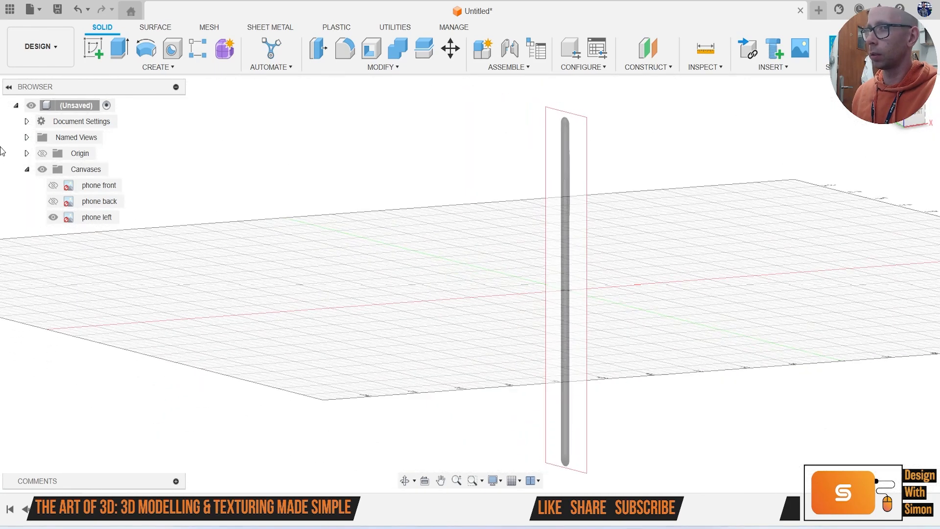
left_click(54, 185)
scroll(361, 206, "down", 1)
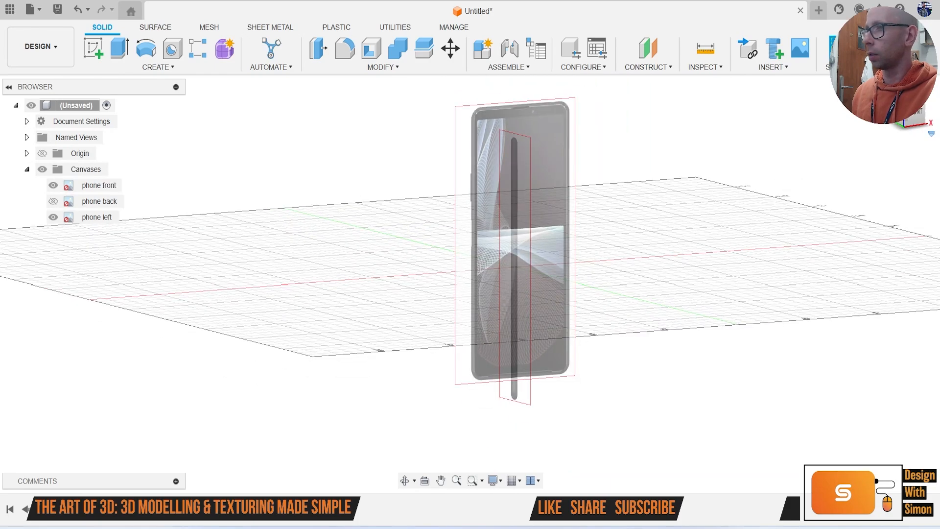
left_click(920, 115)
left_click_drag(919, 112, 924, 118)
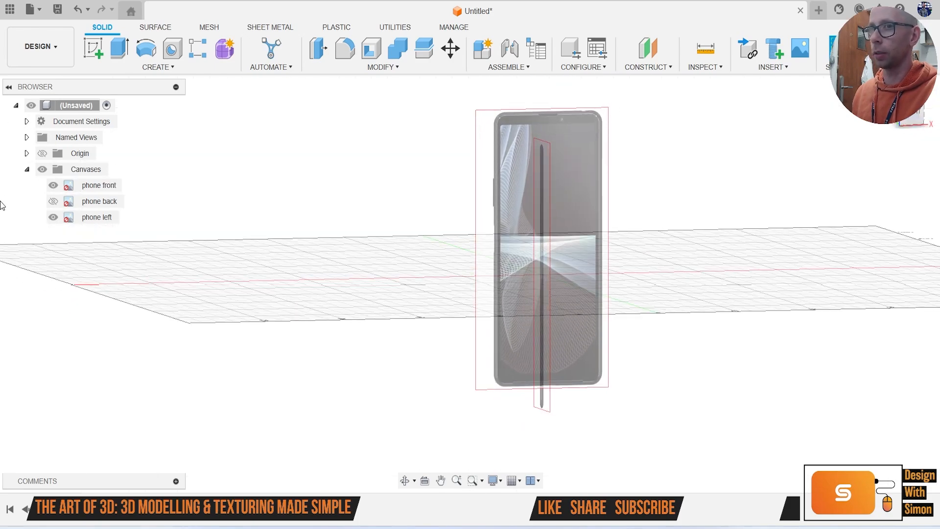
right_click(101, 218)
left_click(125, 230)
left_click_drag(549, 242, 546, 210)
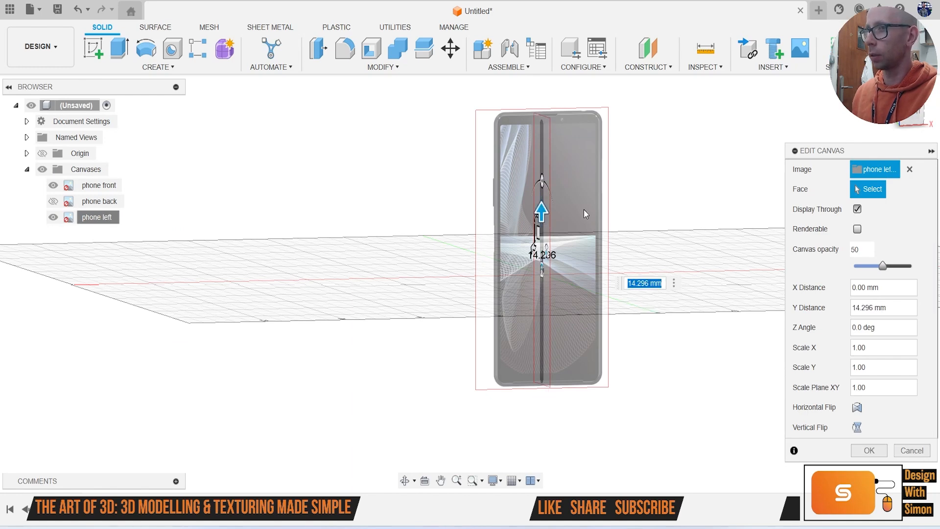
left_click(869, 450)
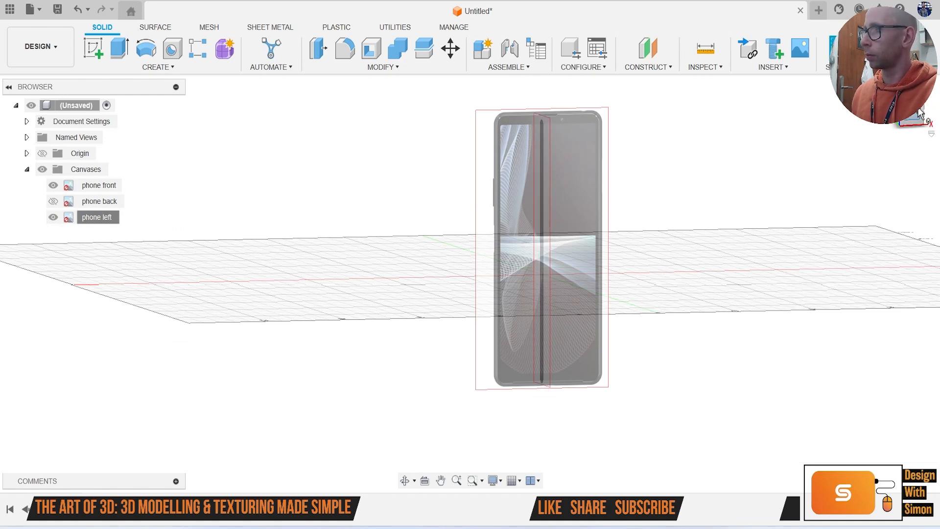
Step: Calibrate the phone left canvas between the phone's top and bottom edges, setting the height to 156 mm
left_click(915, 116)
left_click(915, 117)
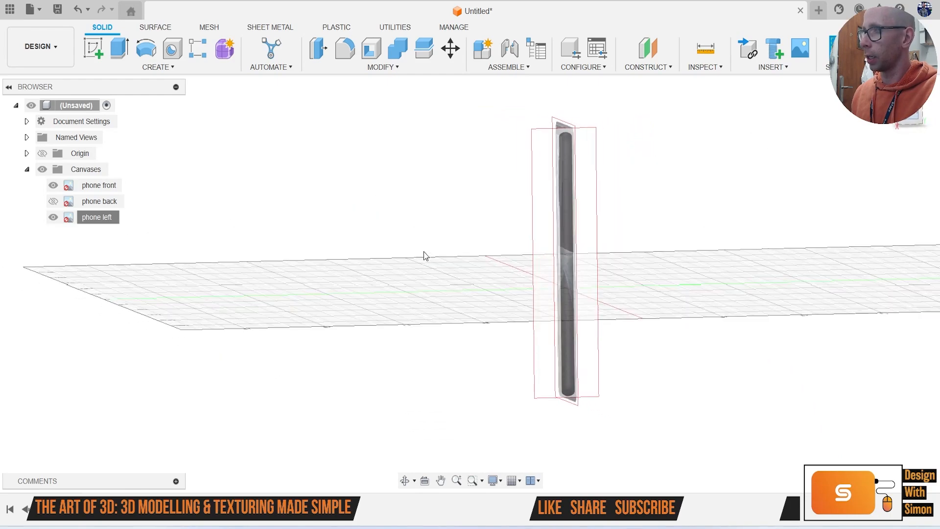
right_click(87, 223)
left_click(122, 266)
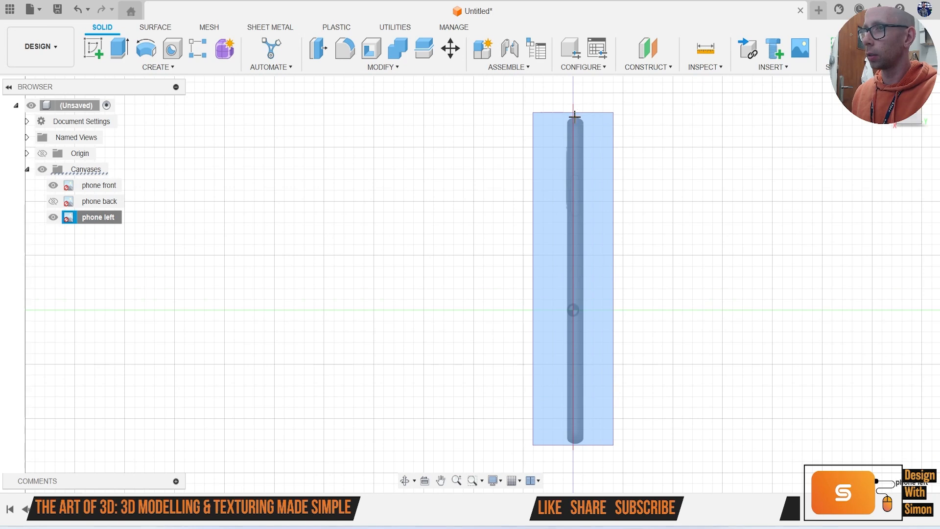
left_click(574, 118)
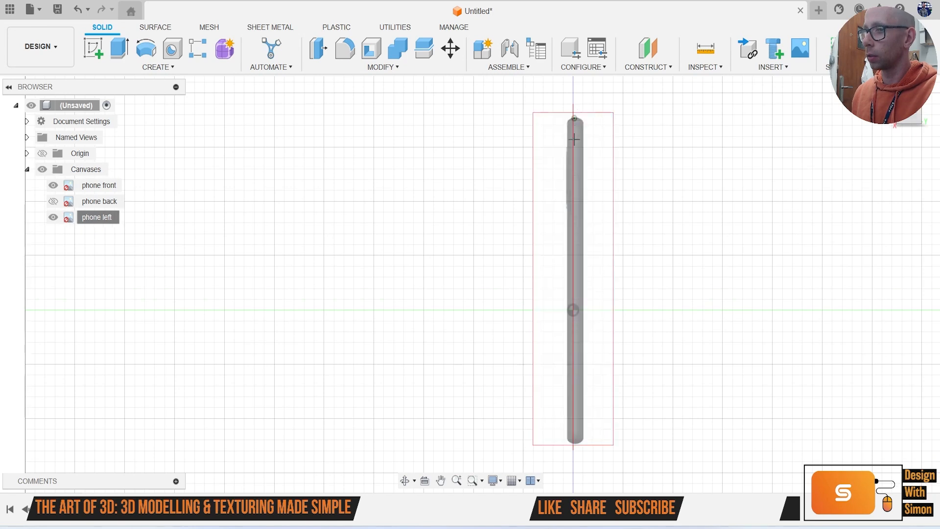
left_click(576, 444)
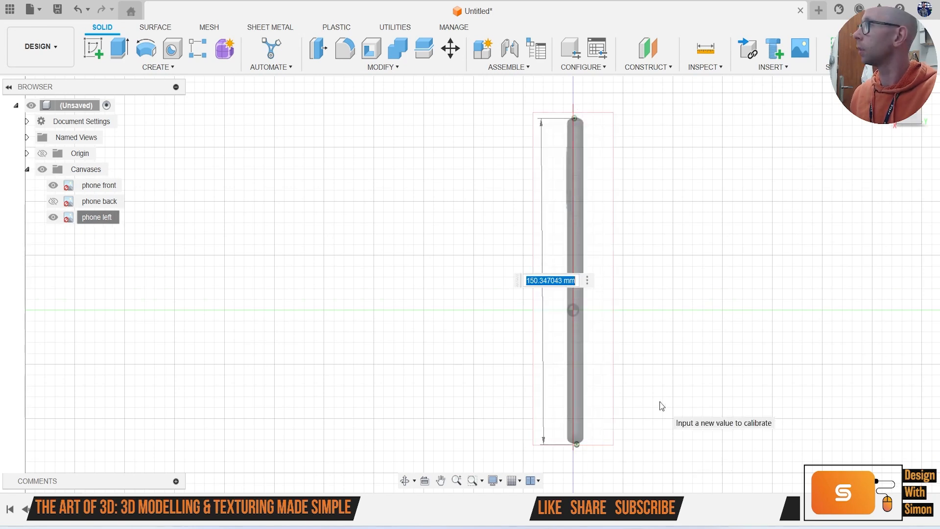
type("156")
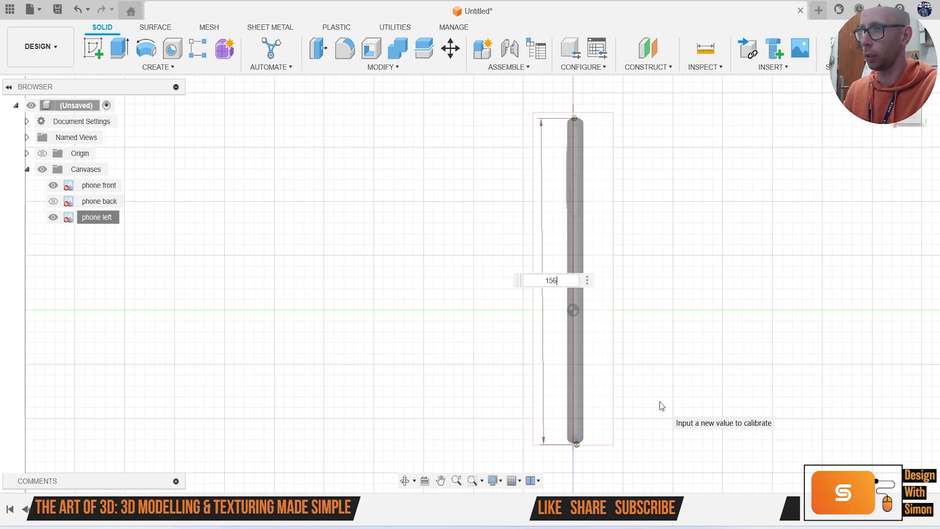
key("Return")
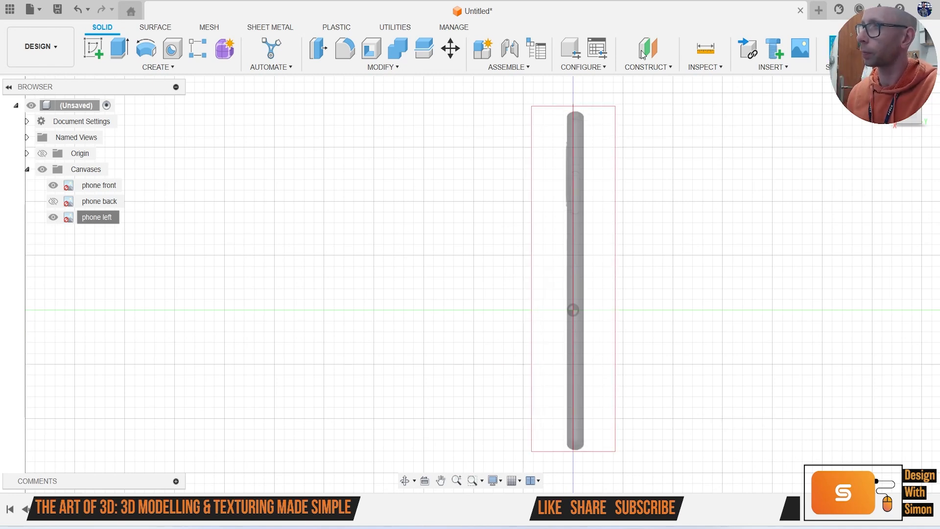
Step: Show the phone back canvas, move it sideways over the phone front canvas and set its plane scale to 0.98
left_click_drag(899, 111, 905, 121)
left_click(905, 121)
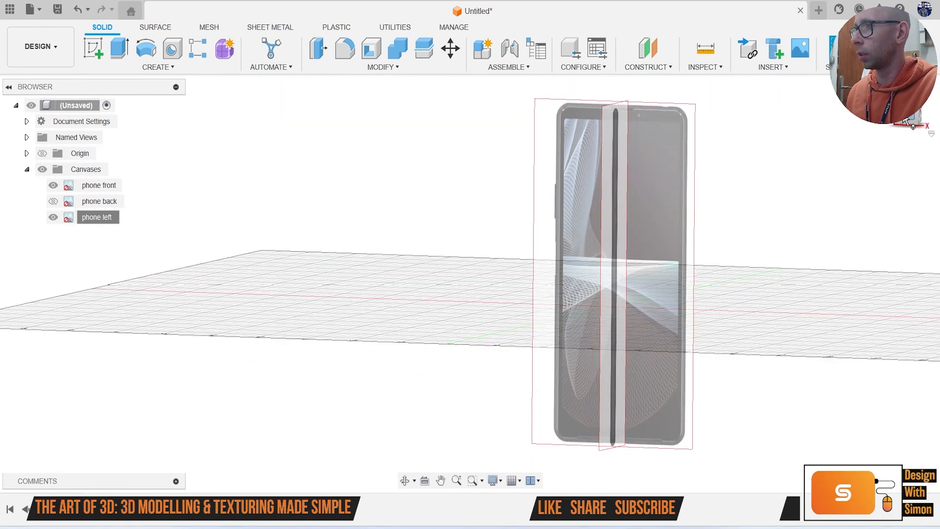
left_click(50, 202)
middle_click_drag(552, 303, 459, 246)
scroll(459, 246, "up", 2)
right_click(108, 209)
left_click(142, 233)
left_click_drag(453, 254, 488, 257)
left_click_drag(480, 225, 487, 239)
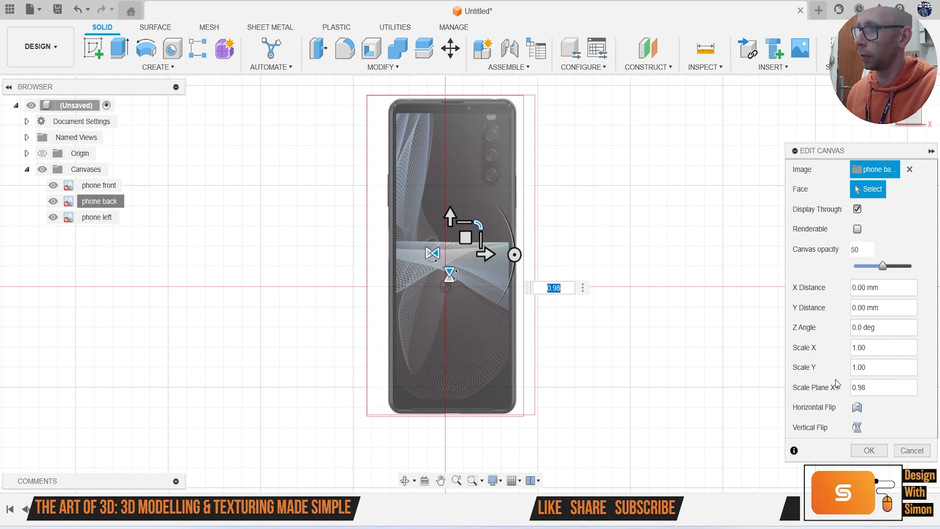
left_click(869, 449)
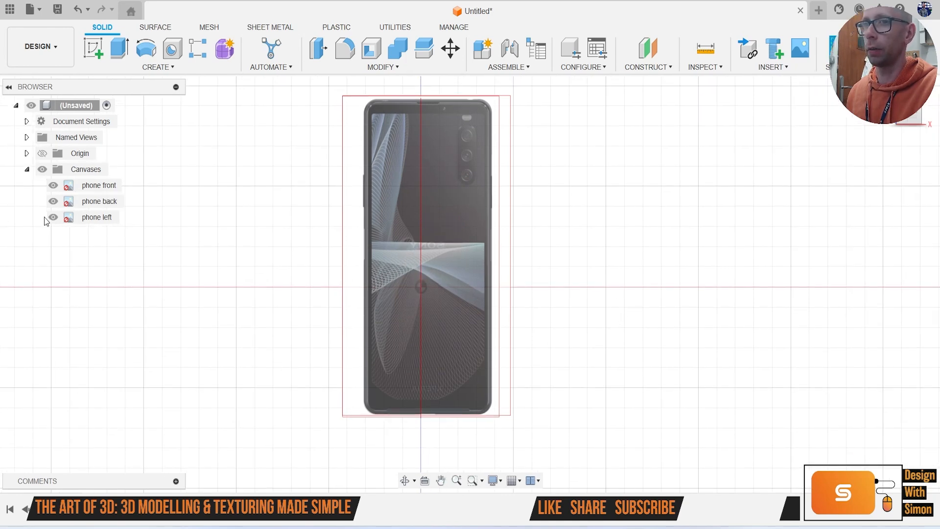
Step: Hide the phone back canvas and save the design as "sony xperia video" in 2023 teaching groups
left_click(53, 201)
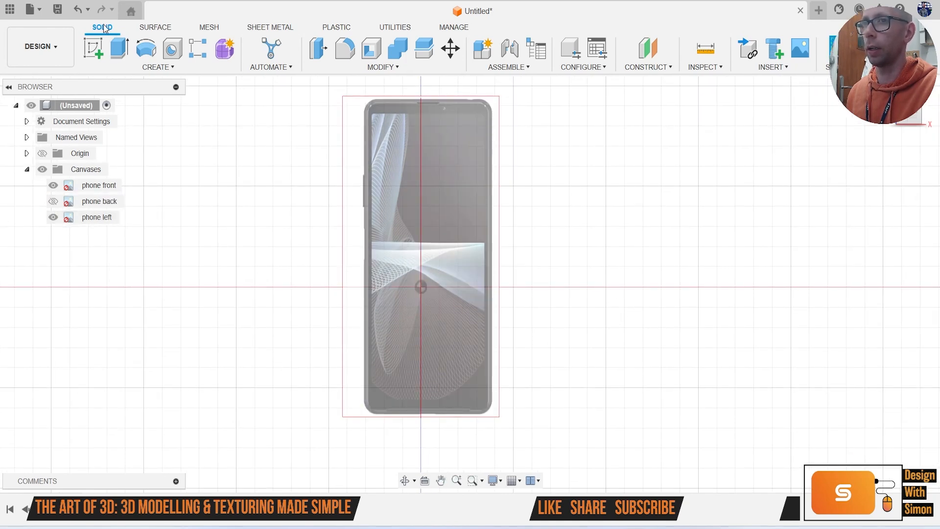
left_click(58, 13)
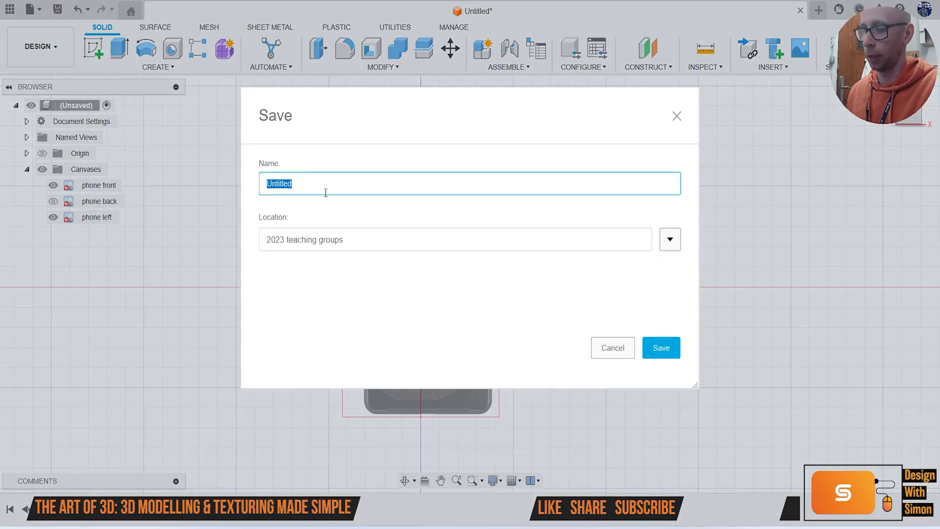
type("sony xperi")
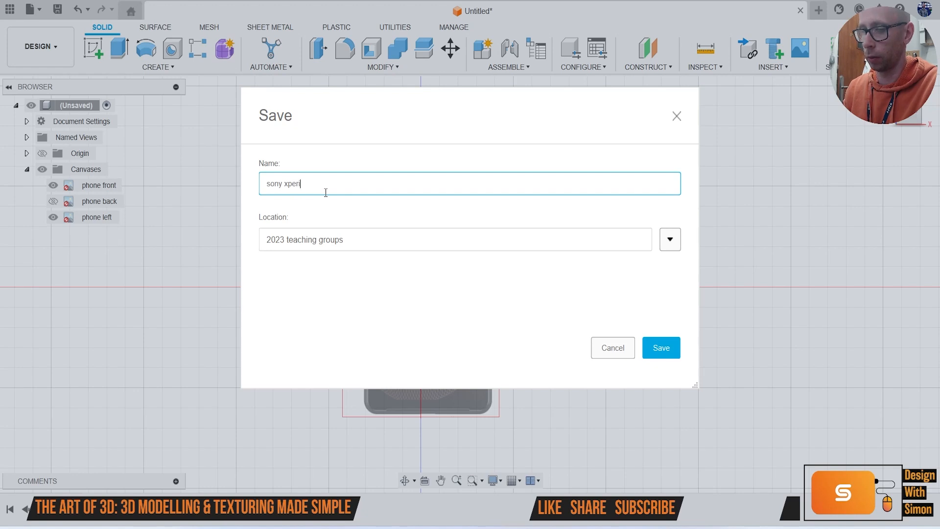
type("a video")
key("Return")
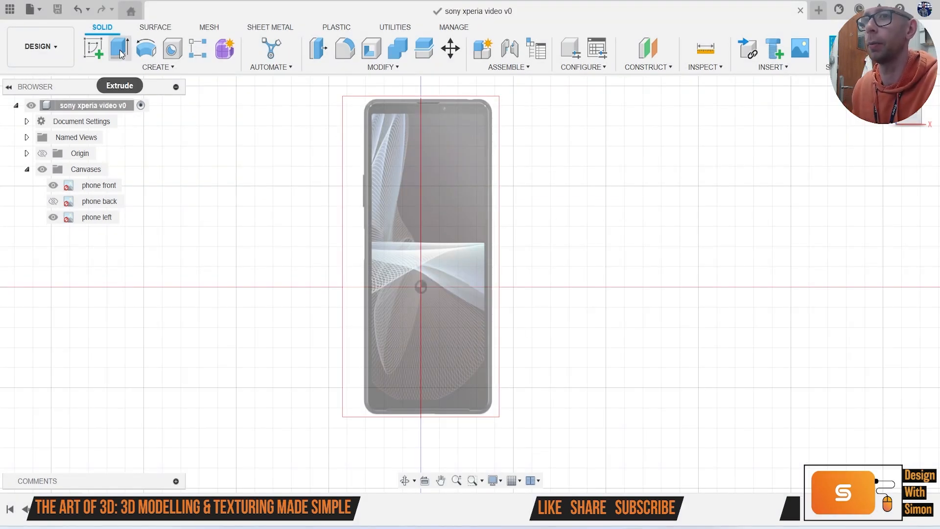
Step: Sketch a 2-point rectangle around the phone's outer edges on the front plane, from upper-left to lower-right corner, and finish the sketch
left_click(93, 48)
left_click(458, 230)
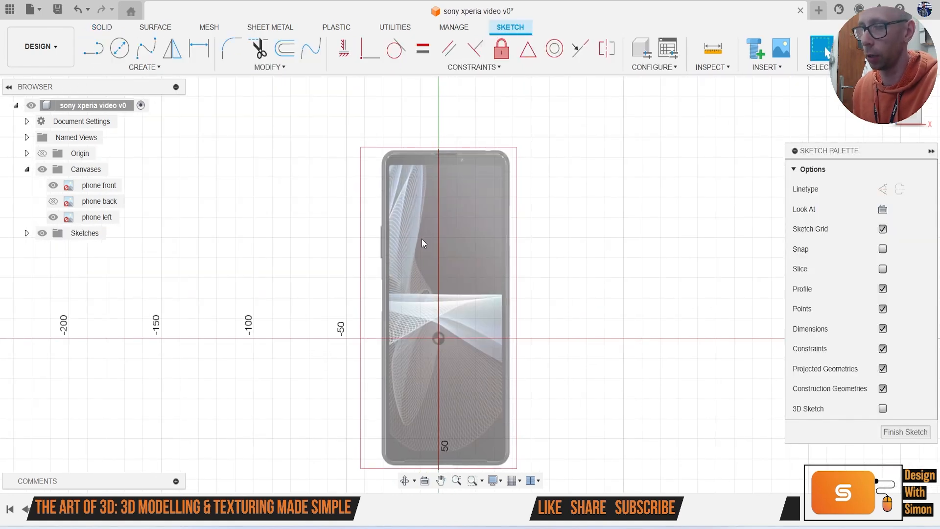
left_click(151, 72)
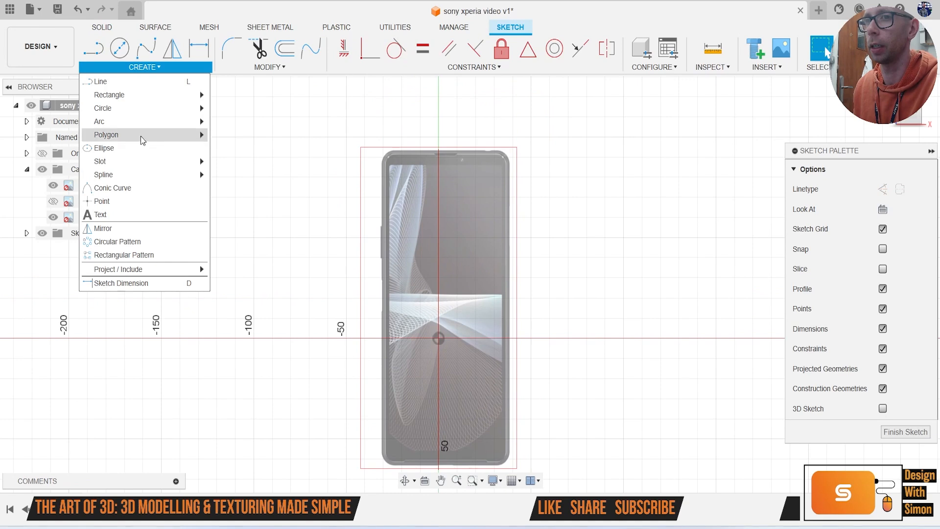
mouse_move(158, 91)
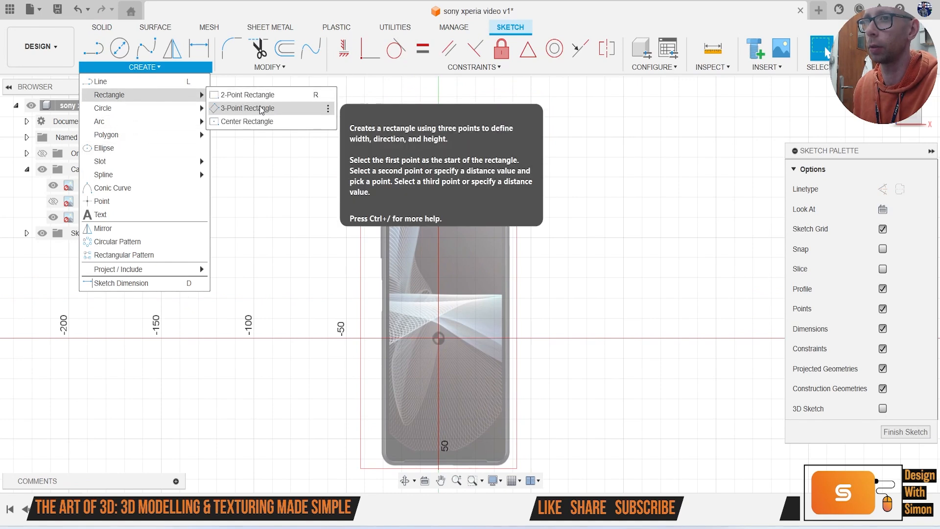
left_click(247, 94)
scroll(377, 167, "up", 8)
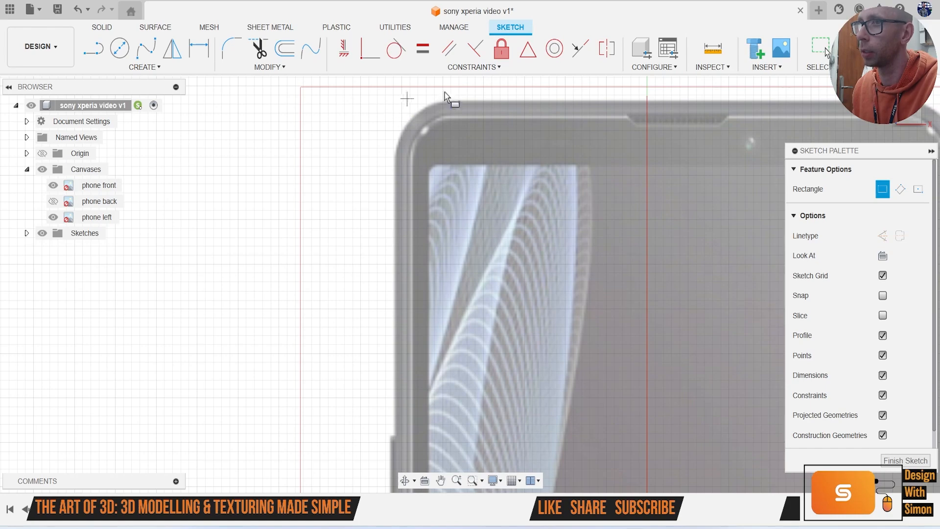
left_click(397, 99)
scroll(535, 279, "down", 8)
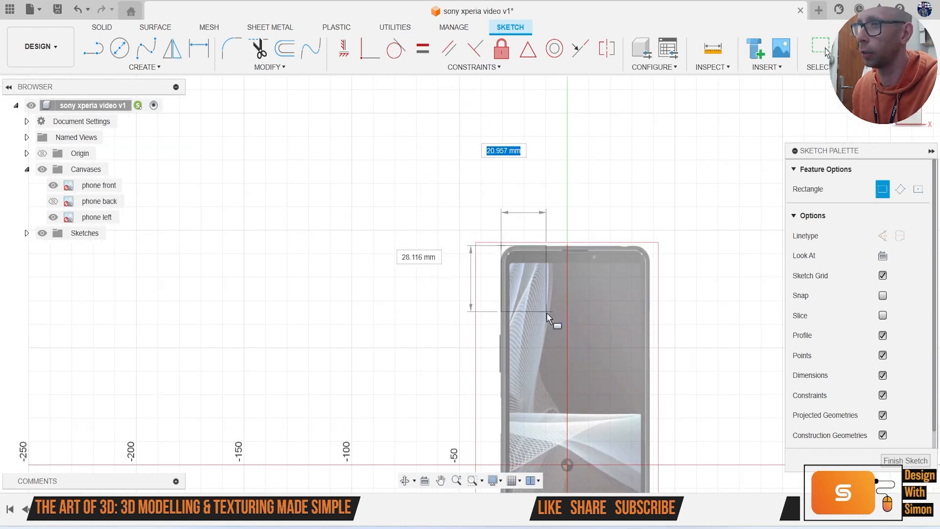
scroll(436, 243, "up", 6)
scroll(484, 350, "up", 3)
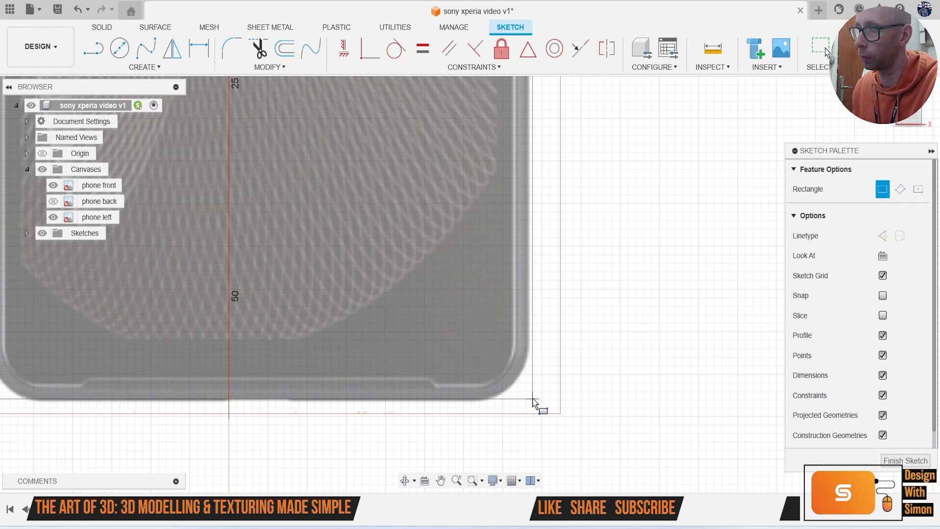
left_click(531, 403)
scroll(534, 399, "down", 8)
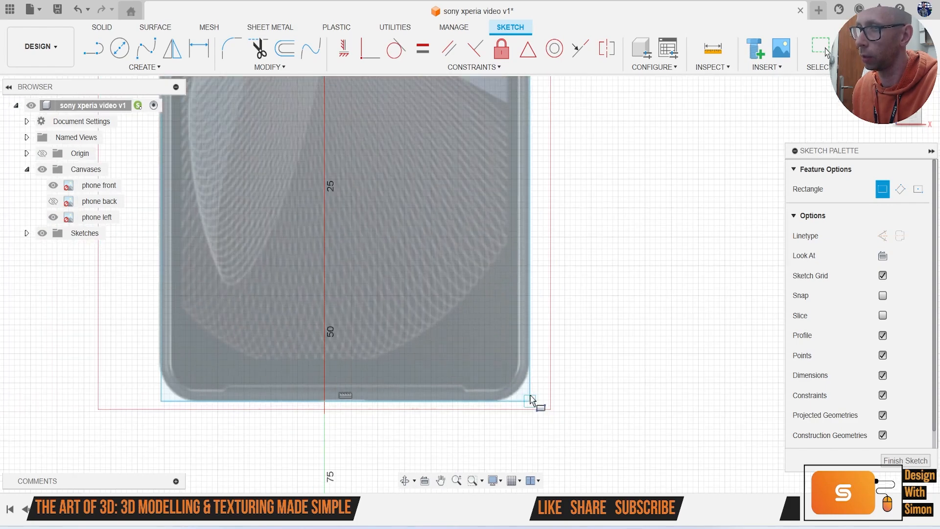
left_click(851, 48)
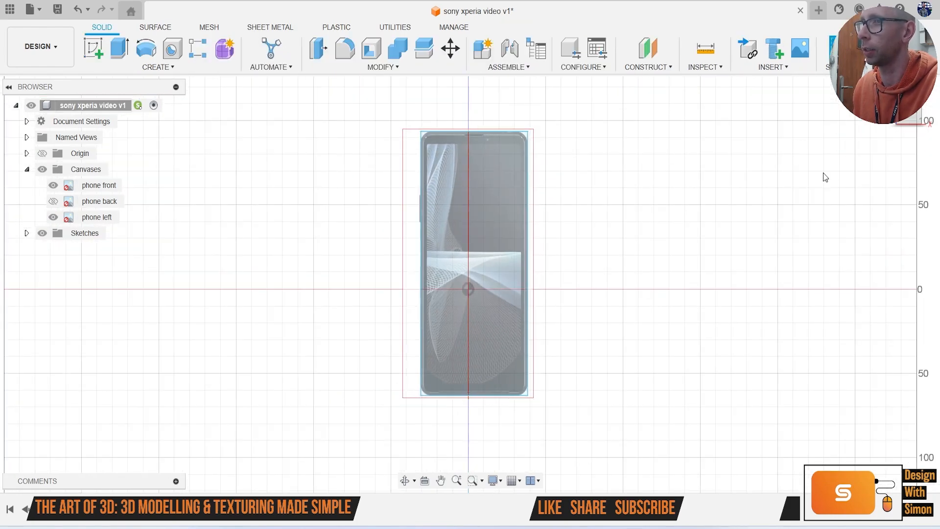
Step: Extrude the rectangular phone outline about 4.567 mm to one side, matching the thickness in the phone left canvas
left_click(146, 68)
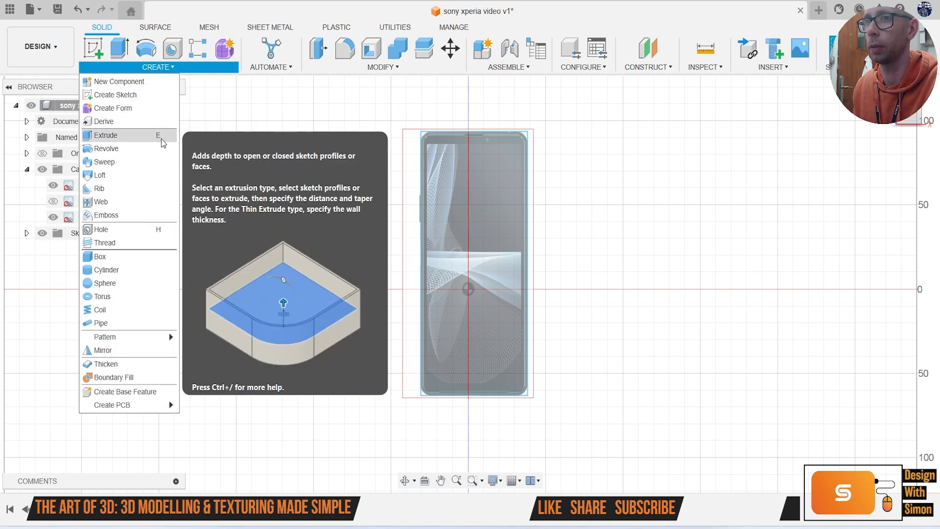
left_click(380, 174)
key("e")
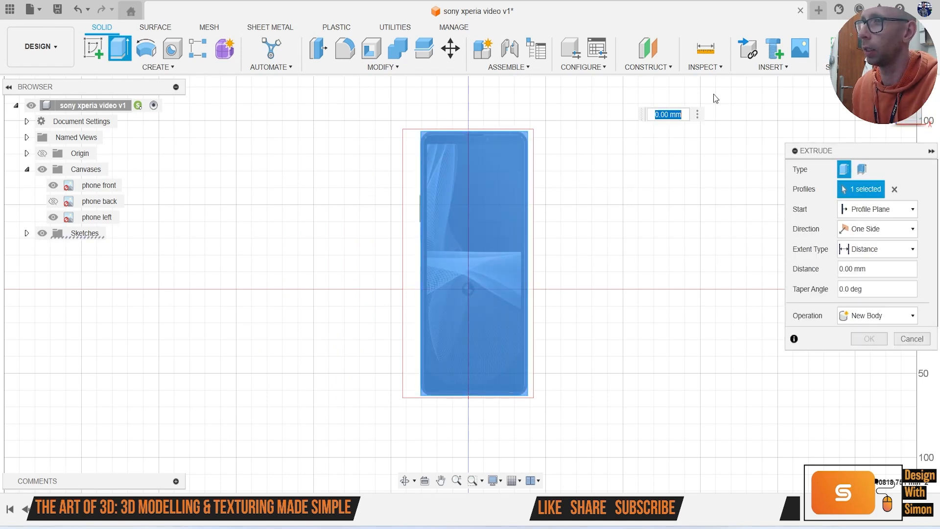
left_click(913, 120)
left_click(922, 117)
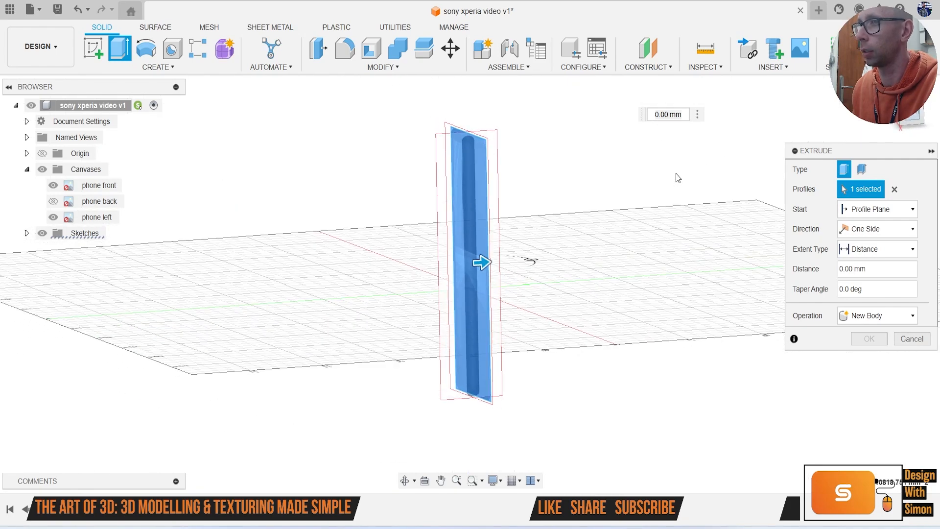
left_click_drag(473, 288, 486, 288)
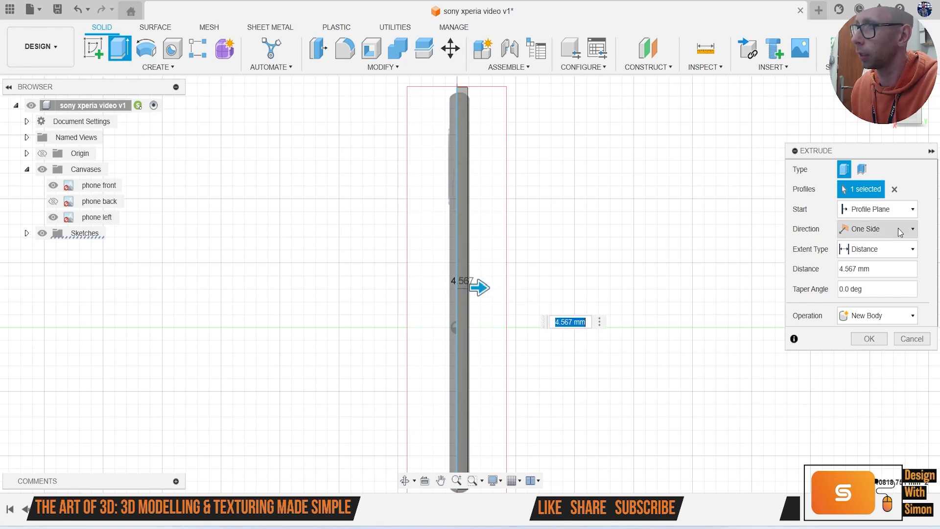
Step: Make the extrusion two-sided with about 3.322 mm on the second side and create it as a new body
left_click(881, 233)
left_click(883, 258)
left_click_drag(445, 289, 436, 289)
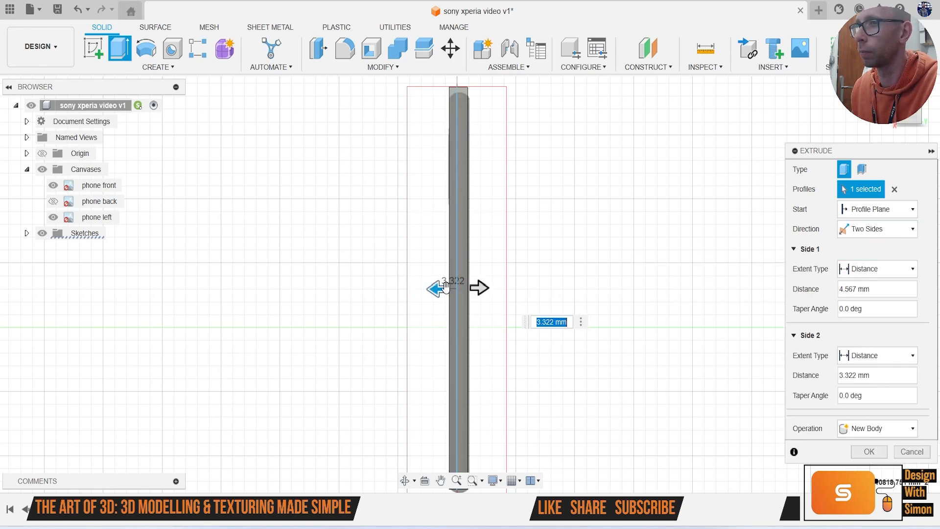
left_click(865, 451)
Step: Start a constant-radius fillet and select the phone body's two upper and two lower corner edges
scroll(789, 376, "down", 3)
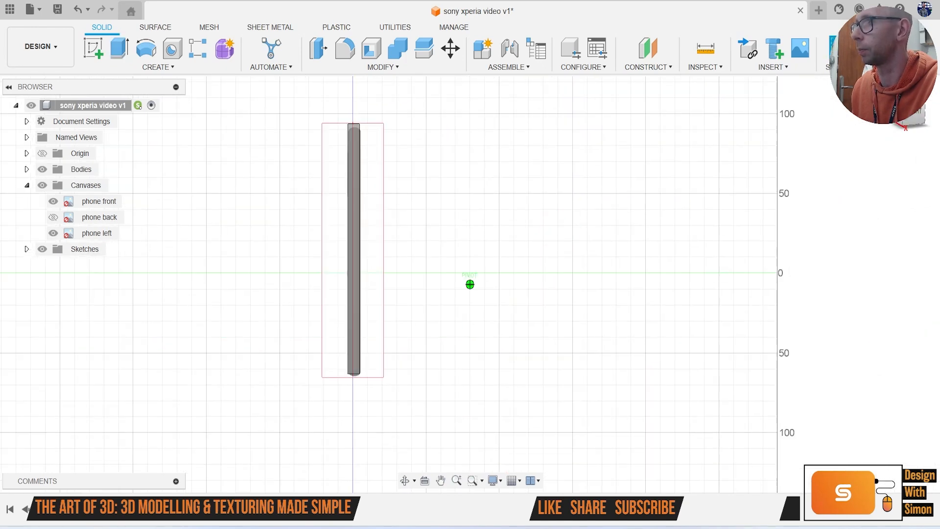
left_click(894, 126)
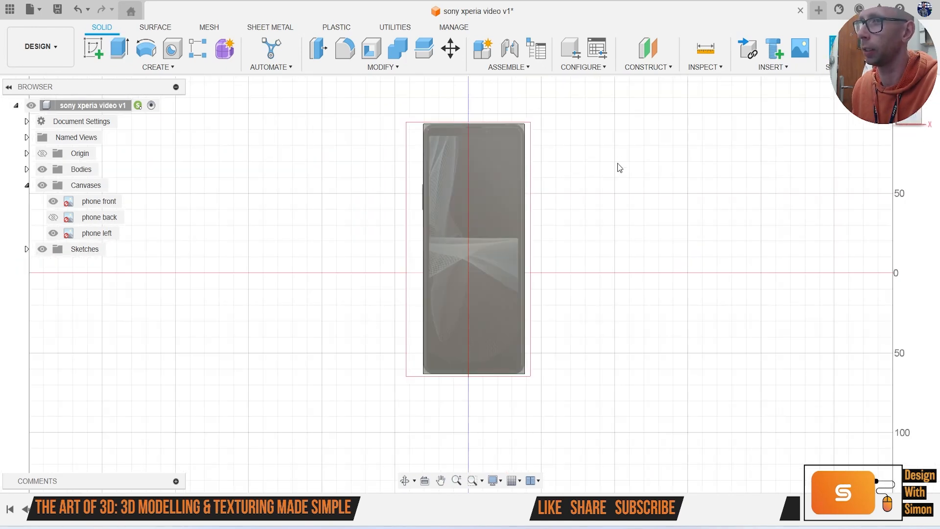
left_click(380, 68)
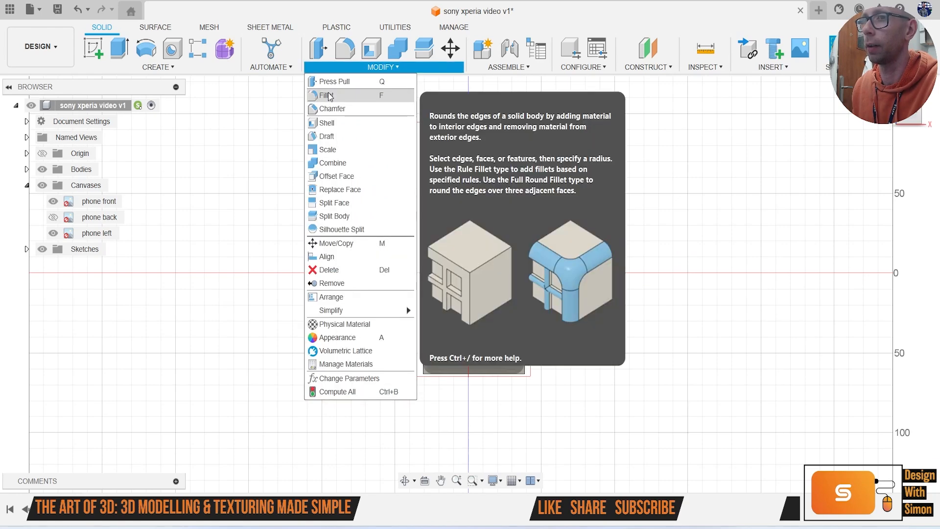
left_click(380, 100)
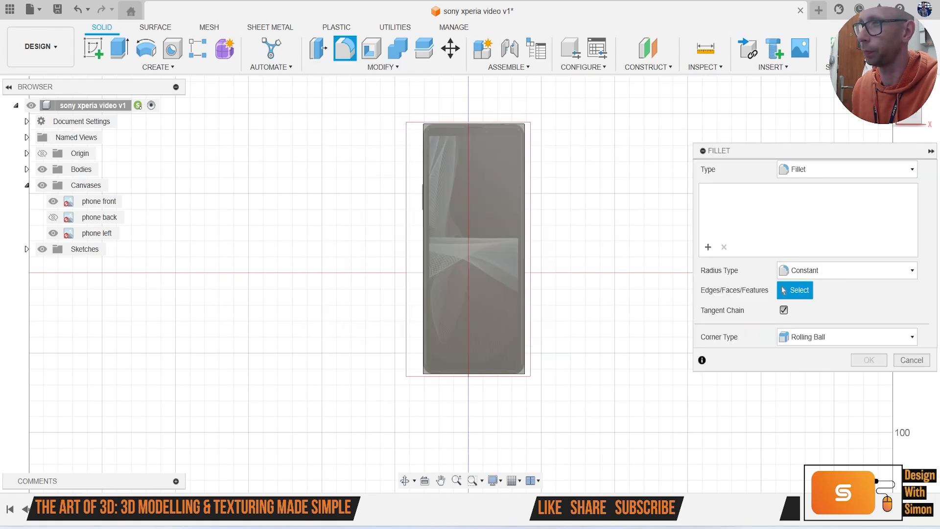
left_click(908, 121)
scroll(425, 274, "up", 3)
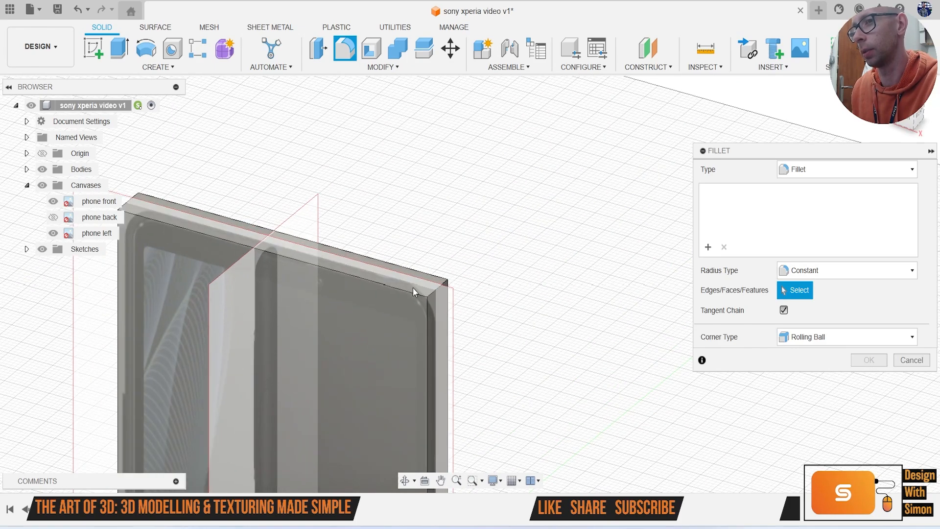
left_click(301, 260)
left_click(127, 202)
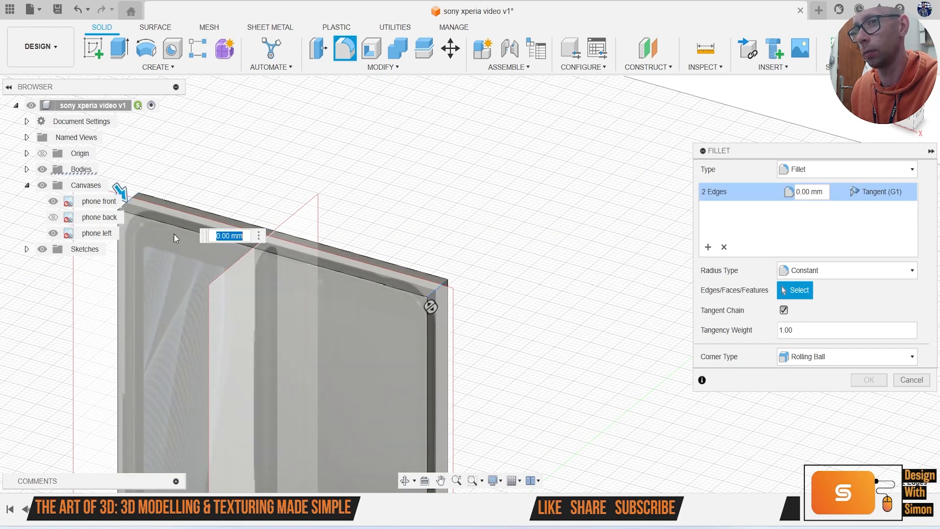
scroll(209, 277, "down", 3)
middle_click_drag(209, 277, 367, 142, "shift")
scroll(372, 236, "up", 3)
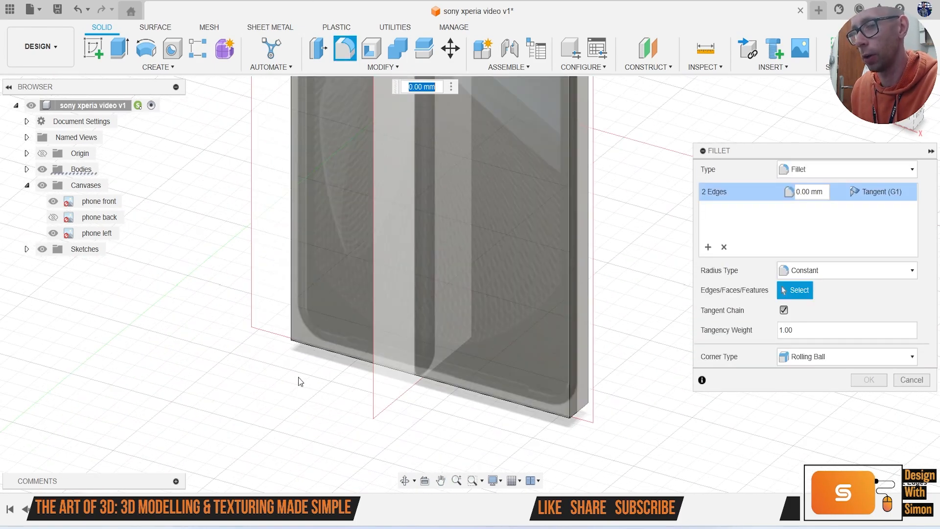
left_click(301, 329)
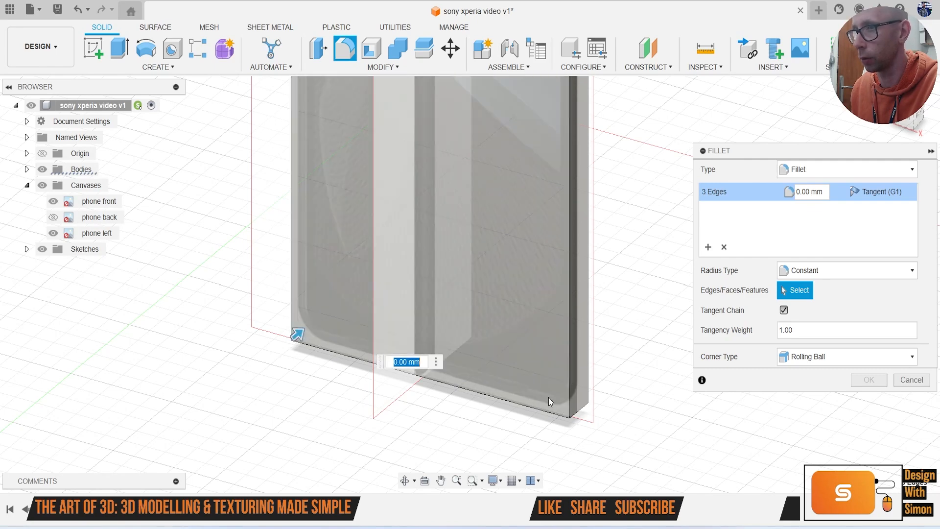
left_click(573, 415)
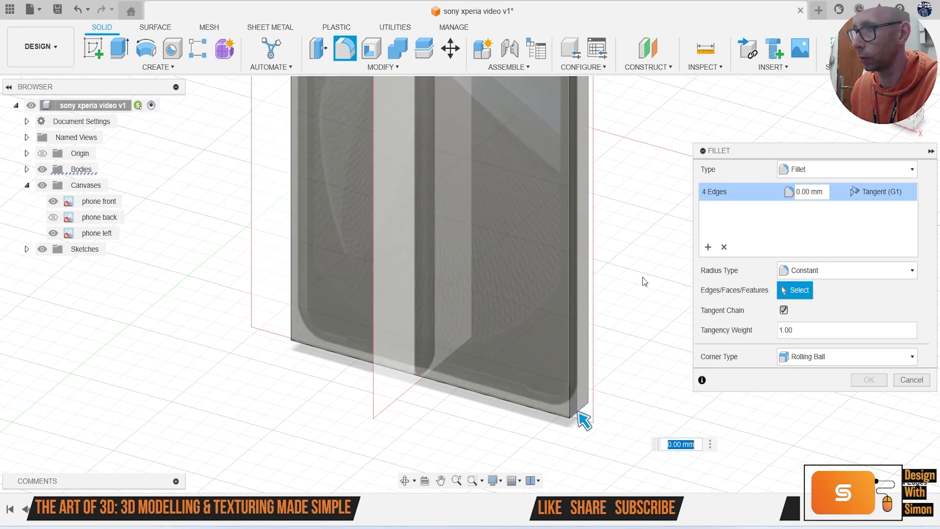
Step: Round the four selected corner edges to a radius of about 6.935 mm, following the phone front canvas
left_click(900, 114)
scroll(509, 285, "up", 4)
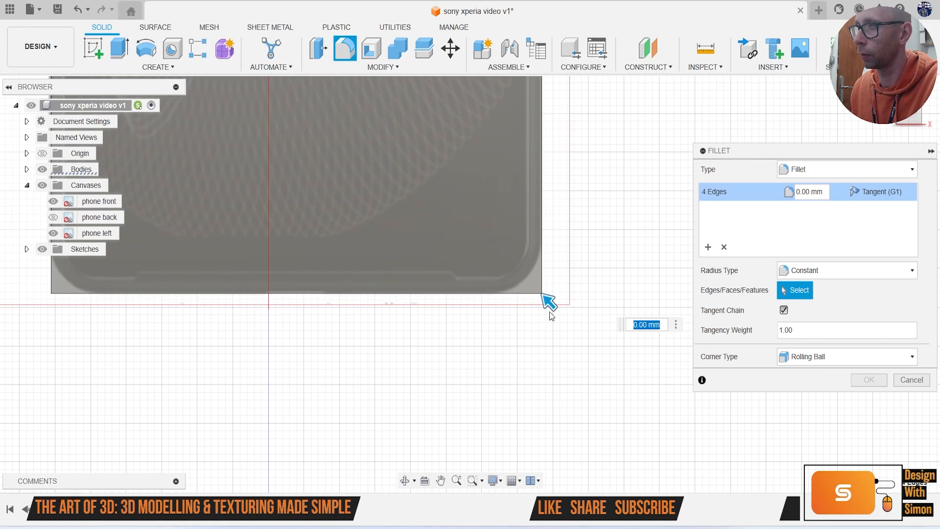
left_click_drag(547, 301, 532, 285)
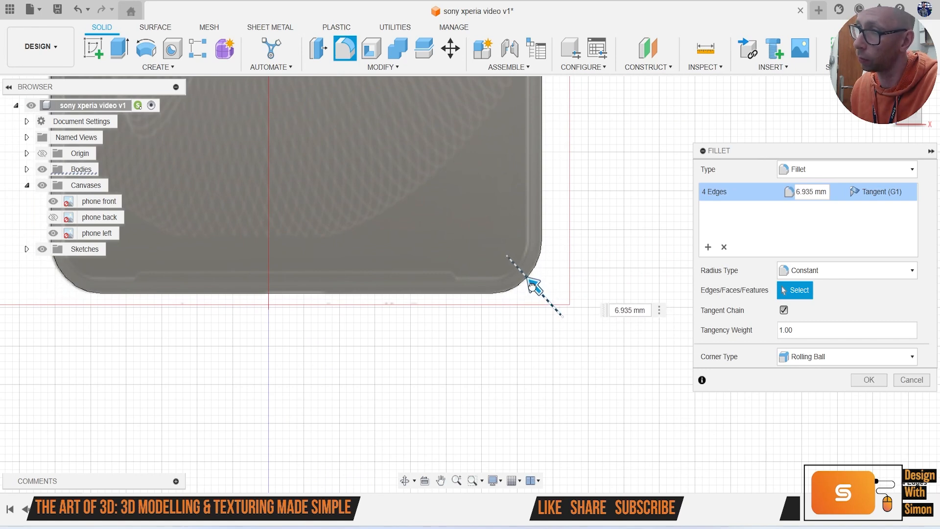
left_click(866, 380)
scroll(607, 274, "down", 5)
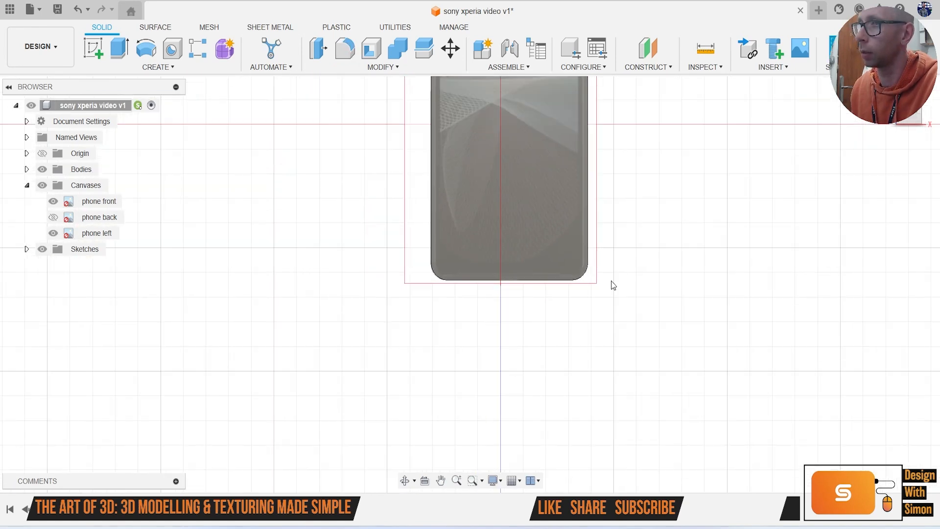
Step: Start a second constant-radius fillet and select both large flat faces of the phone body
scroll(474, 307, "up", 2)
scroll(474, 309, "up", 2)
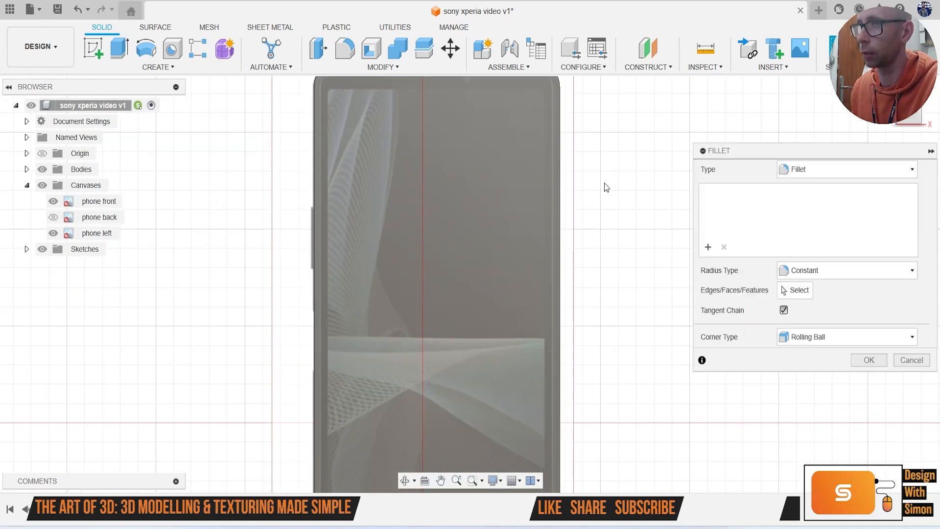
scroll(504, 203, "up", 2)
key("f")
left_click(455, 356)
scroll(489, 383, "down", 3)
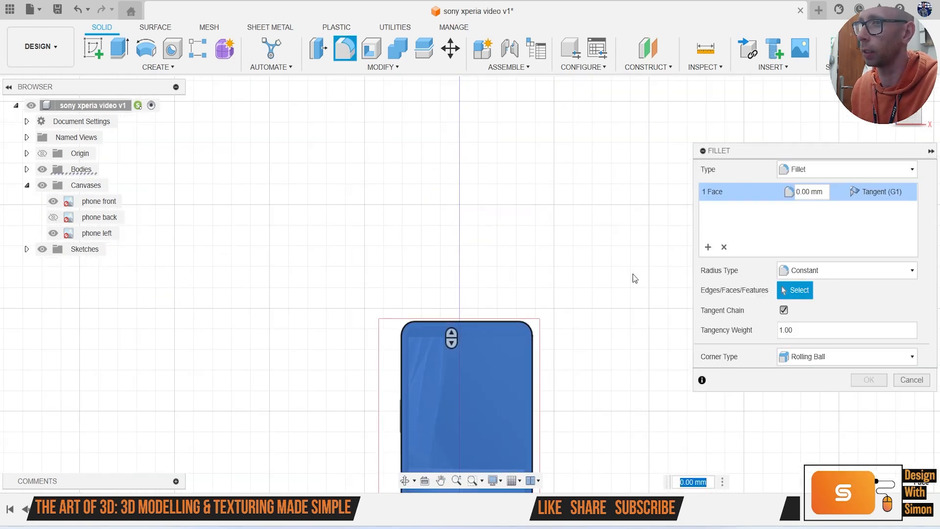
middle_click_drag(632, 274, 612, 267, "shift")
middle_click_drag(417, 350, 353, 301, "shift")
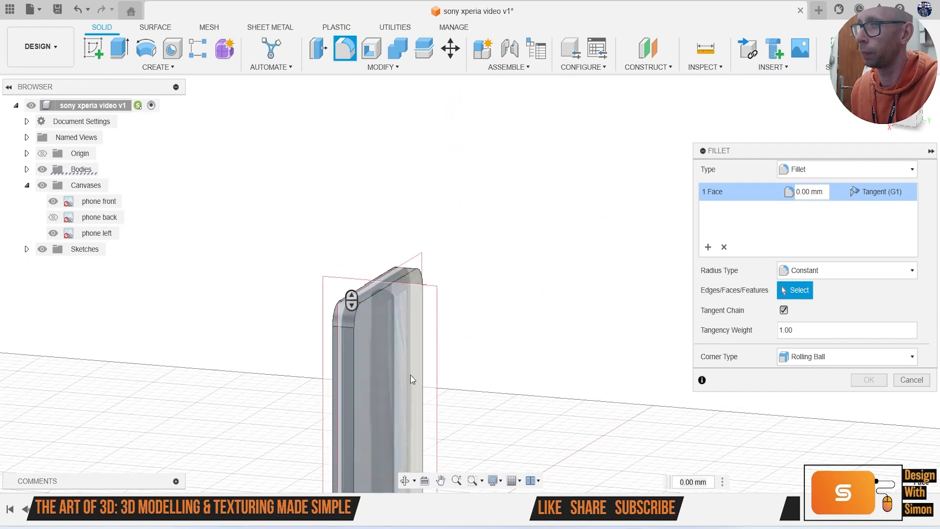
left_click(399, 374)
middle_click_drag(393, 357, 404, 334, "shift")
left_click(401, 336)
left_click(368, 348)
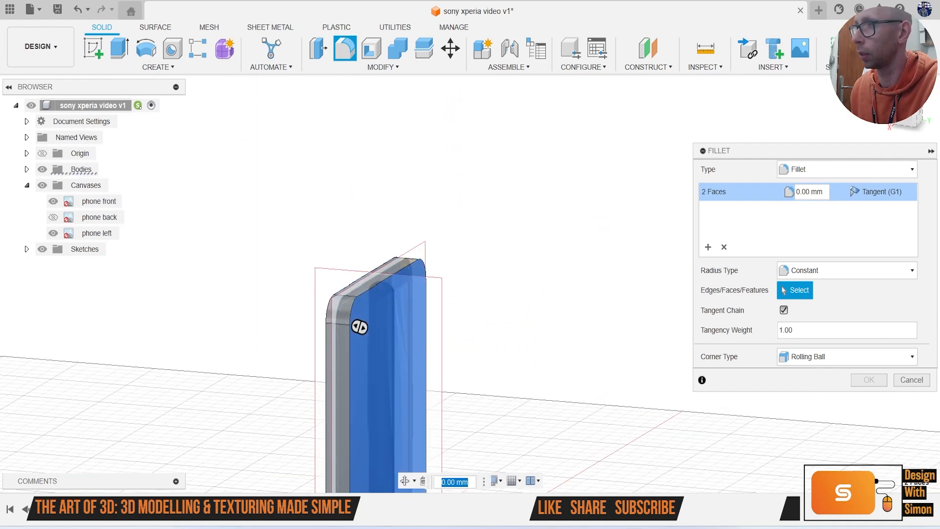
Step: Fillet the edges of the two selected faces with a 1.90 mm radius, matching the frame border in the canvas
left_click(905, 117)
left_click(905, 118)
middle_click_drag(494, 377, 493, 304)
scroll(421, 338, "up", 3)
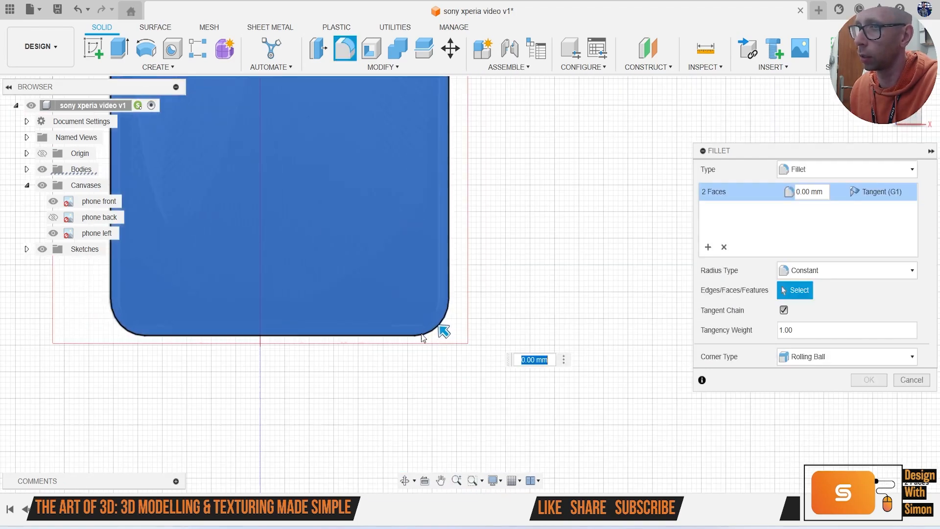
scroll(421, 338, "up", 2)
mouse_move(461, 327)
left_mouse_down()
mouse_move(465, 334)
mouse_move(449, 322)
left_mouse_up()
scroll(340, 331, "up", 3)
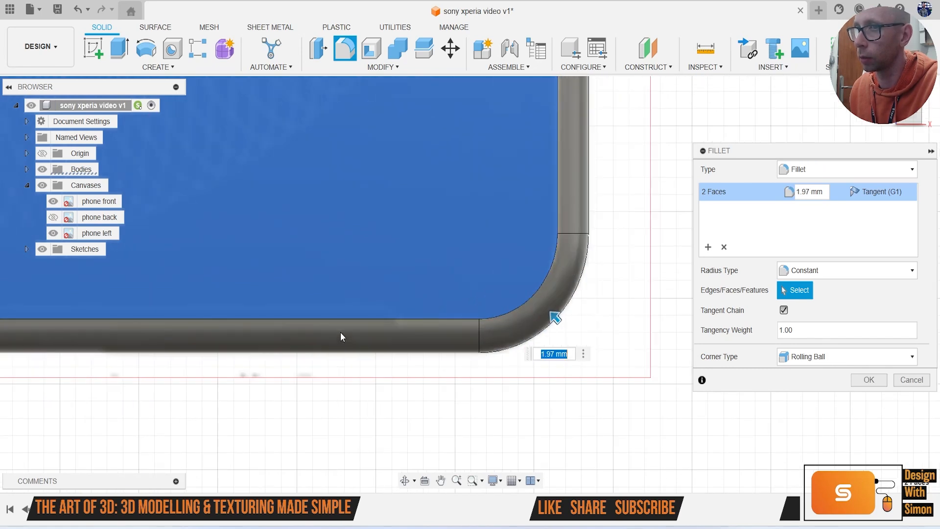
scroll(409, 304, "down", 1)
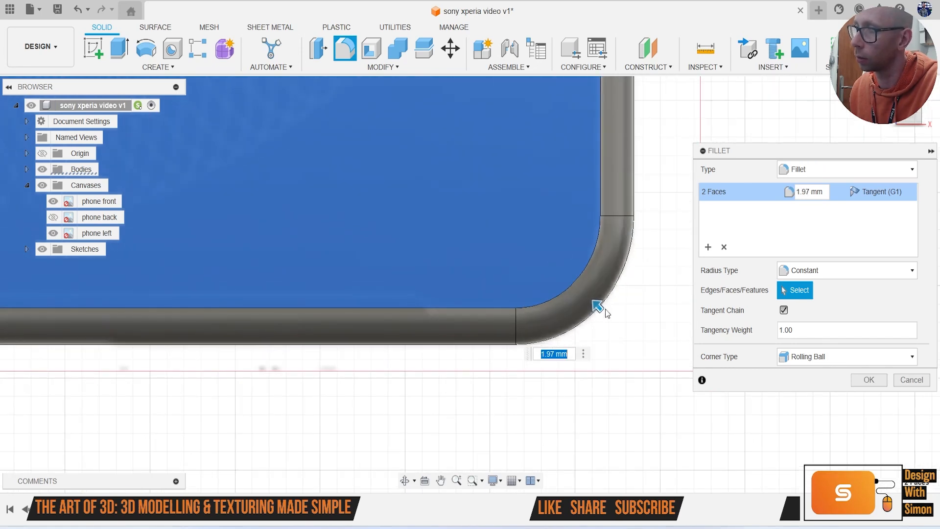
left_click_drag(600, 308, 602, 310)
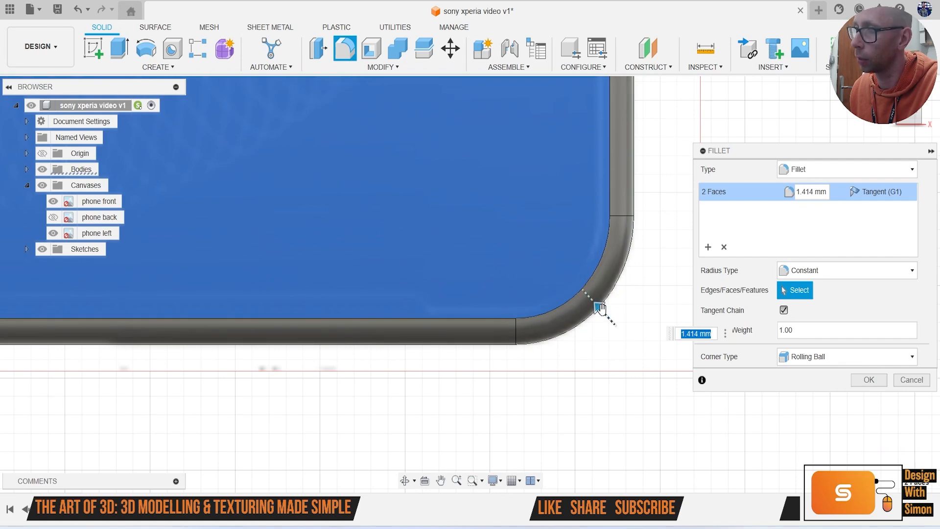
left_click_drag(598, 307, 597, 307)
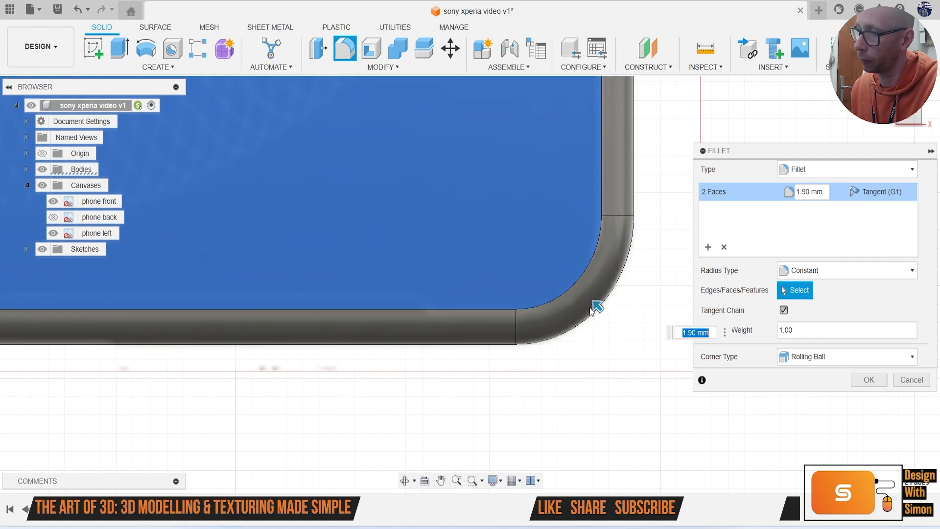
key("Return")
Step: Hide the phone left canvas so that only the phone front canvas is displayed with the body
scroll(592, 314, "down", 8)
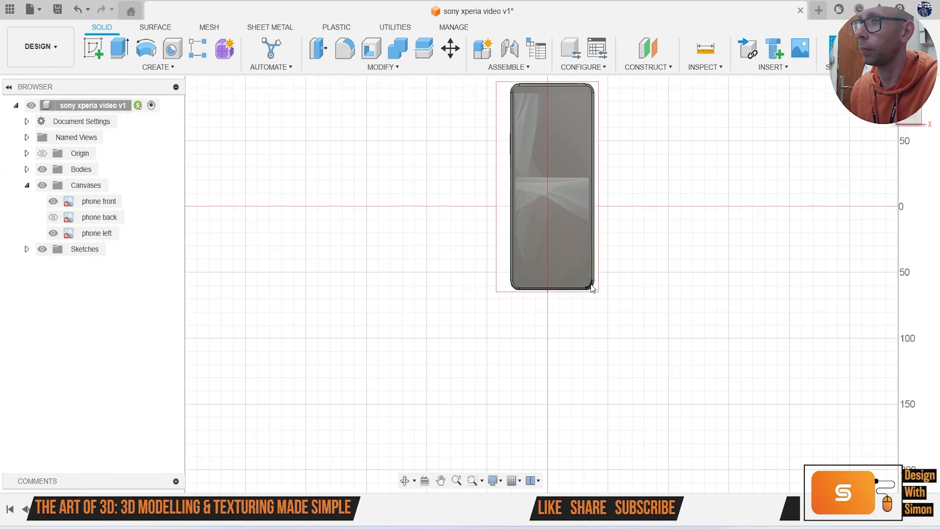
middle_click_drag(593, 288, 544, 262)
scroll(699, 233, "up", 4)
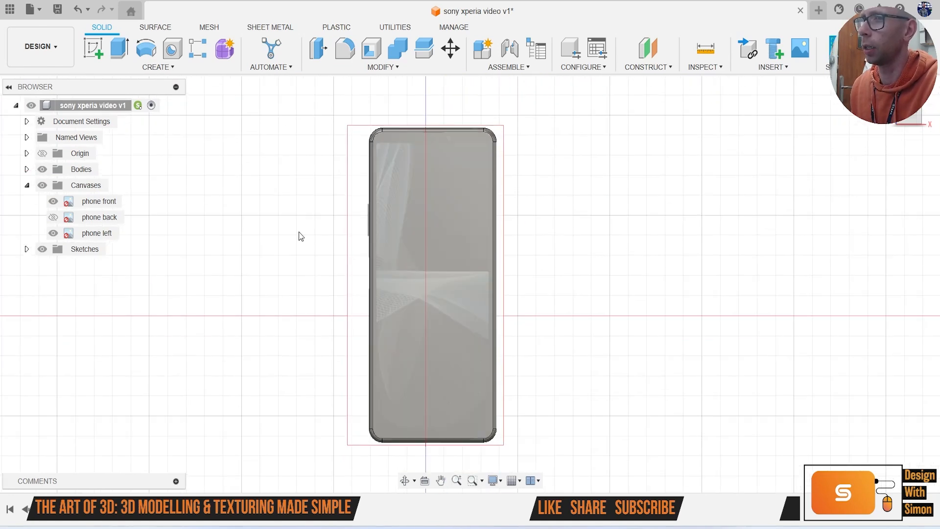
left_click(53, 235)
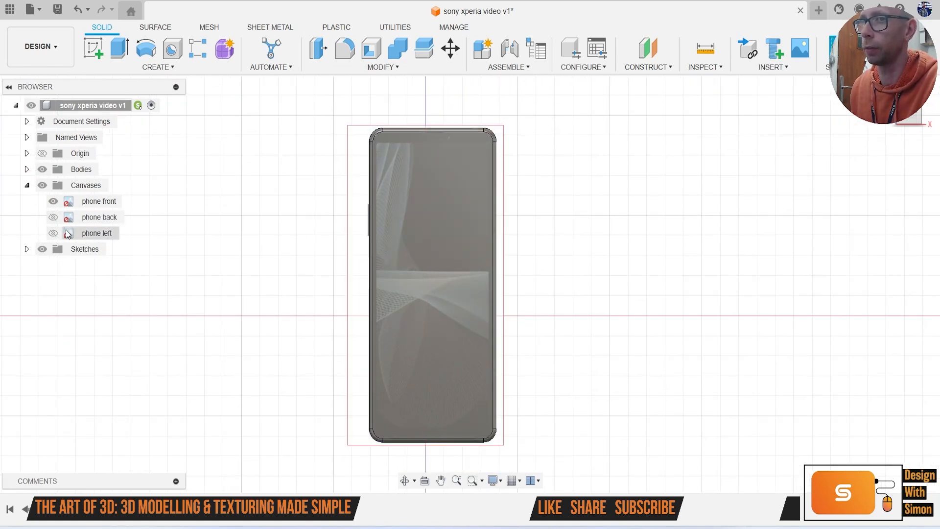
Step: Hide the bodies, examine the bottom edge and top speaker details on the phone front canvas, and show the bodies again
left_click(42, 169)
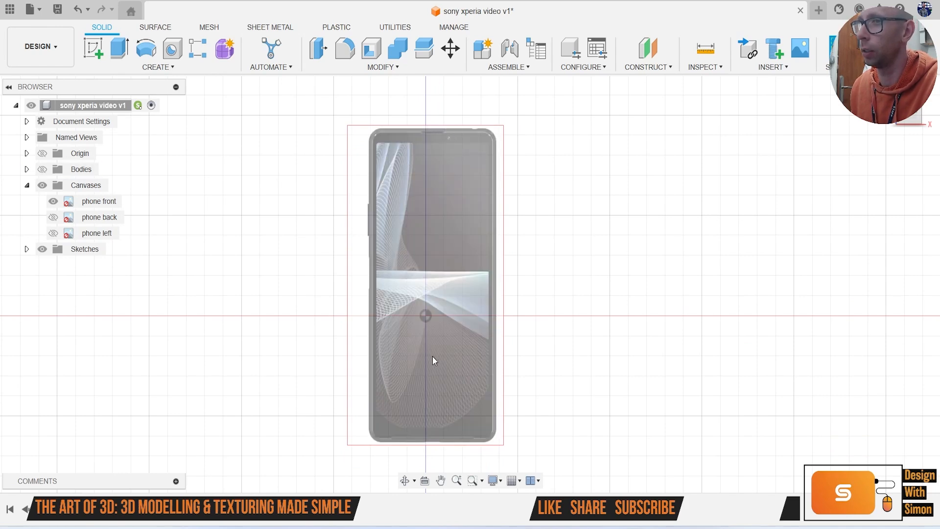
scroll(438, 364, "up", 6)
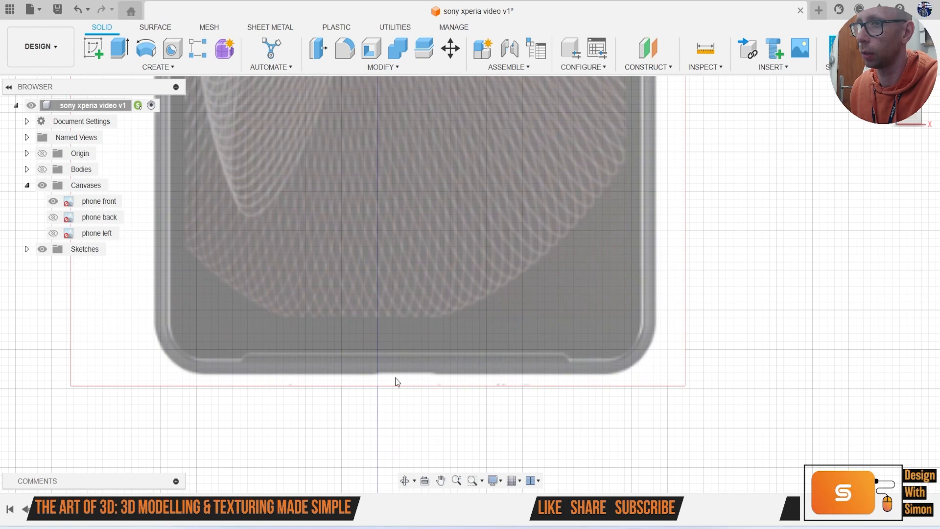
scroll(428, 360, "down", 3)
scroll(411, 220, "up", 4)
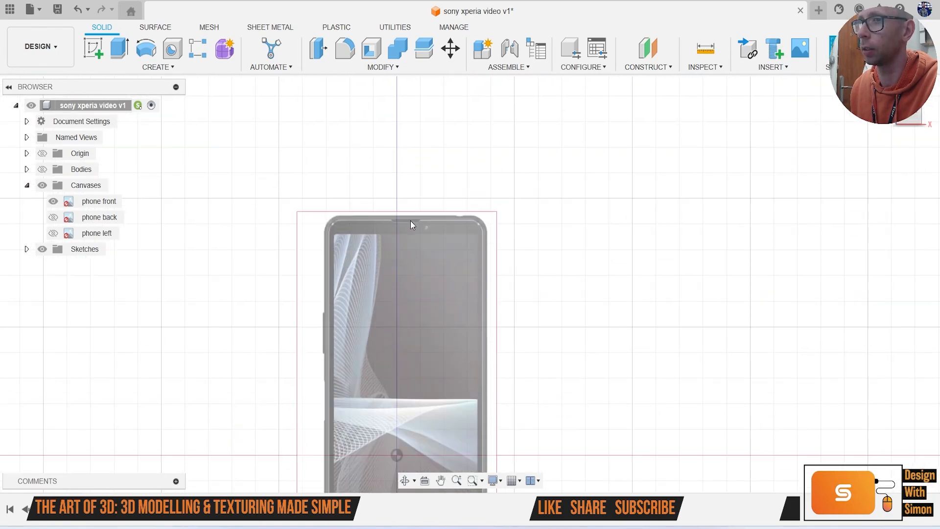
scroll(390, 224, "up", 2)
scroll(413, 244, "down", 4)
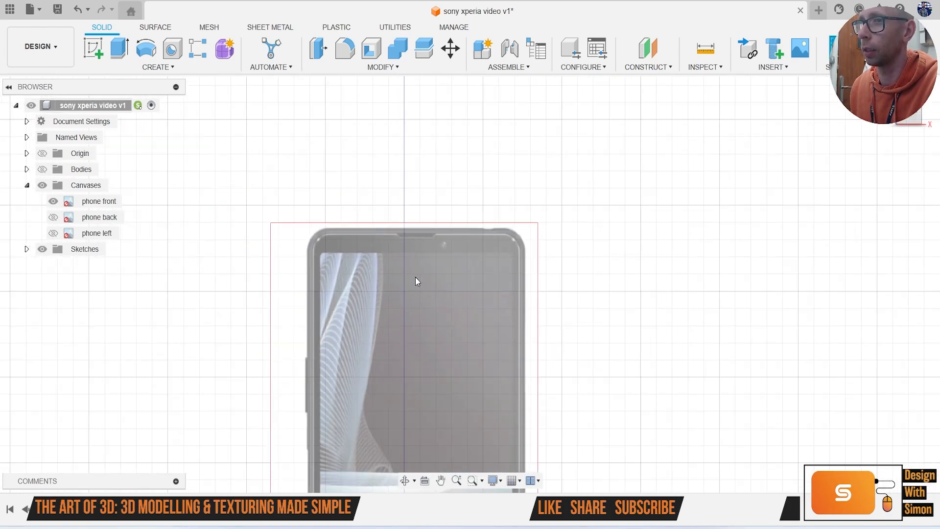
left_click(43, 169)
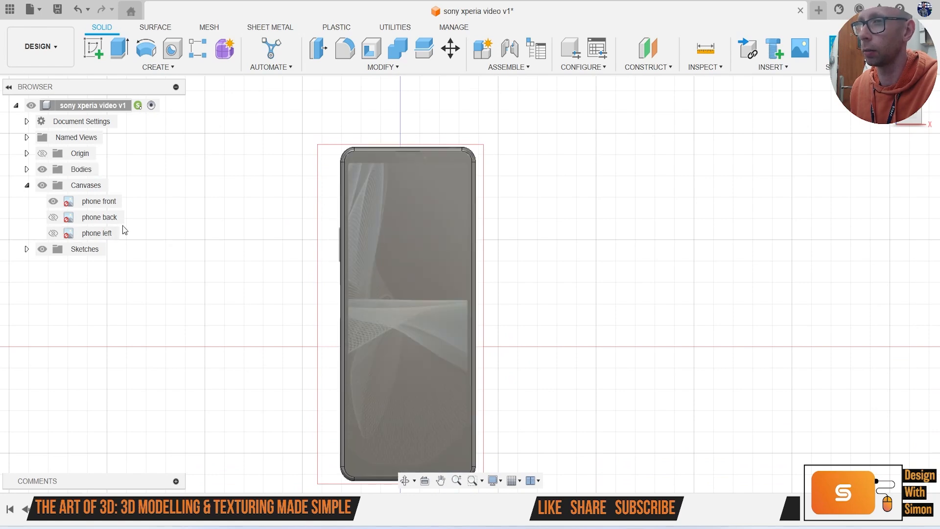
Step: Sketch on the phone body's front face and extrude the face profile inward as a cut about 3.3 mm deep
left_click(93, 49)
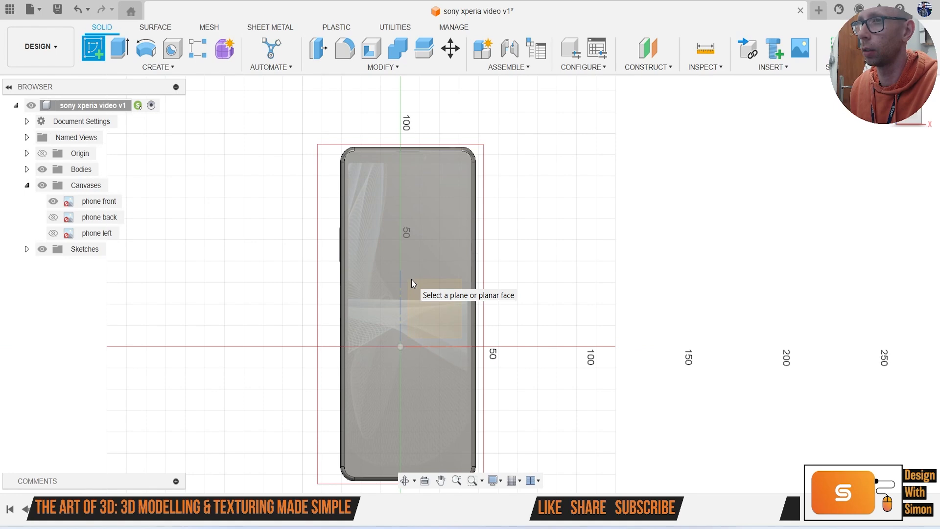
left_click(411, 279)
left_click_drag(908, 118, 903, 86)
scroll(487, 307, "up", 2)
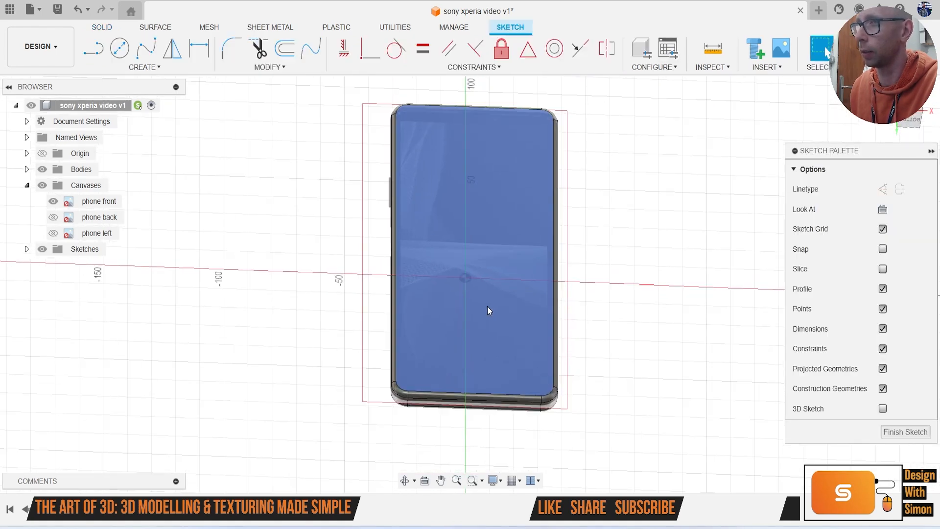
left_click(510, 239)
key("e")
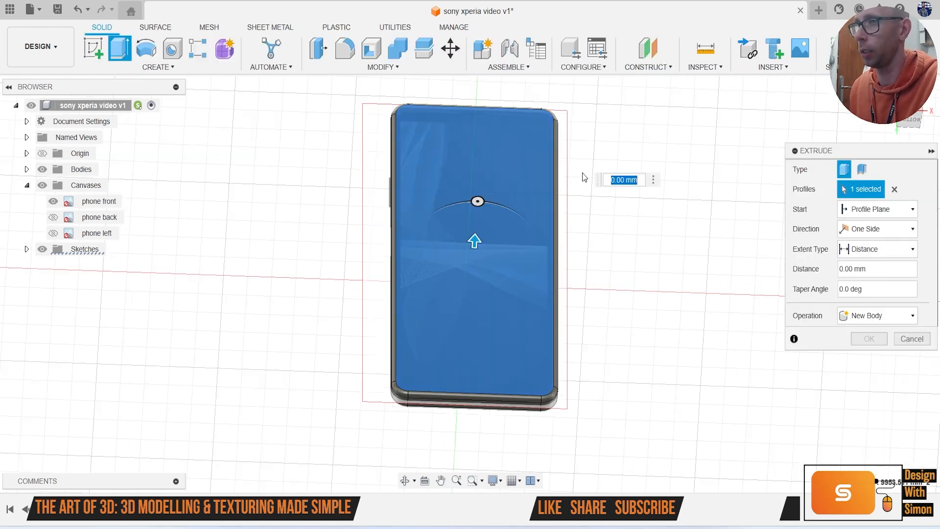
scroll(475, 238, "up", 2)
left_click_drag(471, 242, 470, 250)
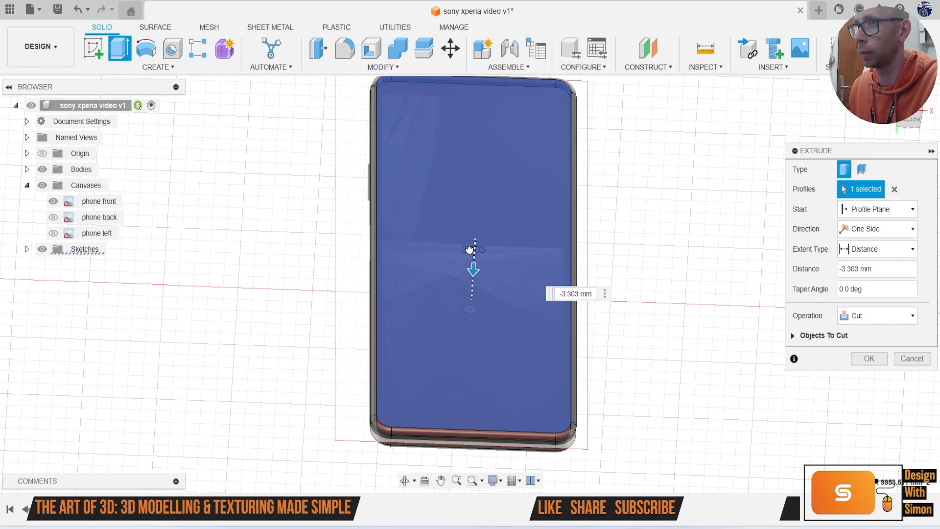
left_click(871, 358)
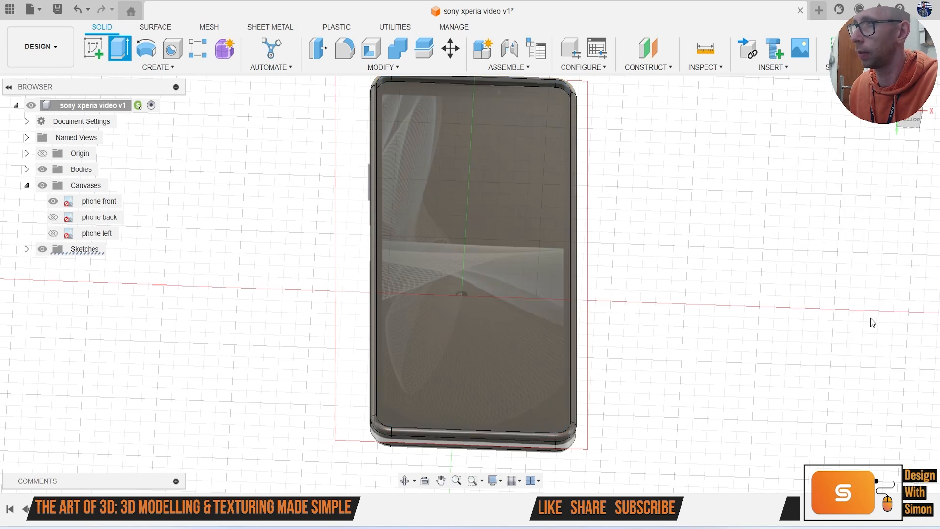
Step: Extrude the floor of the front recess outward by 1.381 mm as a new body
middle_click_drag(491, 386, 495, 273, "shift")
scroll(495, 274, "up", 4)
left_click(644, 327)
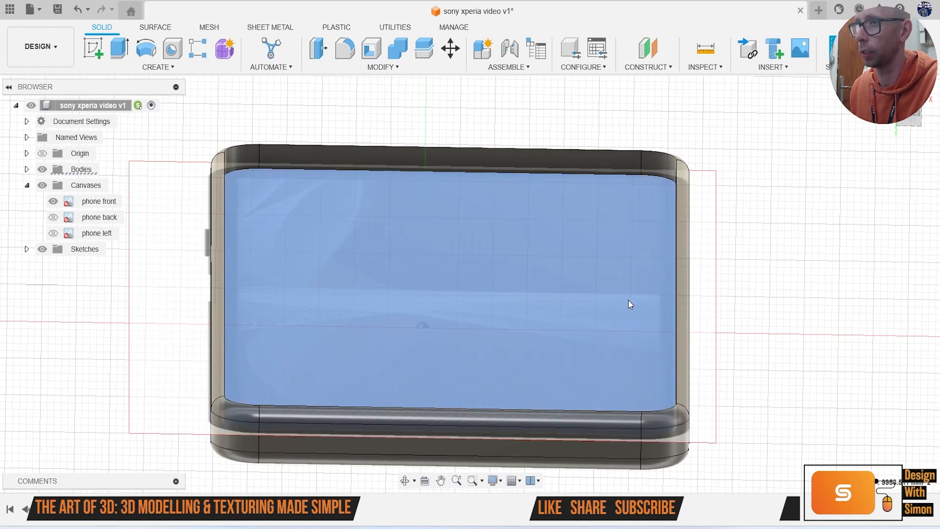
key("e")
left_click_drag(483, 262, 484, 274)
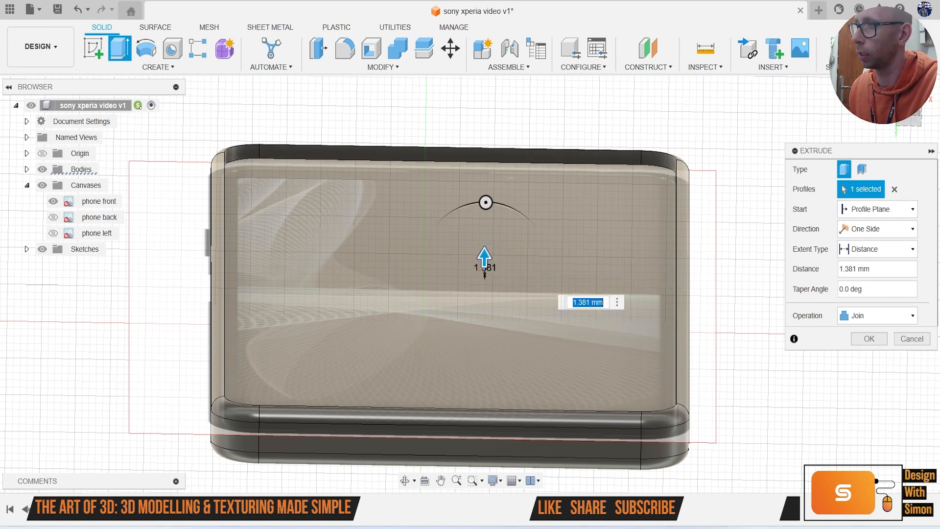
left_click(882, 322)
left_click(886, 373)
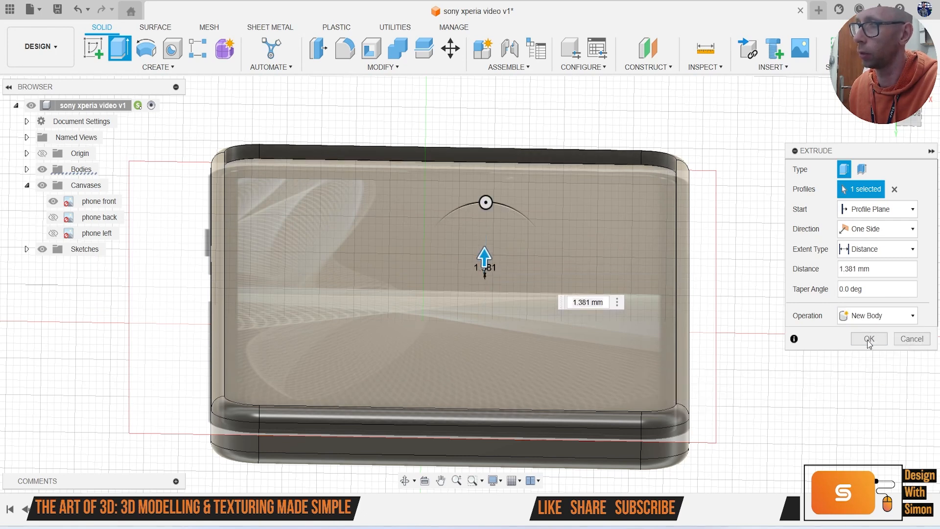
left_click(869, 339)
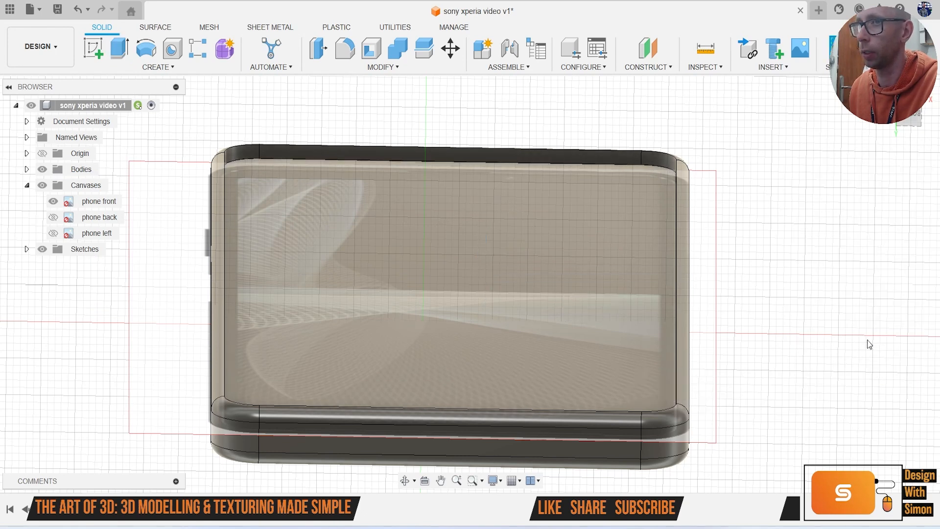
Step: List the bodies and toggle Body2's visibility off and on to check the new layer in the recess
left_click(27, 169)
left_click(52, 201)
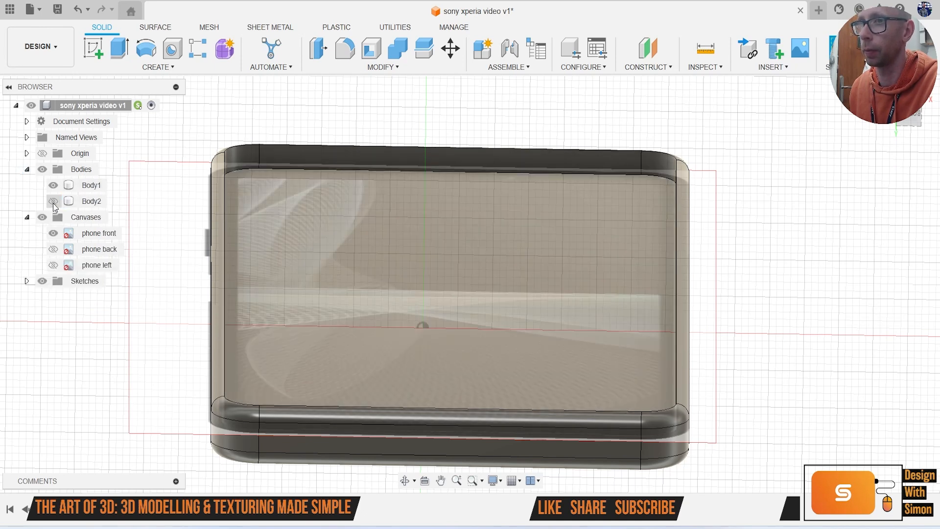
left_click(52, 202)
left_click(91, 201)
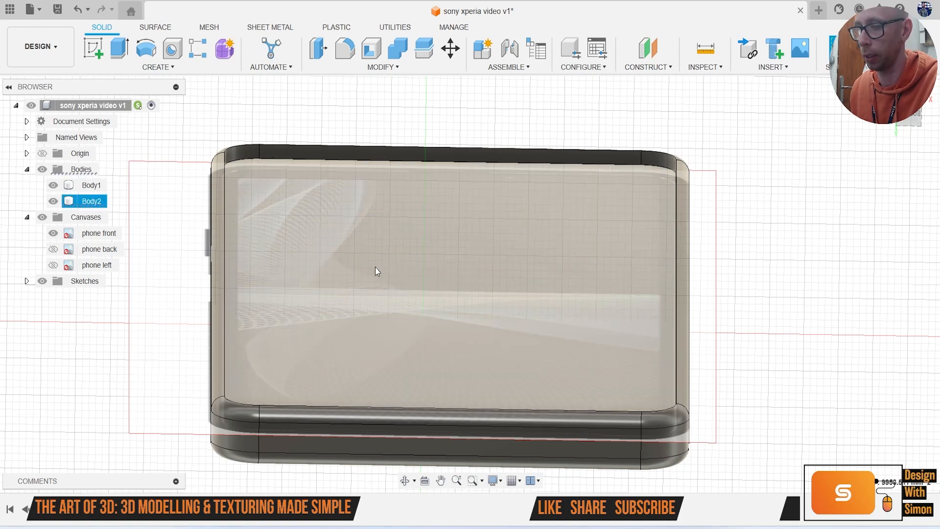
Step: Extrude the front face of Body2 outward by 1.88 mm as a separate new body
left_click(374, 268)
key("e")
left_click(906, 119)
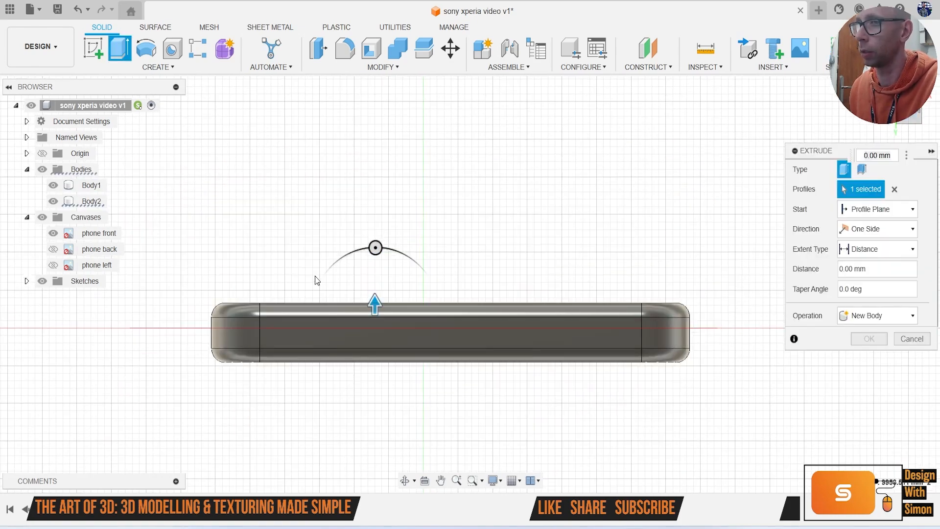
left_click_drag(370, 300, 370, 279)
scroll(308, 304, "up", 5)
middle_click_drag(396, 320, 592, 304)
scroll(592, 304, "up", 2)
left_click_drag(642, 234, 635, 257)
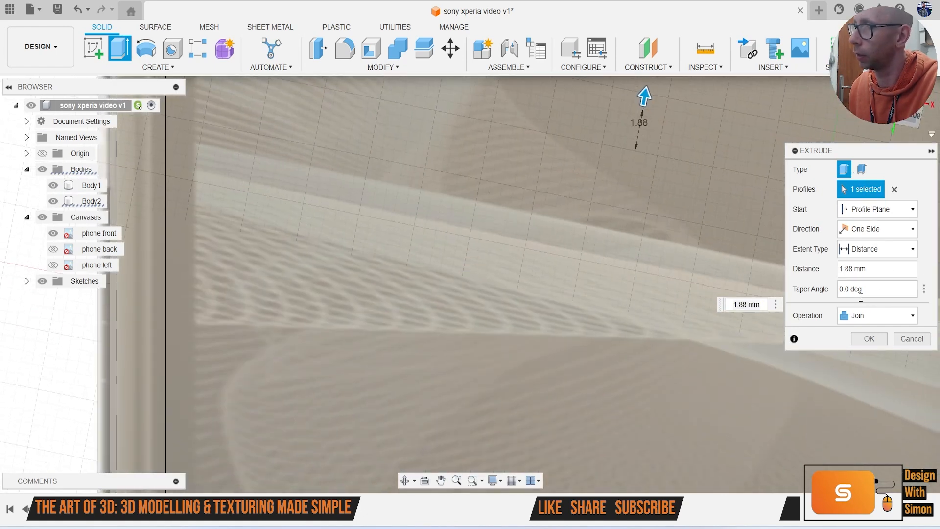
left_click(861, 316)
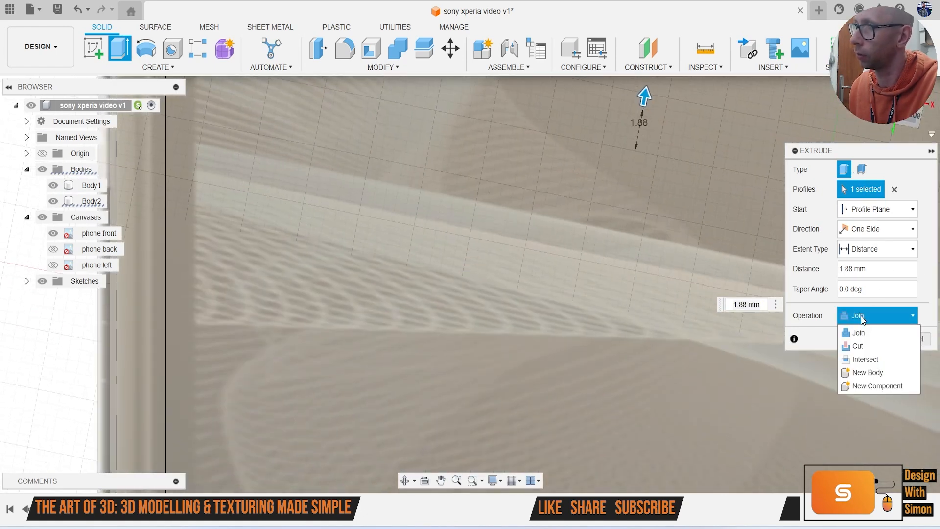
left_click(888, 372)
left_click(876, 338)
Step: Hide the canvases and Body1, and examine the stacked Body2 and Body3 layers from the side
scroll(804, 386, "down", 7)
middle_click_drag(770, 387, 490, 397)
scroll(474, 398, "down", 3)
left_click(43, 233)
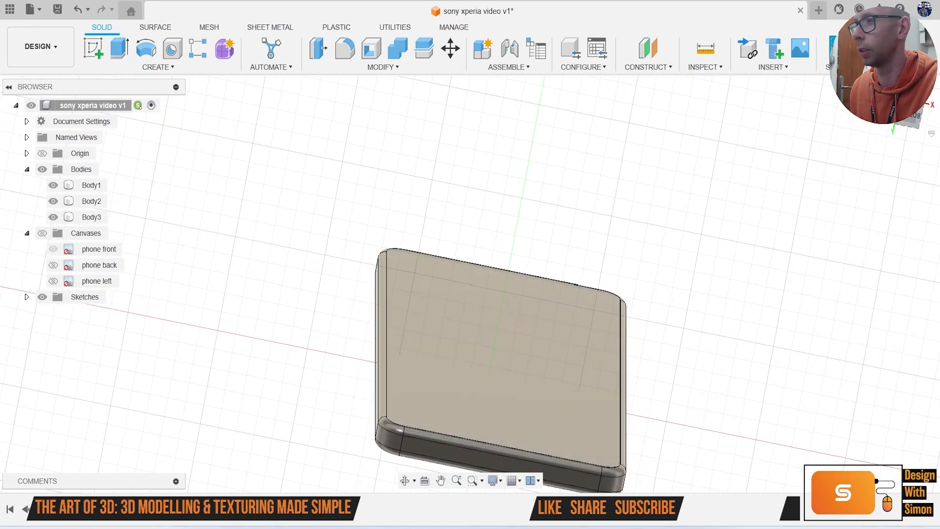
left_click(903, 122)
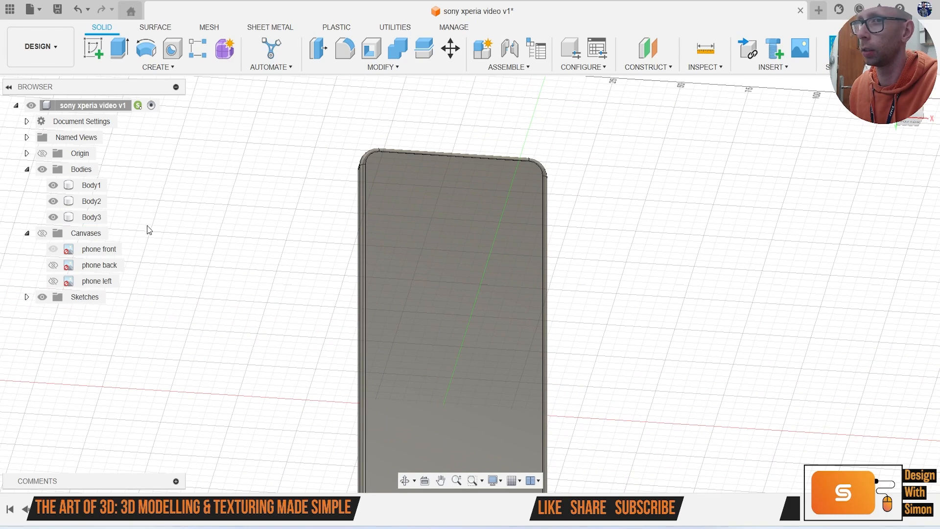
left_click(54, 185)
middle_click_drag(372, 215, 480, 296, "shift")
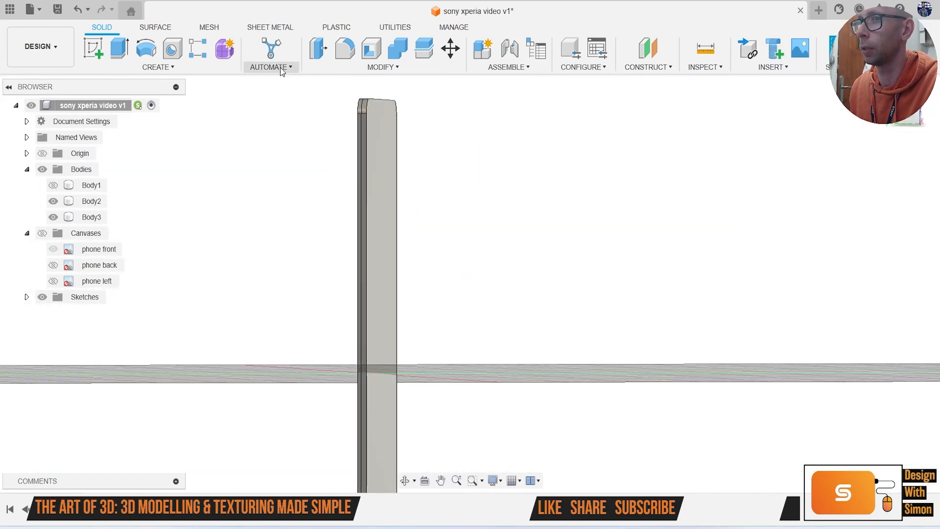
scroll(345, 150, "up", 5)
middle_click_drag(425, 110, 454, 167)
scroll(456, 170, "up", 2)
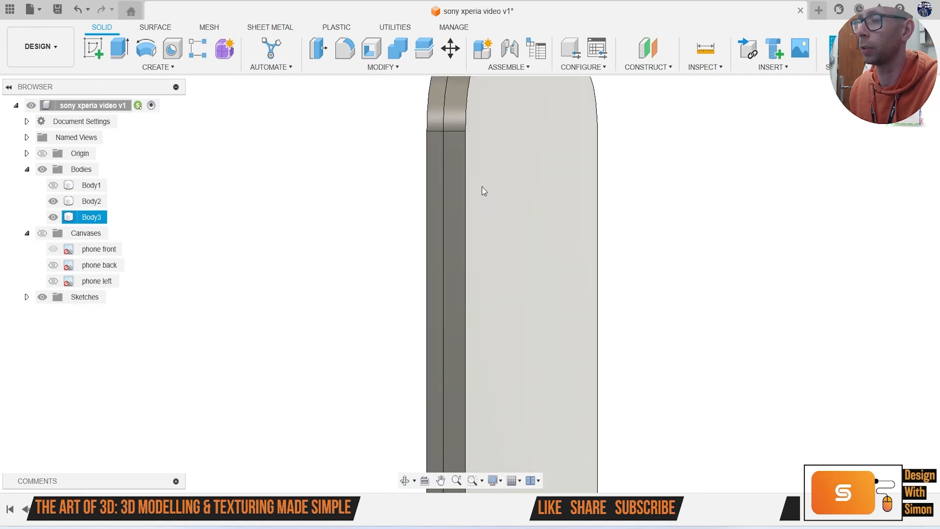
scroll(534, 215, "down", 7)
middle_click_drag(525, 335, 455, 223)
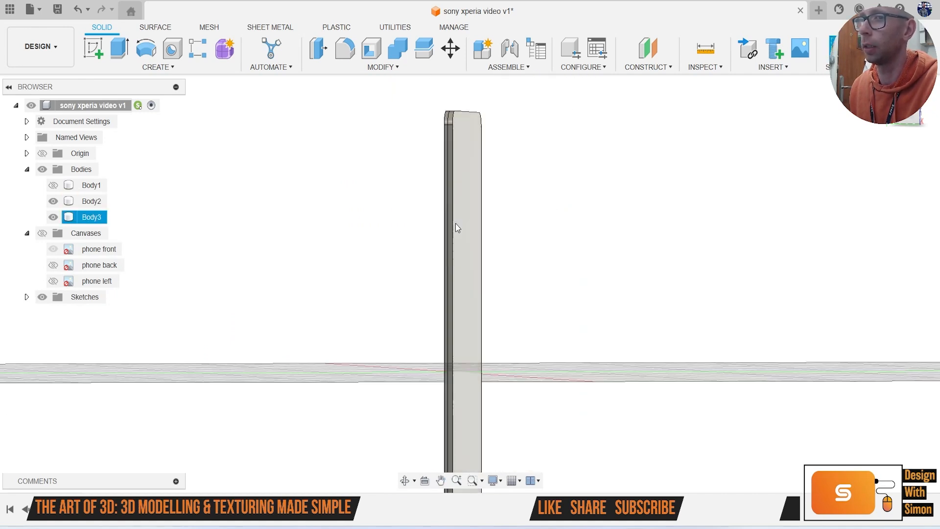
Step: Show Body1 and the canvases again in the front view
left_click(53, 185)
left_click_drag(899, 122, 920, 113)
left_click(921, 118)
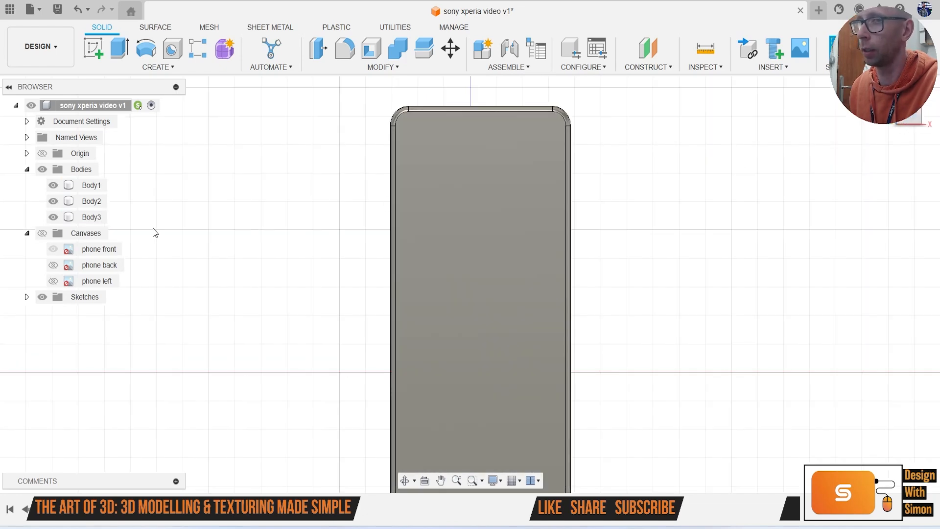
left_click(42, 233)
Step: Hide Body3 and Body1 so that only Body2 is shown with the phone front canvas
left_click(484, 210)
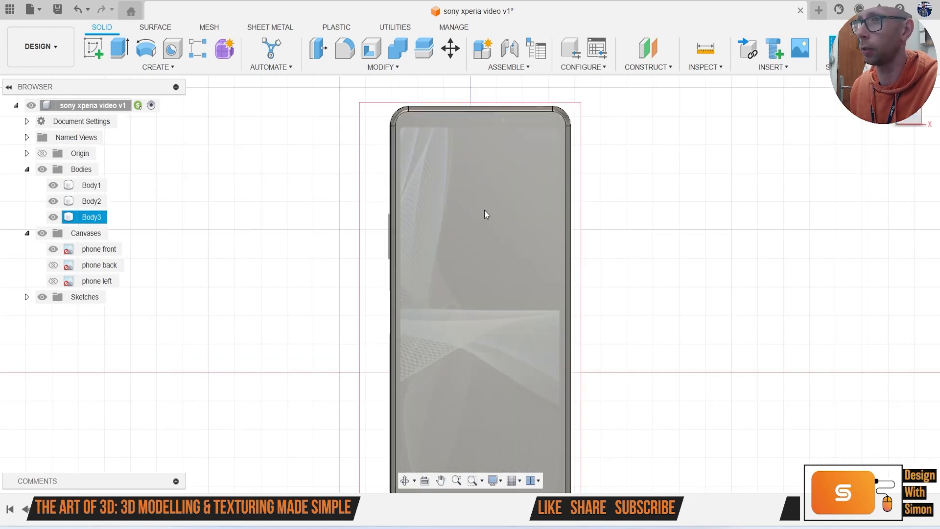
scroll(501, 257, "down", 1)
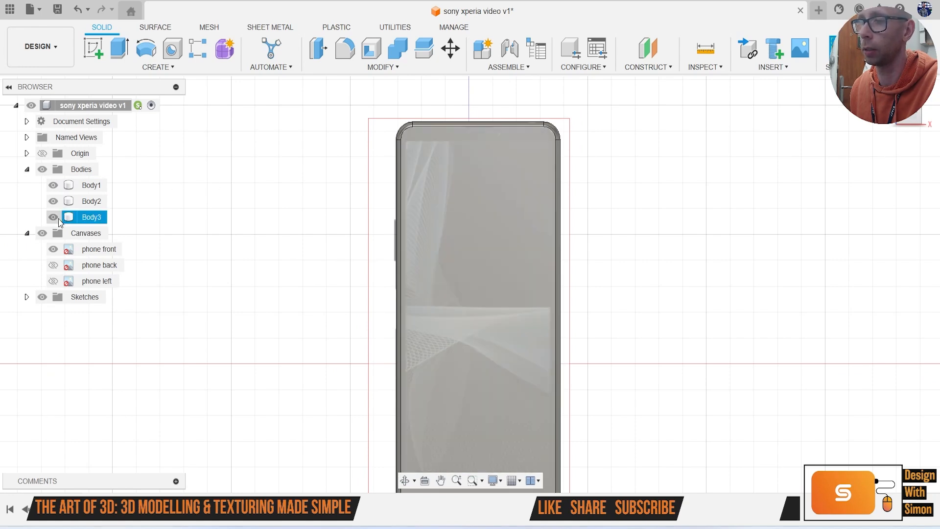
left_click(57, 218)
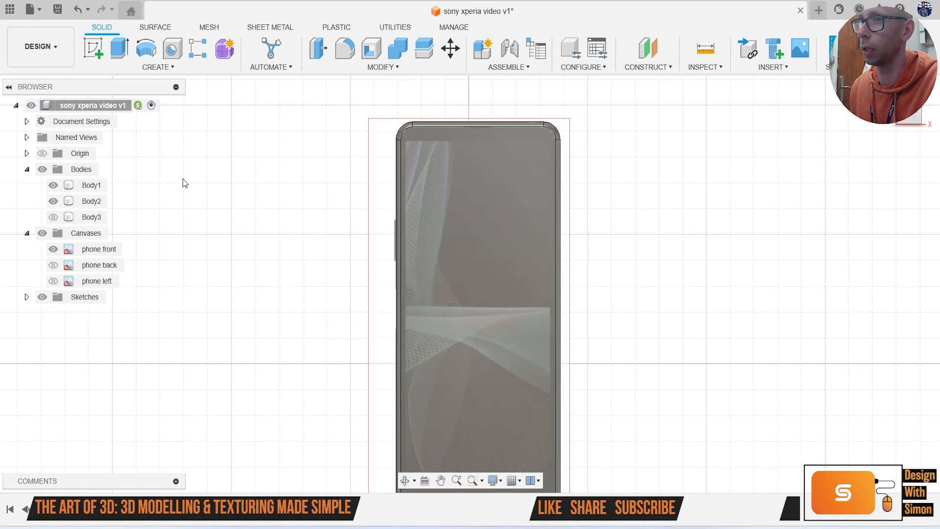
left_click(55, 185)
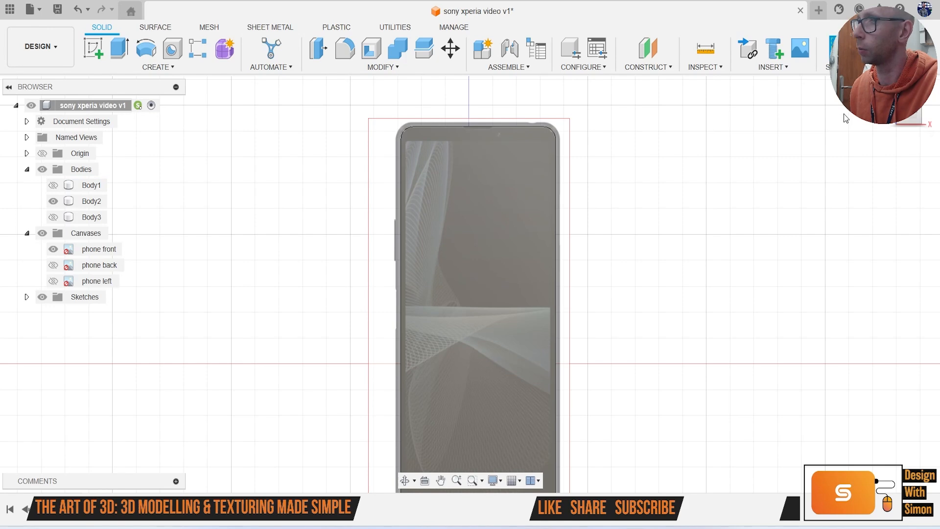
mouse_move(911, 118)
left_mouse_down()
mouse_move(931, 118)
mouse_move(922, 124)
left_mouse_up()
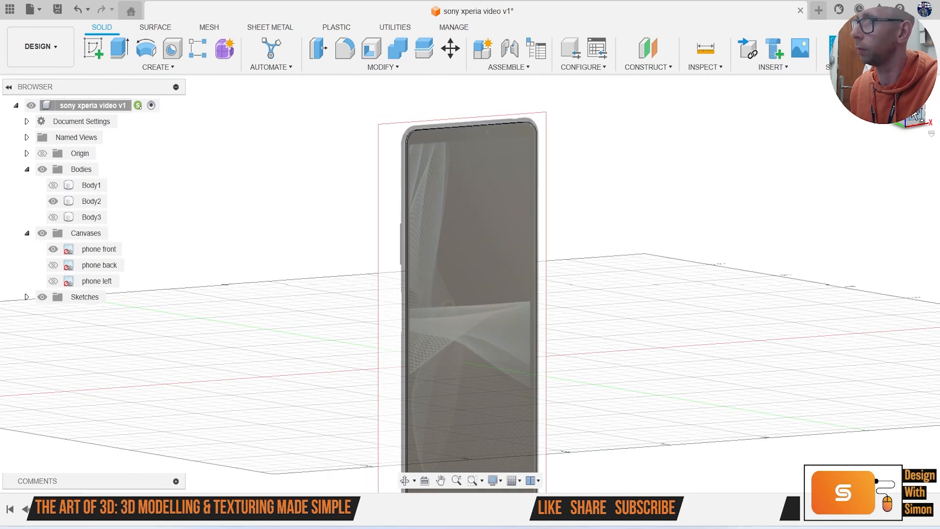
left_click(913, 118)
Step: Start a sketch on Body2's front face and offset its outline inward by about 1.839 mm to match the display's side edges
left_click(93, 50)
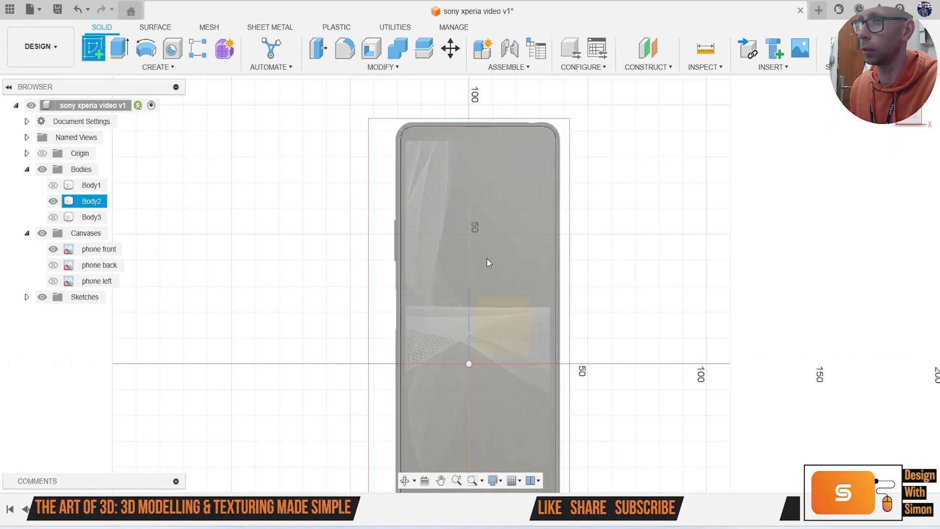
left_click(477, 227)
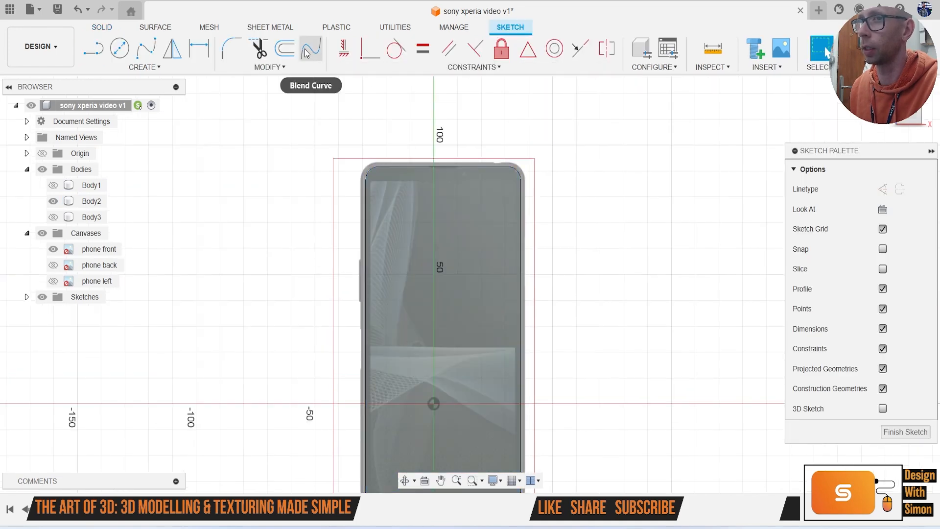
left_click(285, 49)
scroll(405, 187, "up", 2)
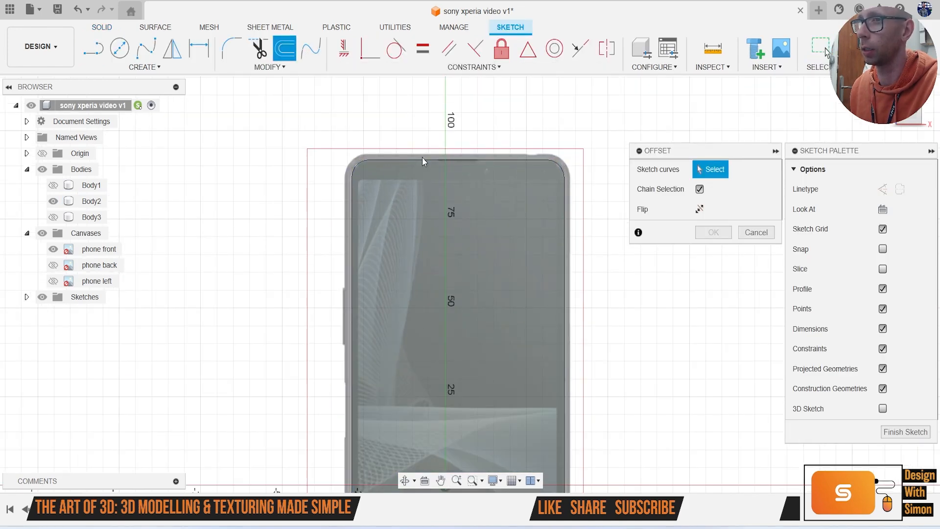
scroll(422, 169, "up", 1)
left_click(421, 158)
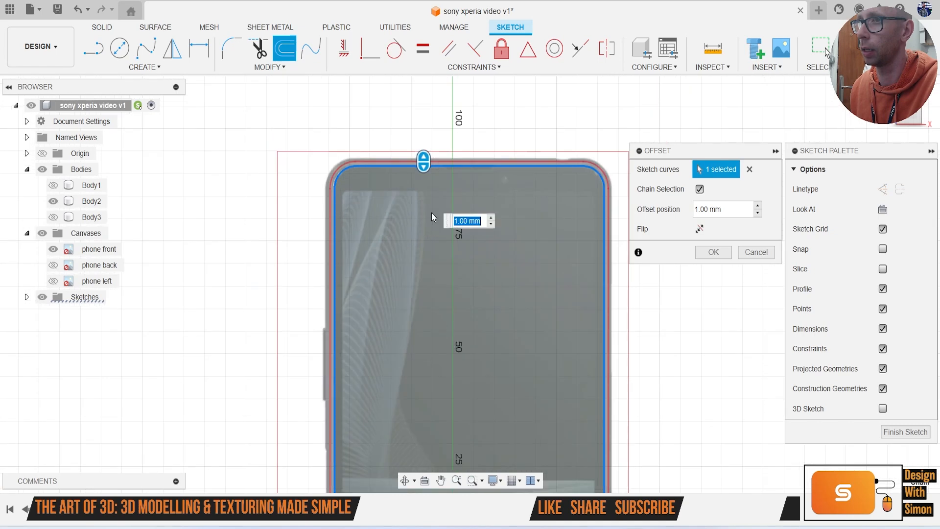
left_click_drag(425, 159, 423, 175)
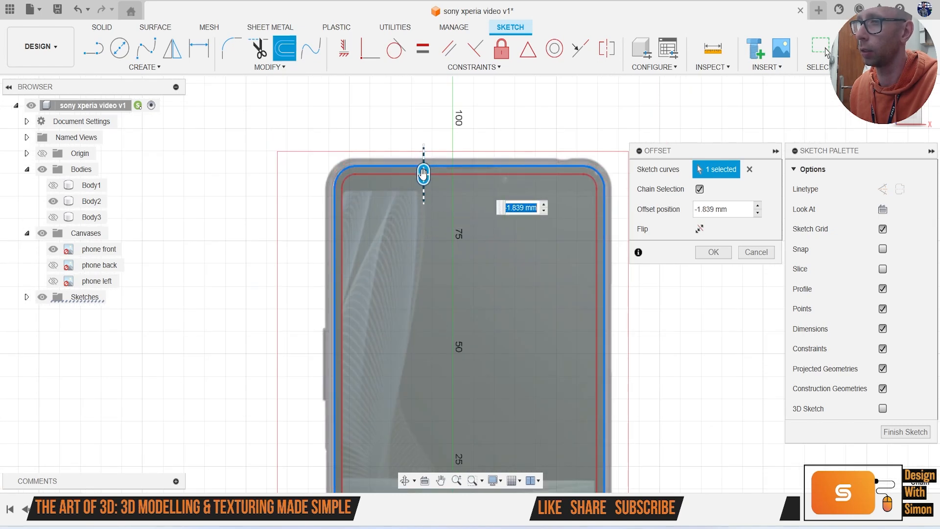
left_click(713, 251)
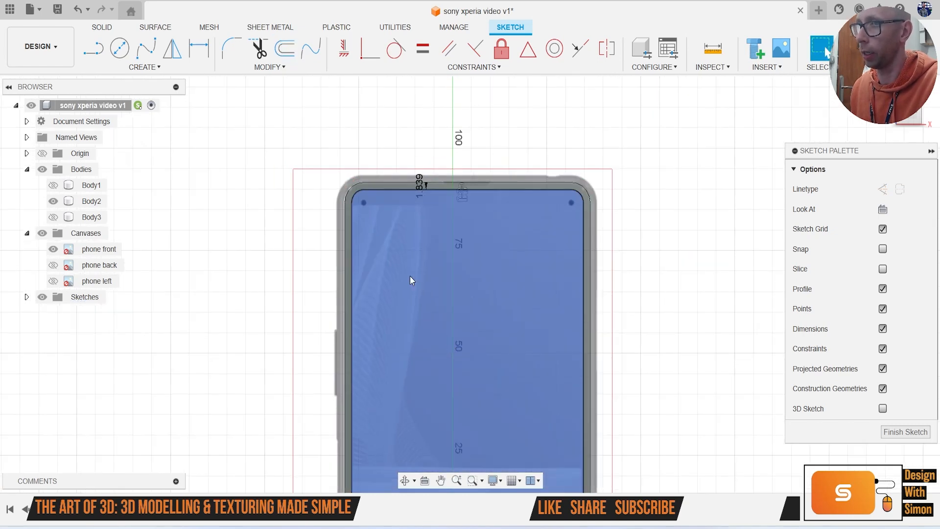
Step: Draw a horizontal line across the offset outline along the upper edge of the display image in the canvas
key("l")
scroll(383, 187, "up", 2)
scroll(352, 206, "up", 4)
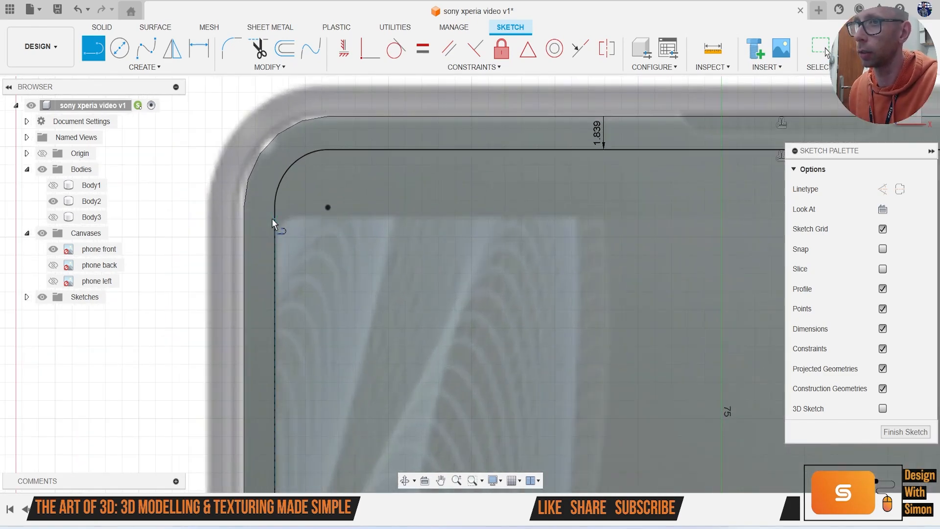
left_click(273, 218)
scroll(382, 235, "down", 5)
scroll(422, 228, "up", 2)
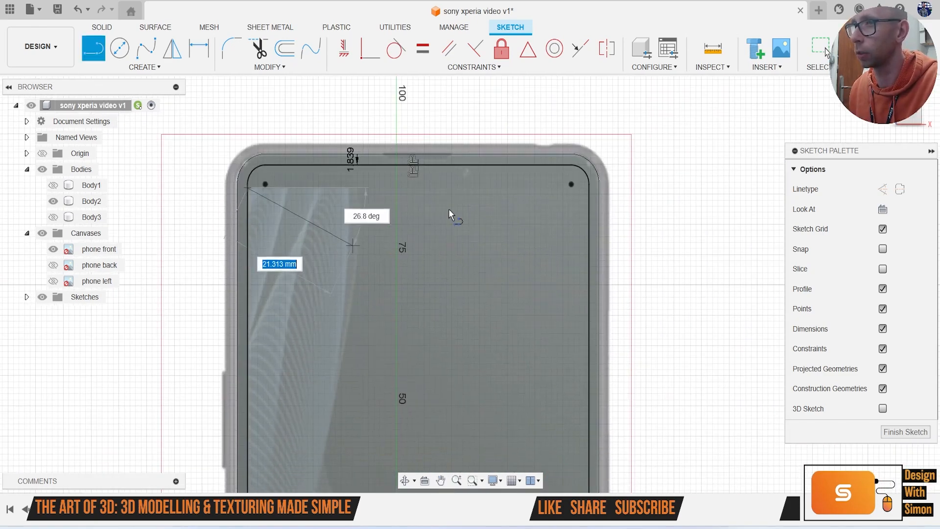
double_click(609, 184)
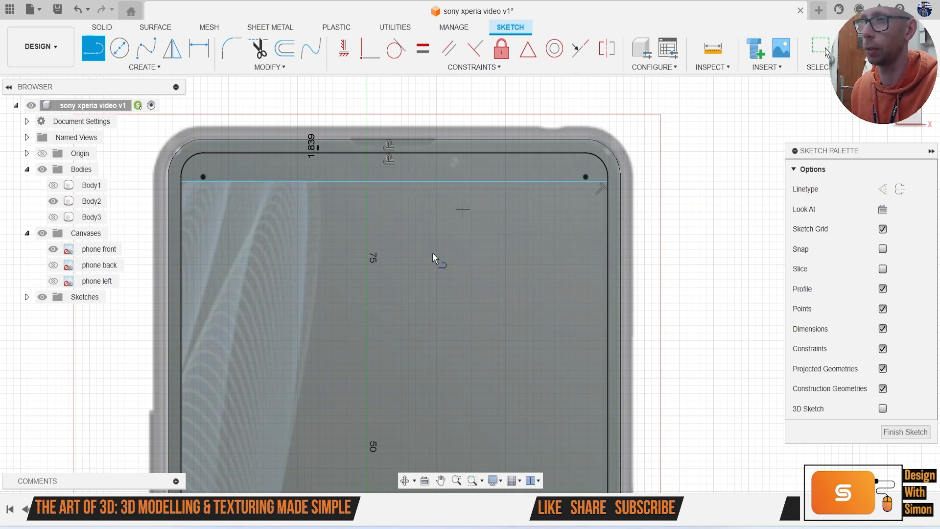
key("Escape")
Step: Trim the offset outline's upper edge and rounded corners above the horizontal line, leaving square upper corners on the display outline
left_click(262, 68)
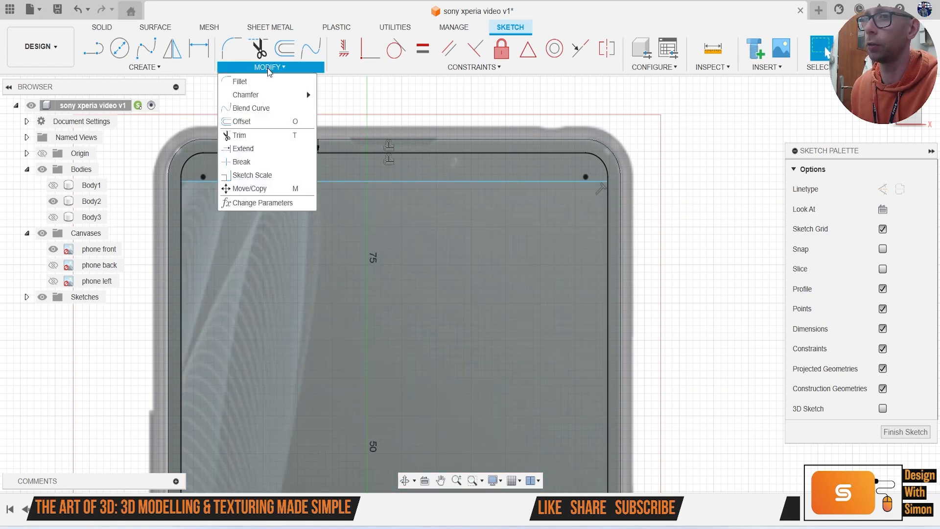
left_click(302, 135)
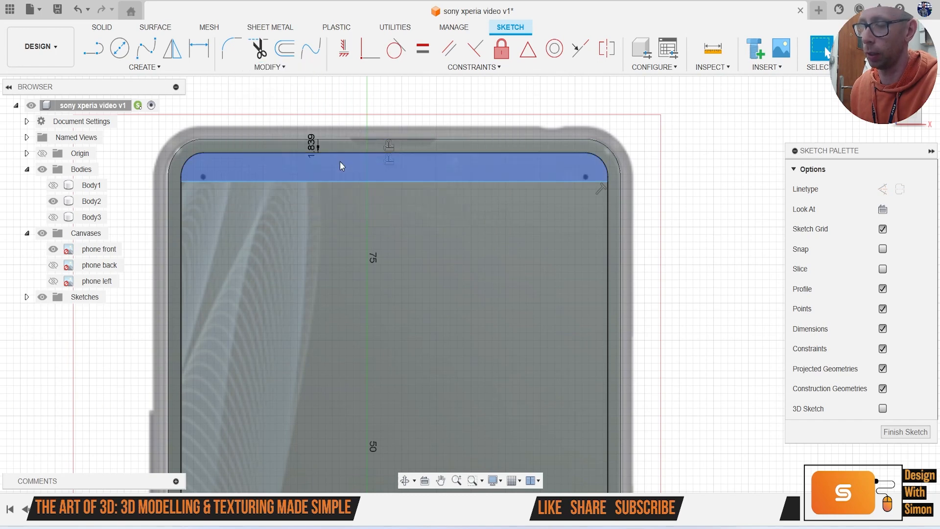
left_click(187, 161)
left_click(187, 163)
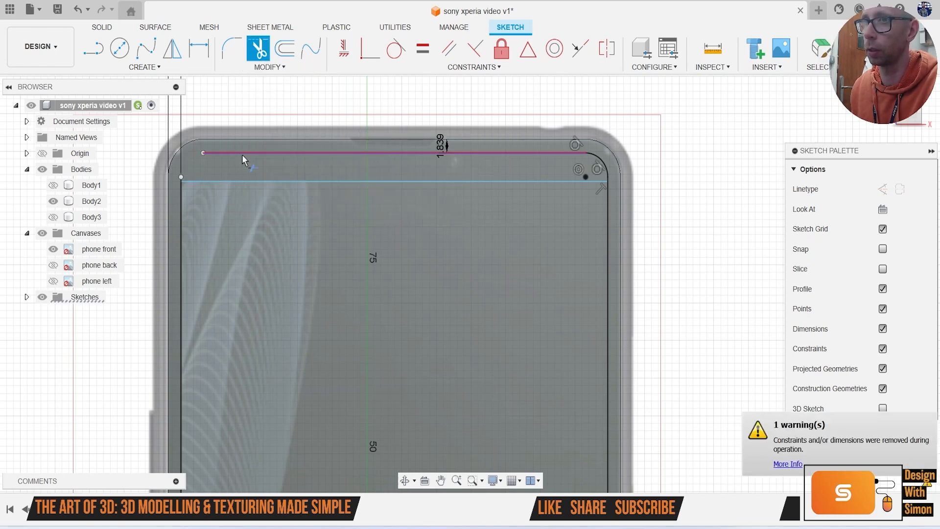
scroll(242, 154, "up", 5)
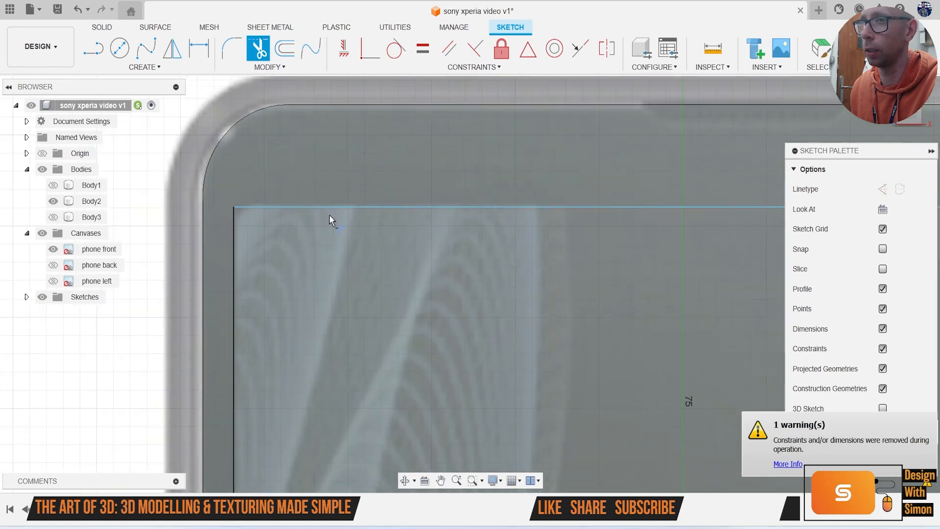
scroll(469, 246, "down", 5)
middle_click_drag(732, 207, 541, 171)
scroll(566, 168, "up", 3)
left_click(591, 172)
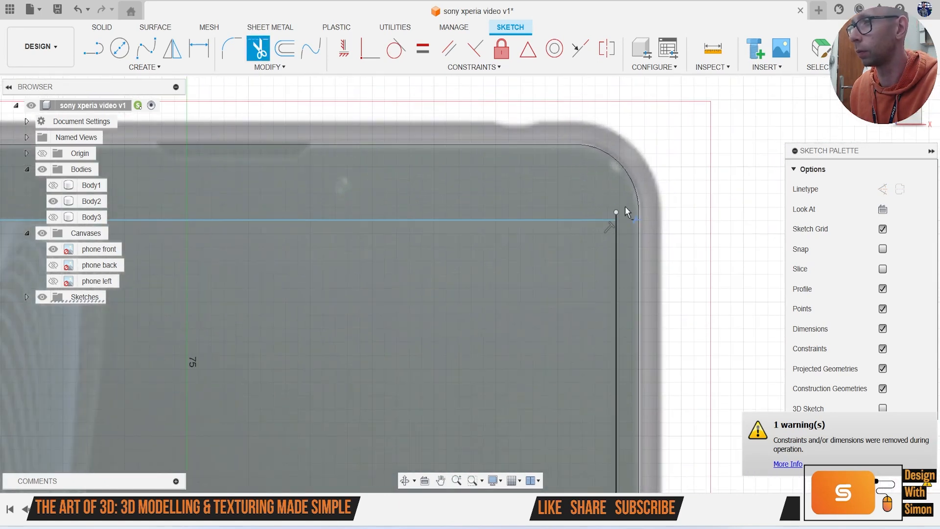
left_click(618, 215)
Step: Fillet both upper corners of the display outline to match the canvas, with a radius of about 1.557 mm
left_click(231, 53)
scroll(480, 191, "up", 3)
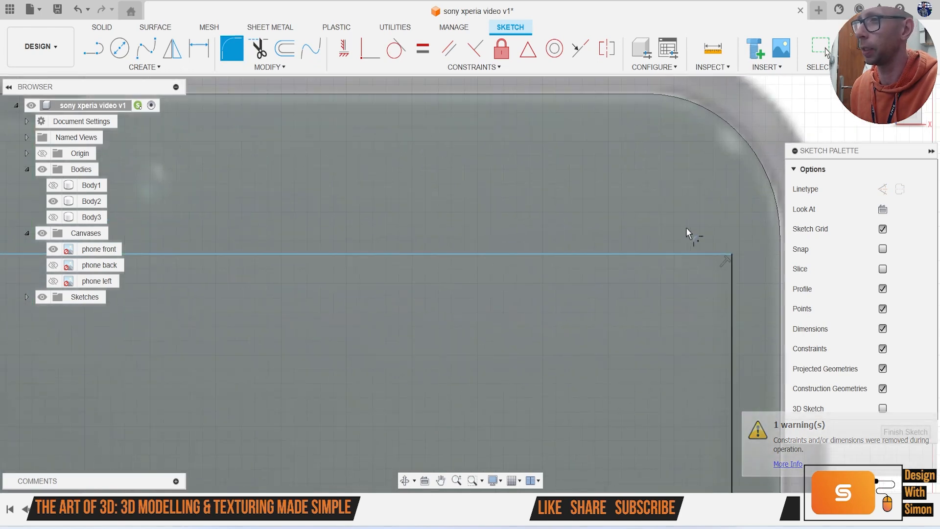
left_click(732, 253)
scroll(482, 296, "down", 3)
scroll(370, 155, "up", 4)
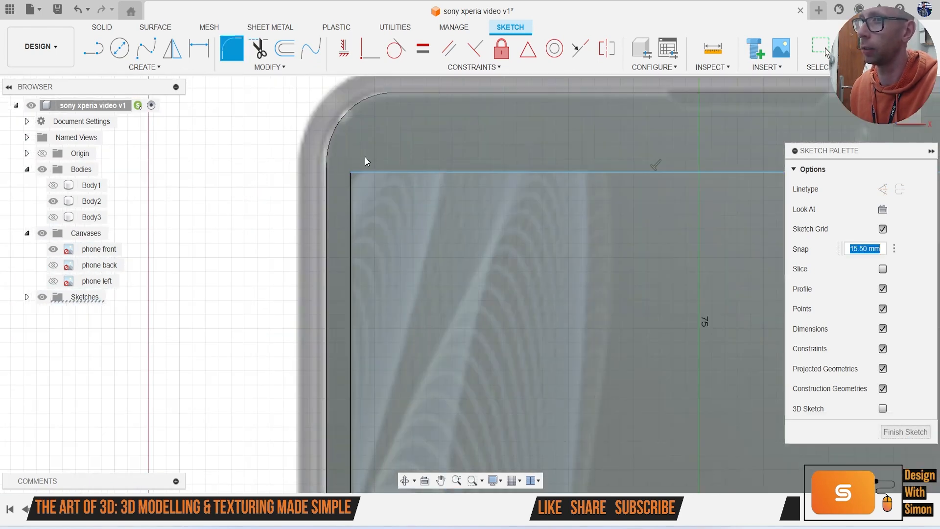
left_click(351, 171)
scroll(406, 202, "up", 4)
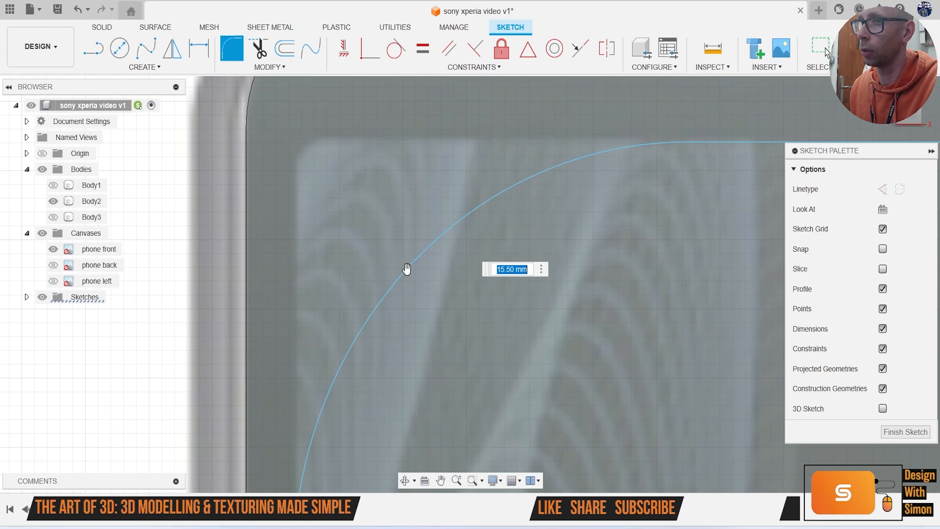
scroll(409, 264, "down", 3)
mouse_move(423, 284)
left_mouse_down()
mouse_move(380, 237)
mouse_move(385, 228)
mouse_move(333, 227)
mouse_move(327, 215)
left_mouse_up()
scroll(385, 228, "up", 3)
scroll(396, 289, "down", 10)
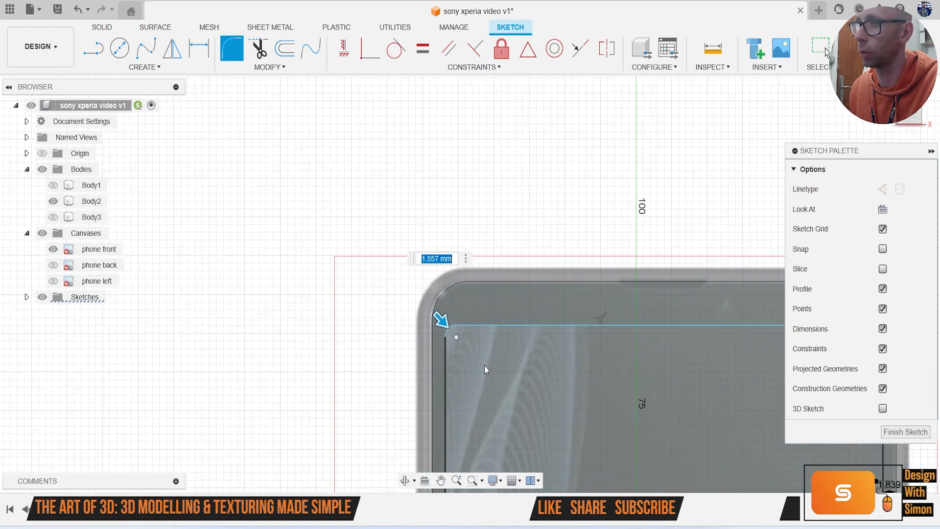
mouse_move(501, 368)
middle_mouse_down()
mouse_move(540, 205)
mouse_move(569, 373)
middle_mouse_up()
mouse_move(539, 218)
middle_mouse_down()
mouse_move(519, 269)
mouse_move(542, 279)
middle_mouse_up()
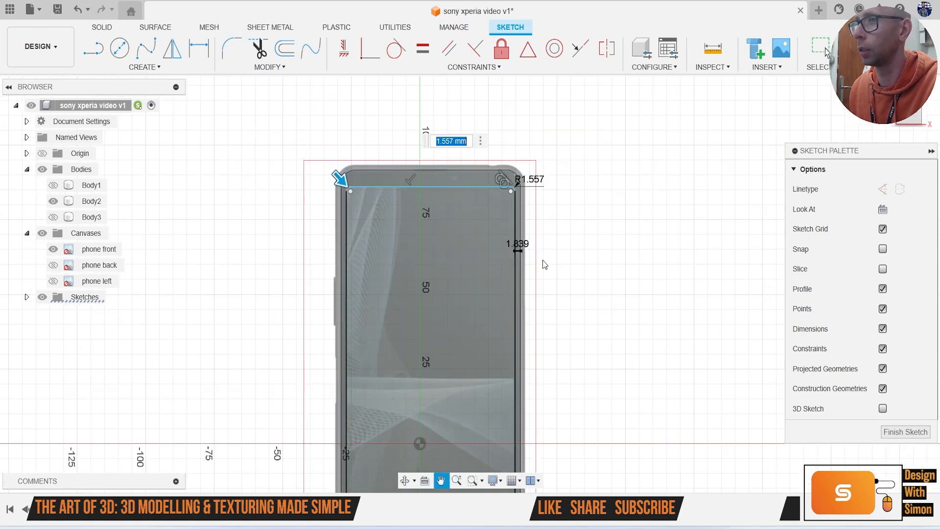
key("Return")
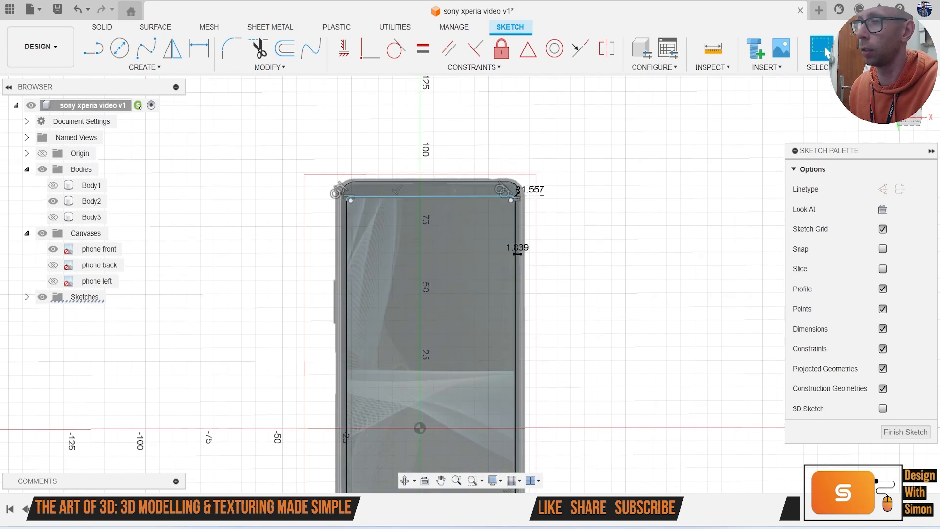
Step: Finish the sketch and extrude the display profile as a cut through Body2 to open the frame
left_click(868, 49)
left_click(464, 275)
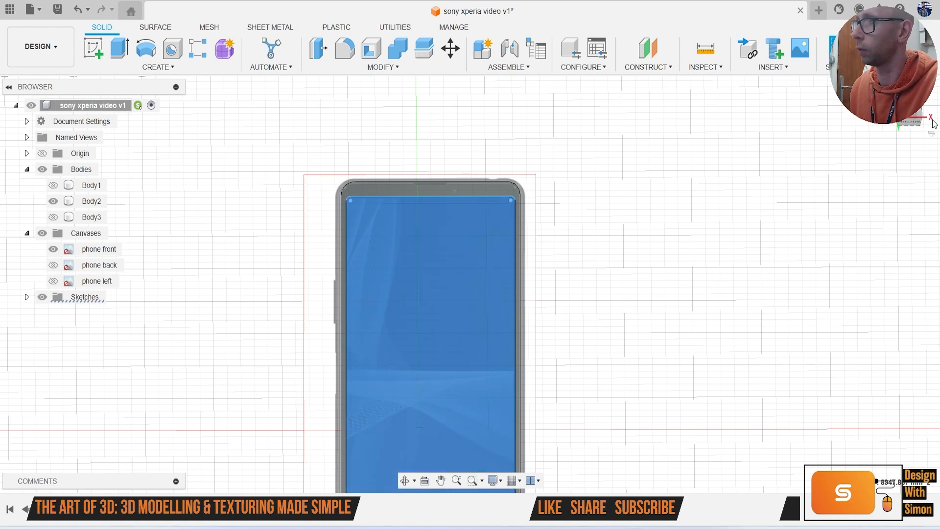
key("e")
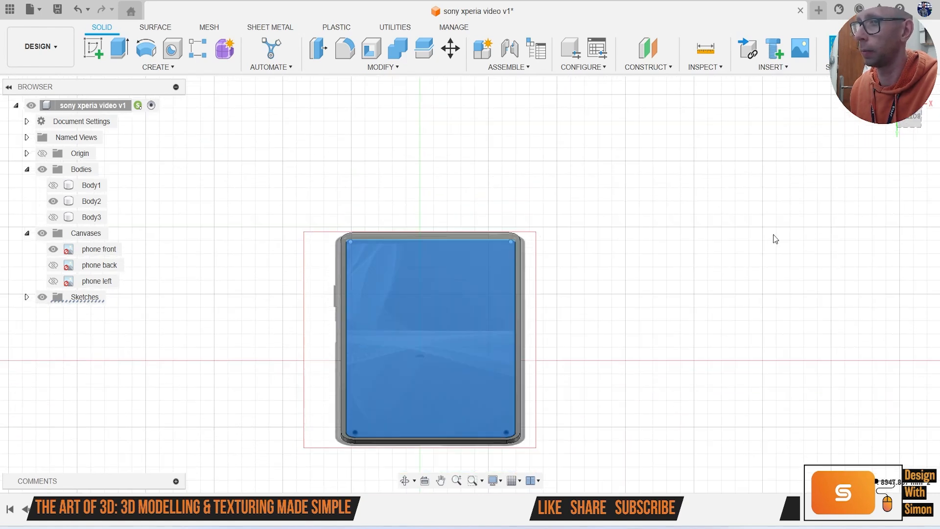
left_click_drag(432, 285, 435, 339)
left_click(867, 364)
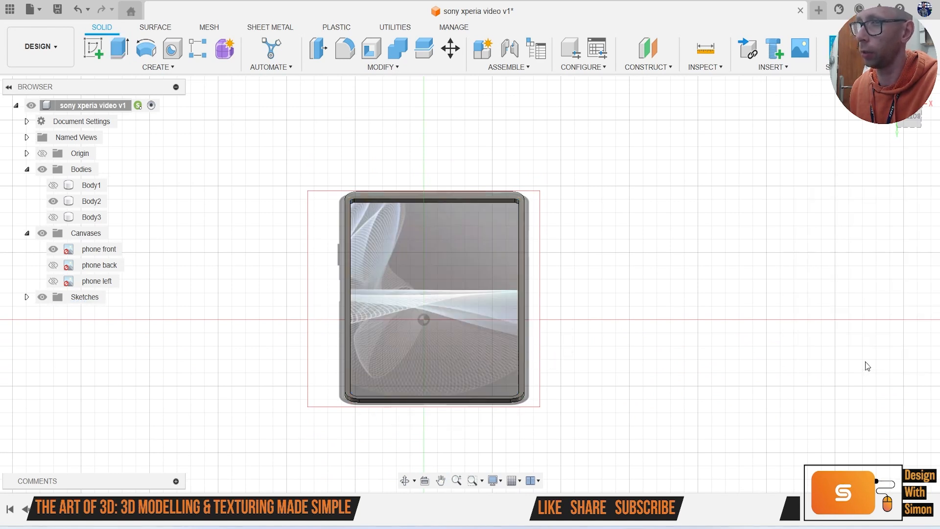
Step: Hide the canvases and start a sketch on the front face of the Body2 frame
left_click(43, 233)
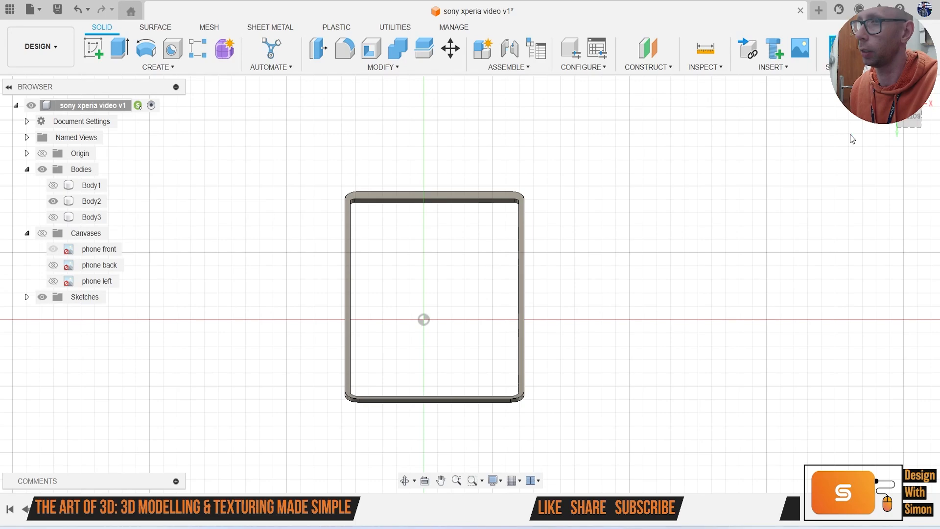
left_click_drag(907, 119, 673, 103)
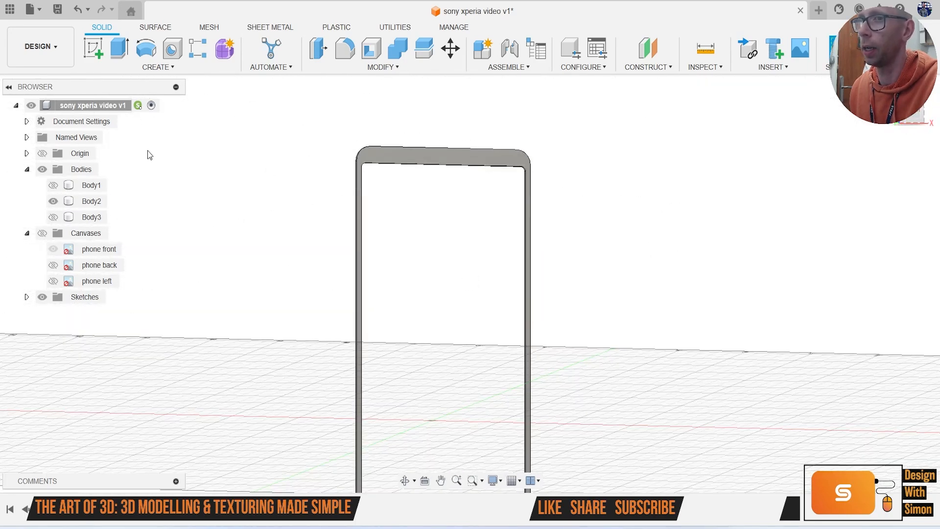
left_click(93, 38)
left_click(435, 170)
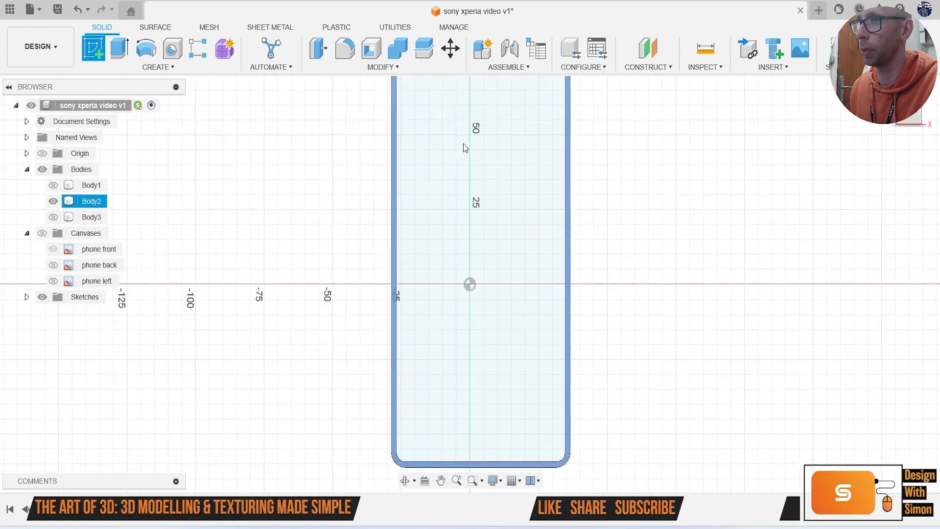
Step: Extrude the display opening's profile to the far face of Body2 as a new body that fills the frame
left_click(416, 207)
key("e")
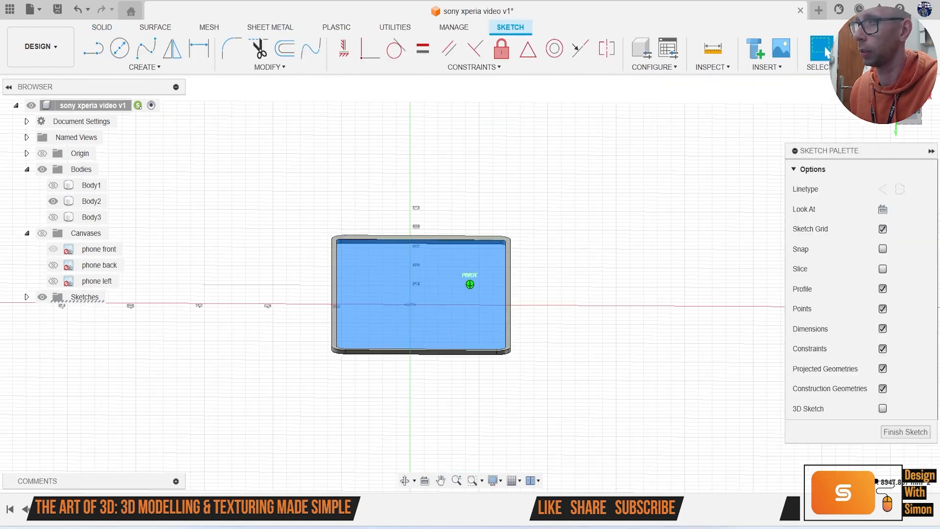
scroll(468, 401, "up", 4)
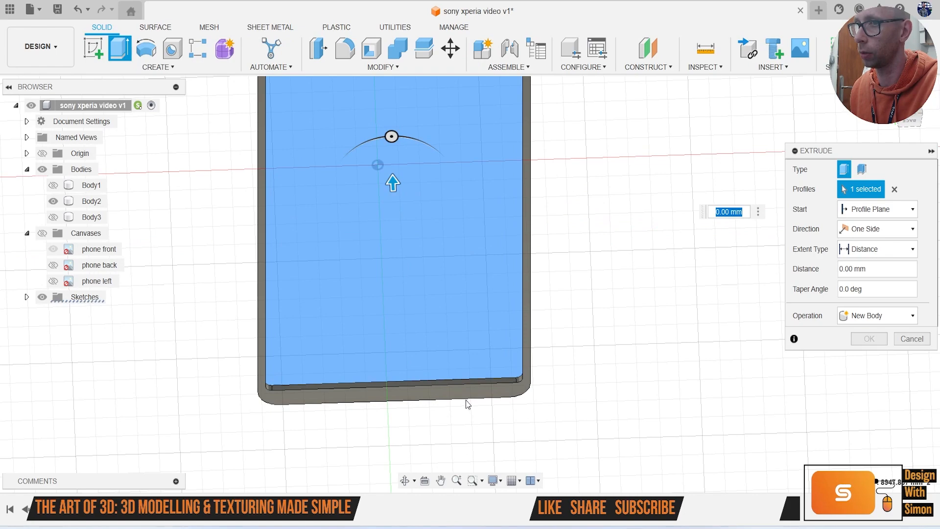
left_click(440, 389)
left_click(882, 318)
left_click(861, 371)
left_click(869, 338)
middle_click_drag(607, 211, 568, 253, "shift")
scroll(606, 150, "down", 4)
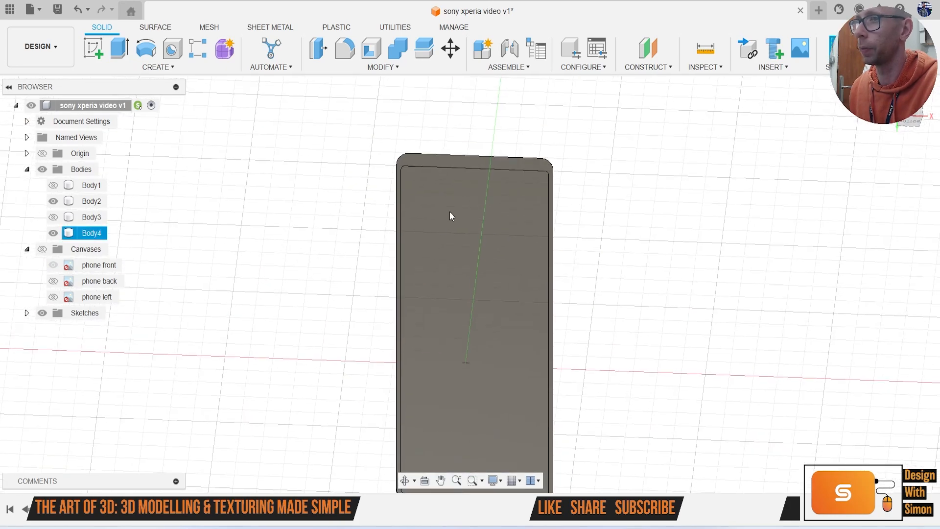
Step: Show Body1, Body3 and the phone front canvas again alongside Body2 and Body4
scroll(459, 230, "up", 4)
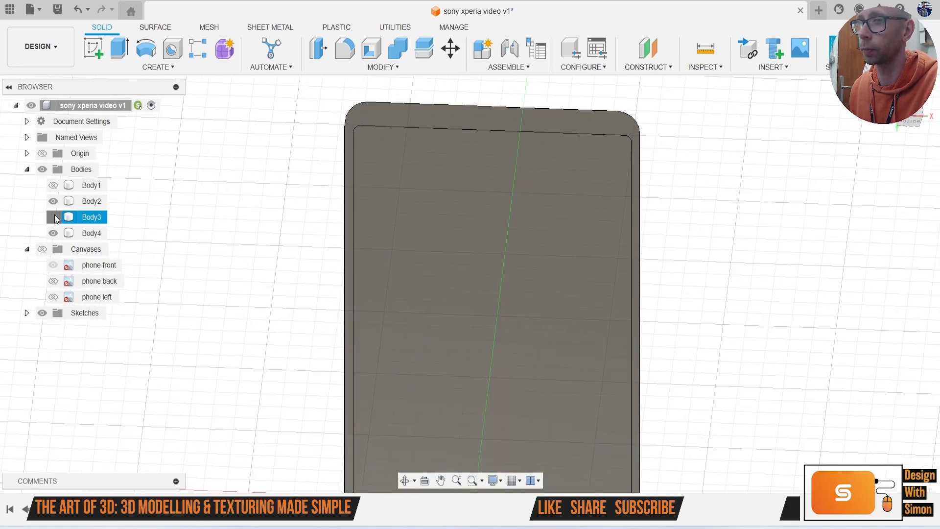
left_click(54, 217)
left_click(53, 216)
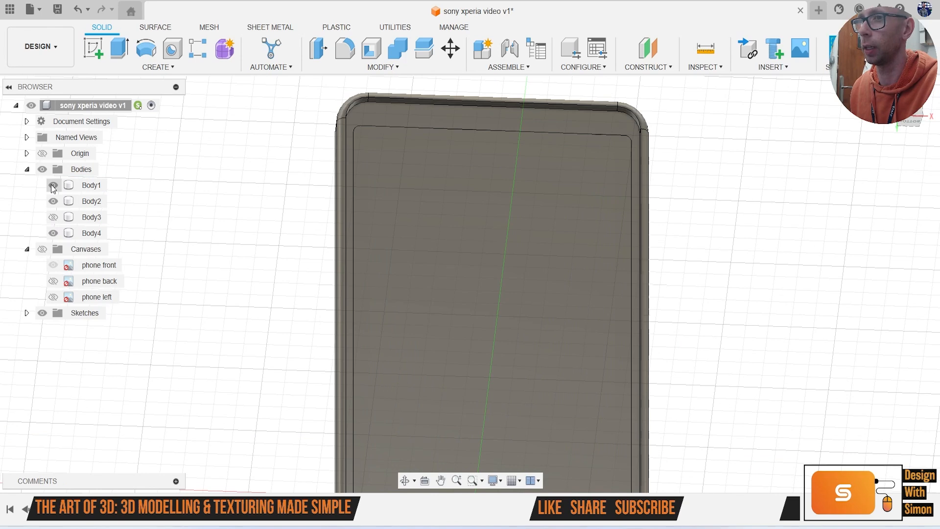
left_click(53, 185)
left_click(54, 217)
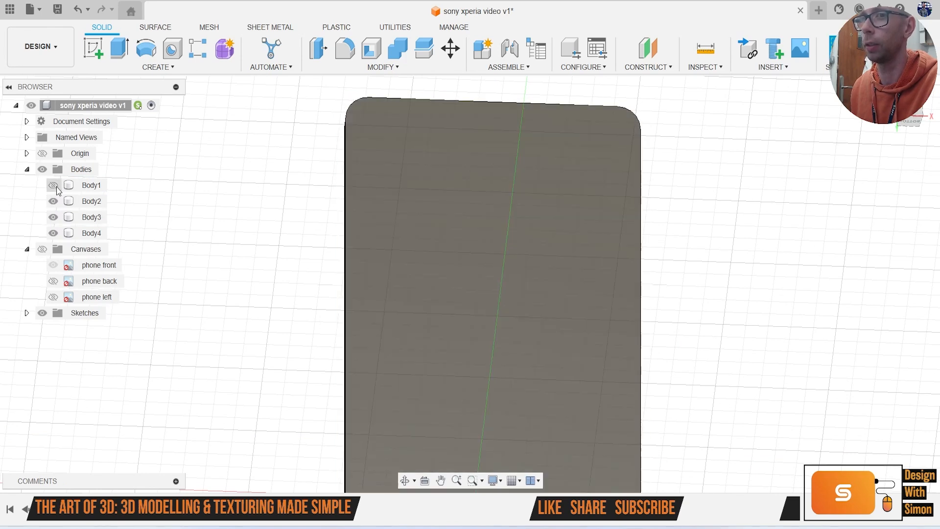
scroll(363, 216, "down", 4)
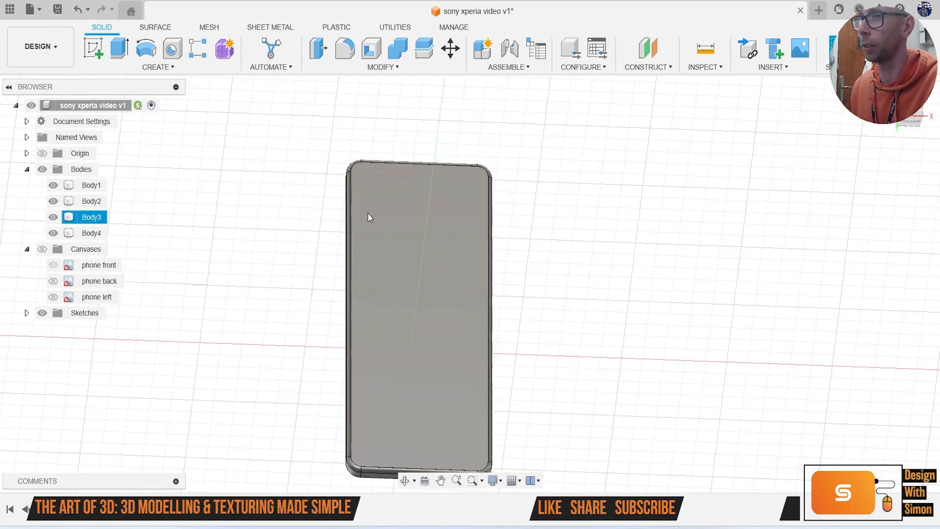
left_click(42, 249)
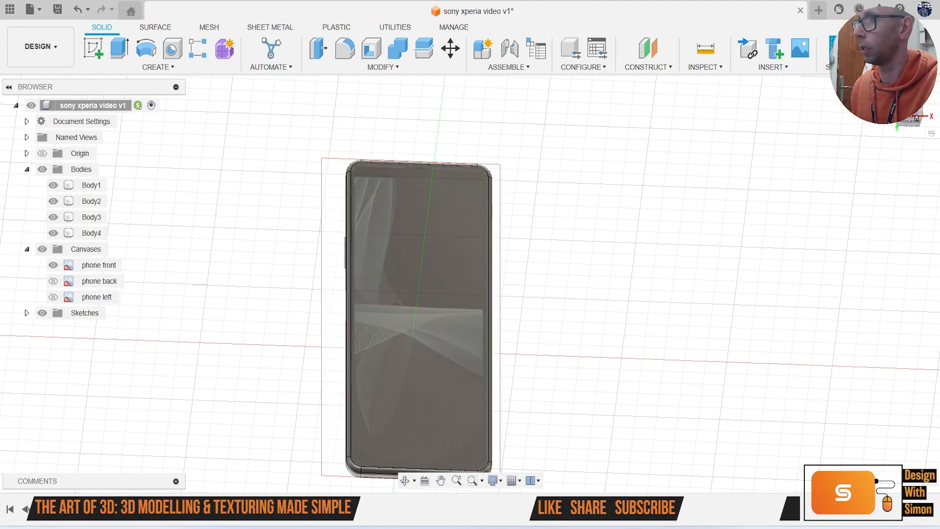
Step: Start a sketch on Body3's front face, with the earpiece slot at the phone's upper edge in view
scroll(471, 163, "up", 8)
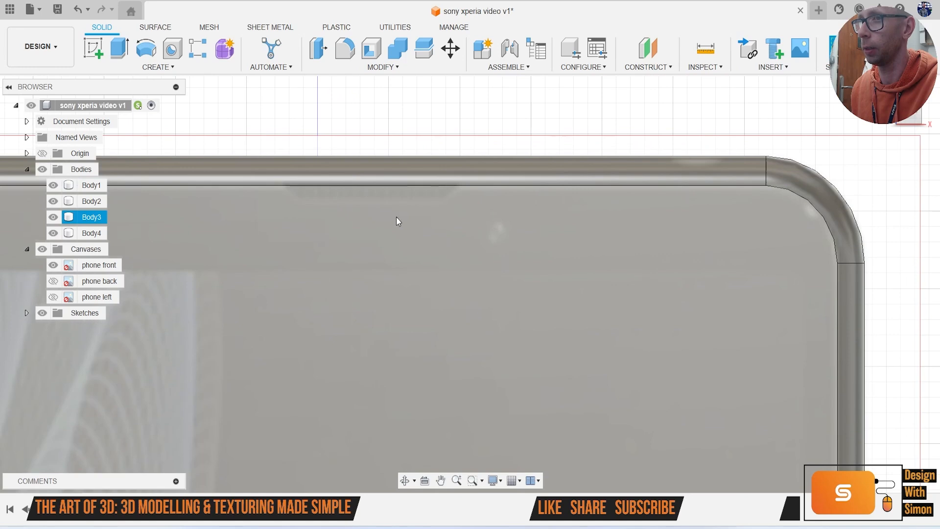
scroll(396, 222, "down", 2)
left_click(93, 49)
left_click(357, 226)
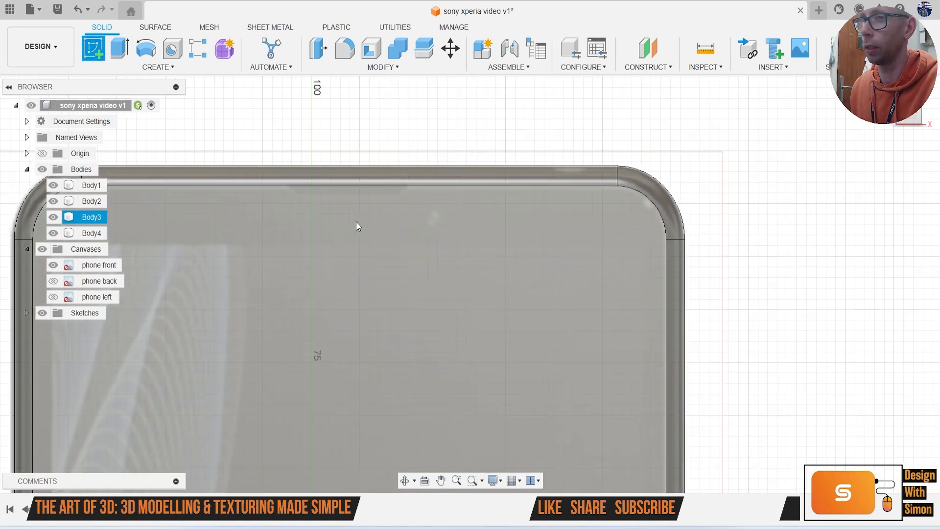
left_click(357, 222)
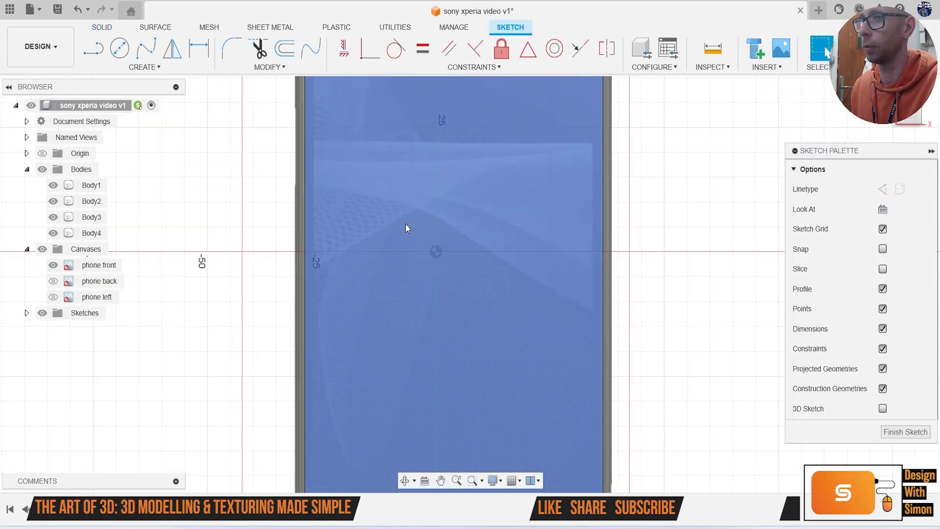
scroll(377, 234, "down", 4)
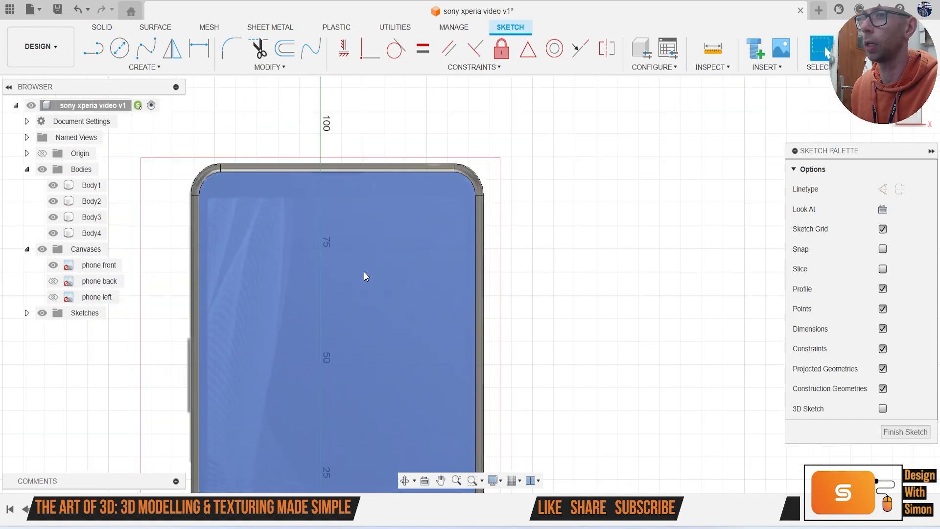
scroll(364, 274, "up", 2)
scroll(342, 230, "up", 3)
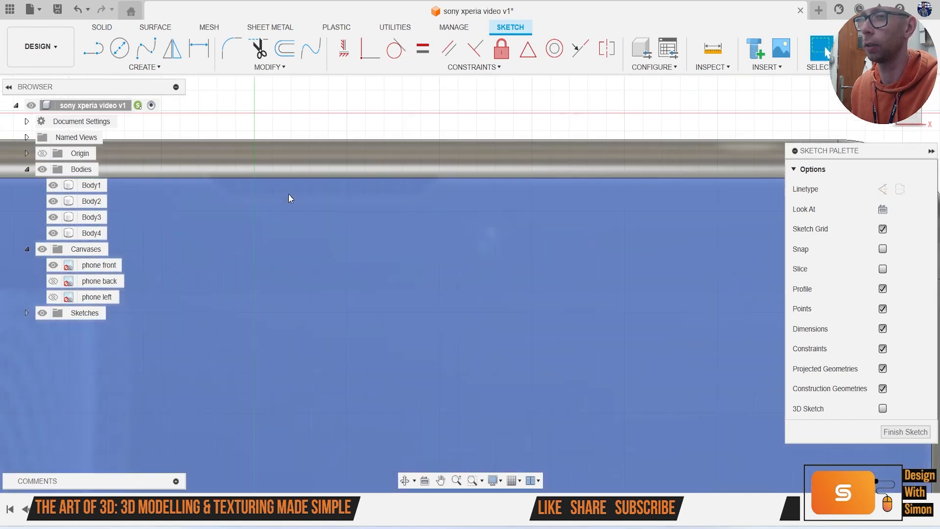
scroll(354, 278, "down", 6)
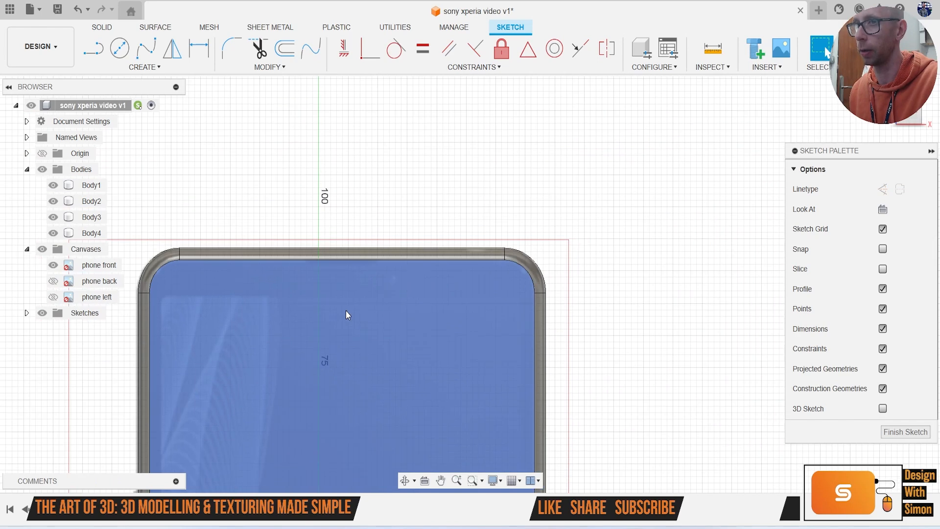
Step: Draw a short vertical line from the front face's upper edge down through the middle of the earpiece slot in the canvas
key("l")
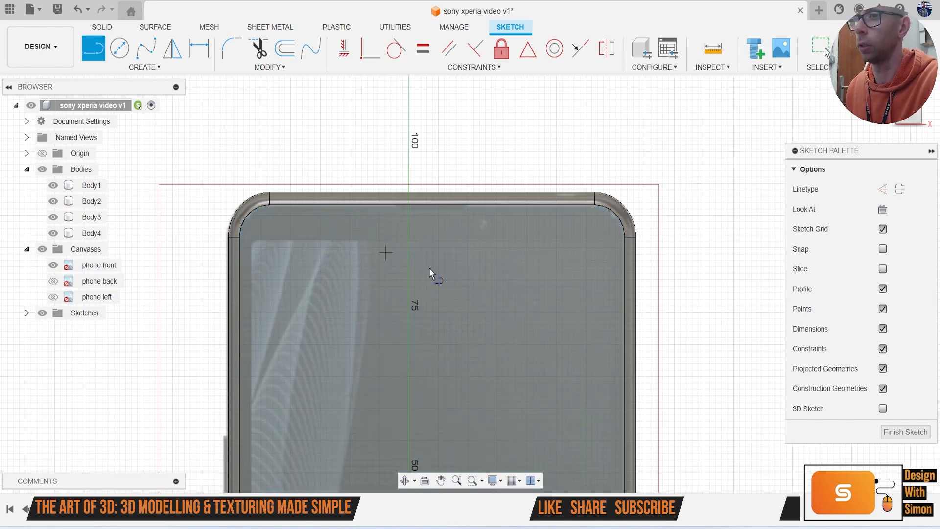
scroll(416, 265, "up", 3)
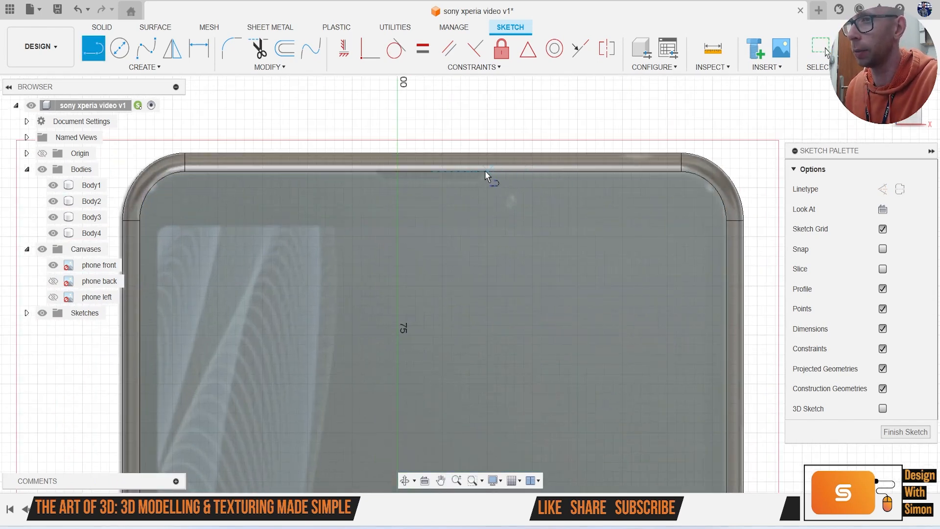
left_click(432, 172)
left_click(433, 203)
scroll(435, 204, "up", 3)
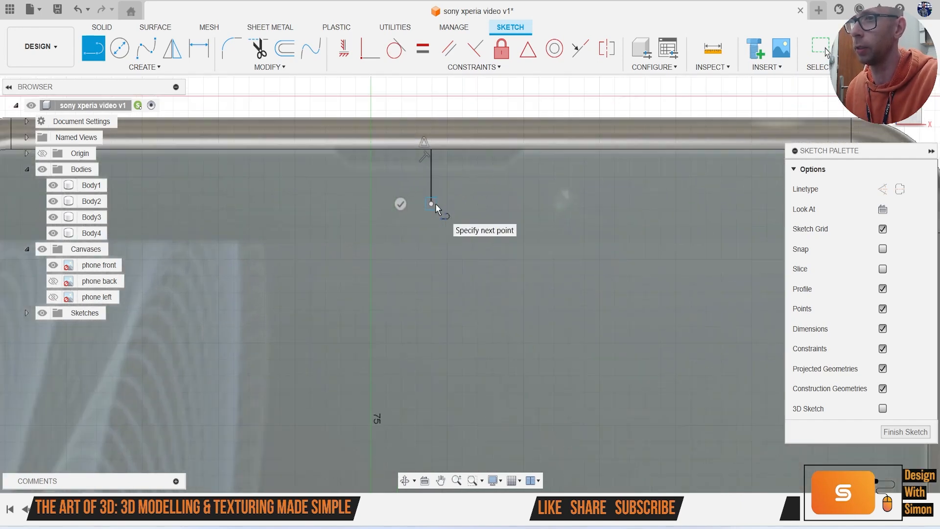
key("l")
scroll(413, 198, "up", 3)
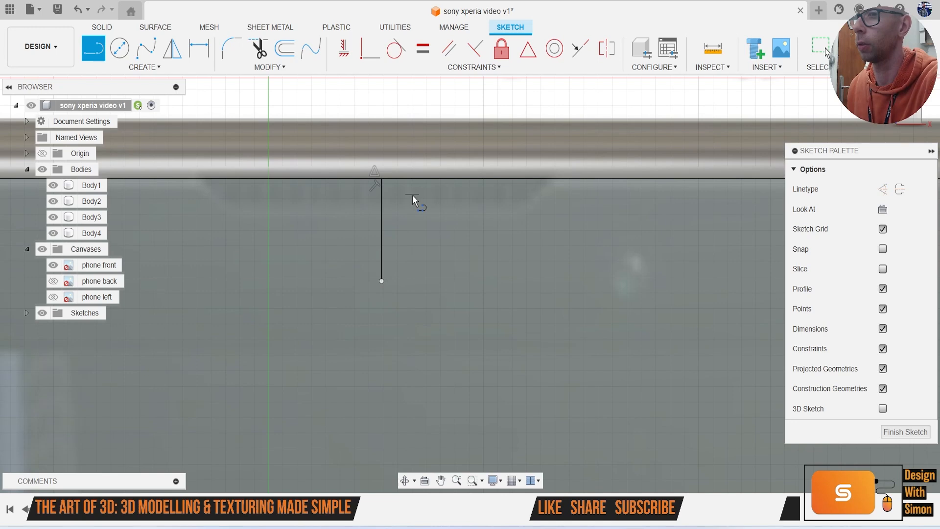
Step: Draw the earpiece slot's half outline from the centre line along the slot's lower side, up its slant and back along the upper edge
left_click(368, 218)
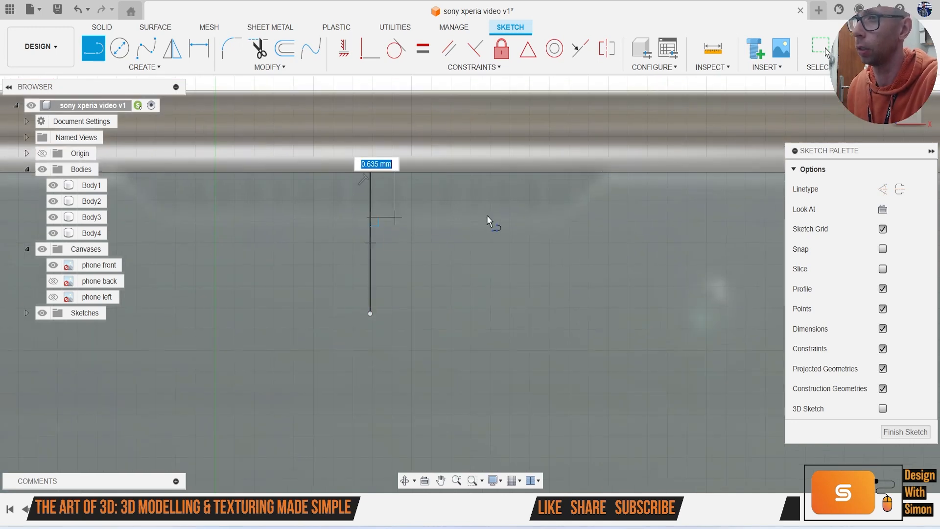
left_click(550, 217)
left_click(603, 172)
left_click(371, 173)
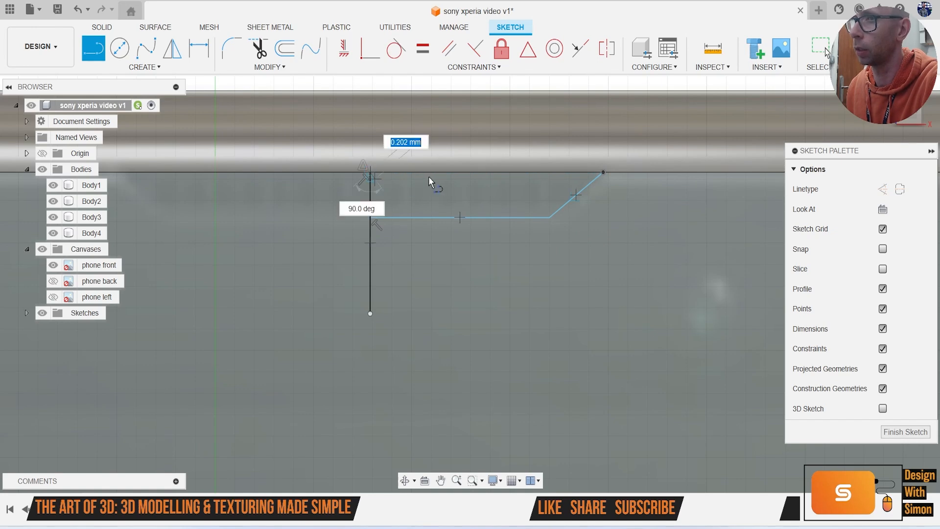
left_click(604, 172)
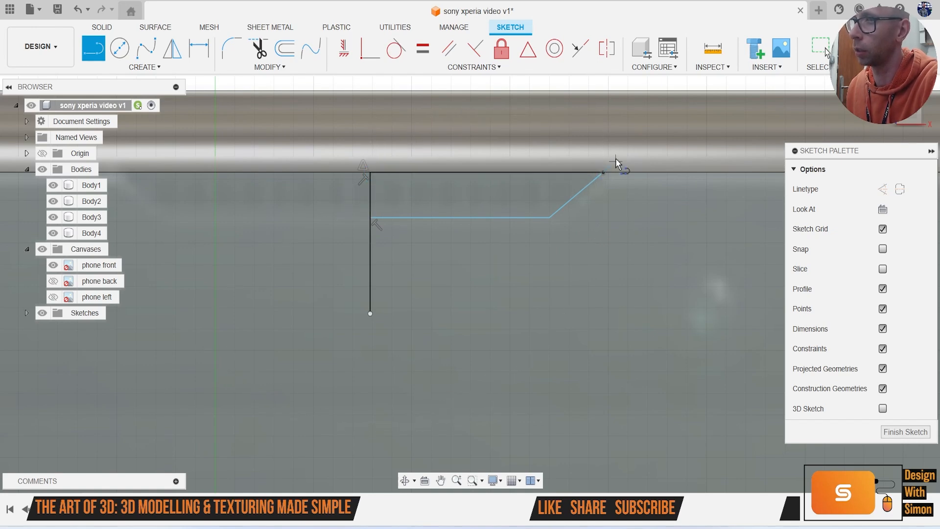
key("Escape")
Step: Fillet the half outline's lower corner with a 0.50 mm radius and its outer upper corner with a 0.161 mm radius
left_click(232, 48)
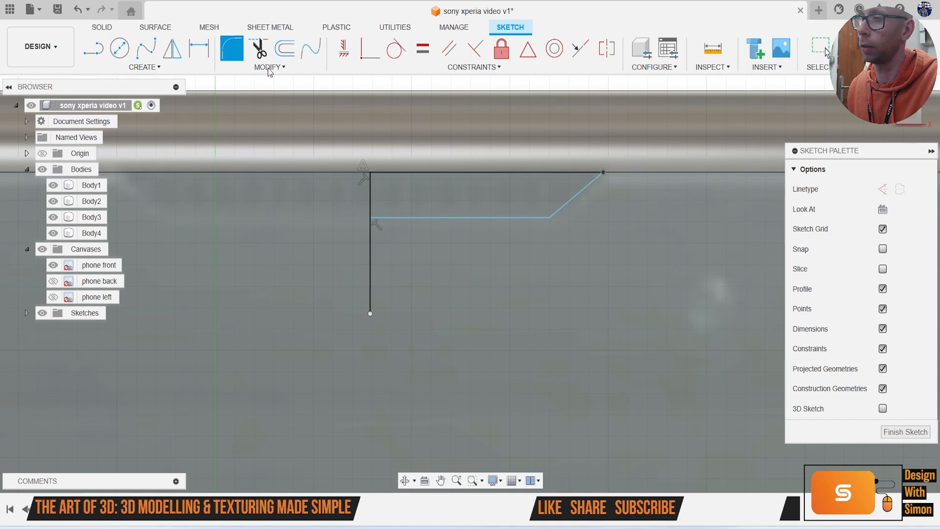
left_click(550, 221)
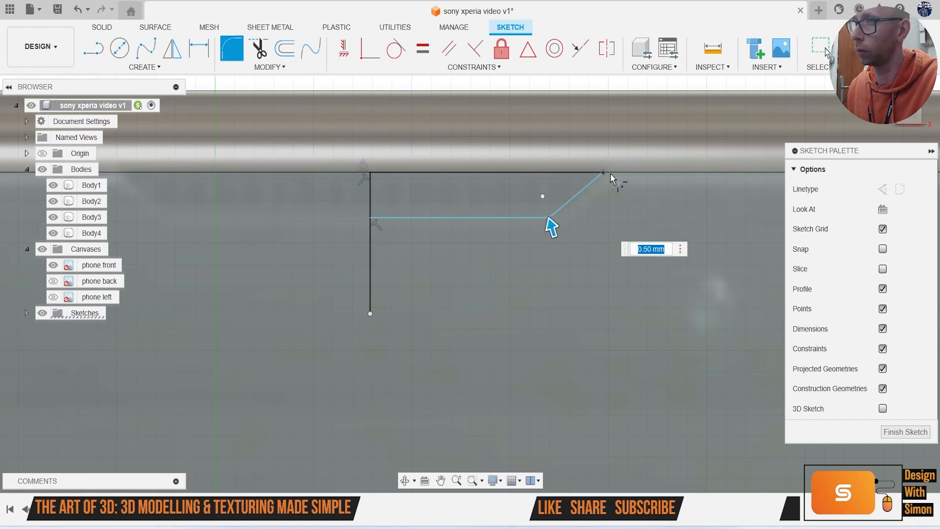
key("Return")
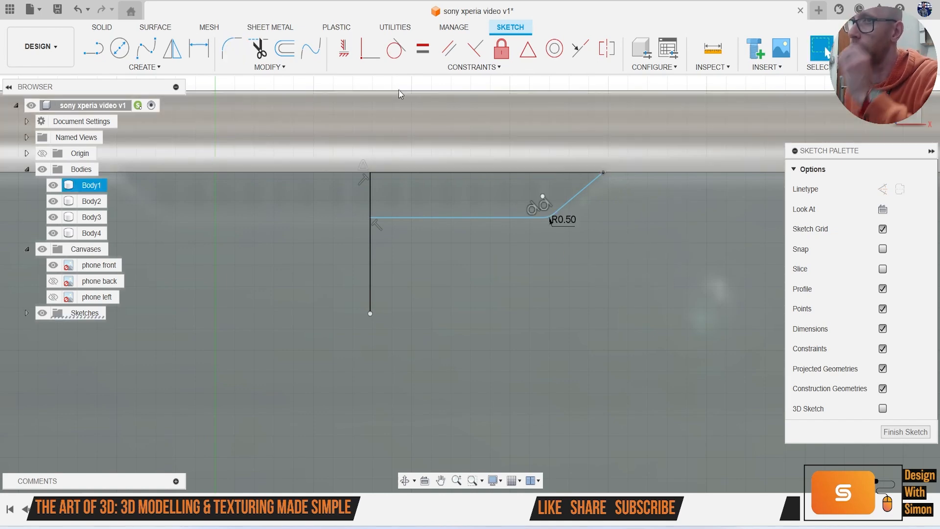
left_click(604, 173)
scroll(588, 178, "up", 3)
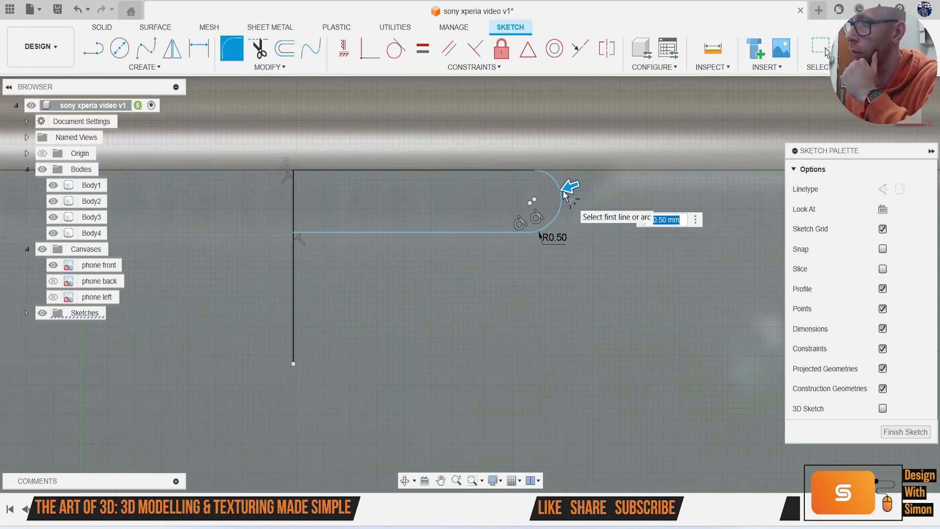
left_click_drag(565, 195, 611, 180)
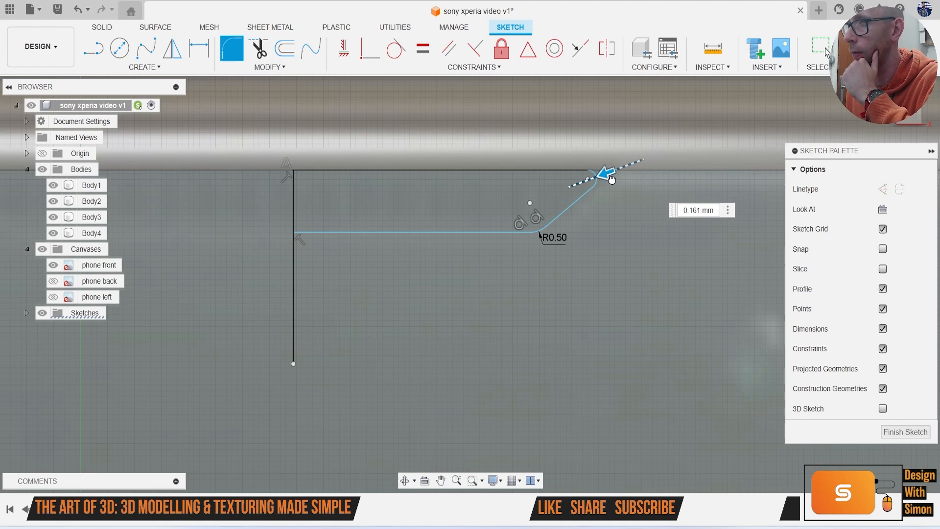
key("Return")
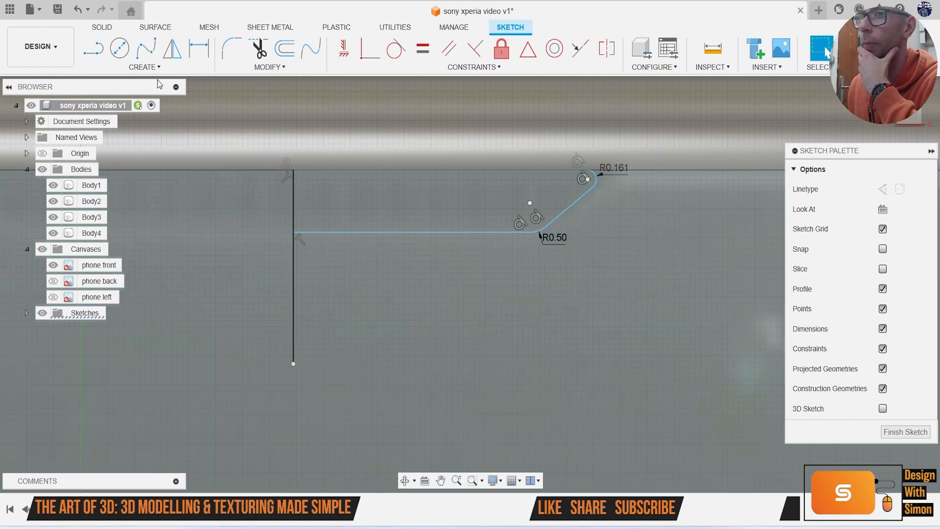
Step: Mirror the slot's half outline, without the vertical line, across the vertical centre line
left_click(172, 66)
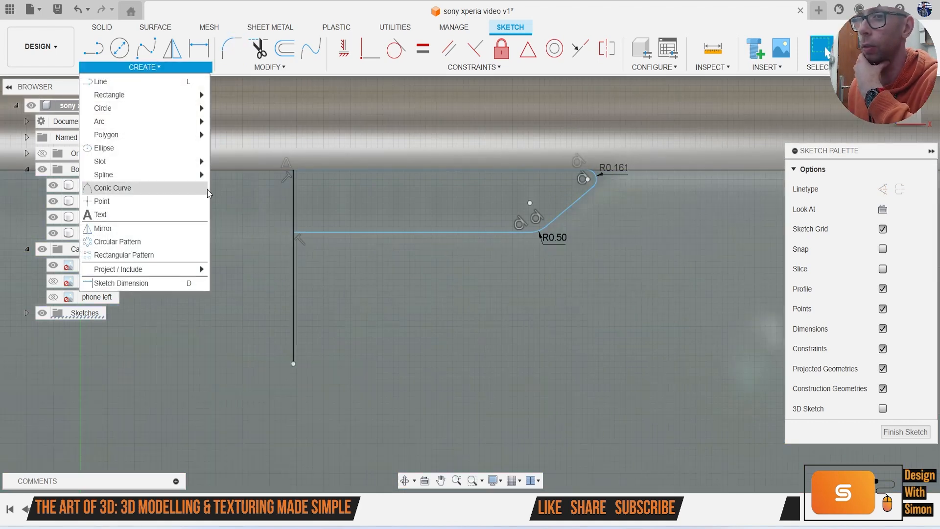
left_click(183, 228)
double_click(396, 233)
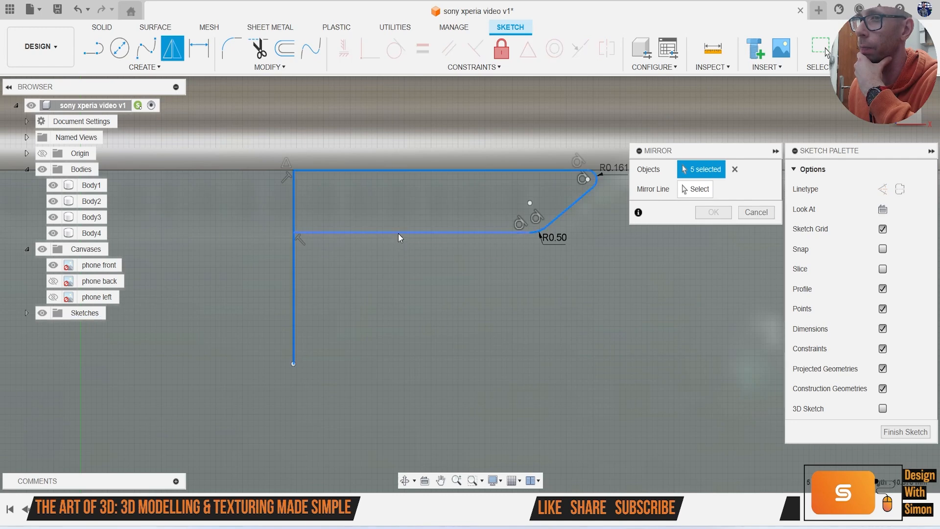
left_click(294, 208)
left_click(700, 189)
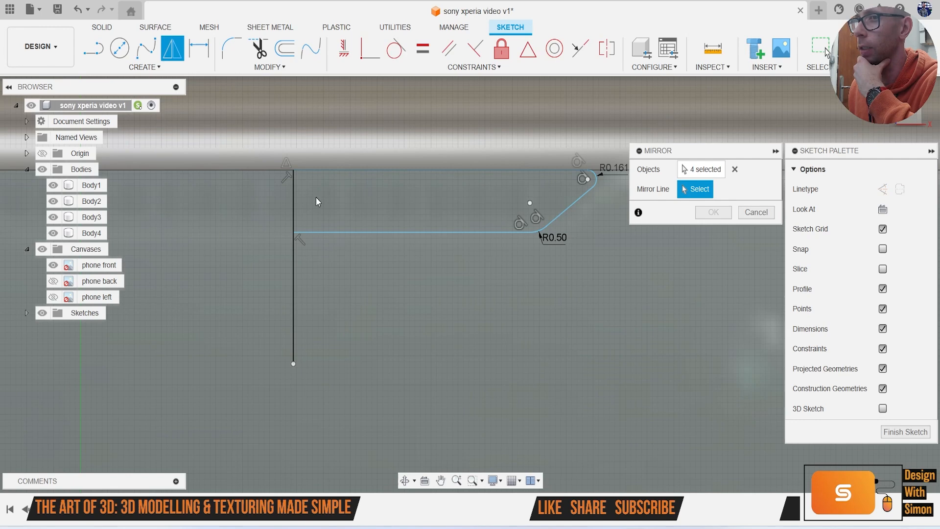
left_click(293, 209)
scroll(340, 268, "down", 2)
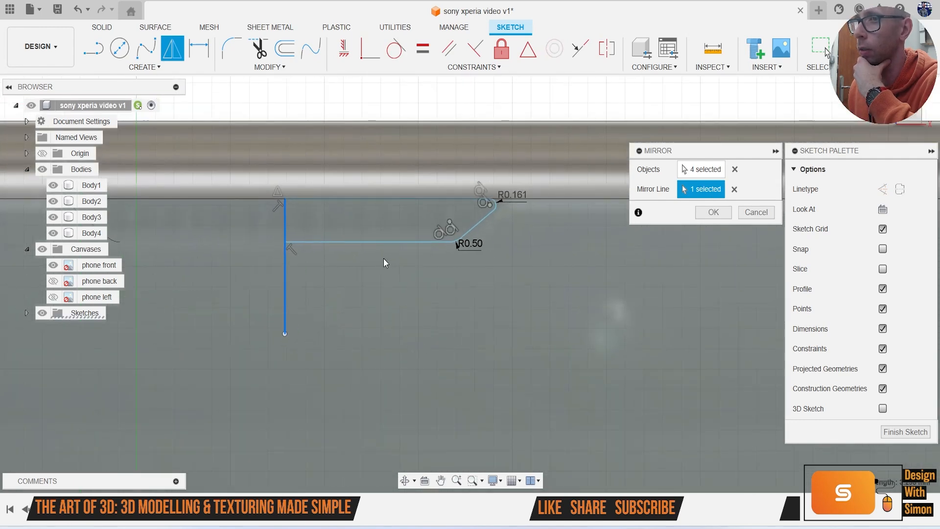
left_click(661, 171)
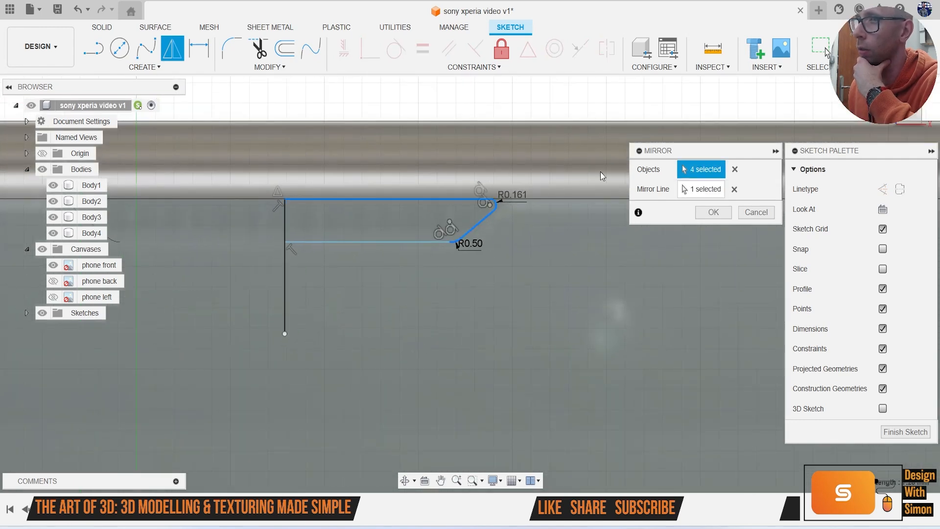
left_click(395, 242)
left_click(713, 212)
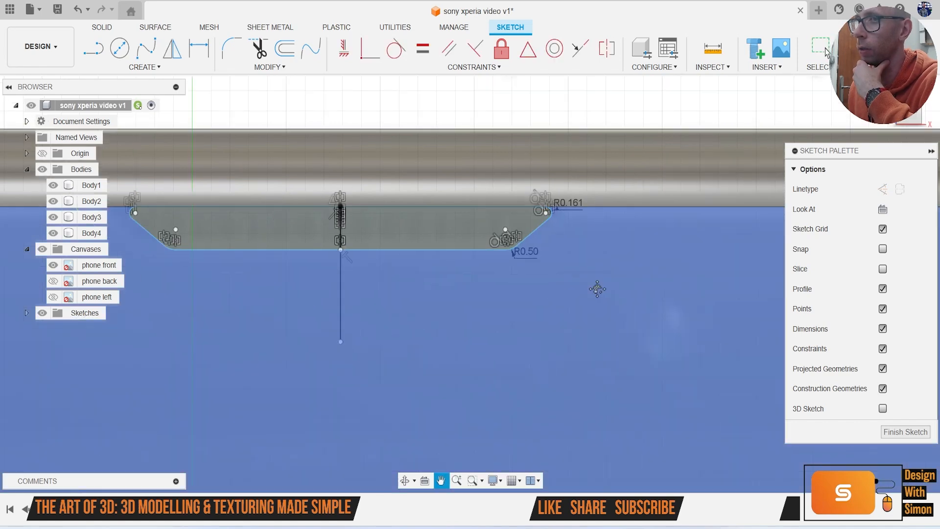
Step: Extrude both halves of the earpiece slot profile by -0.896 mm as a cut
key("e")
left_click(519, 230)
left_click(404, 231)
scroll(431, 279, "down", 3)
left_click_drag(915, 117, 685, 146)
scroll(556, 290, "up", 3)
left_click_drag(402, 240, 430, 241)
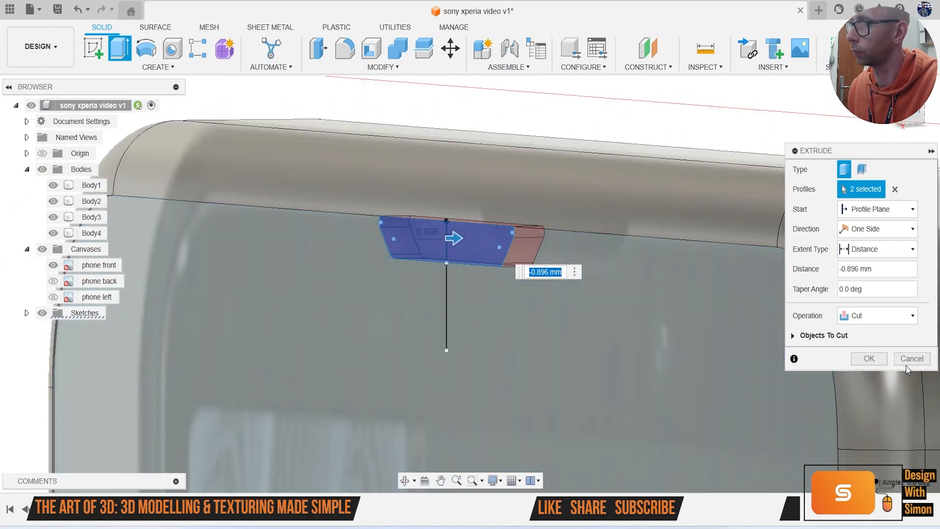
left_click(868, 359)
scroll(641, 331, "down", 5)
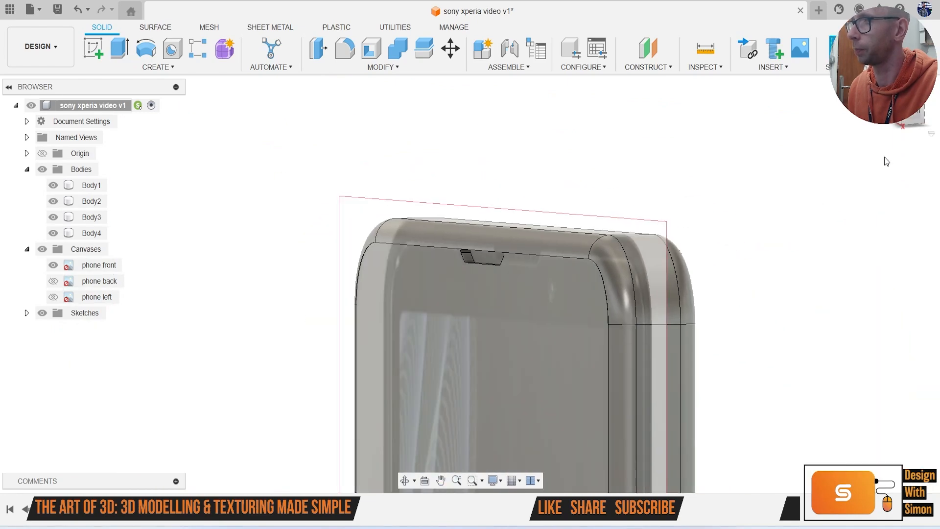
left_click_drag(911, 116, 934, 128)
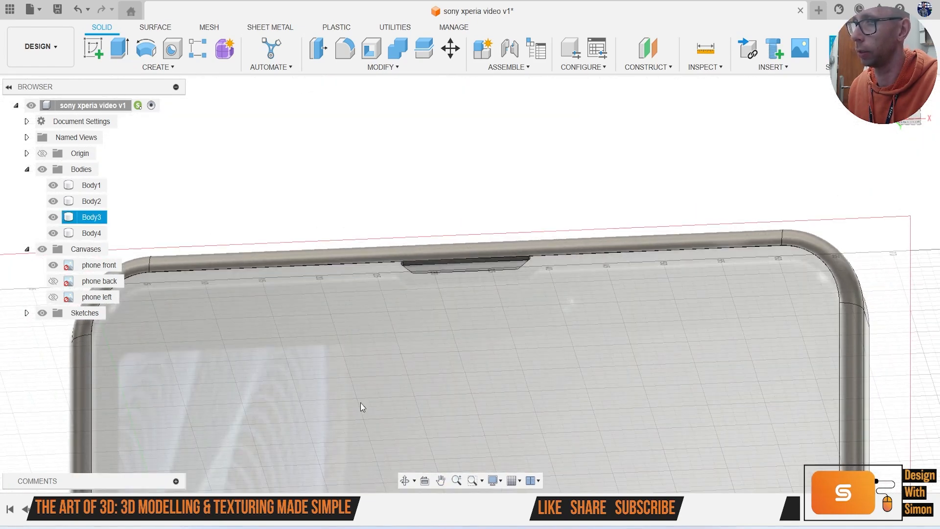
scroll(224, 399, "up", 3)
scroll(460, 274, "up", 5)
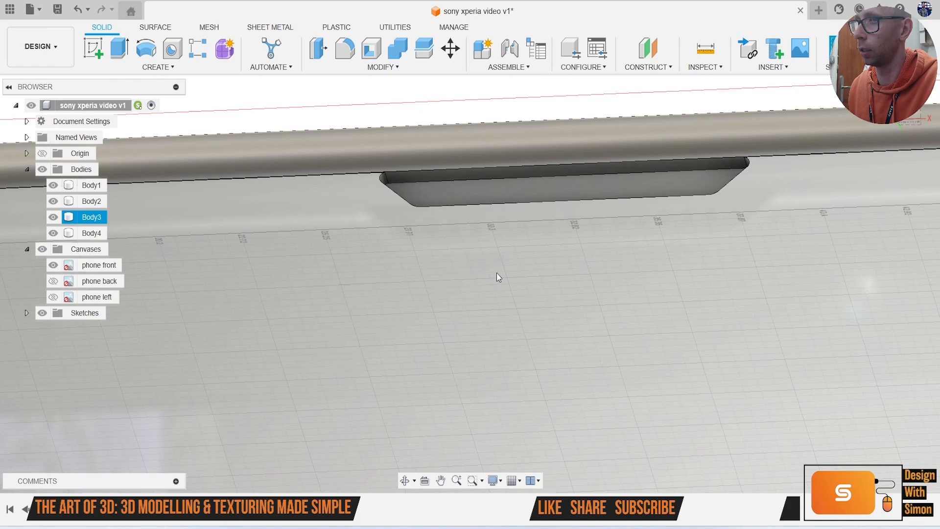
key("f")
scroll(402, 240, "up", 3)
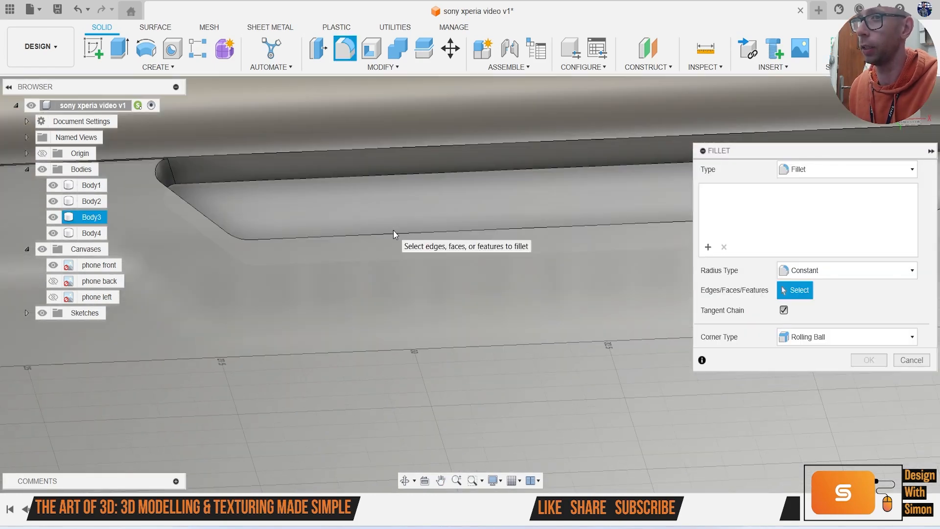
left_click(392, 232)
scroll(278, 192, "up", 1)
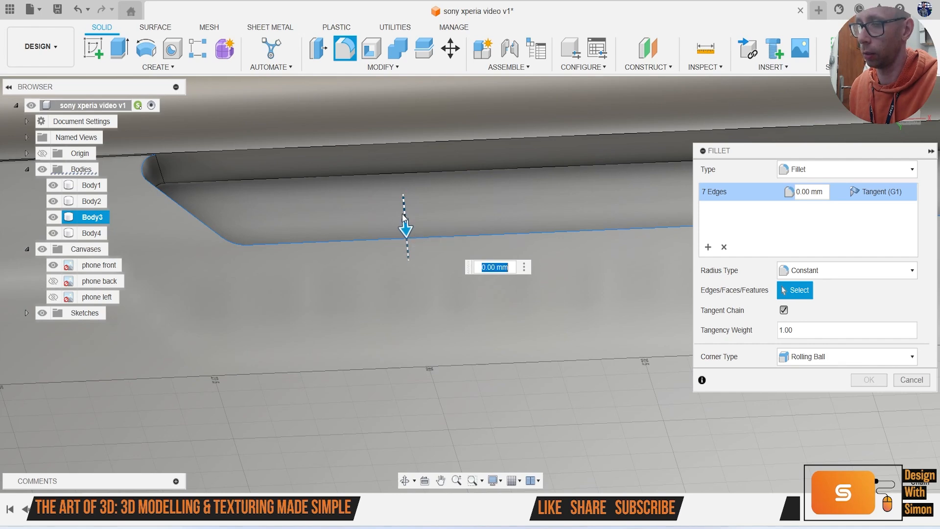
type(".1")
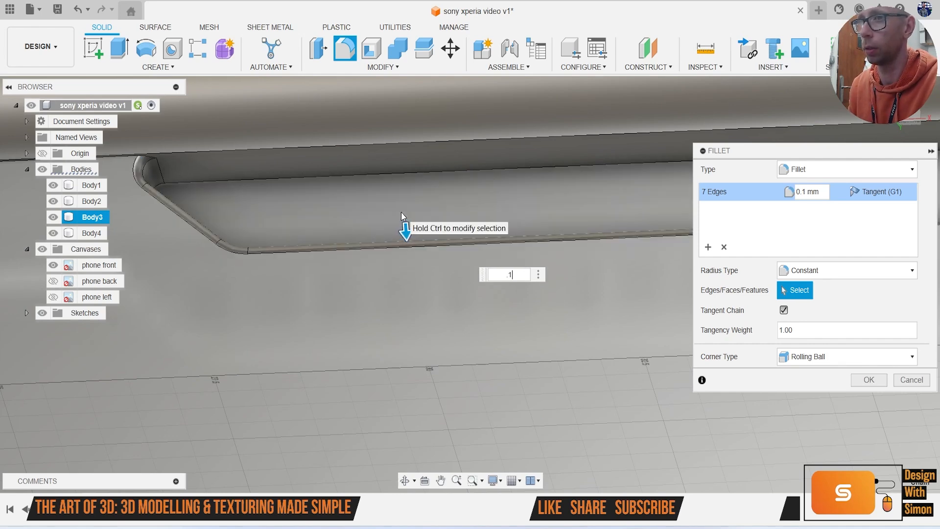
middle_click_drag(289, 166, 239, 165, "shift")
left_click(240, 166)
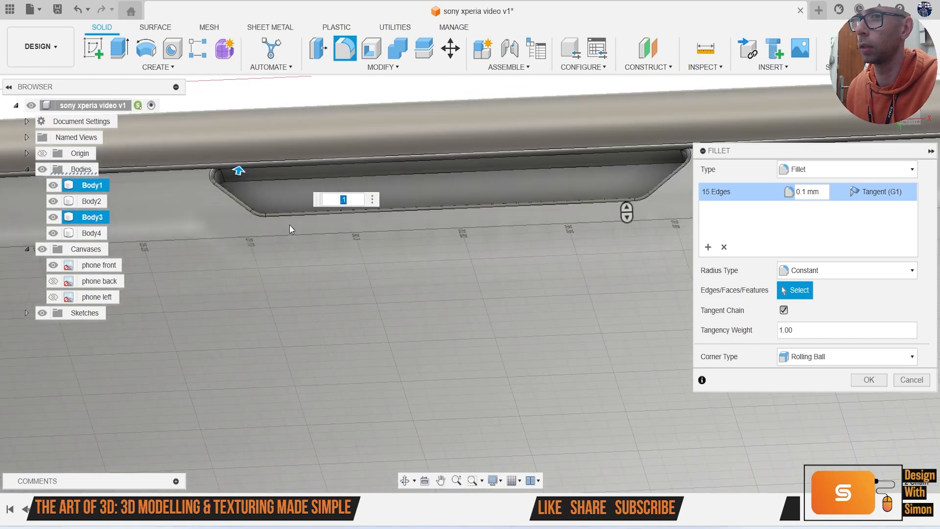
scroll(286, 243, "down", 4)
scroll(284, 246, "down", 3)
scroll(290, 233, "up", 5)
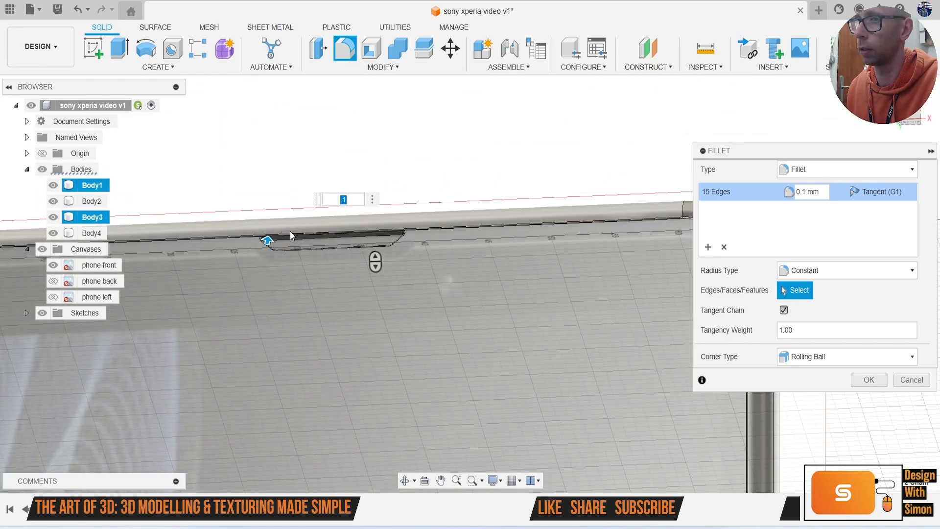
left_click(904, 384)
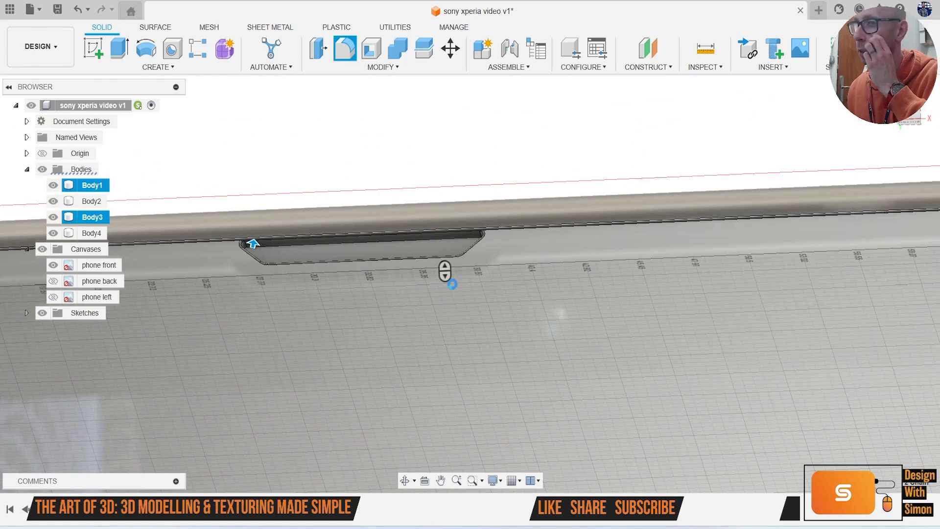
Step: Start a sketch on Body3's front face, with the front camera beside the earpiece slot in view
scroll(440, 292, "down", 5)
left_click(777, 197)
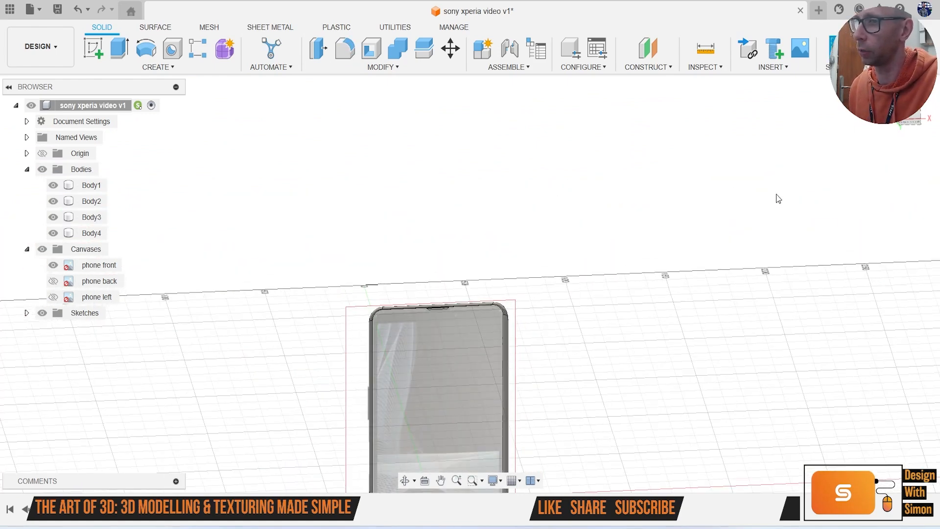
left_click(496, 313)
scroll(435, 325, "up", 5)
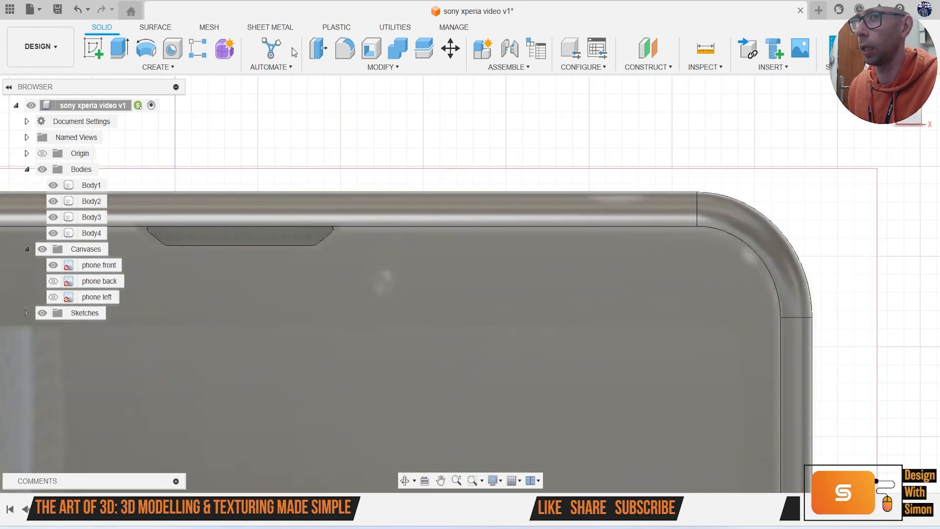
left_click(93, 49)
left_click(414, 293)
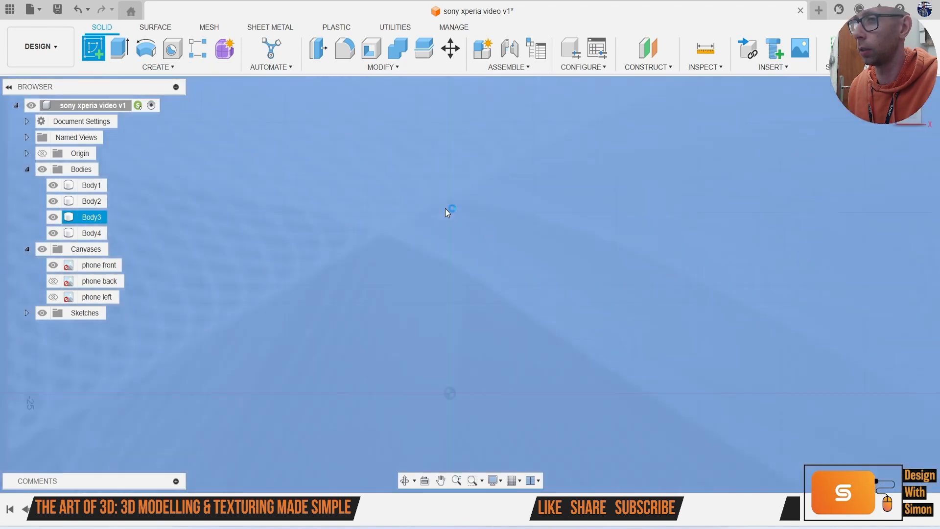
scroll(447, 217, "down", 8)
middle_click_drag(477, 129, 465, 286)
scroll(464, 233, "up", 2)
middle_click_drag(465, 232, 446, 289)
scroll(465, 240, "up", 3)
middle_click_drag(484, 132, 470, 243)
scroll(464, 218, "up", 8)
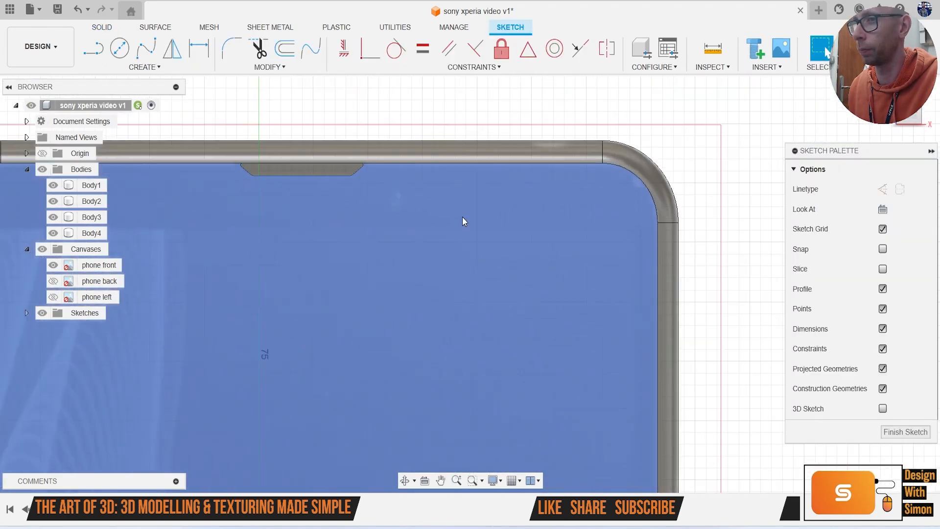
Step: Draw a center diameter circle around the front camera spot in the canvas, beside the earpiece slot
key("c")
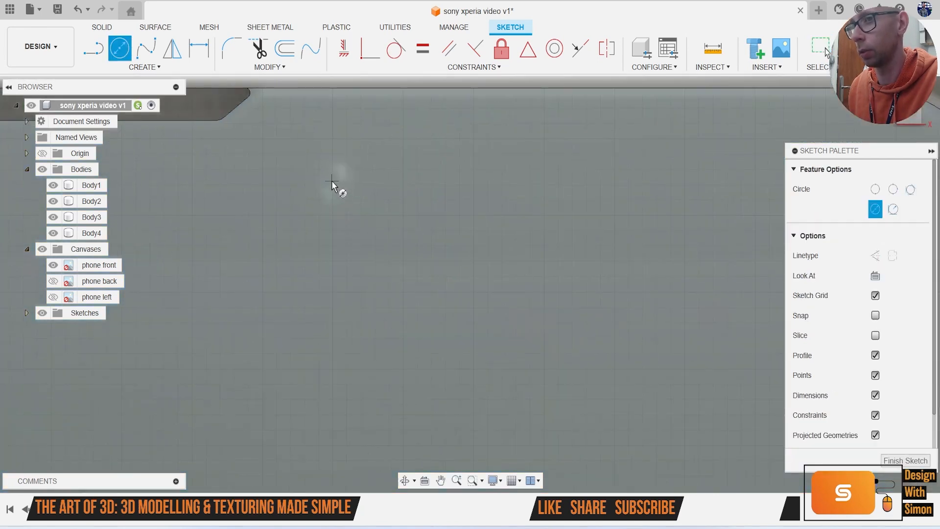
left_click(142, 67)
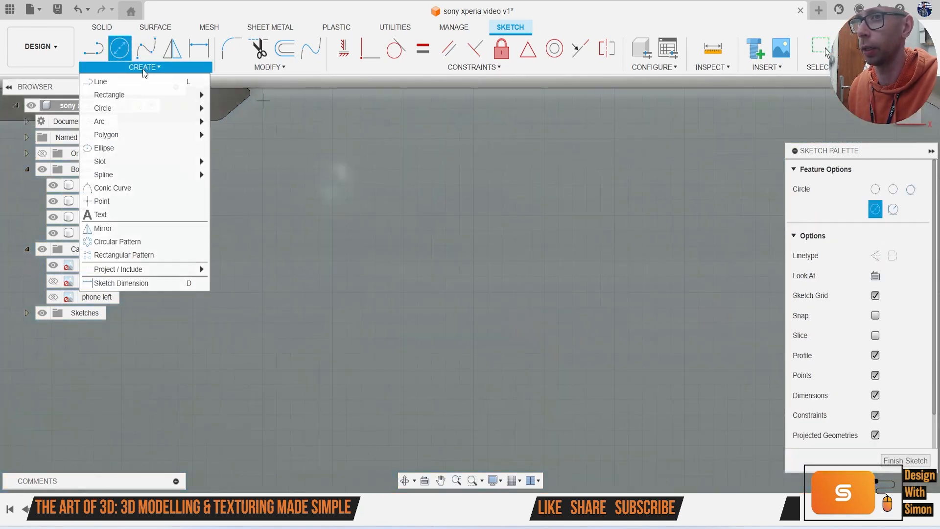
mouse_move(145, 115)
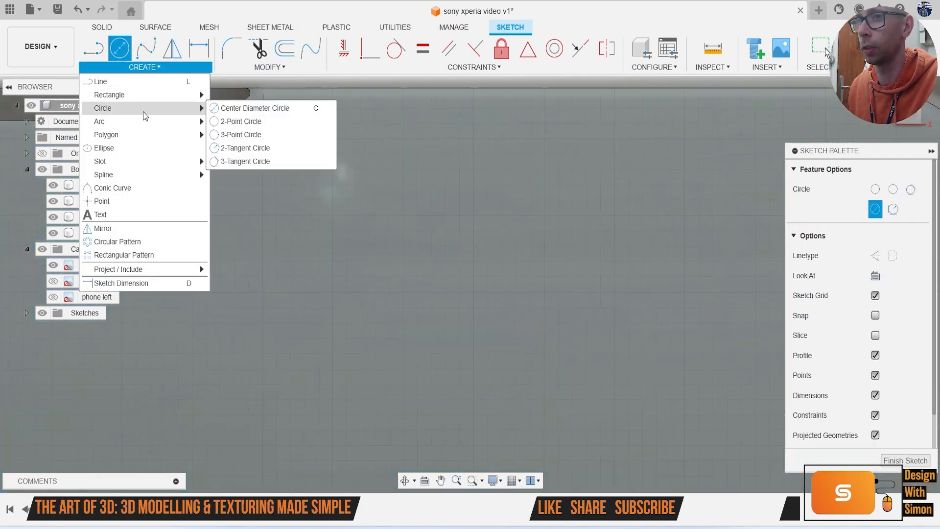
left_click(252, 109)
left_click(336, 183)
left_click(361, 210)
scroll(381, 239, "down", 1)
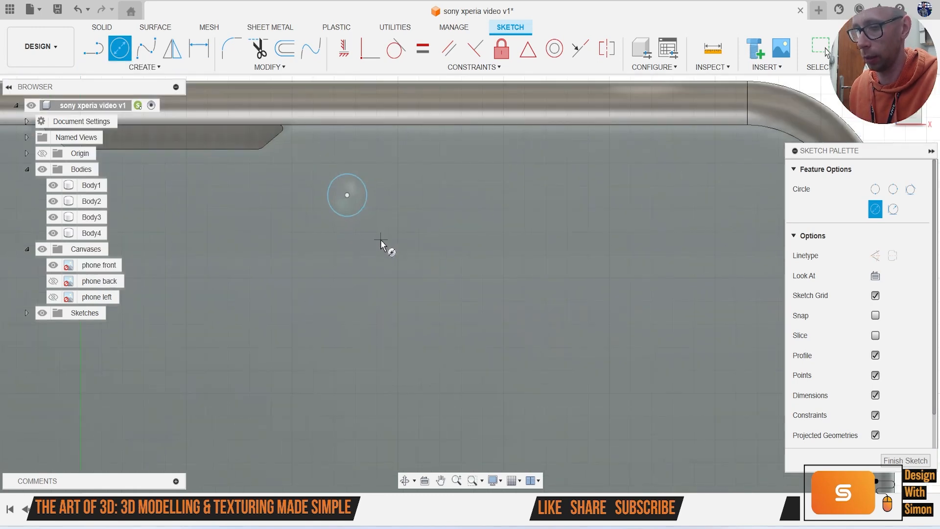
Step: Extrude the front camera circle downward as a cut, with Body3 hidden, to make the camera hole in the layer beneath
scroll(381, 246, "down", 1)
key("e")
left_click(348, 209)
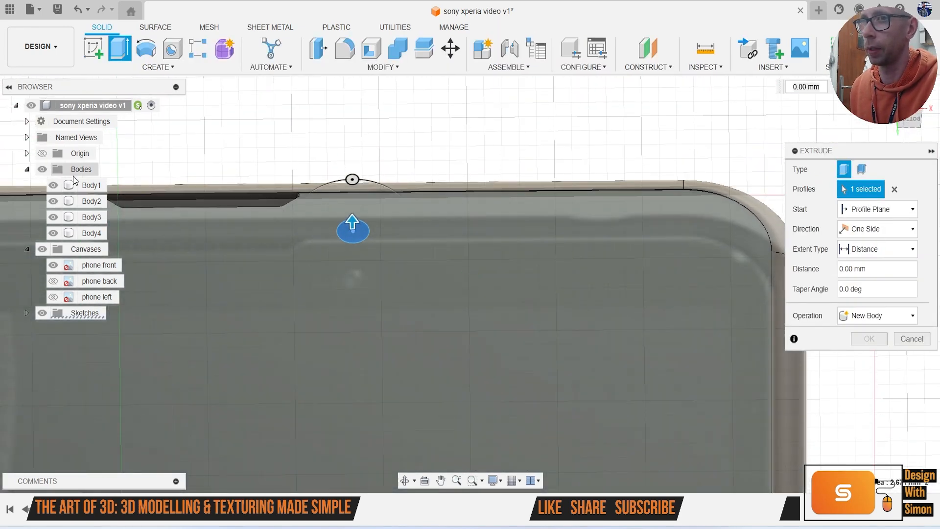
left_click(55, 202)
left_click(53, 217)
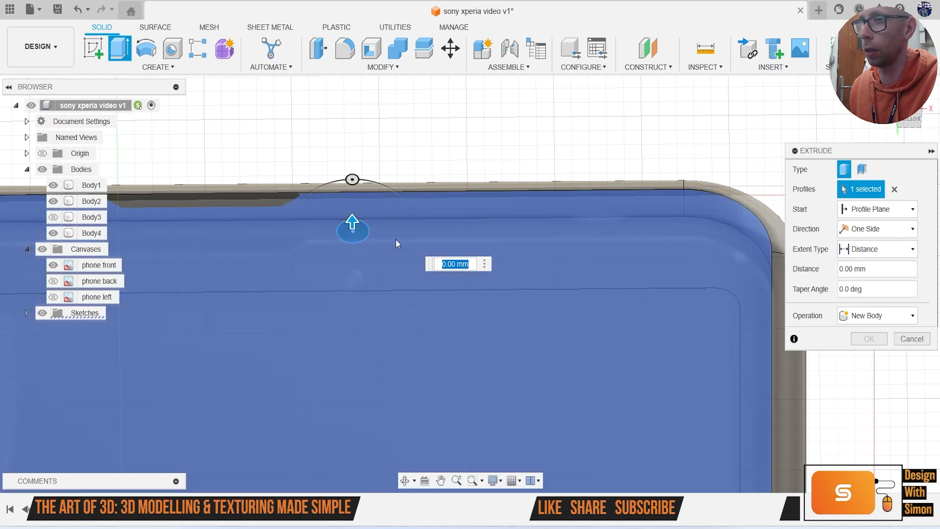
left_click_drag(353, 223, 353, 266)
left_click(877, 362)
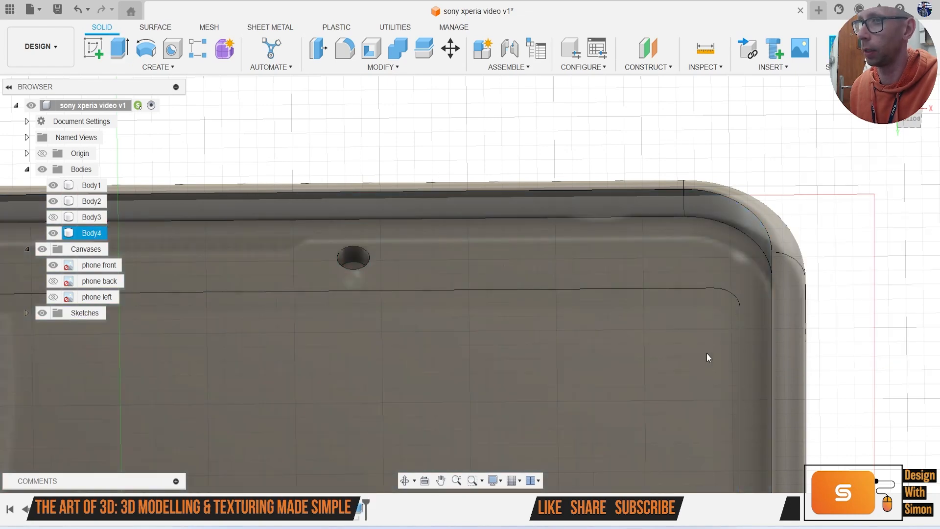
Step: Make Body3 visible again over the camera hole
scroll(693, 366, "down", 7)
middle_click_drag(692, 370, 667, 241)
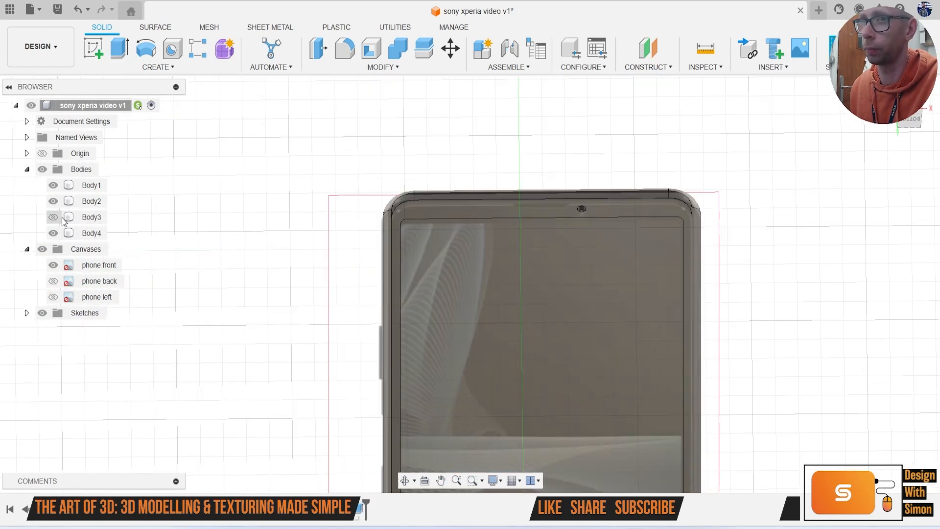
left_click(61, 217)
scroll(372, 274, "down", 3)
middle_click_drag(456, 290, 487, 136)
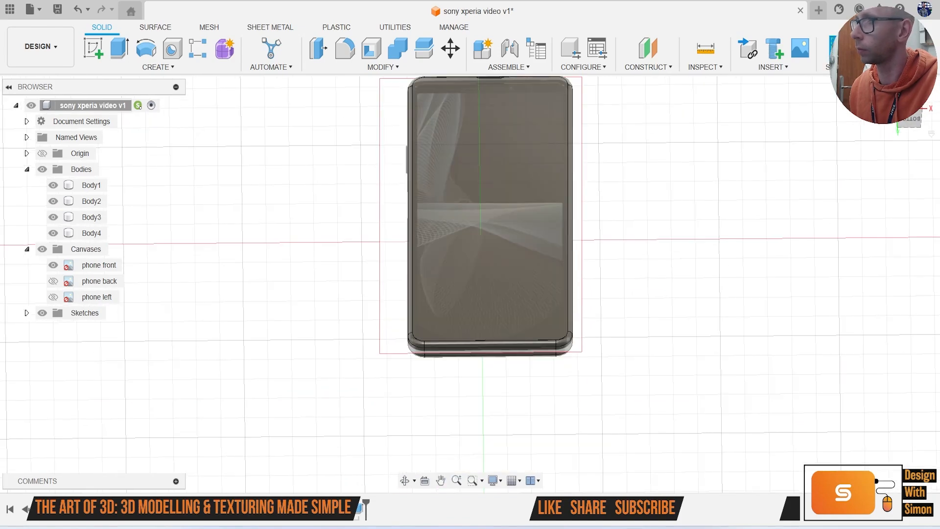
Step: Examine the lower edge of the phone front canvas with all bodies temporarily hidden
left_click(909, 100)
middle_click_drag(727, 348, 648, 54)
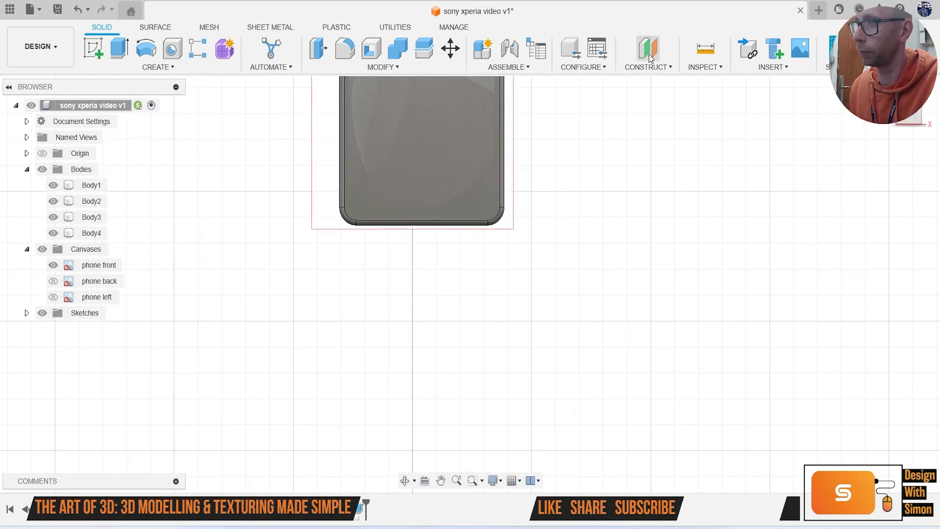
scroll(480, 230, "up", 6)
middle_click_drag(402, 288, 413, 305)
scroll(84, 196, "up", 2)
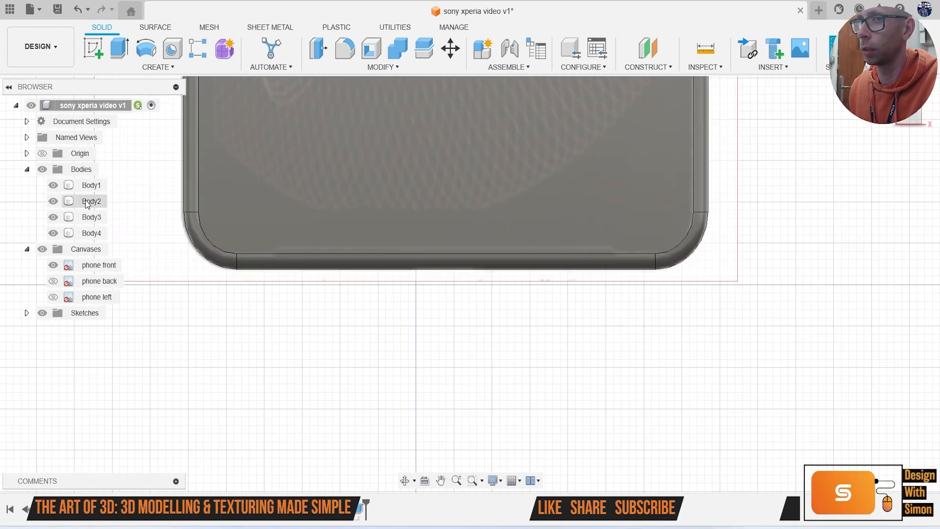
left_click(42, 169)
scroll(256, 248, "up", 2)
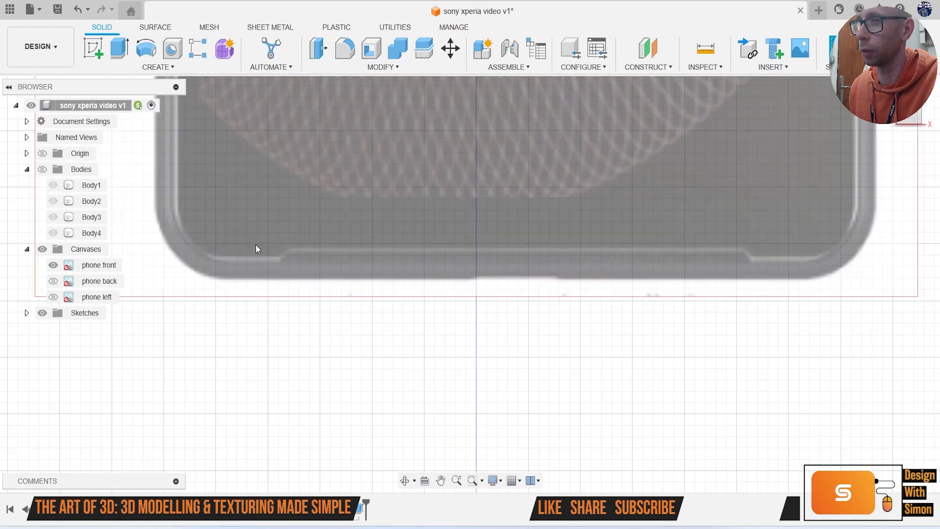
left_click(42, 169)
Step: Start a sketch on Body3's front face at the phone's lower end
left_click(89, 57)
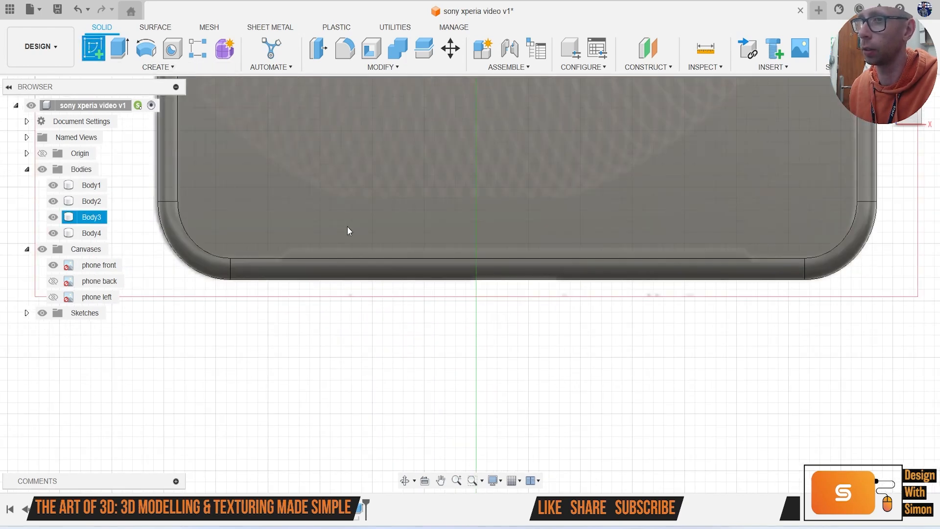
left_click(348, 226)
scroll(421, 328, "down", 4)
middle_click_drag(432, 348, 381, 230)
scroll(451, 366, "up", 5)
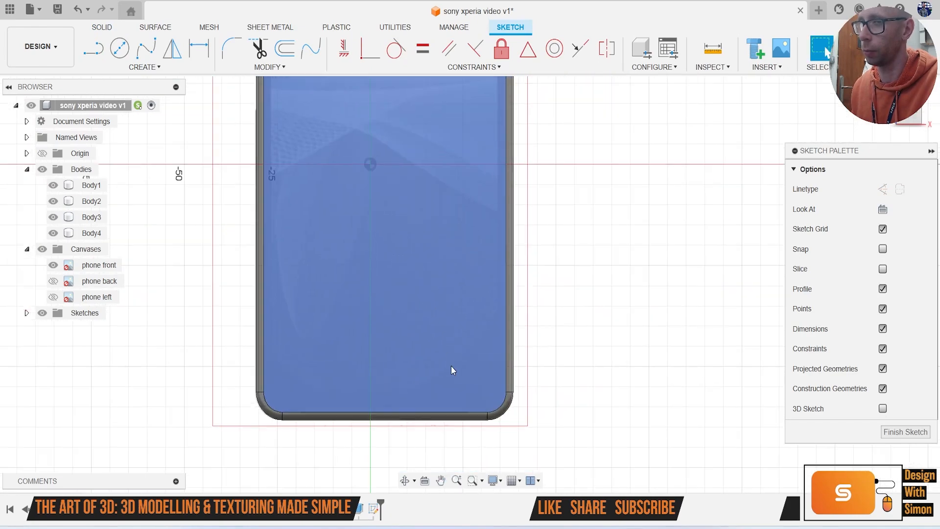
Step: Draw a short vertical line upward from the middle area of Body3's lower edge
key("l")
middle_click_drag(451, 392, 658, 228)
scroll(437, 249, "up", 2)
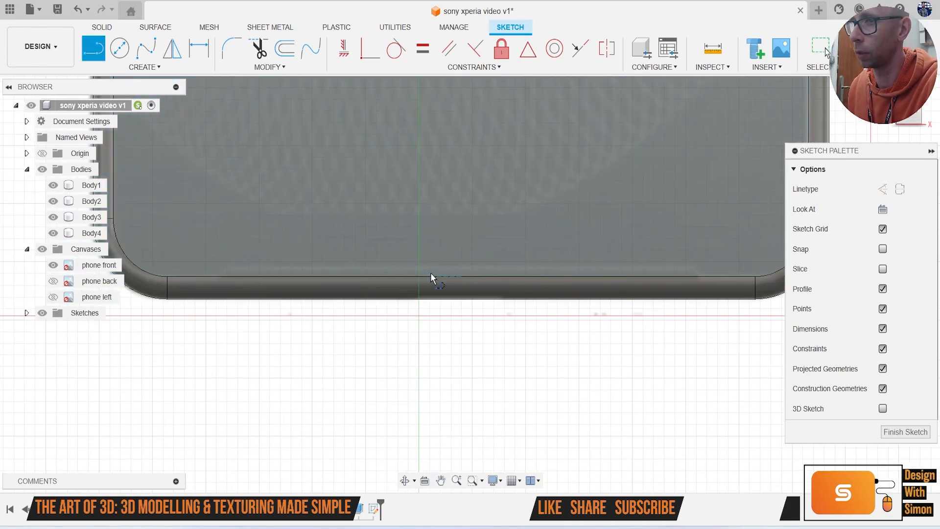
left_click(460, 277)
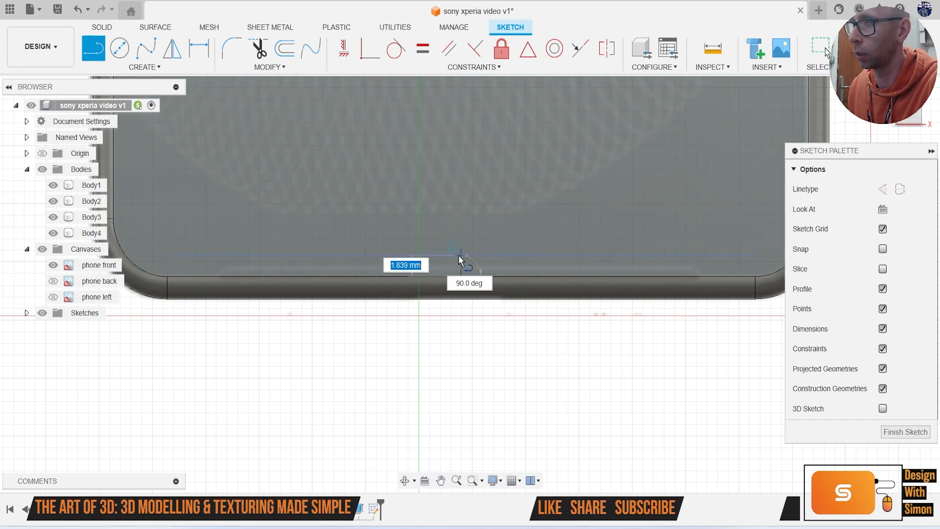
scroll(459, 246, "down", 2)
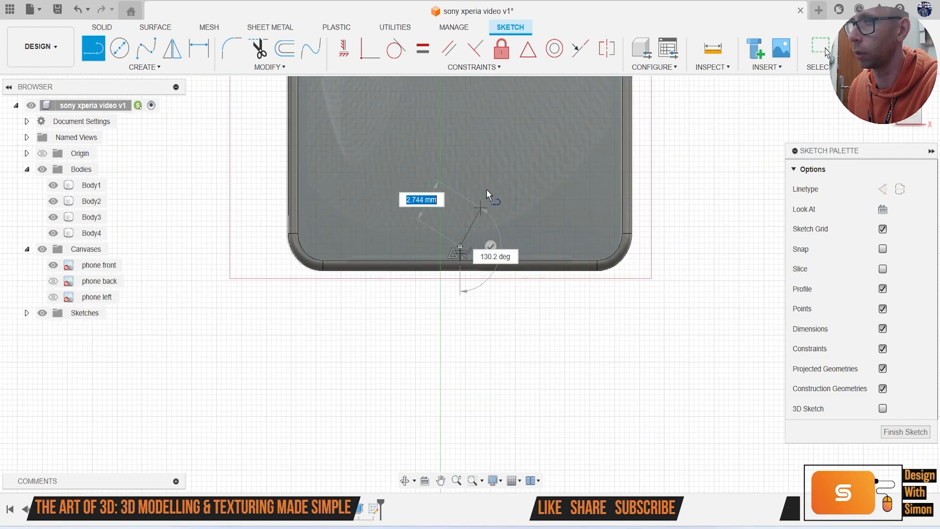
scroll(491, 248, "down", 1)
scroll(491, 248, "up", 6)
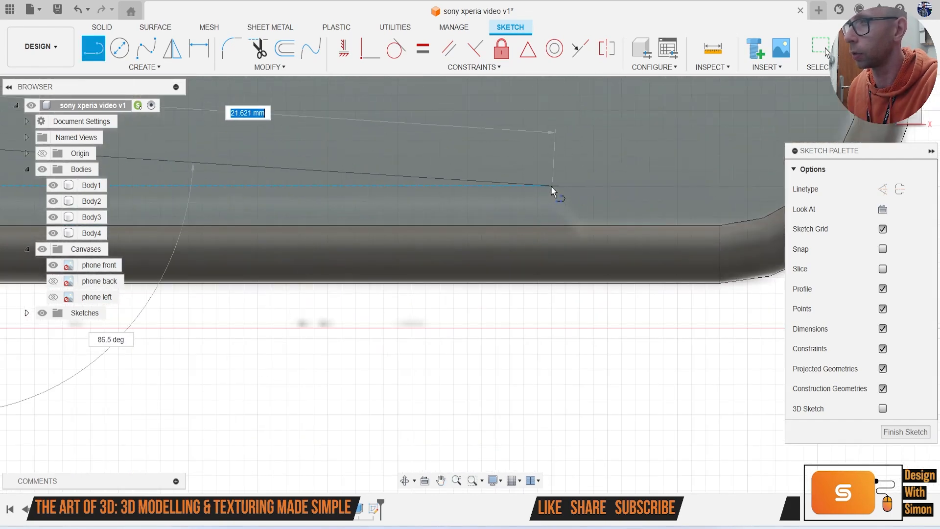
left_click(544, 186)
scroll(483, 205, "down", 2)
key("Escape")
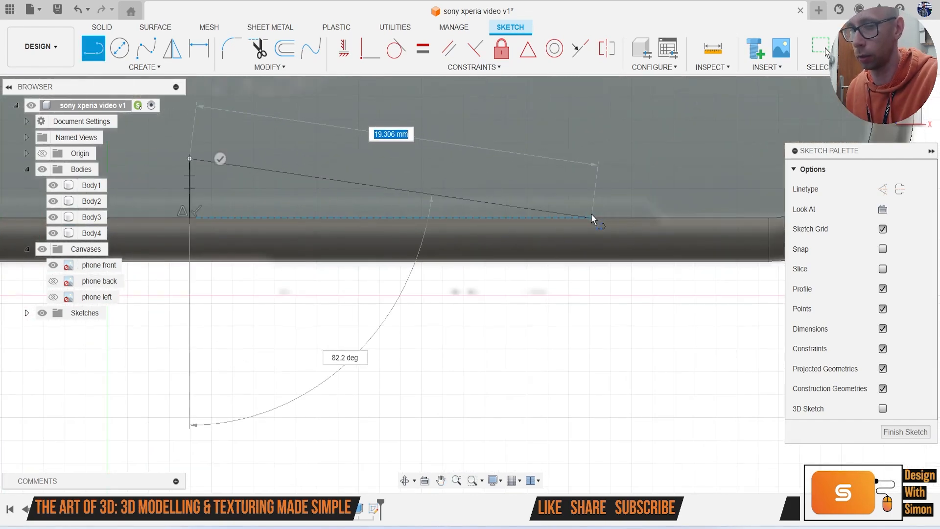
Step: Draw a horizontal line about 21 mm long from the vertical line to the end of the lower slot in the canvas
scroll(289, 167, "up", 2)
key("l")
left_click(130, 207)
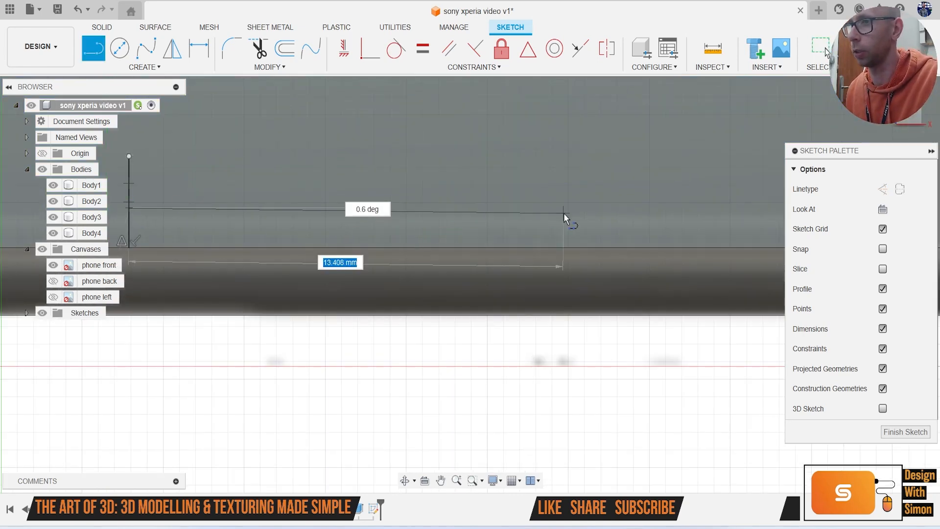
scroll(563, 213, "down", 3)
scroll(472, 224, "up", 2)
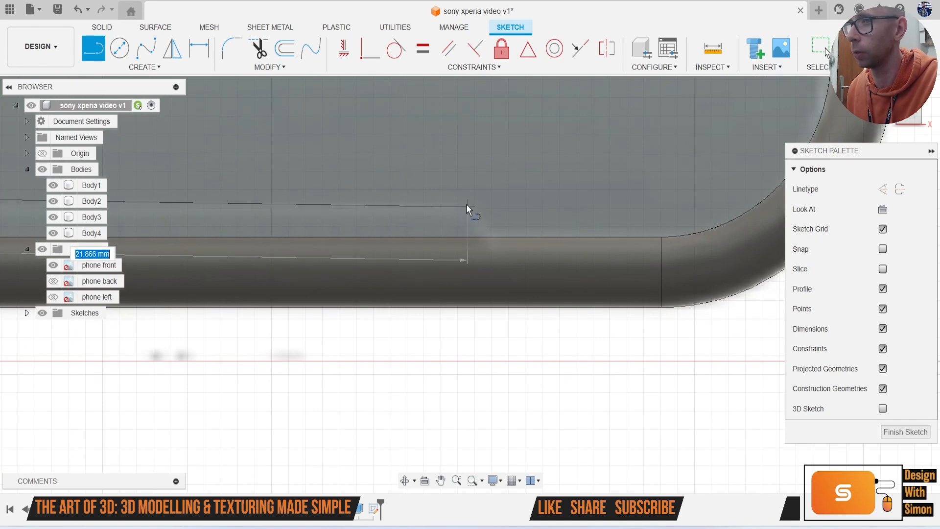
left_click(445, 195)
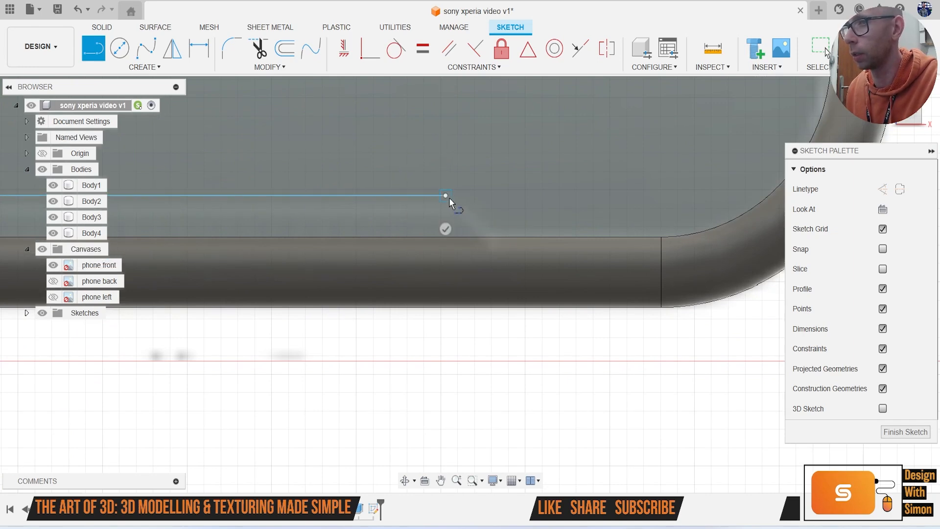
Step: Draw a slanted line down onto the frame and a horizontal line back past the vertical line to outline half the lower slot
left_click(499, 245)
scroll(441, 260, "down", 2)
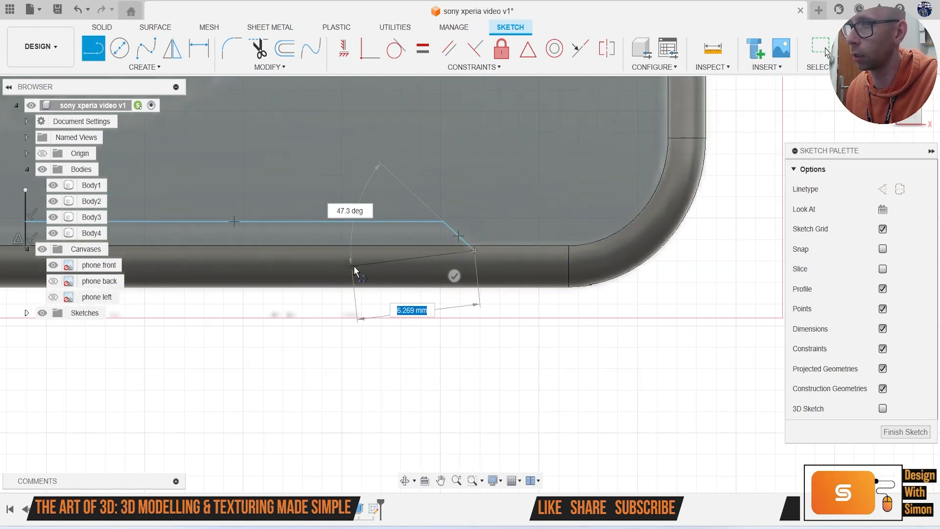
scroll(353, 265, "up", 5)
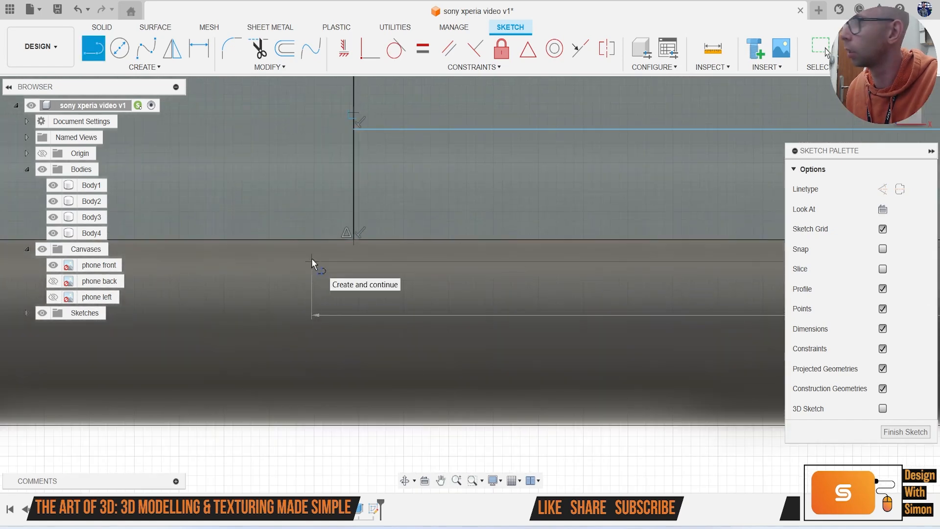
left_click(311, 258)
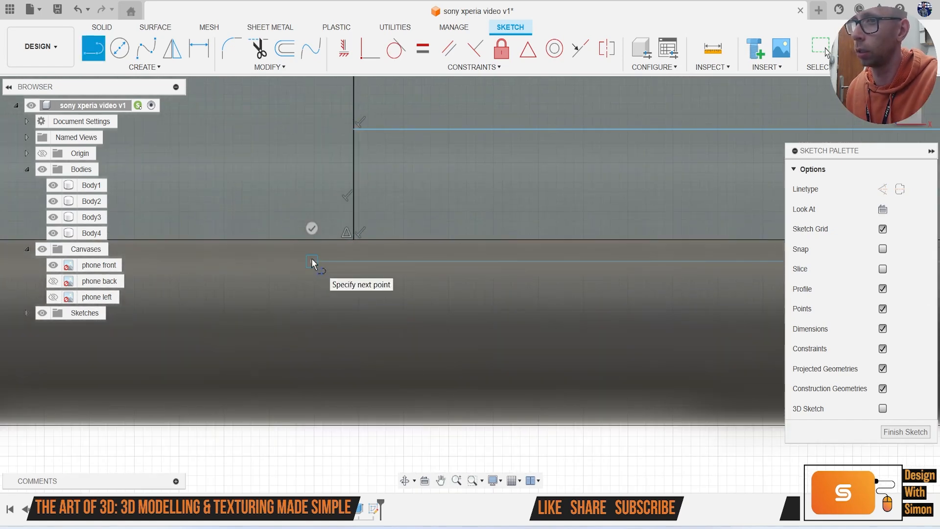
key("Escape")
Step: Extend the vertical line down to the slot outline's lower horizontal line
left_click(292, 66)
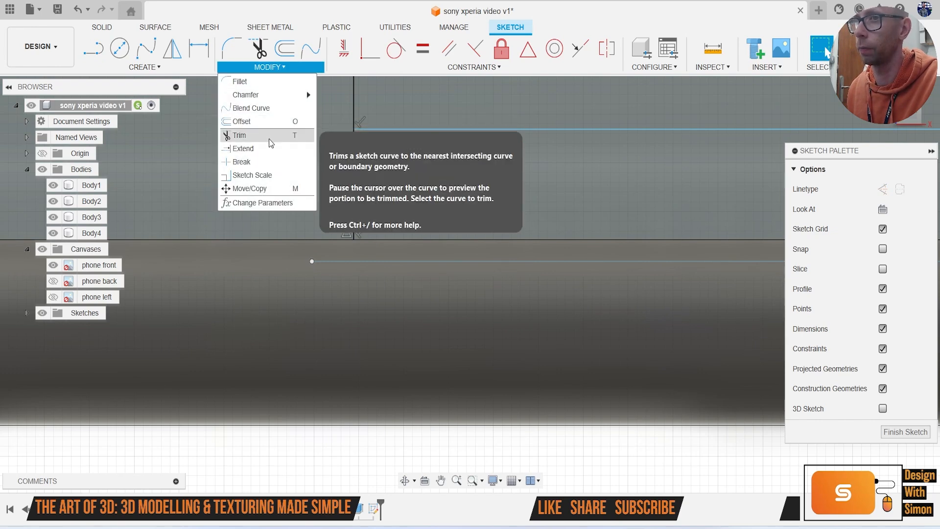
left_click(243, 147)
left_click(354, 231)
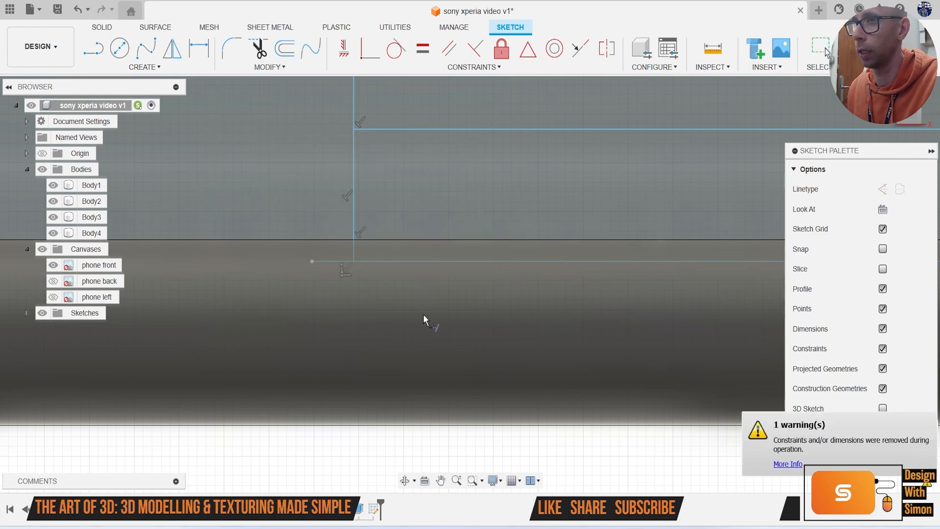
scroll(423, 318, "down", 5)
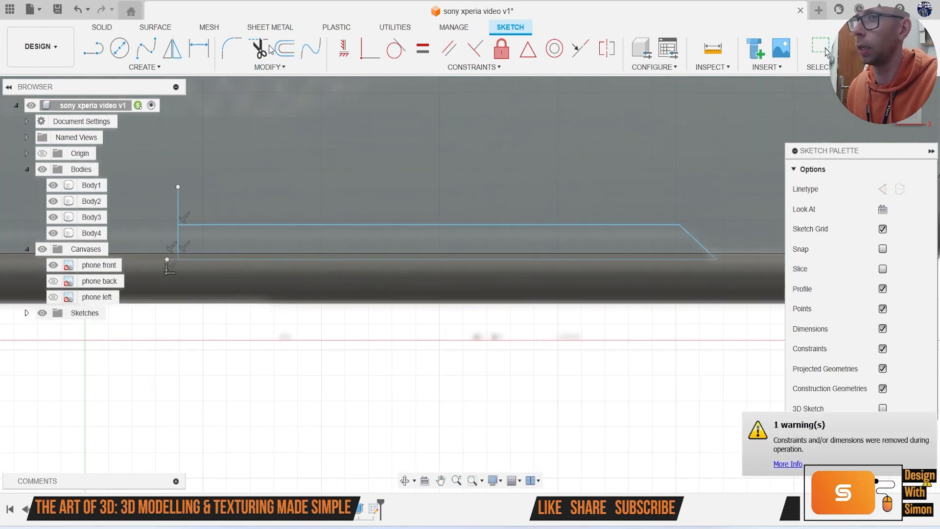
Step: Fillet the upper corner between the horizontal and slanted slot lines with a 0.50 mm radius
left_click(233, 50)
middle_click_drag(464, 220, 93, 179)
scroll(356, 140, "up", 3)
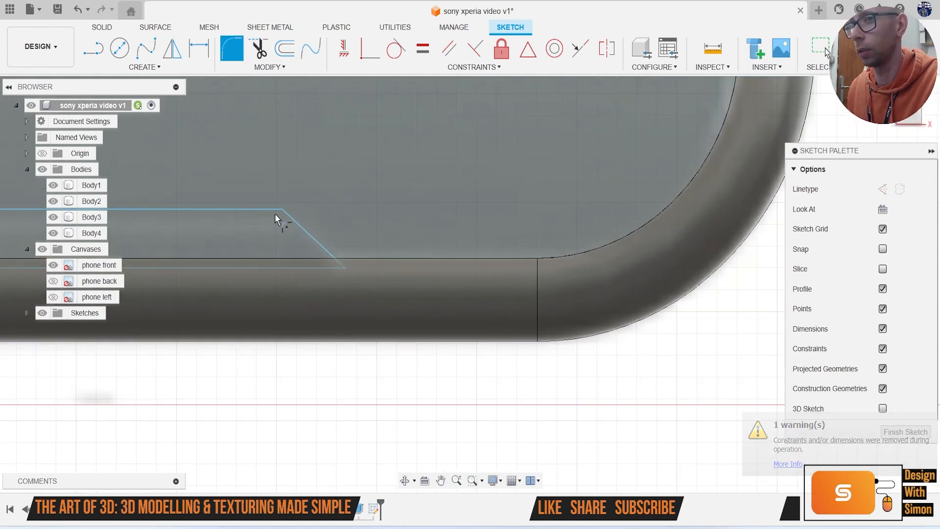
left_click(280, 207)
key("Return")
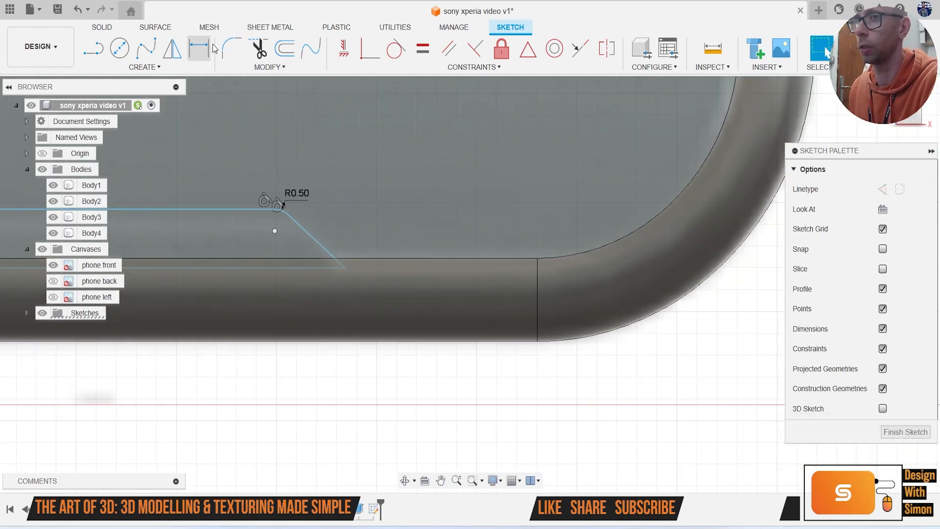
Step: Fillet the lower corner of the slot outline with a 0.215 mm radius
scroll(354, 272, "up", 2)
left_click(340, 267)
left_click_drag(304, 254, 331, 270)
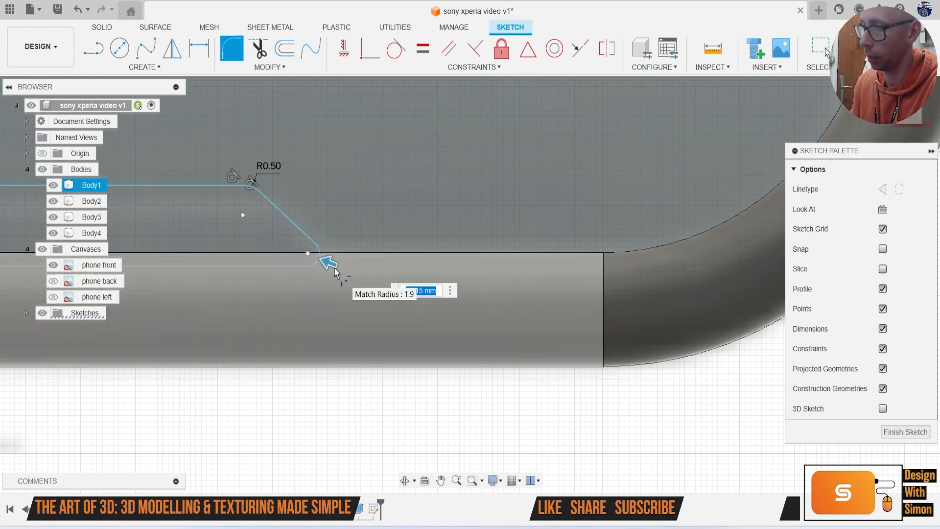
key("Return")
Step: Mirror the lower slot's filleted half outline across its vertical line
scroll(334, 268, "down", 5)
middle_click_drag(389, 249, 726, 247)
left_click(181, 66)
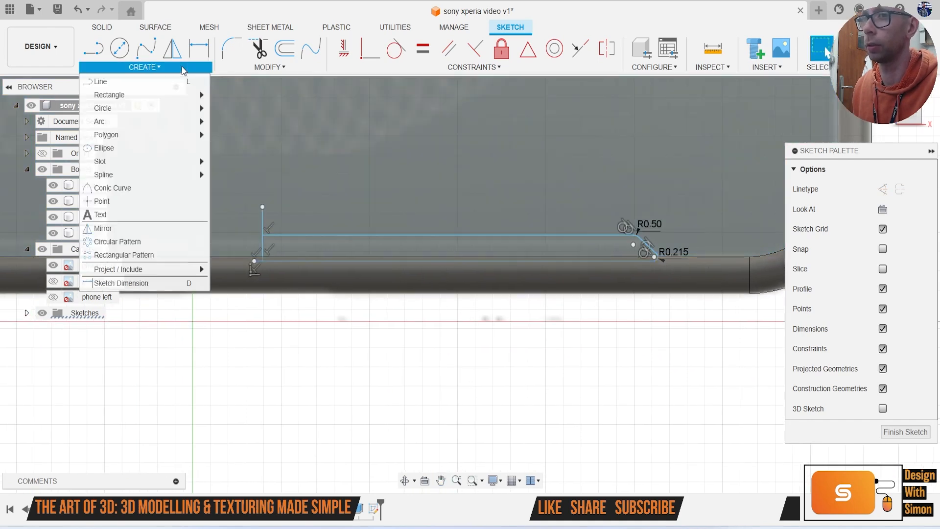
left_click(137, 229)
double_click(341, 235)
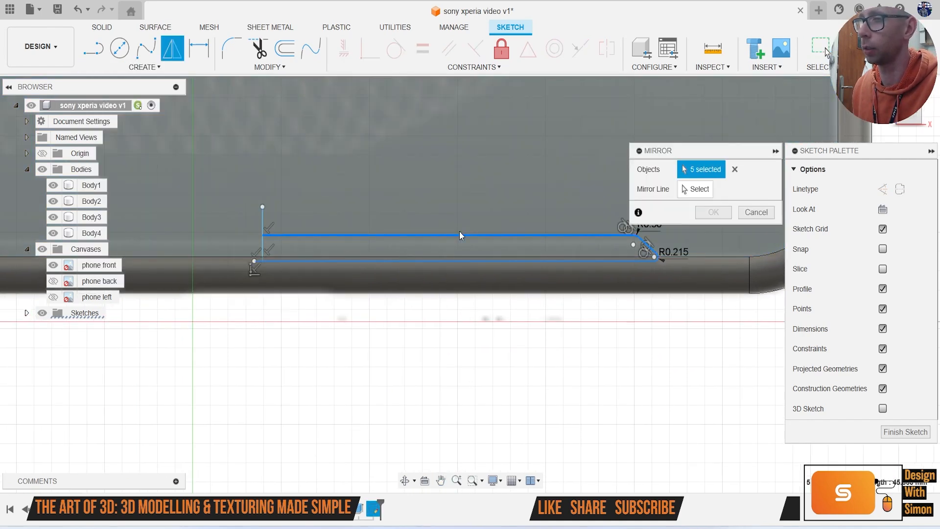
left_click(710, 194)
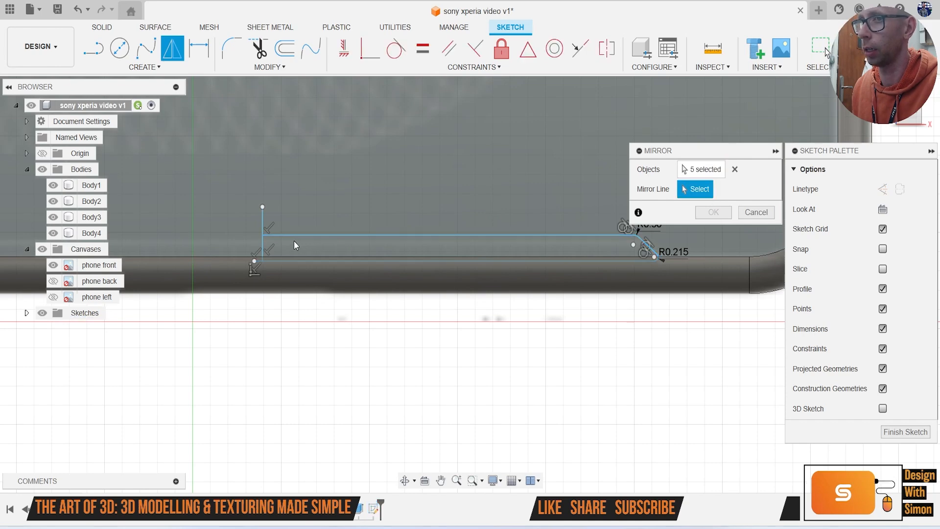
left_click(263, 244)
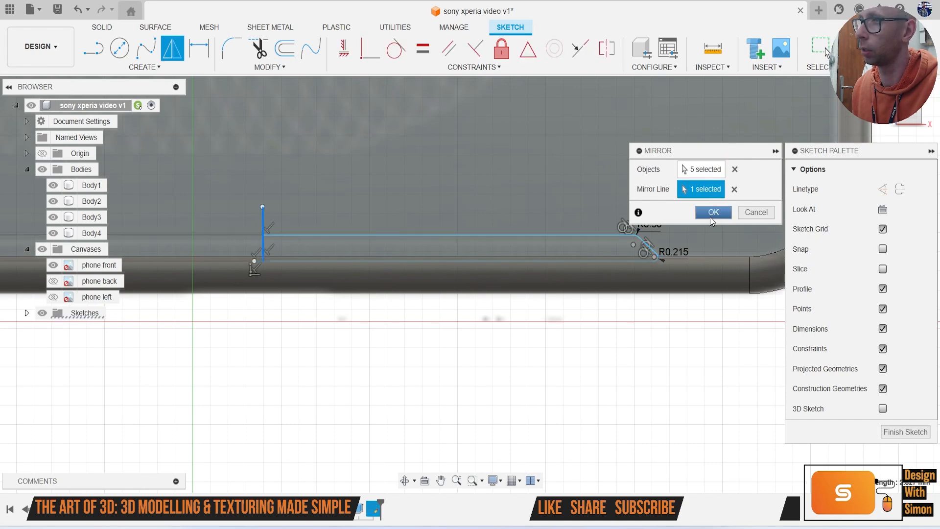
left_click(713, 212)
Step: Select all four profile regions of the mirrored lower slot for Extrude, hiding the bodies to reach the lower strips and showing them again
scroll(486, 266, "down", 3)
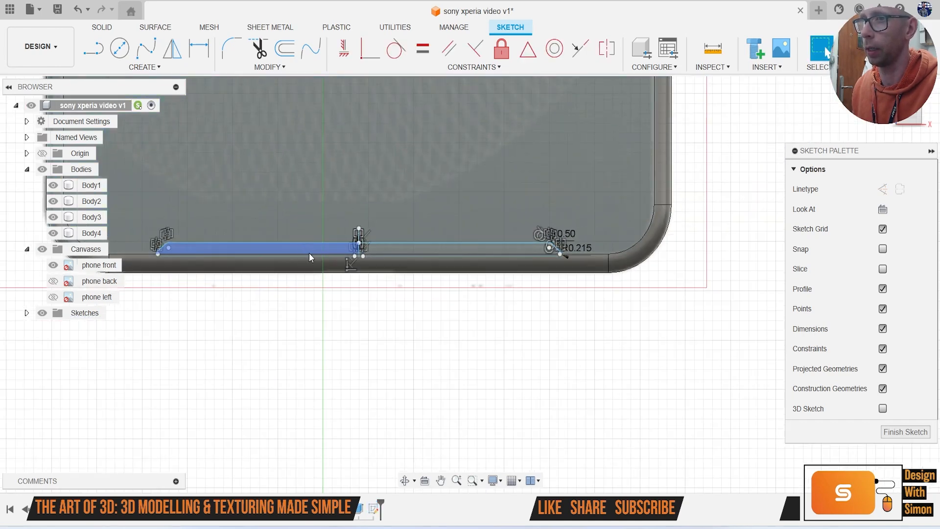
scroll(373, 250, "up", 3)
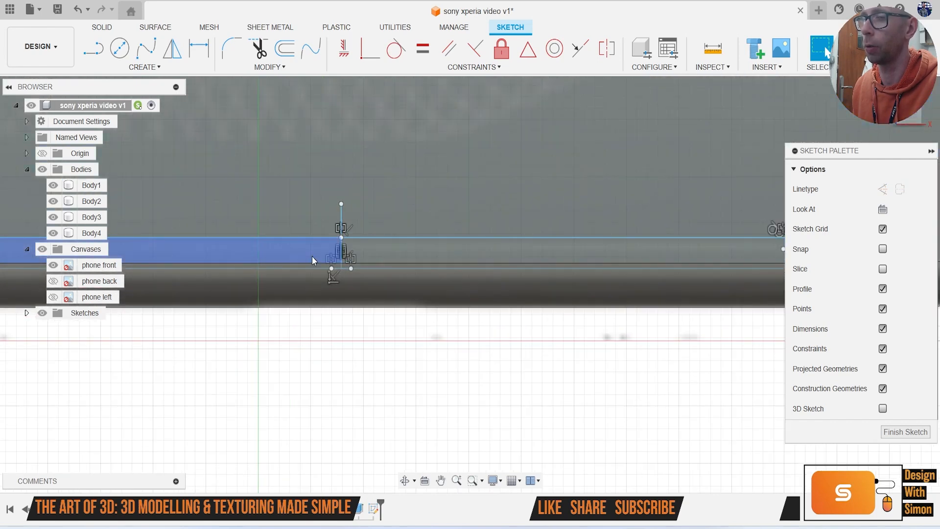
key("e")
left_click(337, 246)
left_click(345, 263)
scroll(356, 274, "up", 2)
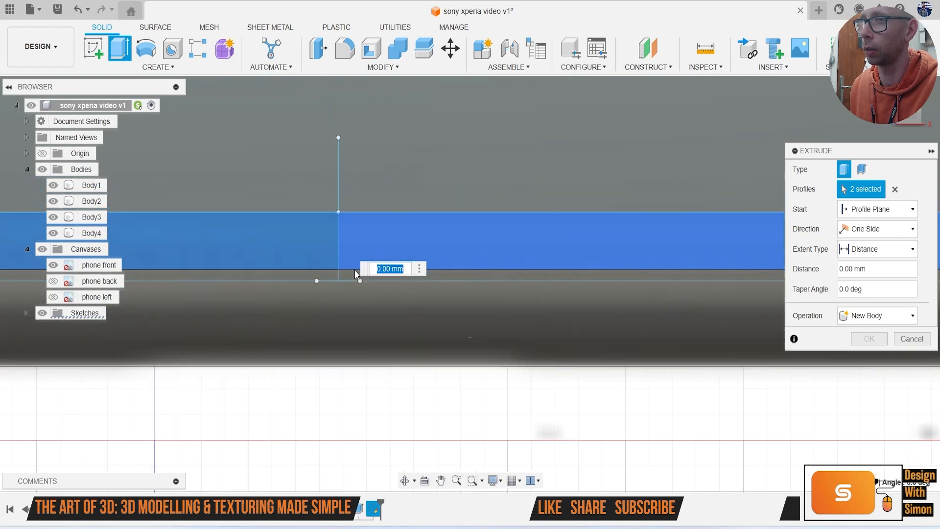
scroll(352, 277, "up", 3)
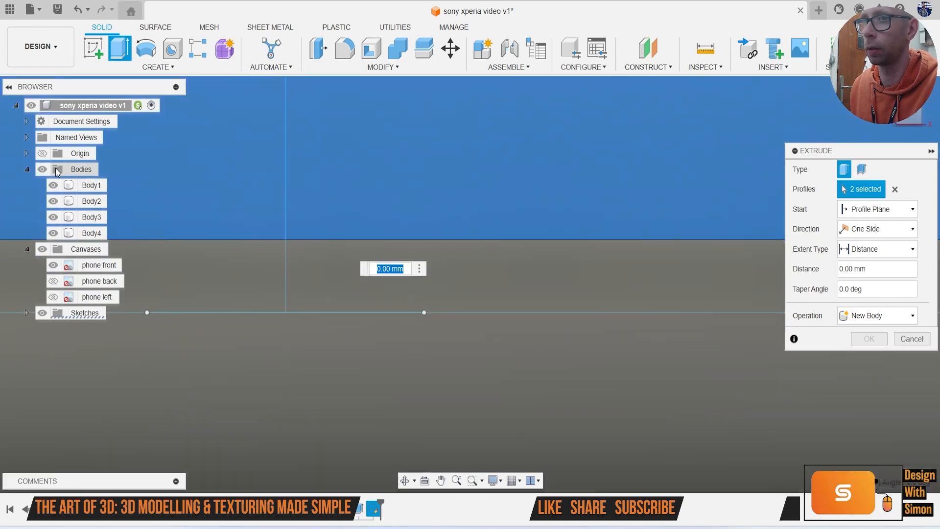
left_click(42, 169)
left_click(372, 298)
left_click(266, 274)
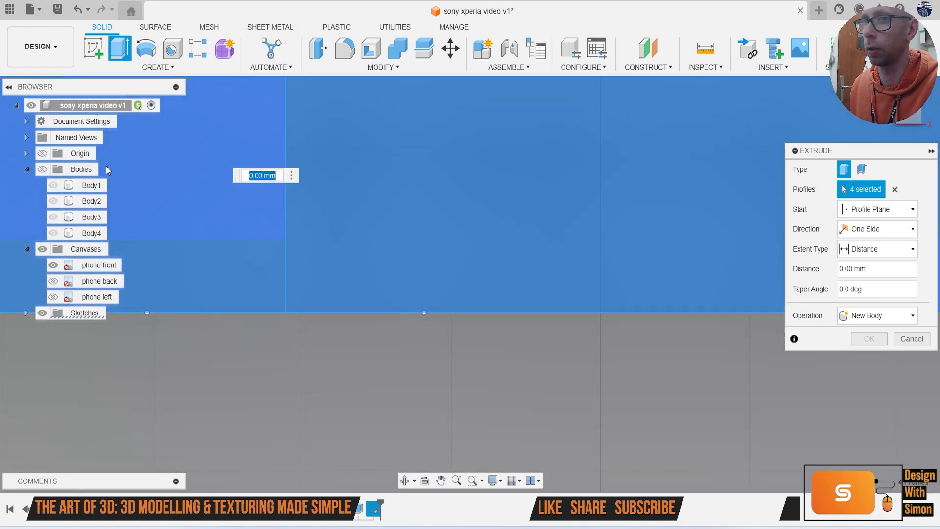
left_click(47, 170)
scroll(499, 272, "down", 8)
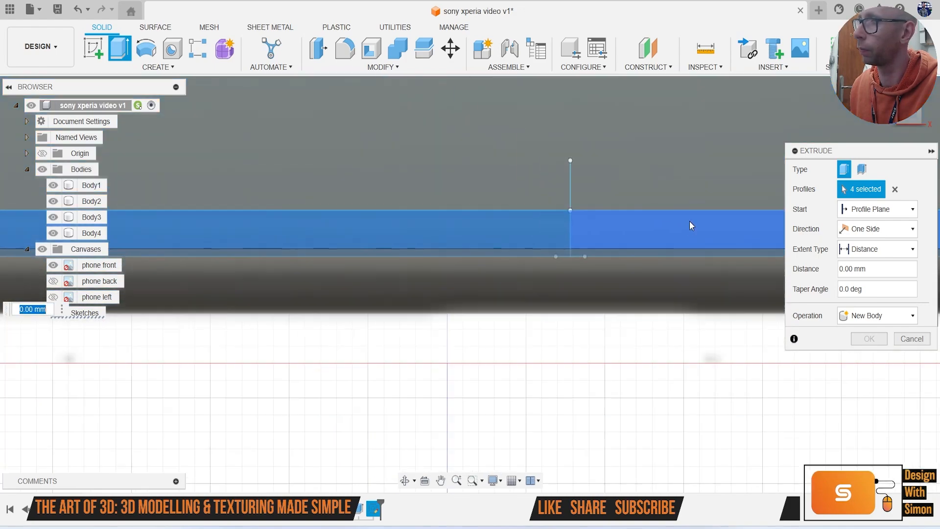
Step: Cut the lower slot profiles in two directions, about -0.49 mm on side 1 and about -0.53 mm on side 2
mouse_move(906, 122)
left_mouse_down()
mouse_move(876, 64)
mouse_move(893, 54)
mouse_move(905, 74)
left_mouse_up()
scroll(341, 340, "down", 5)
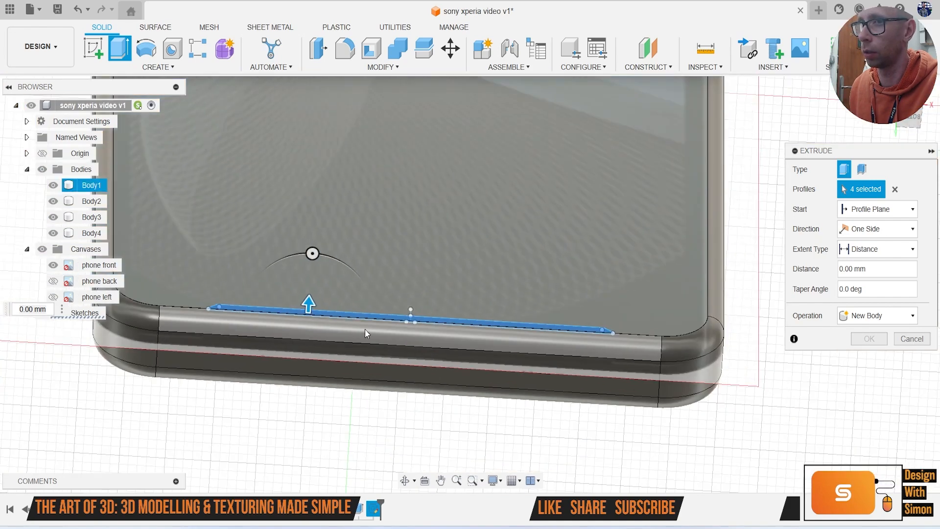
middle_click_drag(360, 330, 471, 277)
scroll(471, 280, "up", 3)
left_click_drag(432, 223, 430, 256)
middle_click_drag(426, 307, 426, 294, "shift")
left_click(876, 228)
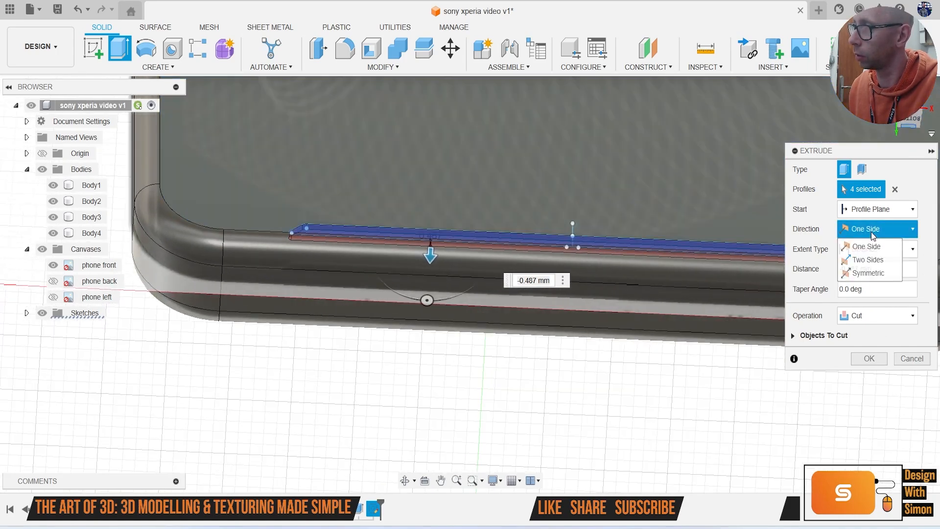
left_click(868, 259)
left_click_drag(477, 240, 478, 216)
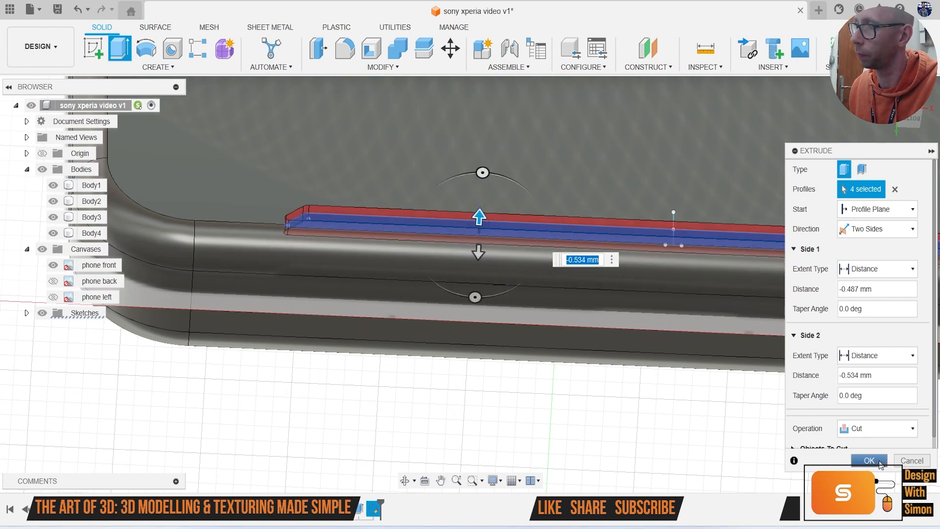
left_click(869, 460)
Step: Examine the cut lower slot and the phone's overall shape from the front and from the side
scroll(583, 311, "down", 5)
middle_click_drag(601, 294, 453, 306)
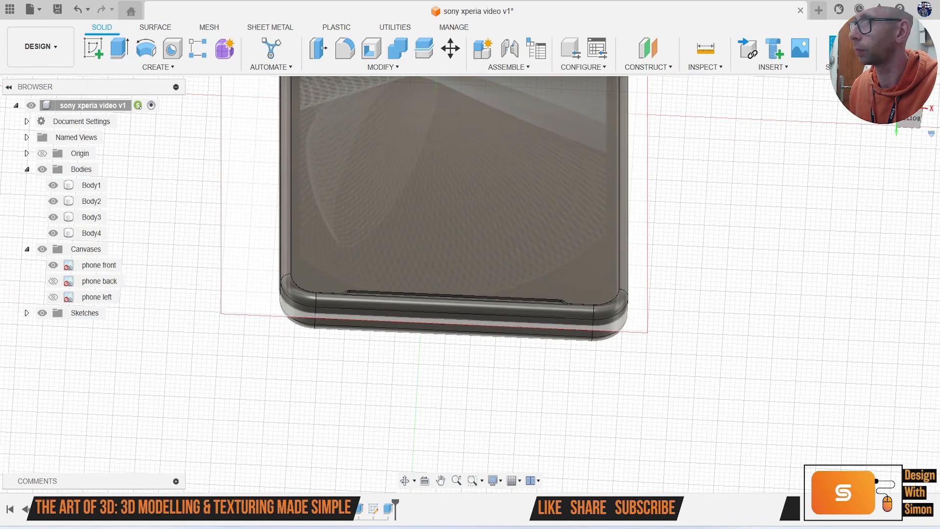
left_click_drag(895, 127, 912, 150)
scroll(771, 244, "down", 5)
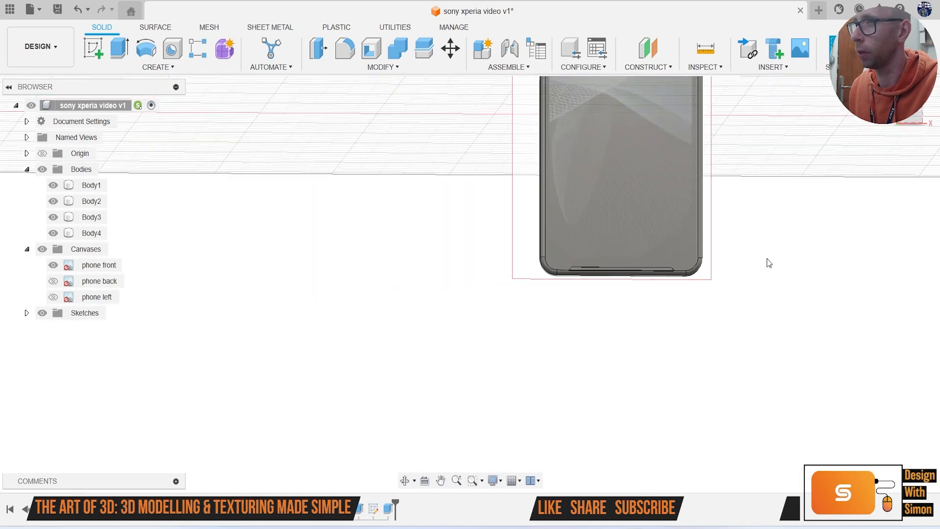
middle_click_drag(767, 261, 488, 463)
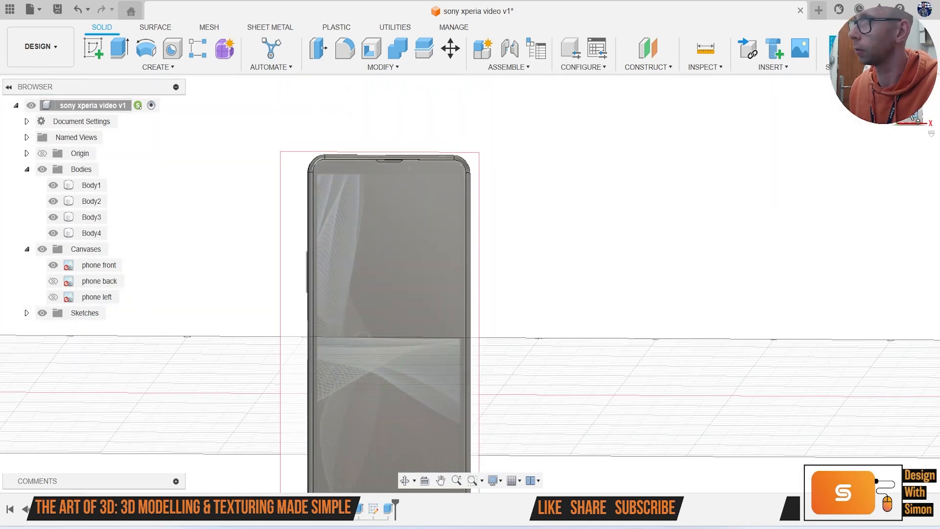
left_click(917, 120)
scroll(823, 289, "down", 2)
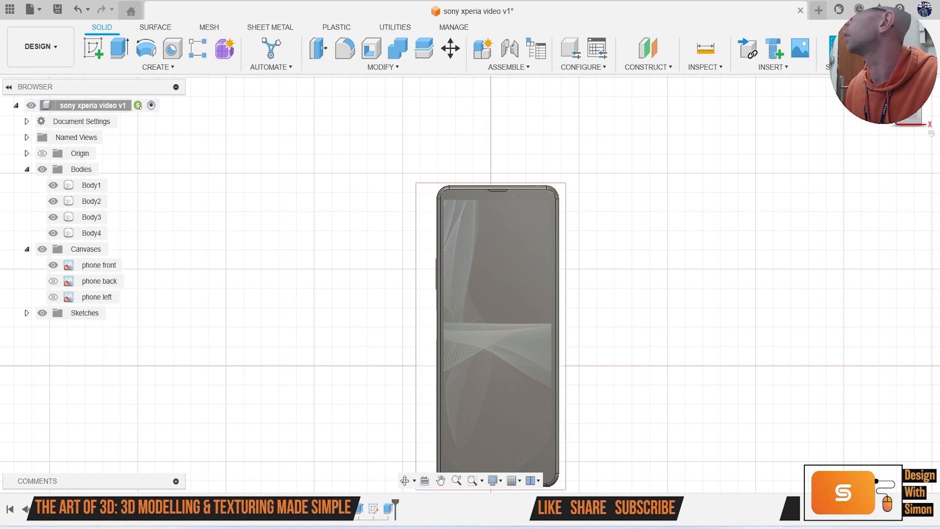
left_click(495, 281)
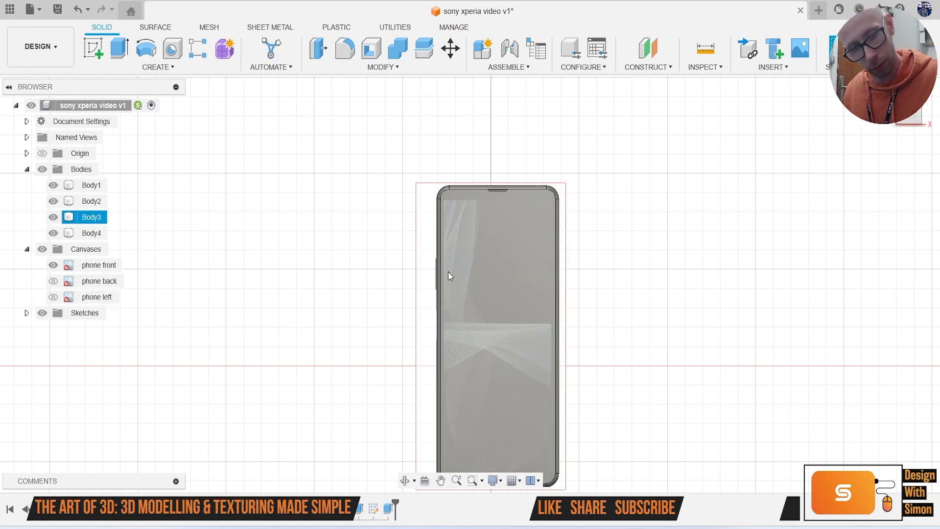
left_click(586, 260)
left_click(925, 126)
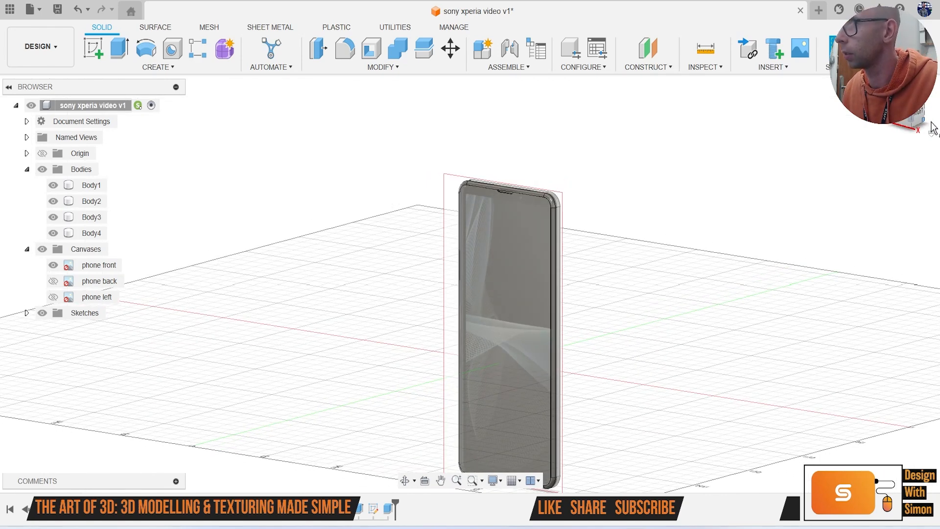
left_click(921, 116)
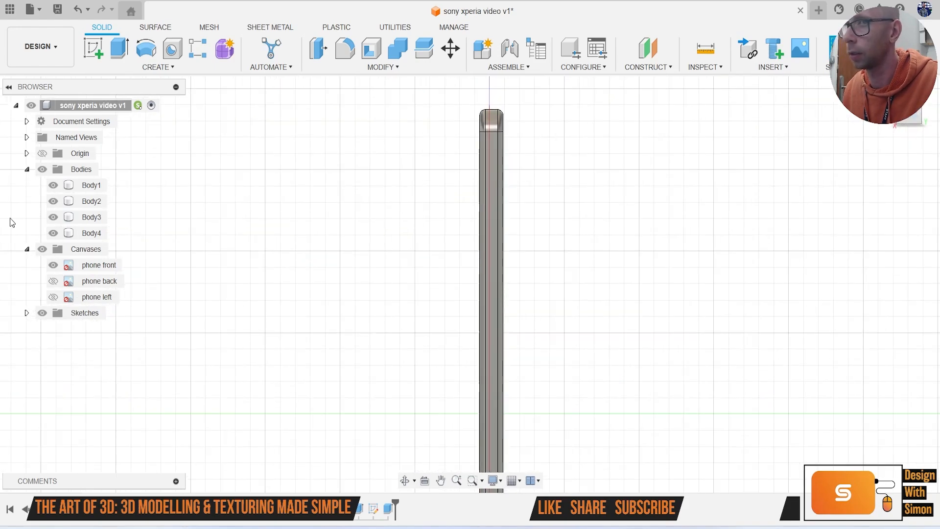
Step: Hide all bodies and the phone front canvas, and show the phone left canvas in the side view
left_click(42, 168)
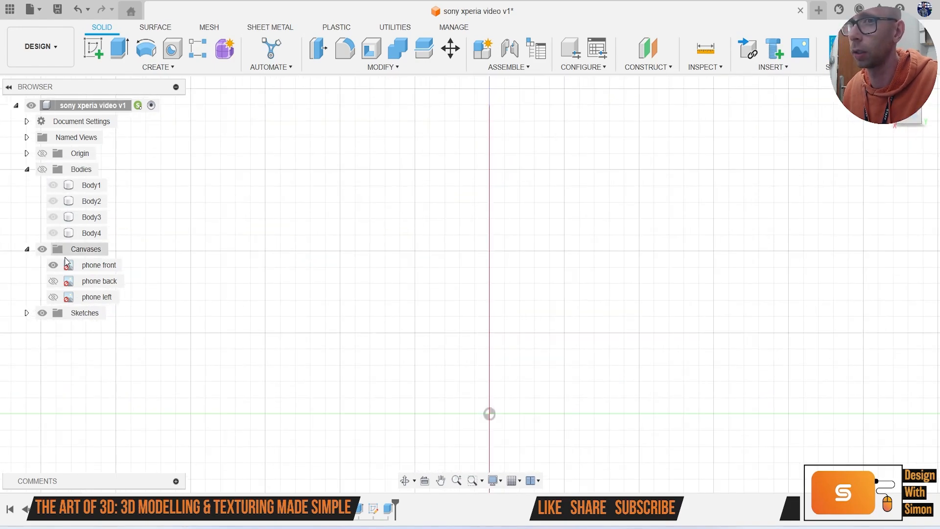
left_click(53, 265)
left_click(53, 296)
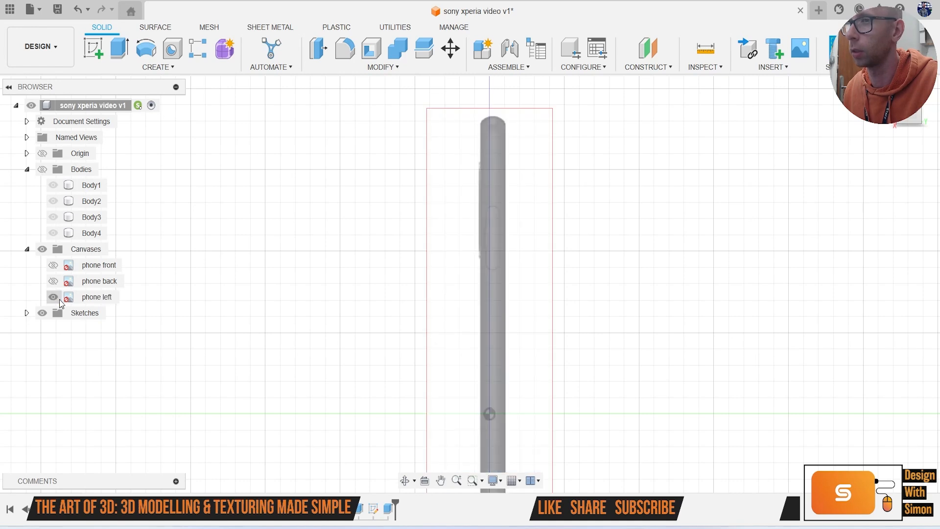
scroll(354, 320, "down", 2)
middle_click_drag(414, 331, 423, 272)
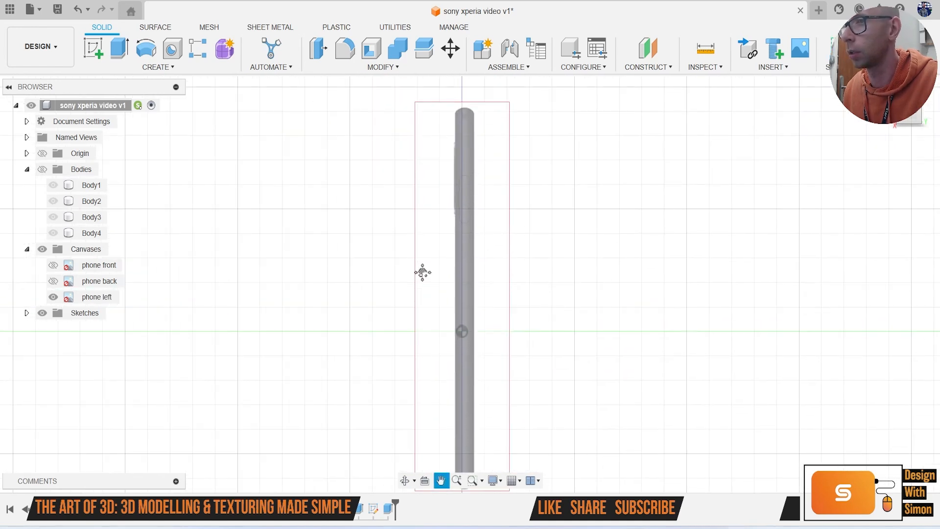
Step: Show the phone front canvas alongside the phone left canvas and compare the side button positions from the front and side
left_click(911, 125)
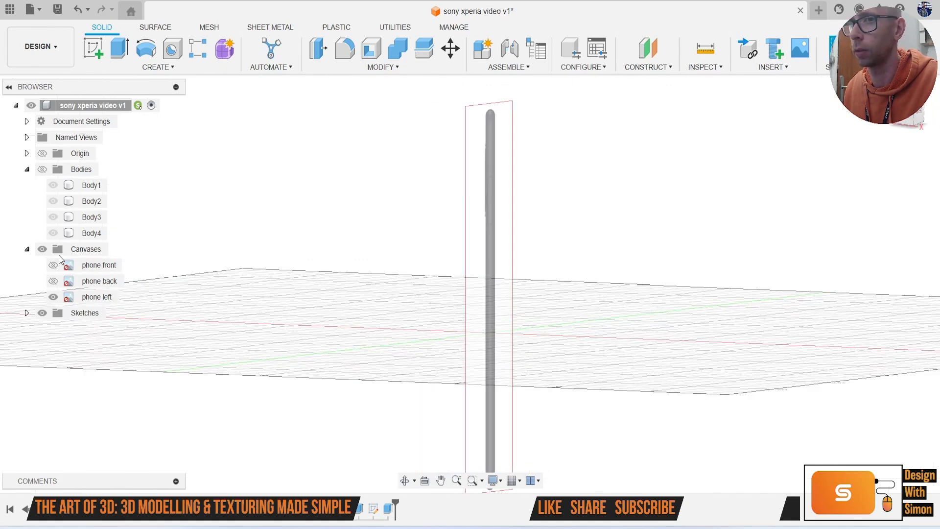
left_click(42, 169)
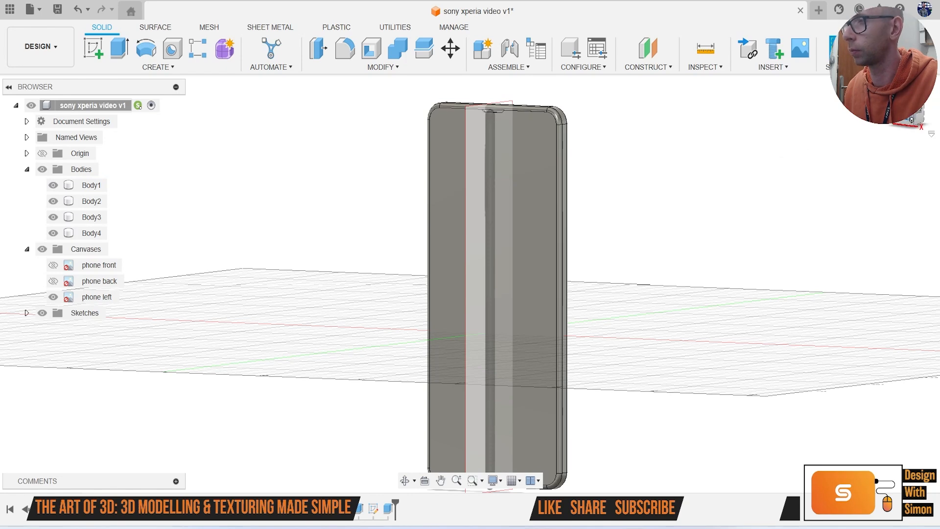
left_click(908, 115)
left_click(42, 169)
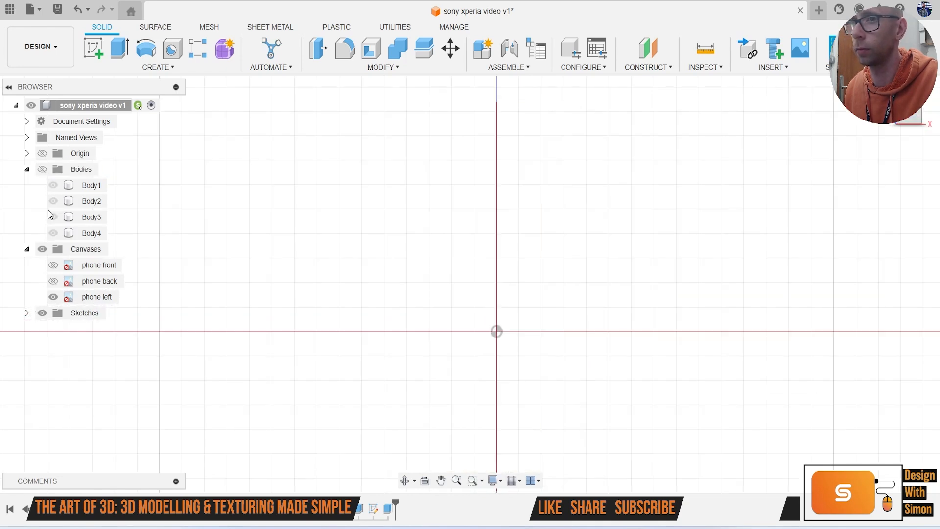
left_click(53, 265)
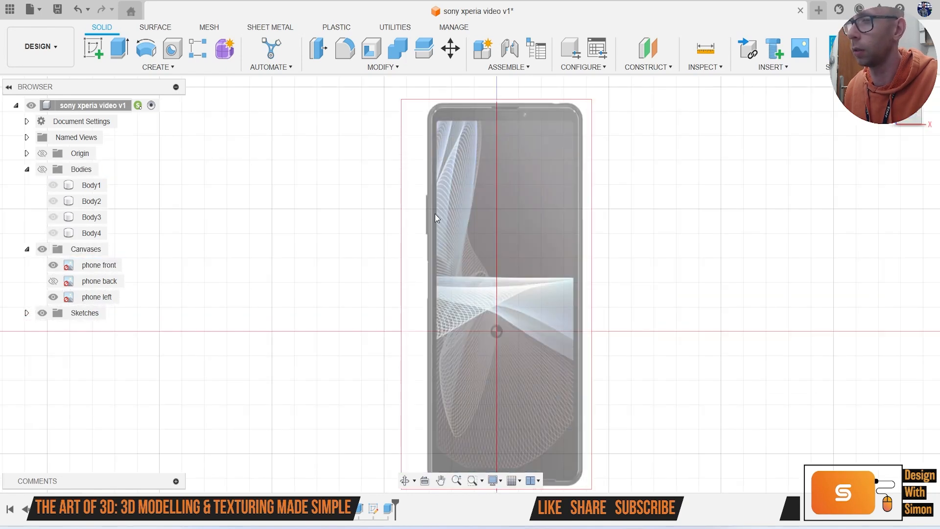
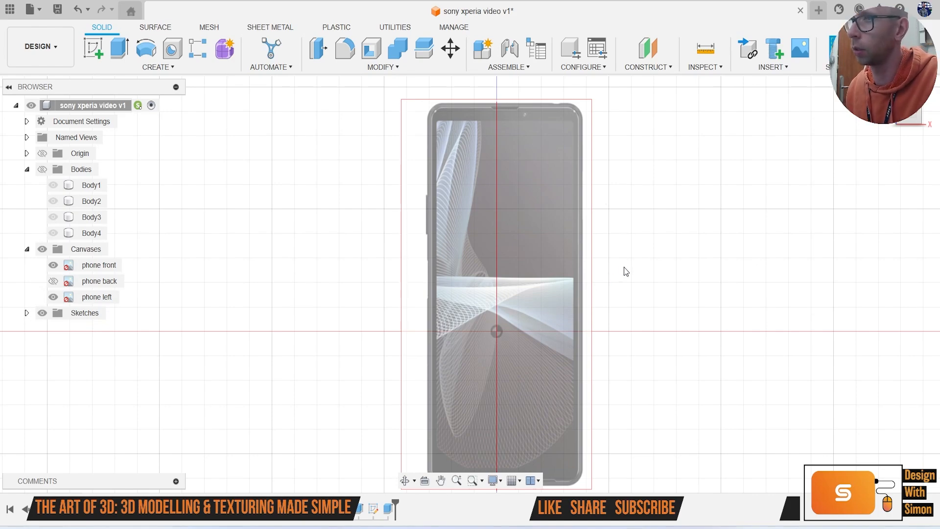
mouse_move(914, 105)
left_mouse_down()
mouse_move(889, 106)
mouse_move(920, 109)
left_mouse_up()
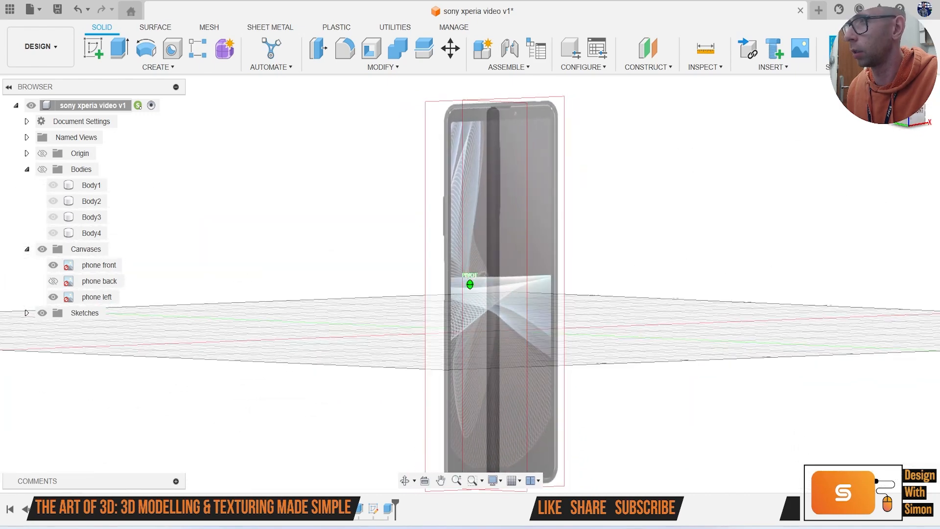
left_click(897, 109)
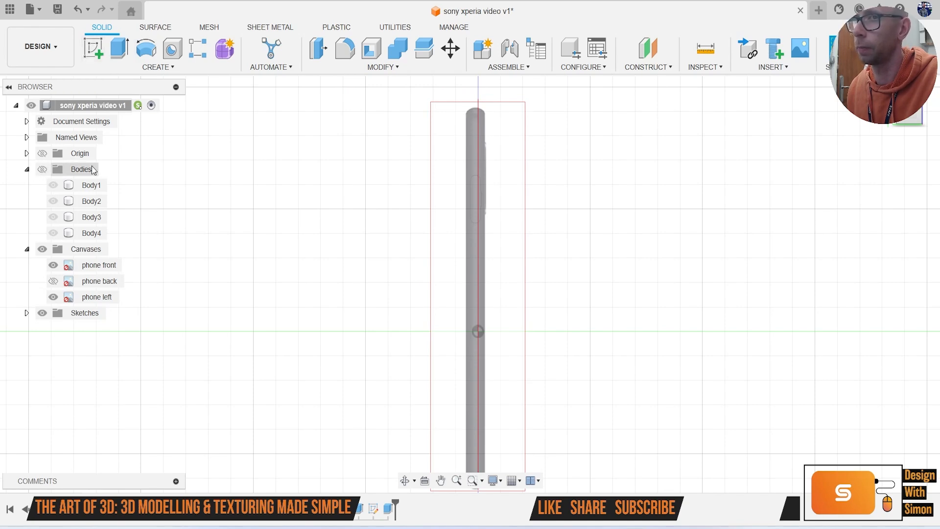
Step: Show the bodies again and create a construction plane offset about -70 mm from the origin plane parallel to the phone's side
left_click(42, 169)
scroll(175, 215, "down", 4)
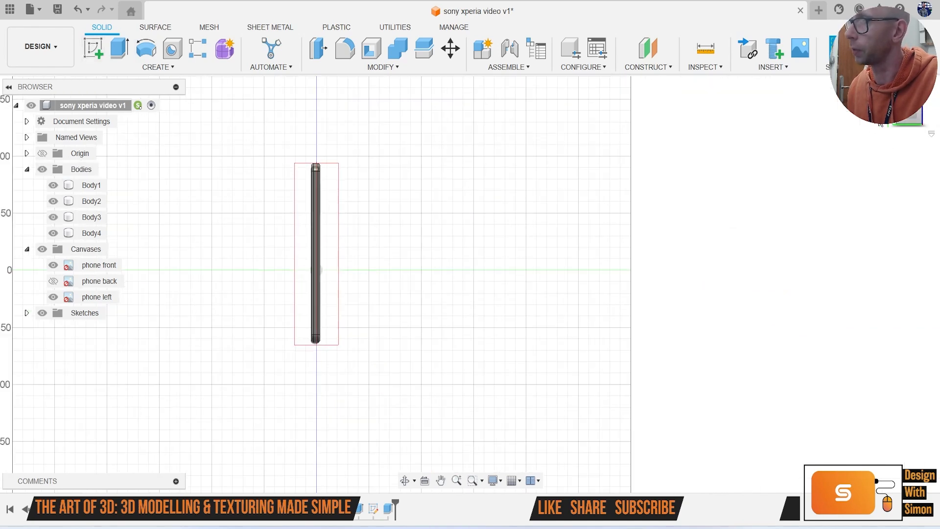
left_click(917, 121)
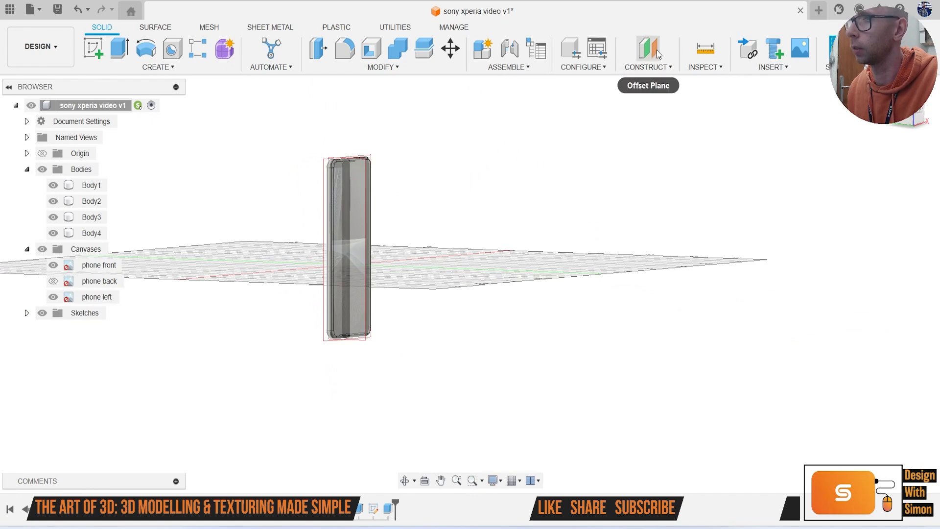
left_click(650, 67)
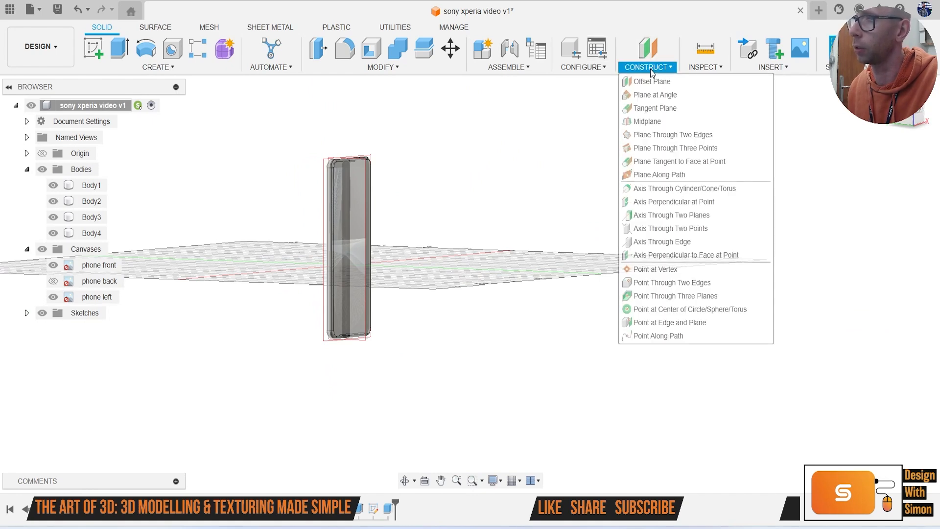
scroll(363, 218, "up", 3)
left_click(274, 292)
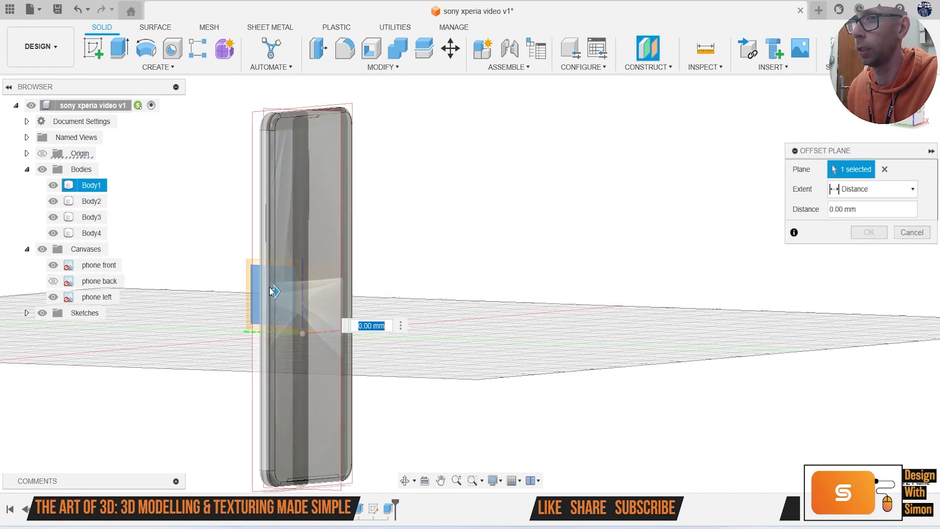
left_click_drag(275, 291, 181, 300)
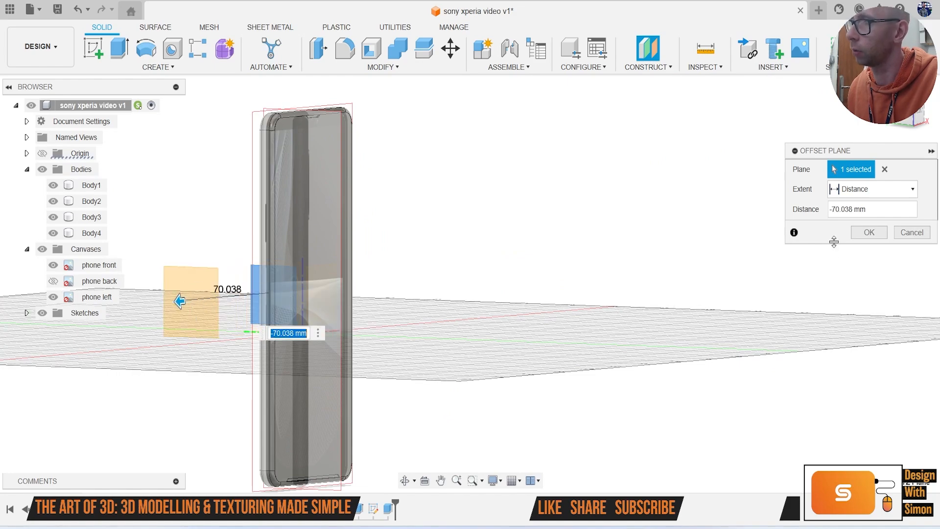
key("Return")
Step: Start a sketch on the offset plane and toggle the bodies' visibility to compare them with the phone left canvas
left_click(93, 49)
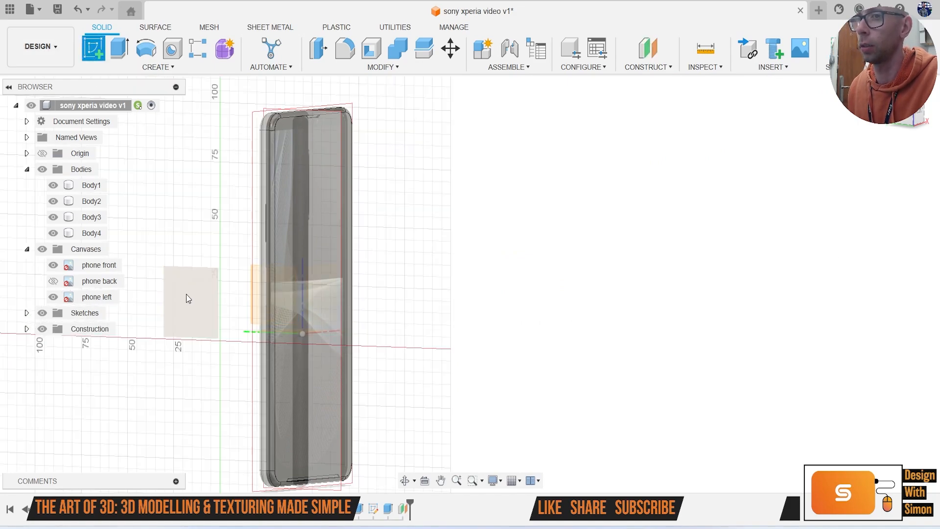
left_click(186, 294)
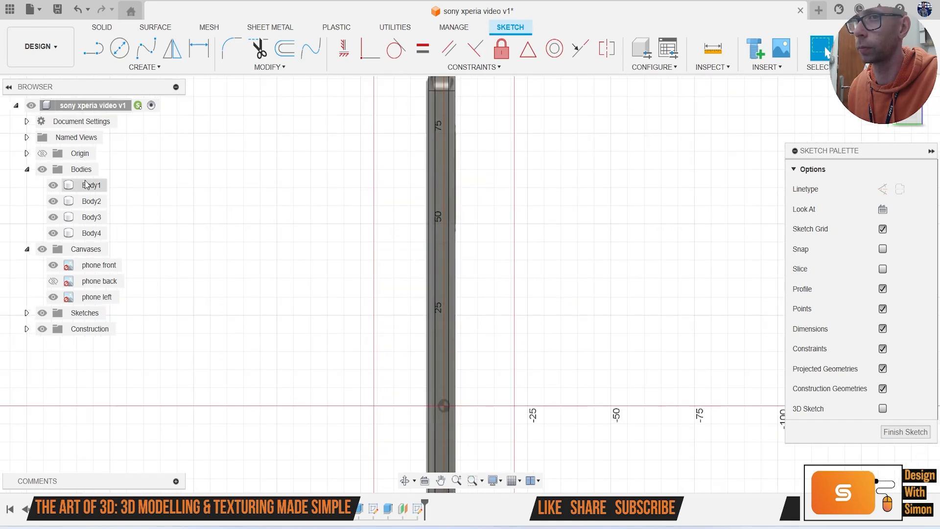
left_click(43, 169)
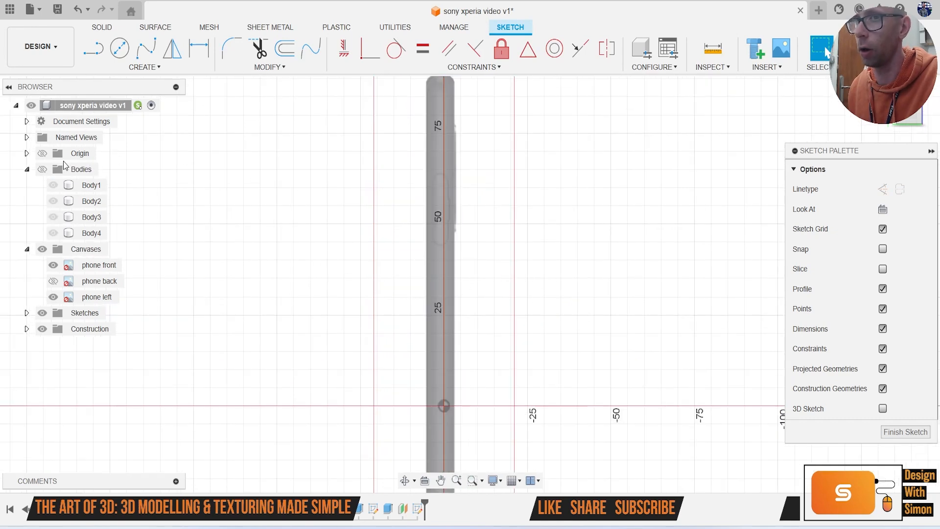
left_click(43, 169)
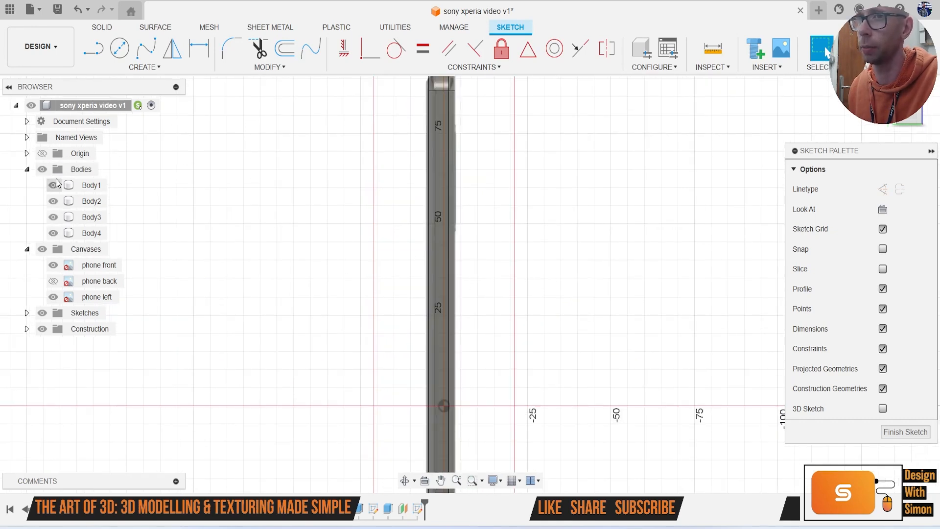
Step: Hide the bodies and sketch a vertical center-to-center slot over the side button outline on the phone left canvas
left_click(43, 169)
scroll(446, 230, "up", 3)
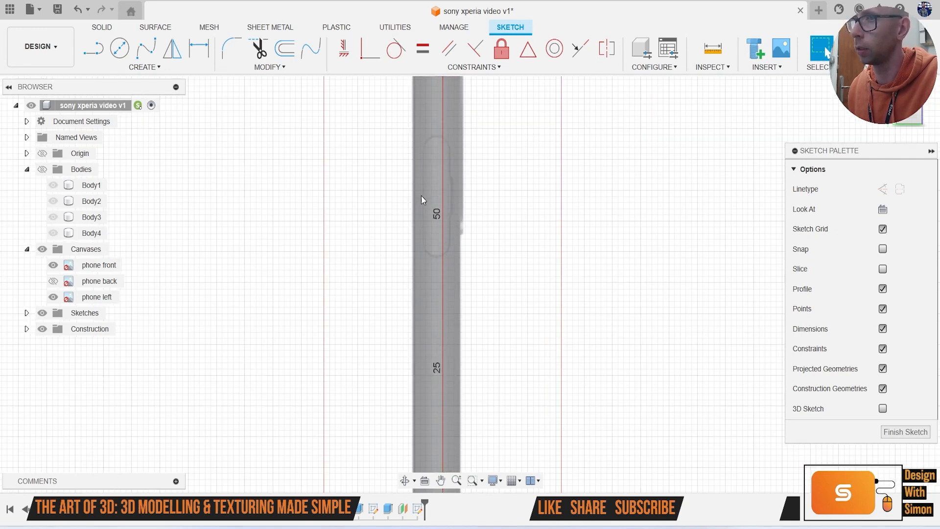
middle_click_drag(387, 160, 372, 178)
left_click(145, 67)
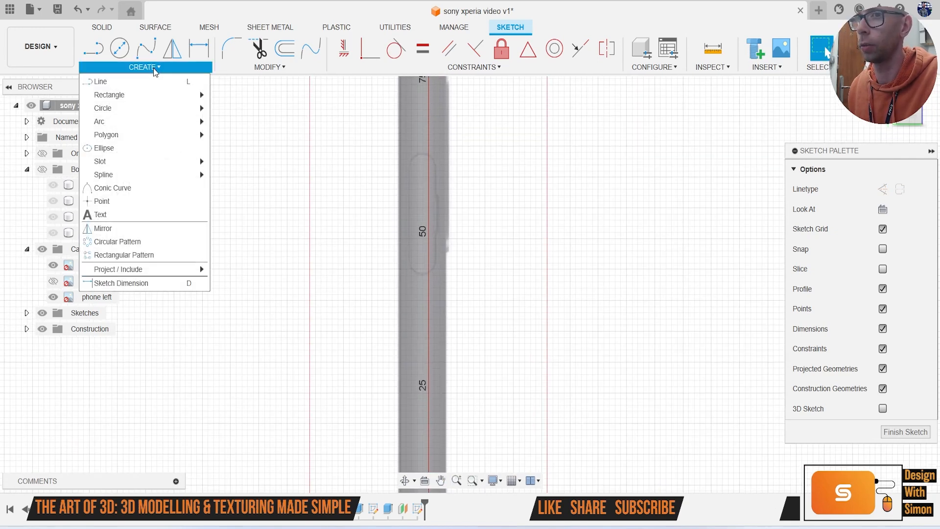
mouse_move(148, 160)
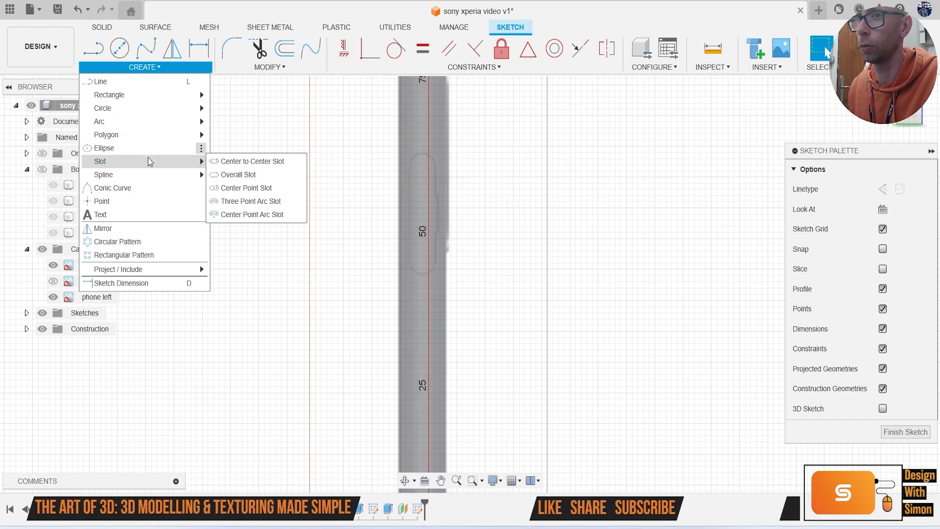
left_click(217, 161)
scroll(406, 171, "up", 3)
left_click(434, 163)
left_click(434, 317)
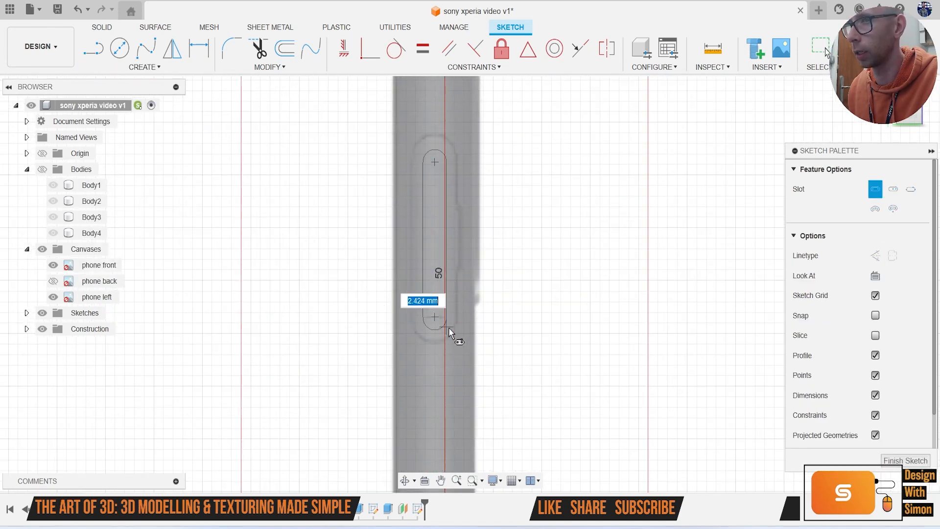
left_click(455, 333)
scroll(464, 293, "up", 2)
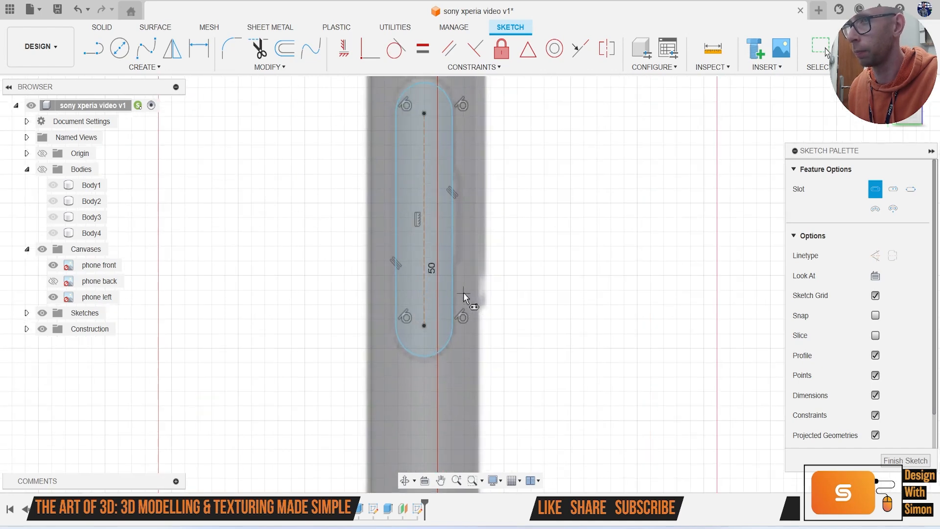
Step: Sketch the upper half of the button's side bump with three lines running out from the slot's edge and angling back to it
scroll(463, 292, "up", 2)
key("l")
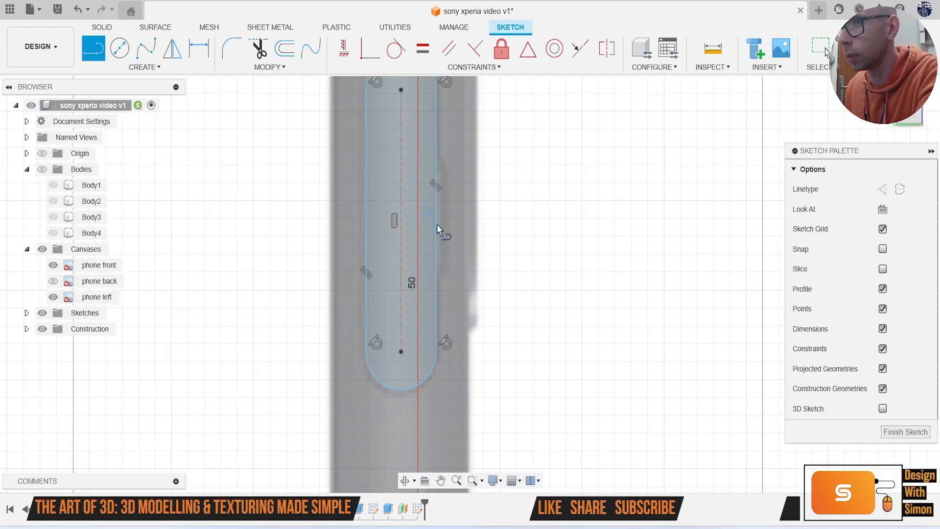
left_click(450, 220)
scroll(444, 164, "up", 2)
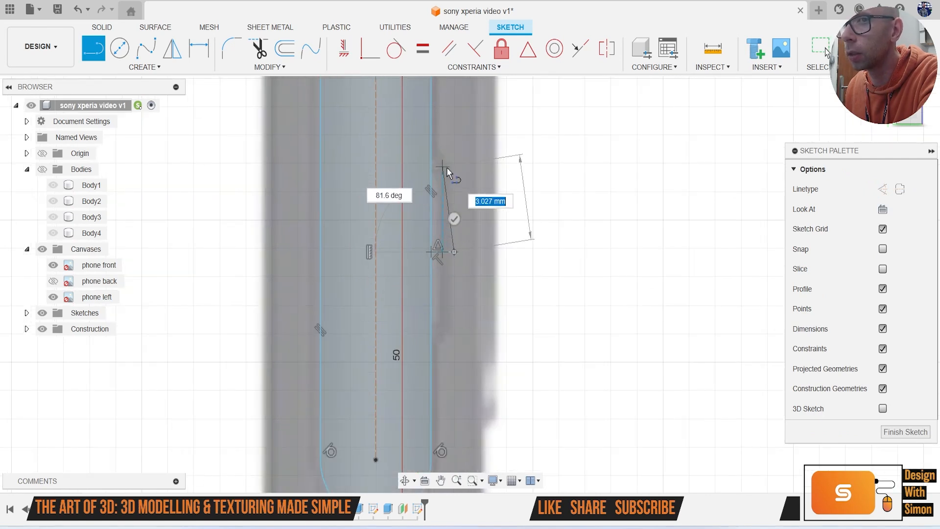
left_click(454, 170)
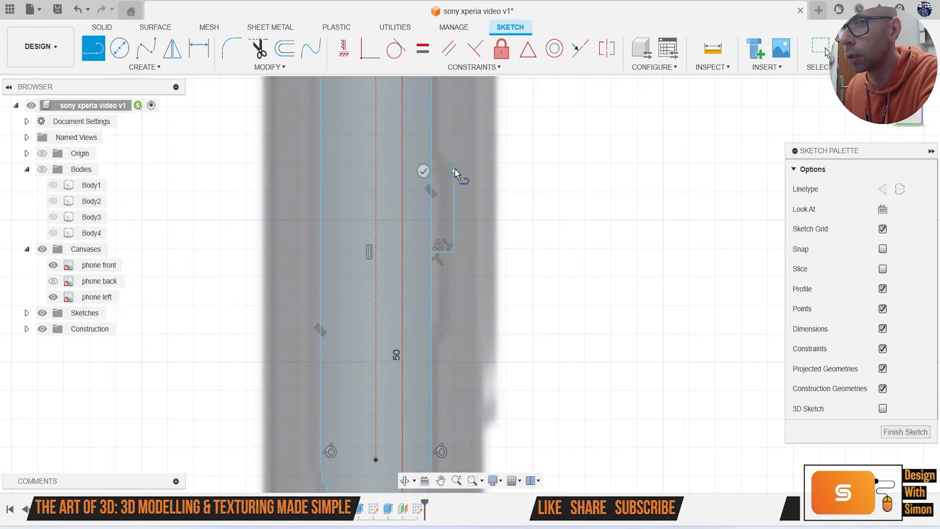
left_click(429, 148)
left_click(170, 57)
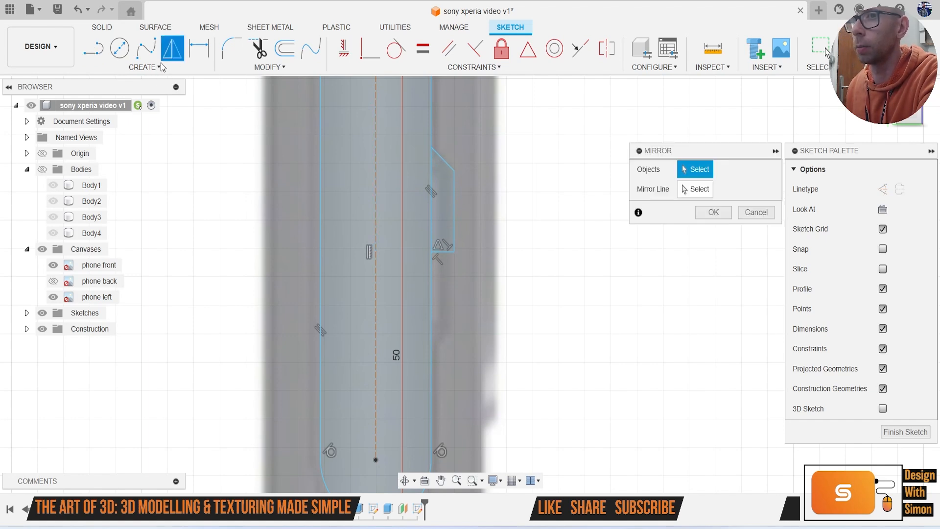
left_click(149, 66)
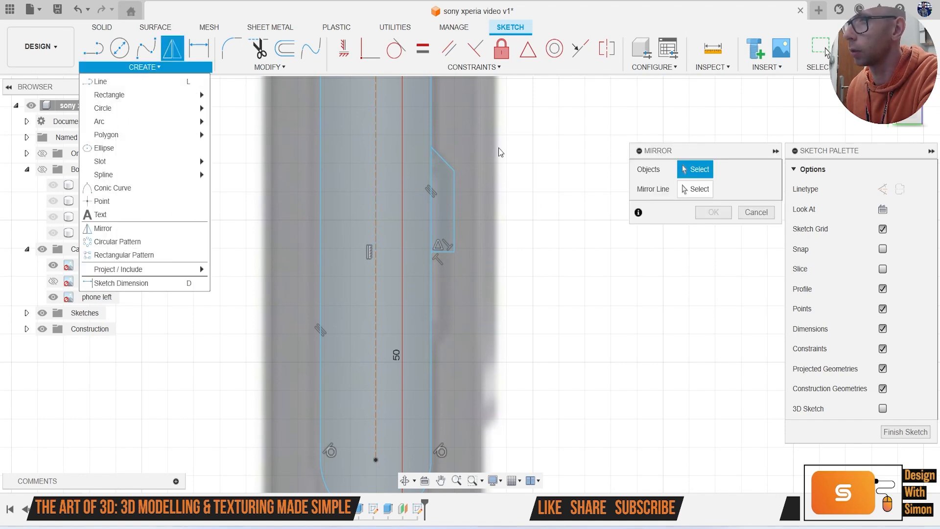
left_click(433, 161)
left_click(444, 161)
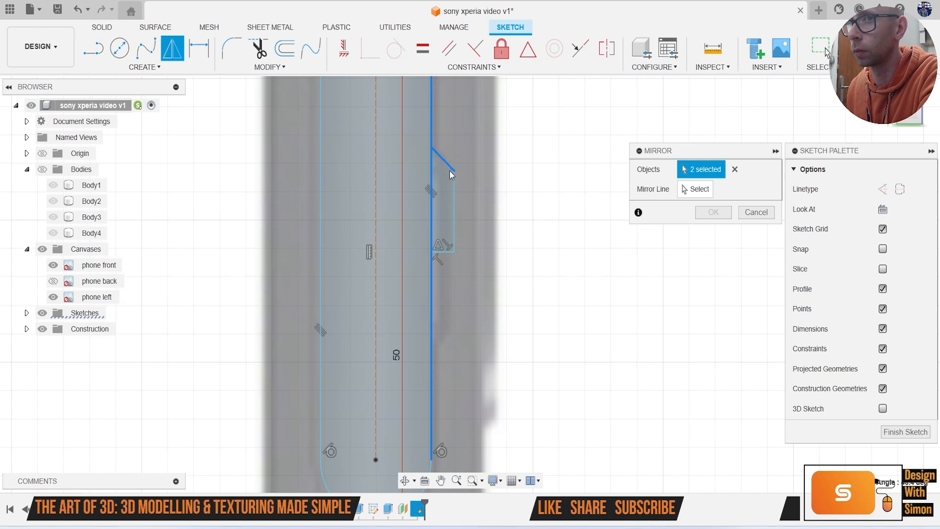
left_click(427, 195)
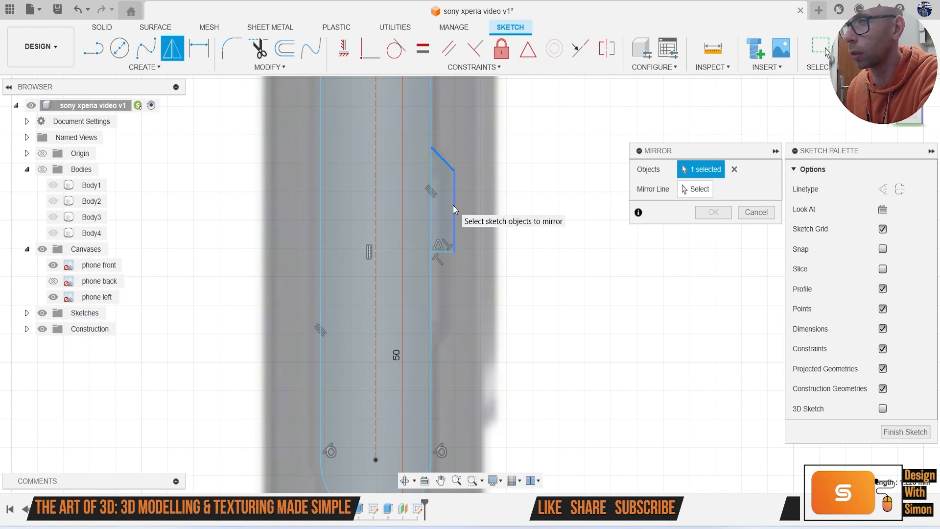
left_click(740, 211)
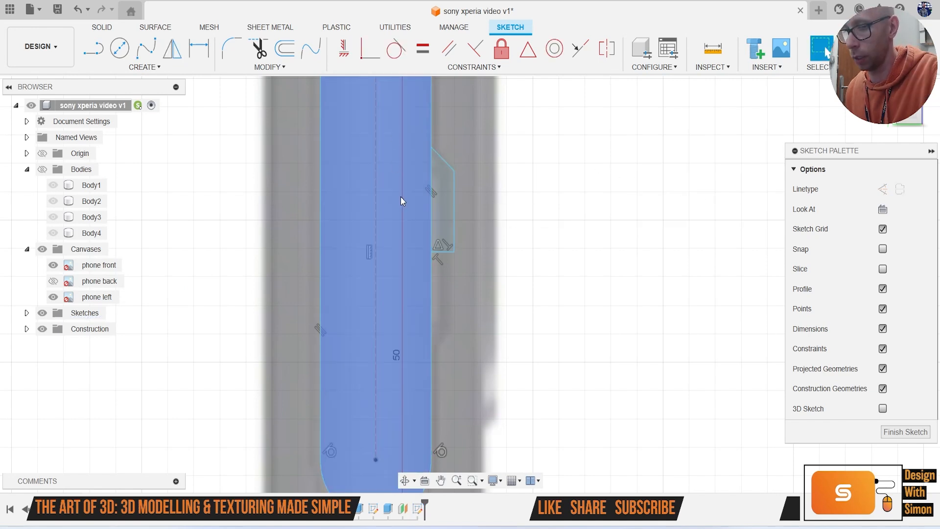
Step: Try trimming the slot edge behind the half bump, and undo the trim
key("t")
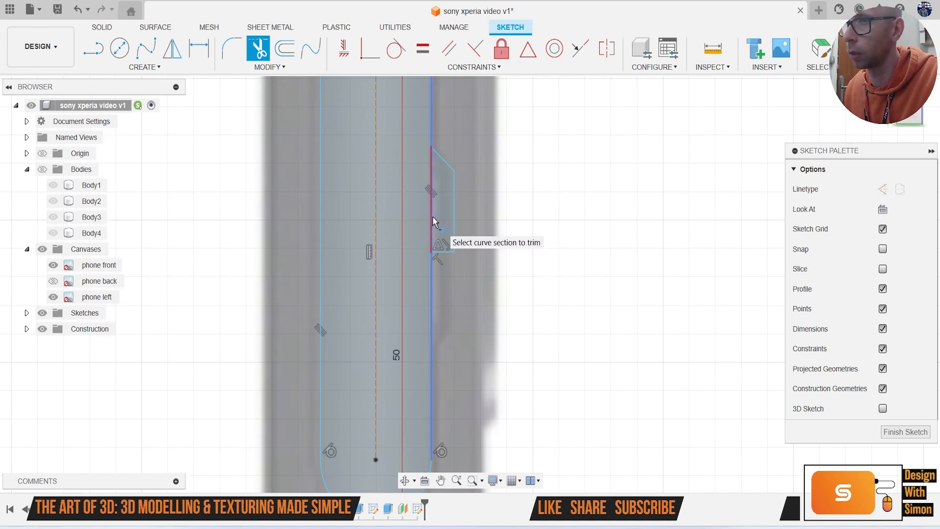
left_click(432, 216)
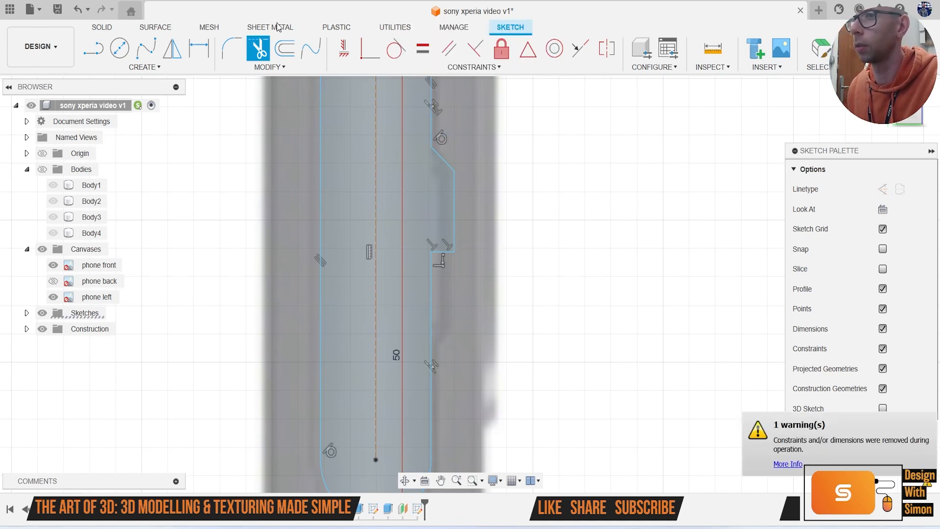
key("ctrl+z")
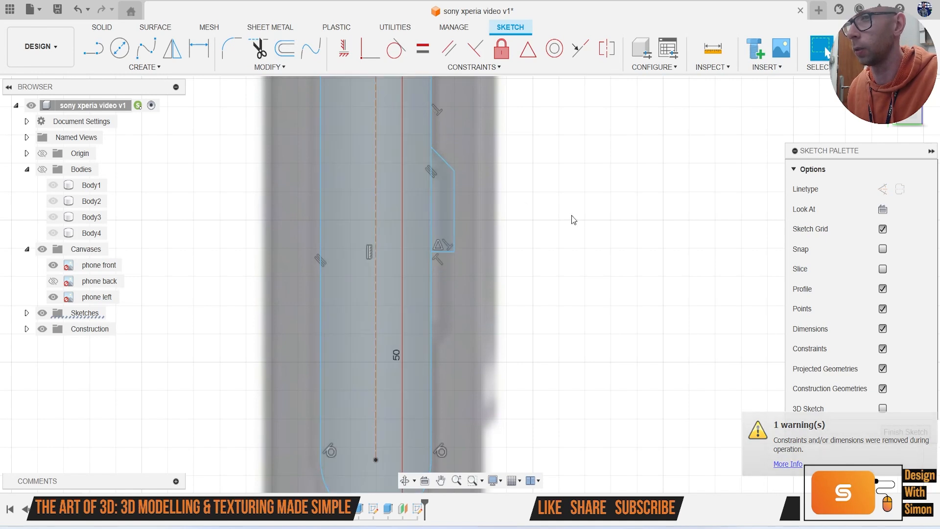
Step: Add a 0.31 mm sketch fillet to the outer corner of the half bump
left_click(232, 47)
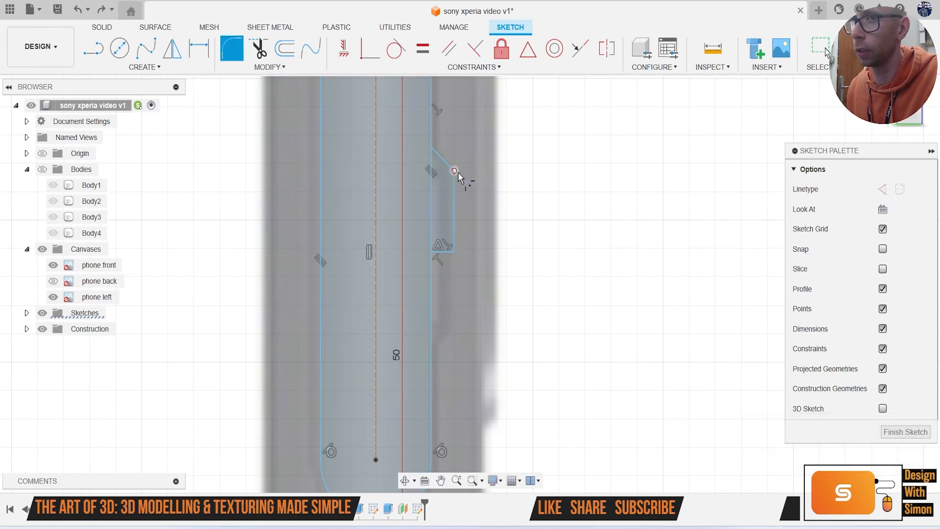
left_click(457, 172)
scroll(468, 237, "up", 2)
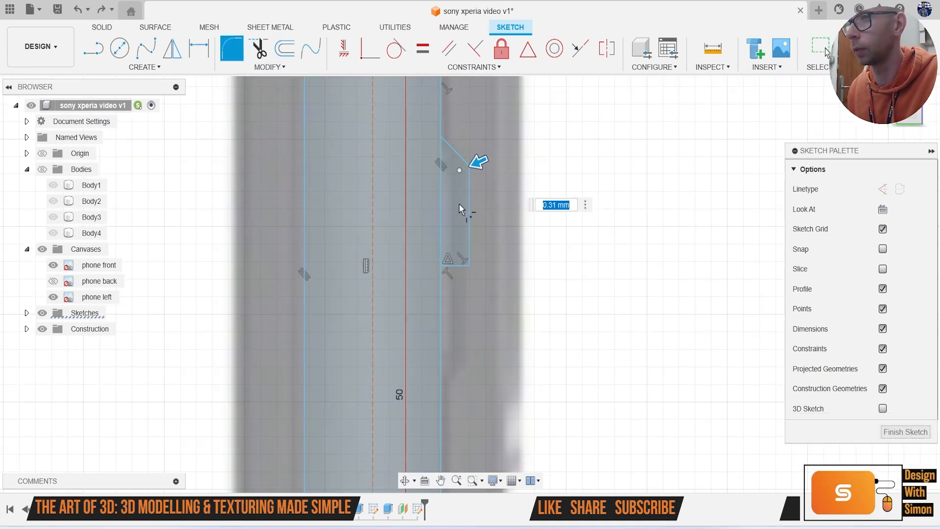
key("Return")
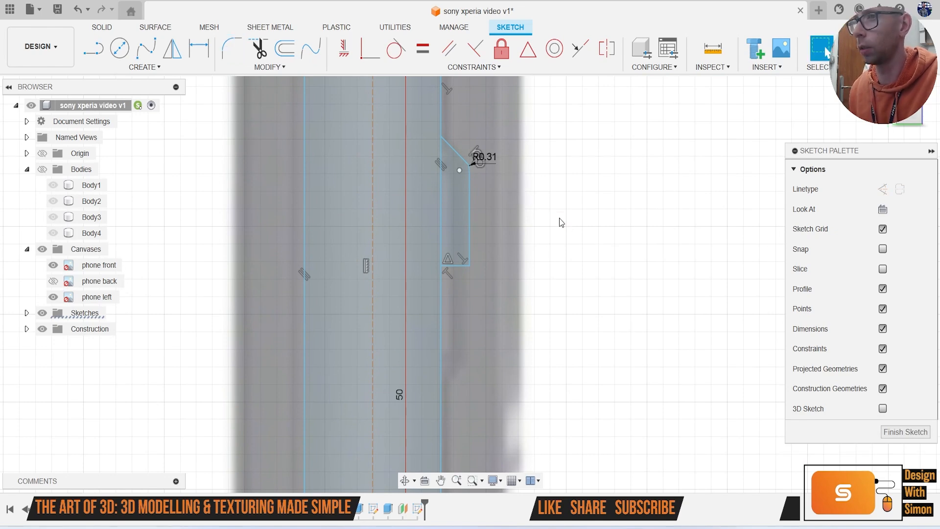
Step: Mirror the half bump's outer line, fillet and angled line about its short horizontal line
scroll(430, 324, "down", 3)
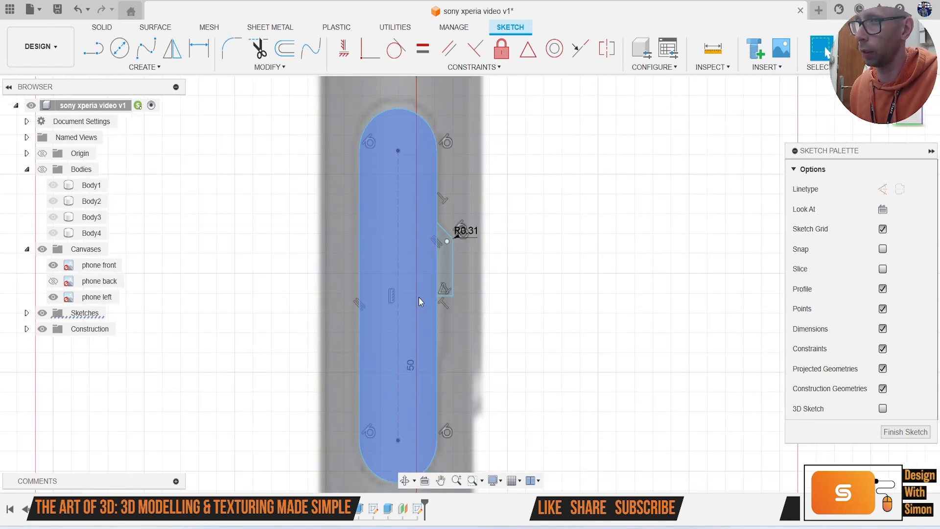
left_click(173, 49)
double_click(451, 277)
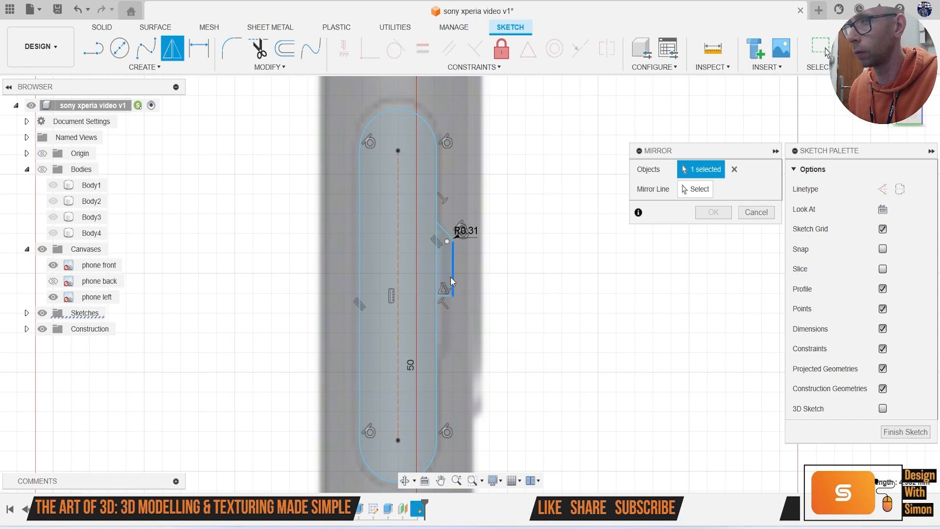
scroll(440, 272, "up", 2)
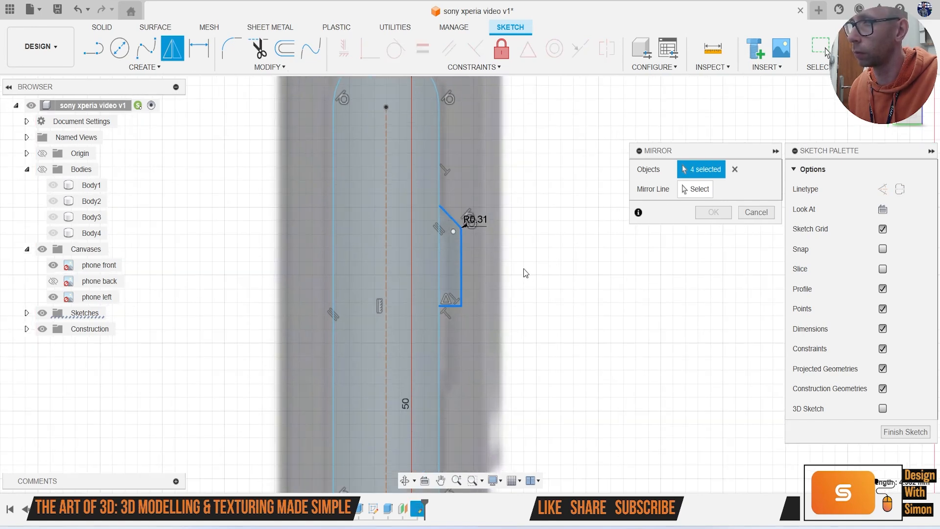
left_click(678, 195)
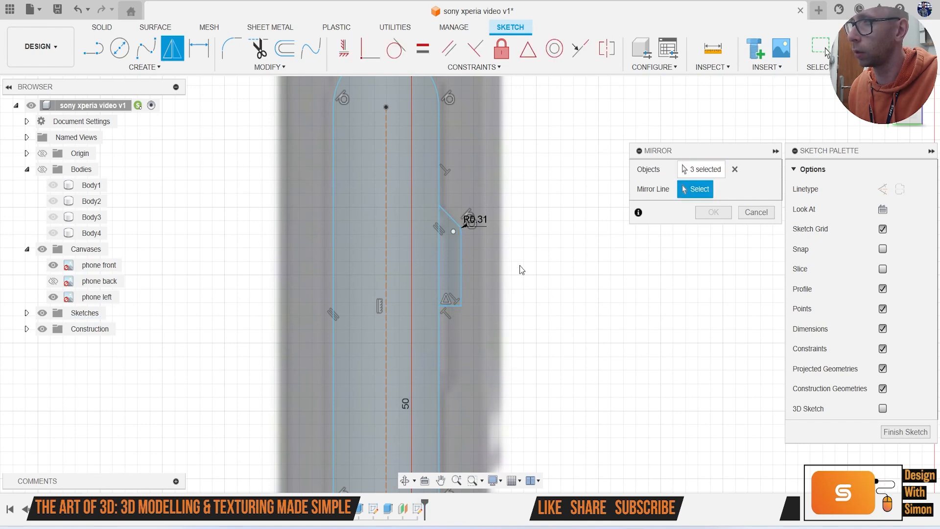
left_click(452, 306)
left_click(704, 214)
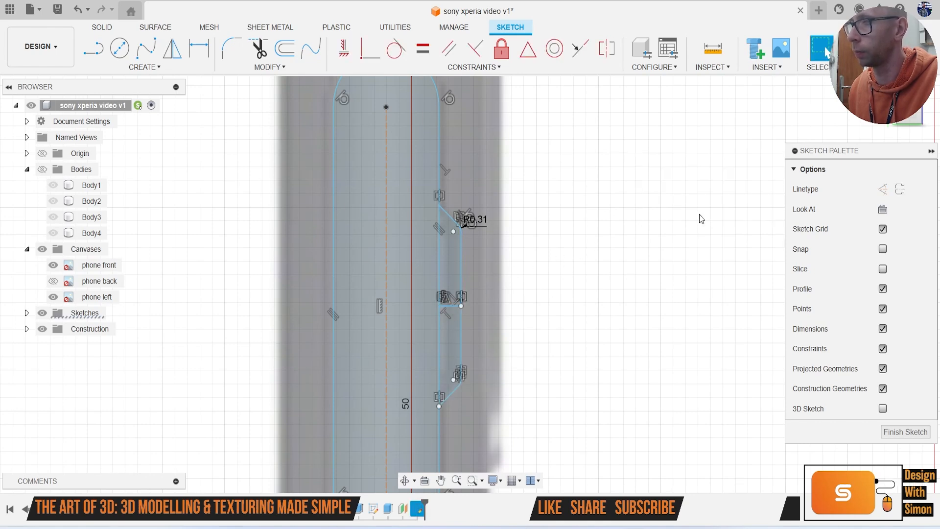
Step: Trim the slot edge behind the bump and the dividing line to leave one continuous button outline
key("t")
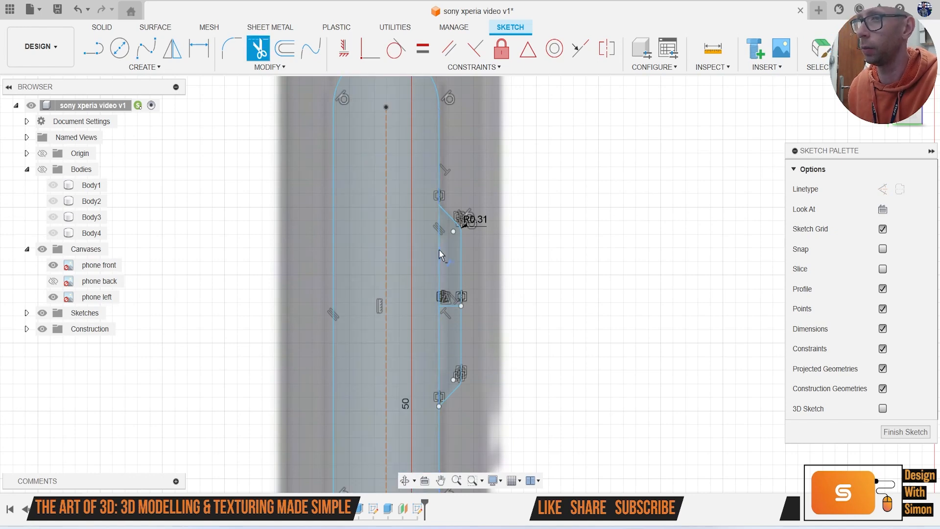
left_click(439, 254)
left_click(437, 321)
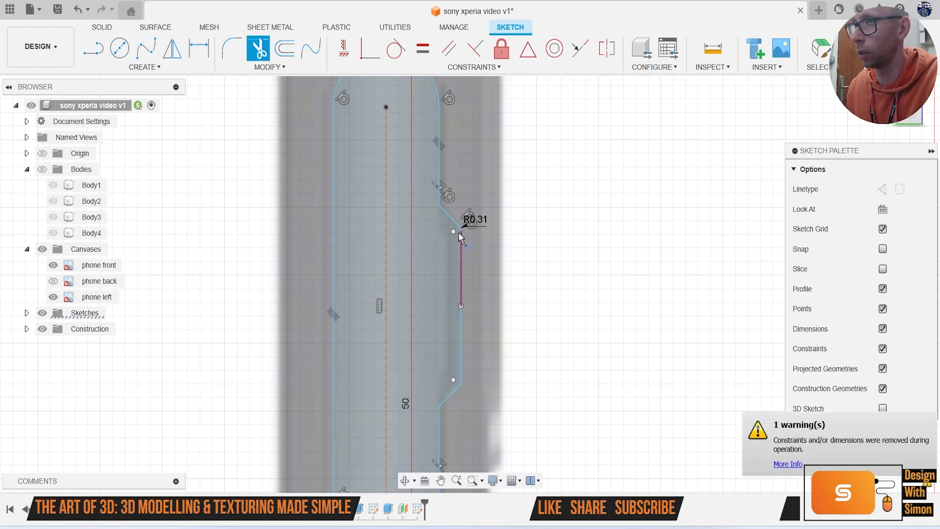
Step: Add 0.30 mm sketch fillets to both inner corners where the bump meets the slot's edge
scroll(462, 196, "up", 4)
scroll(479, 178, "up", 2)
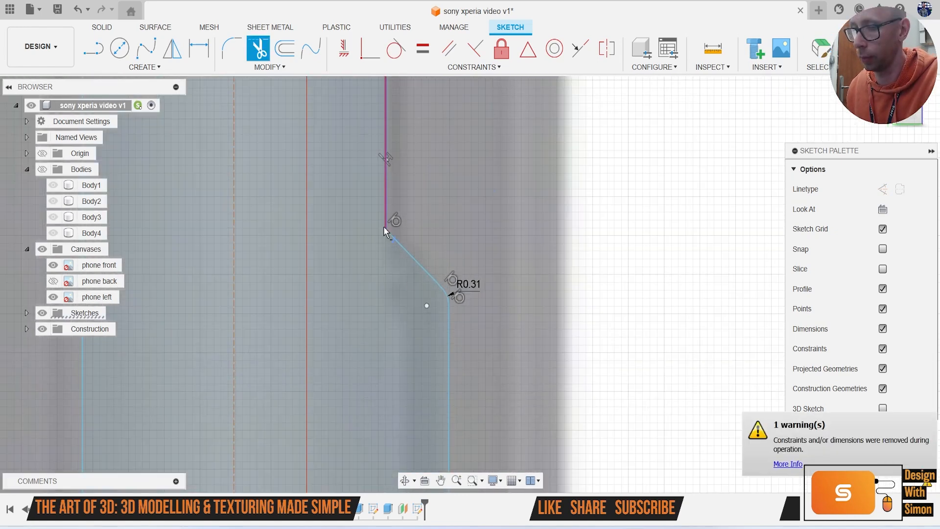
scroll(367, 153, "up", 2)
left_click(231, 48)
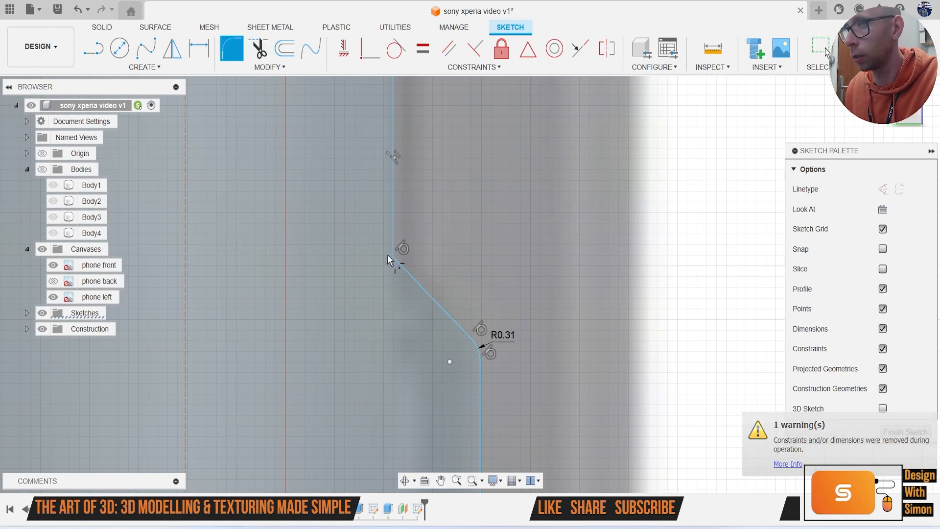
left_click(392, 259)
scroll(384, 279, "down", 10)
middle_click_drag(386, 325, 356, 207)
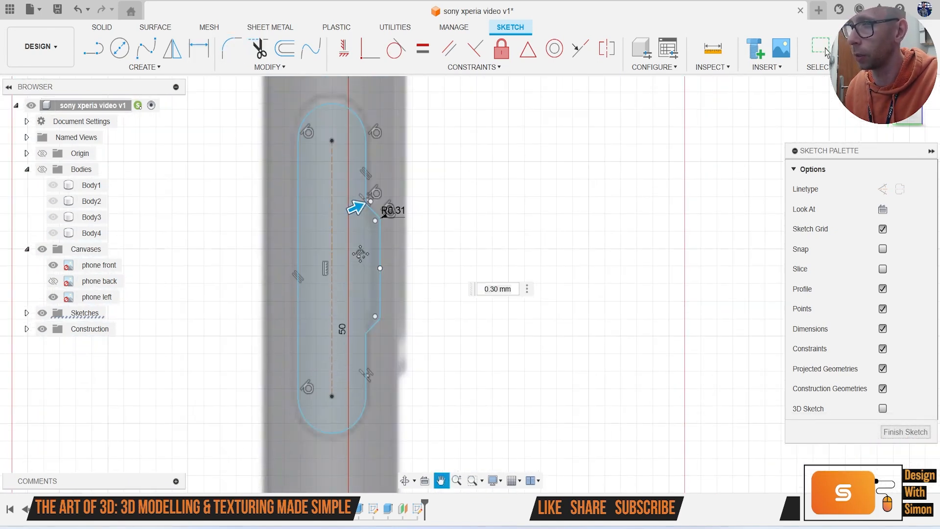
scroll(348, 350, "up", 5)
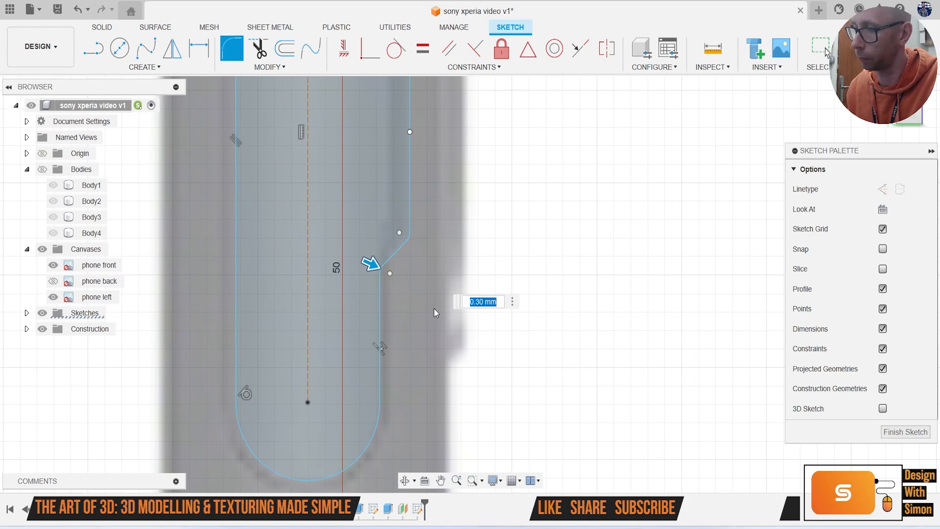
key("Return")
Step: Check the button outline against the phone's side, show the bodies again and finish the sketch
scroll(436, 301, "down", 8)
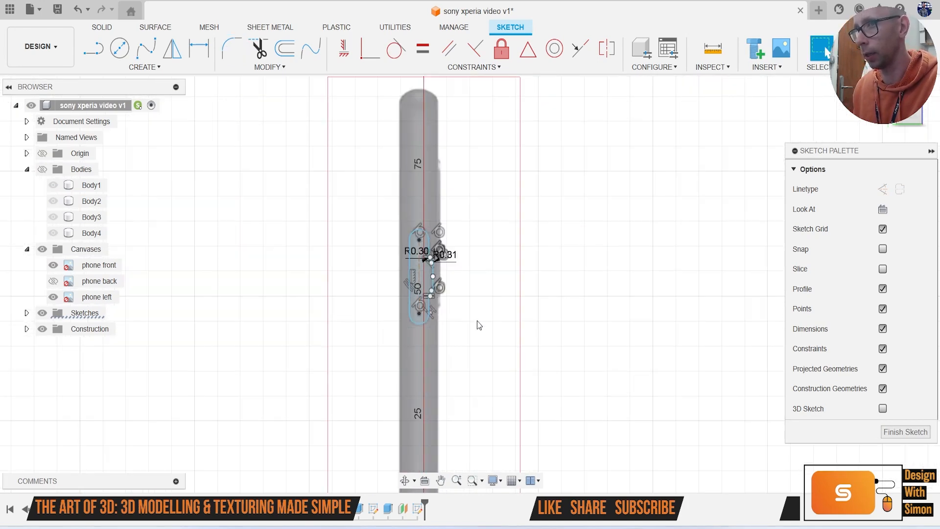
scroll(470, 338, "down", 4)
middle_click_drag(465, 348, 461, 183)
middle_click_drag(453, 226, 461, 371)
scroll(485, 260, "up", 2)
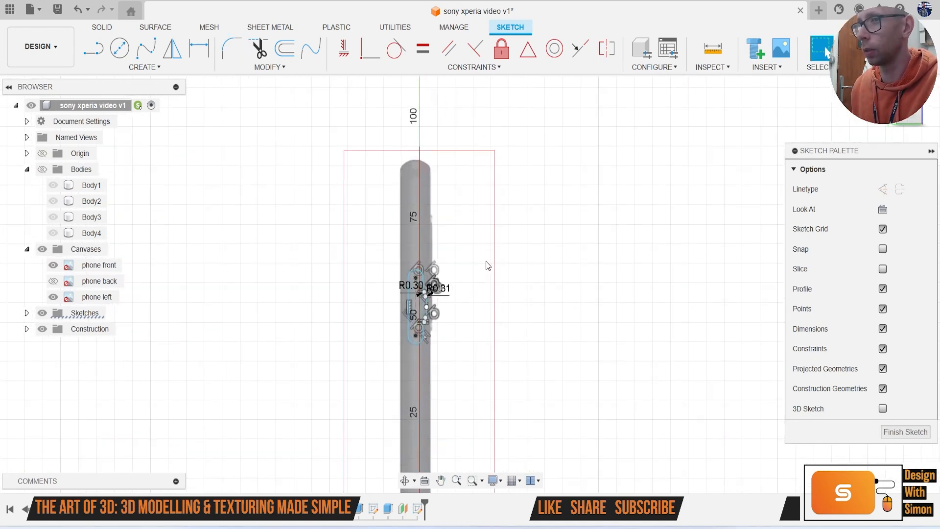
scroll(427, 272, "up", 1)
scroll(451, 290, "down", 2)
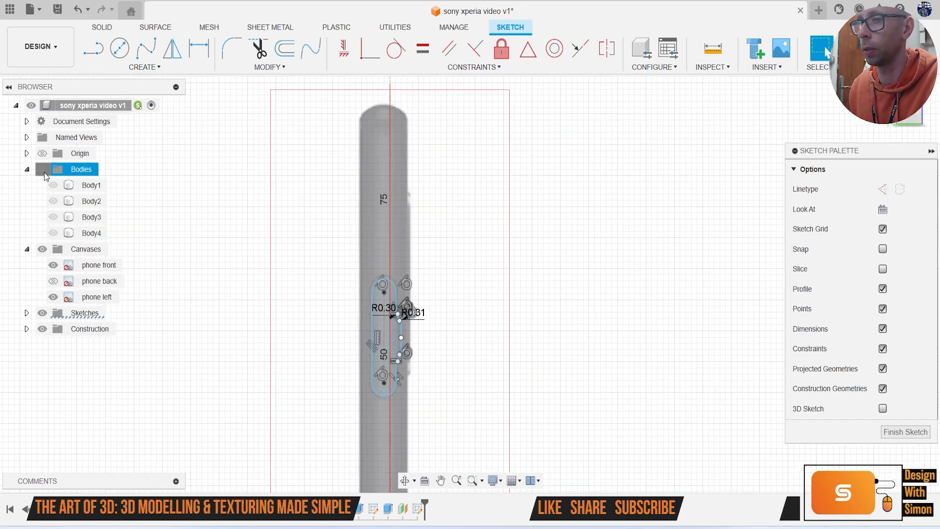
left_click(43, 170)
left_click(826, 50)
mouse_move(469, 283)
middle_mouse_down("shift")
mouse_move(733, 224)
mouse_move(399, 402)
mouse_move(543, 331)
middle_mouse_up("shift")
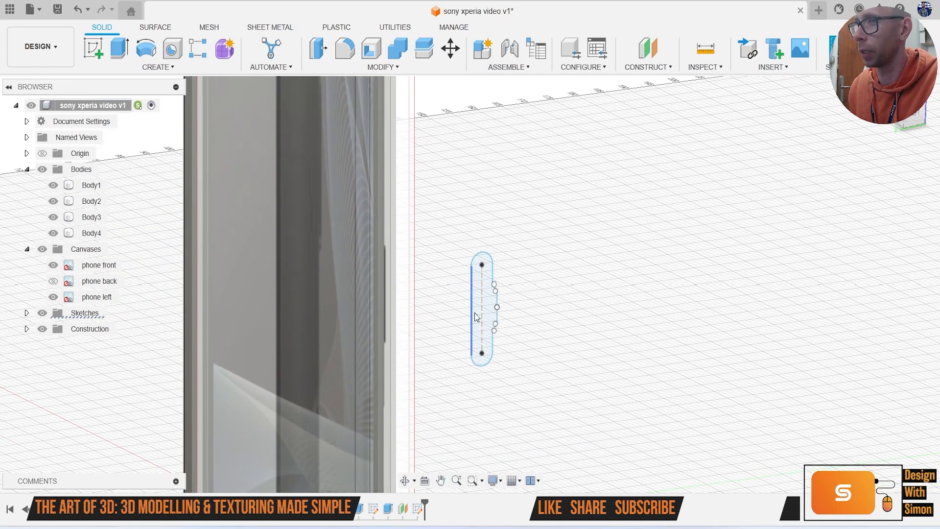
key("e")
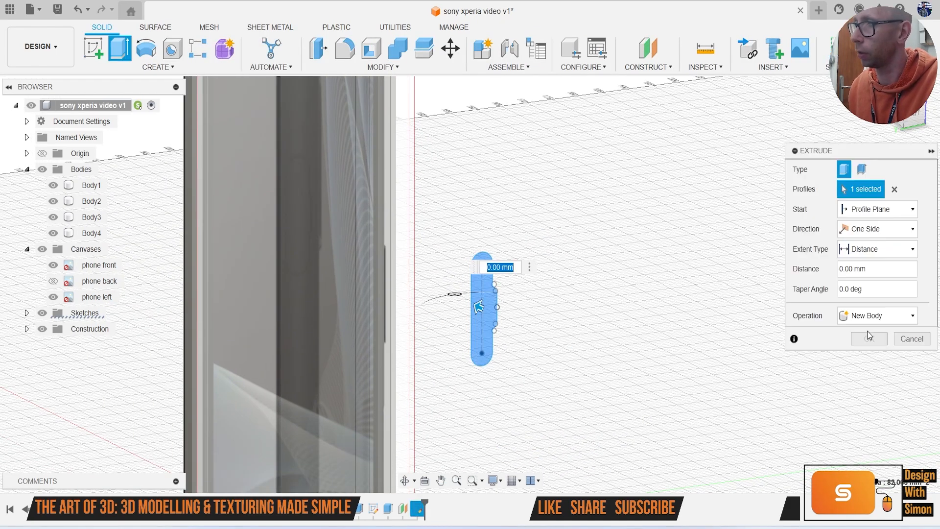
left_click(905, 340)
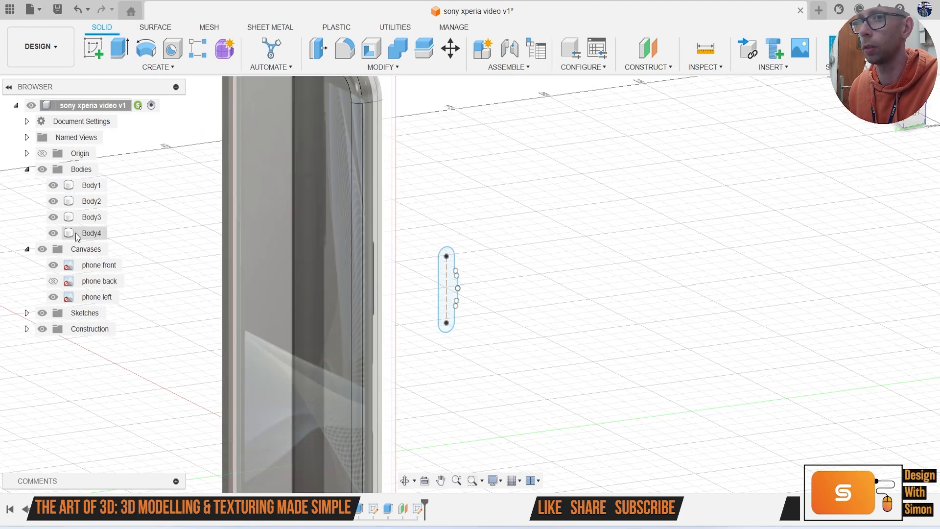
Step: Hide the canvases and Body2, Body3 and Body4 so only Body1 and the button sketch remain in view
left_click(42, 248)
middle_click_drag(441, 149, 460, 192)
left_click(53, 201)
left_click(53, 233)
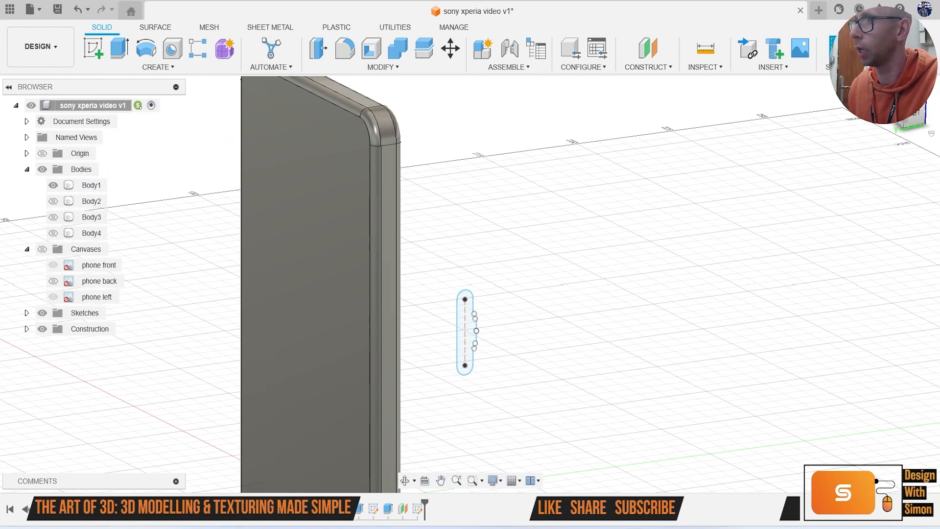
left_click_drag(916, 128, 900, 126)
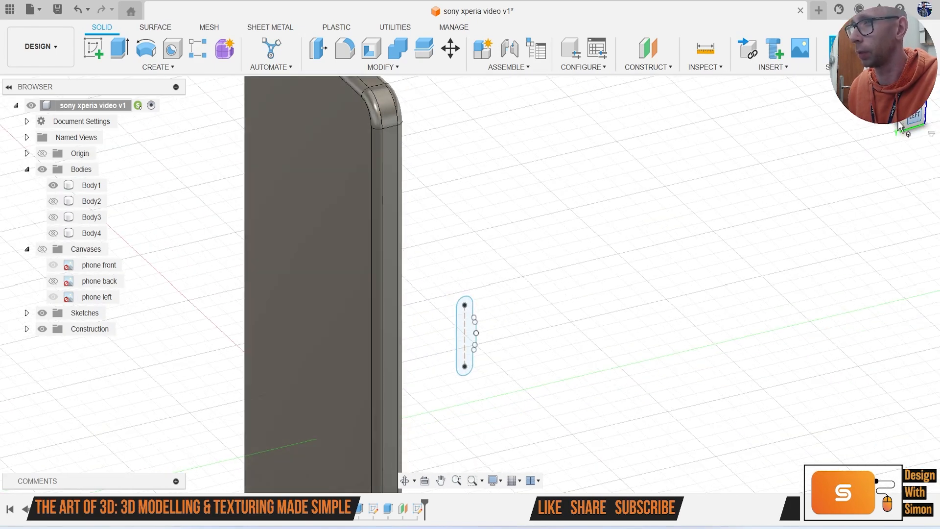
Step: Paste a copy of Body1 in place with zero offset, and hide the copy
left_click(117, 185)
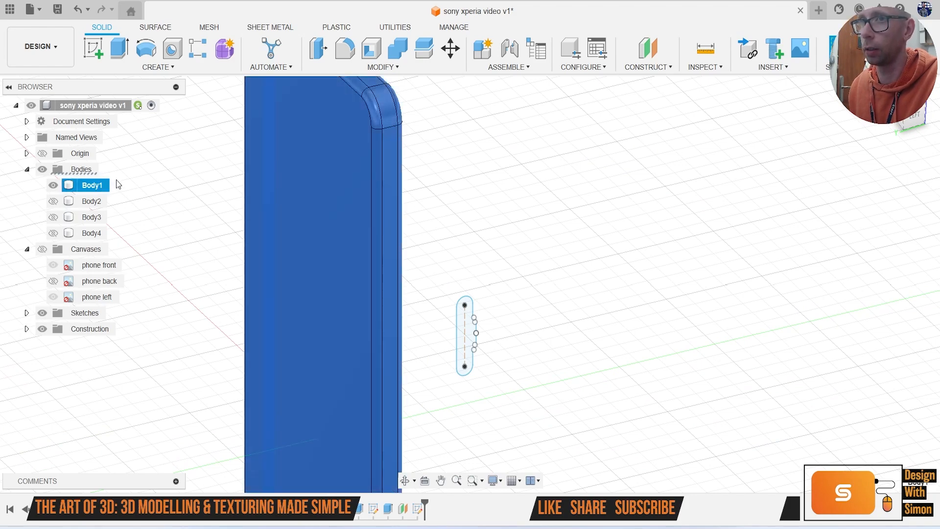
key("ctrl+v")
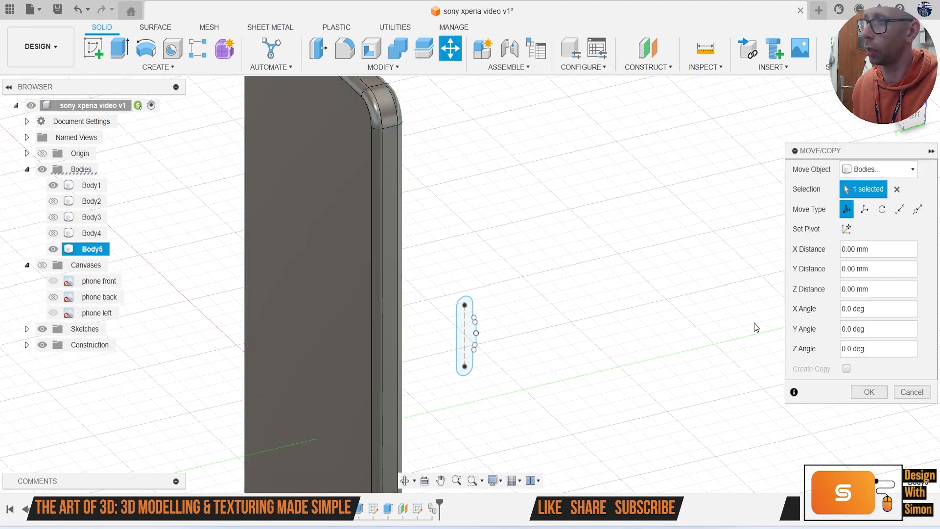
left_click(869, 391)
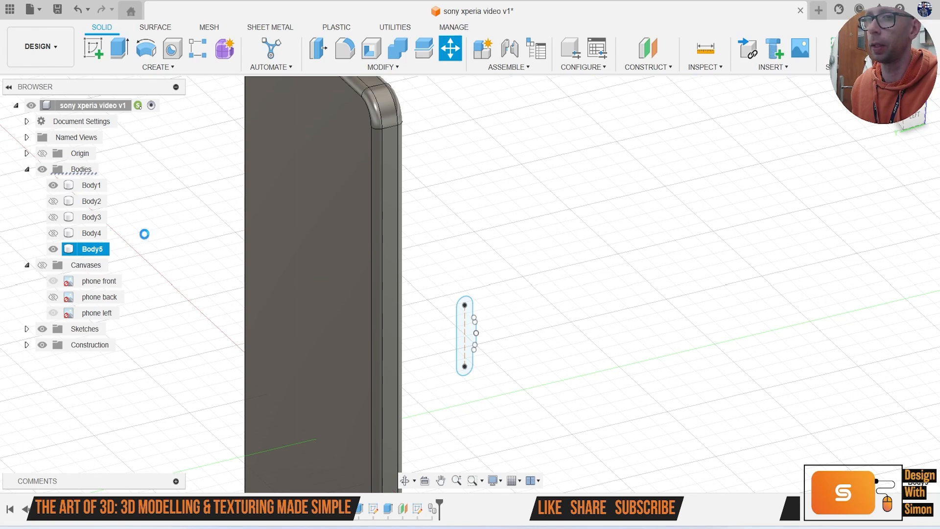
left_click(53, 249)
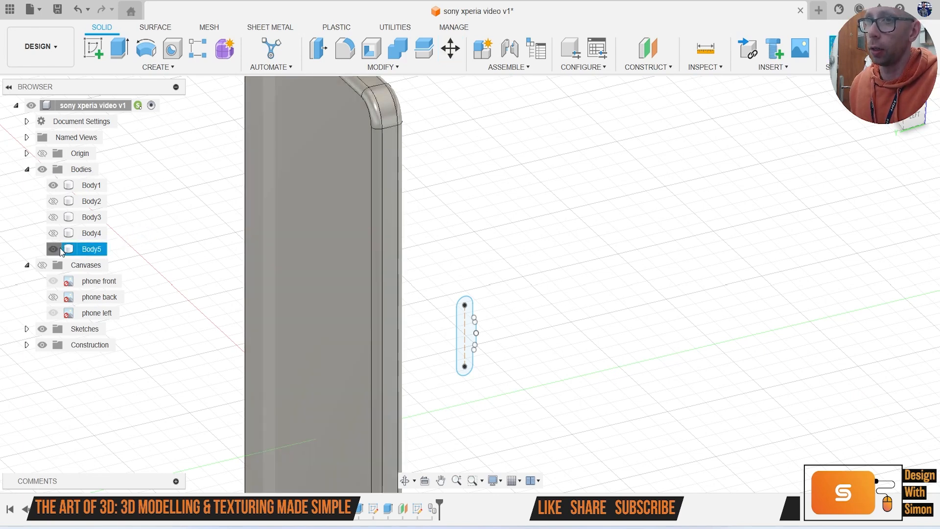
Step: Extrude the side button outline 40.948 mm into Body1 with the Intersect operation to form the button body
key("e")
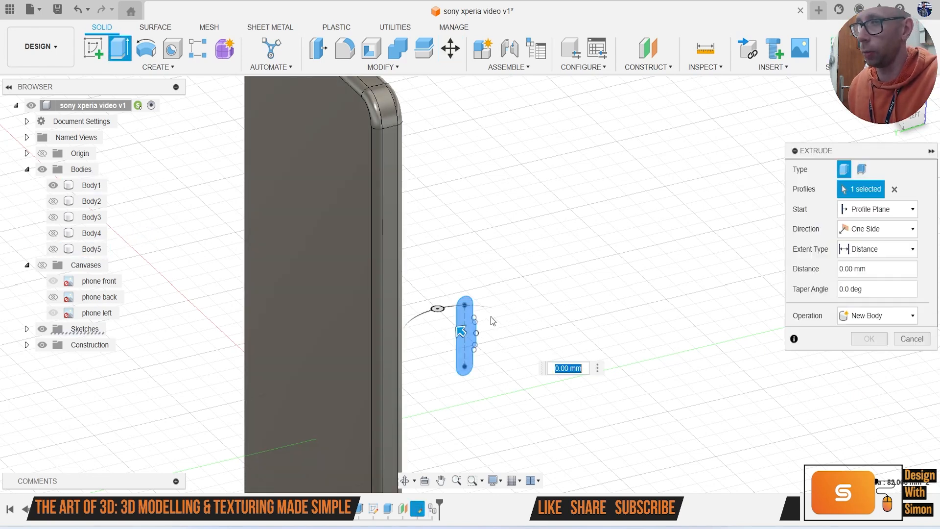
left_click_drag(450, 321, 357, 264)
left_click_drag(844, 149, 805, 127)
left_click(840, 295)
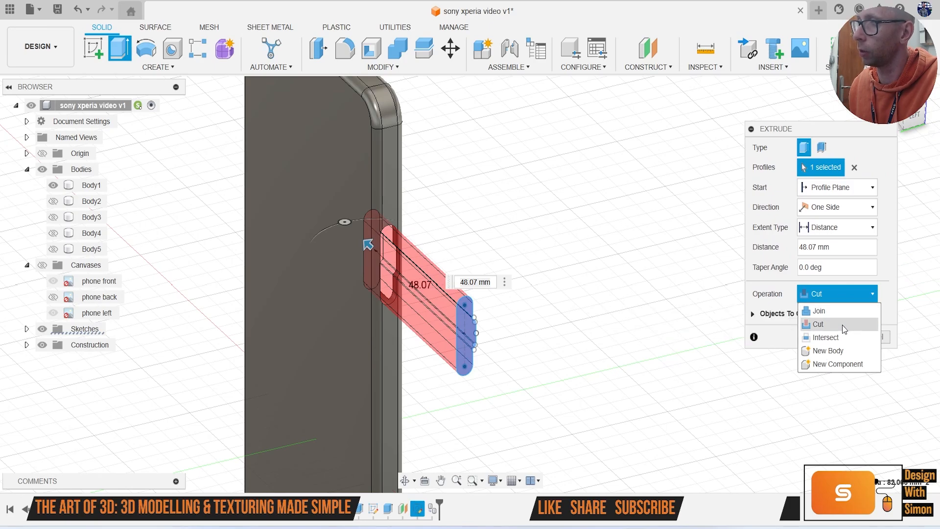
left_click(843, 337)
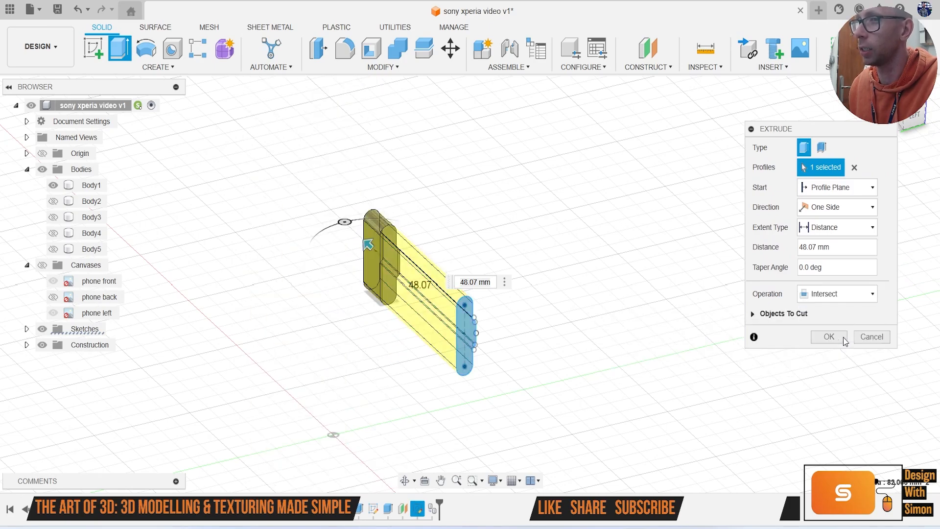
left_click(919, 126)
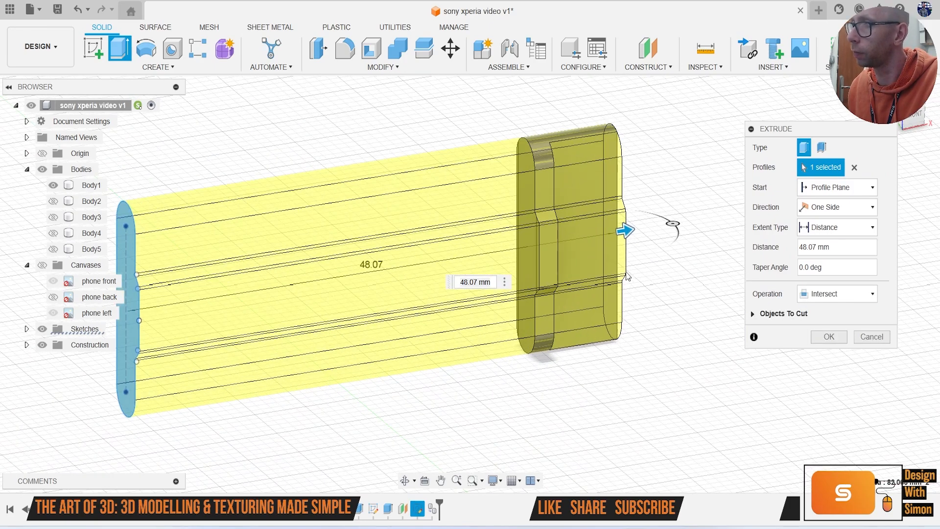
left_click_drag(626, 229, 554, 243)
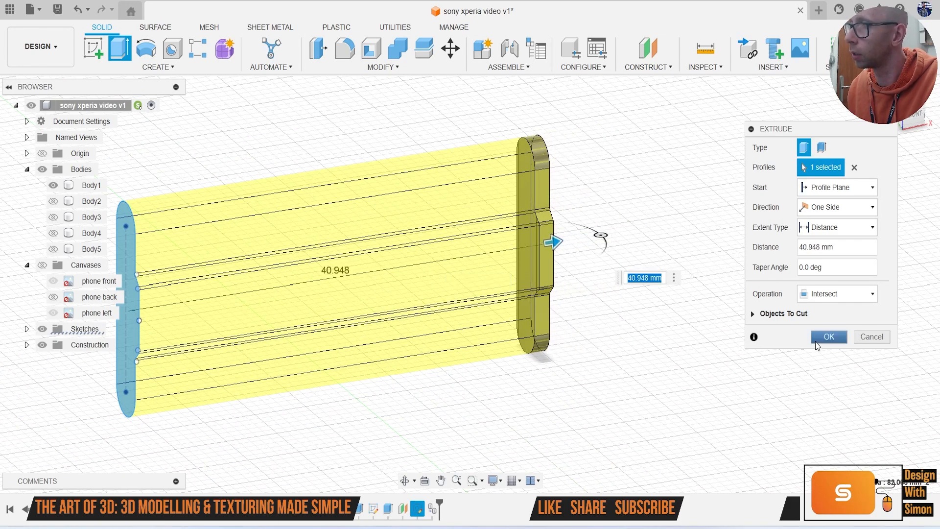
left_click(829, 336)
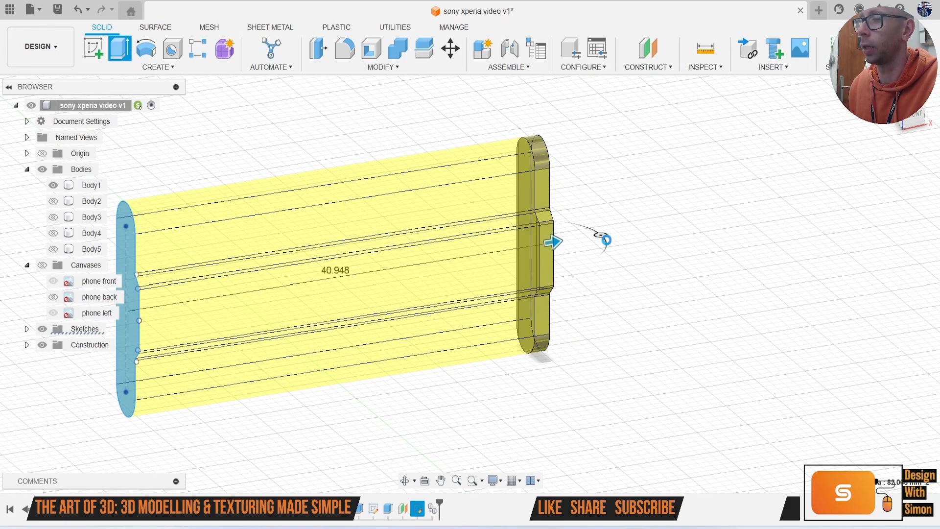
Step: Show Body5 and cut the button body out of it with Combine, keeping the tool body
mouse_move(923, 116)
left_mouse_down()
mouse_move(899, 116)
mouse_move(921, 116)
left_mouse_up()
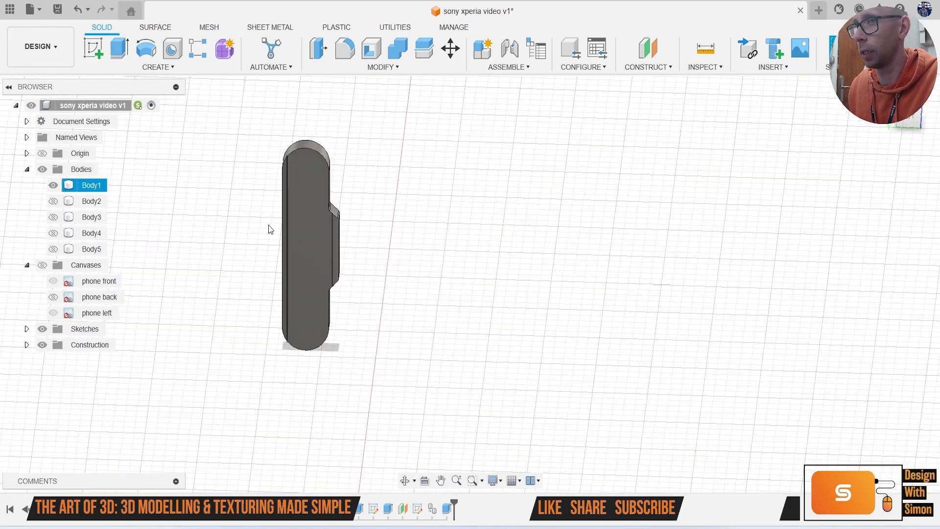
left_click(53, 249)
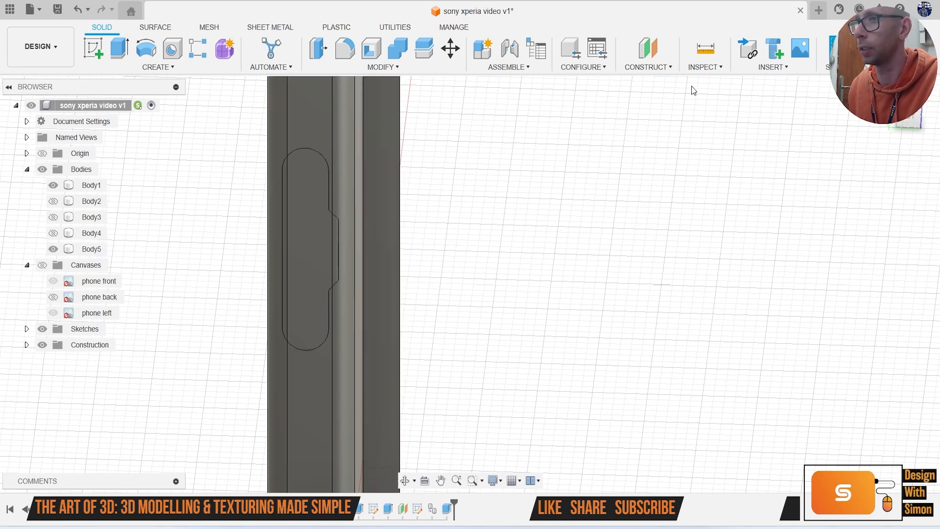
left_click(399, 49)
middle_click_drag(497, 194, 590, 229)
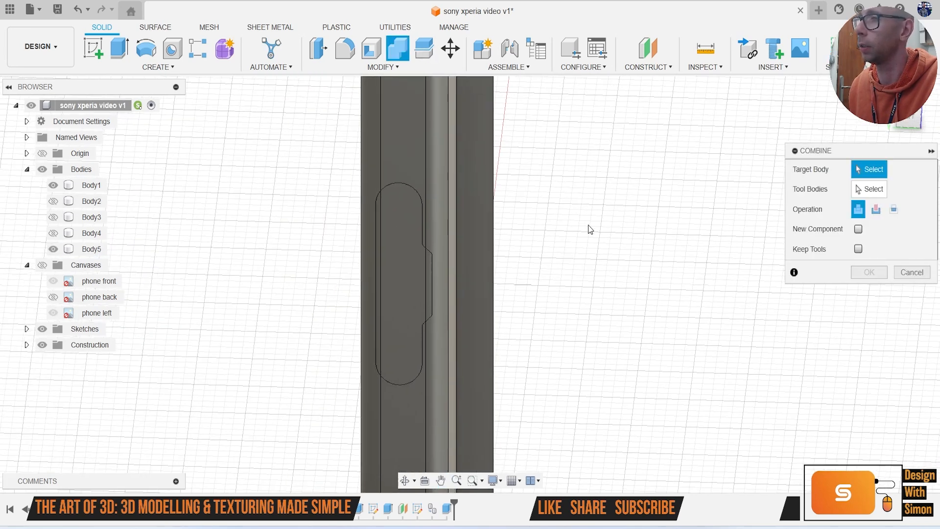
left_click(395, 127)
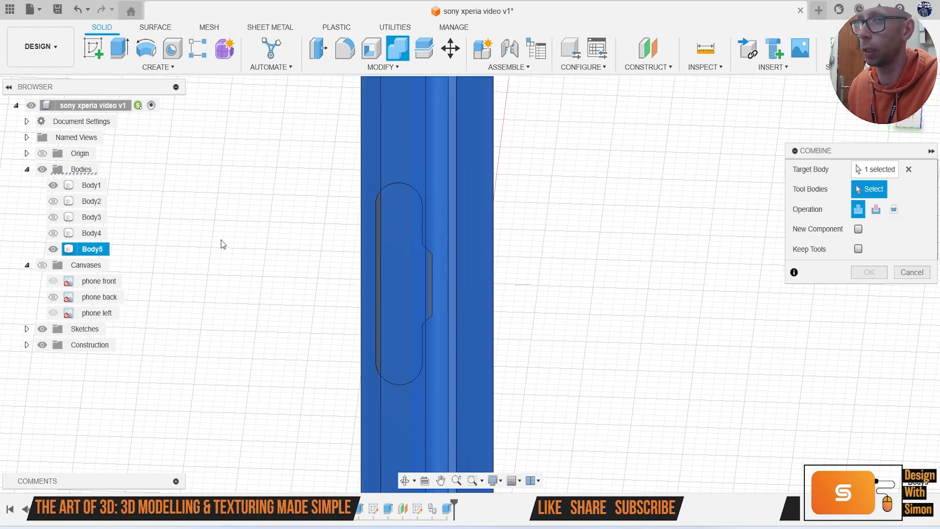
left_click(382, 228)
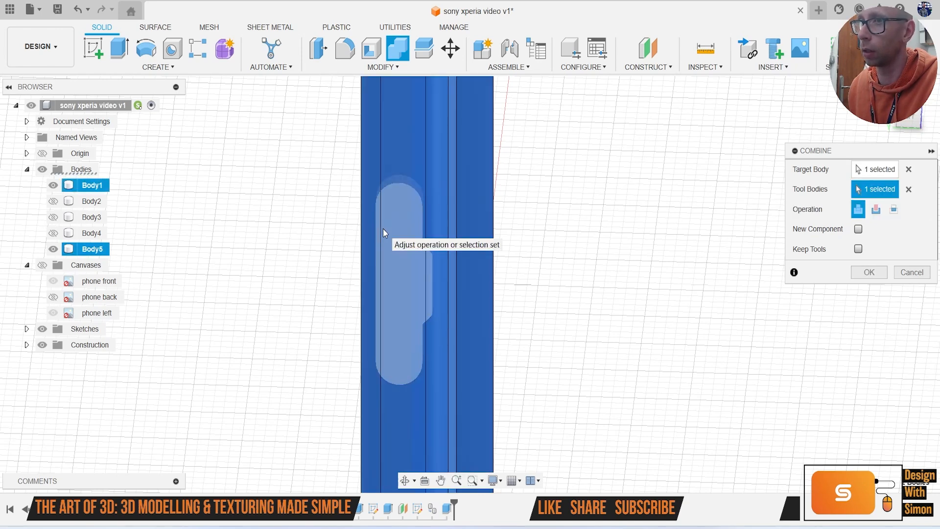
left_click(874, 214)
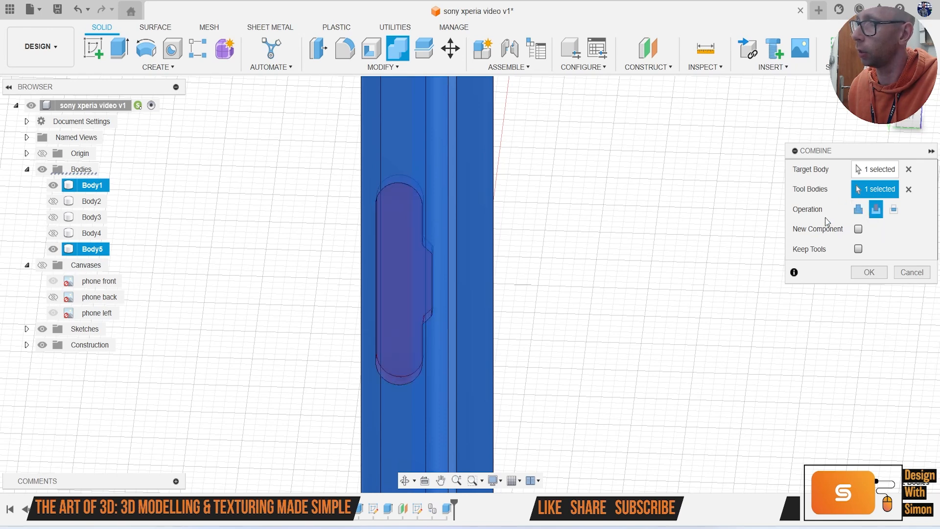
left_click(868, 270)
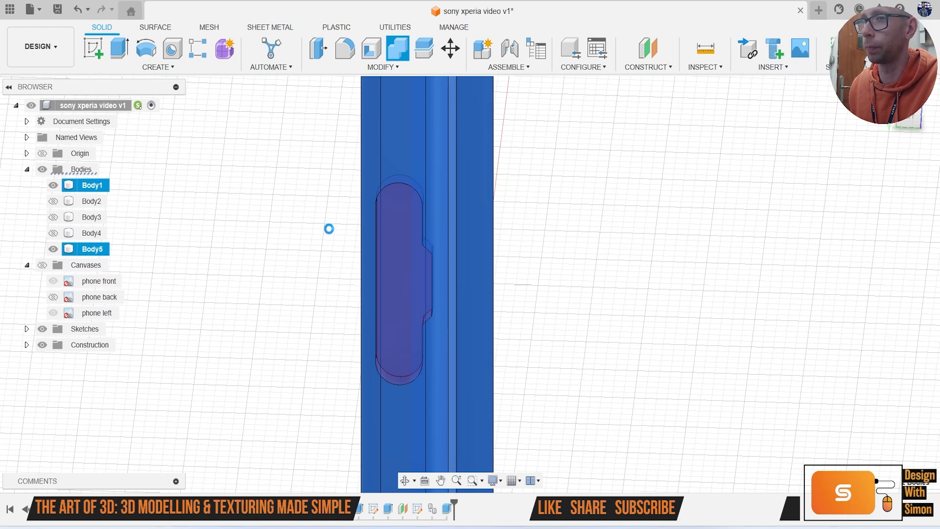
Step: Hide the button body and fillet the outer edge of the button pocket in Body5 with a 0.2 mm radius
left_click(54, 186)
middle_click_drag(470, 283, 754, 139, "shift")
scroll(434, 307, "up", 4)
scroll(451, 221, "down", 1)
key("f")
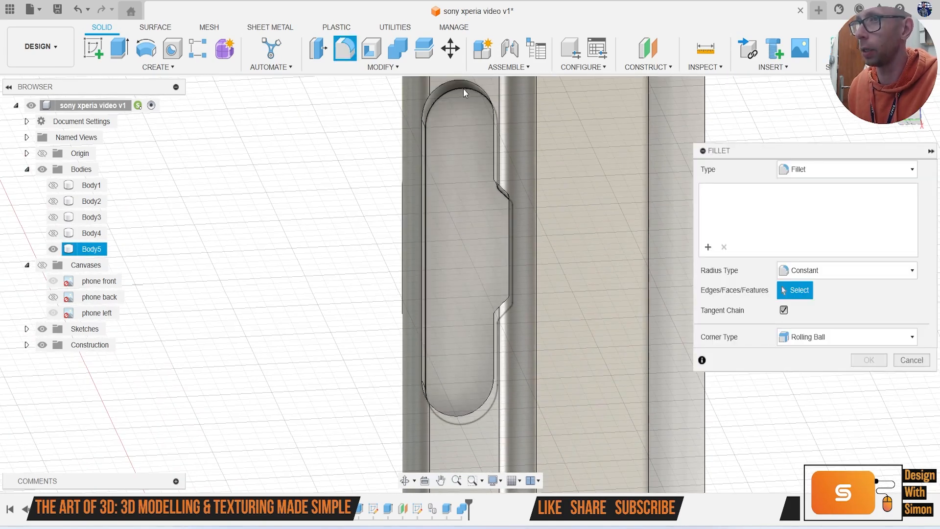
left_click(462, 81)
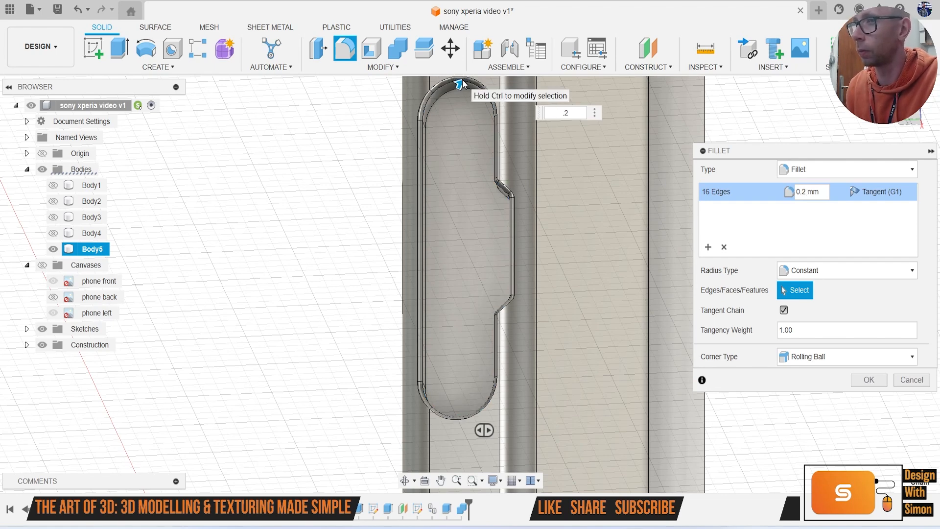
key("Return")
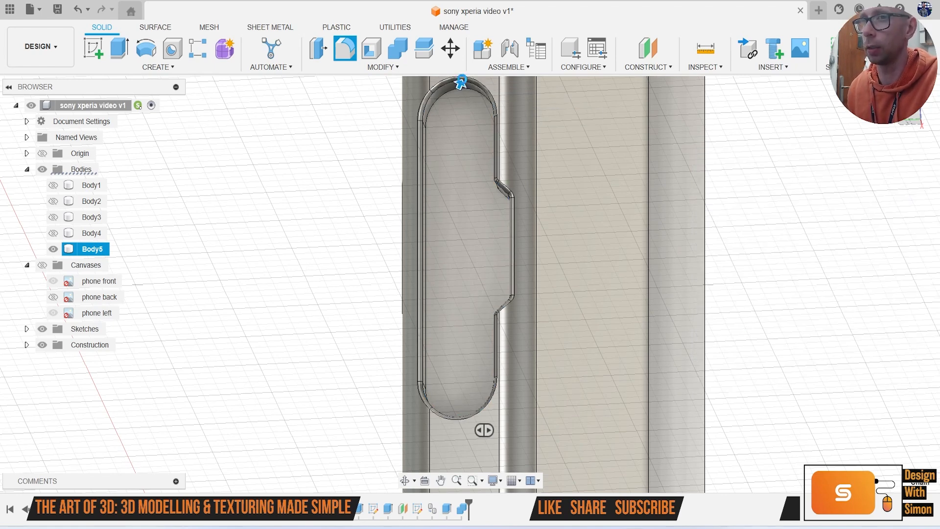
Step: Show the button body again and fillet the edges around its outer faces
left_click(53, 185)
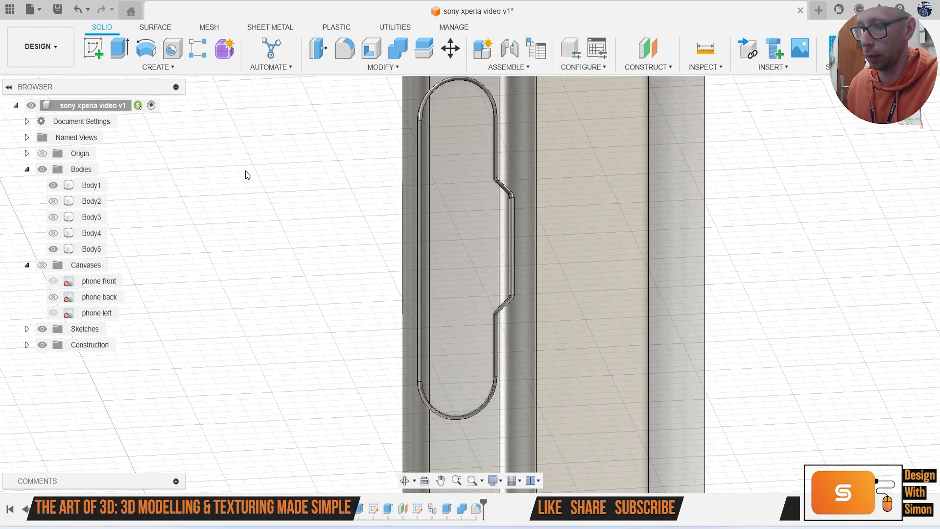
key("f")
left_click(463, 234)
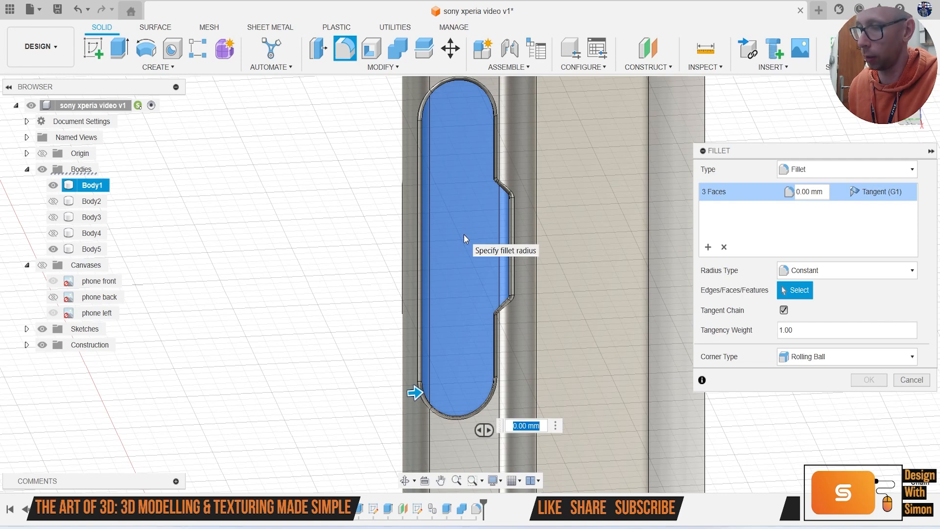
key("Escape")
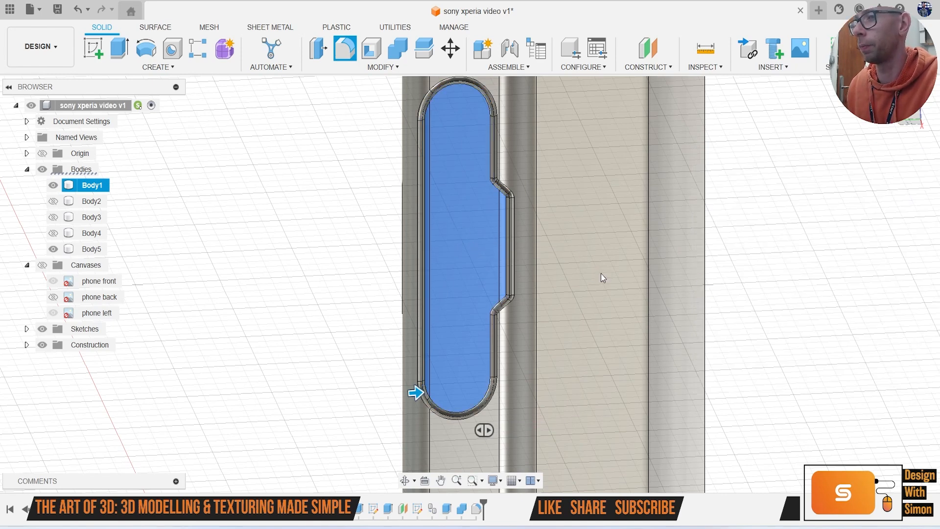
Step: Hide Body5 and Body1
scroll(600, 273, "down", 6)
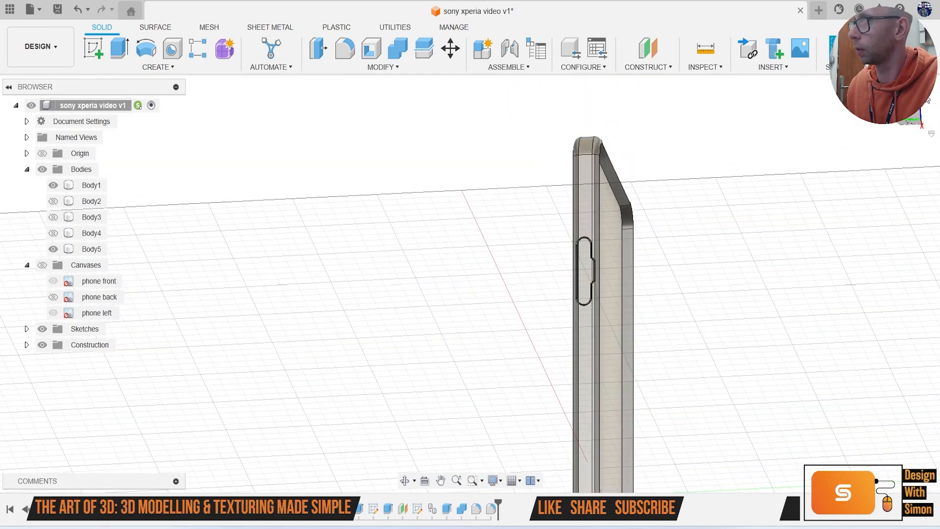
mouse_move(470, 285)
middle_mouse_down("shift")
mouse_move(377, 284)
mouse_move(363, 272)
middle_mouse_up("shift")
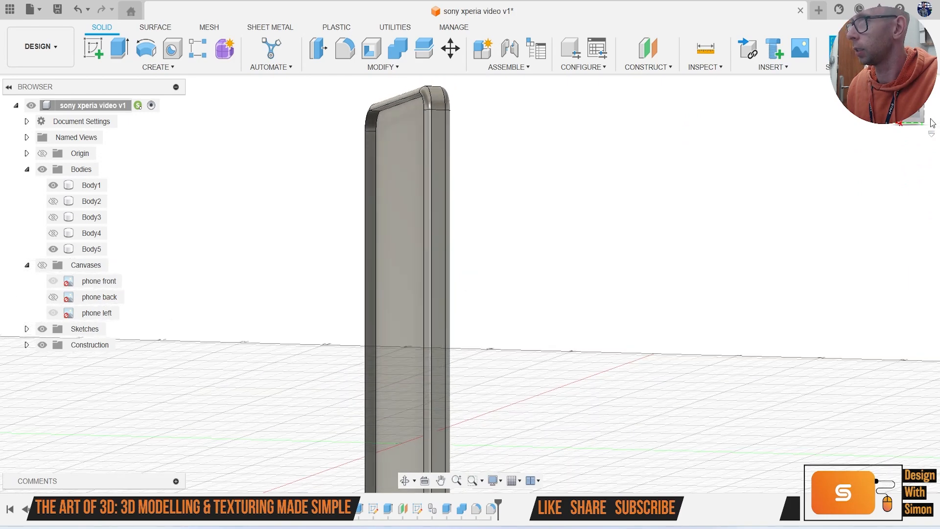
left_click(914, 118)
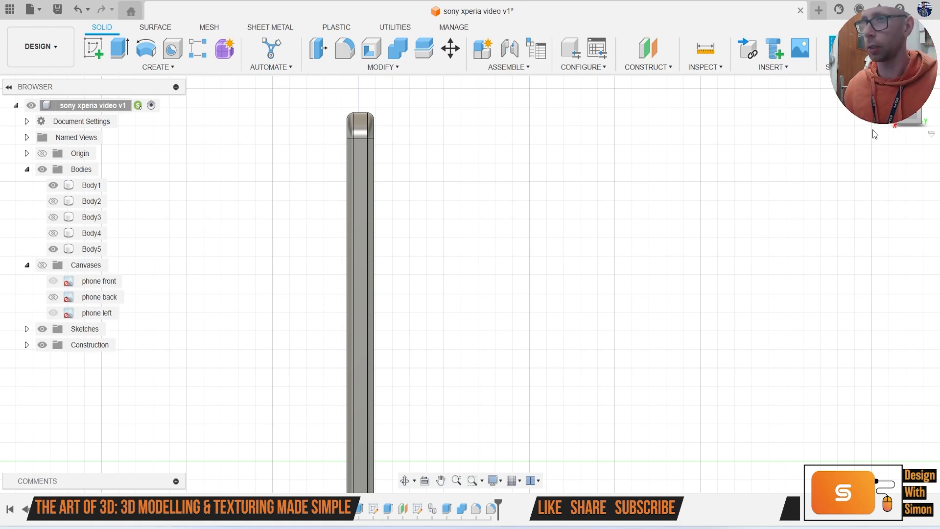
left_click(889, 110)
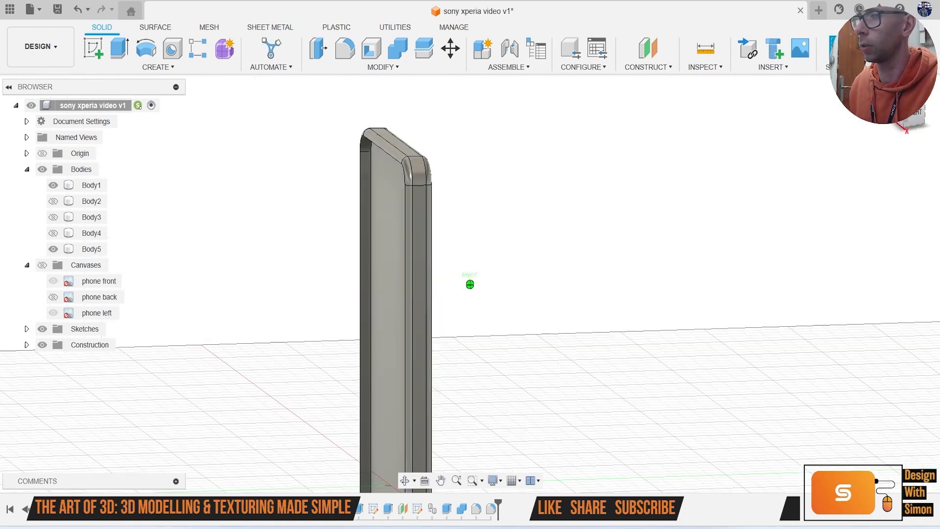
mouse_move(470, 284)
middle_mouse_down("shift")
mouse_move(572, 301)
mouse_move(568, 326)
mouse_move(470, 290)
middle_mouse_up("shift")
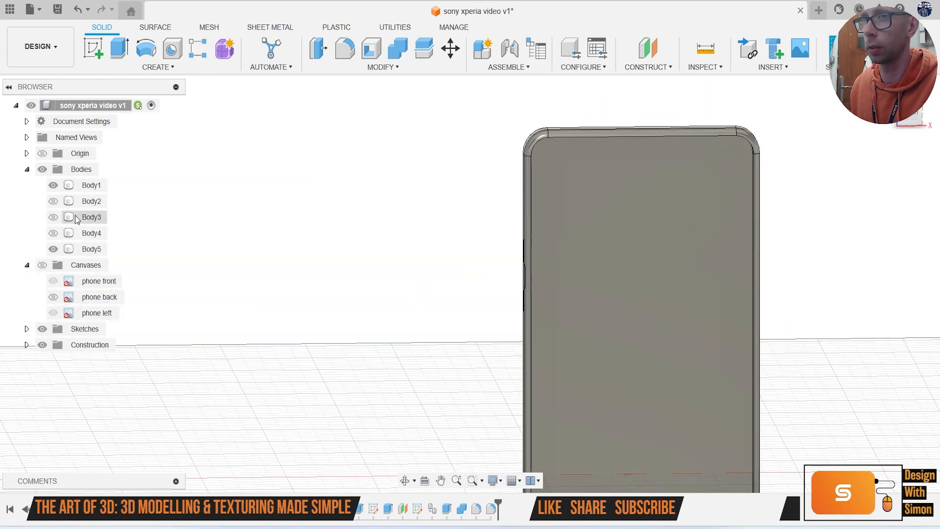
left_click(53, 248)
left_click(53, 185)
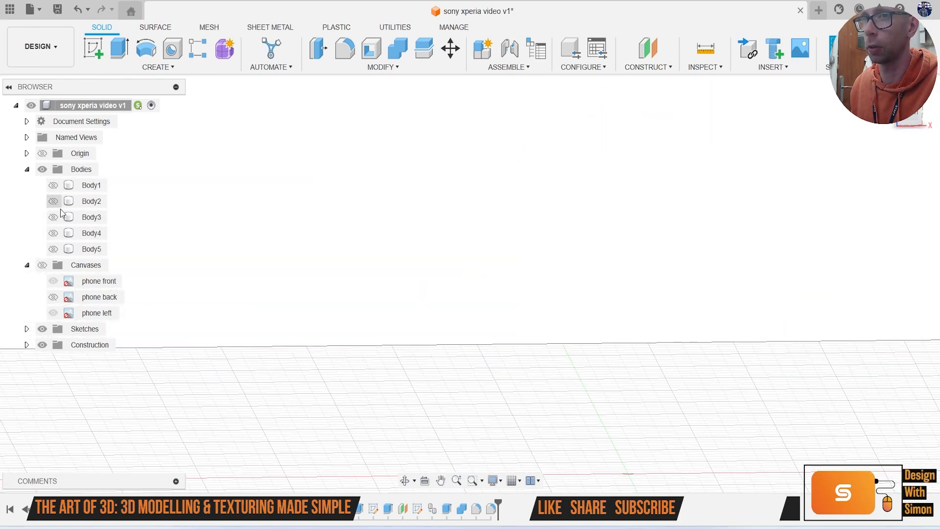
Step: Display only the phone left canvas and inspect the side profile it shows
left_click(54, 297)
left_click(54, 313)
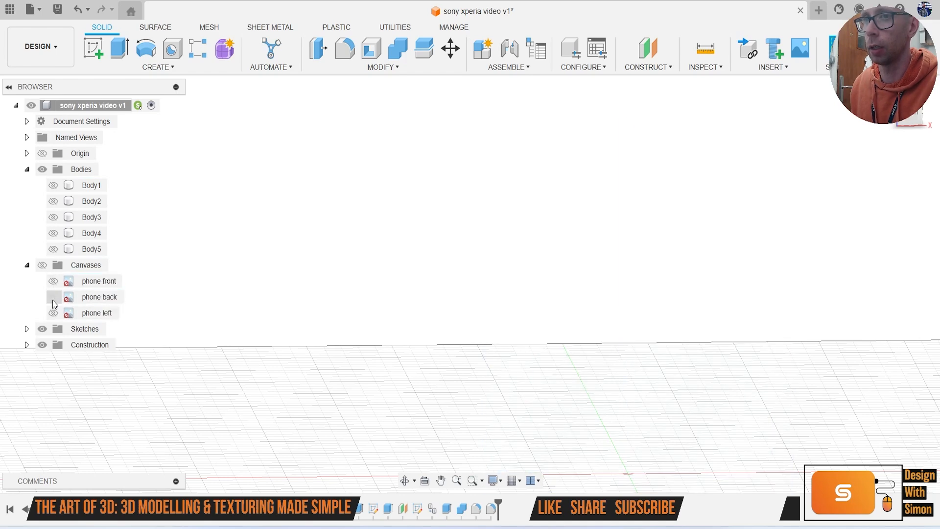
left_click(54, 296)
left_click(54, 313)
scroll(323, 330, "down", 2)
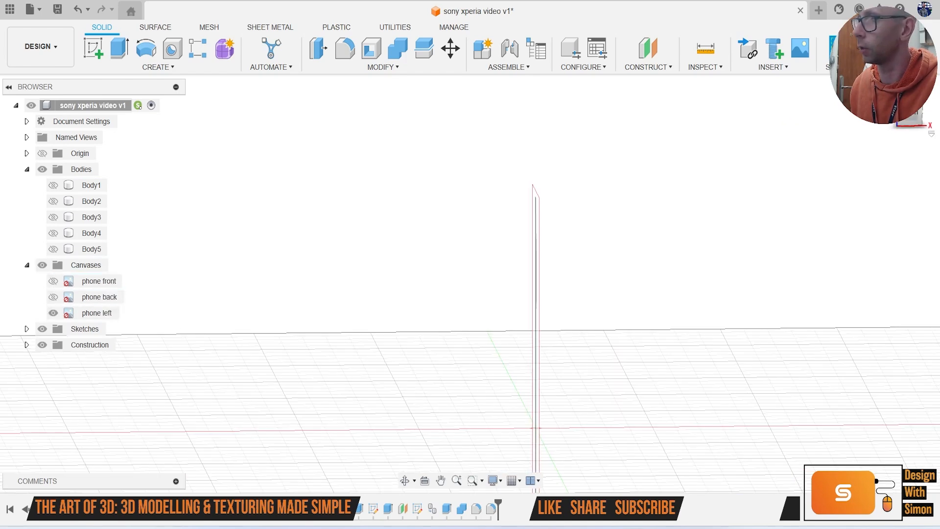
mouse_move(909, 108)
left_mouse_down()
mouse_move(869, 119)
mouse_move(867, 102)
mouse_move(860, 114)
left_mouse_up()
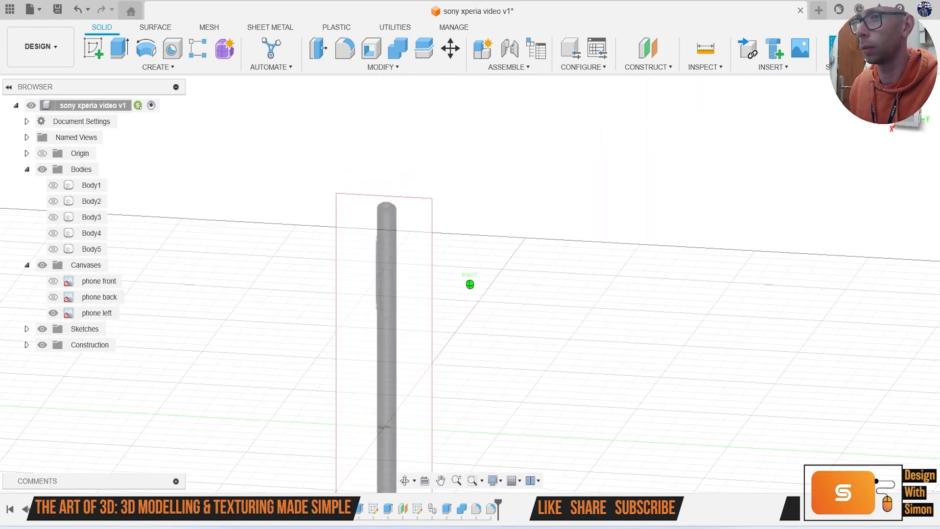
Step: Hide the phone left canvas and show Body5 again
left_click(53, 313)
left_click(53, 185)
left_click(53, 186)
left_click(53, 249)
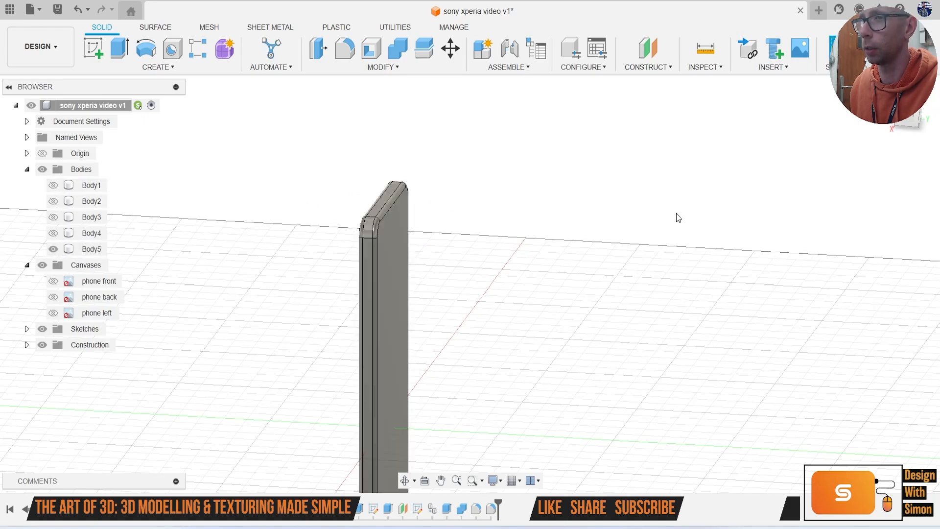
mouse_move(470, 284)
middle_mouse_down("shift")
mouse_move(455, 285)
mouse_move(866, 151)
mouse_move(755, 280)
middle_mouse_up("shift")
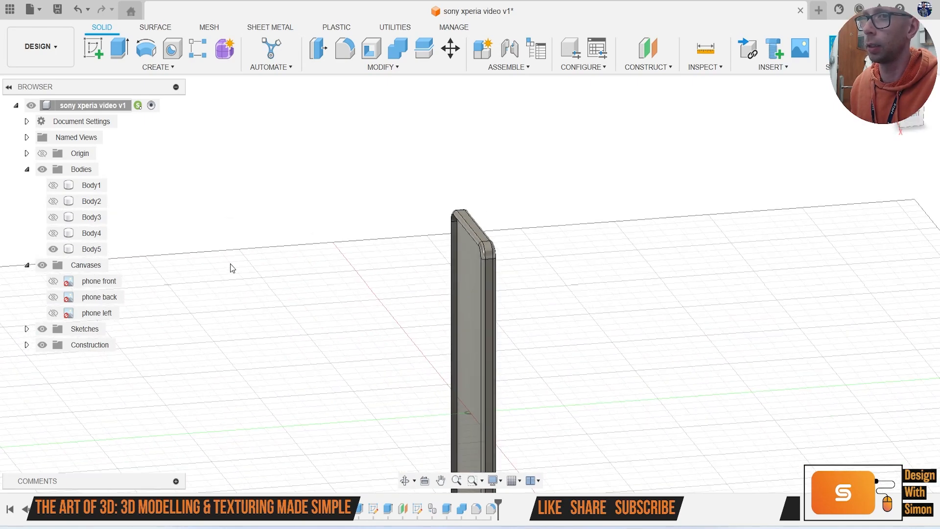
Step: Duplicate Body5 in place without moving it and hide the copy
left_click(100, 250)
key("ctrl+c")
key("ctrl+v")
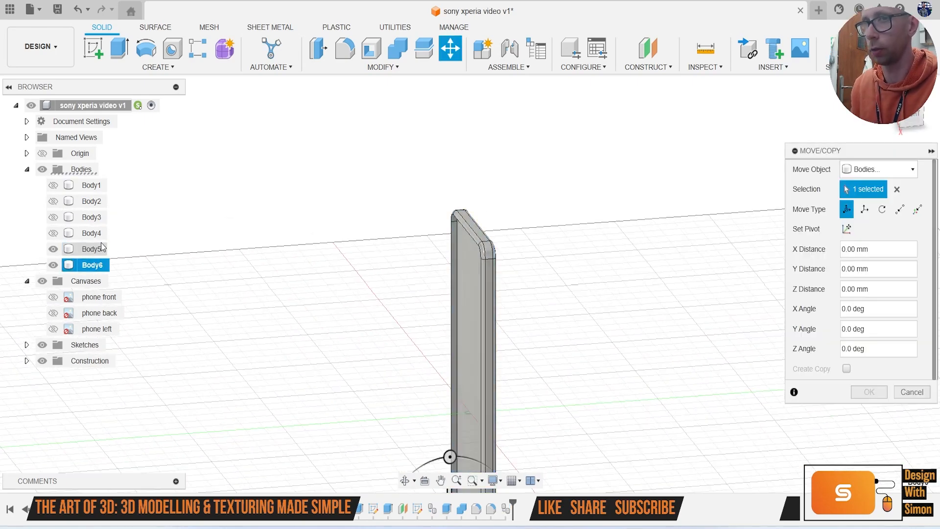
key("Return")
left_click(53, 265)
Step: Create a construction plane offset from the YZ origin plane, beyond the phone's side opposite the side button
left_click(651, 58)
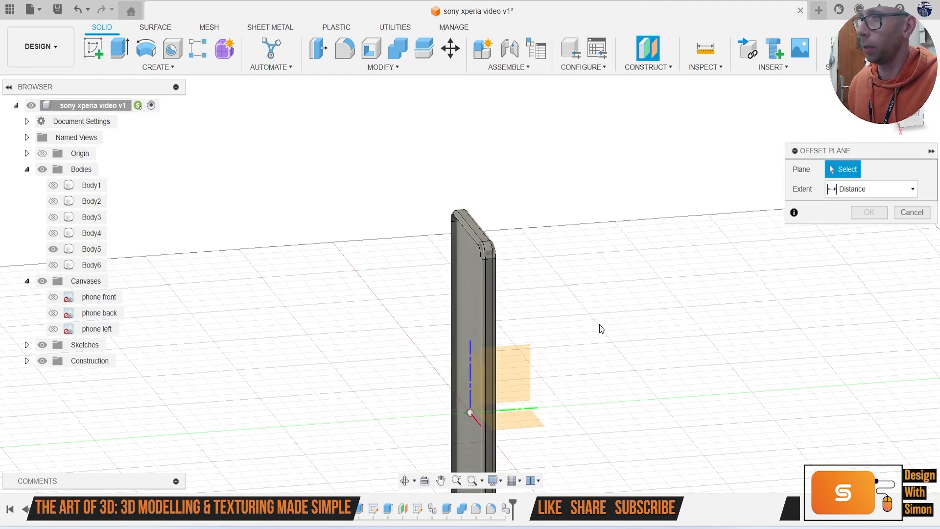
left_click(504, 394)
middle_click_drag(909, 142, 669, 386, "shift")
left_click_drag(546, 378, 657, 390)
left_click(869, 232)
Step: Start a sketch on the new offset plane beside the phone
left_click(99, 50)
left_click(647, 366)
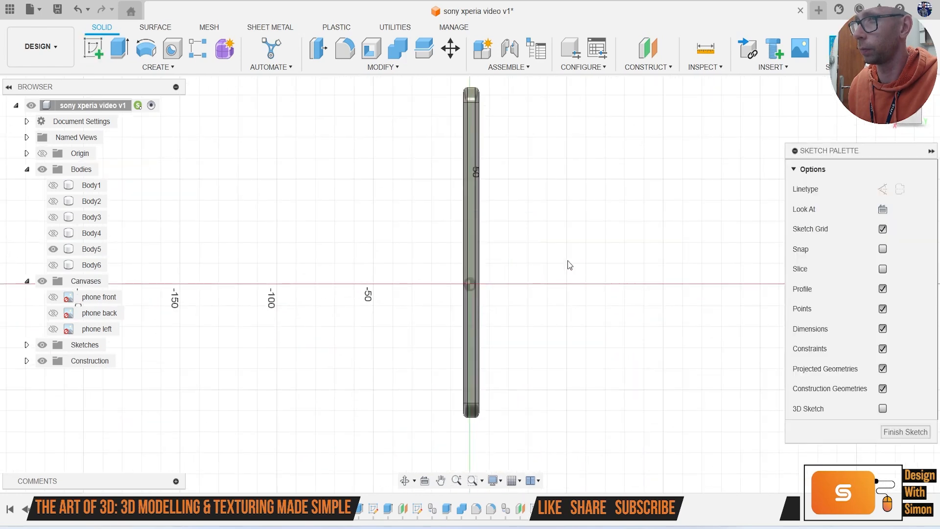
middle_click_drag(568, 261, 574, 310)
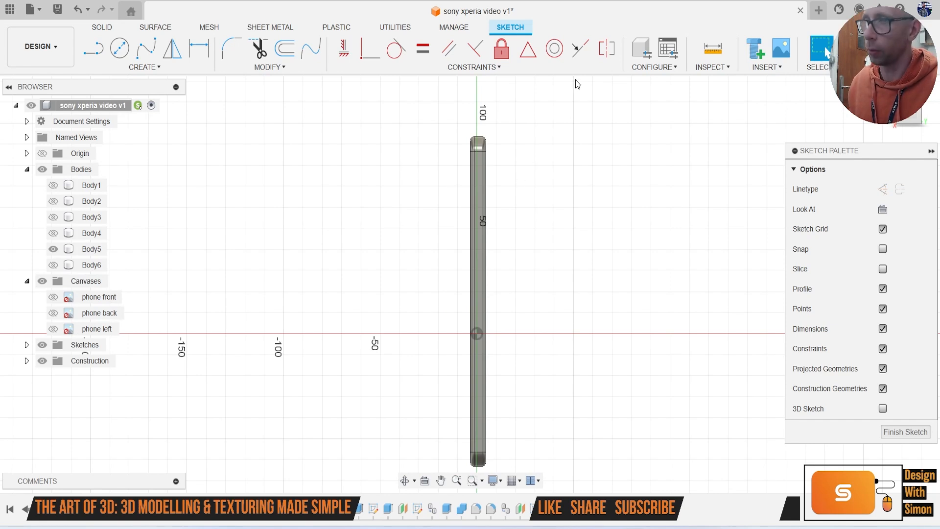
left_click(146, 68)
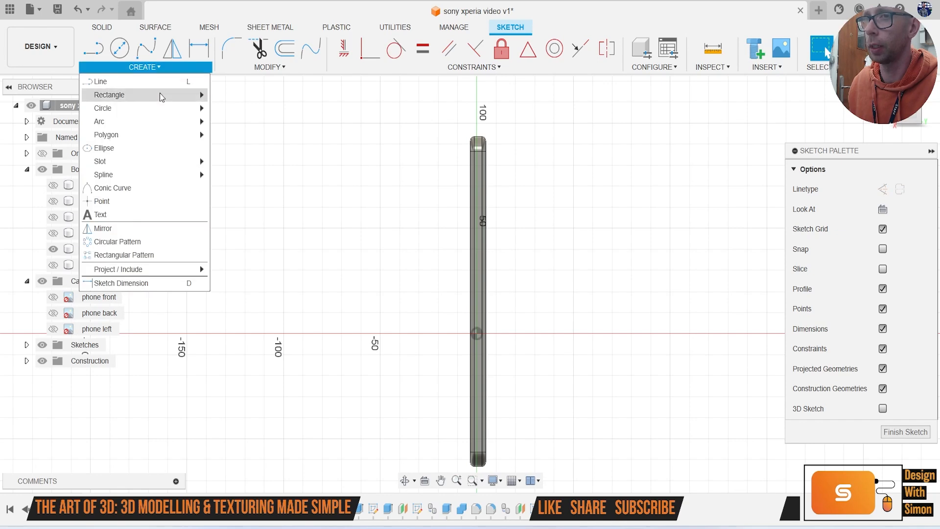
mouse_move(167, 162)
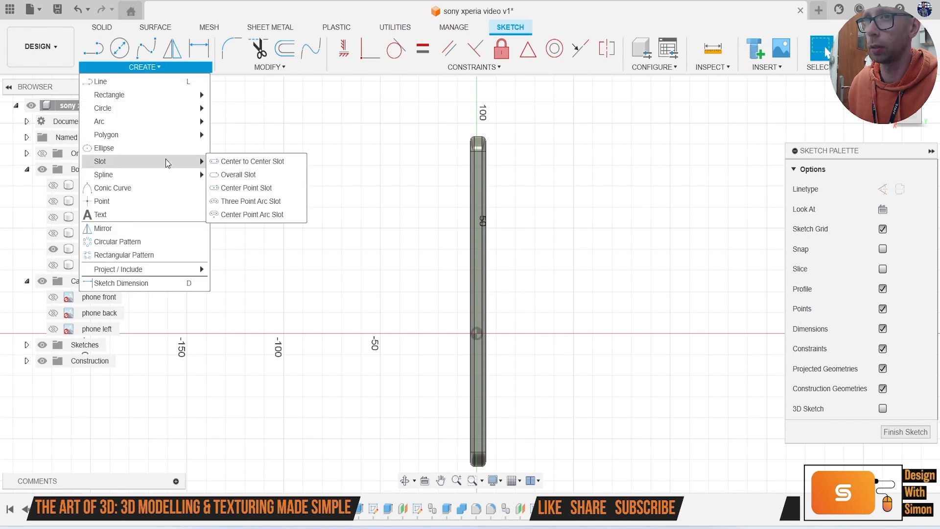
left_click(230, 161)
scroll(499, 201, "up", 5)
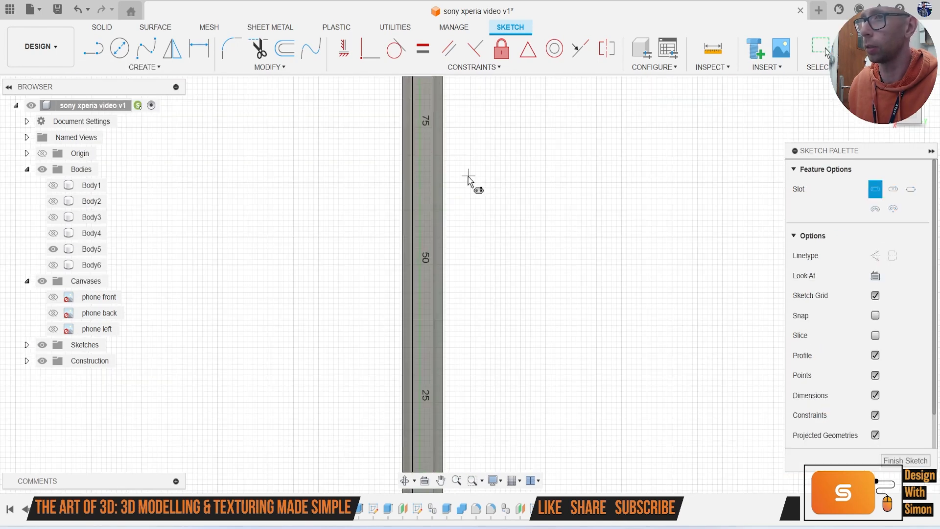
scroll(464, 180, "down", 4)
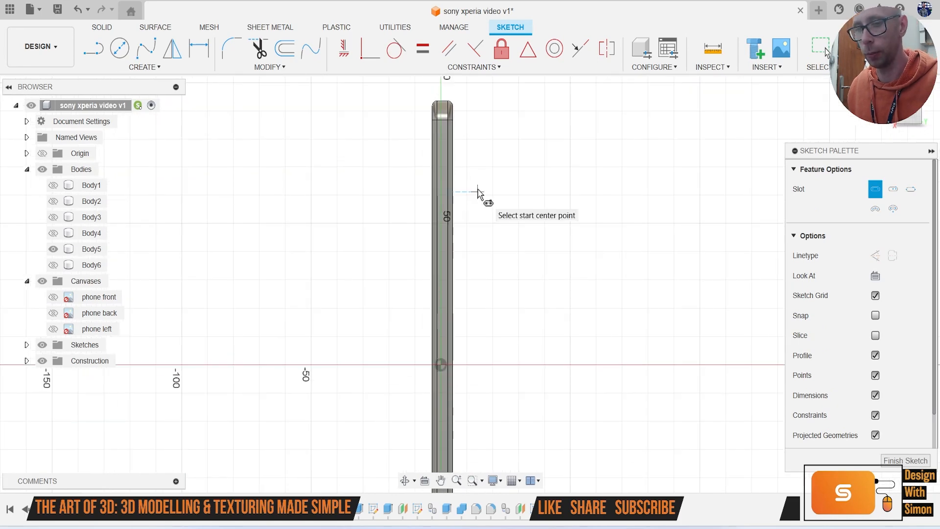
key("Escape")
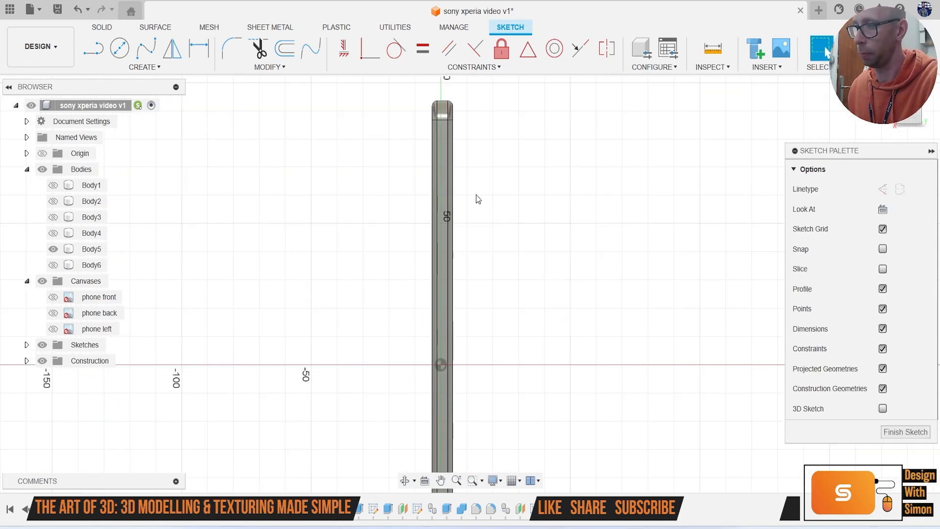
Step: Project the whole of Body5 into the sketch and hide the body
key("p")
left_click(716, 189)
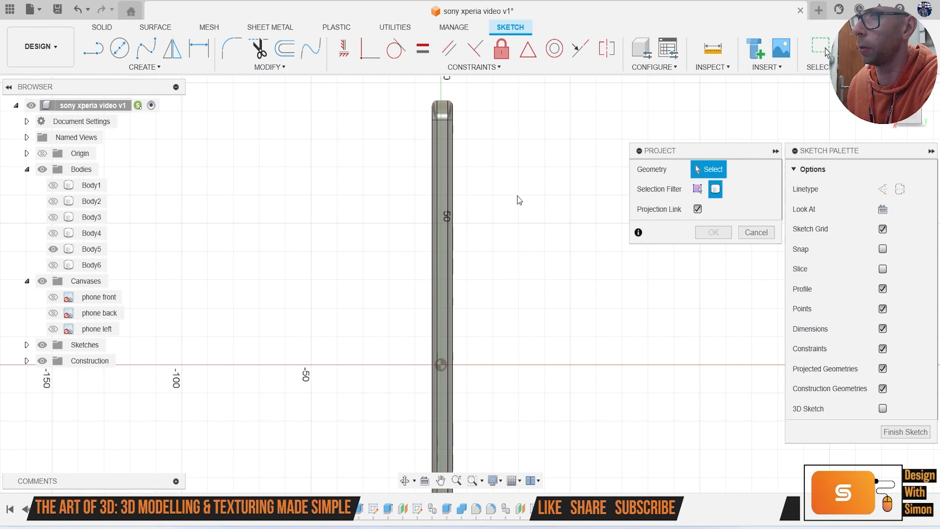
left_click(445, 216)
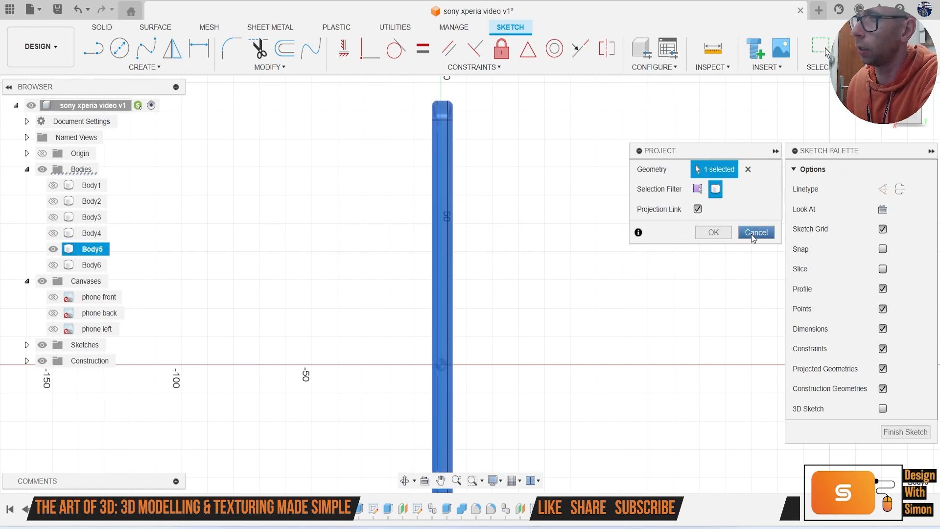
left_click(714, 233)
left_click(52, 249)
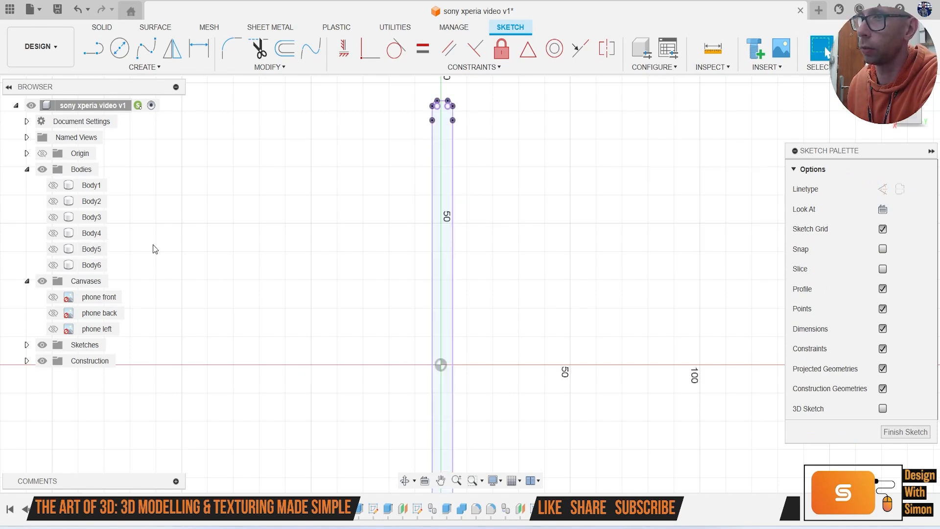
Step: Draw a vertical center-to-center slot in the upper half of the projected phone side
scroll(572, 313, "down", 2)
scroll(571, 321, "down", 1)
scroll(569, 325, "up", 2)
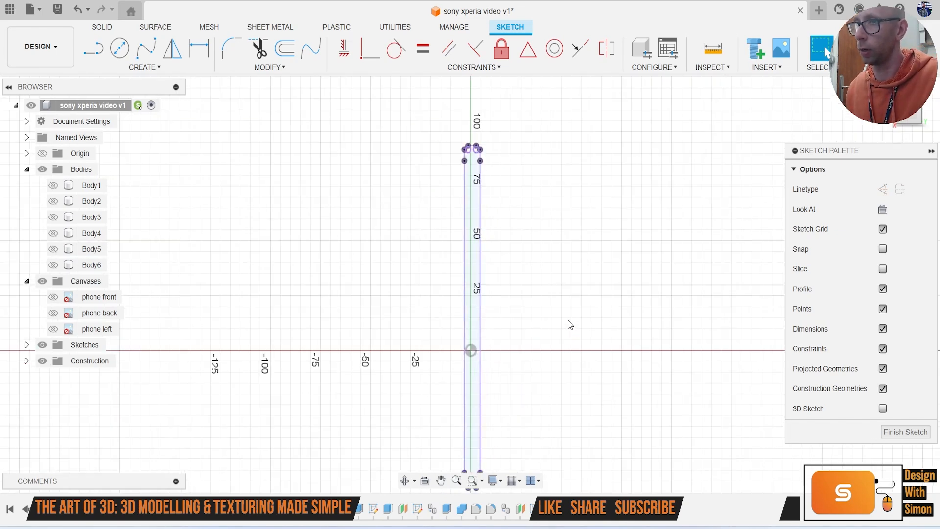
left_click(149, 68)
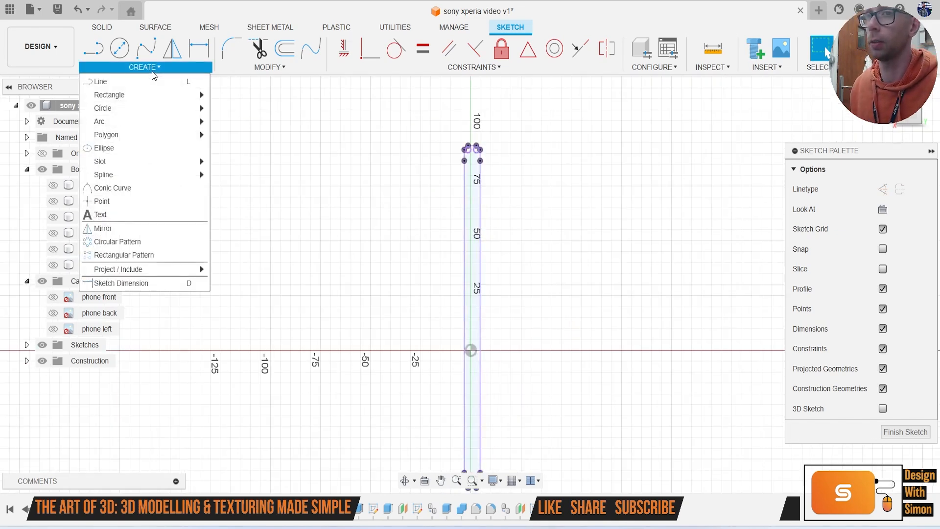
mouse_move(151, 161)
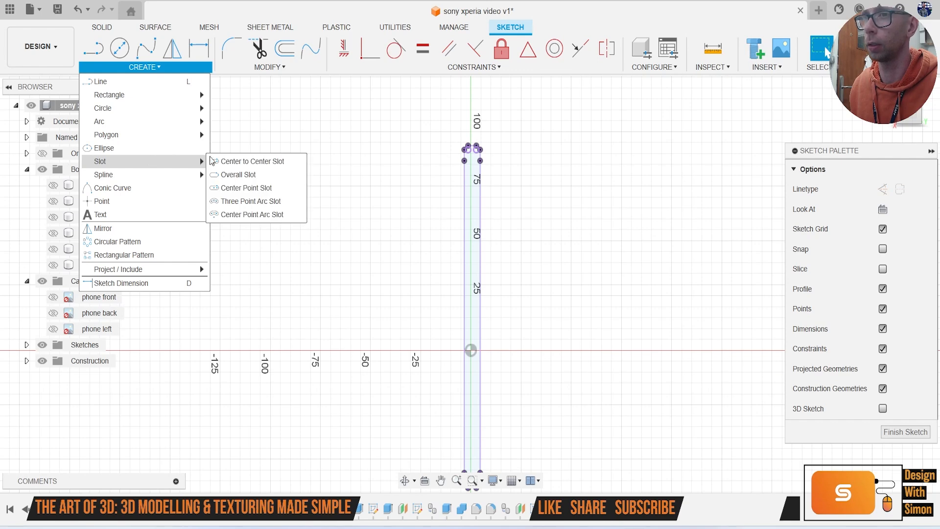
left_click(240, 158)
scroll(440, 188, "up", 2)
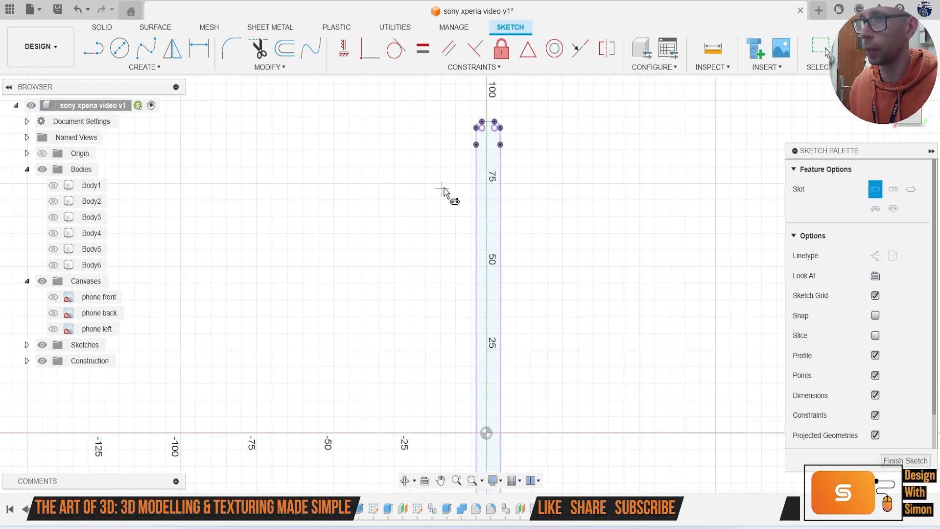
scroll(491, 125, "up", 2)
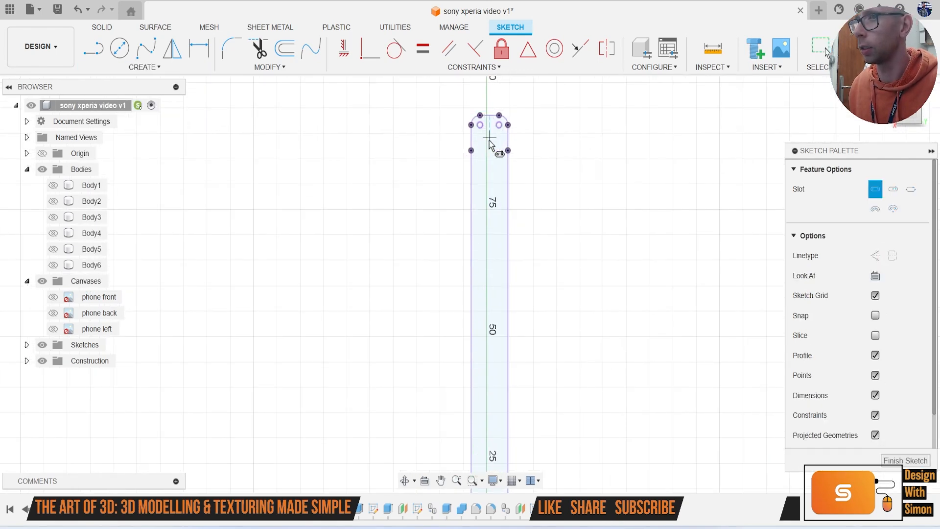
left_click(490, 232)
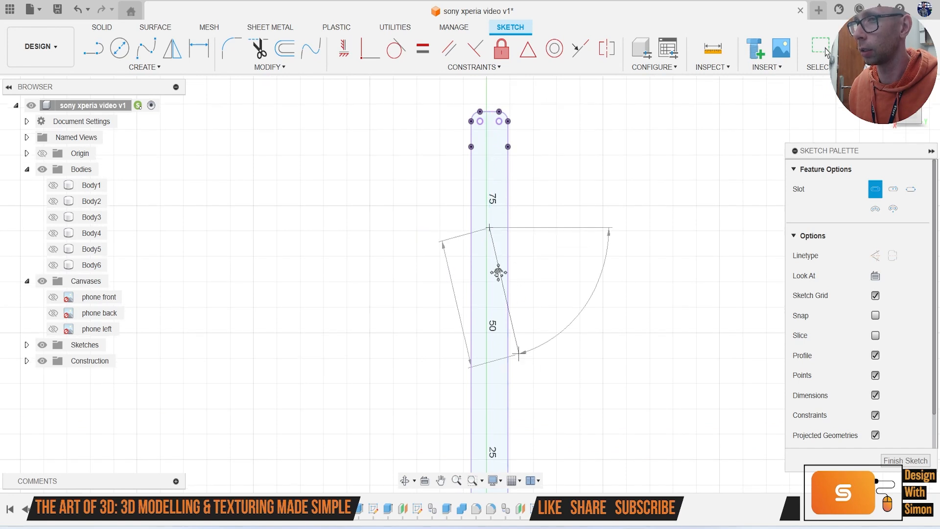
middle_click_drag(493, 370, 471, 275)
left_click(468, 280)
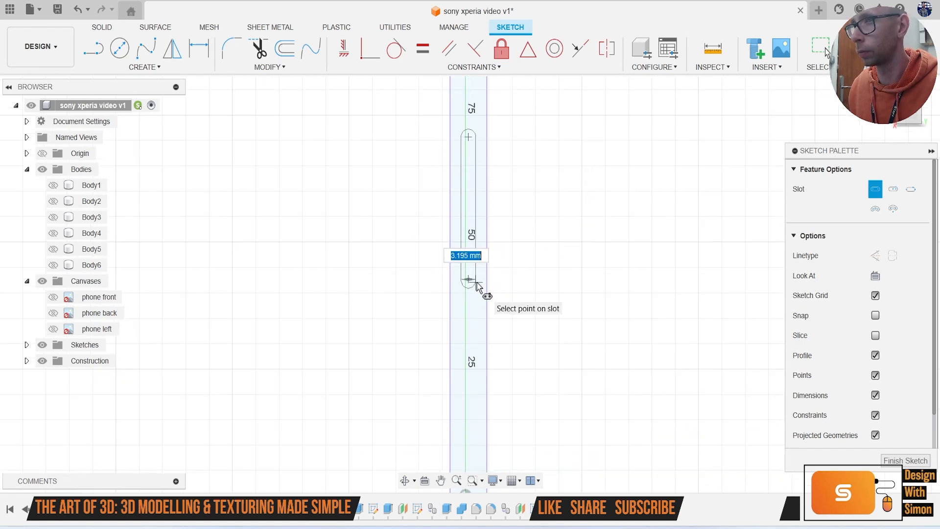
left_click(478, 286)
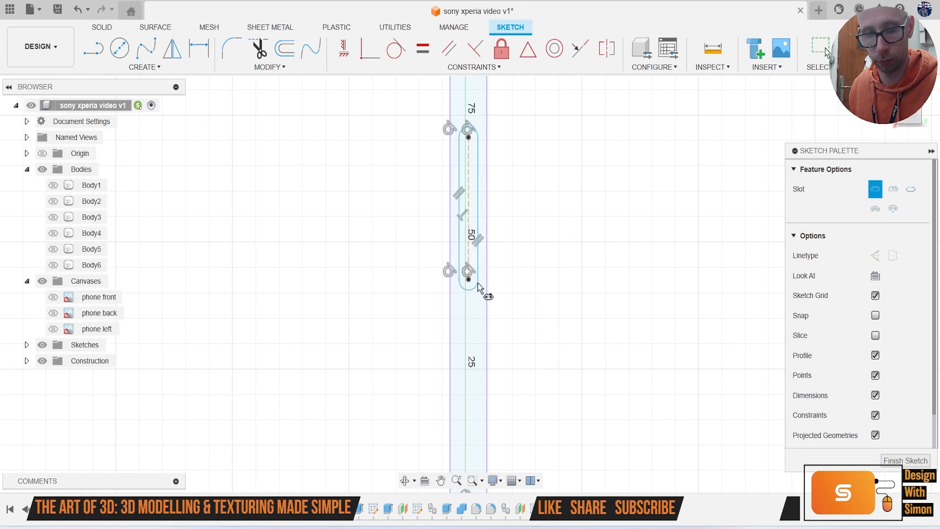
Step: Draw a second, slightly wider vertical center-to-center slot below the first, ending near the sketch origin
scroll(491, 313, "down", 4)
scroll(468, 201, "up", 2)
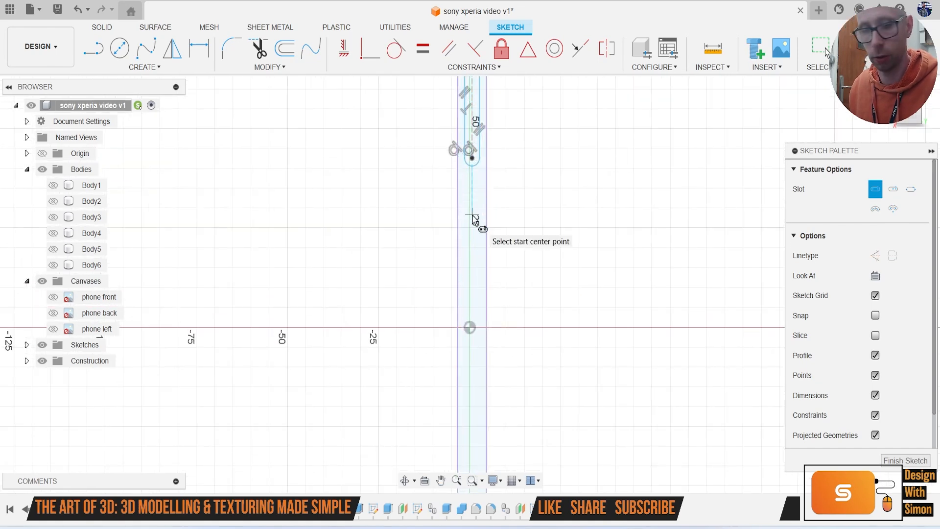
left_click(472, 215)
left_click(469, 325)
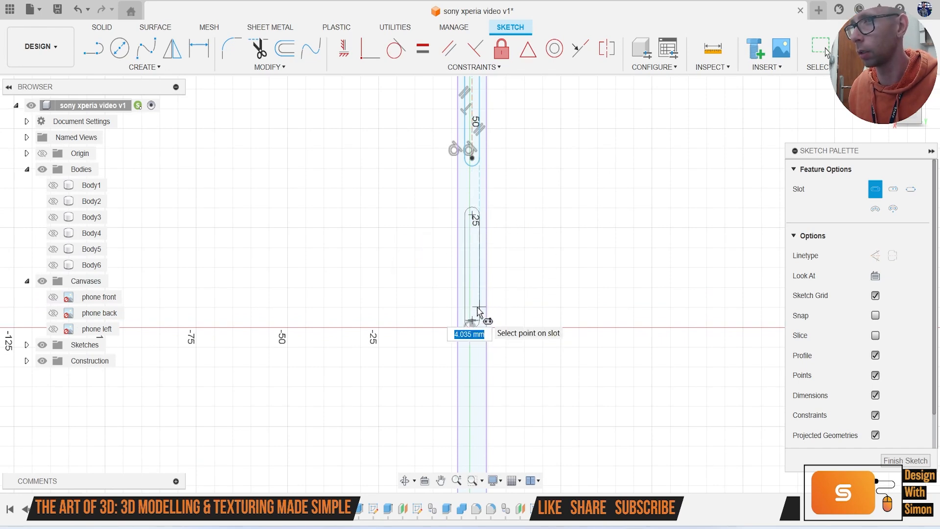
scroll(481, 293, "up", 3)
left_click(483, 275)
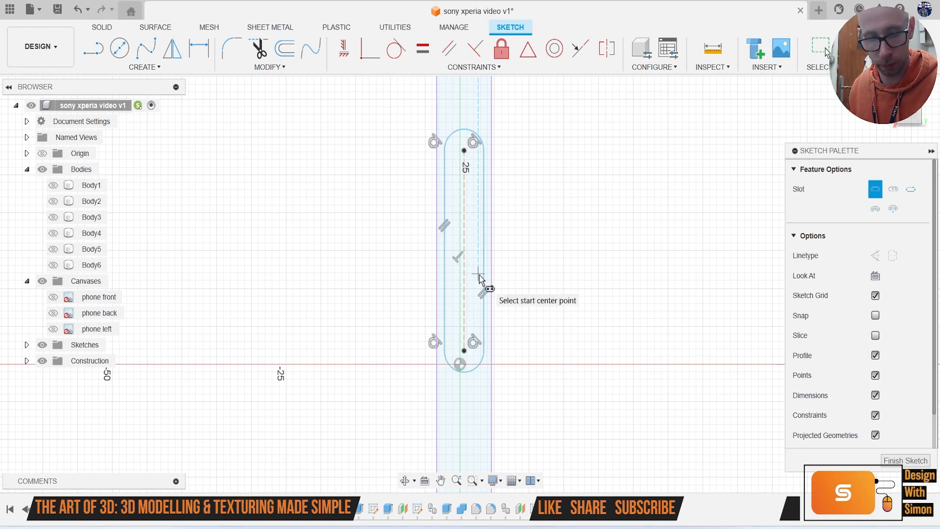
scroll(479, 280, "down", 1)
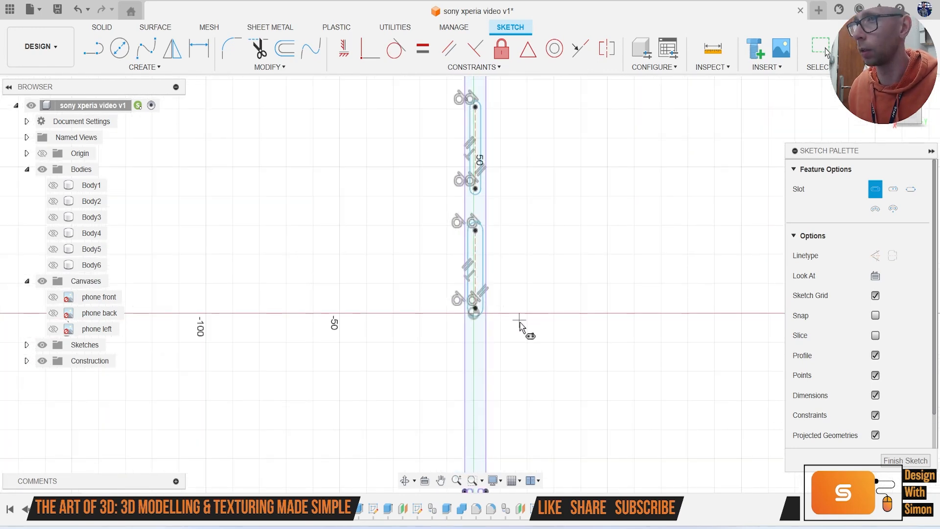
scroll(519, 321, "down", 1)
middle_click_drag(519, 321, 488, 232)
scroll(473, 241, "up", 5)
mouse_move(457, 259)
middle_mouse_down()
mouse_move(434, 139)
mouse_move(434, 197)
middle_mouse_up()
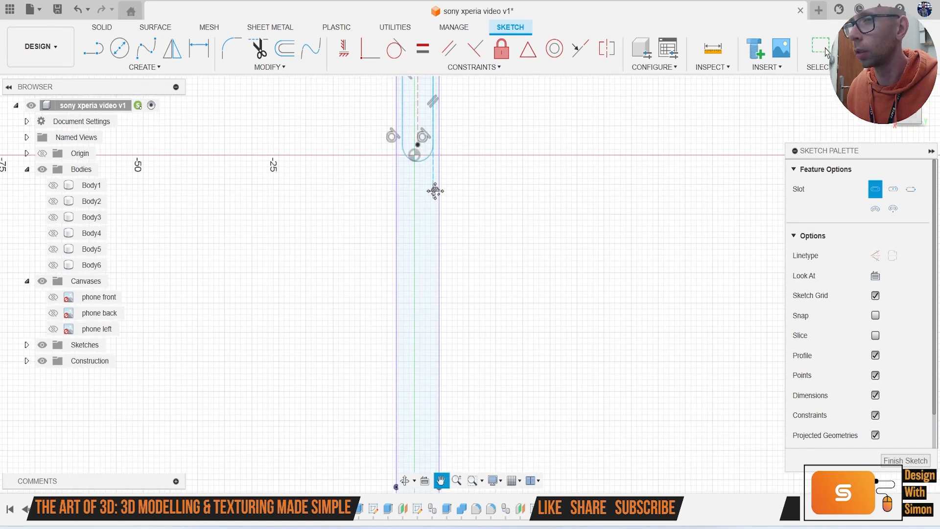
left_click(417, 259)
left_click(406, 327)
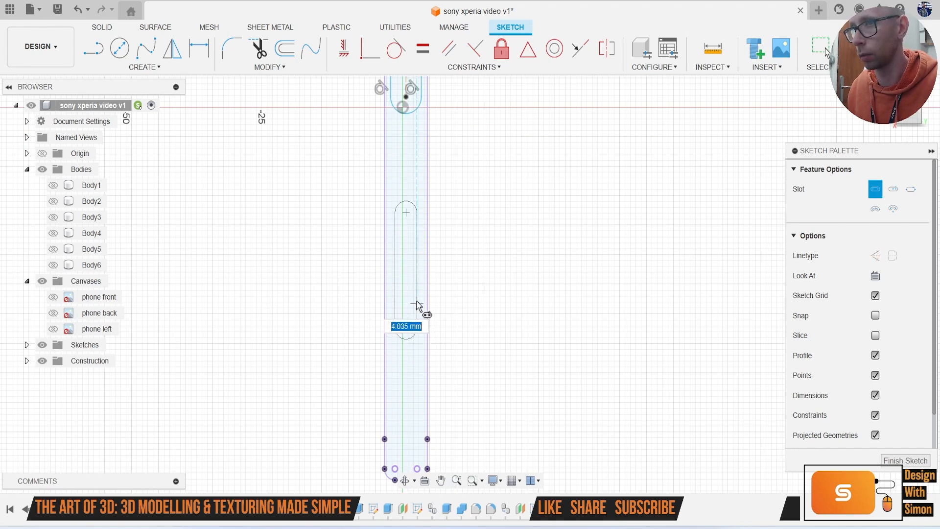
key("Escape")
key("Escape")
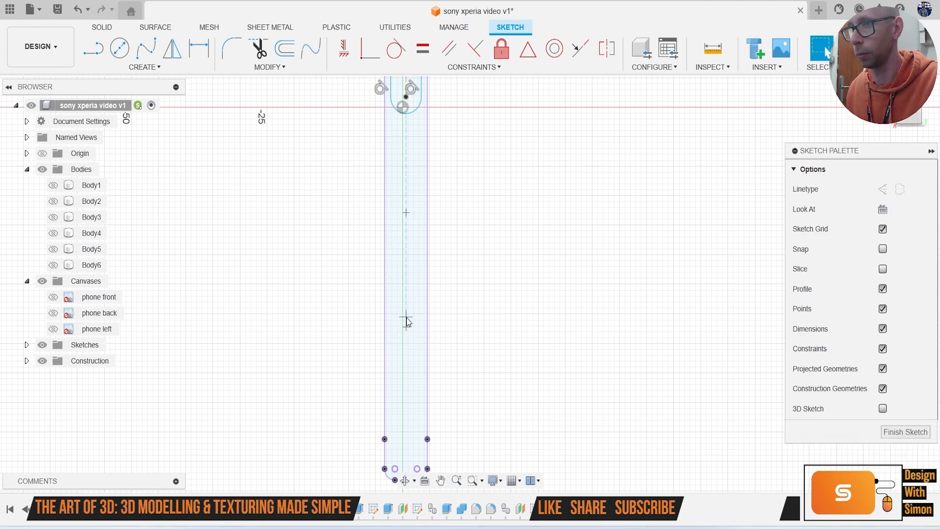
Step: Restart the center-to-center slot command for a third slot below the second one
right_click(546, 230)
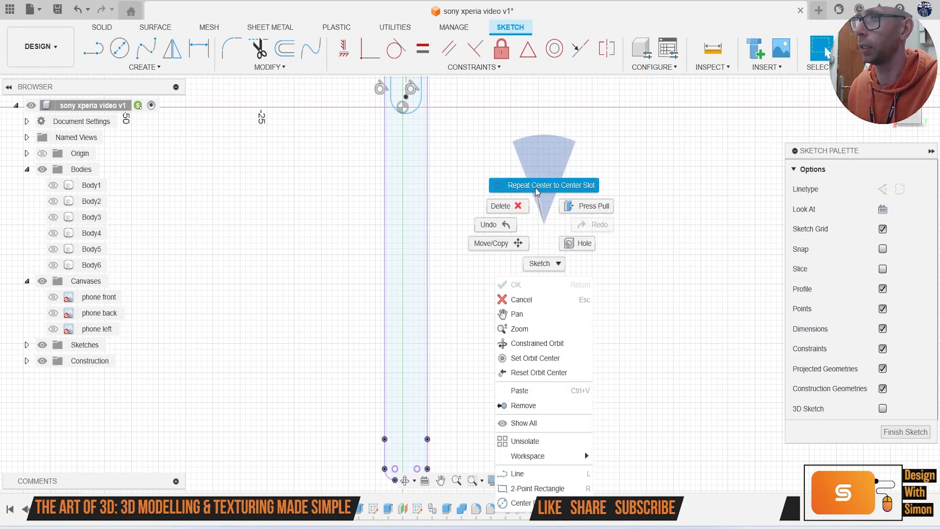
Step: Sketch a third centre-to-centre slot about 5 mm wide below the existing slots along the phone's side strip and finish the sketch
left_click(520, 186)
left_click(406, 221)
left_click(406, 278)
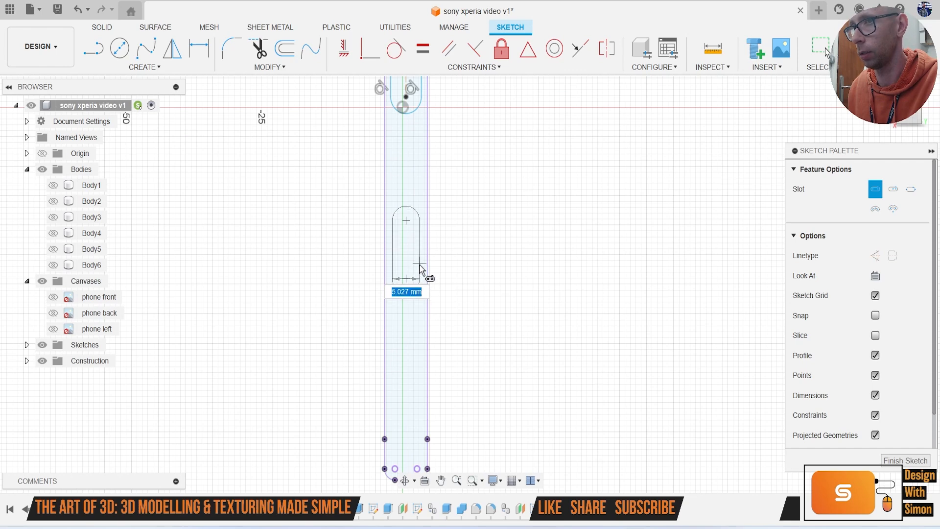
left_click(421, 269)
scroll(422, 267, "down", 3)
scroll(433, 240, "down", 2)
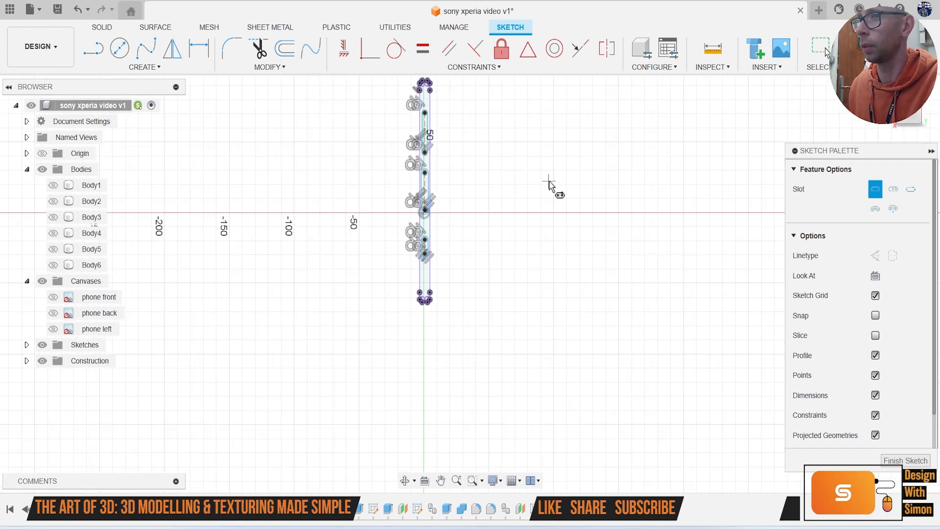
left_click(826, 52)
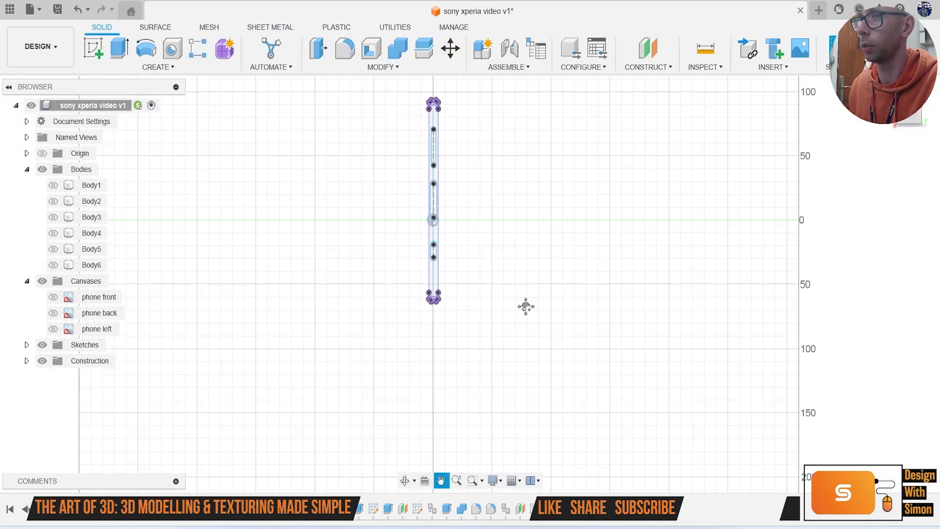
Step: Start an extrusion with the three slot profiles selected and show Body6
key("e")
scroll(495, 187, "up", 3)
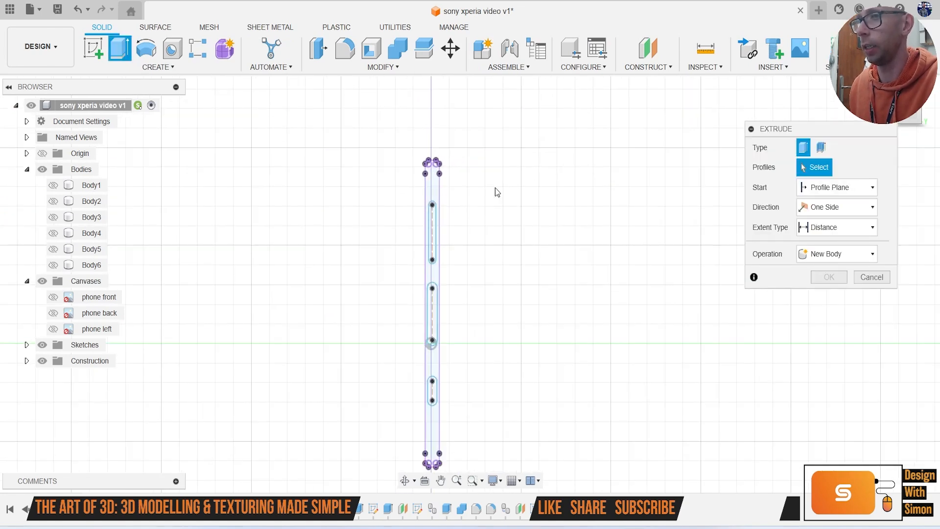
left_click(404, 237)
middle_click_drag(441, 256, 433, 212)
left_click(397, 312)
left_click(404, 417)
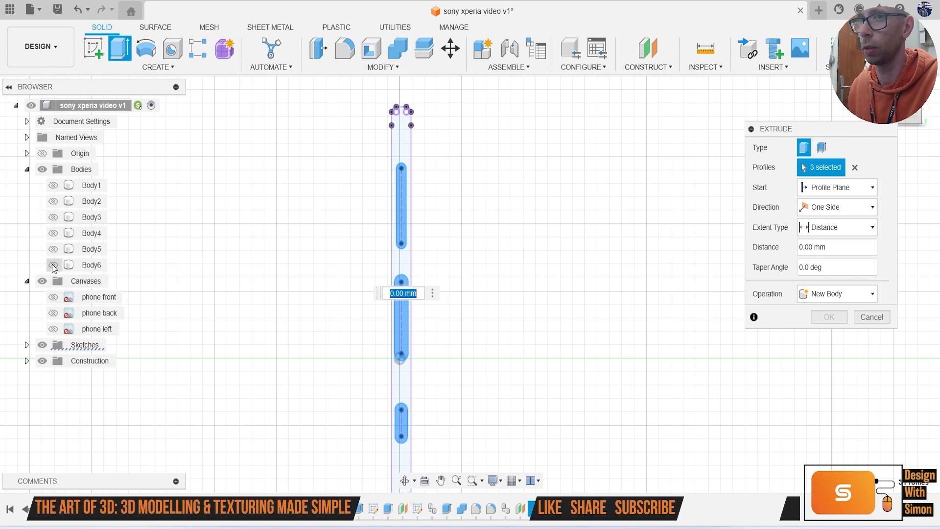
left_click(53, 265)
Step: Extrude the three slot profiles just into the phone's side edge using the Intersect operation
middle_click_drag(470, 281, 493, 382, "shift")
left_click_drag(450, 384, 365, 348)
left_click(845, 295)
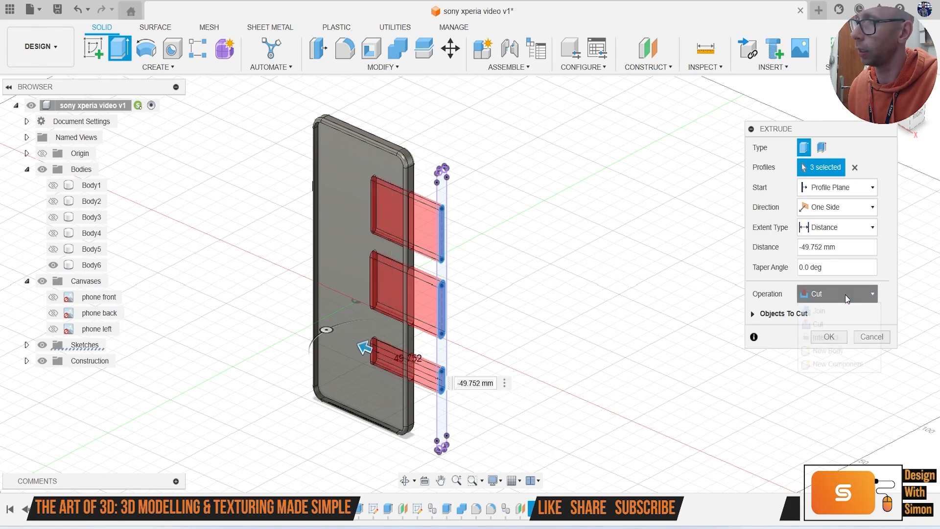
left_click(835, 337)
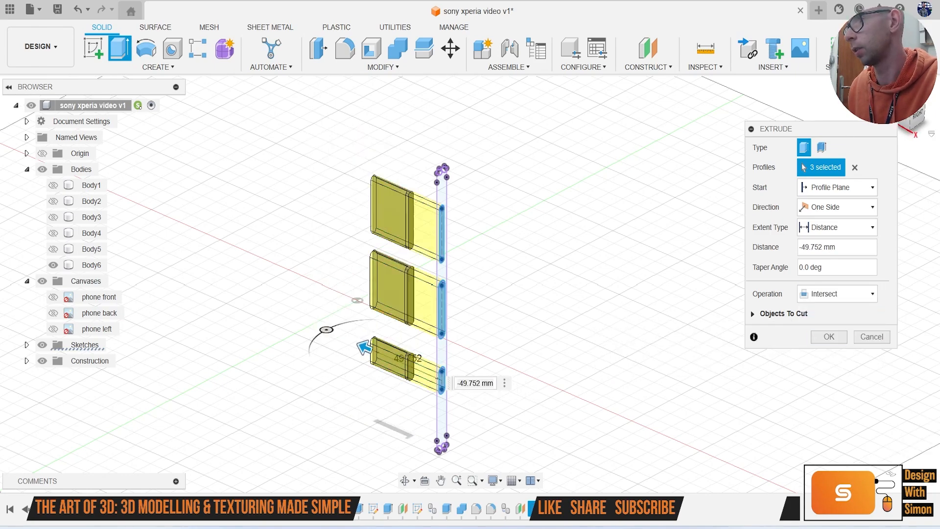
left_click(890, 127)
scroll(412, 380, "up", 8)
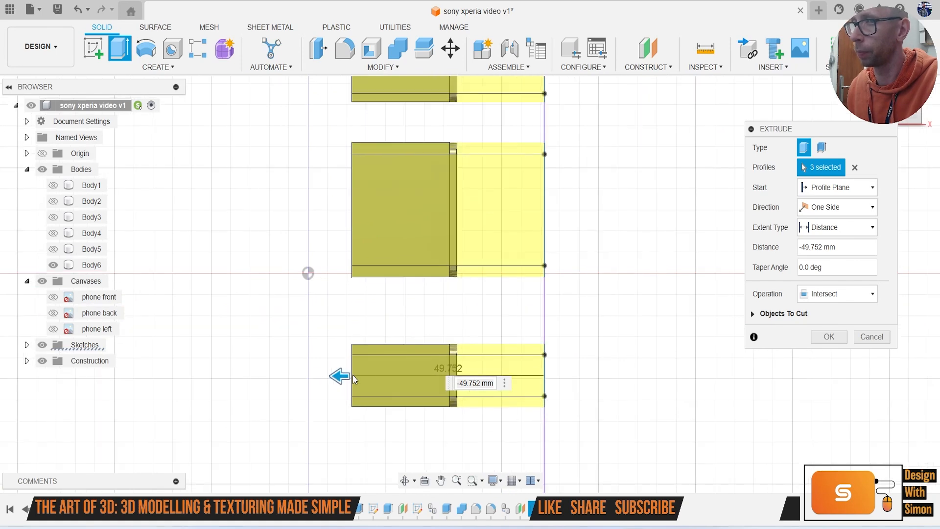
left_click_drag(341, 377, 470, 350)
scroll(443, 378, "up", 5)
key("Return")
scroll(705, 298, "down", 6)
middle_click_drag(470, 281, 626, 376, "shift")
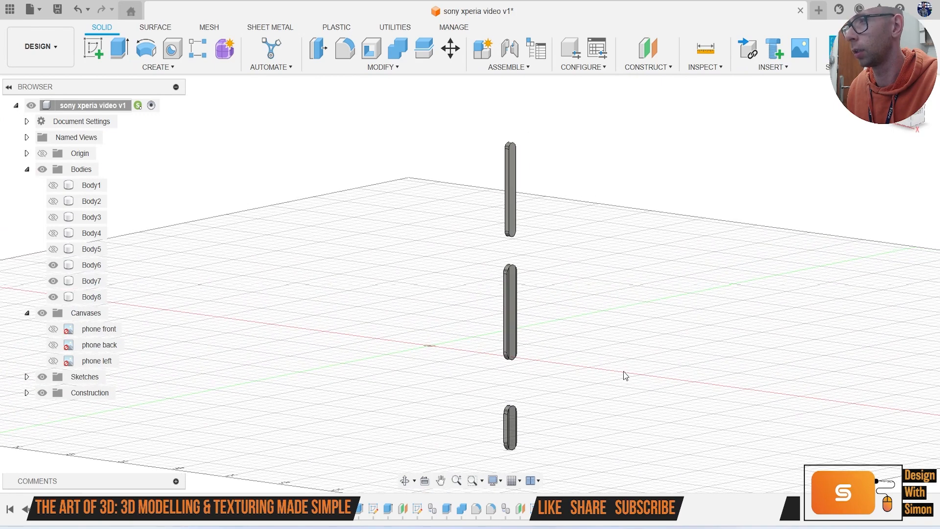
Step: Show Body5 and cut Body6, Body7 and Body8 out of it with Combine, keeping the tool bodies
left_click(58, 186)
left_click(55, 186)
left_click(54, 249)
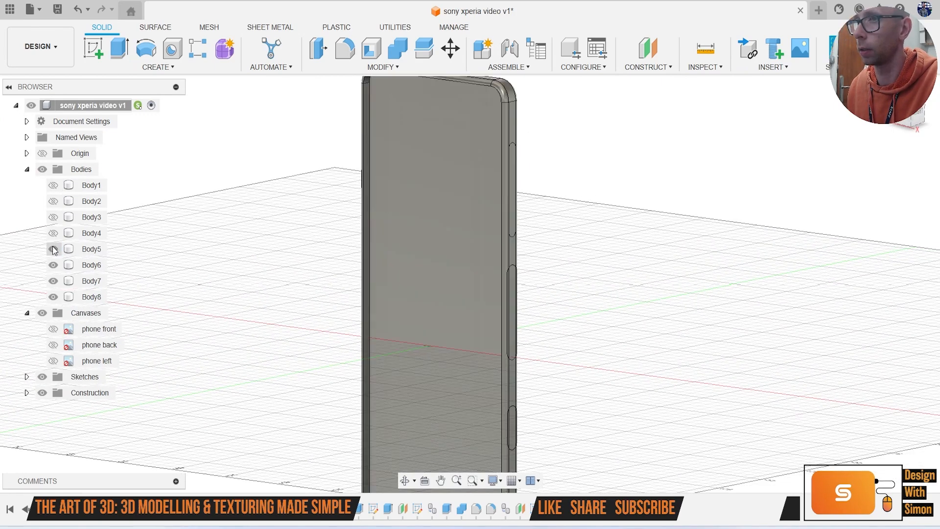
left_click(428, 54)
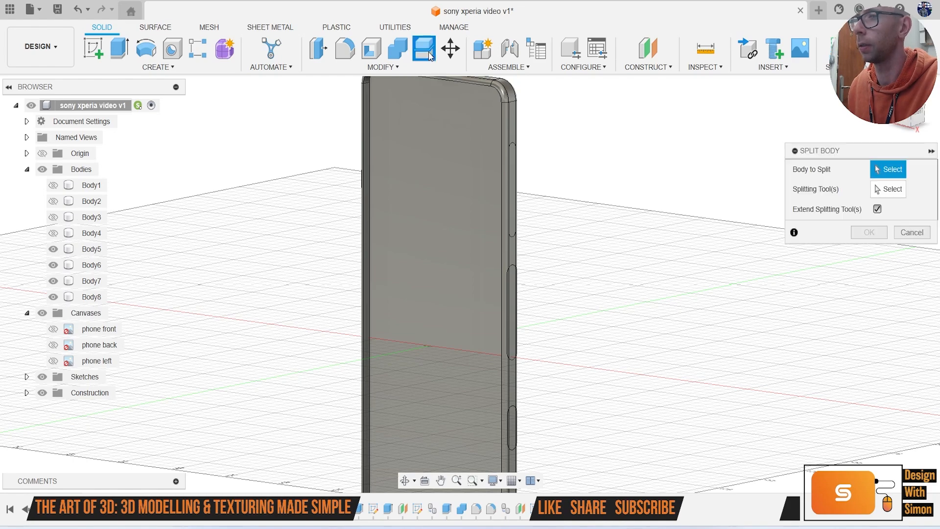
left_click(395, 57)
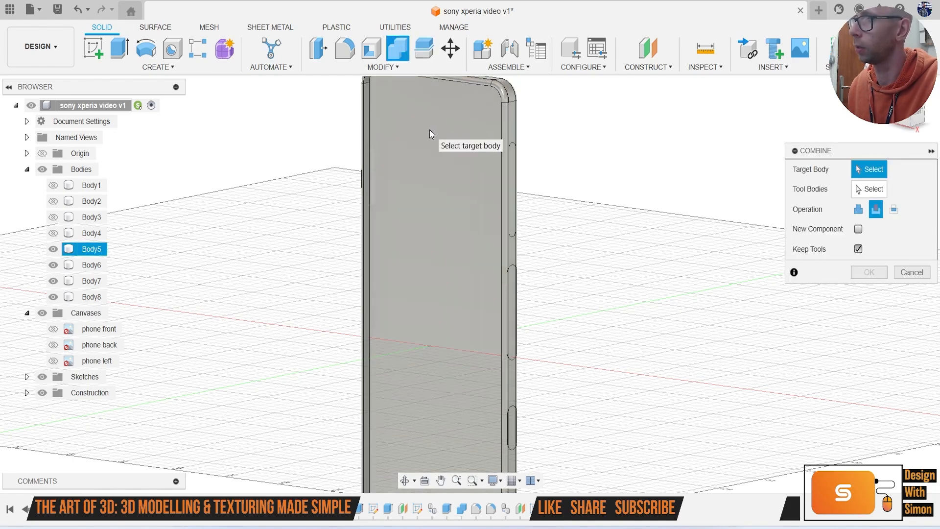
left_click(430, 137)
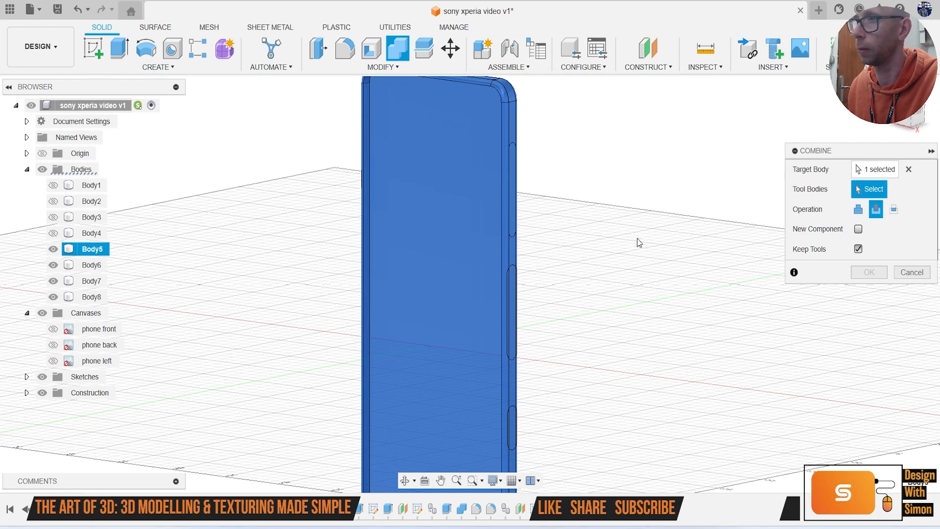
left_click(92, 265)
left_click(92, 280)
left_click(92, 297)
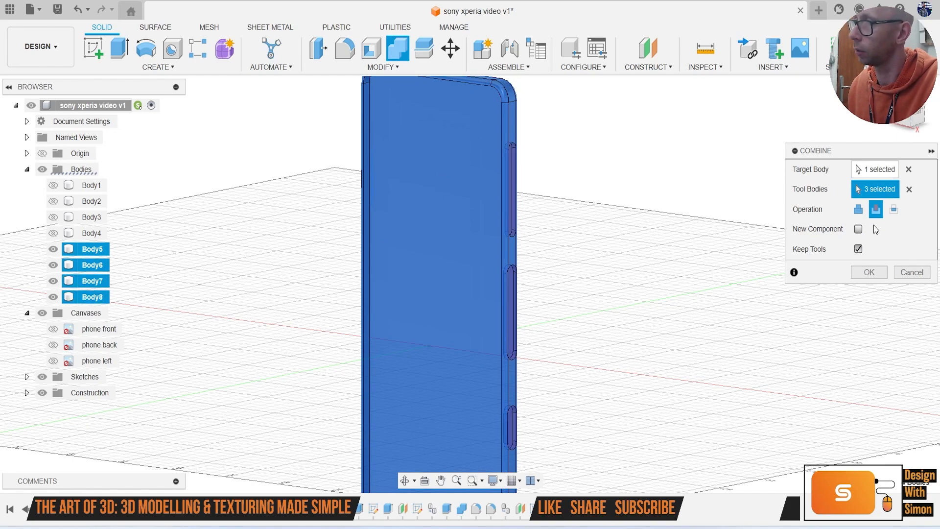
left_click(869, 273)
Step: Hide the three button bodies Body6, Body7 and Body8
left_click(53, 265)
left_click(53, 280)
left_click(53, 296)
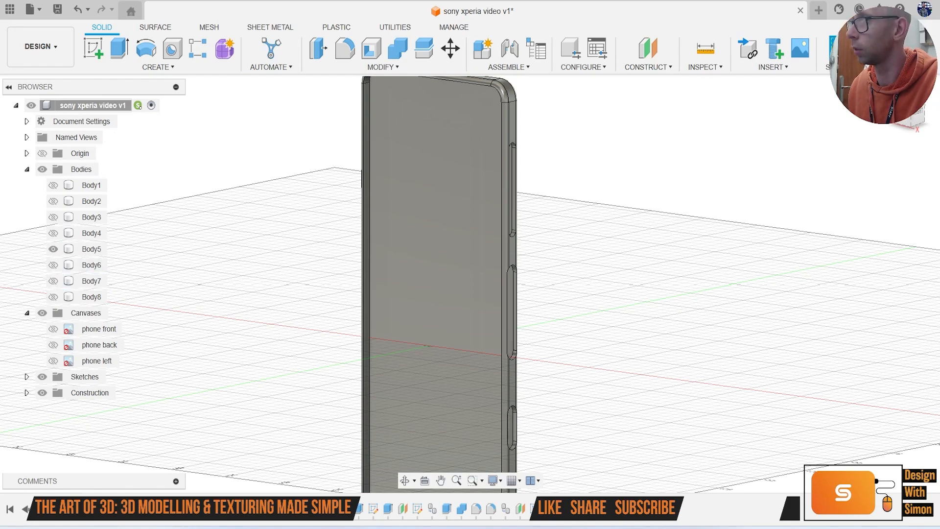
Step: Start a fillet on the edges of the uppermost button recess in the phone's side with a 0.2 mm radius
left_click_drag(911, 123, 900, 122)
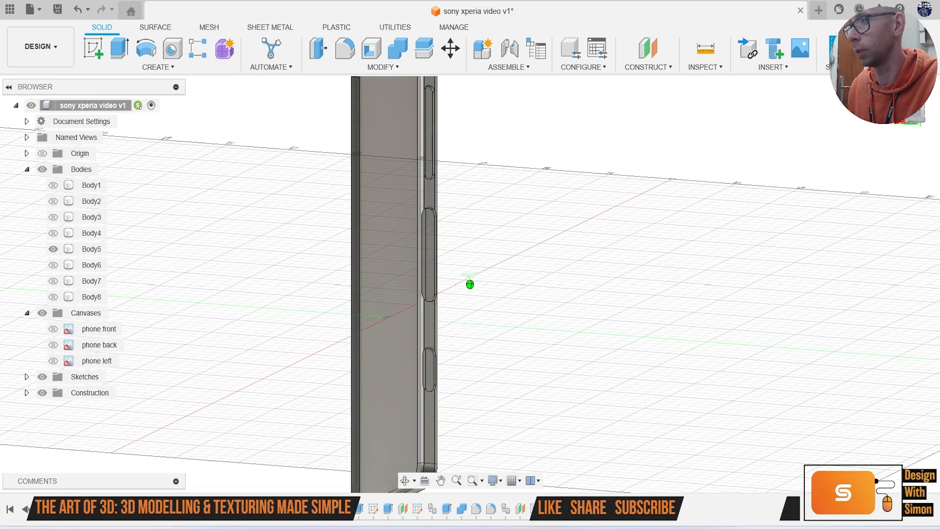
middle_click_drag(674, 265, 529, 254)
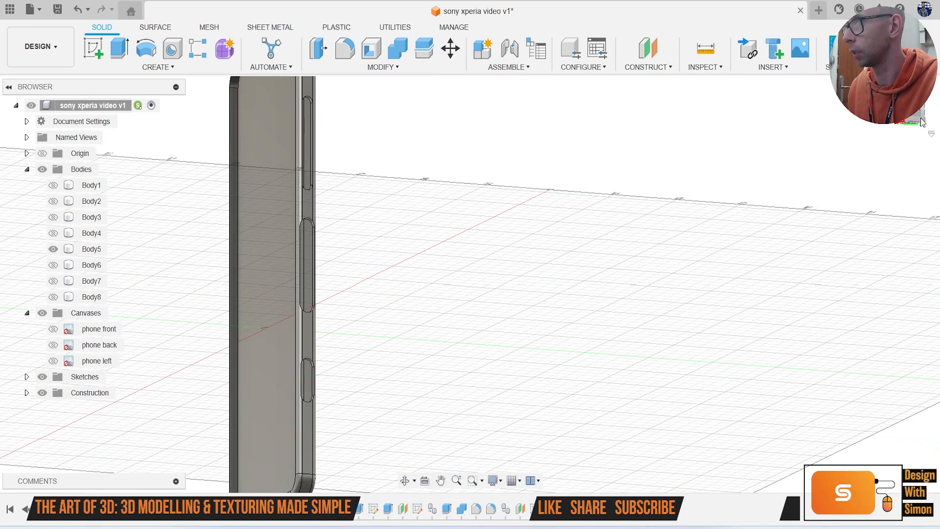
left_click_drag(908, 118, 911, 141)
scroll(368, 162, "up", 5)
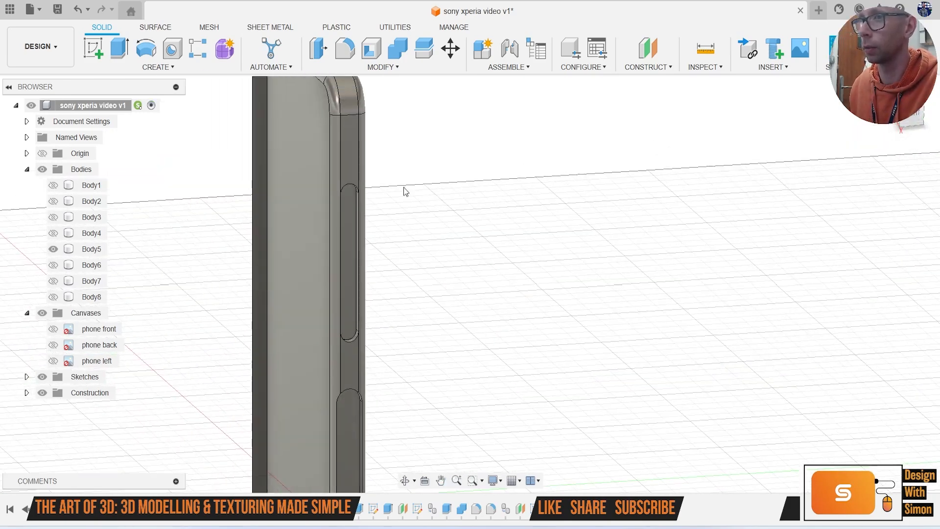
key("f")
left_click(325, 182)
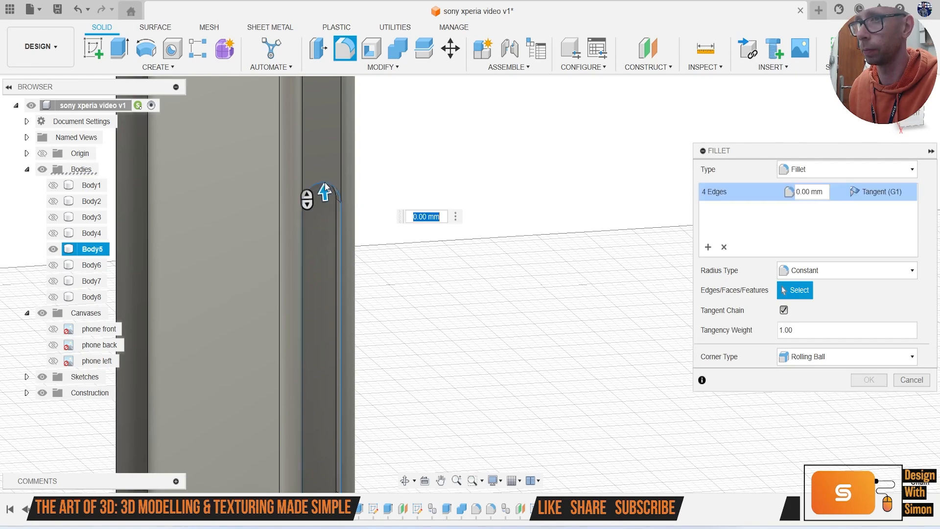
type(".1")
key("BackSpace")
type("2")
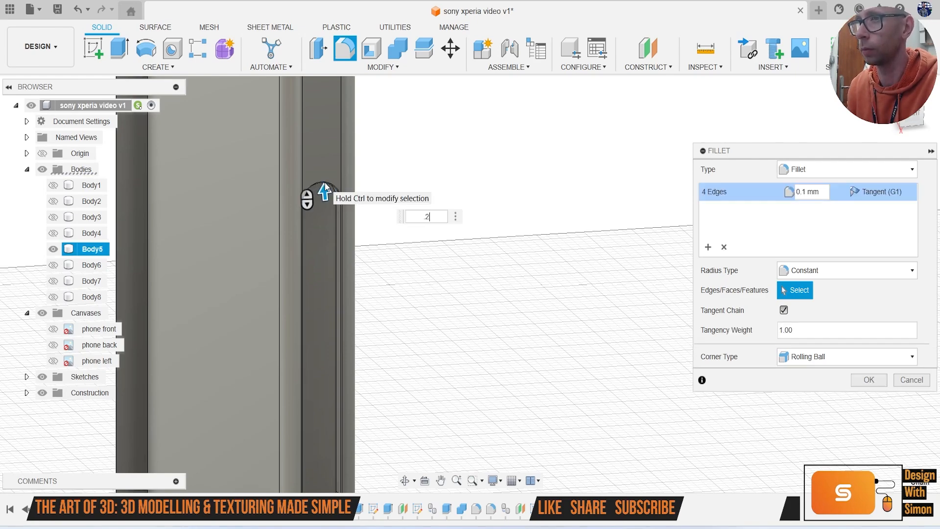
Step: Add the edges of the middle and lower button recesses to the fillet and apply it with a 0.3 mm radius
scroll(294, 318, "down", 2)
middle_click_drag(333, 416, 414, 208)
scroll(416, 333, "up", 2)
left_click(393, 335)
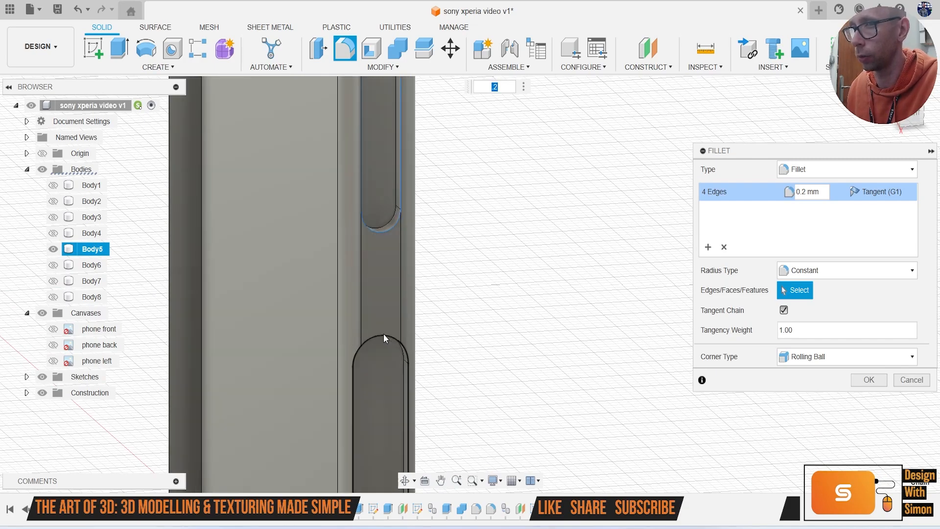
scroll(411, 387, "down", 3)
scroll(412, 384, "down", 3)
middle_click_drag(412, 384, 394, 169)
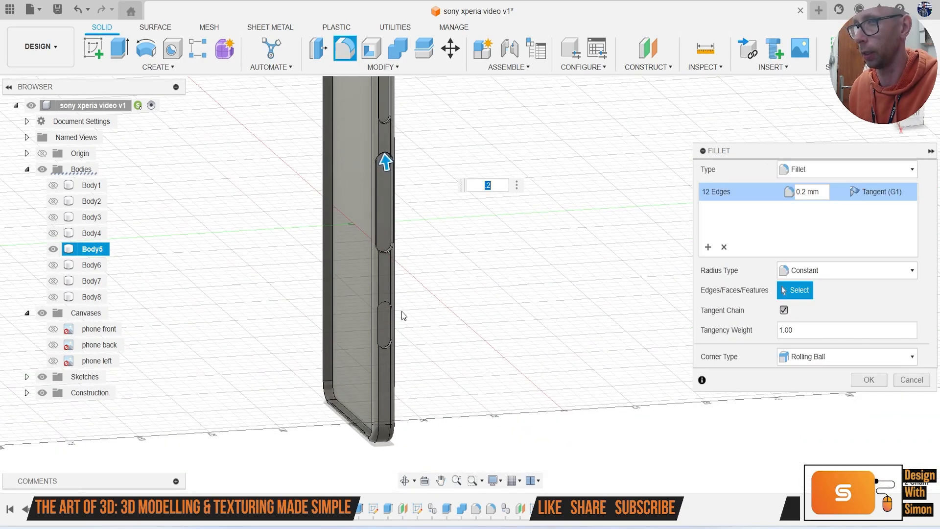
scroll(387, 326, "up", 6)
left_click(380, 229)
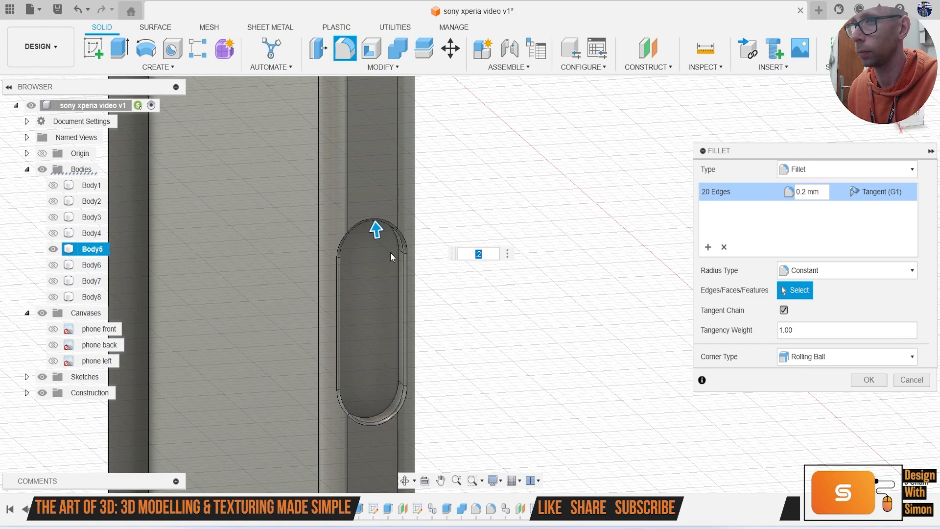
key("BackSpace")
type("3")
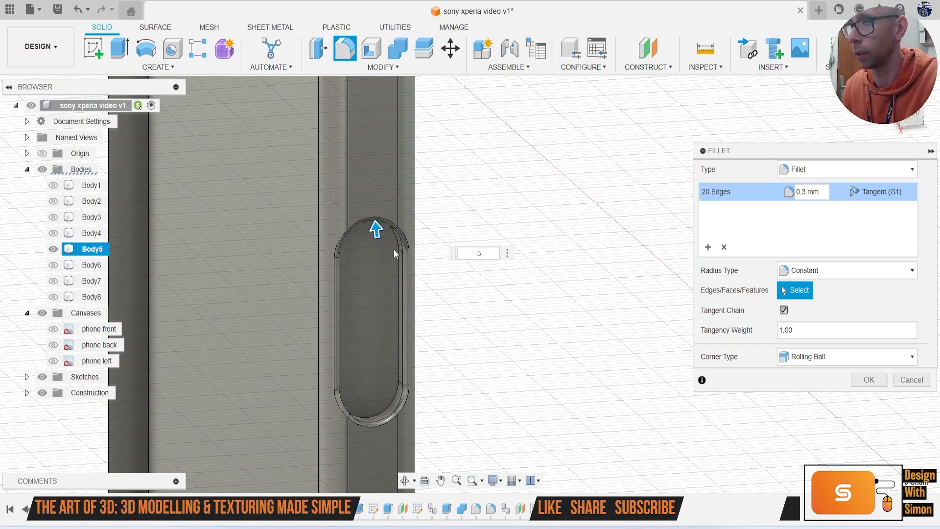
key("Return")
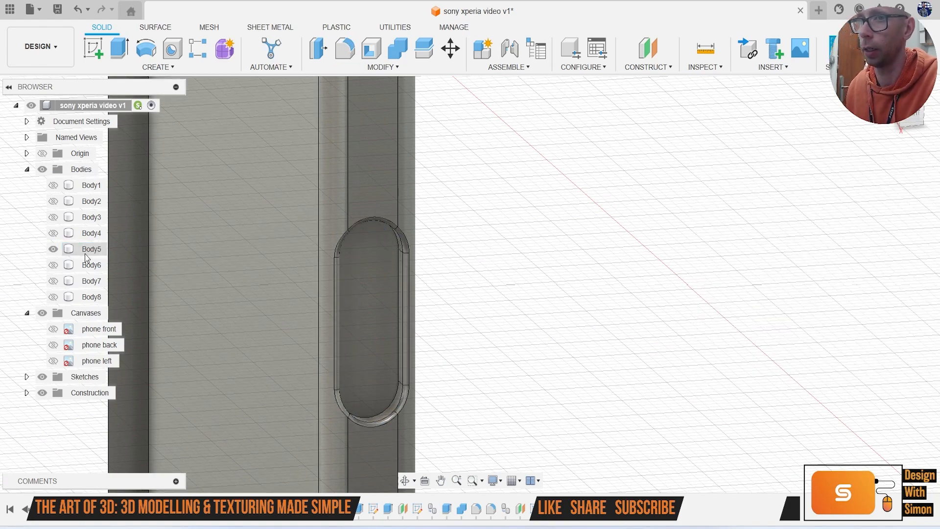
Step: Show the three button bodies and fillet the outer face of the lowest button, Body7
left_click(53, 280)
left_click(83, 280)
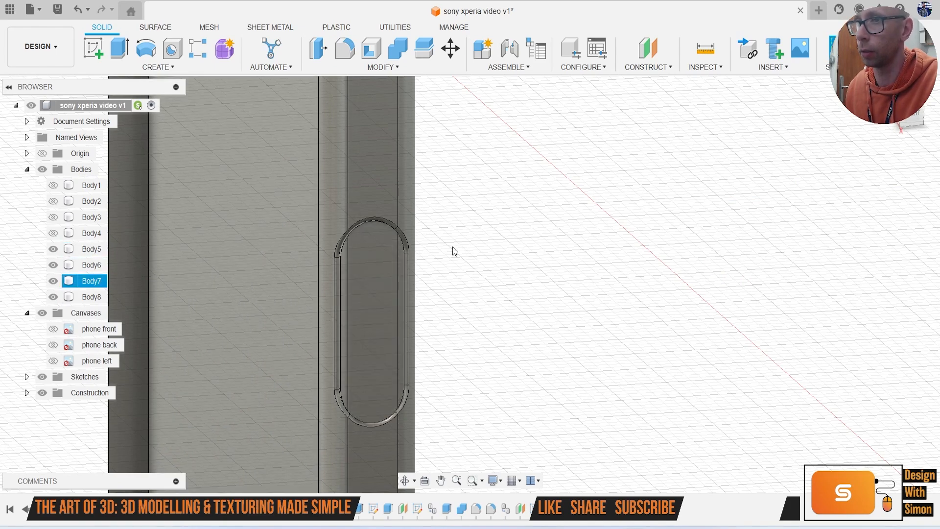
key("f")
left_click(367, 295)
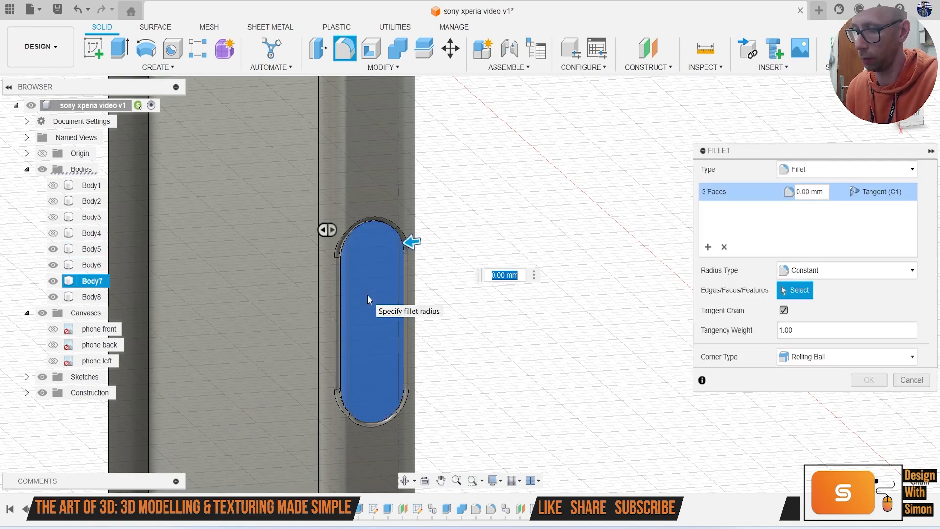
key("Return")
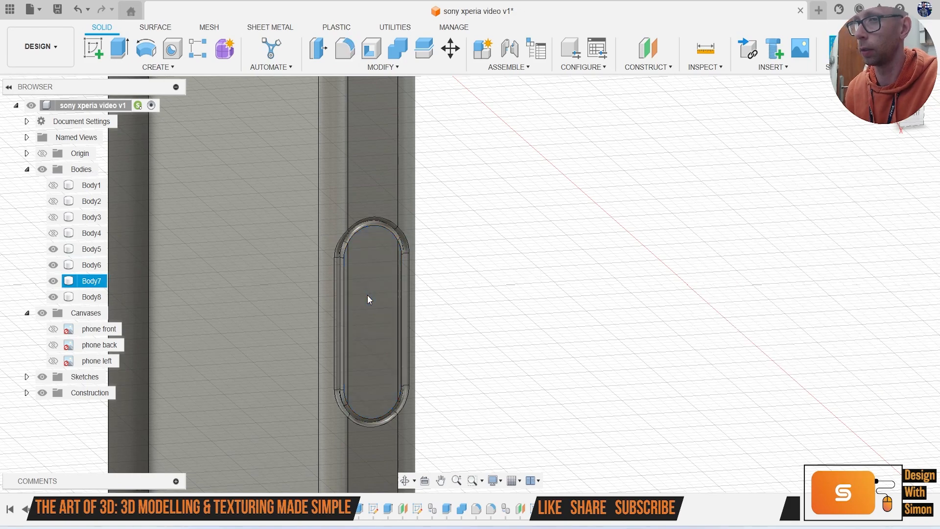
Step: Fillet the outer face of the middle button, Body8, with a 0.3 mm radius
scroll(367, 296, "down", 3)
scroll(367, 299, "down", 2)
middle_click_drag(442, 239, 476, 498)
scroll(482, 407, "up", 2)
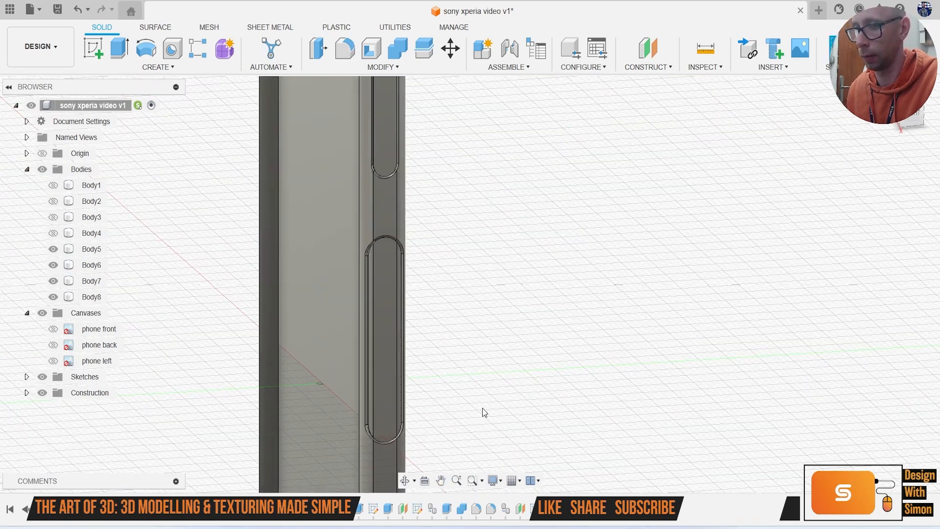
key("f")
left_click(382, 316)
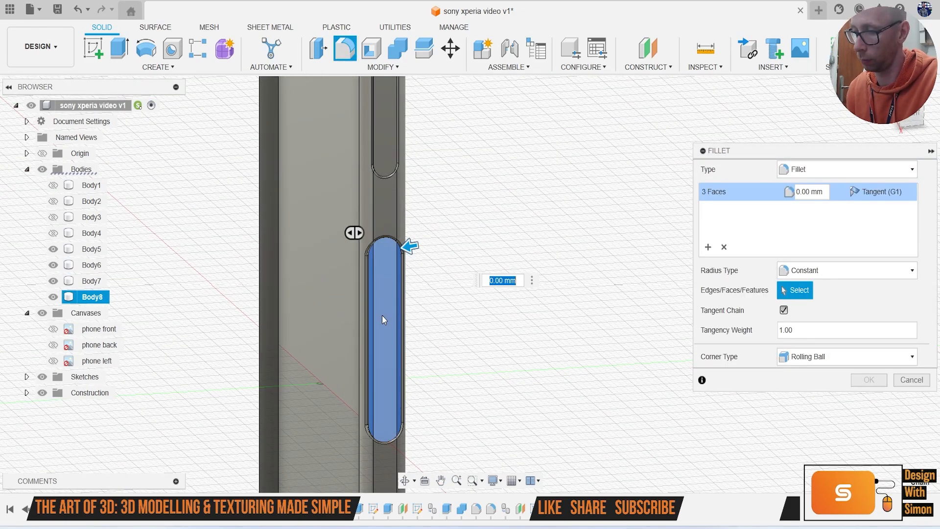
type(".3")
key("Return")
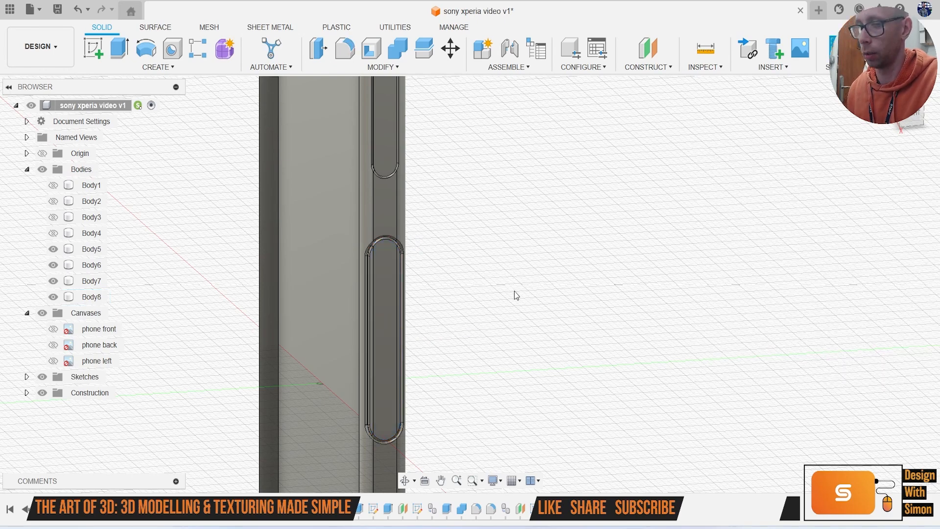
Step: Fillet the outer face of the uppermost button, Body6, with a 0.3 mm radius
middle_click_drag(516, 260, 545, 488)
key("f")
left_click(415, 266)
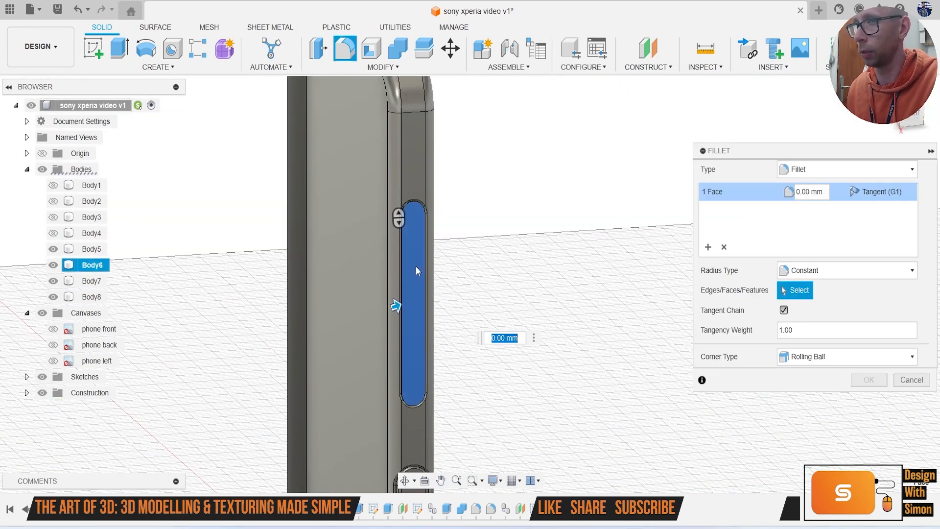
type(".3")
key("Return")
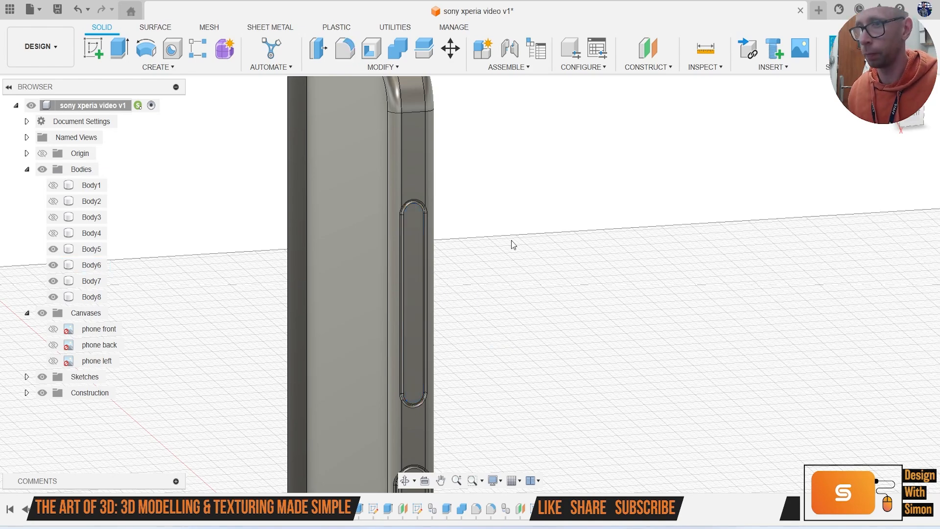
Step: Look at the phone straight from the button side and hide Body5 so only the three buttons are shown
left_click(907, 120)
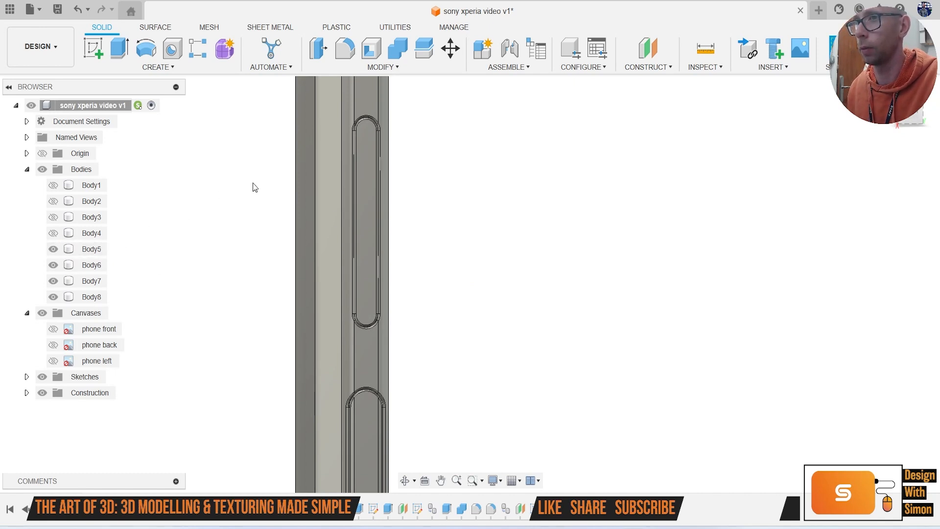
left_click(53, 248)
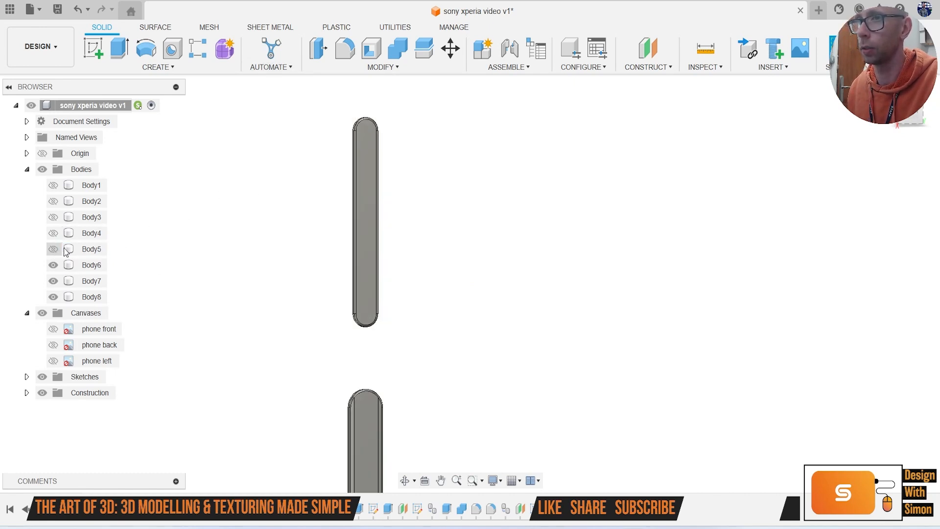
Step: Start a sketch on the uppermost button's outer face and draw a vertical centre line along its full length
left_click(94, 49)
left_click(367, 221)
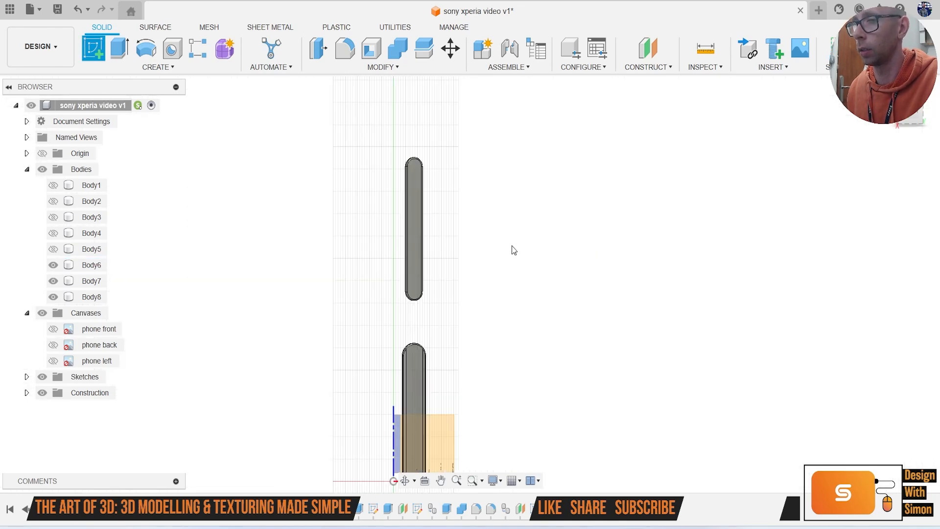
scroll(492, 303, "up", 5)
key("l")
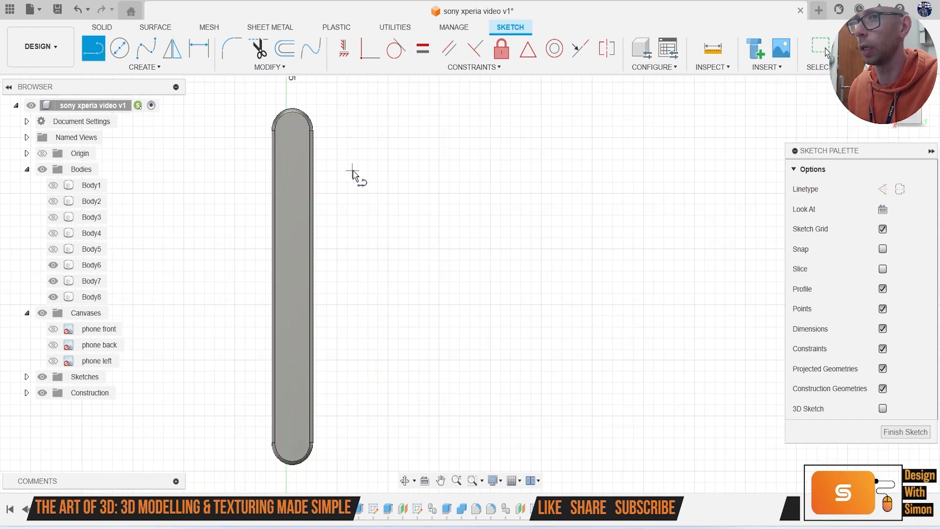
left_click(292, 112)
left_click(292, 462)
key("Escape")
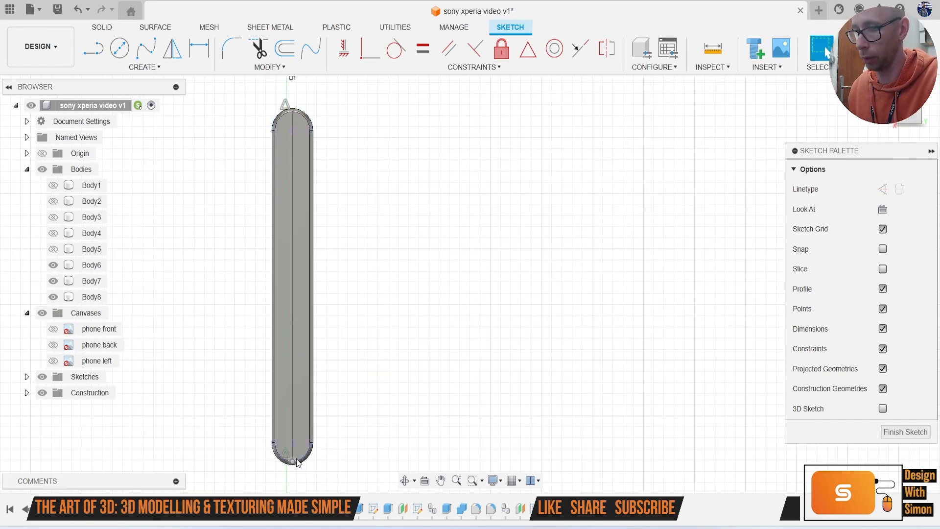
Step: Draw a short horizontal line from the centre line's midpoint out past the edge of the uppermost button
key("l")
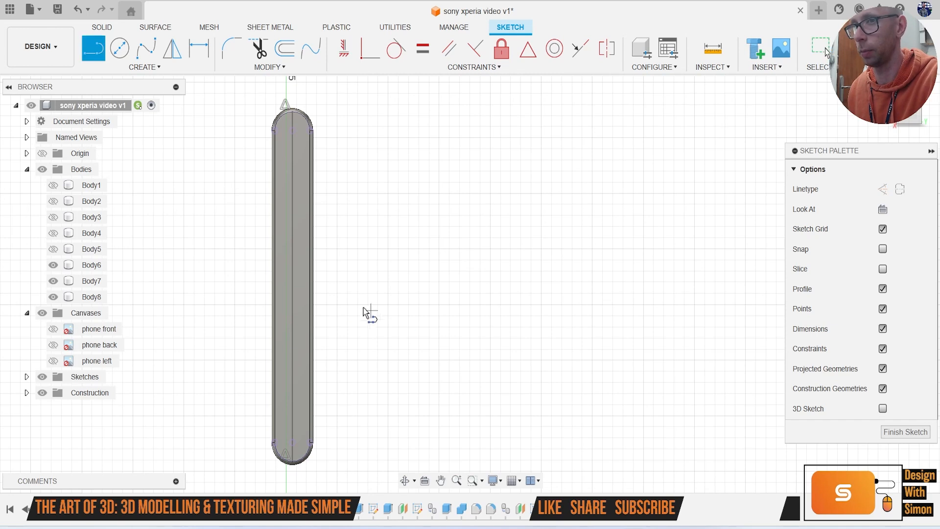
left_click(292, 289)
left_click(350, 288)
key("Escape")
Step: Draw a wide center rectangle on the centre line's midpoint, extending past both sides of the button
key("r")
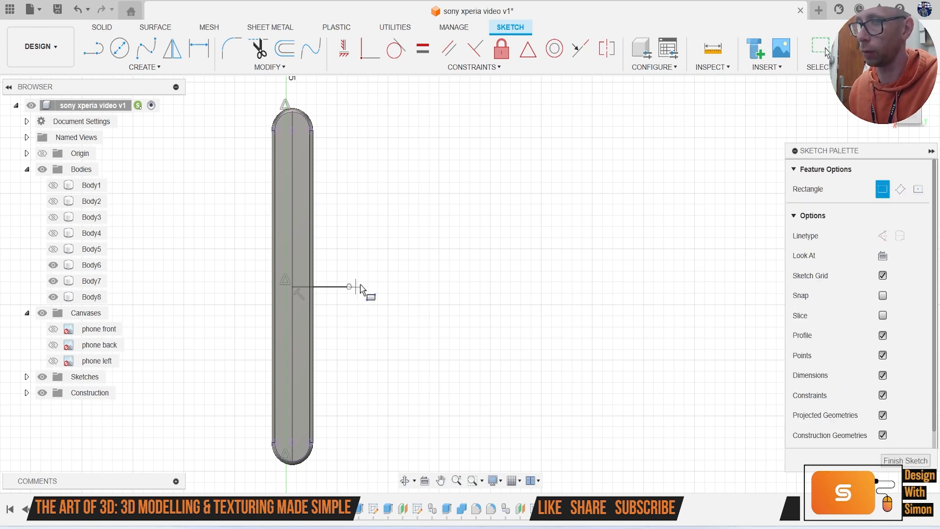
left_click(919, 190)
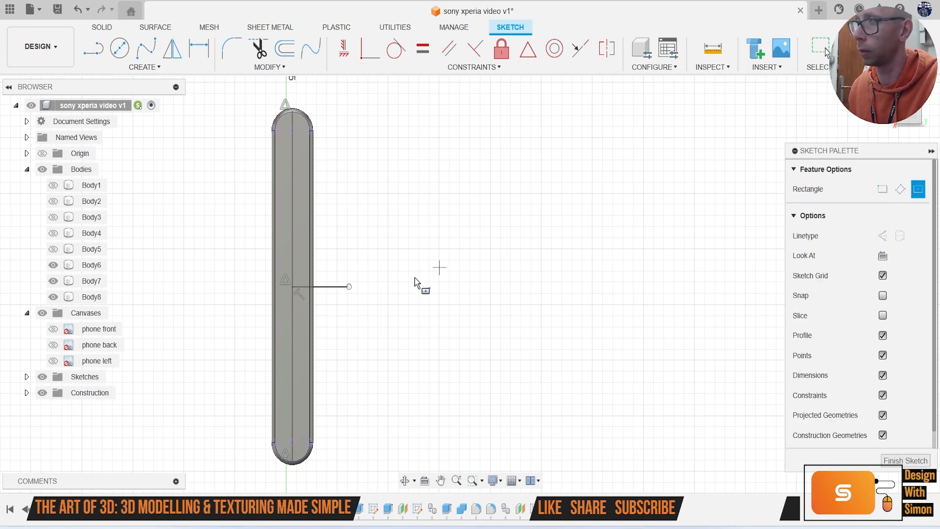
left_click(292, 286)
left_click(375, 312)
key("Escape")
Step: Trim away the rectangle's two short sides and the short horizontal line, and finish the sketch
key("t")
left_click(376, 294)
left_click(226, 289)
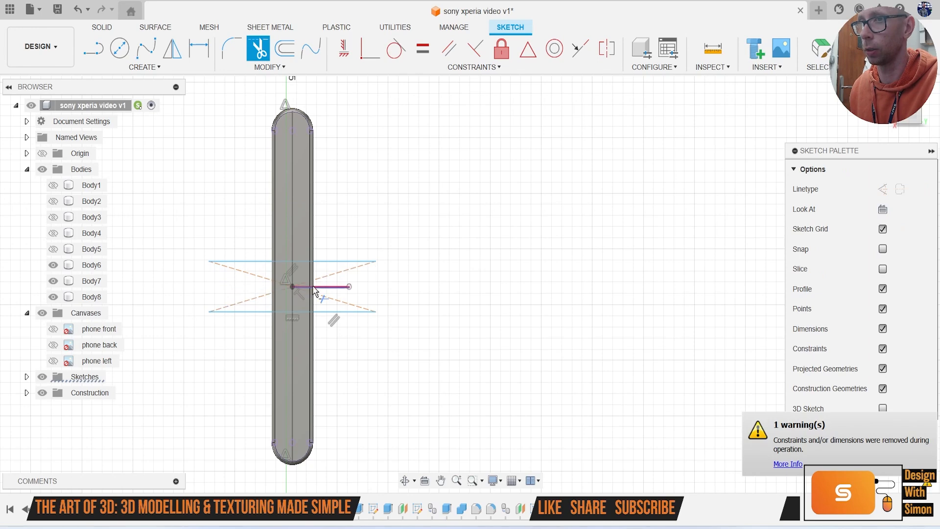
left_click(876, 49)
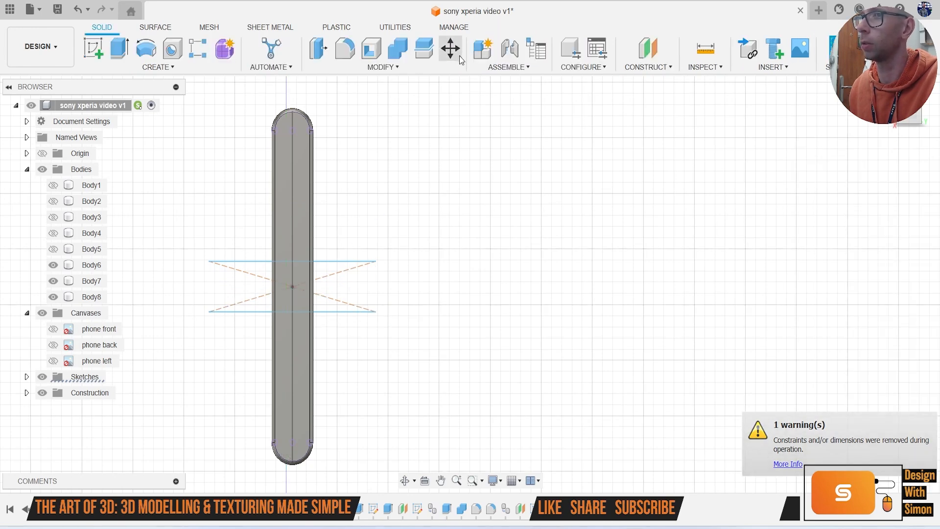
Step: Split the uppermost button, Body6, using the two horizontal sketch lines as splitting tools
left_click(424, 49)
left_click(299, 168)
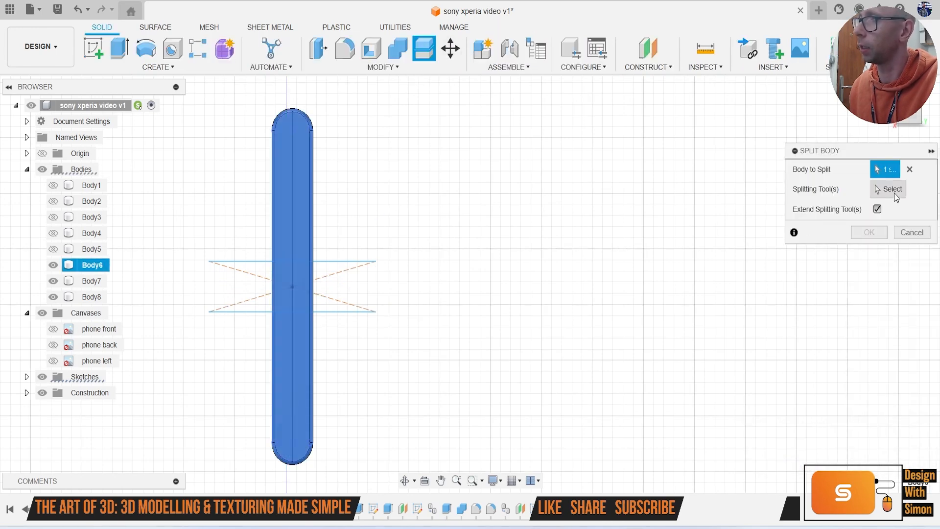
left_click(887, 189)
left_click(351, 262)
left_click(349, 310)
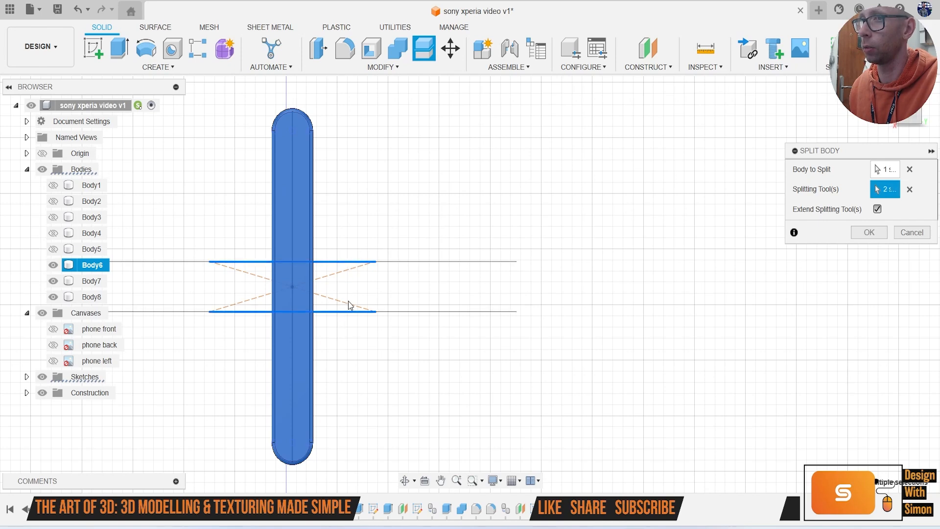
left_click(869, 232)
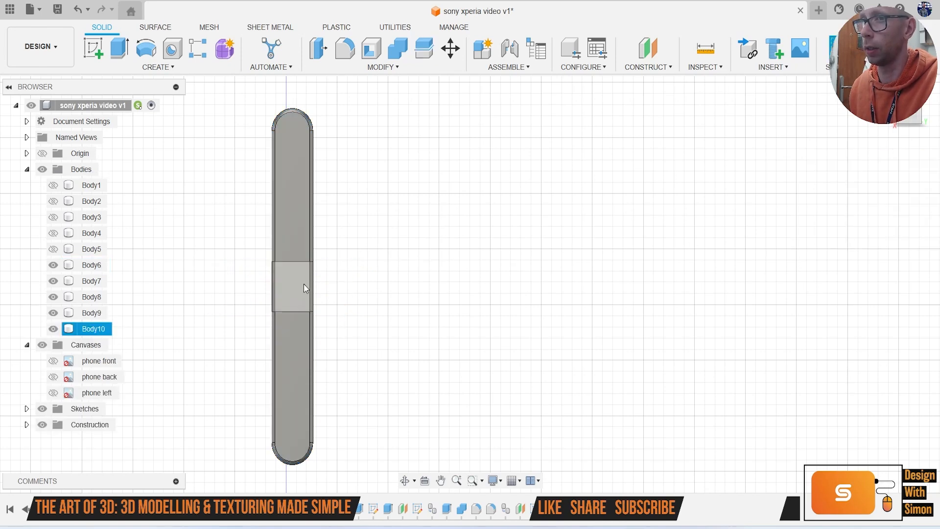
Step: Hide the button's middle piece, Body10, and fillet the facing cut ends of Body6 and Body9 with a 0.3 mm radius
left_click(53, 328)
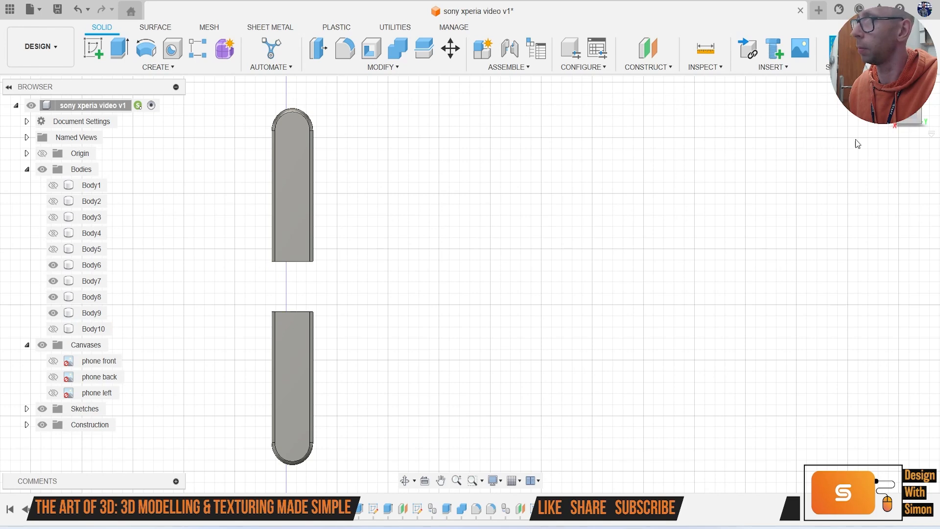
middle_click_drag(470, 284, 470, 313, "shift")
scroll(309, 206, "up", 1)
middle_click_drag(309, 206, 362, 263)
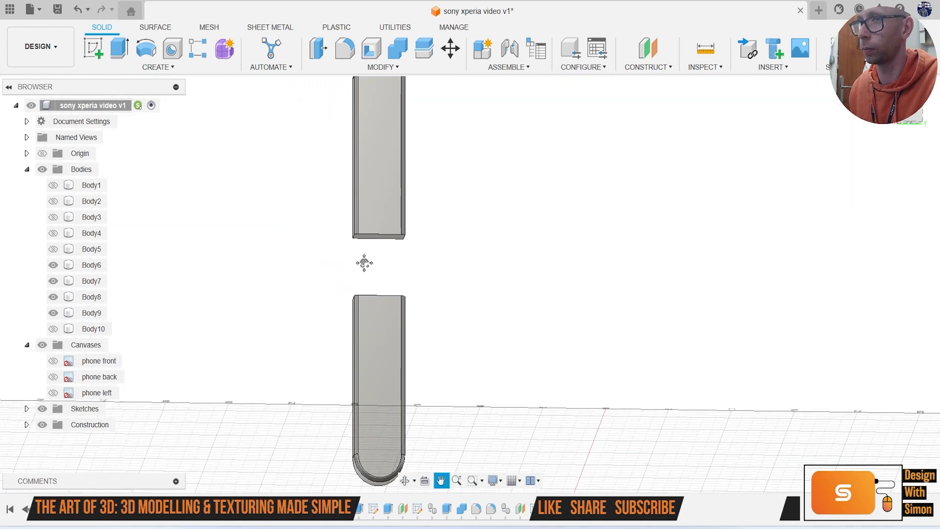
scroll(365, 248, "up", 5)
key("f")
scroll(415, 217, "up", 1)
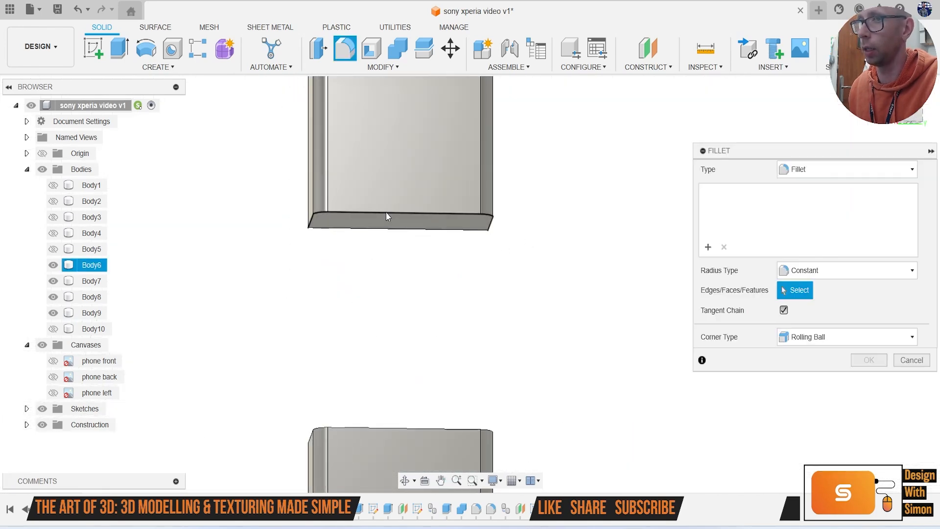
left_click(386, 213)
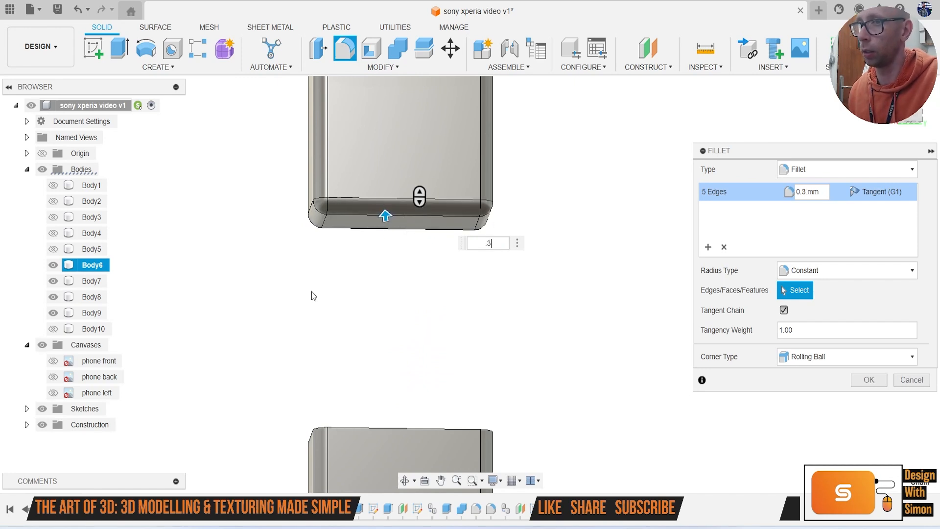
left_click(391, 431)
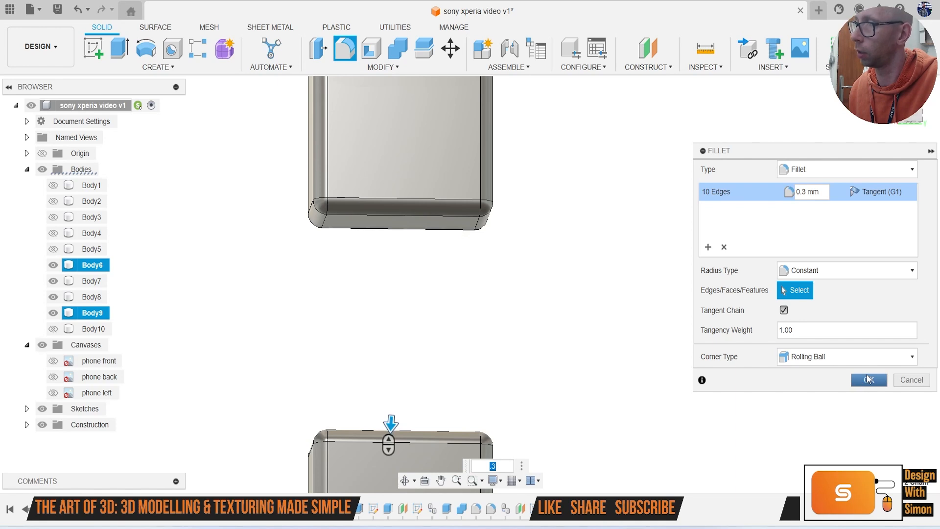
key("Return")
Step: Remove the button's middle piece, Body10, and show Body1 and Body5 again
left_click(54, 186)
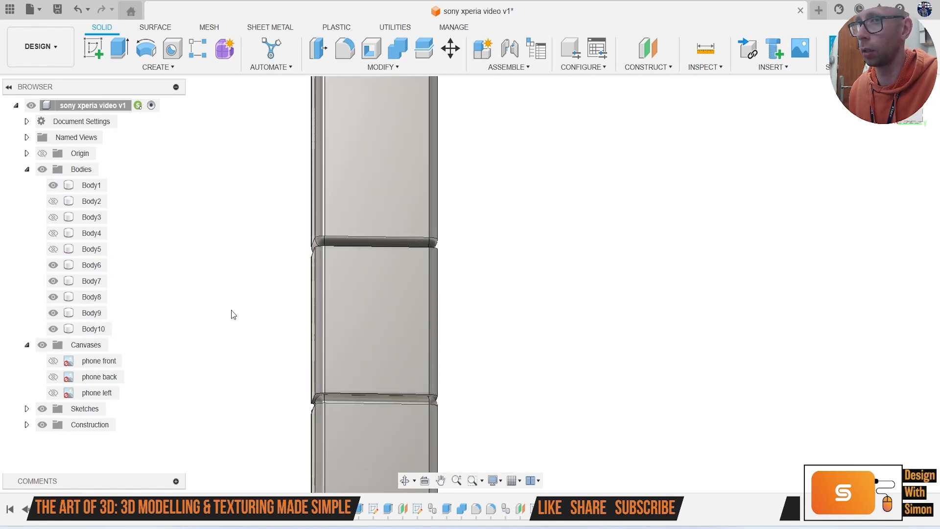
right_click(104, 328)
left_click(141, 219)
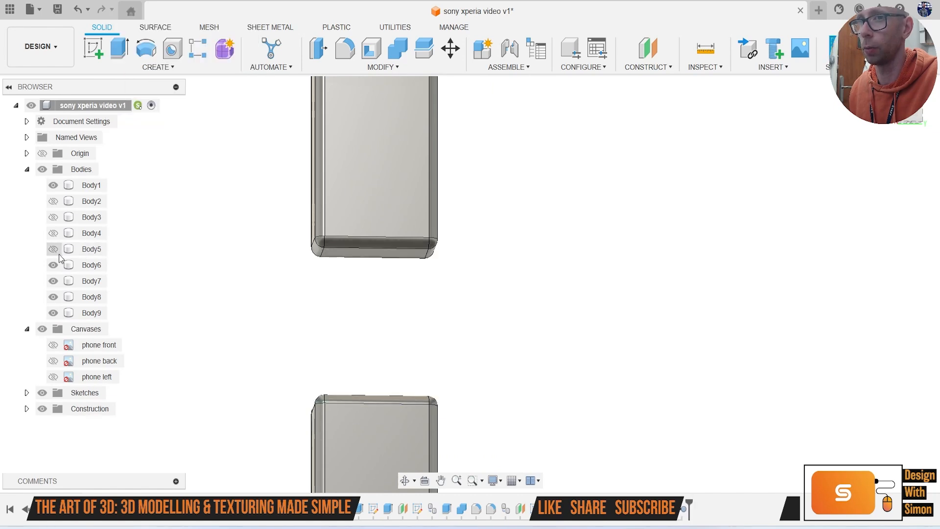
left_click(59, 253)
Step: Inspect how the side buttons sit in the phone's frame from several angles
scroll(377, 356, "down", 5)
left_click(387, 354)
middle_click_drag(388, 354, 415, 222)
middle_click_drag(452, 374, 455, 357)
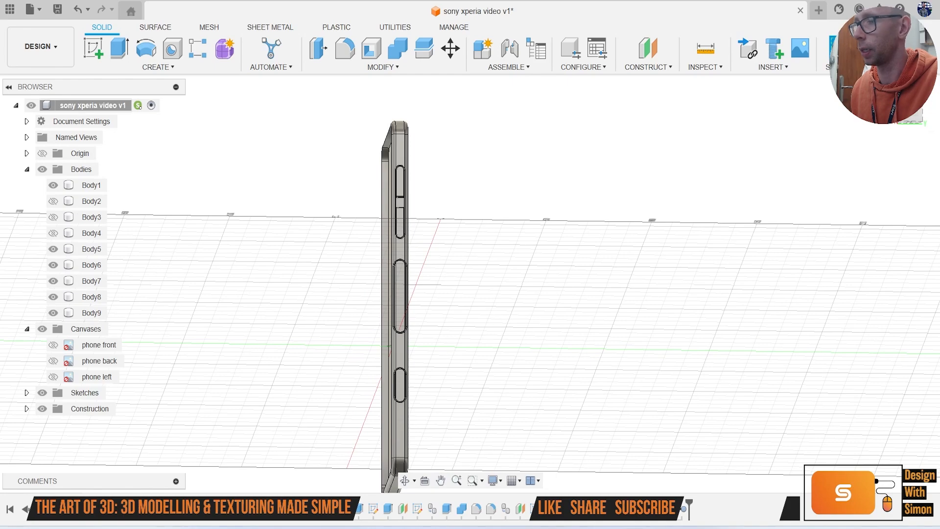
mouse_move(470, 283)
middle_mouse_down("shift")
mouse_move(563, 286)
mouse_move(568, 274)
middle_mouse_up("shift")
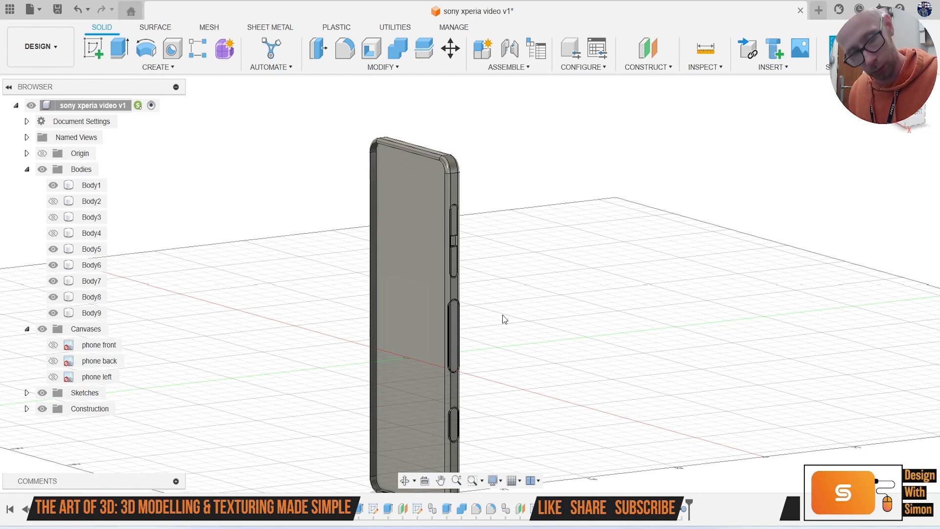
scroll(454, 316, "up", 5)
scroll(477, 332, "down", 4)
scroll(484, 280, "up", 3)
middle_click_drag(303, 235, 231, 222, "shift")
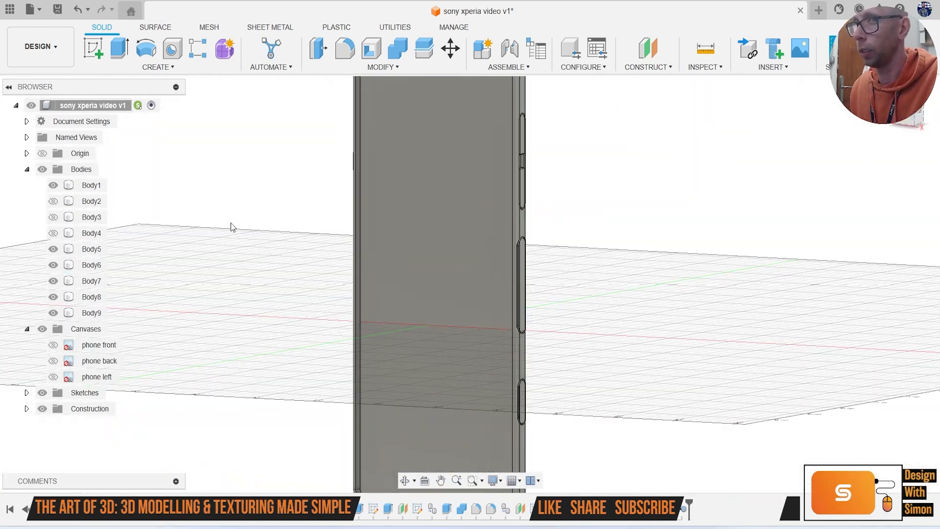
Step: Show Body4, Body3 and Body2 so the whole phone is displayed
left_click(54, 233)
scroll(178, 268, "down", 3)
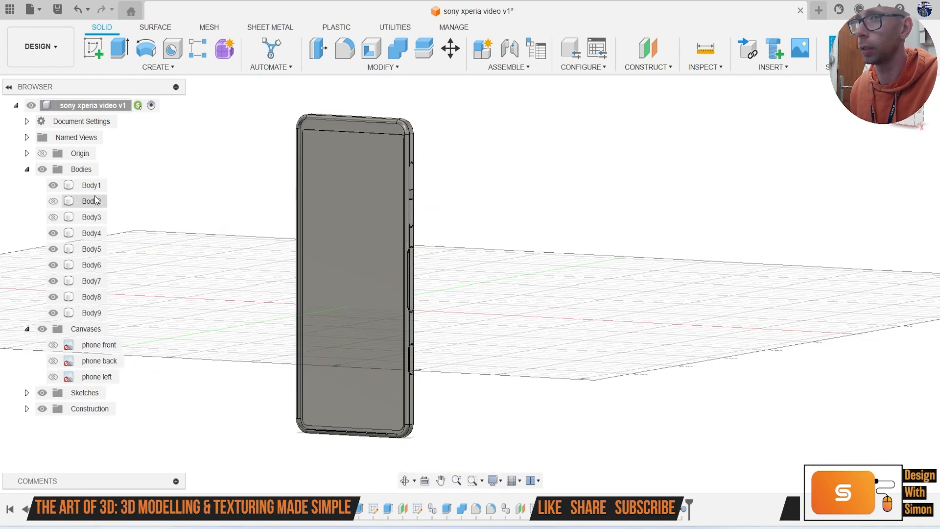
left_click(53, 217)
left_click(53, 200)
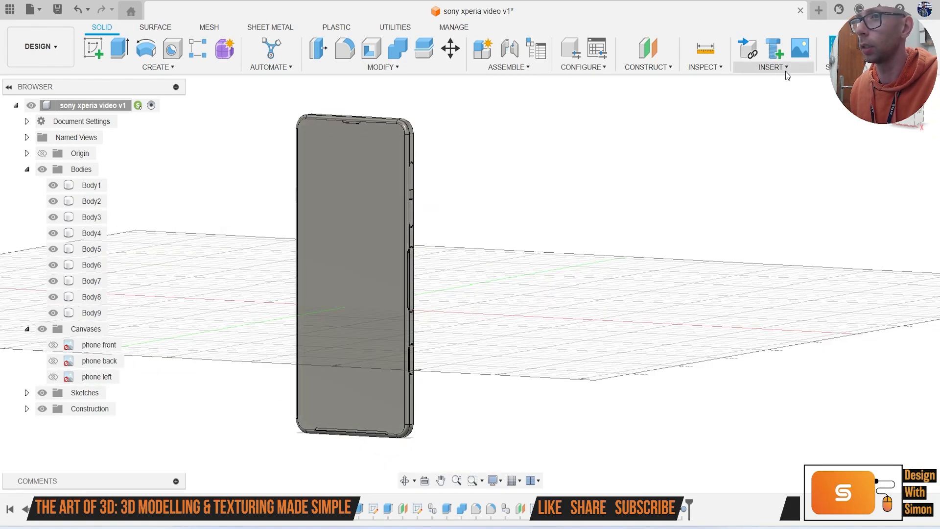
Step: Show the phone back canvas and look at the phone straight from the back
left_click_drag(908, 116, 917, 114)
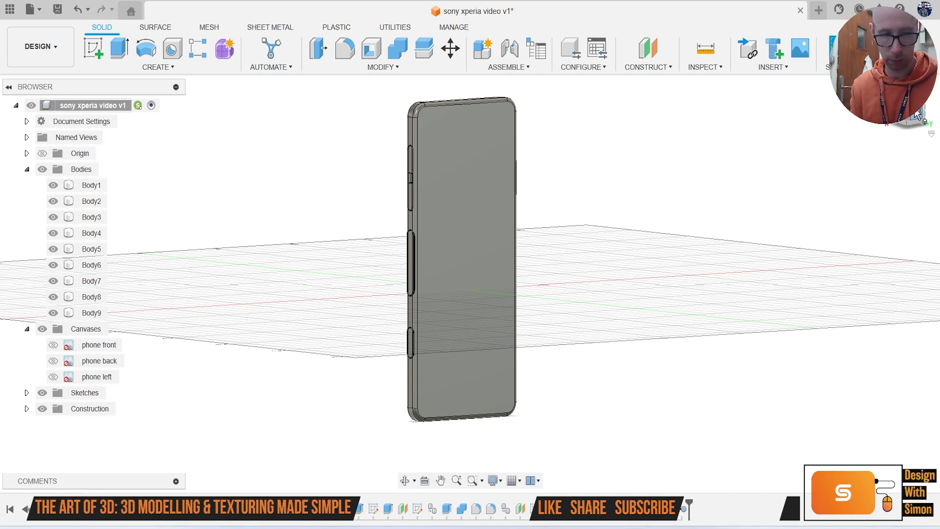
left_click(53, 361)
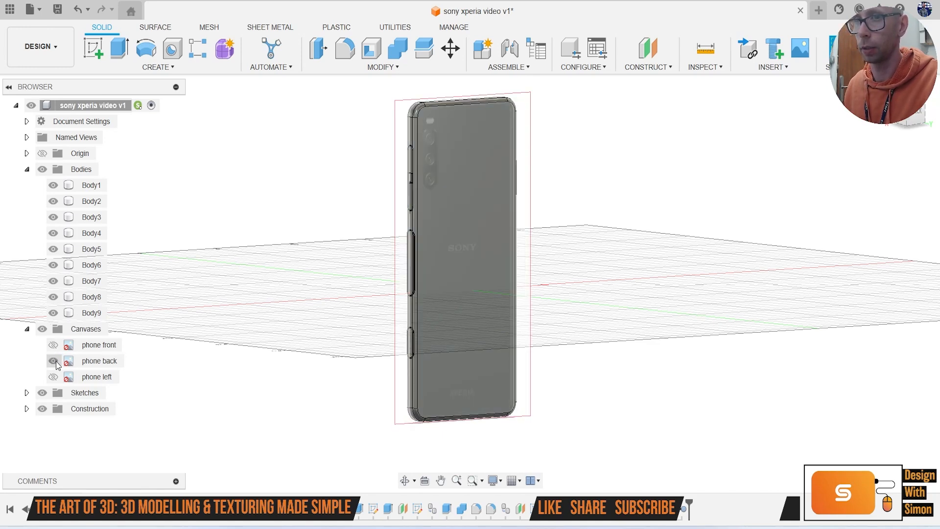
left_click(919, 116)
left_click(600, 173)
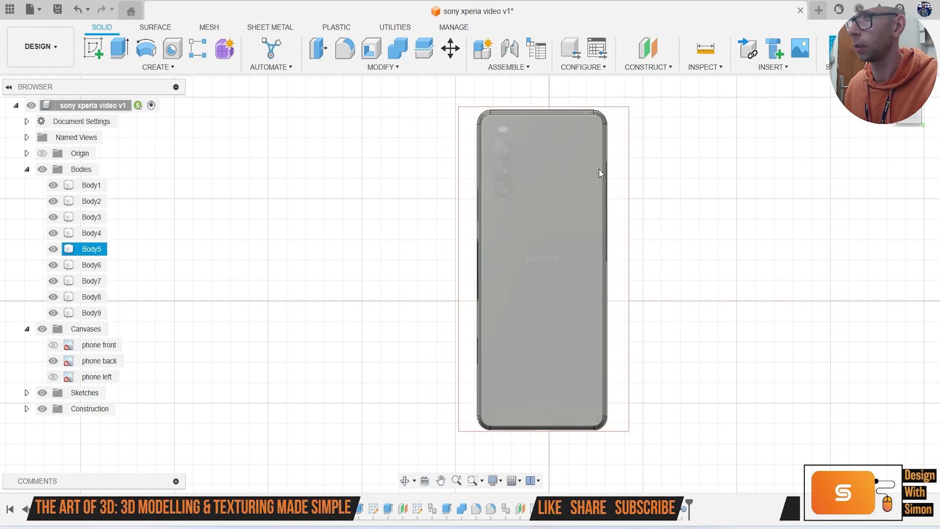
left_click(457, 229)
scroll(368, 168, "up", 3)
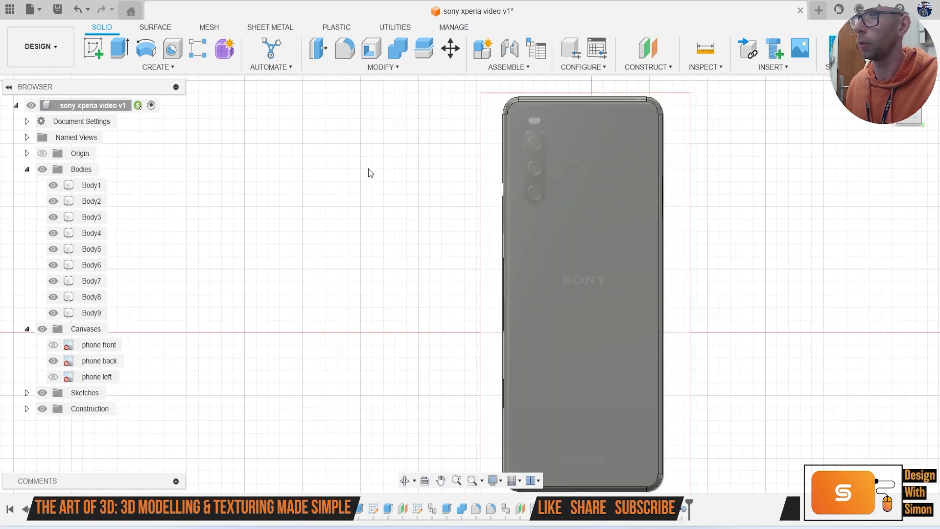
Step: Start a sketch on the phone's back face with the Center to Center Slot tool, ready at the camera area
left_click(94, 49)
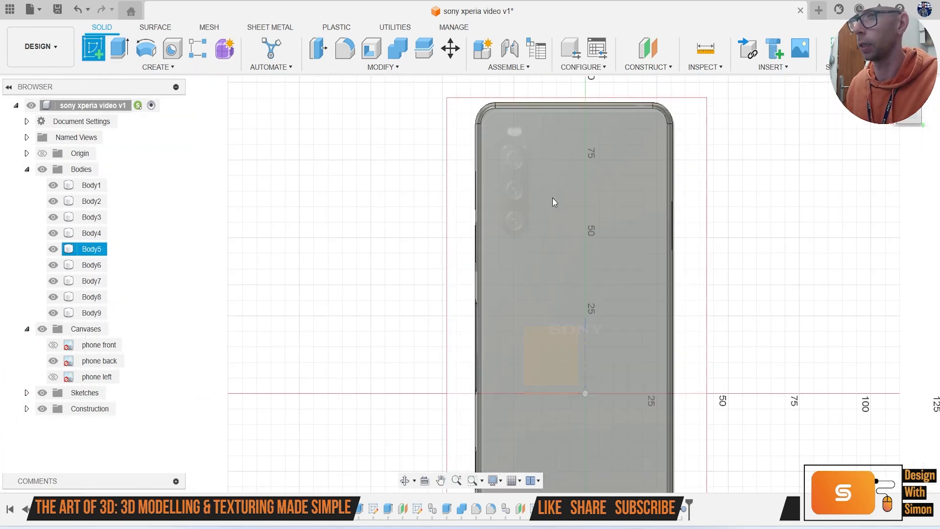
left_click(549, 194)
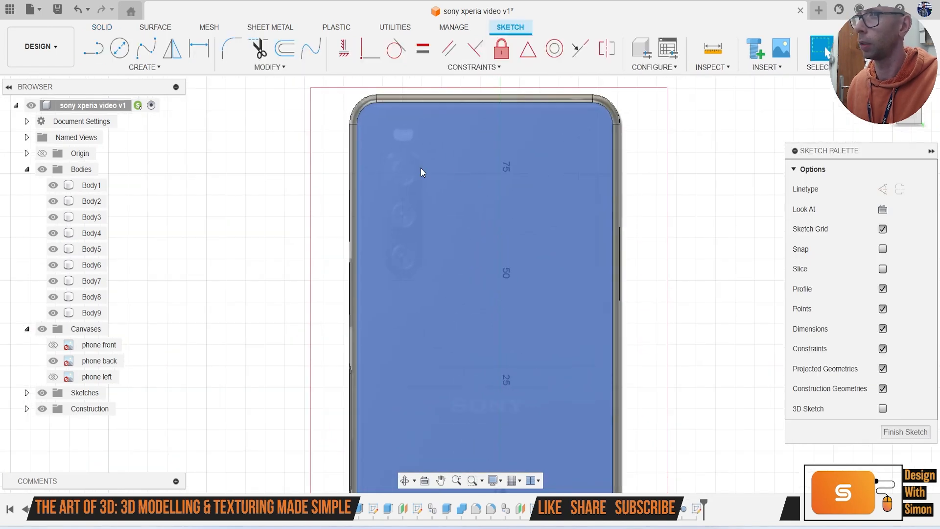
left_click(167, 66)
mouse_move(196, 161)
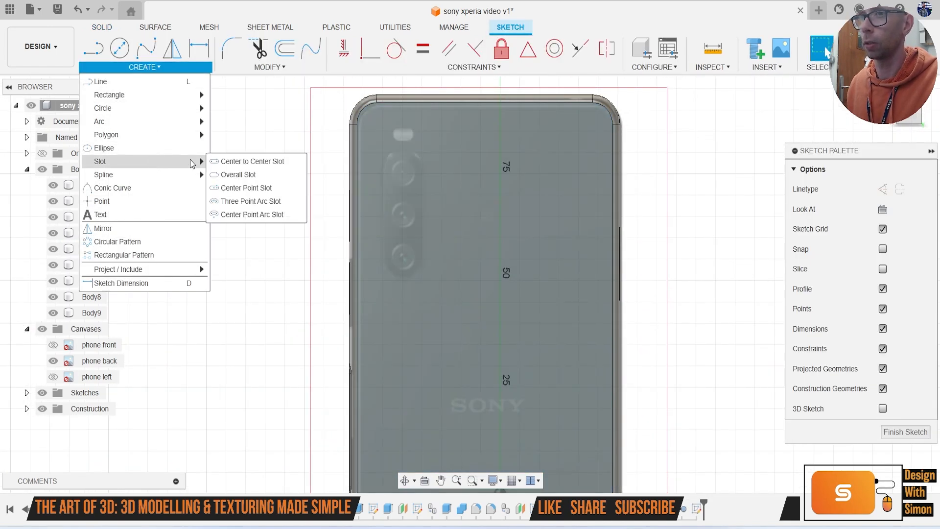
left_click(252, 161)
scroll(492, 177, "up", 4)
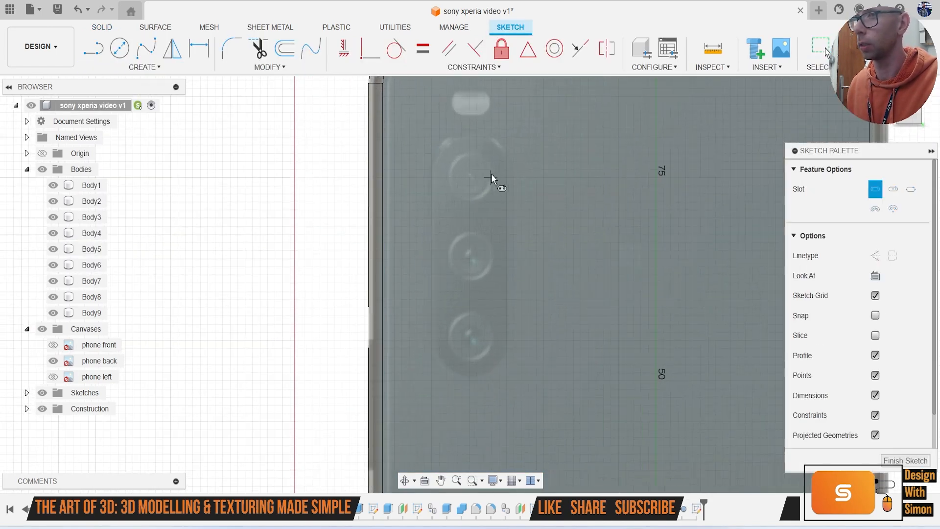
left_click(470, 154)
left_click(471, 349)
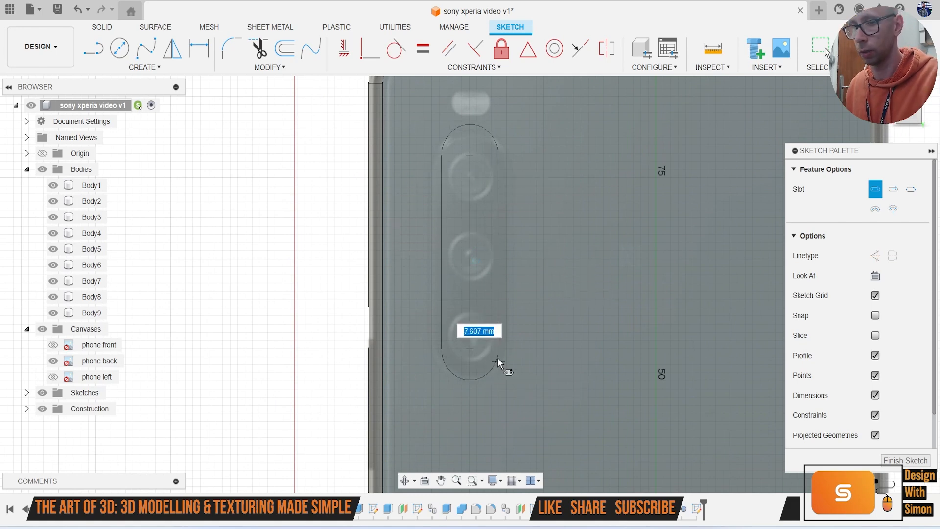
key("Escape")
right_click(280, 261)
left_click(302, 196)
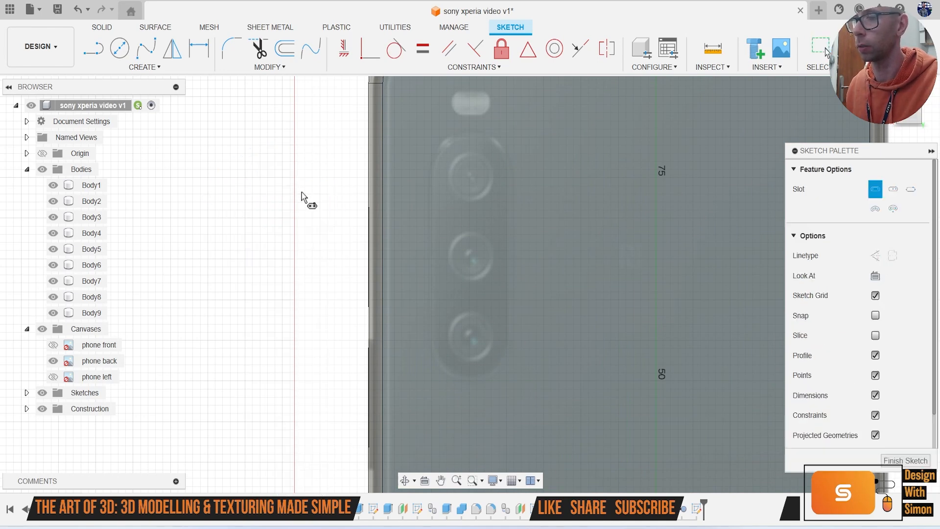
Step: Sketch a vertical slot around the camera module, centred on the first and third lenses and as wide as the module
left_click(469, 175)
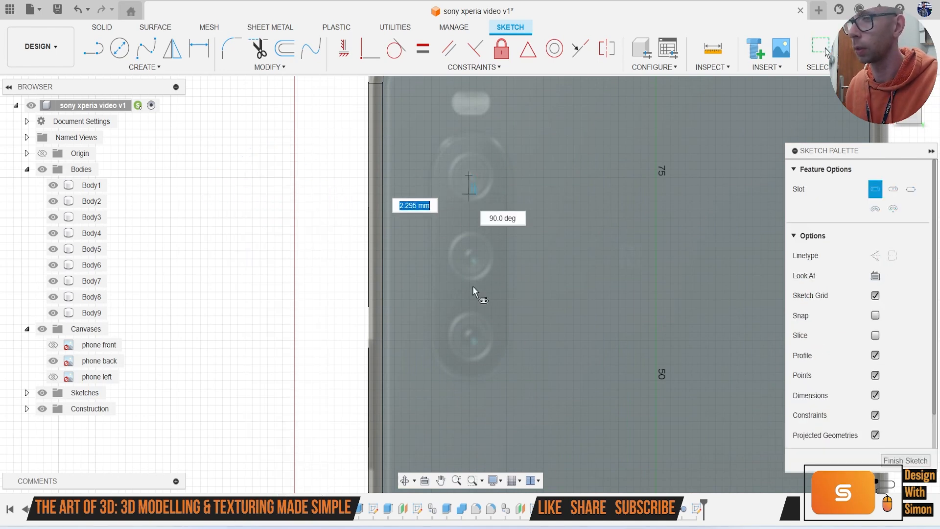
left_click(468, 336)
left_click(507, 343)
scroll(555, 327, "down", 2)
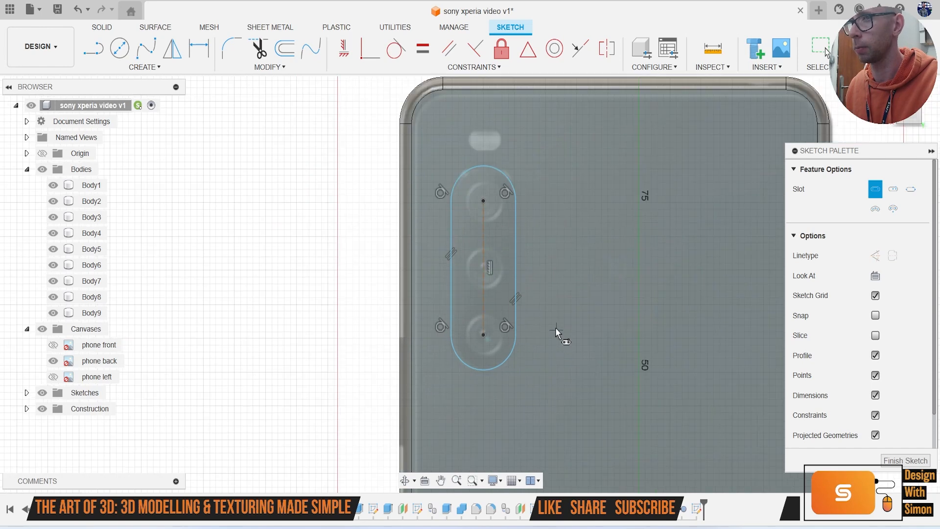
Step: Extrude the slot profile around the camera module 0.5 mm outward from the phone's back as a new body
key("Escape")
key("e")
left_click(495, 237)
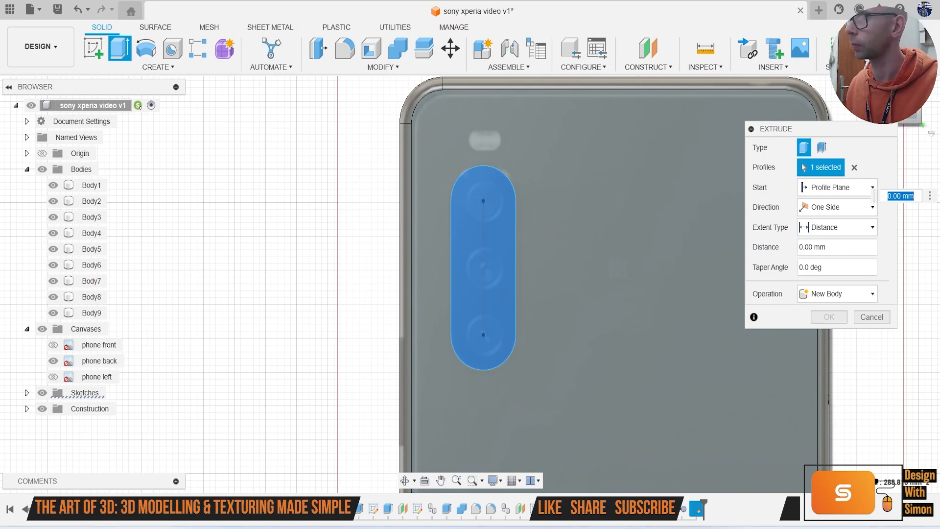
left_click_drag(932, 113, 938, 116)
scroll(440, 266, "up", 4)
left_click_drag(453, 242, 458, 238)
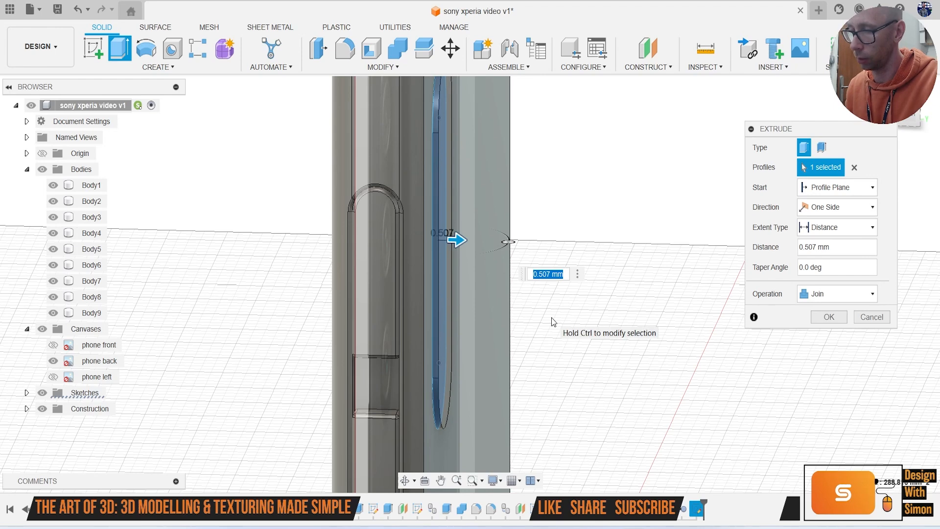
type("1")
key("BackSpace")
type(".5")
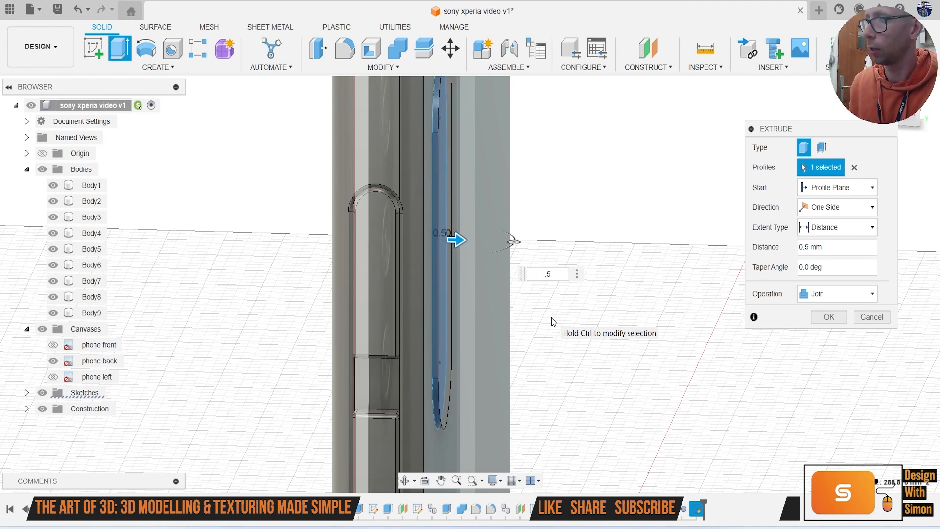
left_click(837, 294)
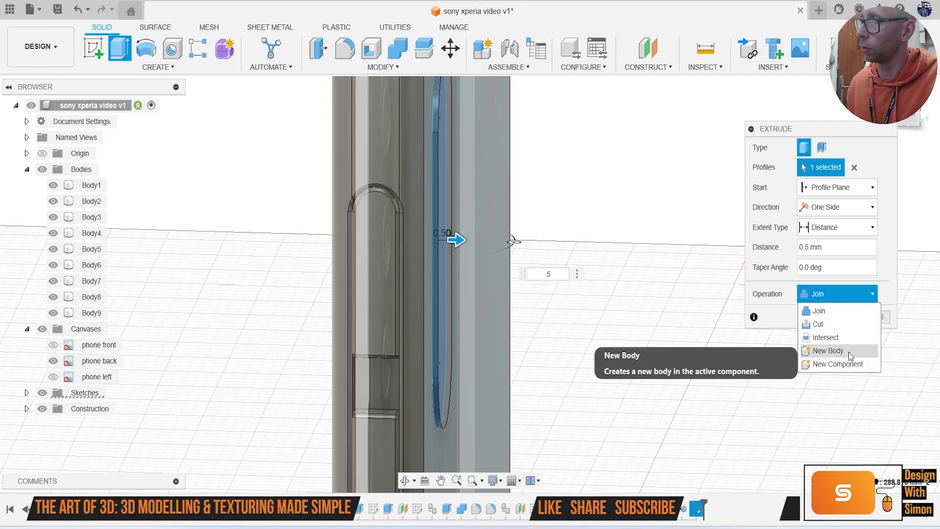
left_click(828, 351)
left_click(831, 318)
middle_click_drag(824, 317, 685, 350, "shift")
Step: Start a sketch on the camera plate's face and draw a circle about 6.1 mm in diameter around the topmost lens
left_click(910, 109)
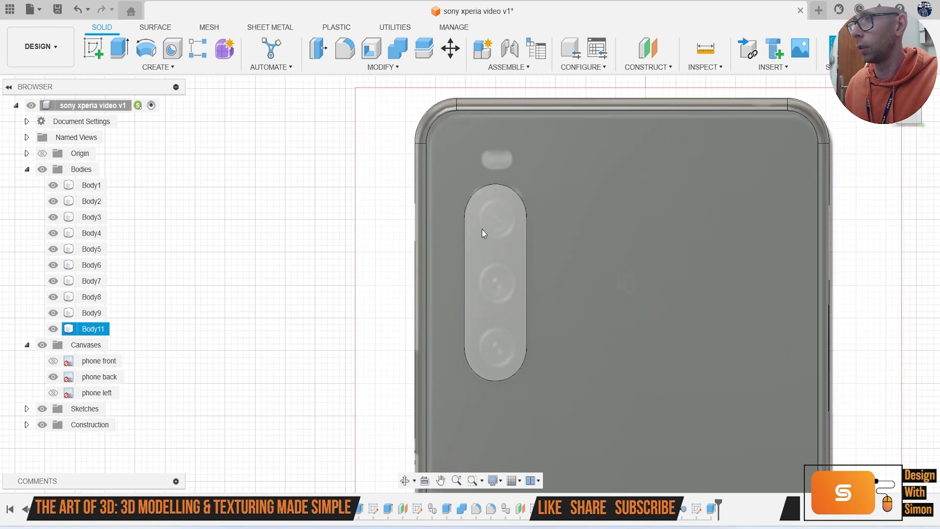
left_click(98, 45)
left_click(493, 247)
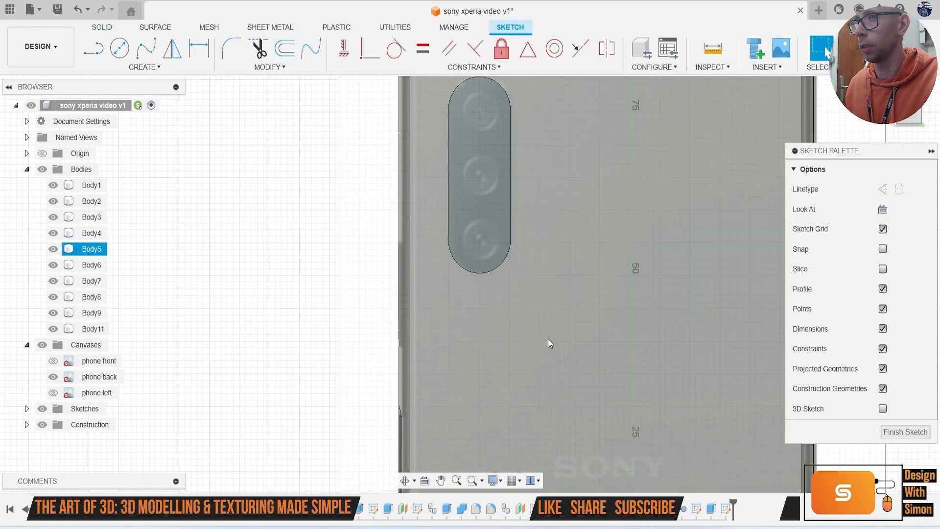
middle_click_drag(452, 119, 456, 239)
scroll(457, 240, "up", 1)
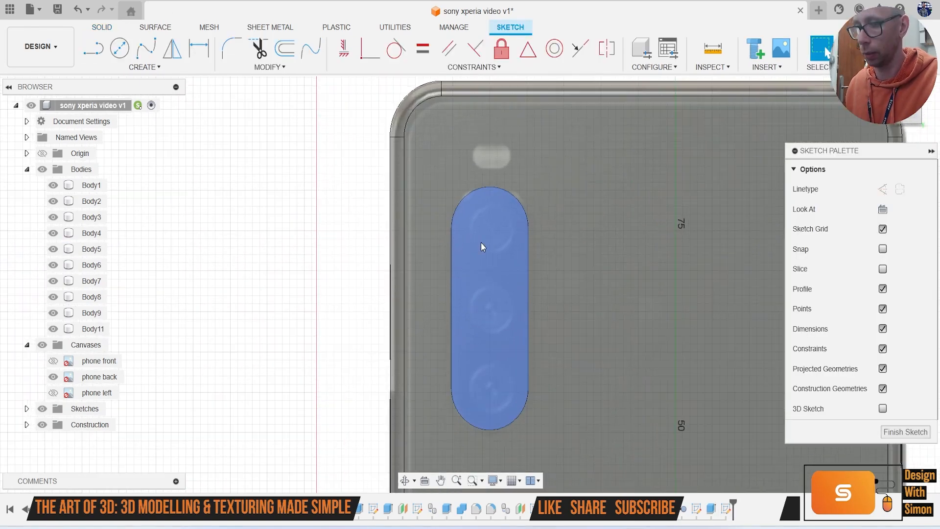
key("c")
scroll(541, 210, "up", 2)
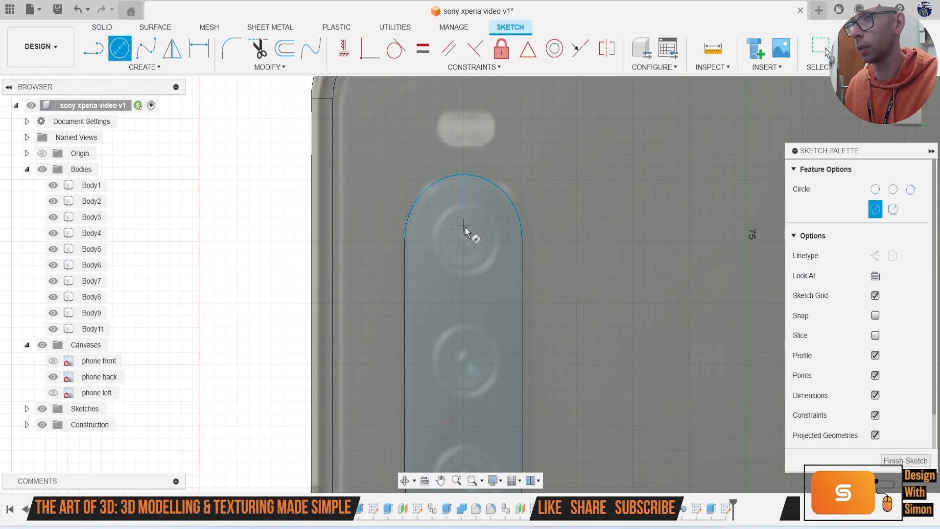
left_click(464, 239)
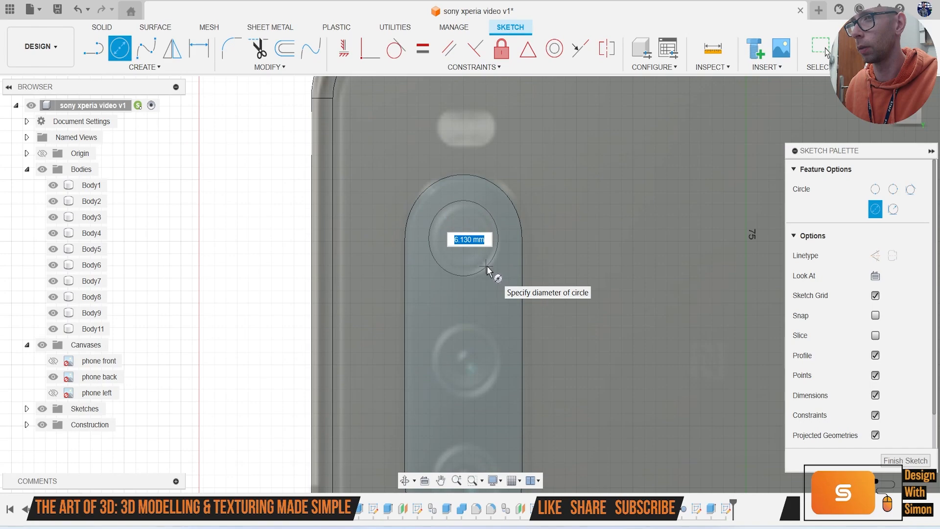
left_click(487, 268)
Step: Hide Body5 and cut the lens circle about 0.7 mm deep through the camera plate
key("e")
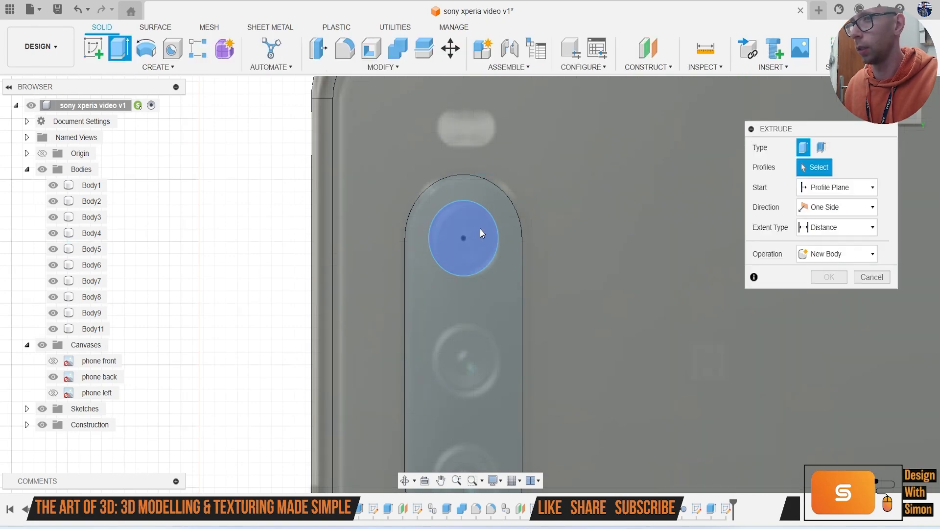
left_click(478, 235)
middle_click_drag(463, 245, 552, 258, "shift")
left_click_drag(523, 259, 525, 294)
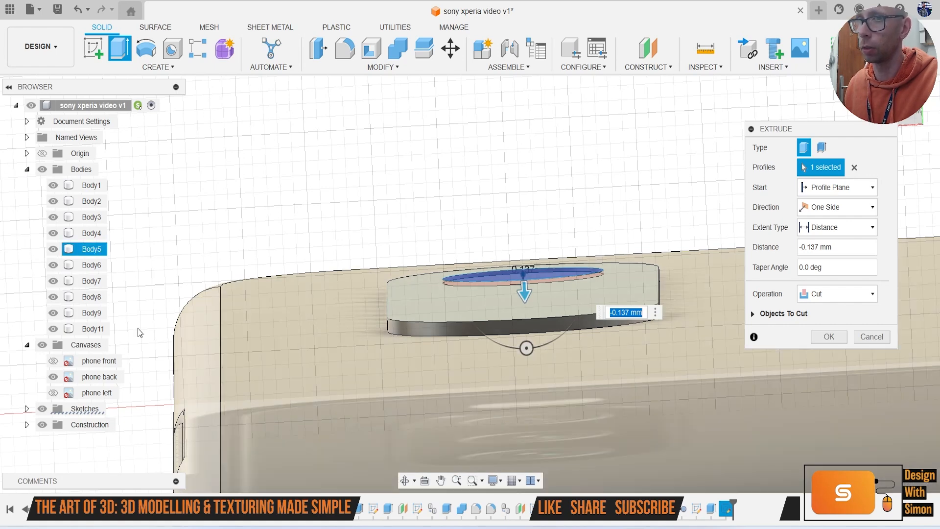
left_click(53, 249)
scroll(562, 288, "up", 5)
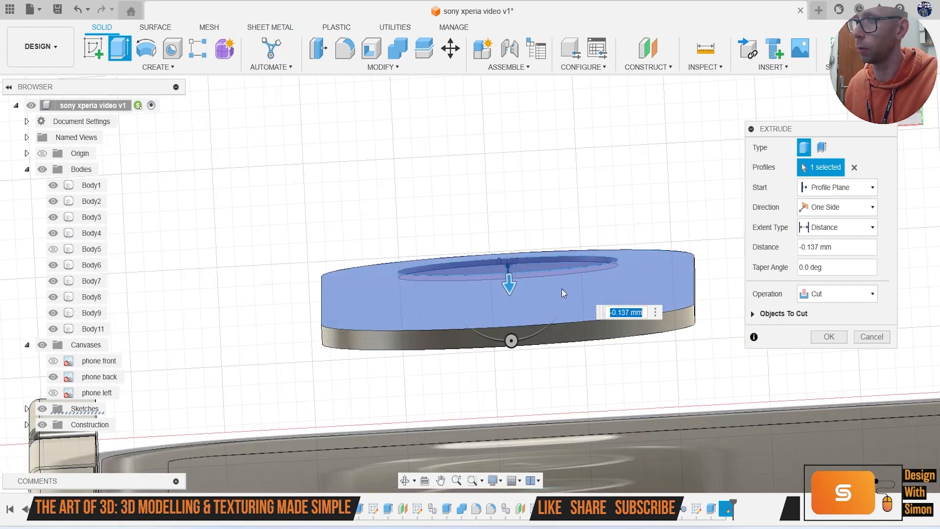
left_click_drag(498, 292, 498, 312)
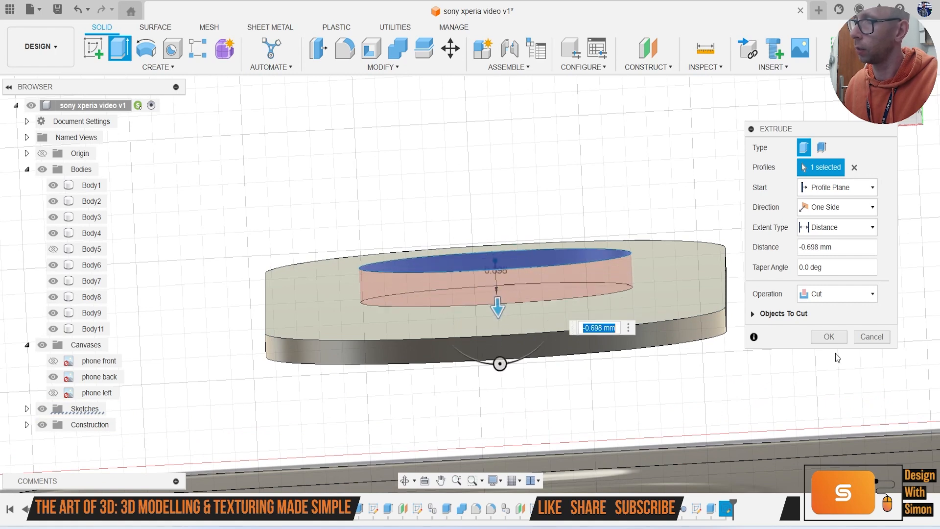
left_click(828, 338)
Step: Isolate the camera plate body and show the phone back canvas again
left_click(908, 120)
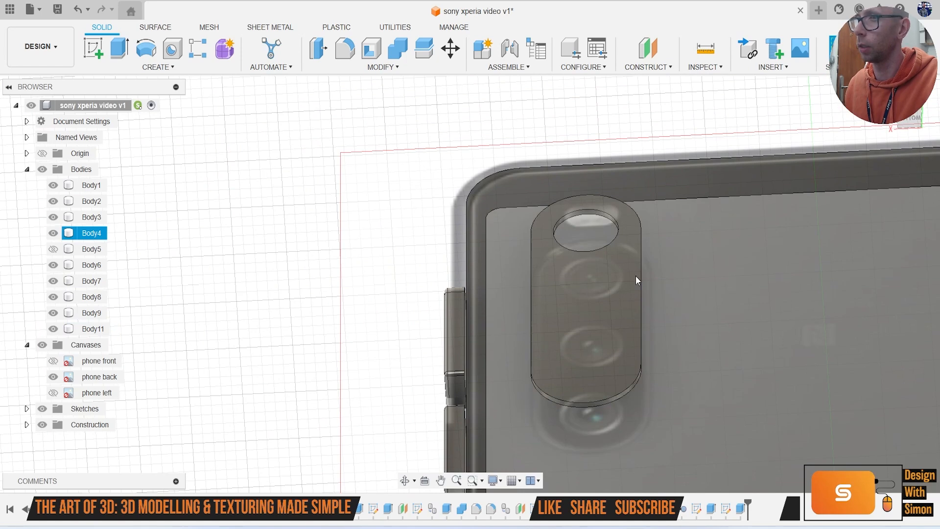
right_click(96, 333)
left_click(142, 306)
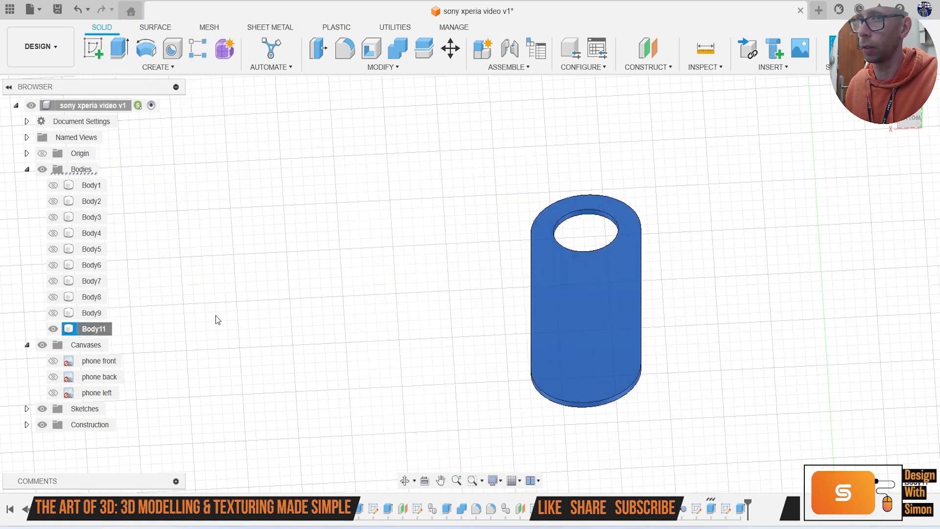
left_click(180, 350)
left_click(53, 377)
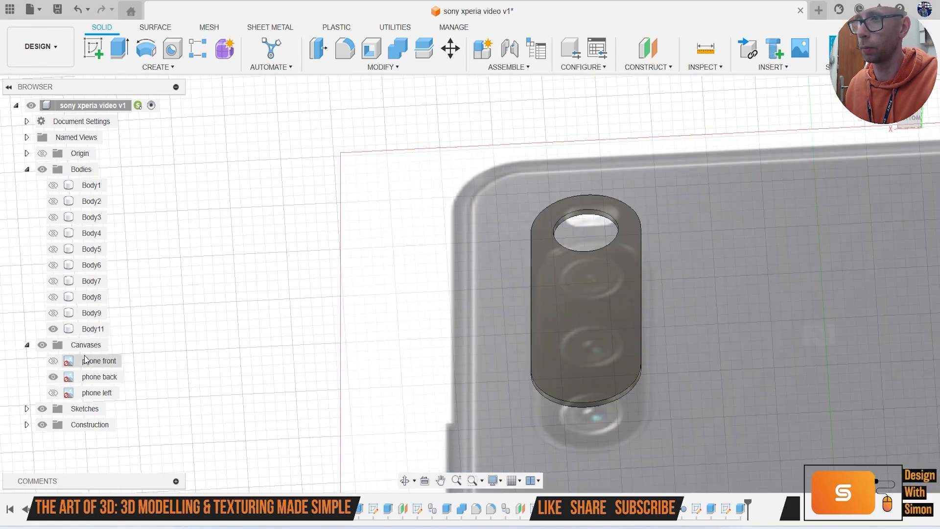
Step: Start a sketch on the camera plate's face and extrude the round hole's profile into the plate as a new lens body
left_click(93, 48)
left_click(595, 287)
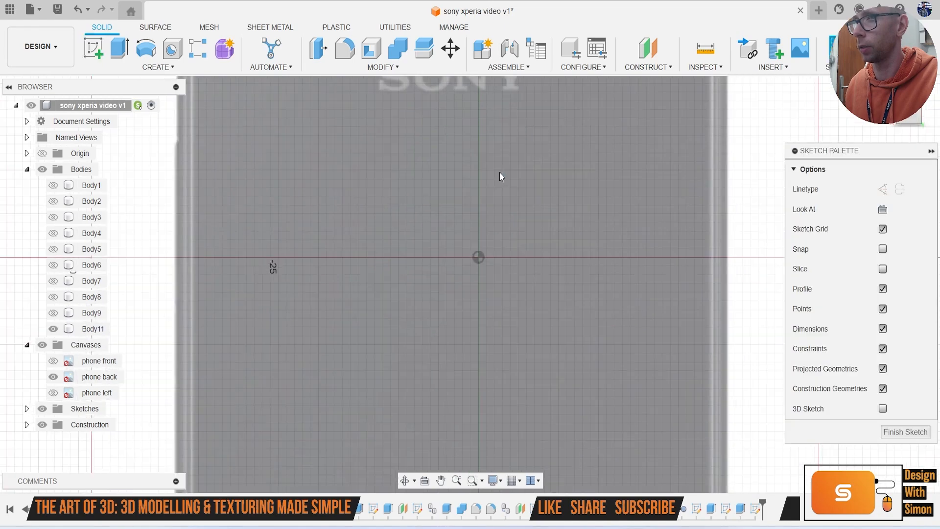
middle_click_drag(494, 262, 519, 487)
scroll(504, 293, "up", 4)
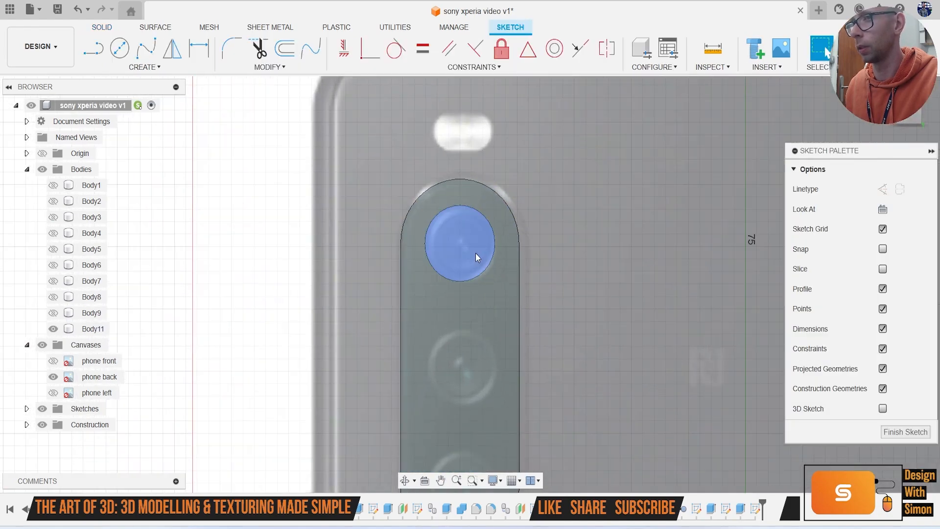
left_click(483, 253)
scroll(472, 273, "up", 5)
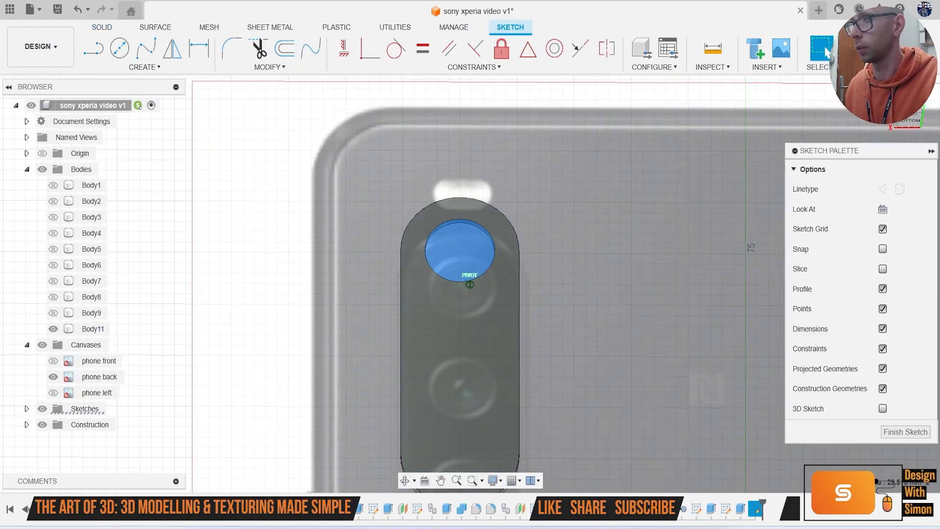
scroll(509, 276, "up", 3)
key("e")
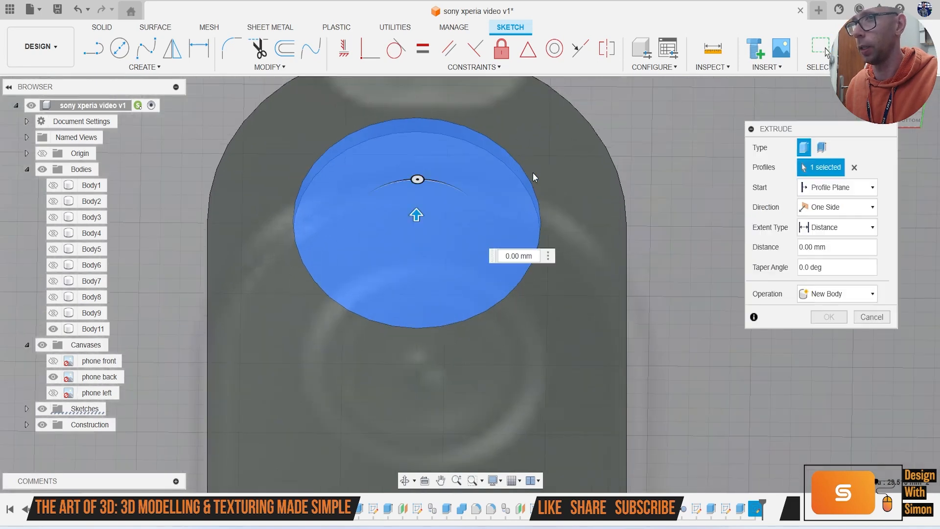
middle_click_drag(534, 357, 587, 264, "shift")
left_click_drag(601, 311, 609, 330)
left_click(846, 296)
left_click(832, 353)
left_click(834, 318)
Step: Fillet the rim of the lens hole in the camera plate with a 0.2 mm radius
left_click_drag(905, 115, 906, 91)
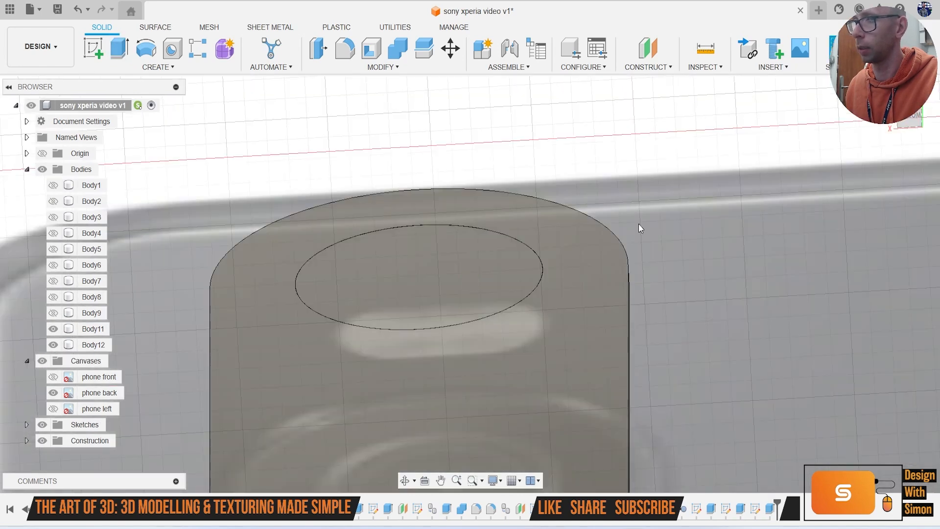
key("f")
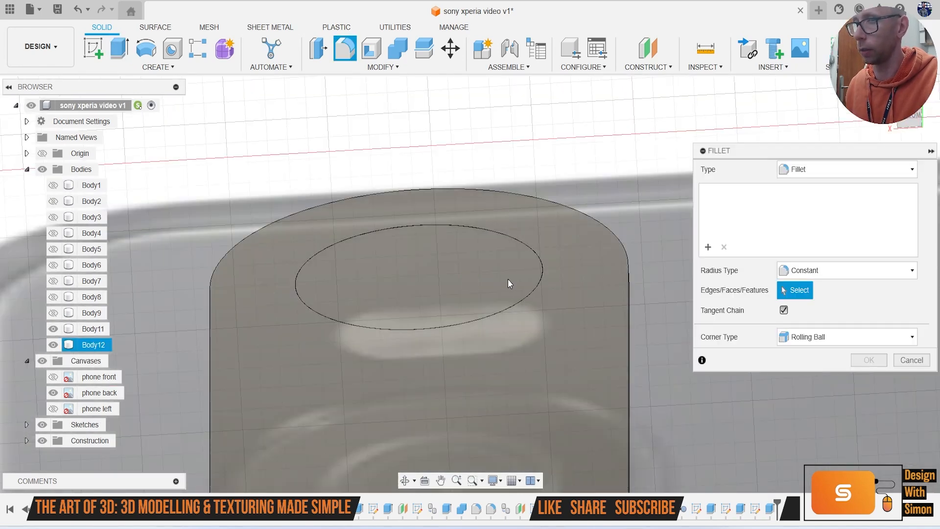
left_click(486, 239)
type(".2")
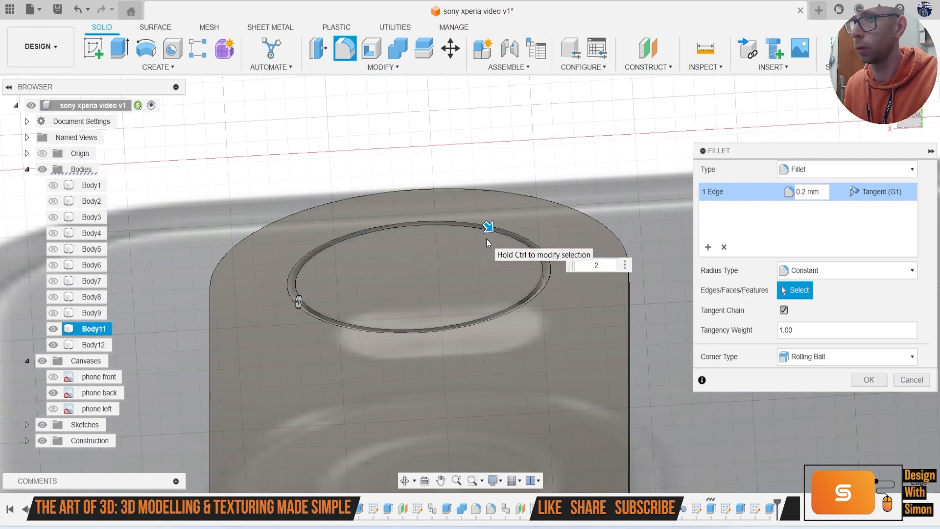
key("Return")
Step: Fillet the outer face of the round lens body with a 0.2 mm radius
key("f")
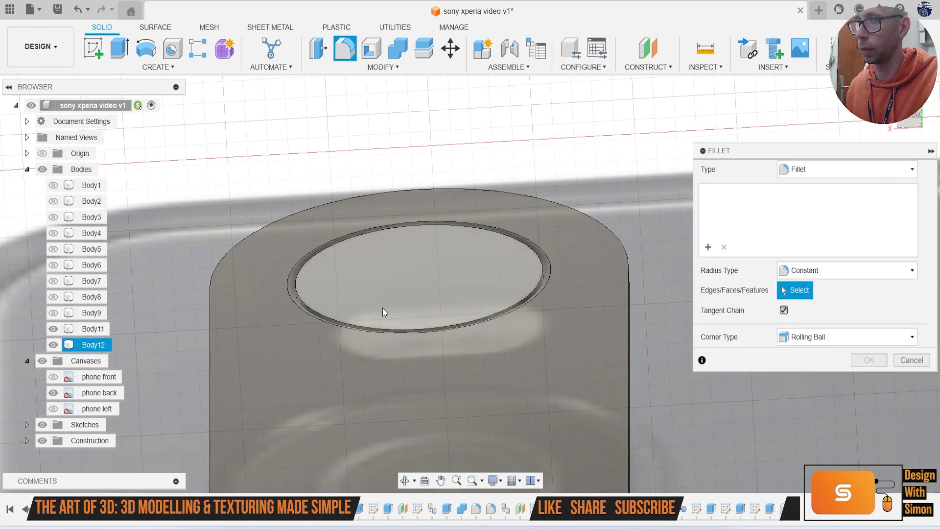
left_click(386, 309)
type(".2")
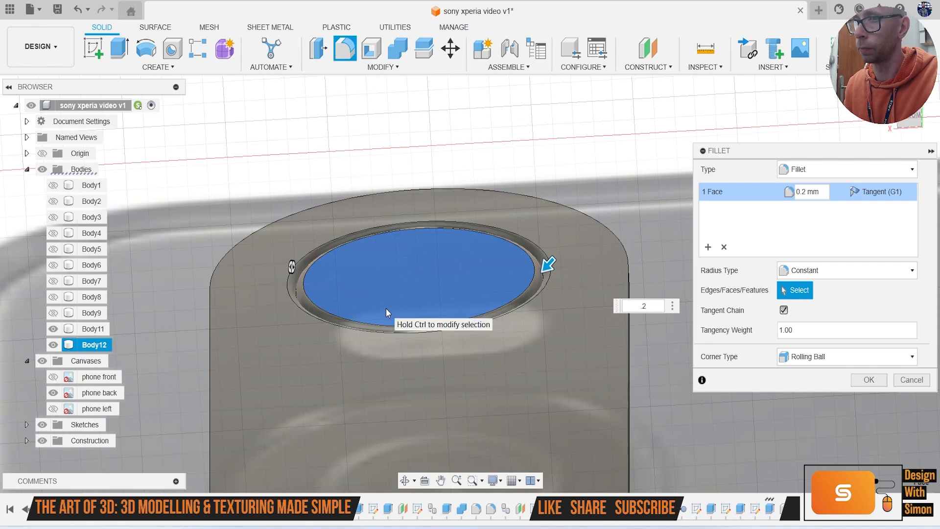
key("Return")
scroll(386, 308, "down", 5)
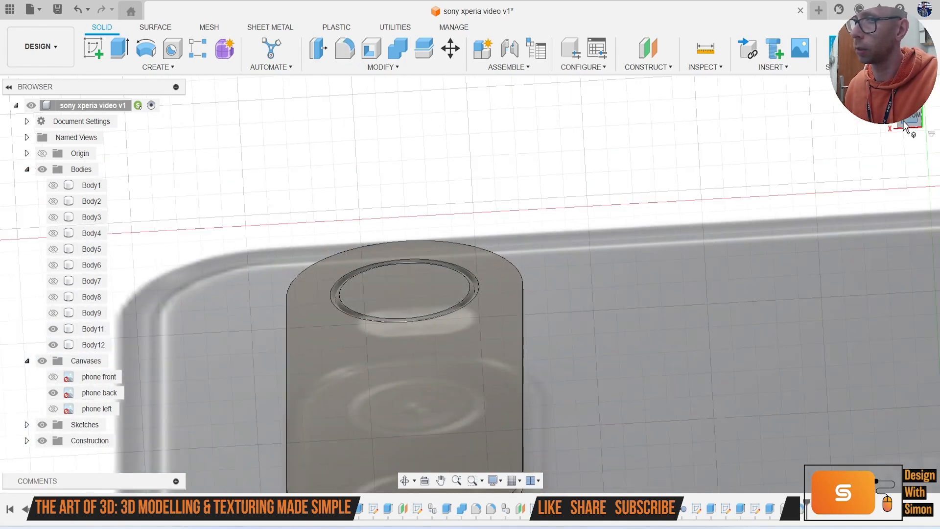
Step: Start a sketch on the lens body's face and draw a circle about 1.9 mm in diameter at its centre
left_click(911, 116)
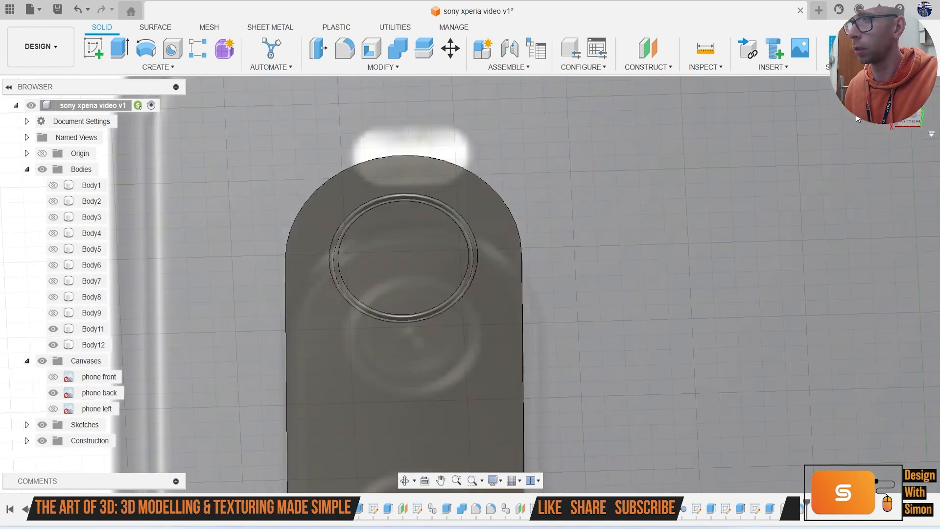
key("c")
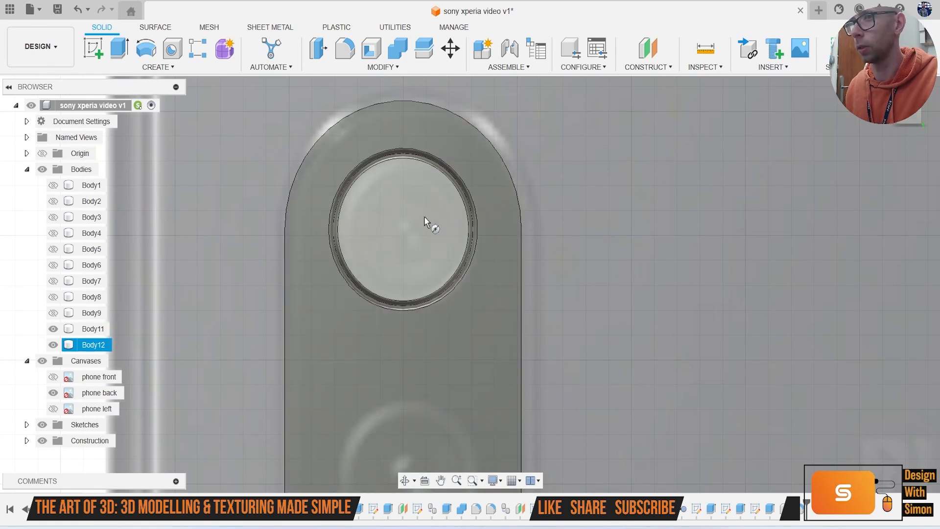
left_click(364, 218)
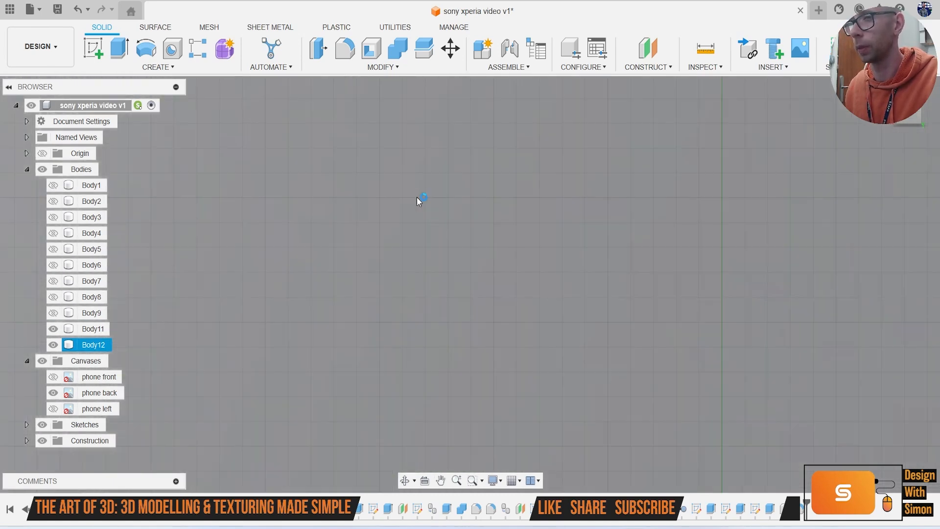
scroll(381, 243, "down", 4)
mouse_move(340, 179)
middle_mouse_down()
mouse_move(424, 271)
mouse_move(439, 382)
middle_mouse_up()
scroll(439, 310, "up", 5)
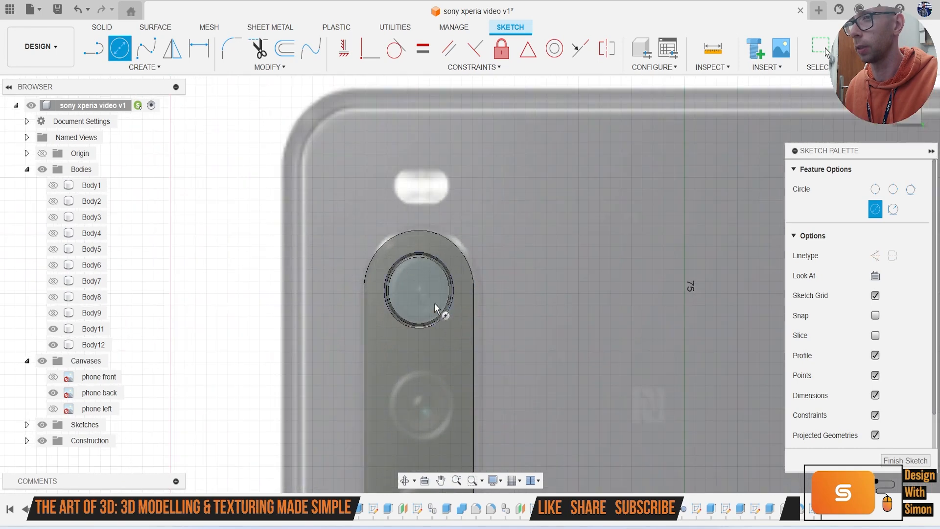
left_click(423, 291)
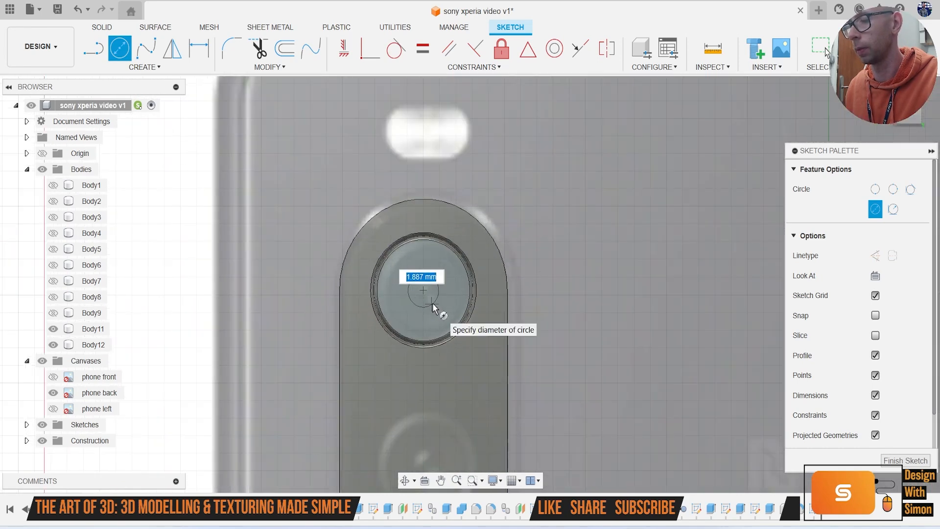
left_click(433, 306)
Step: Cut the small centre circle down through the lens body
key("e")
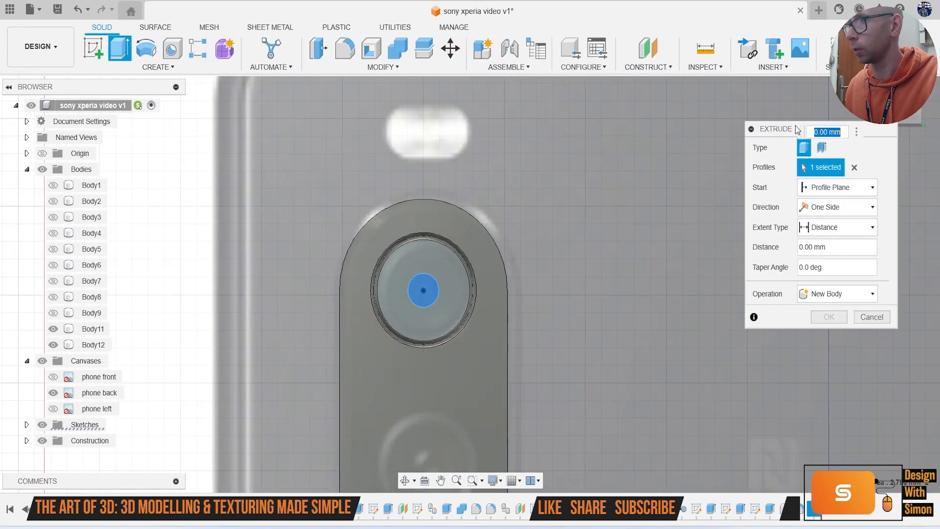
left_click(905, 126)
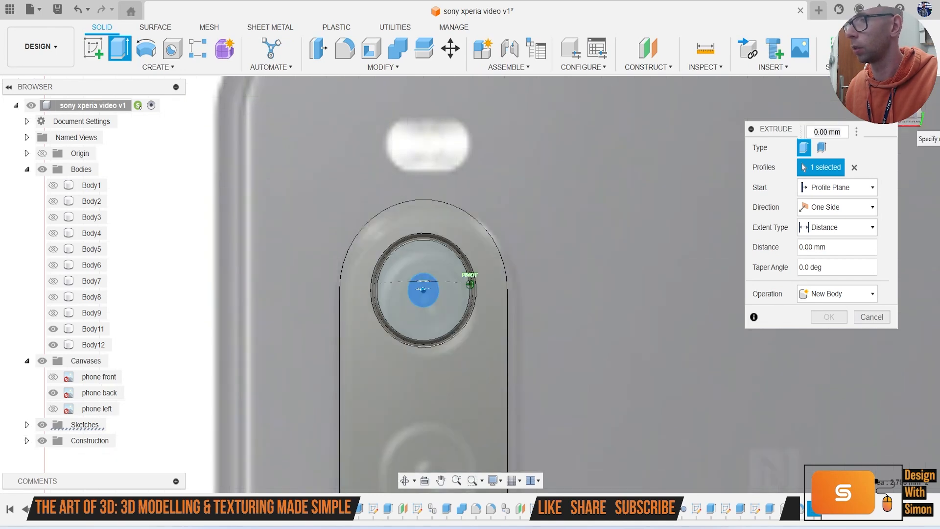
left_click_drag(422, 275, 425, 340)
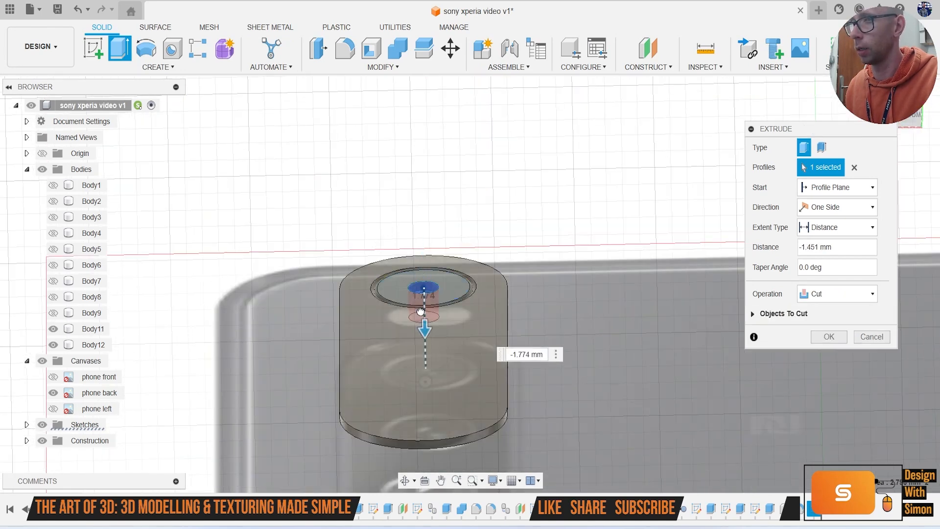
left_click(829, 336)
scroll(531, 318, "up", 5)
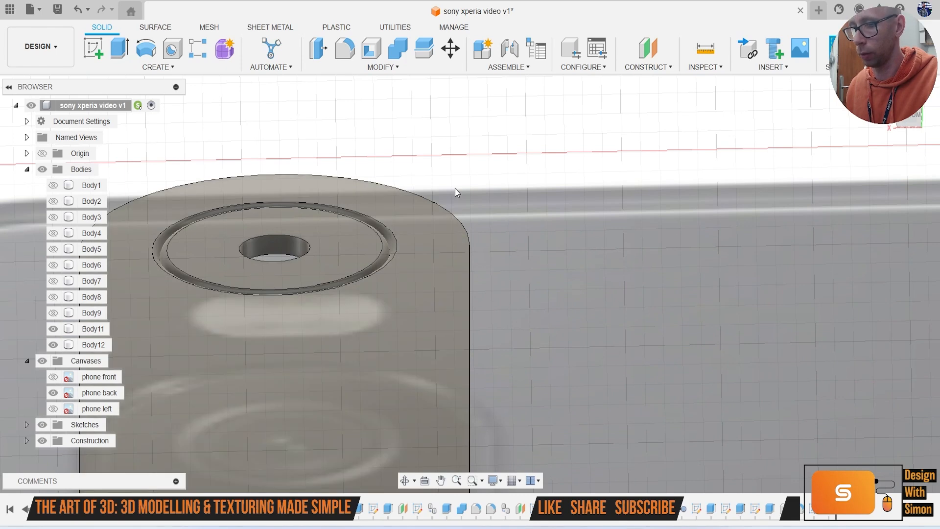
Step: Create a sketch on the lens body's outer face using only its automatically projected edges, and finish it
left_click(93, 48)
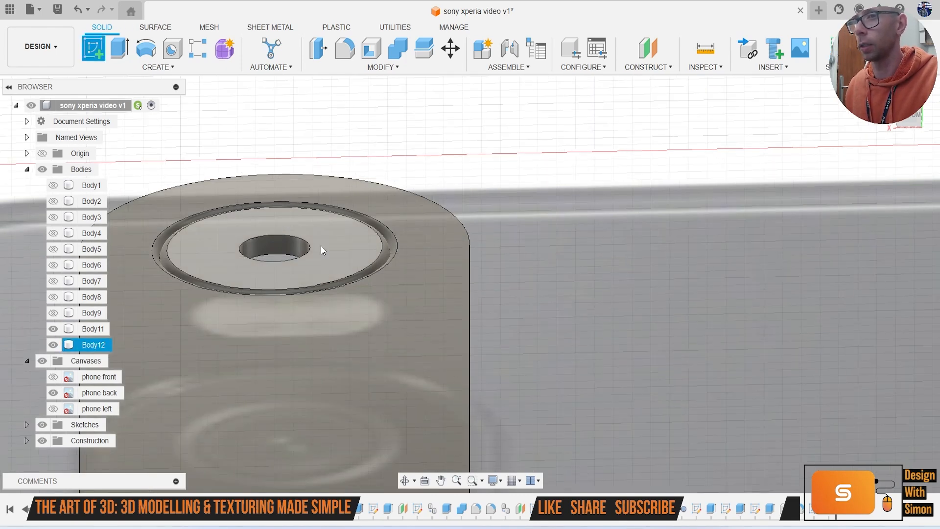
left_click(320, 245)
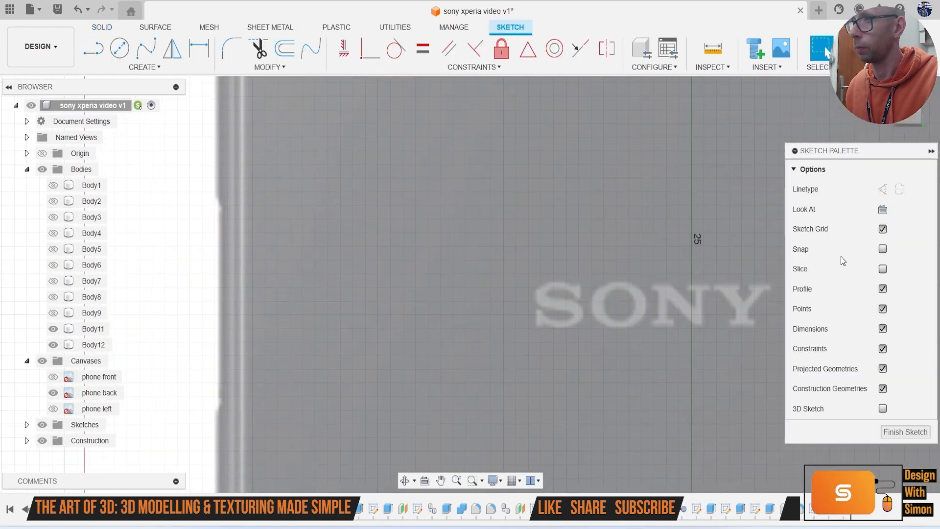
left_click(905, 431)
Step: Extrude the small centre circle of the lens by -0.50 mm as a new body
scroll(478, 248, "down", 5)
middle_click_drag(456, 161, 385, 248)
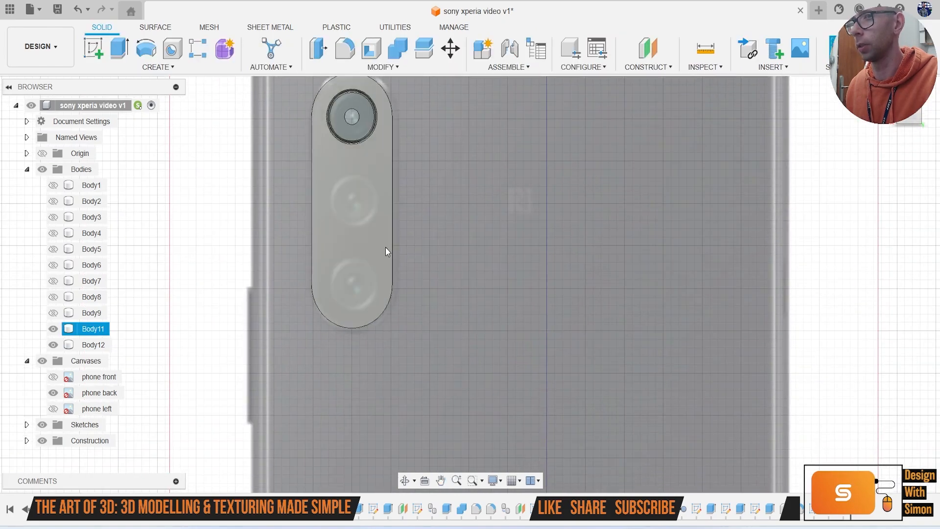
middle_click_drag(360, 95, 401, 197)
scroll(401, 195, "up", 4)
scroll(400, 197, "up", 3)
key("e")
left_click(386, 291)
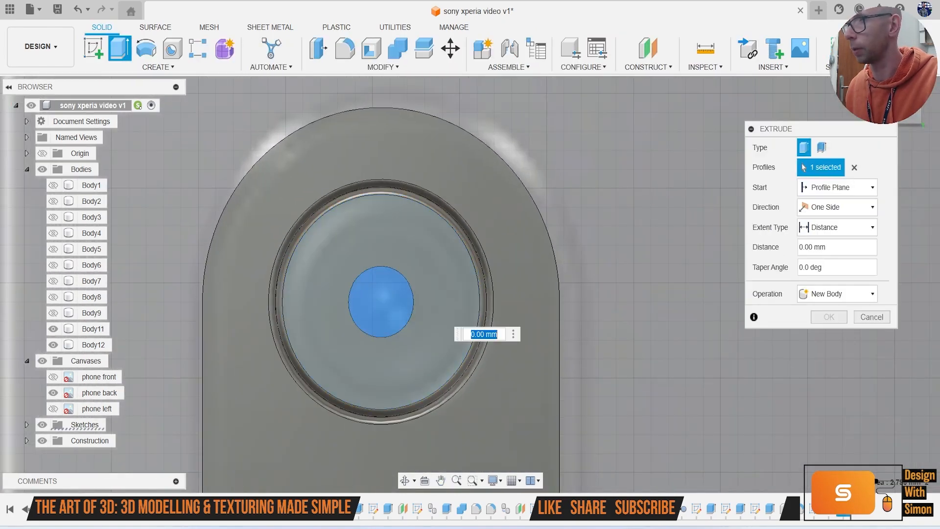
left_click_drag(907, 120, 936, 110)
left_click_drag(524, 329, 485, 204)
left_click(837, 294)
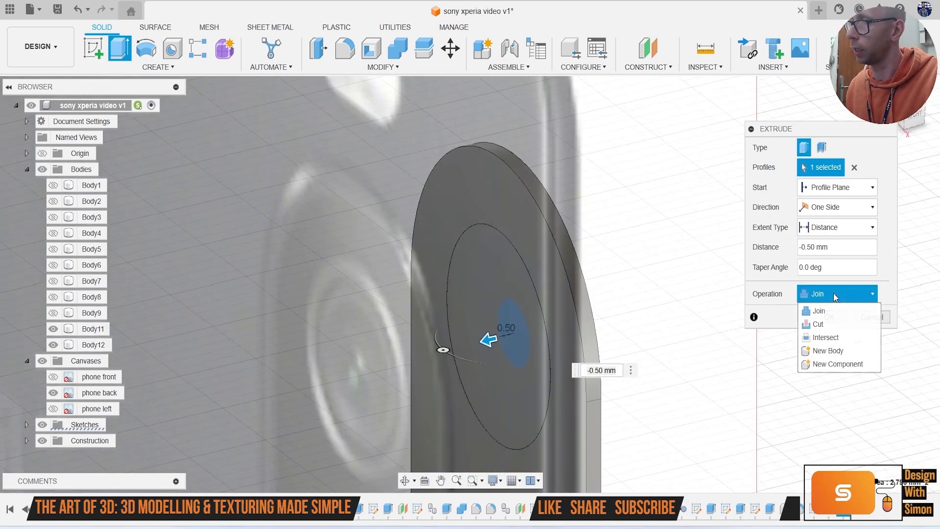
left_click(823, 351)
left_click(829, 316)
Step: Fillet the outer edge of the new centre body with a 0.2 mm radius
mouse_move(914, 117)
left_mouse_down()
mouse_move(933, 121)
mouse_move(901, 116)
left_mouse_up()
key("f")
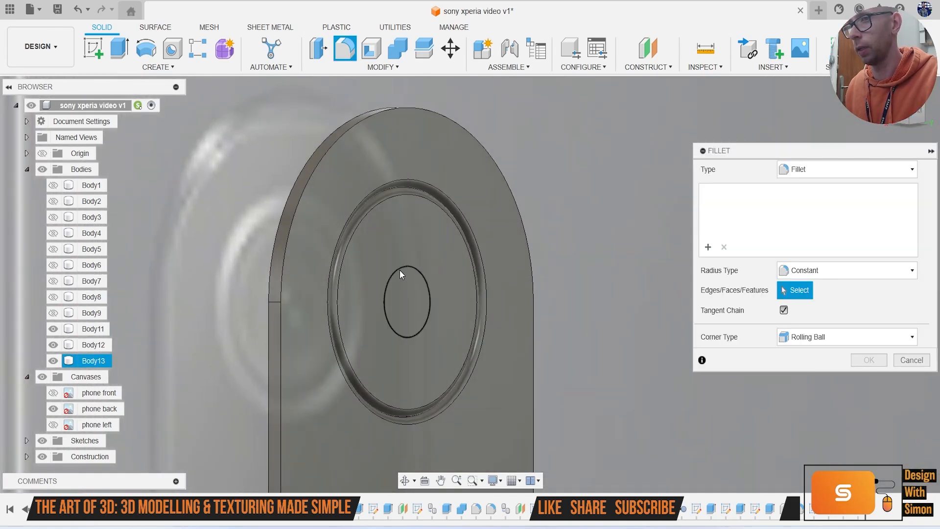
left_click(412, 269)
type("1")
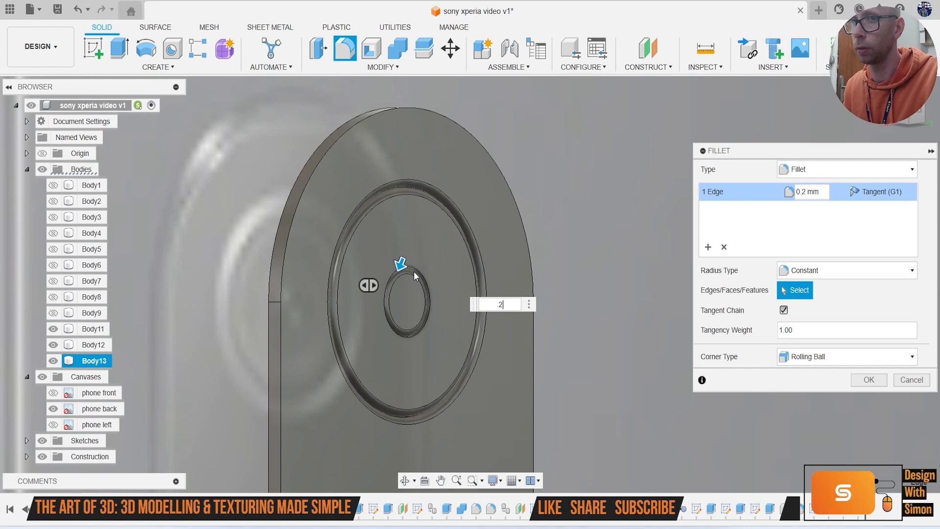
key("Return")
Step: Fillet the rim of the centre hole in the lens body with a 0.2 mm radius
scroll(396, 258, "up", 4)
key("f")
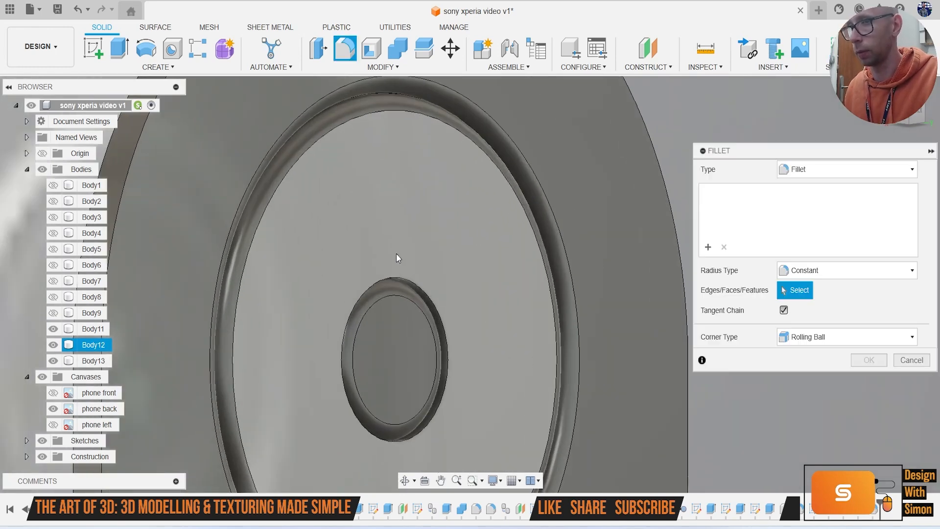
left_click(390, 284)
key("BackSpace")
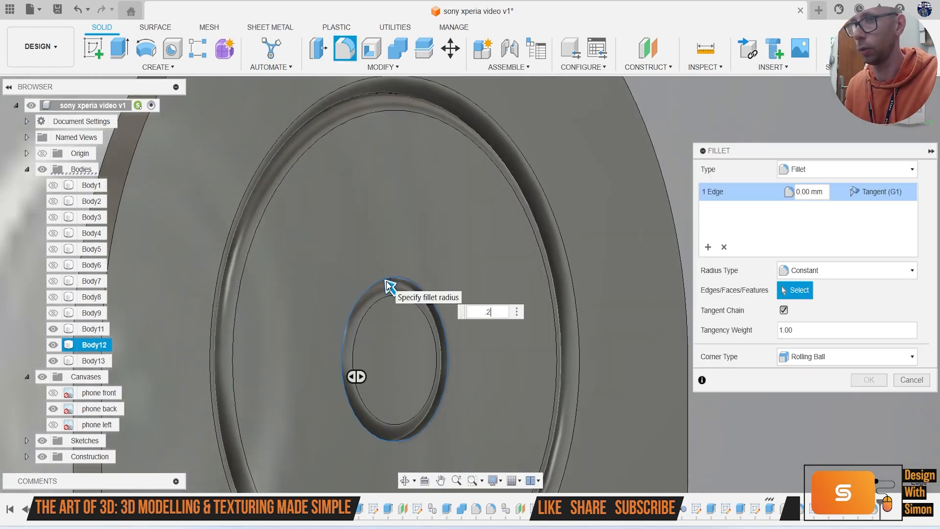
type(".2")
key("Return")
Step: Start a rectangular pattern with the object type set to Features
scroll(387, 281, "down", 3)
middle_click_drag(387, 281, 381, 318, "shift")
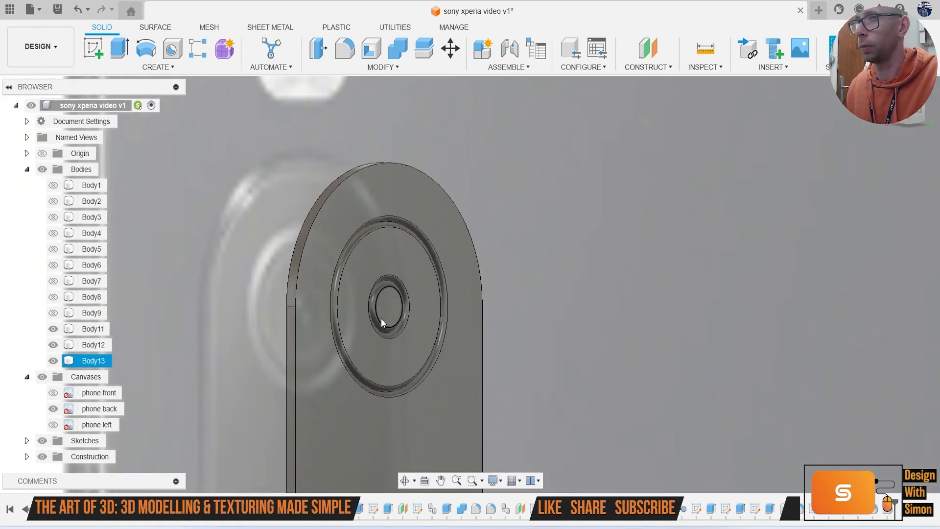
scroll(381, 318, "down", 3)
scroll(429, 278, "up", 2)
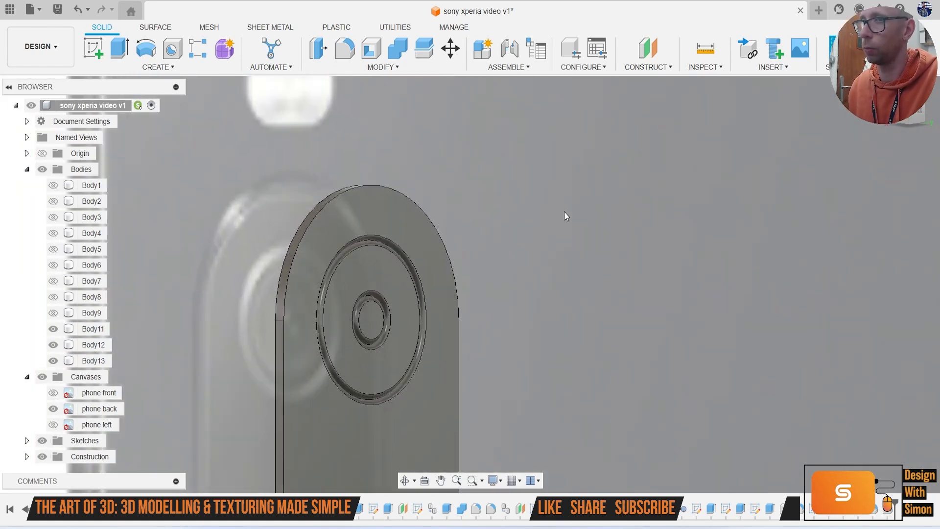
scroll(565, 213, "down", 4)
left_click(918, 112)
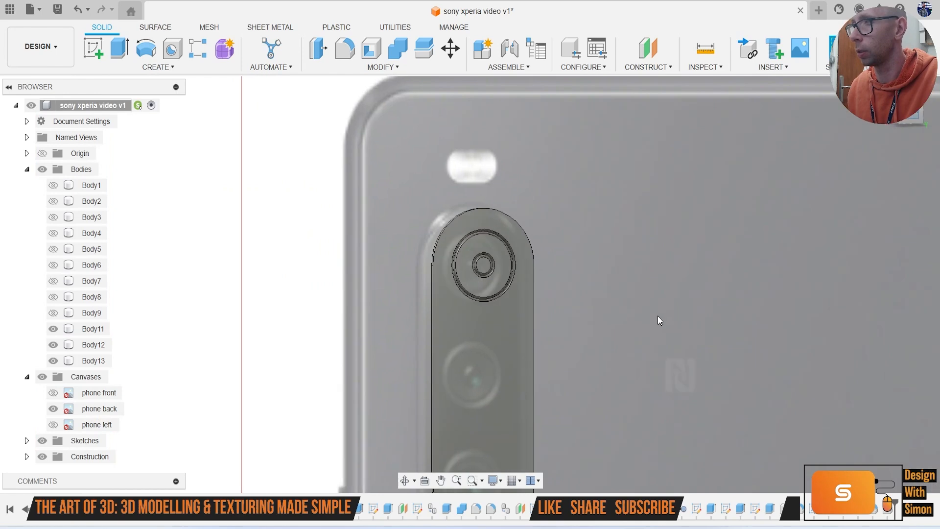
scroll(659, 321, "down", 4)
middle_click_drag(659, 360, 529, 252)
left_click(175, 68)
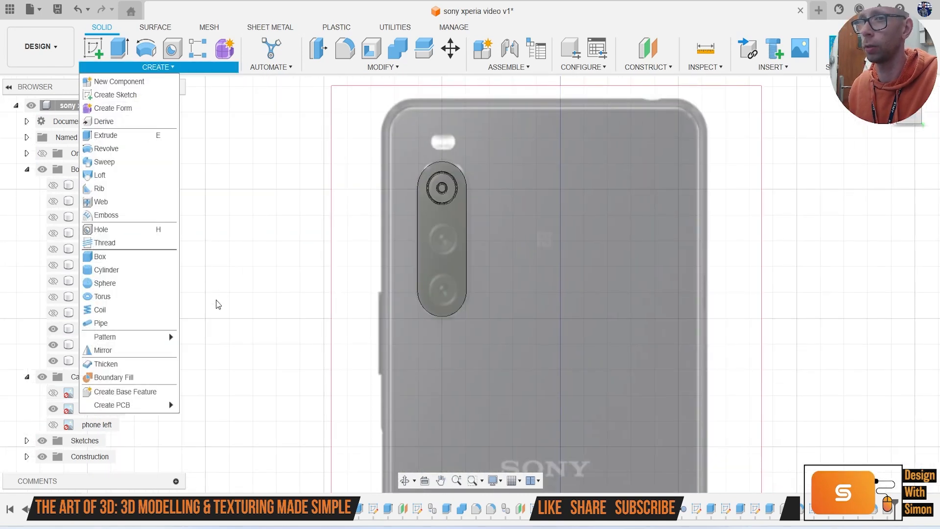
mouse_move(151, 336)
left_click(223, 338)
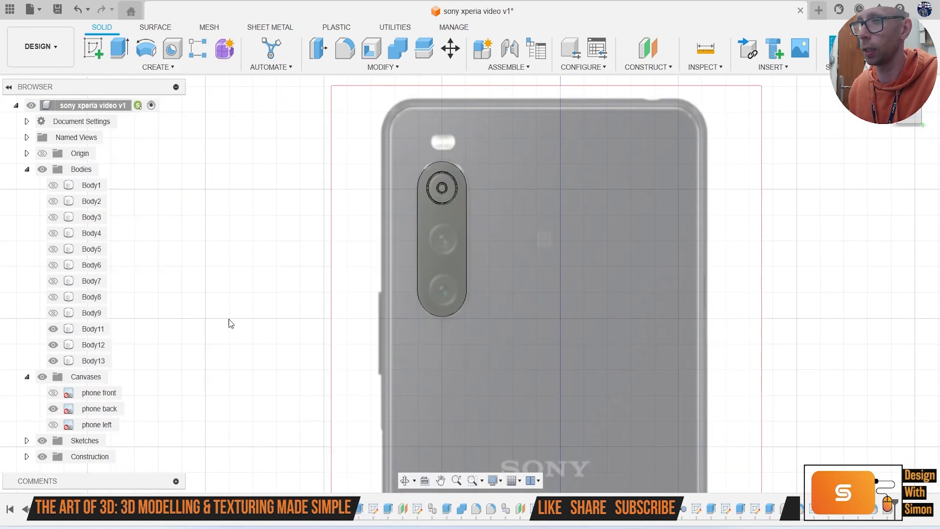
left_click(881, 190)
left_click(867, 234)
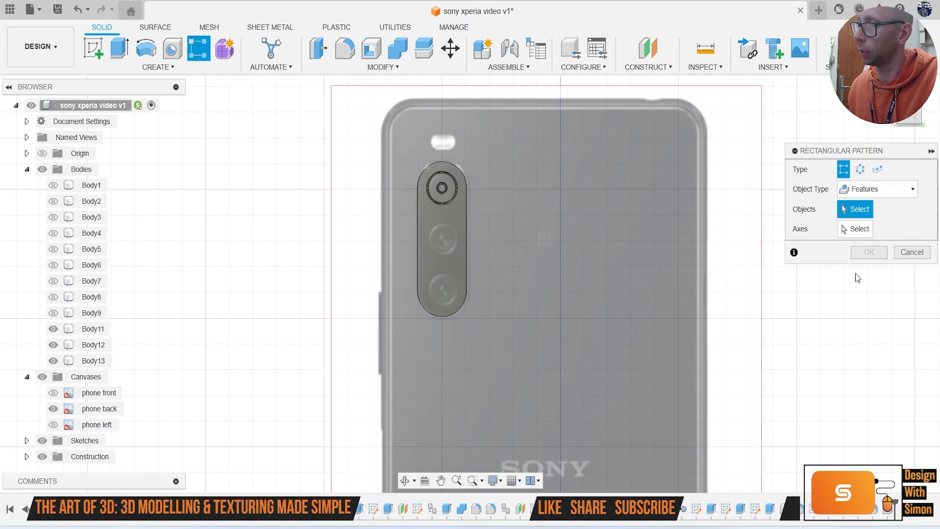
Step: Try picking individual features of the lens and its centre body as the pattern objects
left_click(829, 515)
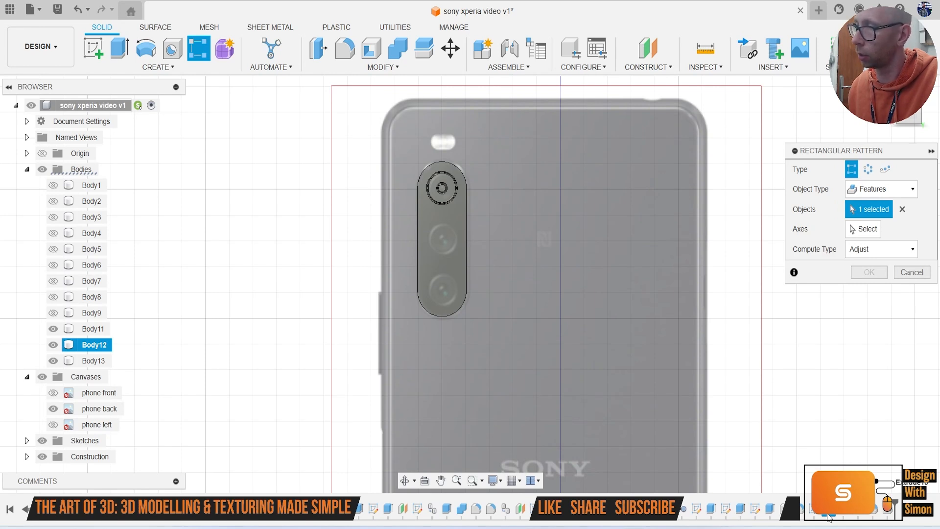
left_click(769, 512)
left_click(859, 514)
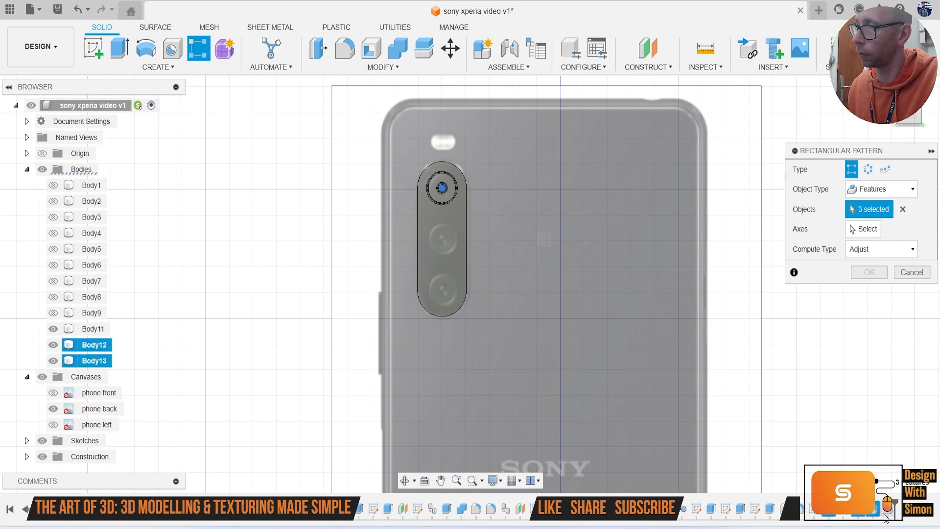
Step: Run the pattern along the camera plate's long straight edge with a quantity of 3 over about 18.2 mm
left_click(863, 230)
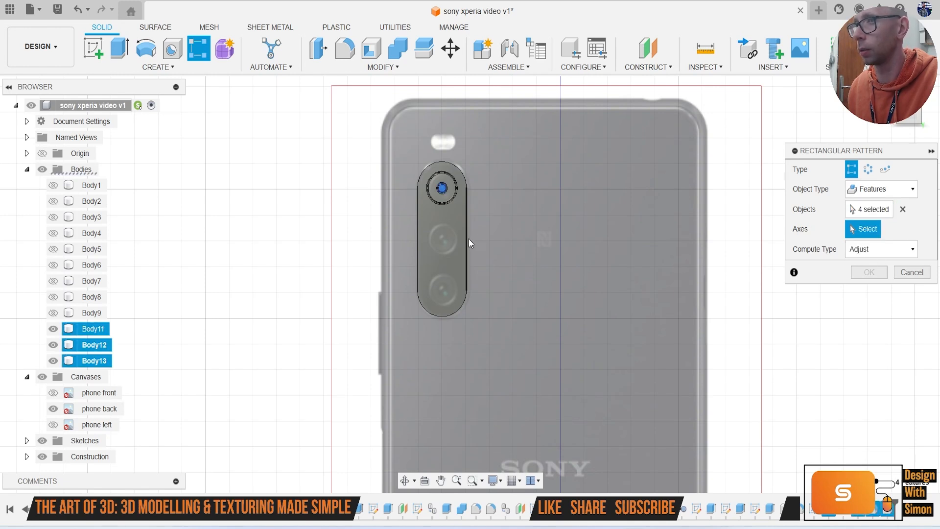
left_click(466, 243)
left_click_drag(442, 201, 442, 294)
key("Tab")
Step: Add the plate's lens hole cut to the pattern objects and extend the pattern distance to about 19.8 mm
left_click(869, 209)
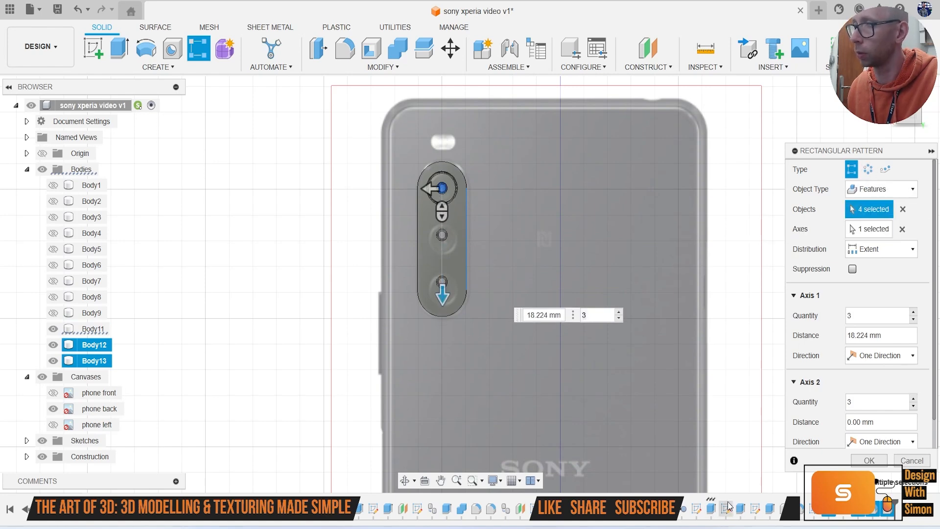
left_click(741, 511)
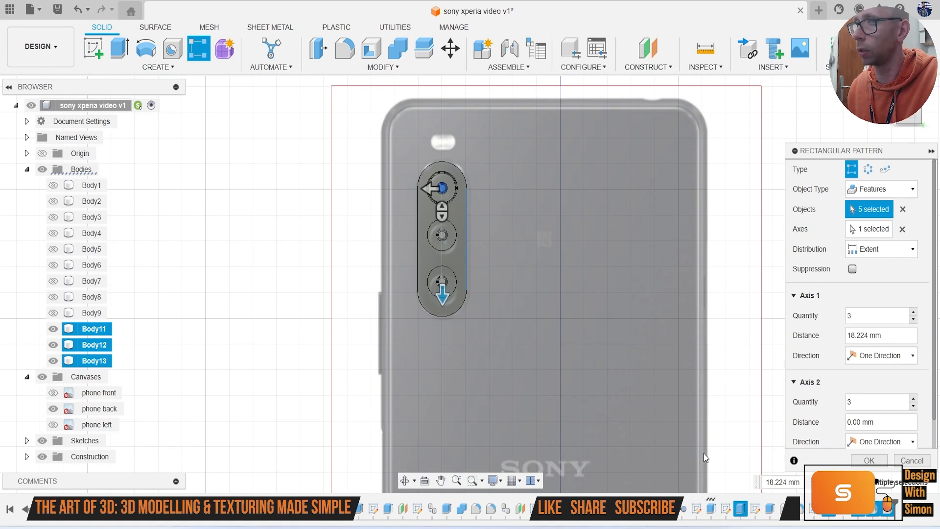
scroll(519, 291, "up", 5)
left_click_drag(343, 289, 347, 308)
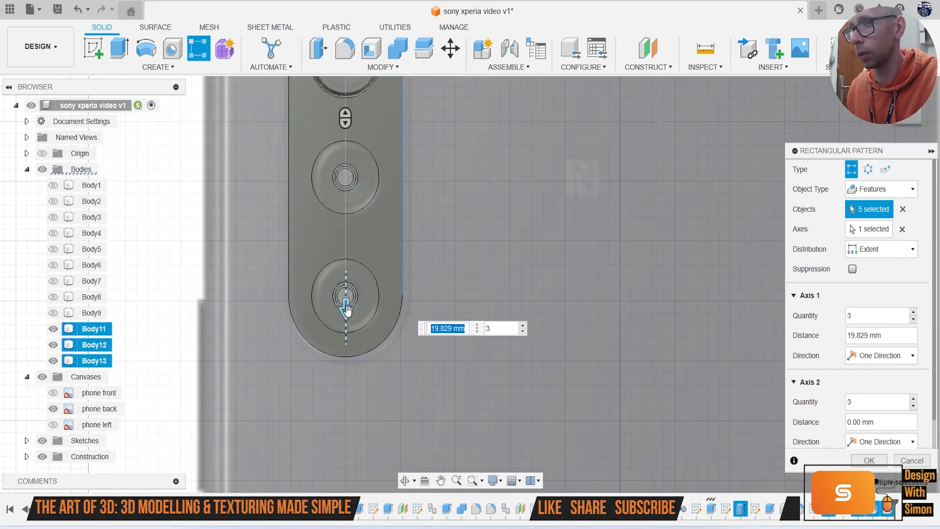
Step: Try adding the plate and further lens features to the pattern, and shorten its distance to about 17.9 mm
left_click(725, 510)
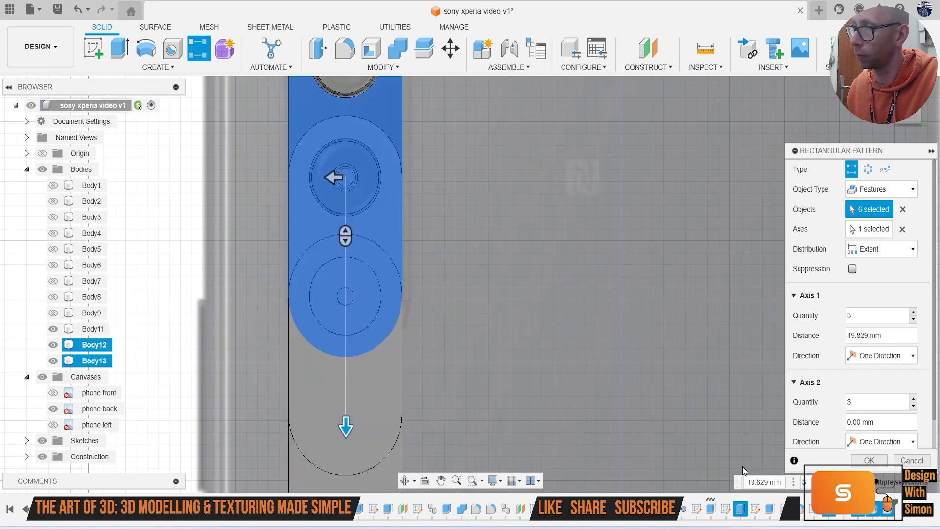
left_click(770, 510)
left_click(801, 512)
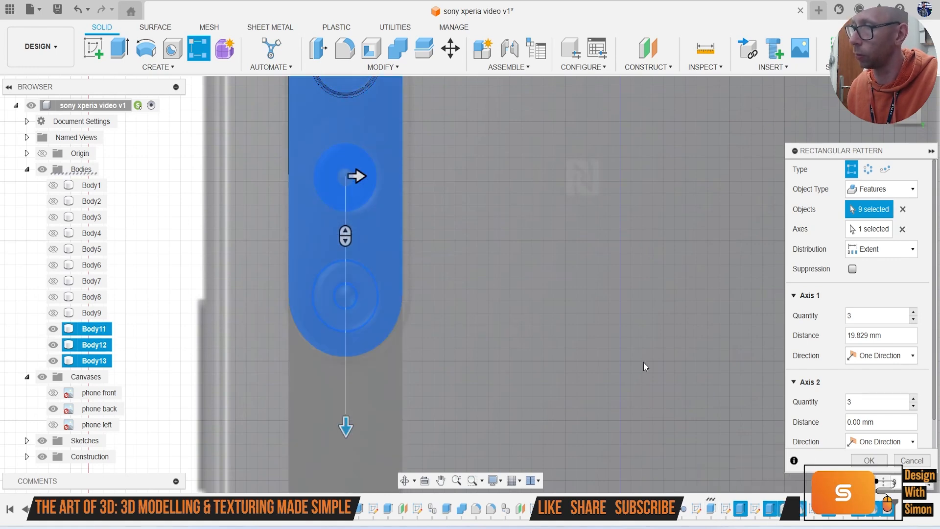
scroll(641, 368, "down", 3)
mouse_move(474, 405)
left_mouse_down()
mouse_move(476, 377)
mouse_move(481, 395)
left_mouse_up()
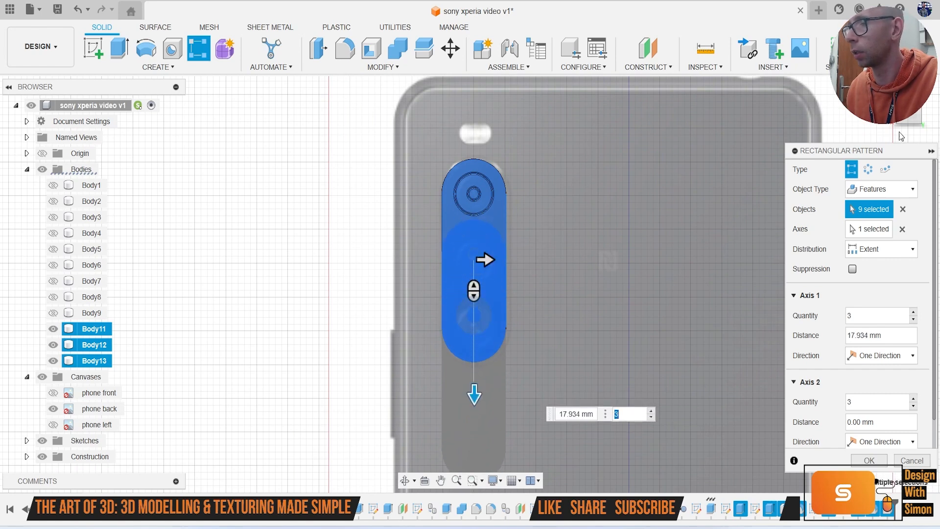
left_click_drag(911, 111, 920, 110)
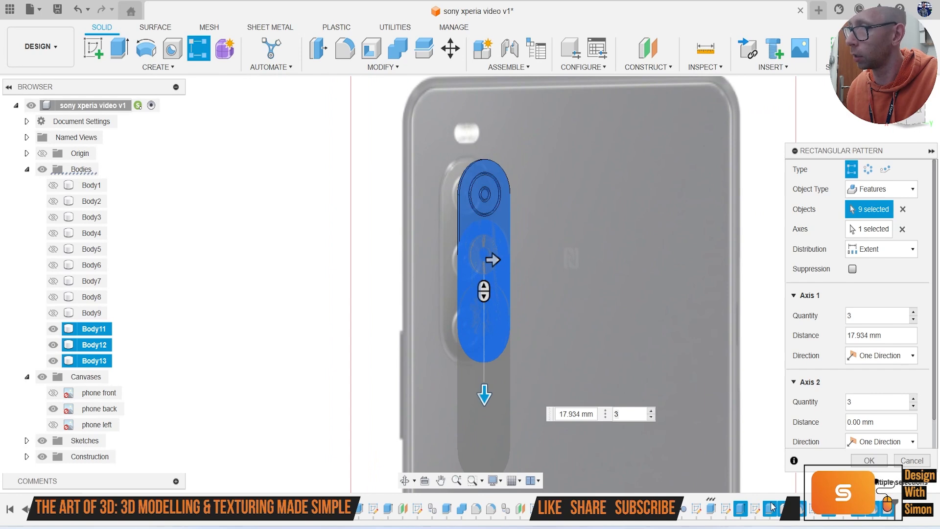
Step: Clear the pattern objects, reselect only the eight lens hole, lens body and centre body features, and complete the pattern
left_click(903, 209)
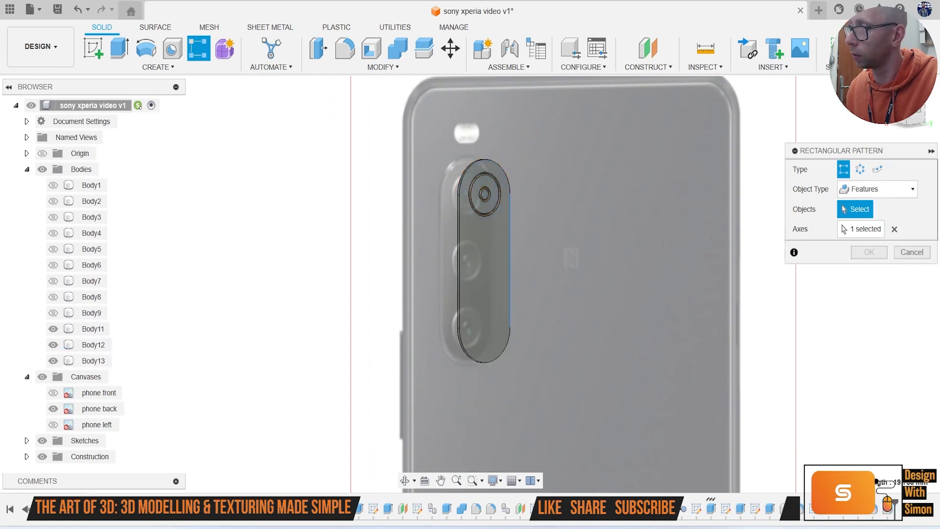
left_click(739, 510)
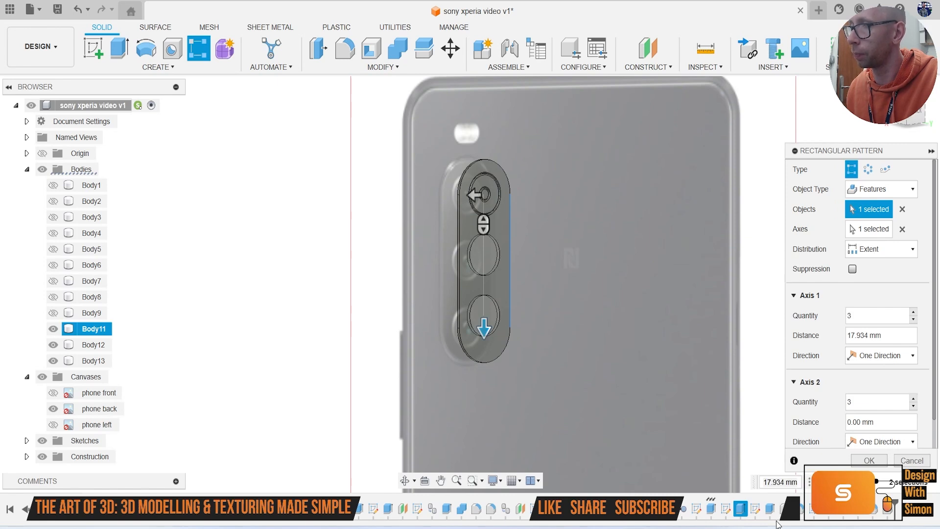
left_click(770, 510, "ctrl")
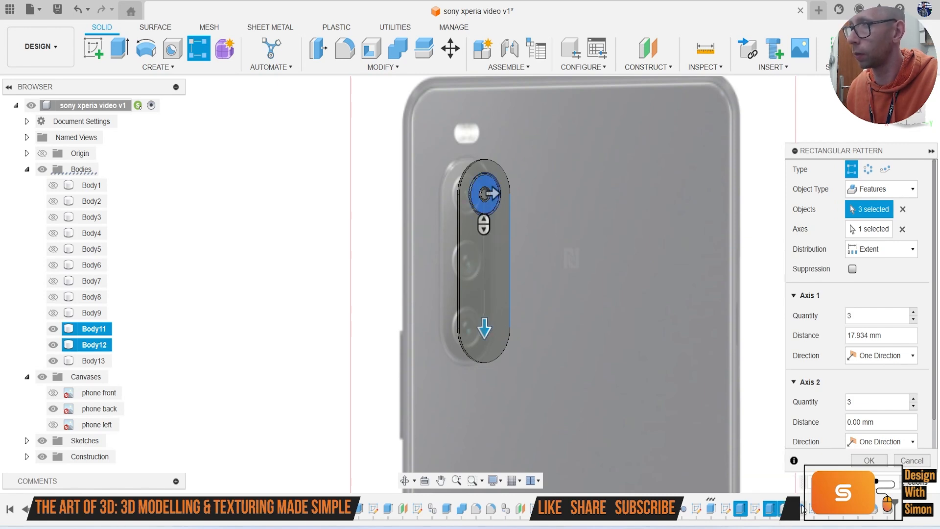
left_click(803, 512, "ctrl")
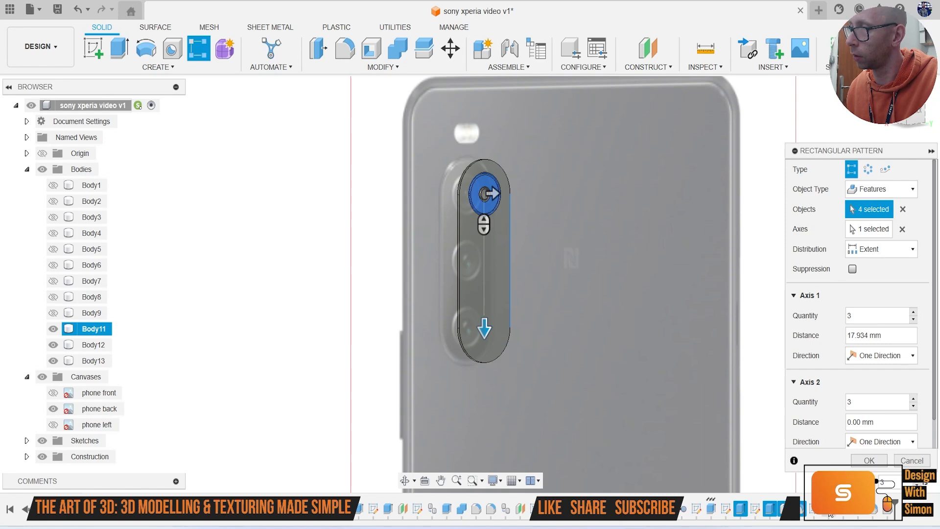
left_click(830, 511, "ctrl")
left_click(874, 511, "ctrl")
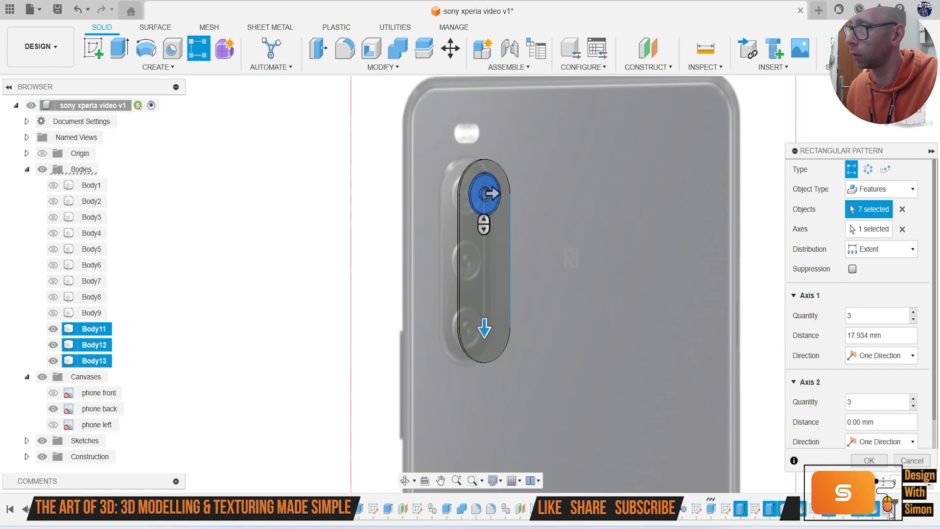
left_click(888, 511, "ctrl")
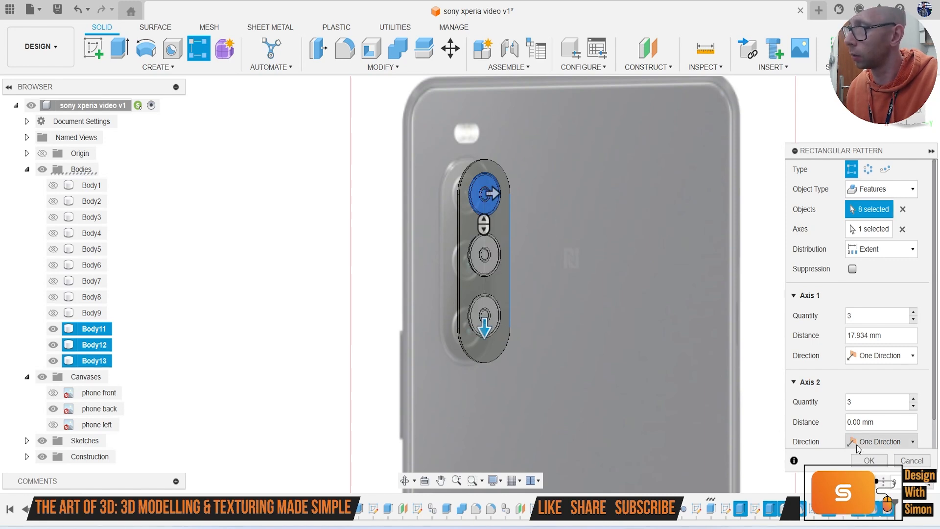
left_click(868, 460)
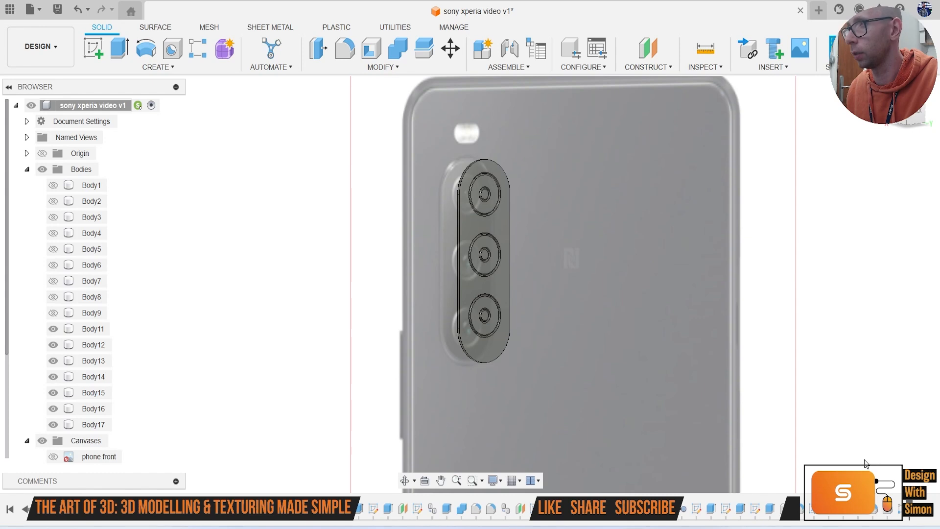
Step: Edit the rectangular pattern and lengthen its distance so the lower two lenses line up with the reference image
left_click(913, 117)
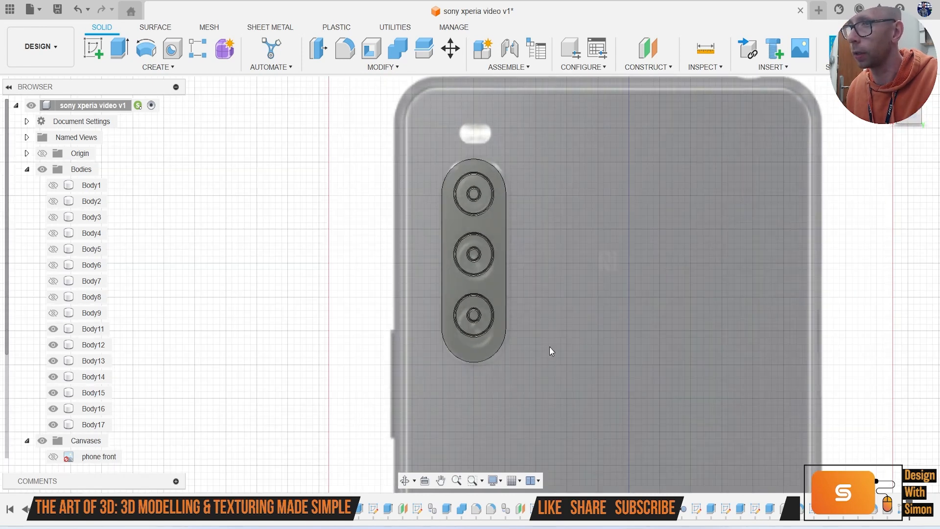
right_click(887, 509)
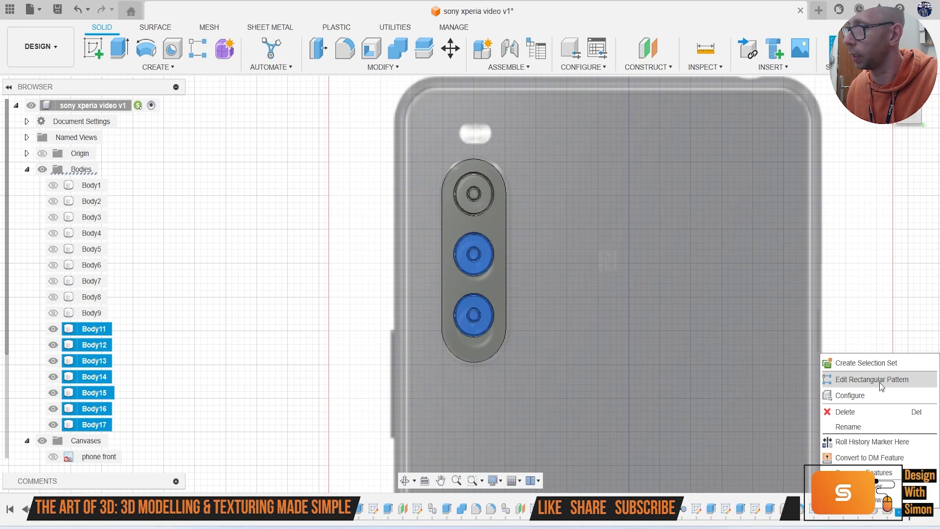
left_click(880, 380)
scroll(465, 328, "up", 3)
left_click_drag(454, 326, 452, 337)
left_click(868, 461)
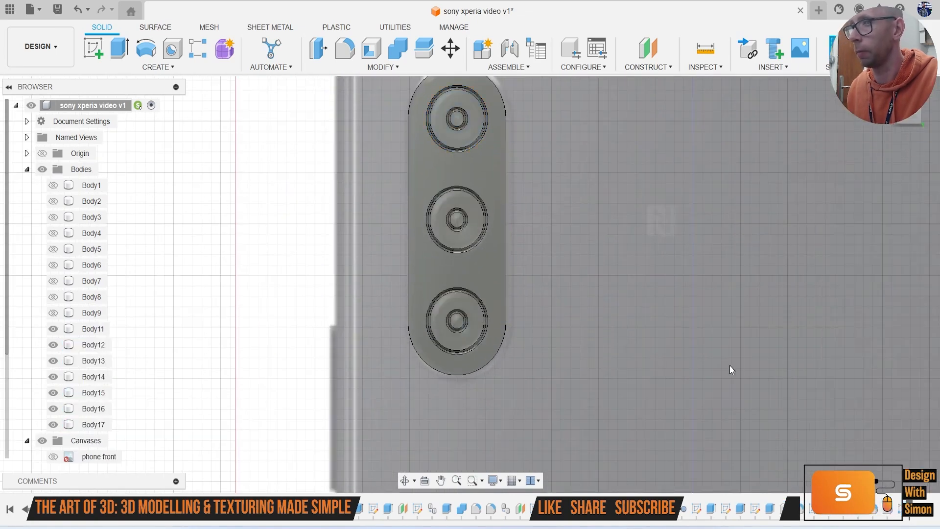
Step: Hide the reference canvases and fillet the camera plate's outer top edge with a 0.5 mm radius
scroll(730, 369, "down", 5)
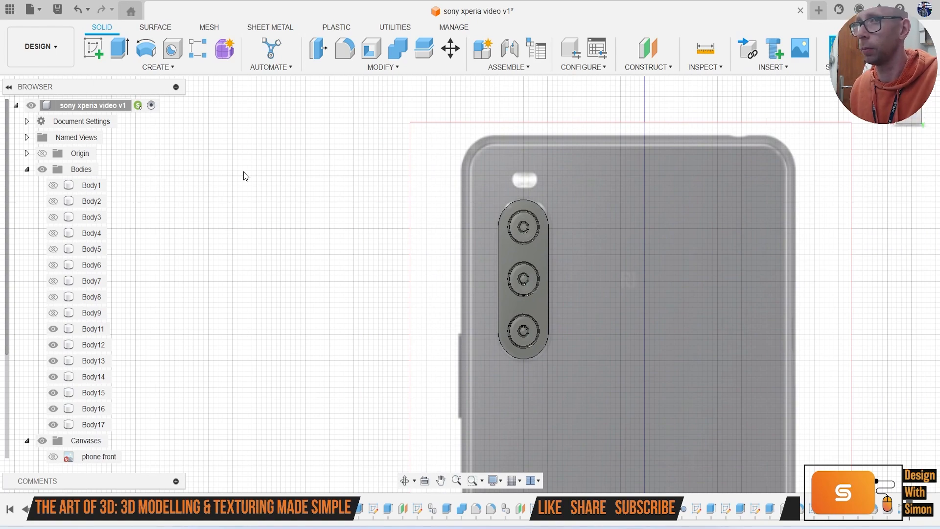
left_click(43, 441)
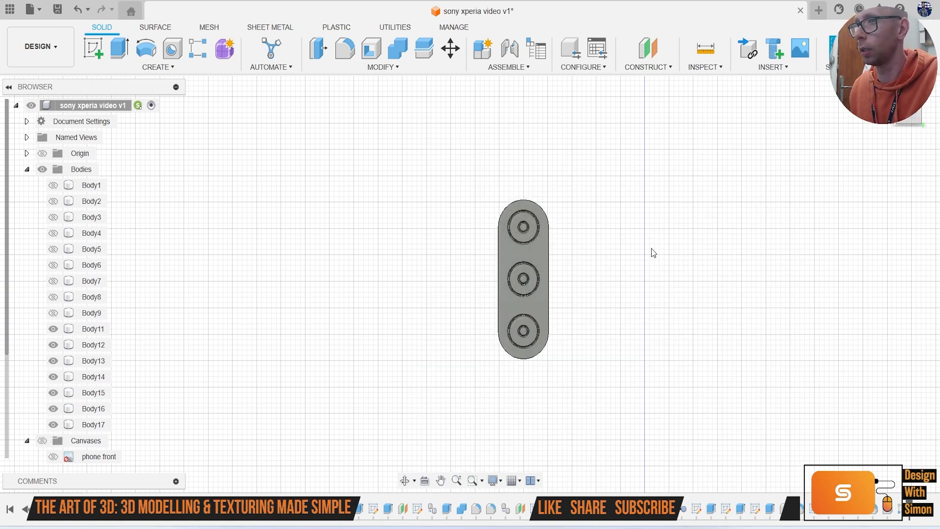
middle_click_drag(470, 284, 489, 235, "shift")
scroll(490, 231, "up", 6)
left_click(491, 232)
key("f")
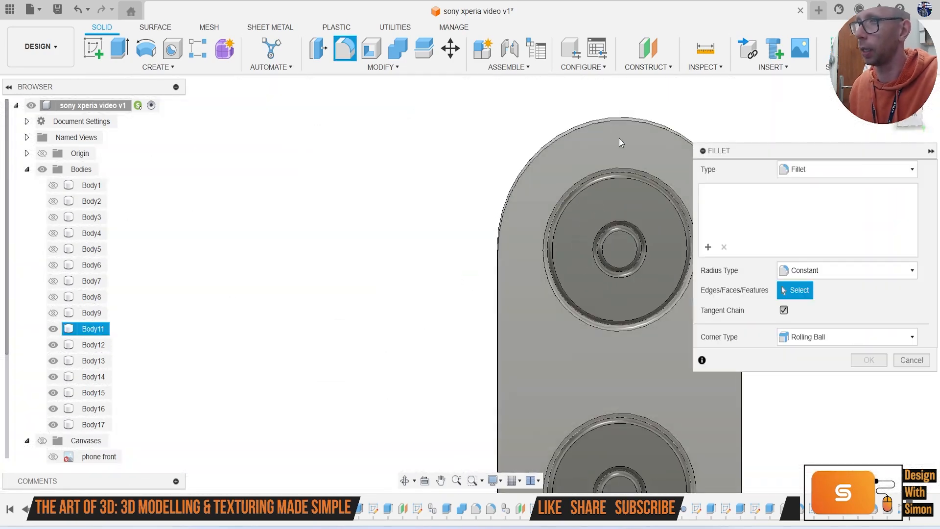
type(".5")
key("Return")
scroll(583, 229, "down", 3)
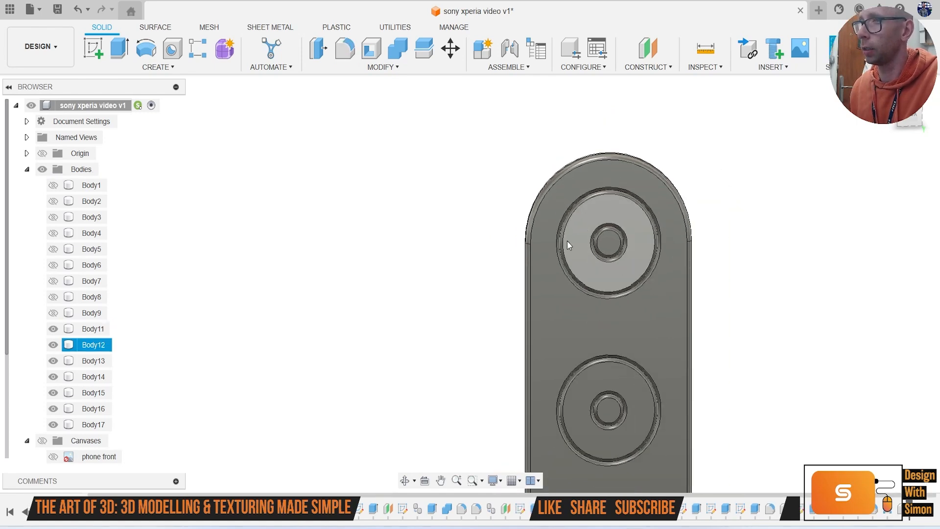
Step: Show the hidden phone bodies, Body1 through Body9, around the camera module
scroll(538, 255, "down", 4)
left_click(52, 185)
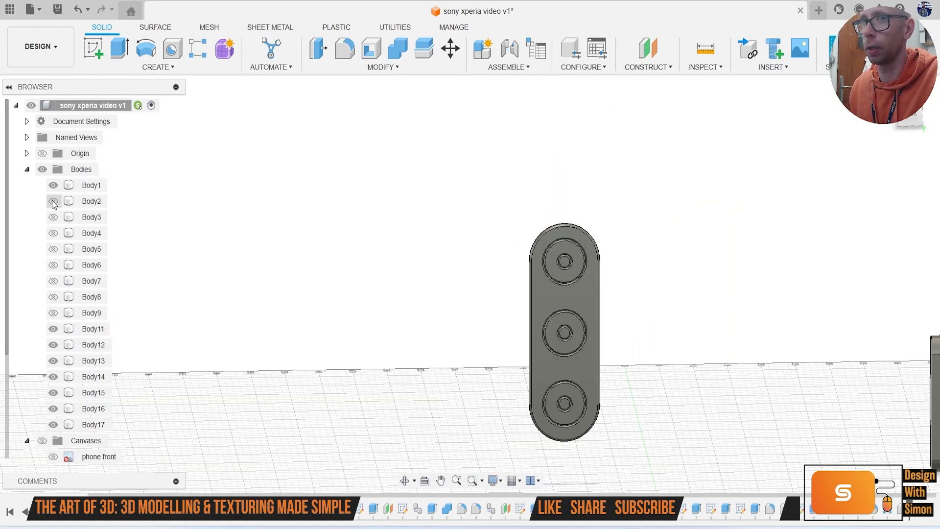
left_click(53, 200)
left_click(53, 217)
left_click(52, 233)
left_click(53, 249)
left_click(53, 265)
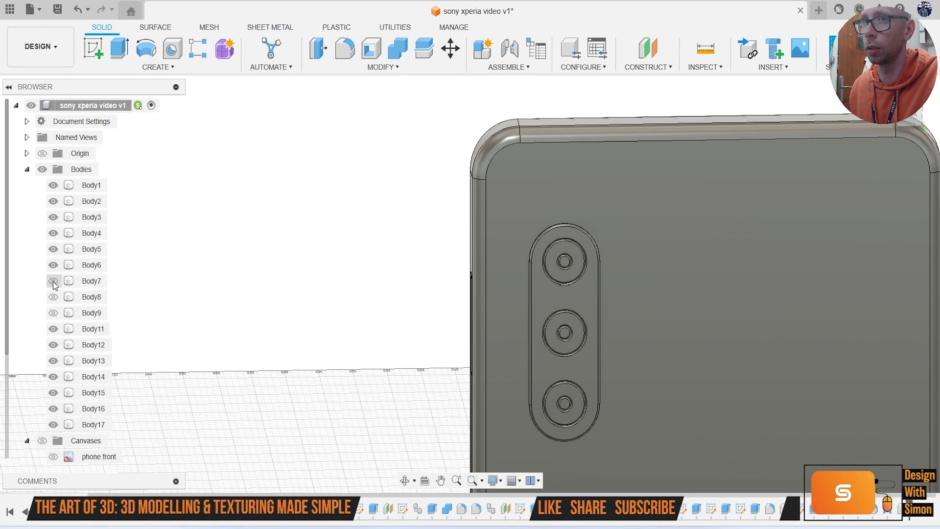
left_click(53, 312)
scroll(460, 212, "down", 5)
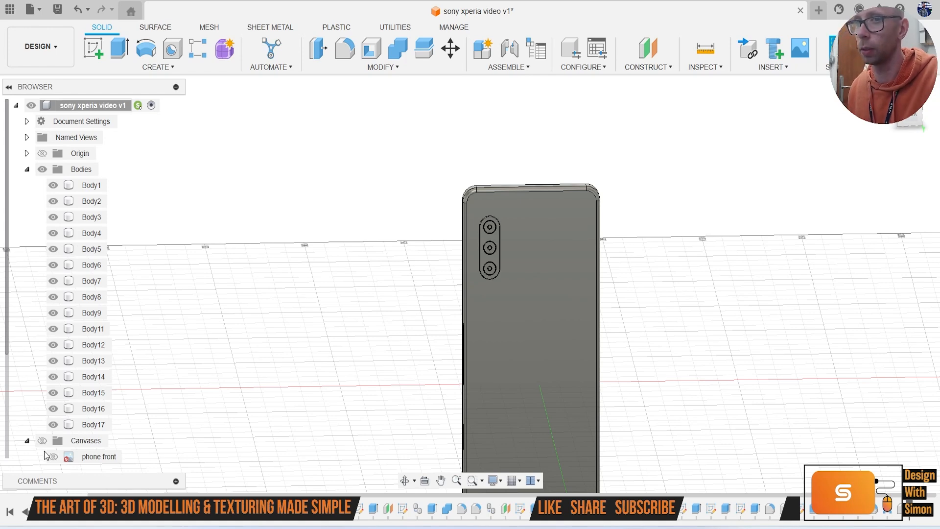
Step: Show the canvases and sketch a horizontal center-to-center slot on the phone's back face over the flash in the reference image
left_click(42, 440)
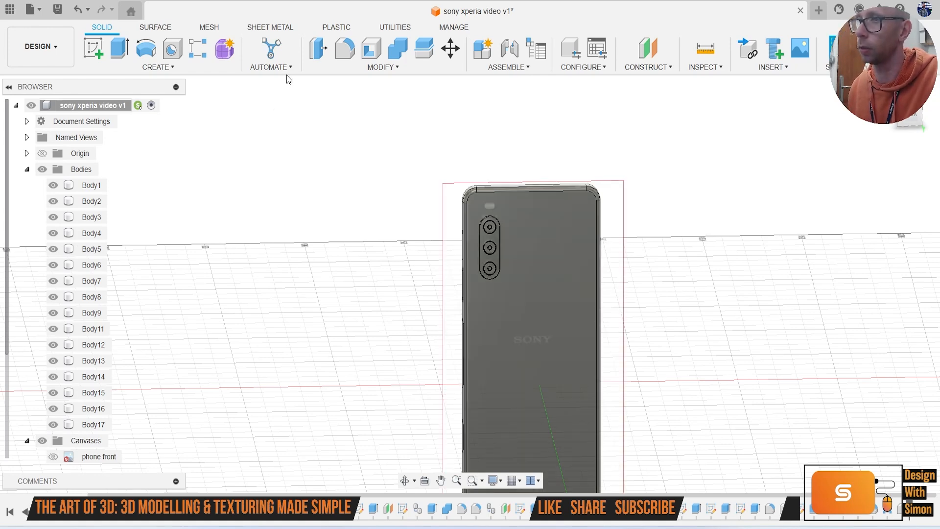
left_click(93, 48)
left_click(518, 254)
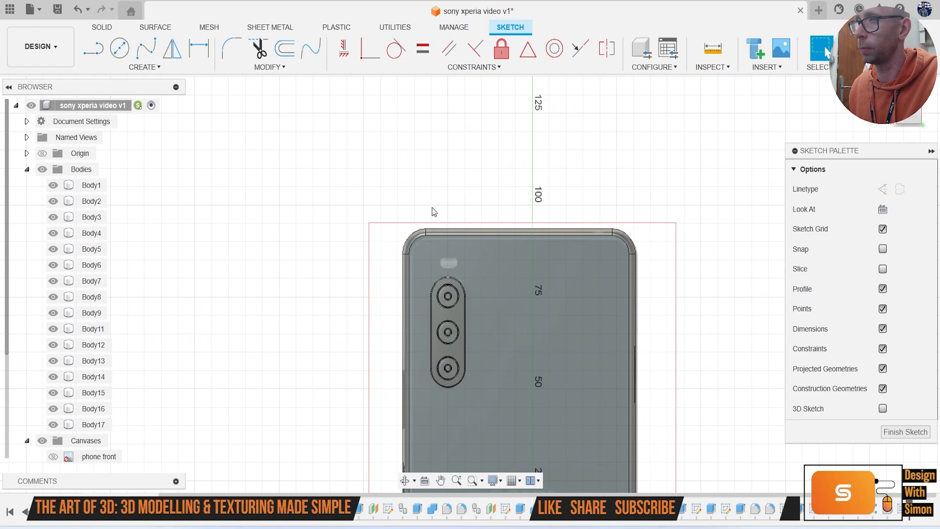
scroll(444, 239, "up", 5)
left_click(144, 67)
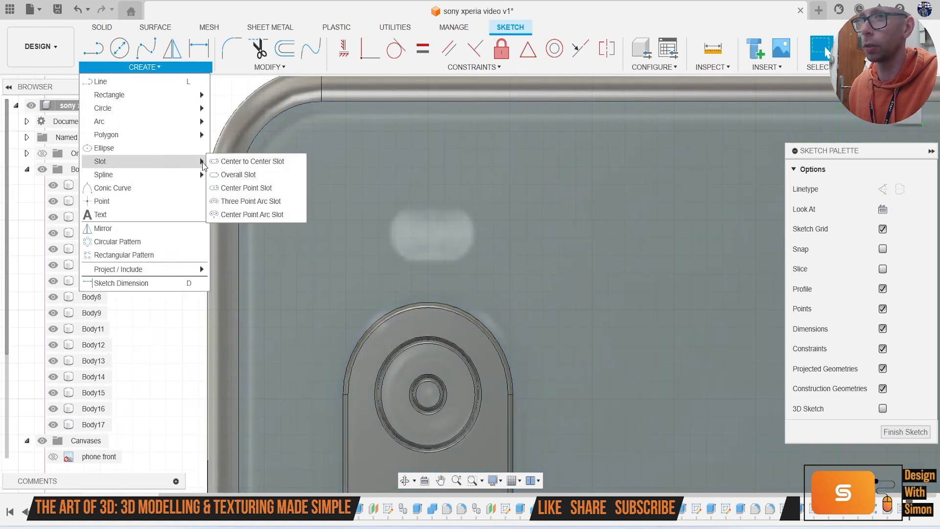
left_click(254, 162)
scroll(376, 221, "up", 3)
left_click(415, 240)
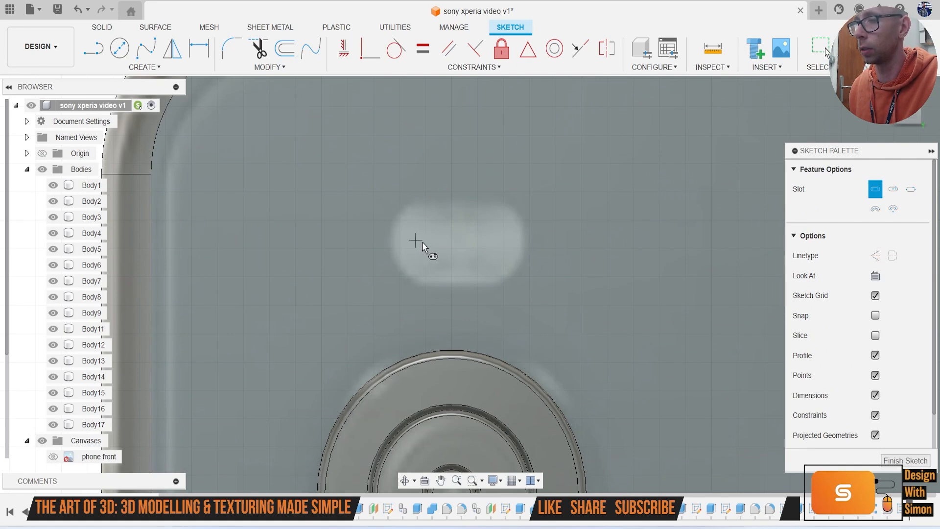
left_click(492, 240)
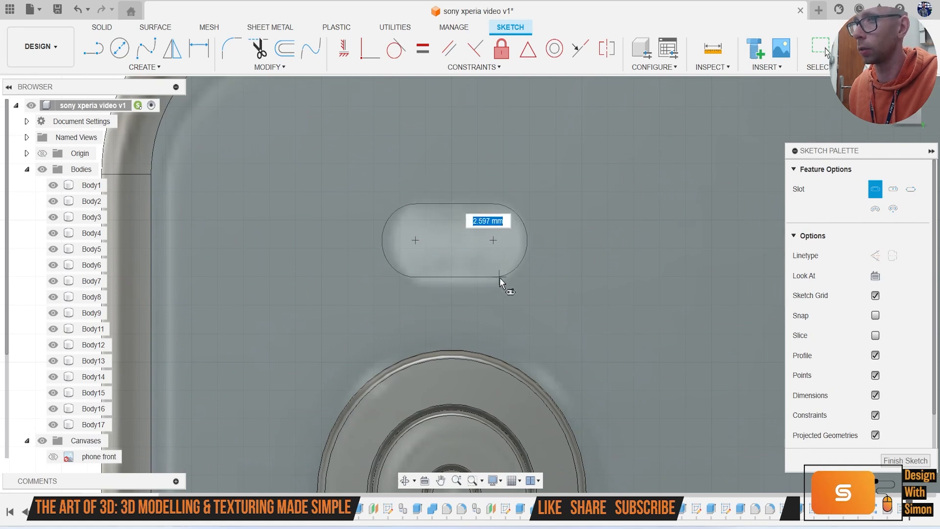
left_click(500, 281)
Step: Extrude the flash slot profile -0.964 mm into the back cover as a cut
key("e")
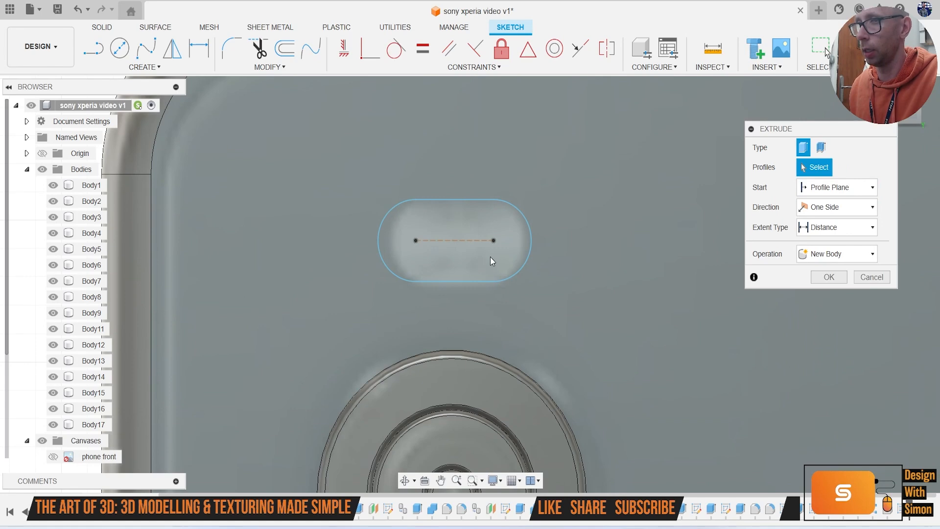
left_click(488, 256)
left_click_drag(911, 119, 924, 123)
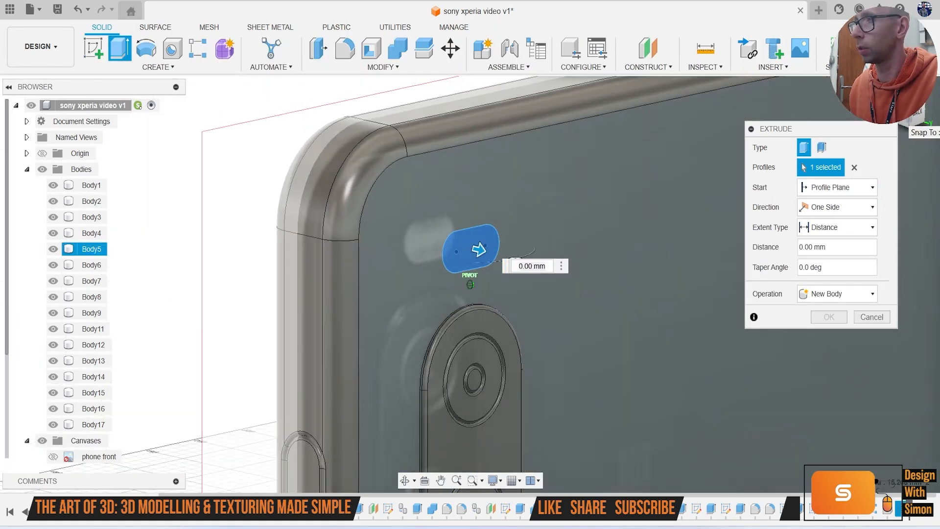
scroll(492, 241, "up", 2)
mouse_move(473, 258)
left_mouse_down()
mouse_move(449, 255)
mouse_move(462, 262)
left_mouse_up()
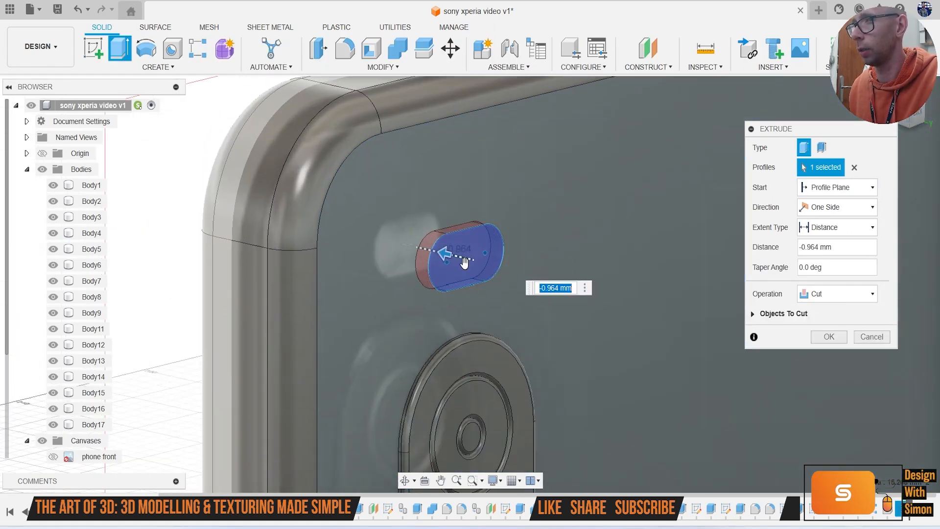
left_click(828, 336)
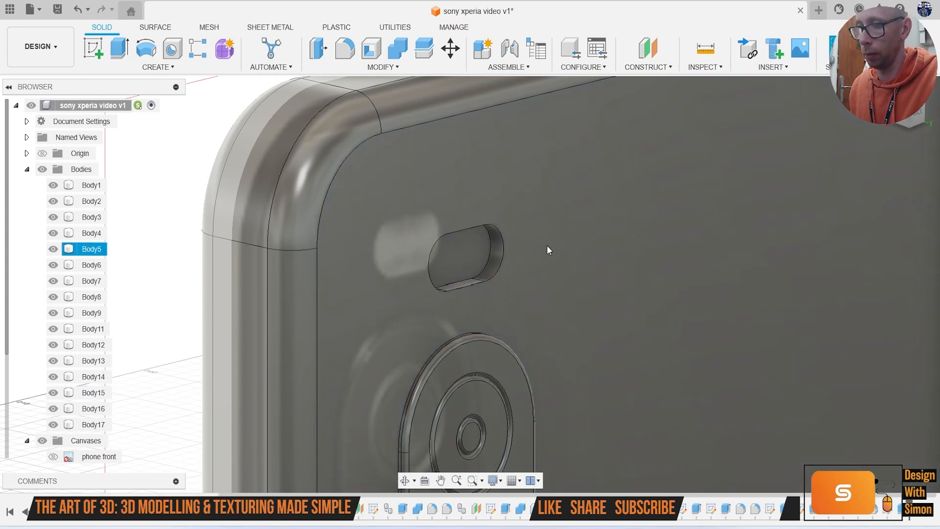
Step: Extrude the flash pocket's floor 0.964 mm outward as a new body that fills the opening
key("e")
left_click(477, 260)
left_click_drag(484, 261, 523, 215)
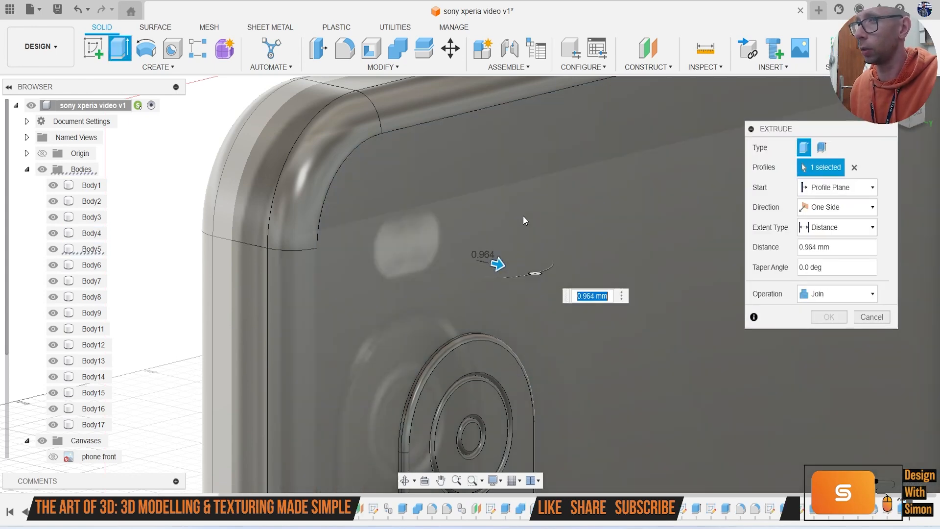
left_click(833, 297)
left_click(839, 351)
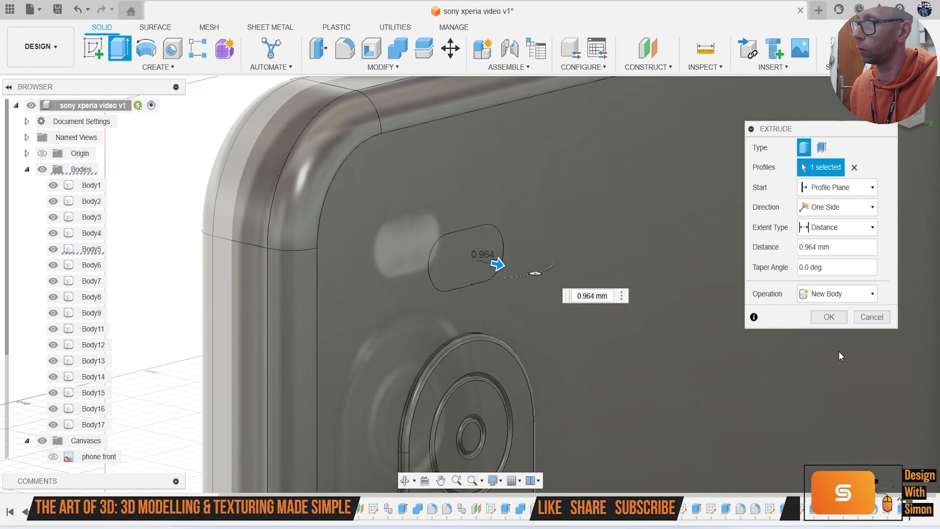
left_click(828, 317)
Step: Fillet the outer edge of the flash body with a 0.3 mm radius
key("f")
scroll(538, 235, "up", 3)
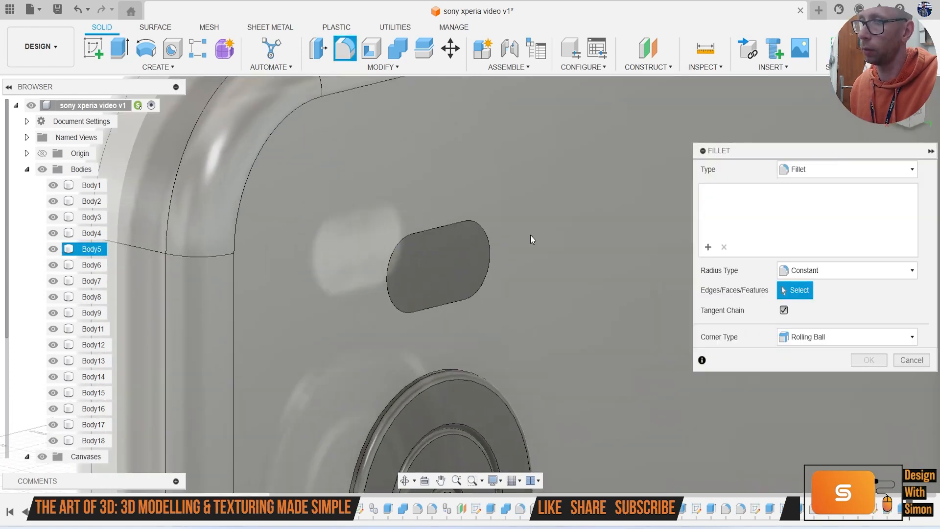
left_click(463, 226)
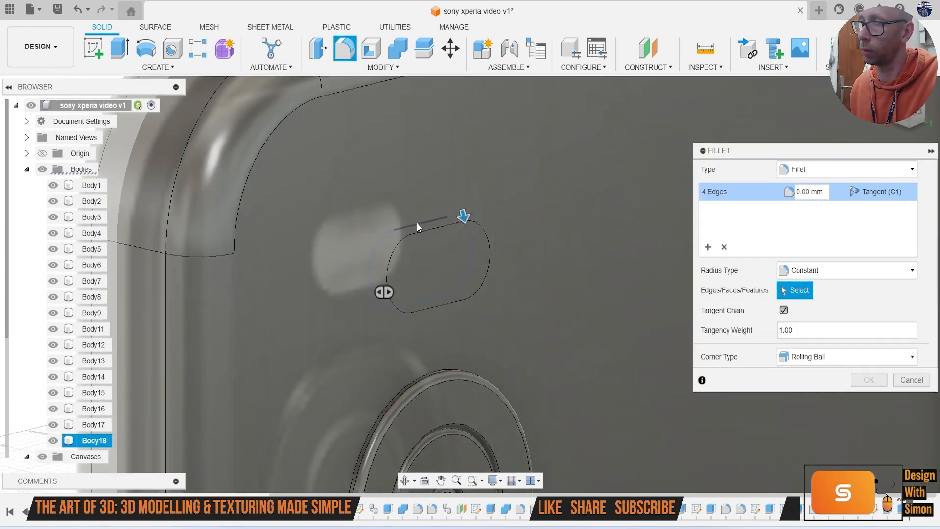
left_click(461, 218)
left_click(446, 232)
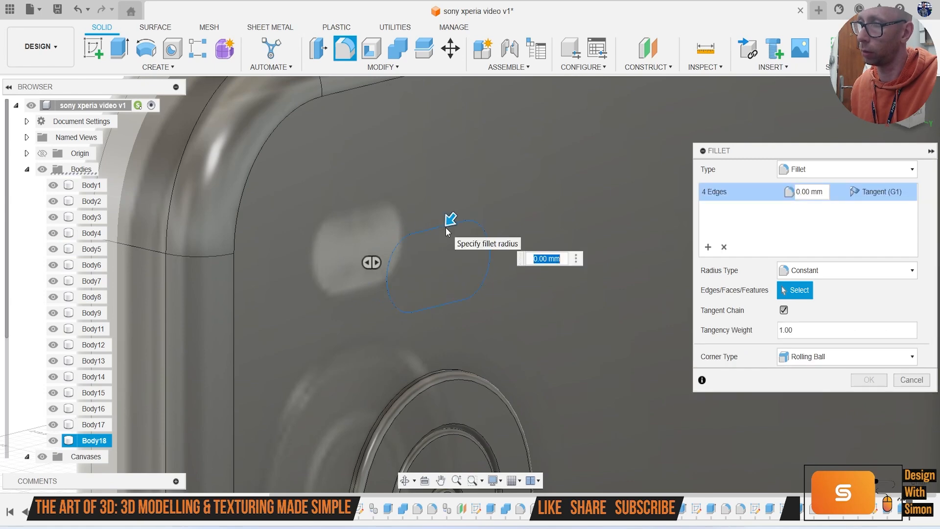
type(".3")
key("Return")
Step: Fillet the back cover's edge around the flash opening
key("f")
left_click(440, 225)
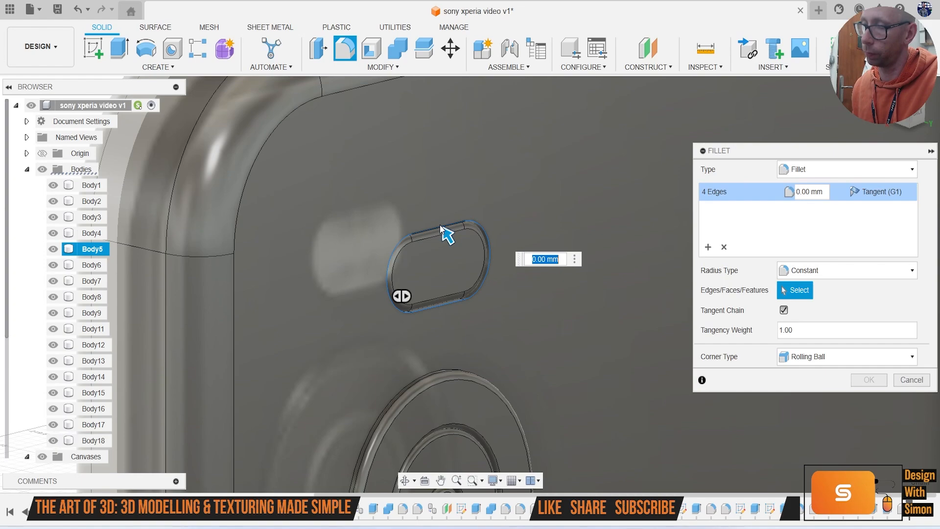
key("Return")
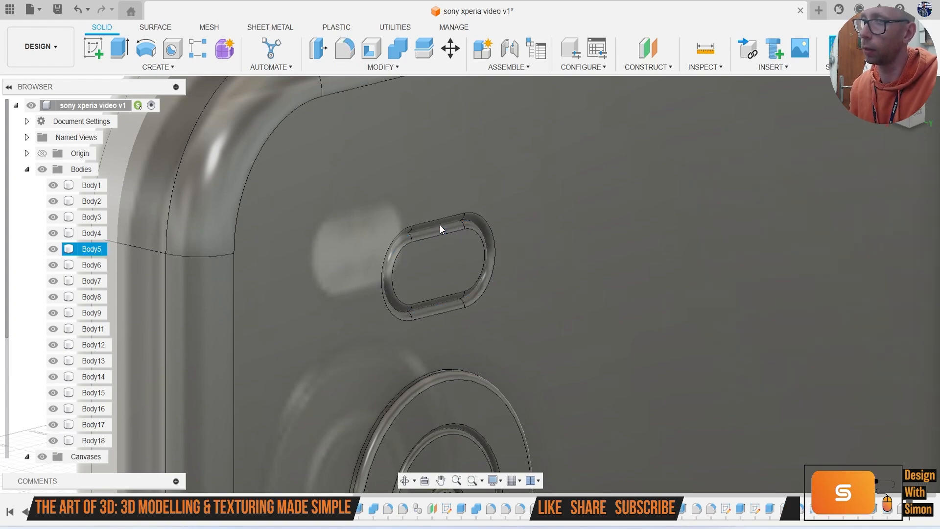
Step: Hide the reference canvases and review the whole phone from its back around to its front
scroll(440, 227, "down", 5)
scroll(439, 227, "down", 5)
middle_click_drag(502, 315, 463, 245, "shift")
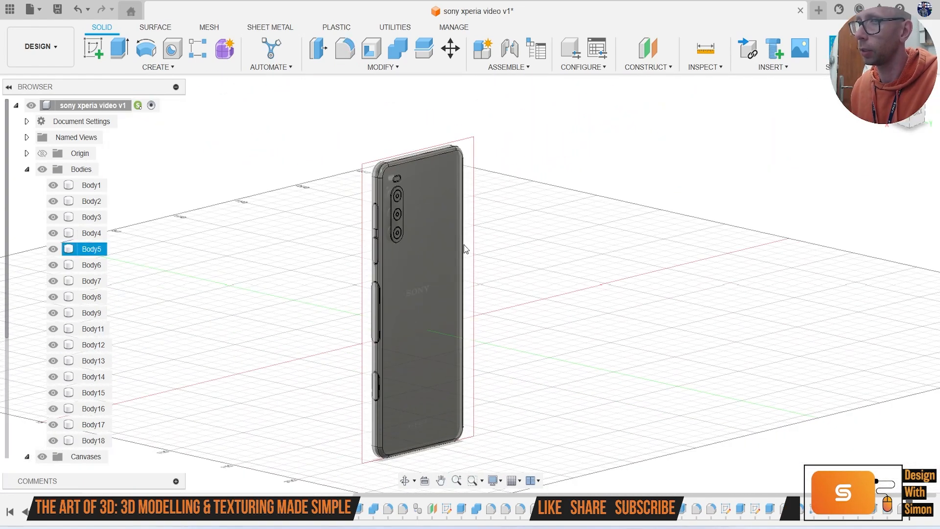
scroll(73, 391, "down", 3)
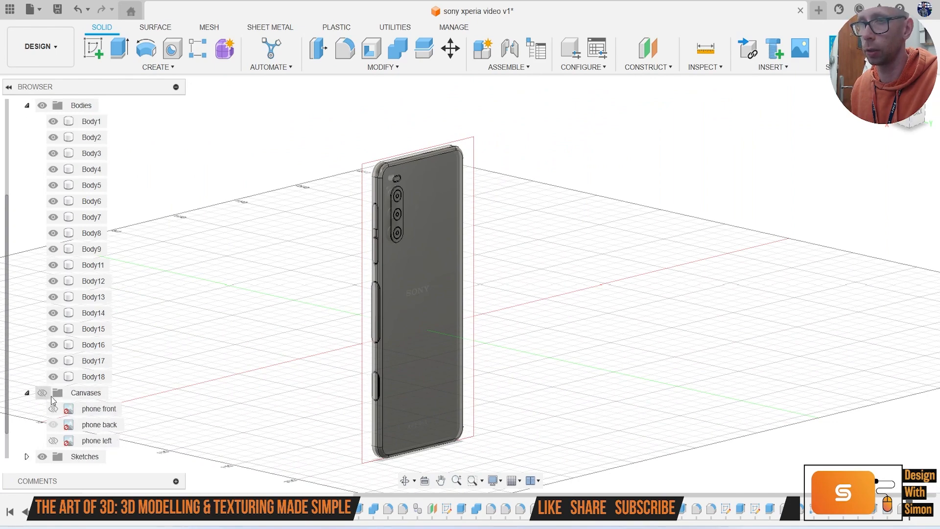
left_click_drag(917, 118, 933, 100)
middle_click_drag(730, 217, 724, 210)
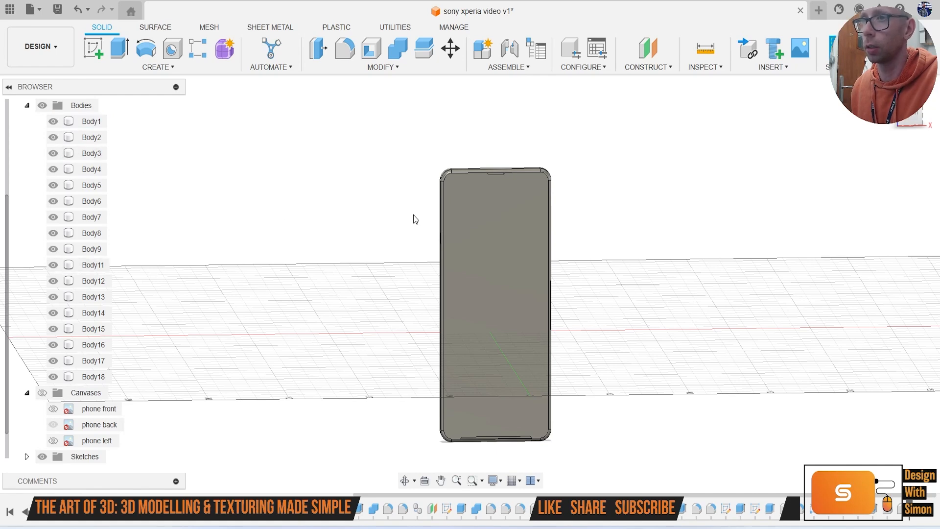
Step: Inspect the screen and front camera beneath the front glass by hiding Body3 and showing it again
left_click(53, 153)
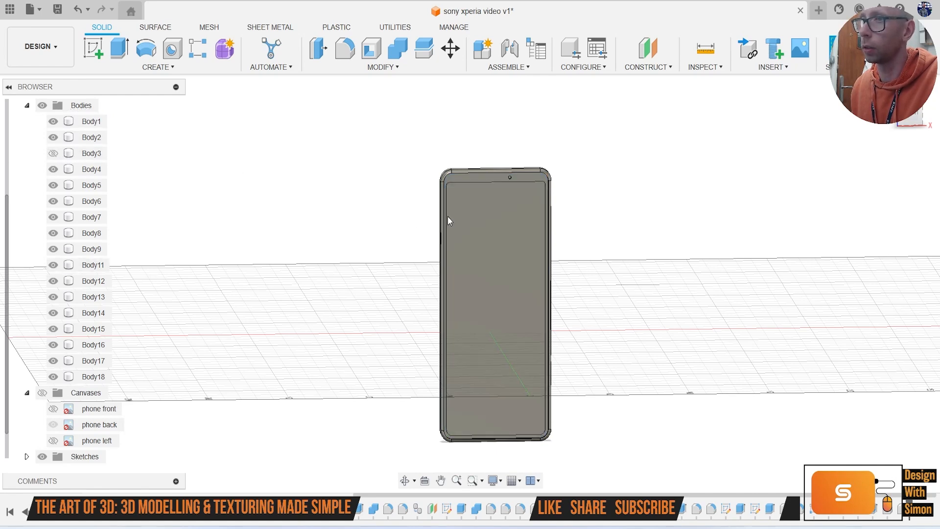
scroll(490, 212, "up", 4)
scroll(532, 151, "up", 8)
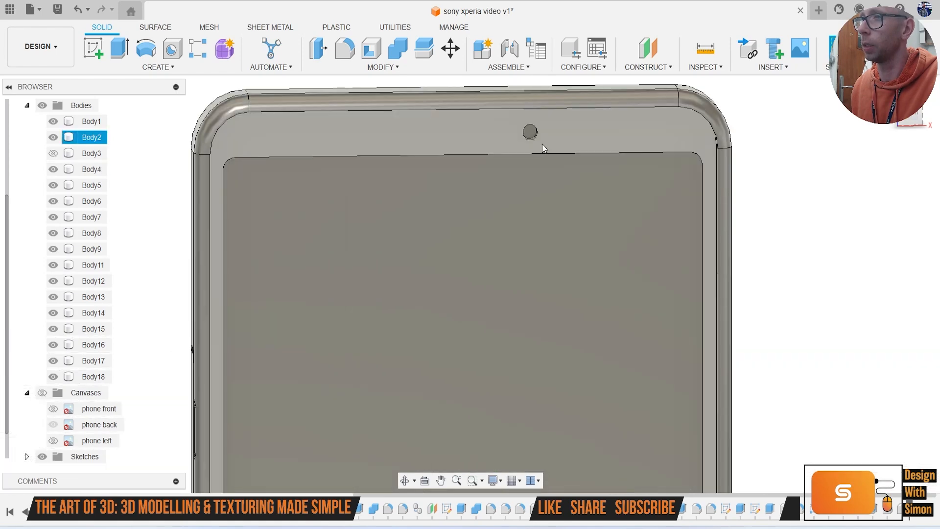
scroll(540, 140, "down", 6)
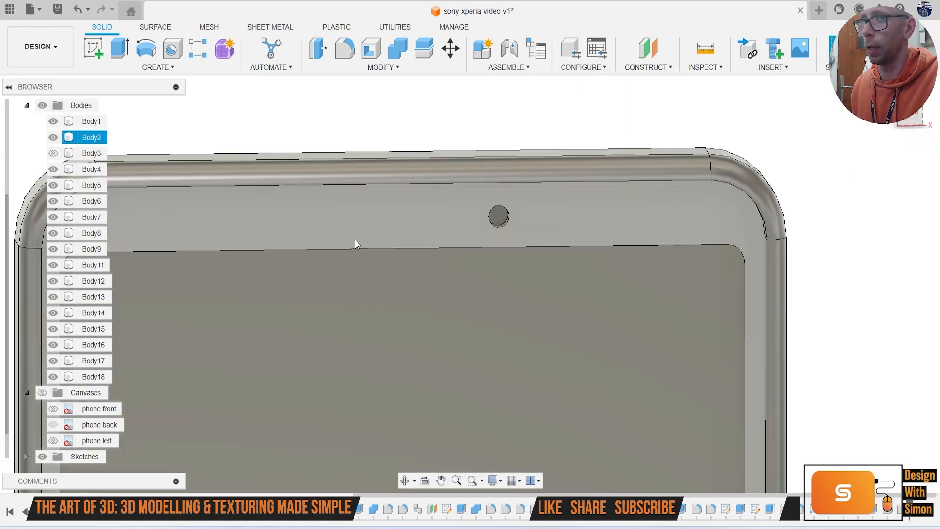
left_click(53, 153)
left_click(53, 153)
scroll(254, 289, "down", 6)
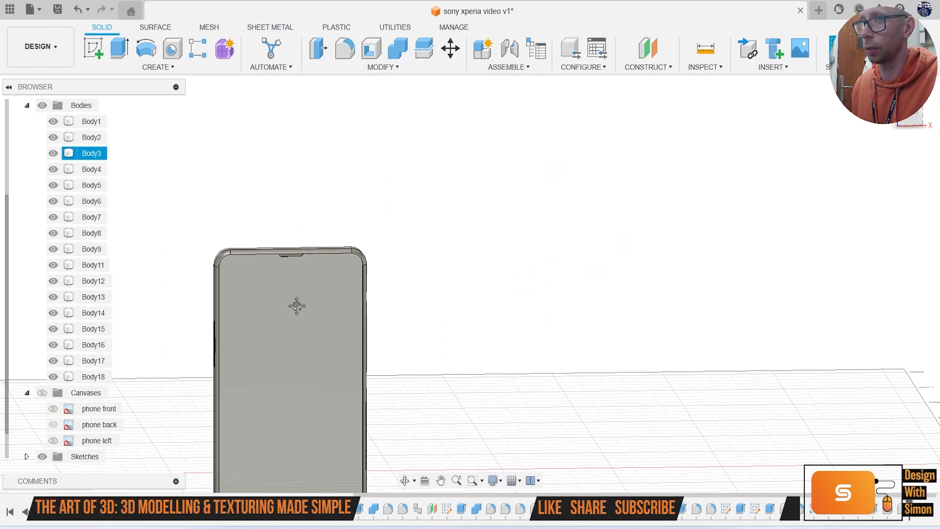
left_click_drag(914, 120, 895, 133)
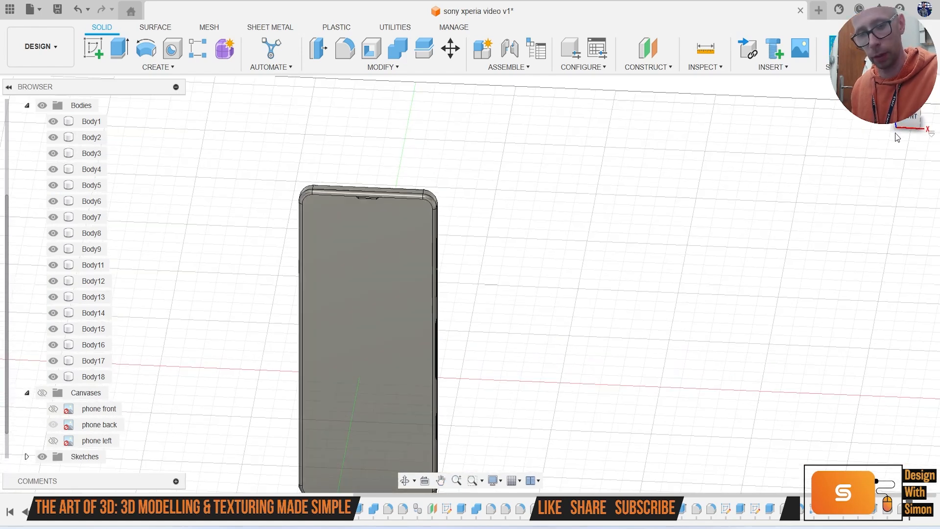
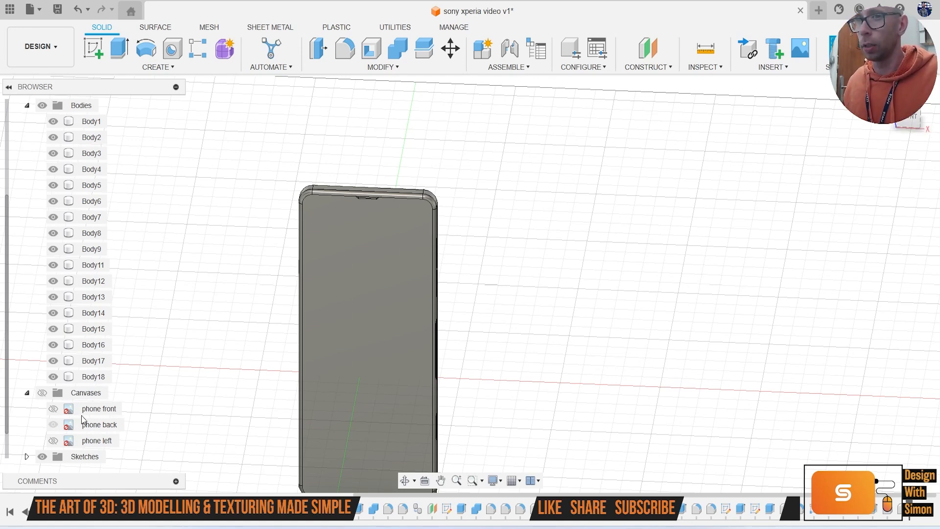
Step: Turn the canvases back on in the front view, hiding the phone back image and showing the phone front image
left_click(42, 393)
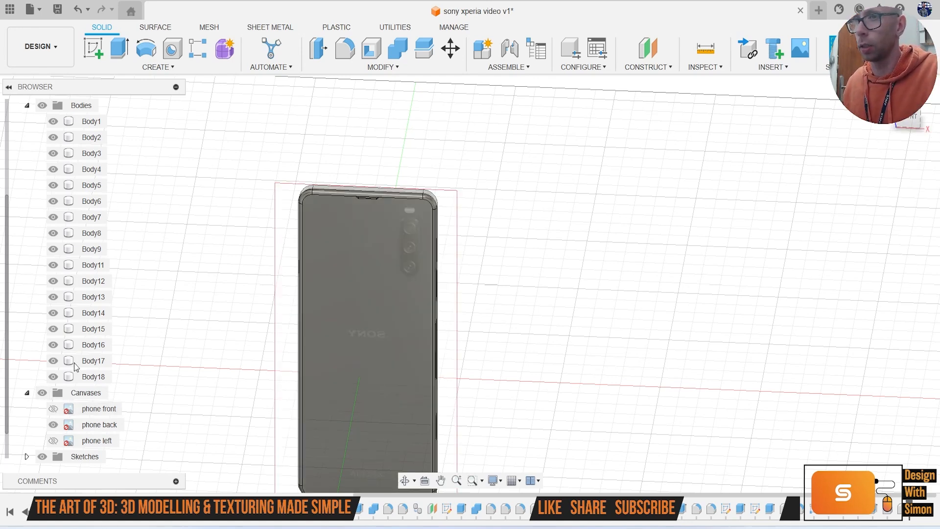
left_click(912, 126)
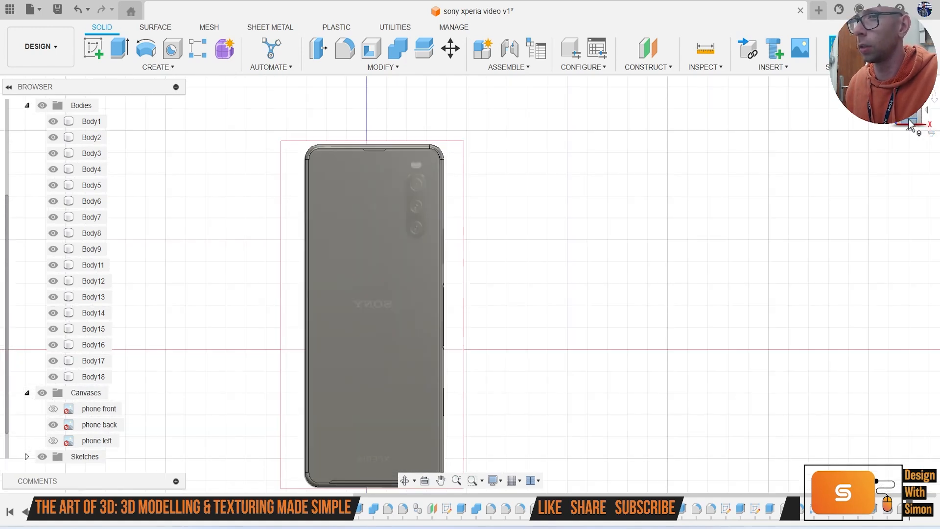
left_click(53, 424)
left_click(53, 408)
scroll(346, 130, "up", 5)
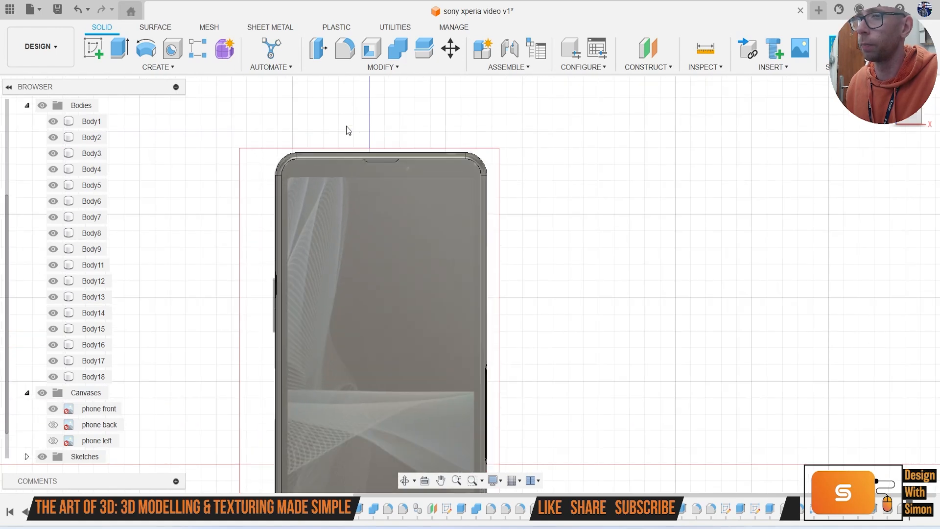
Step: Examine the phone front reference image with all bodies hidden, and show the bodies again
left_click(43, 106)
scroll(164, 168, "up", 1)
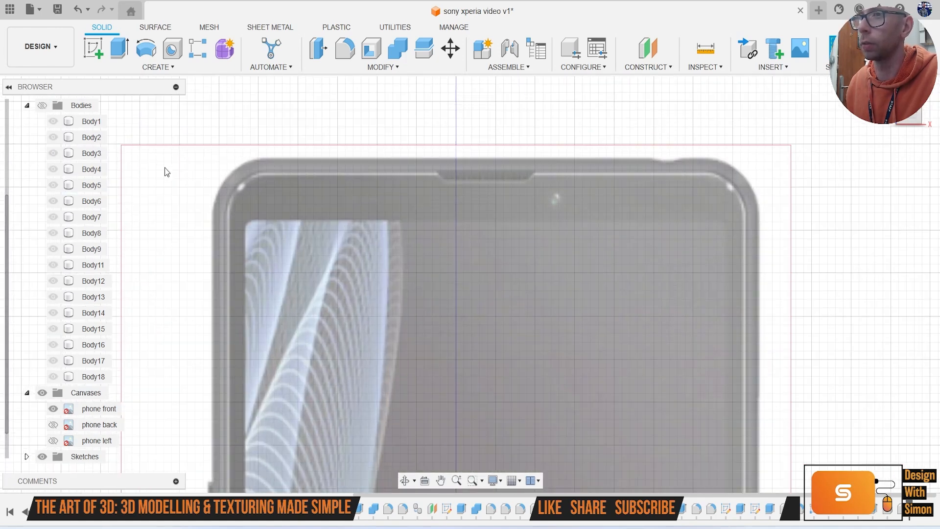
scroll(286, 225, "down", 7)
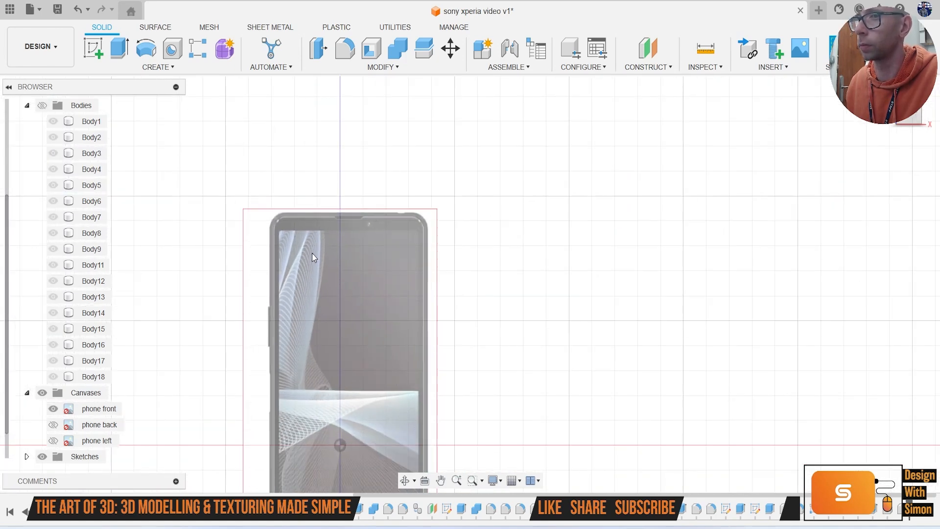
scroll(312, 254, "up", 4)
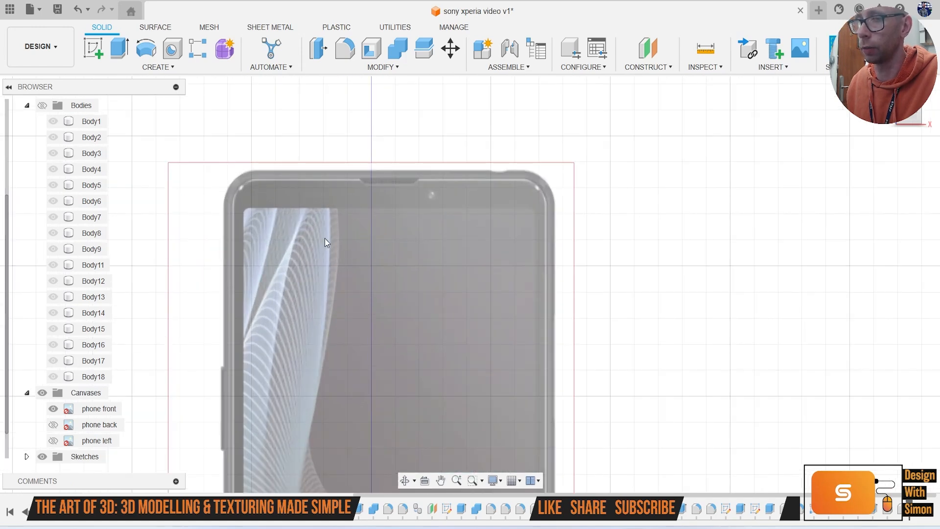
left_click(43, 105)
scroll(185, 207, "down", 4)
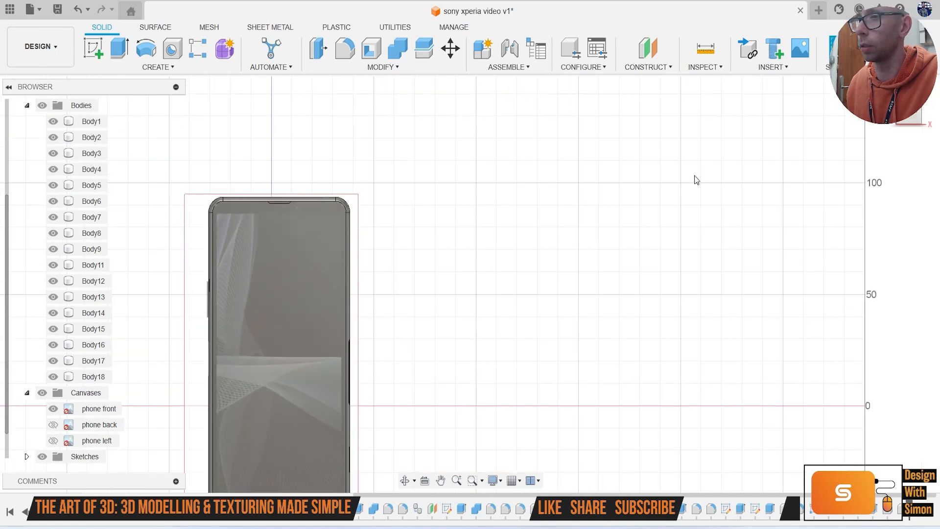
Step: Sketch a circle on the phone's flat top face close to the left corner, overlapping both long edges of the face
middle_click_drag(315, 87, 304, 127, "shift")
left_click(101, 51)
scroll(360, 281, "up", 8)
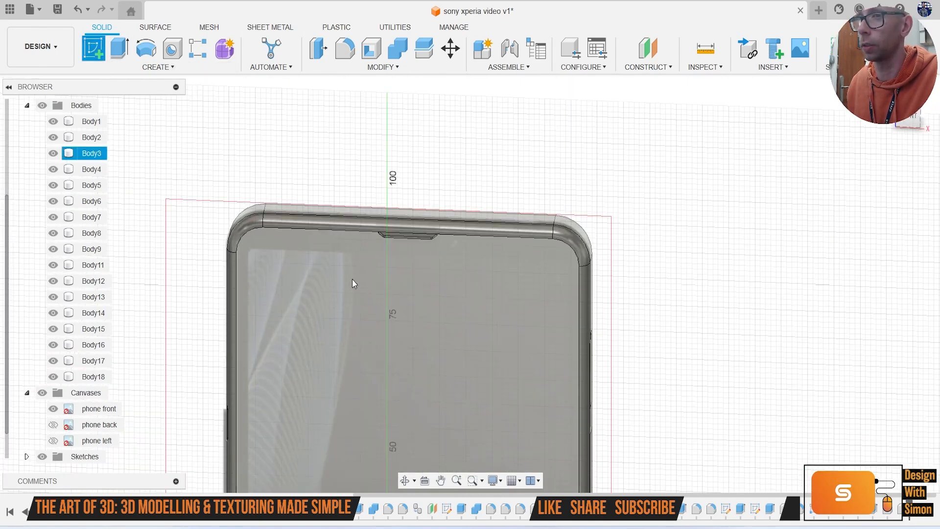
left_click(238, 138)
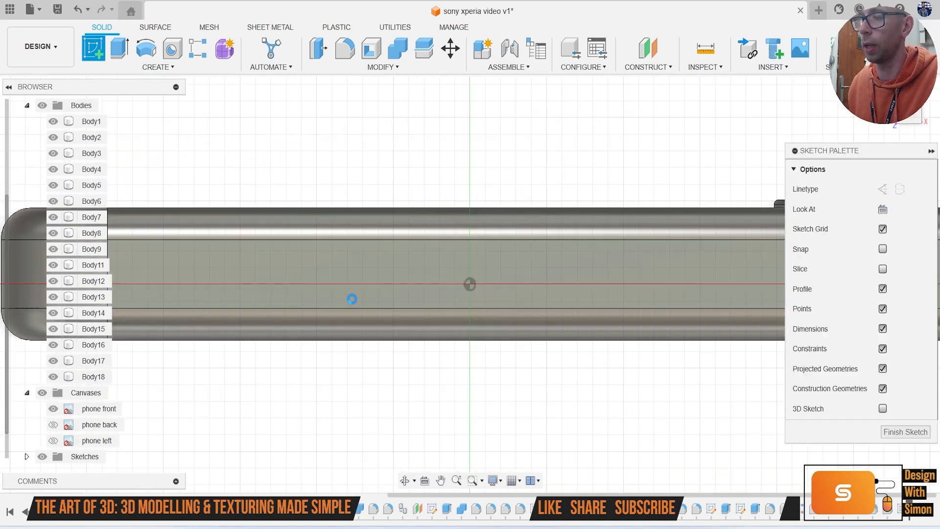
key("c")
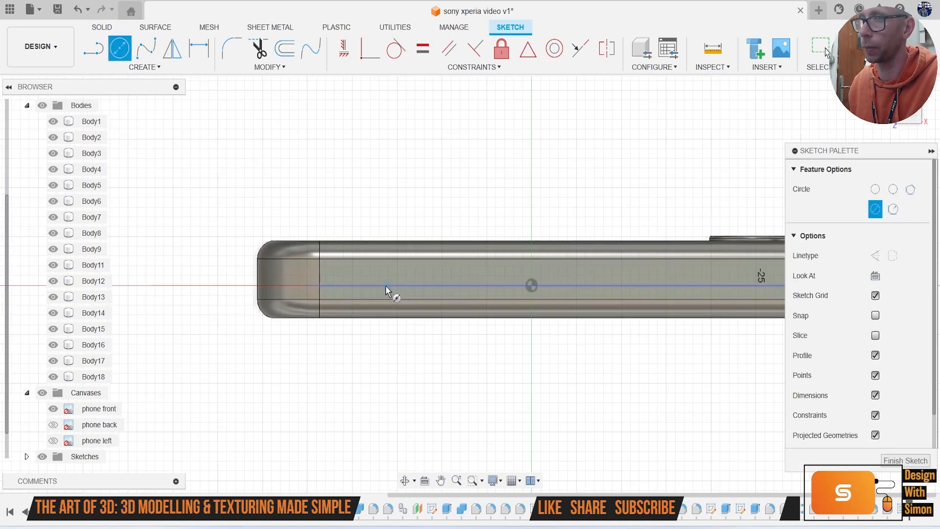
scroll(356, 279, "up", 4)
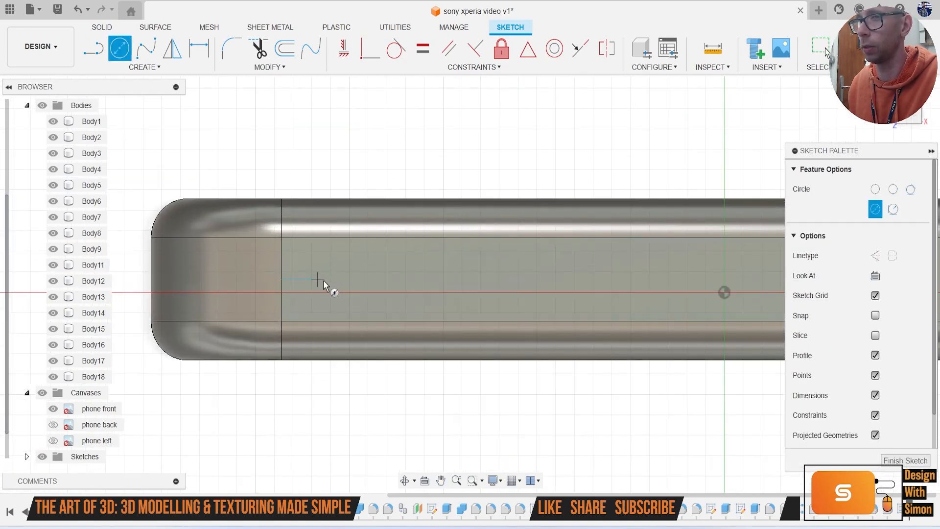
left_click(406, 323)
Step: Extrude all three circle profiles about 0.8 mm down into the phone's top edge as a cut
key("e")
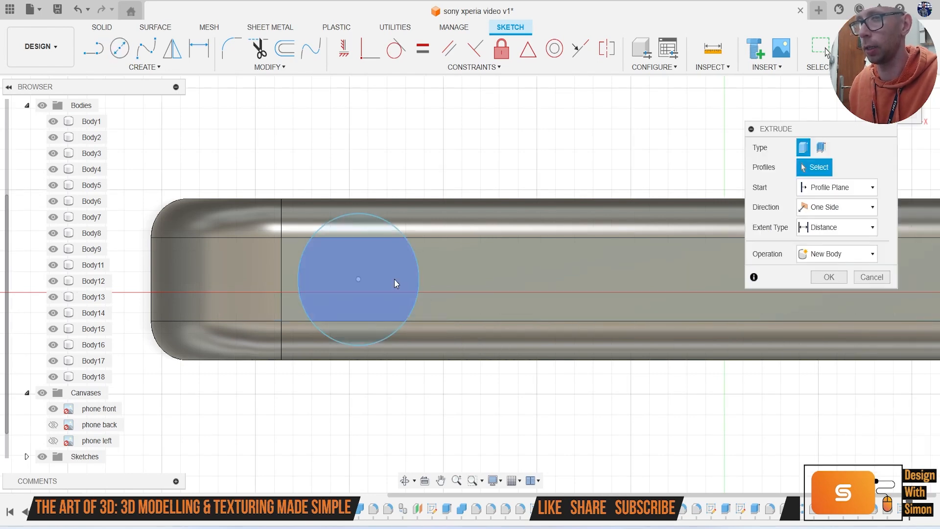
left_click(372, 325)
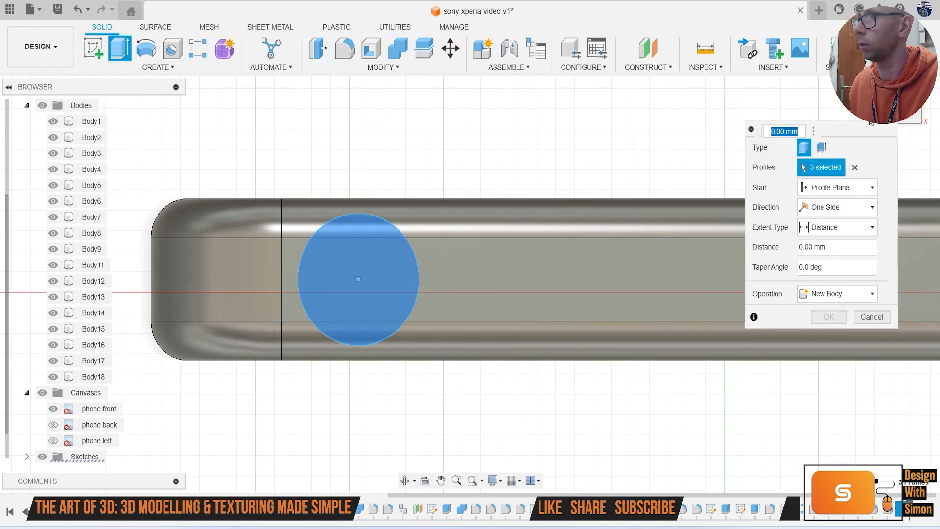
left_click_drag(911, 117, 909, 97)
left_click(907, 125)
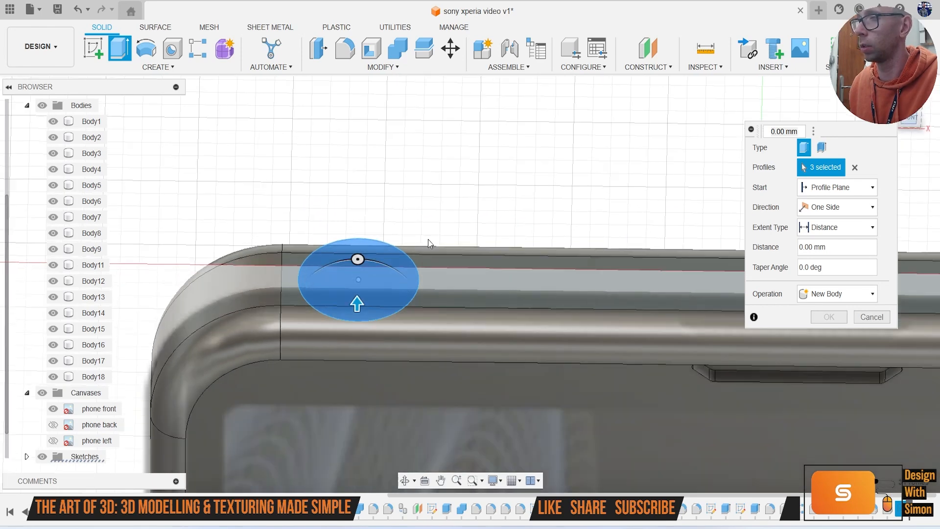
left_click_drag(358, 271, 359, 315)
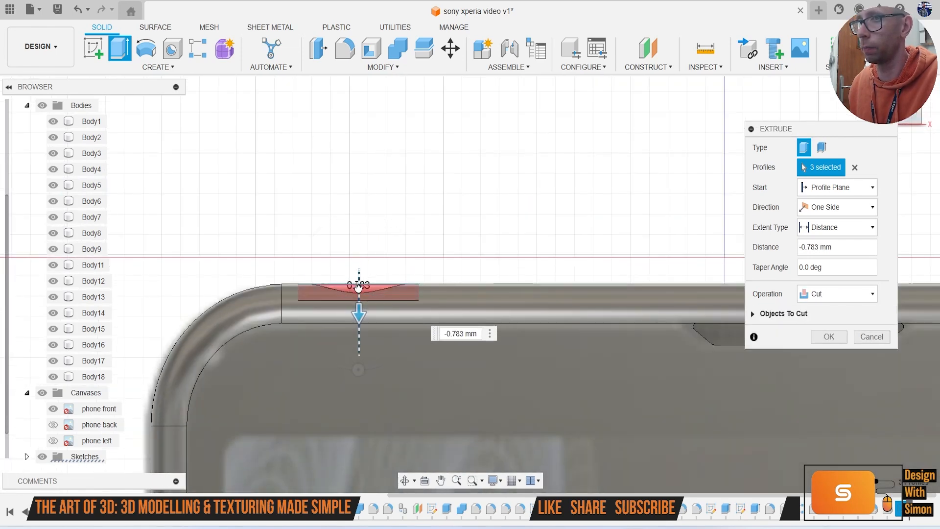
left_click(843, 337)
Step: Hide the canvases and fillet the outer rim of the circular recess in the top edge with a 0.2 mm radius
scroll(583, 269, "down", 2)
left_click_drag(904, 120, 915, 143)
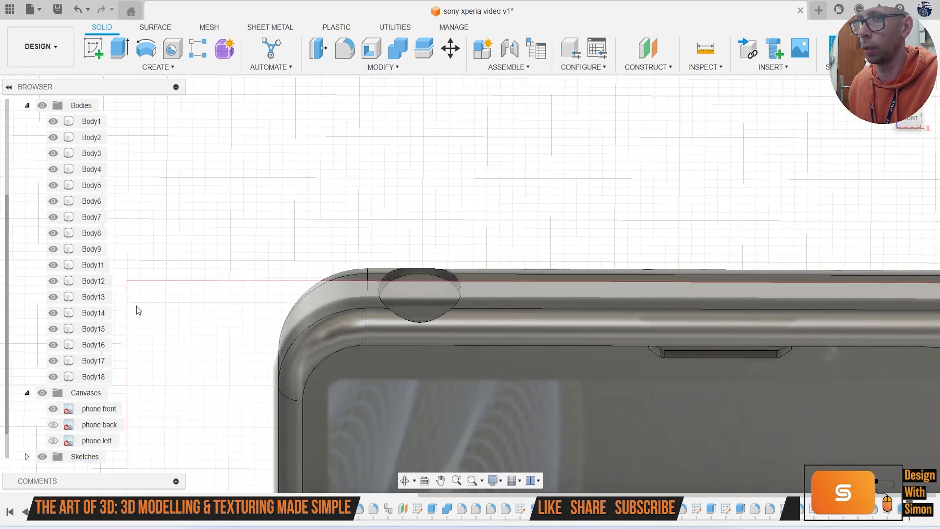
left_click(42, 393)
left_click_drag(905, 120, 899, 143)
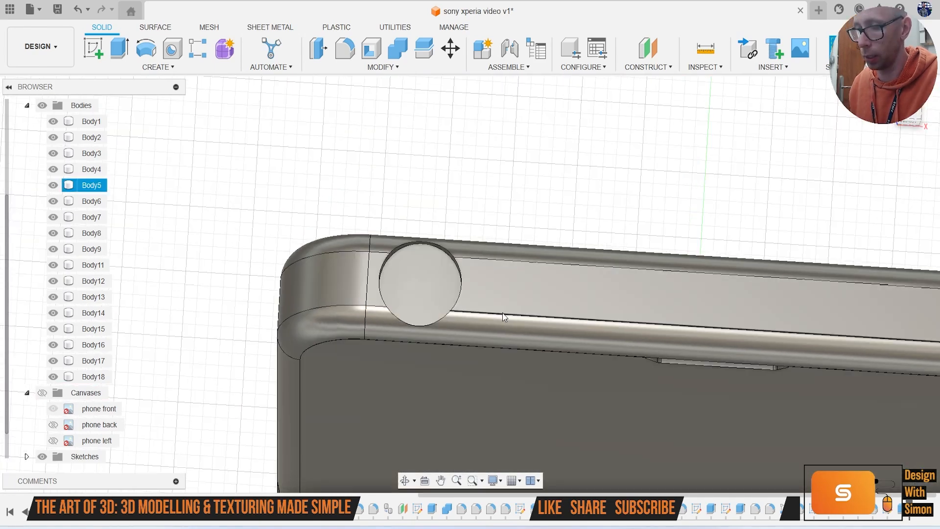
key("f")
left_click(491, 274)
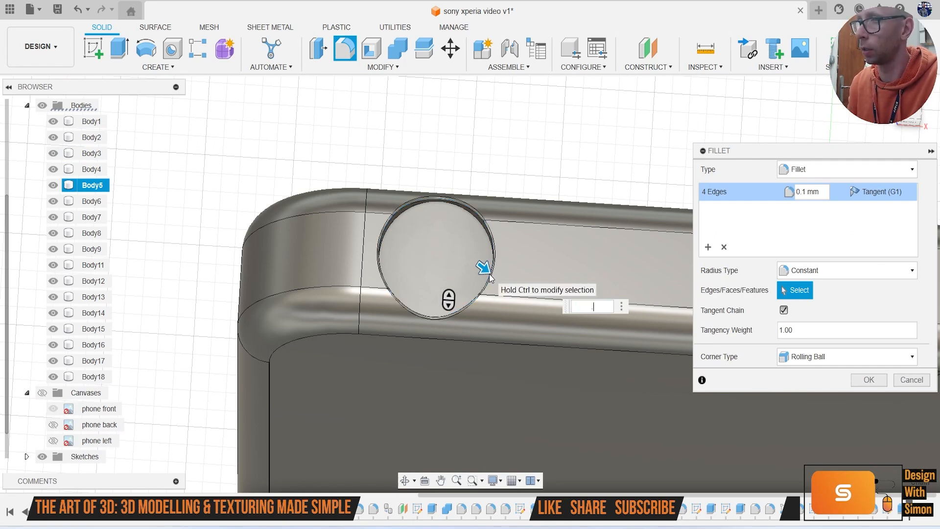
type(".2")
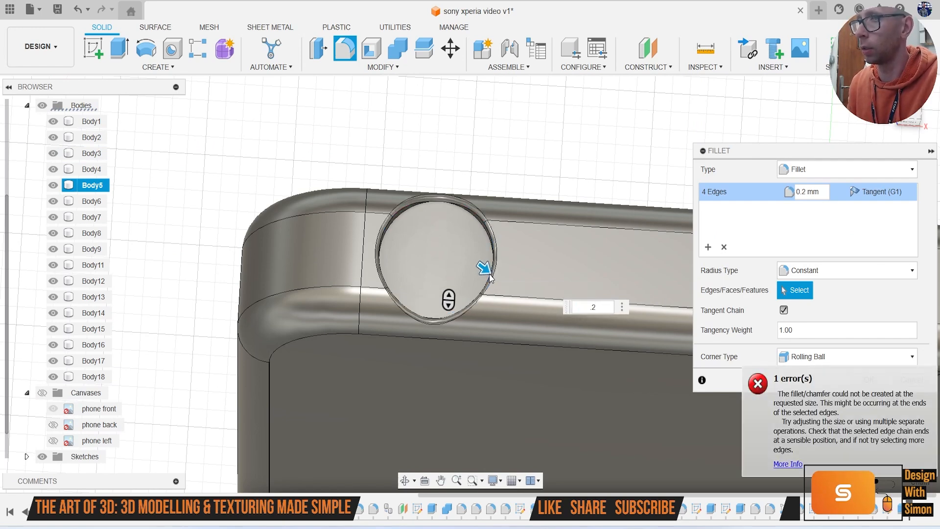
key("Return")
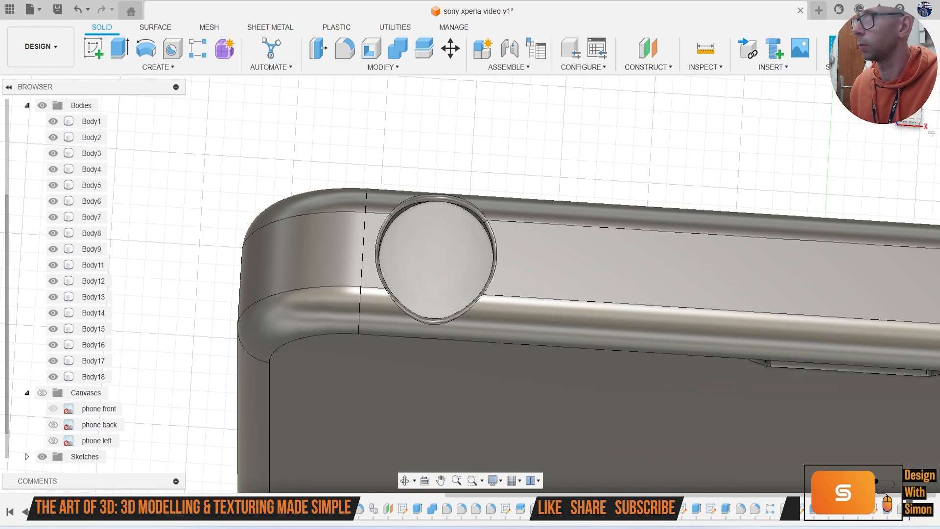
Step: Fillet the inner edge around the recess floor with a 0.1 mm radius
middle_click_drag(465, 274, 476, 369, "shift")
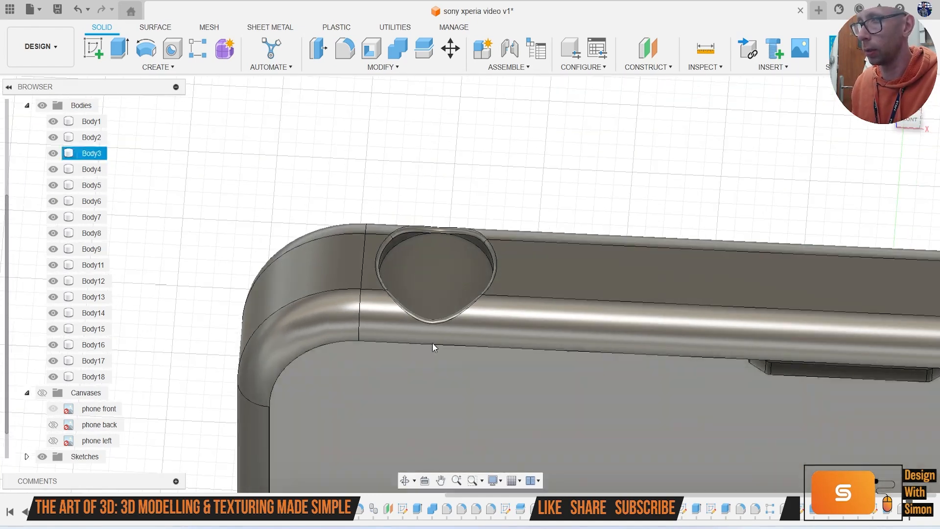
scroll(396, 328, "up", 3)
key("f")
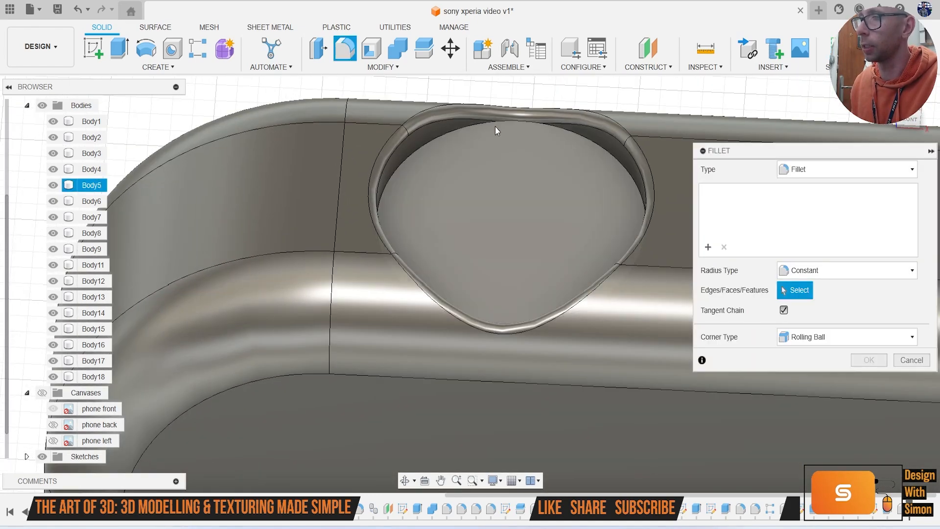
scroll(500, 126, "up", 5)
middle_click_drag(512, 153, 374, 182, "shift")
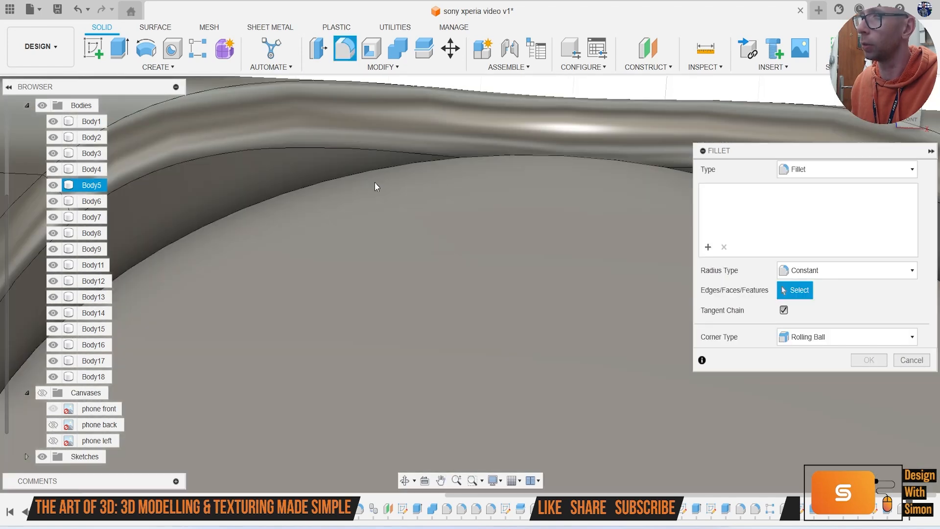
left_click(369, 174)
type(".1")
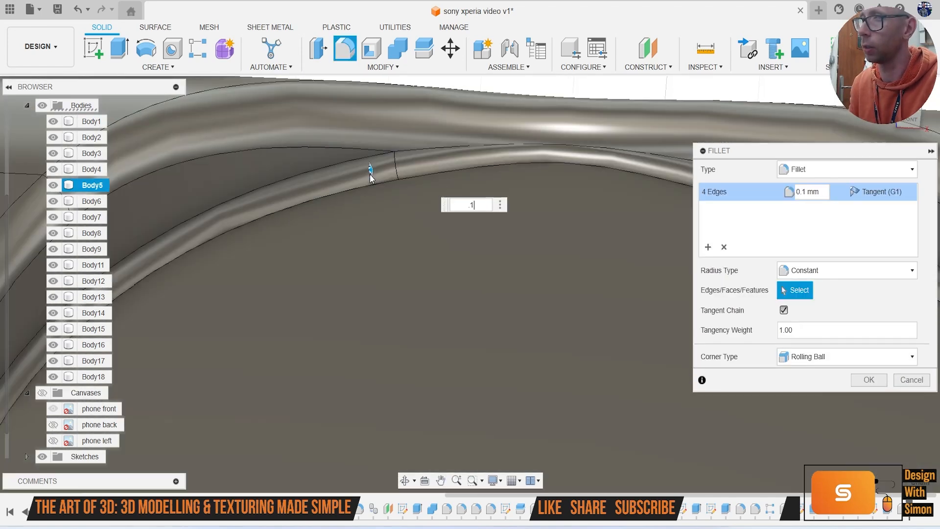
key("Return")
scroll(369, 174, "down", 5)
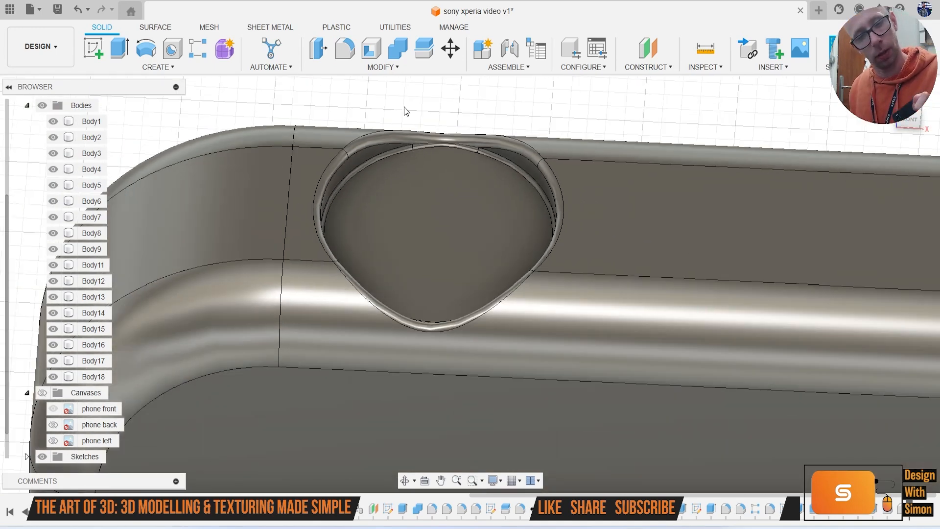
Step: Sketch a smaller circle at the centre of the recess floor
left_click(93, 48)
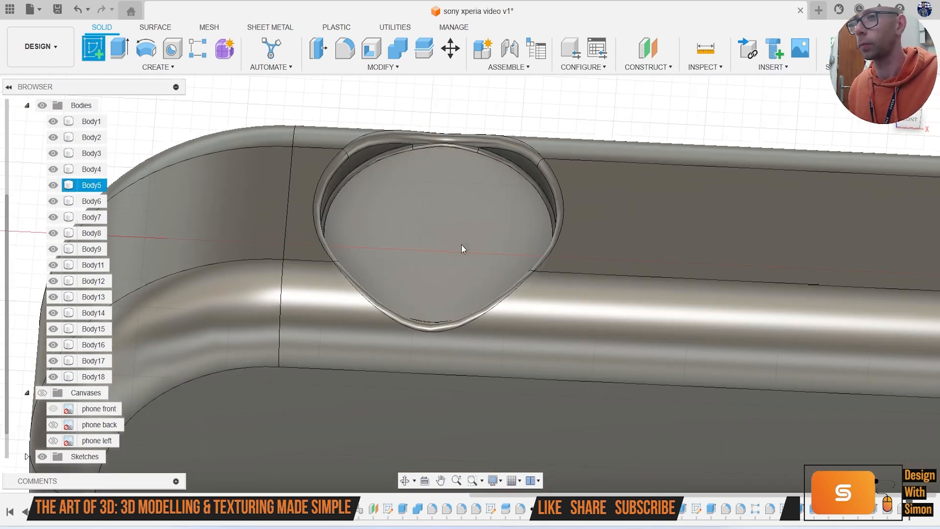
left_click(461, 244)
key("c")
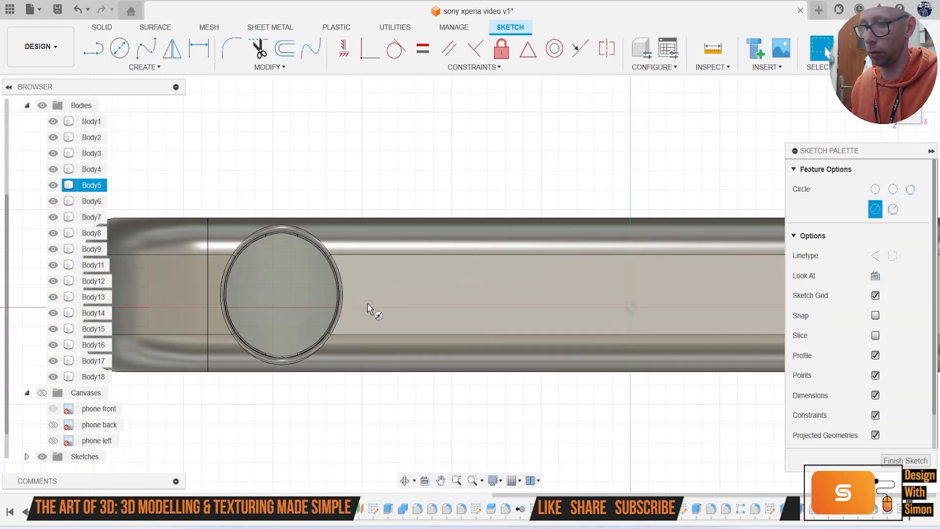
left_click(256, 292)
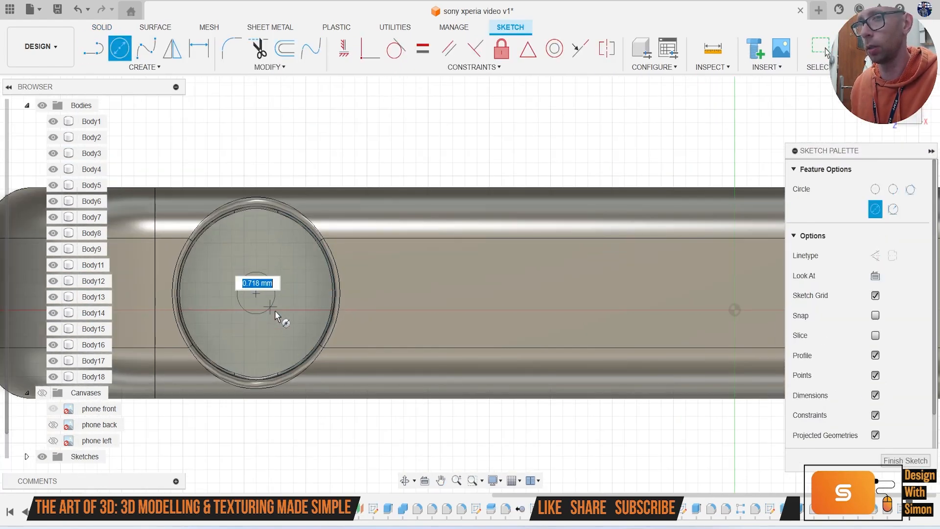
left_click(284, 321)
Step: Extrude the small circle down into the frame to cut the headphone jack hole
key("e")
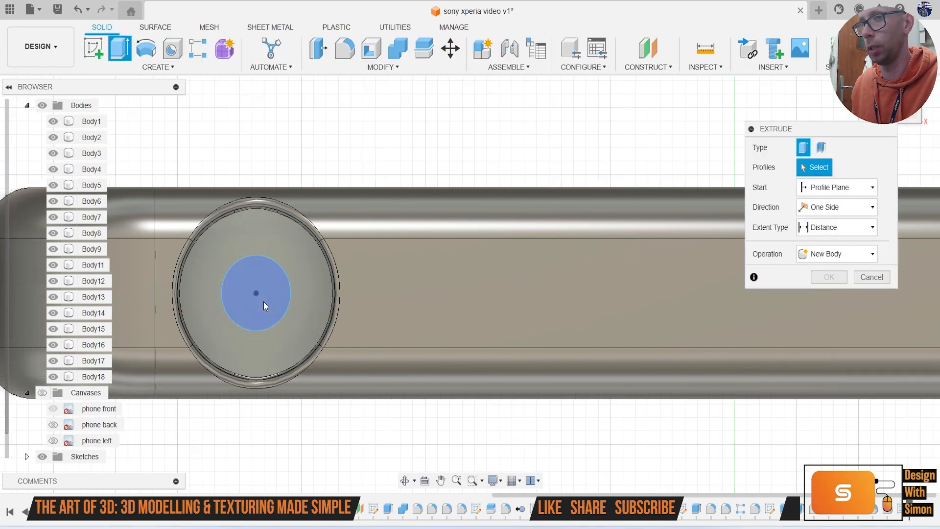
middle_click_drag(470, 284, 254, 272, "shift")
left_click_drag(254, 273, 254, 311)
key("Return")
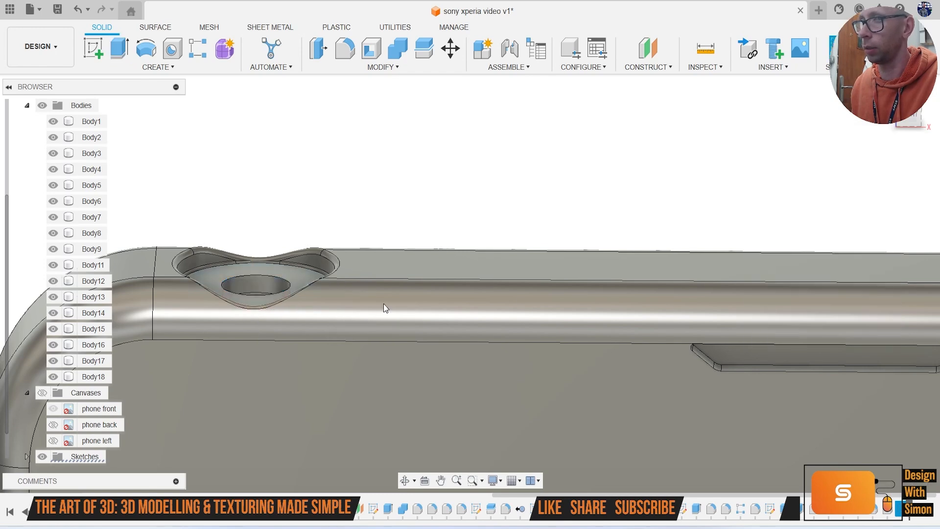
Step: Fillet the upper edge of the jack hole with a 0.3 mm radius
key("f")
scroll(294, 296, "up", 2)
left_click(251, 275)
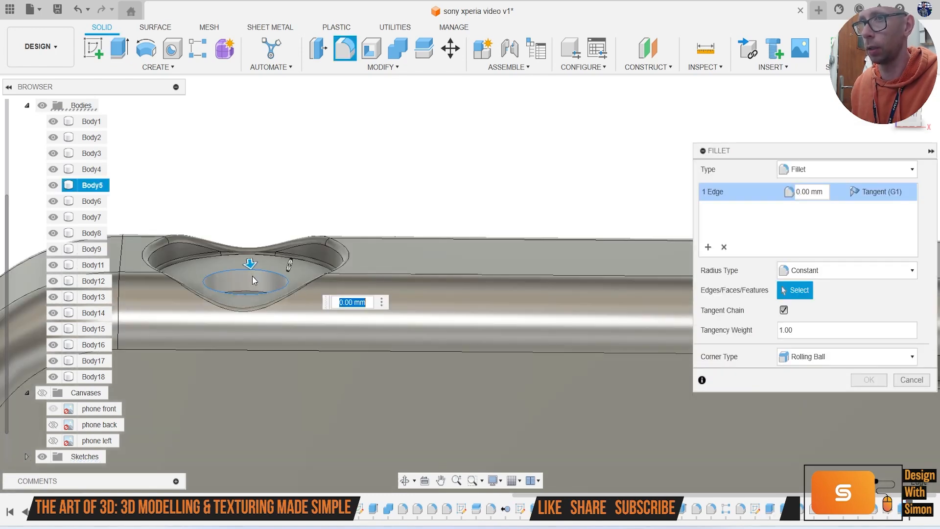
type(".3")
key("Return")
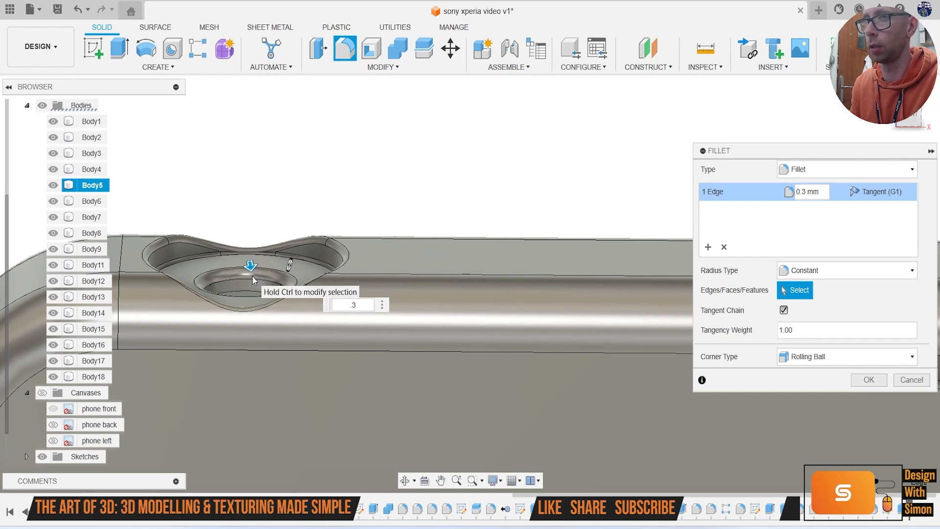
key("Return")
Step: Start a new sketch on the flat face of the phone's bottom edge
scroll(251, 275, "down", 5)
scroll(253, 280, "down", 10)
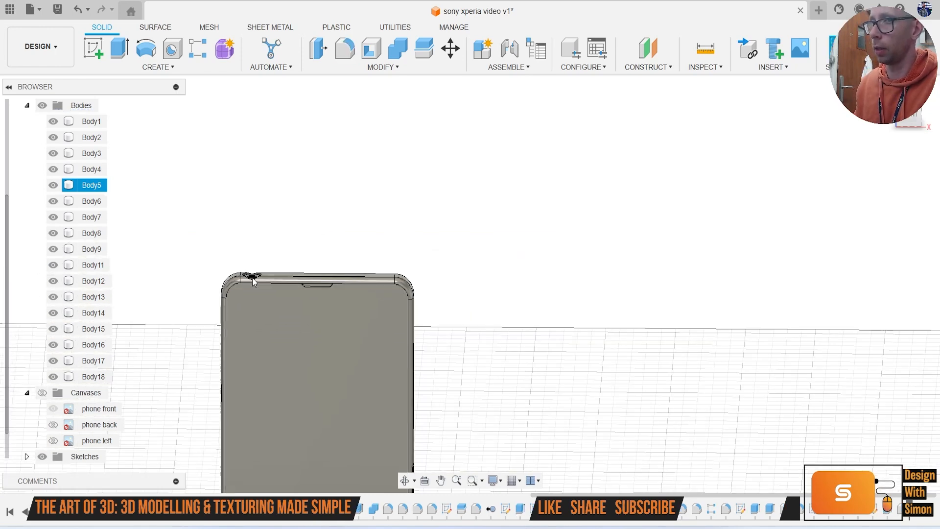
left_click(919, 125)
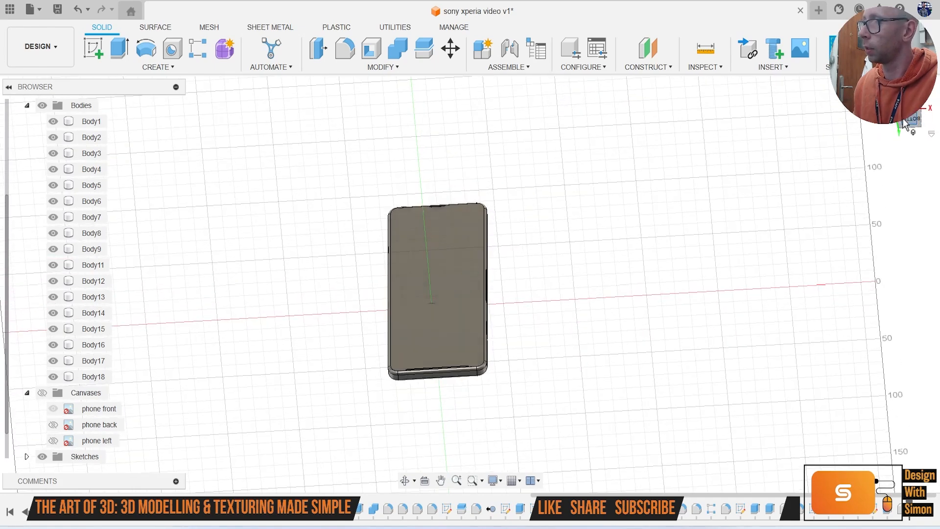
left_click(906, 126)
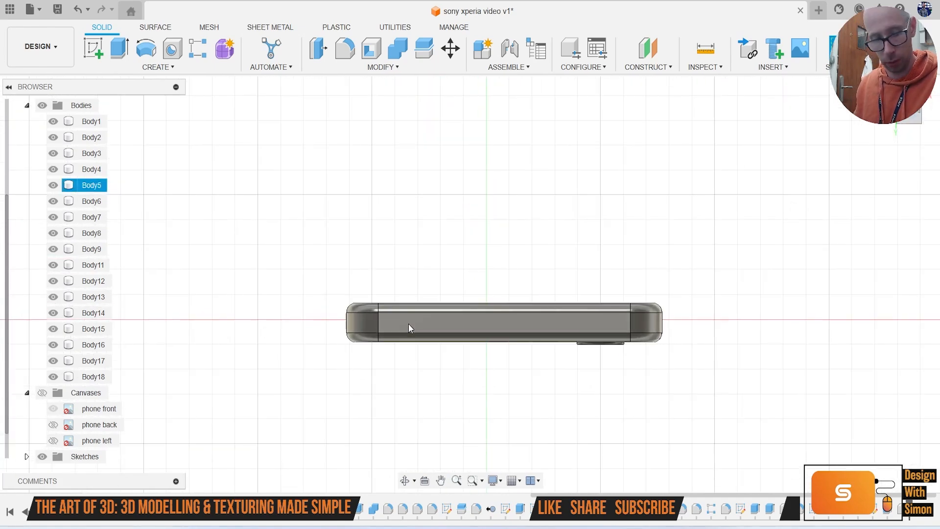
scroll(518, 336, "up", 3)
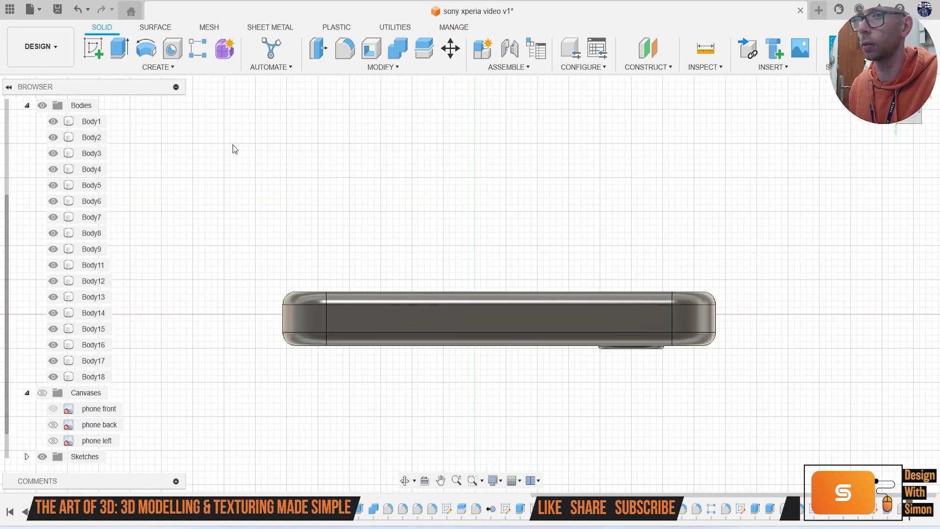
left_click(104, 47)
left_click(422, 325)
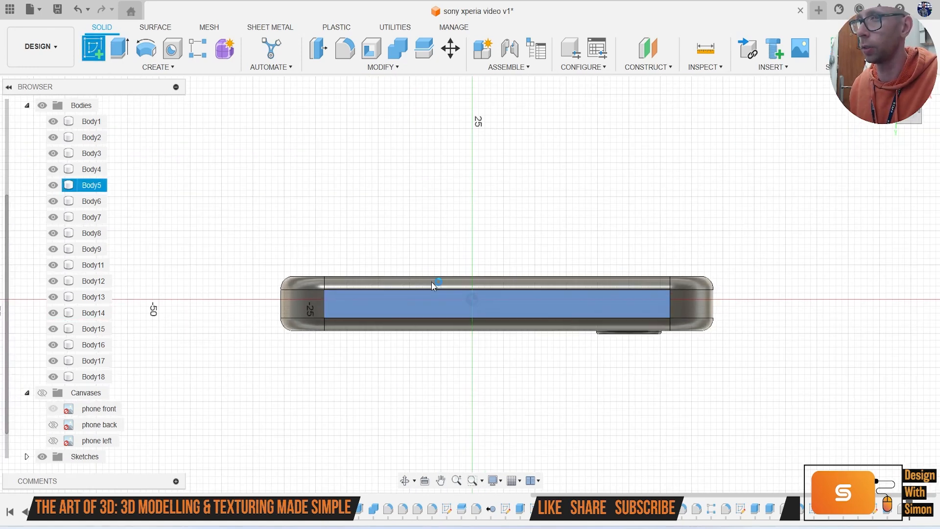
left_click(142, 67)
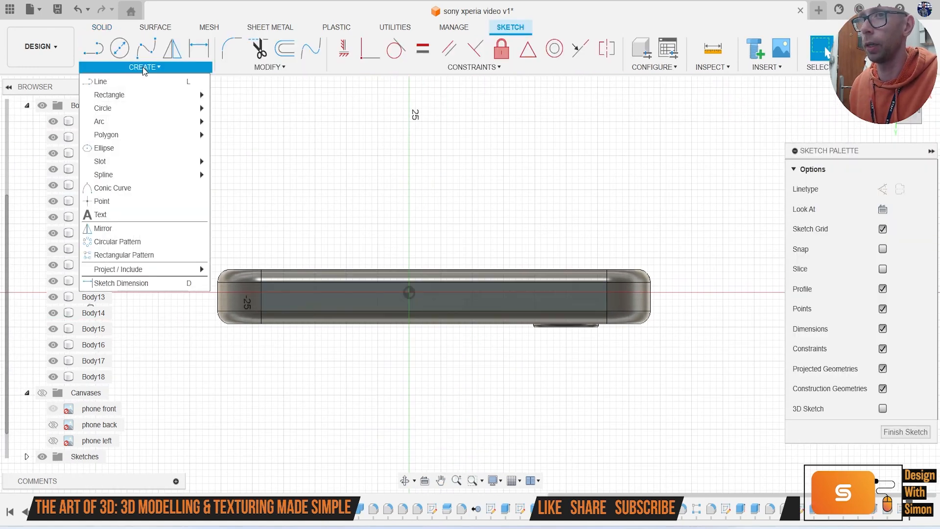
mouse_move(167, 156)
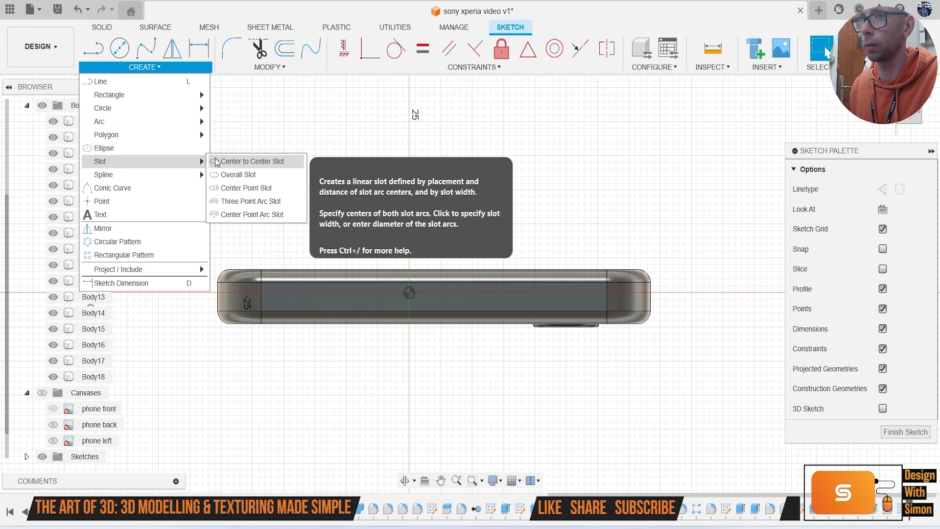
left_click(218, 161)
scroll(402, 289, "up", 3)
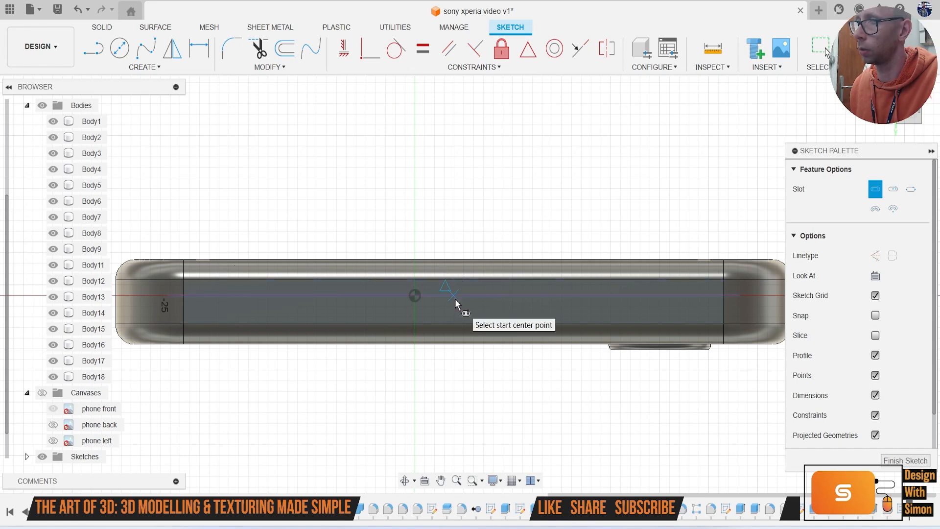
key("l")
scroll(540, 177, "up", 2)
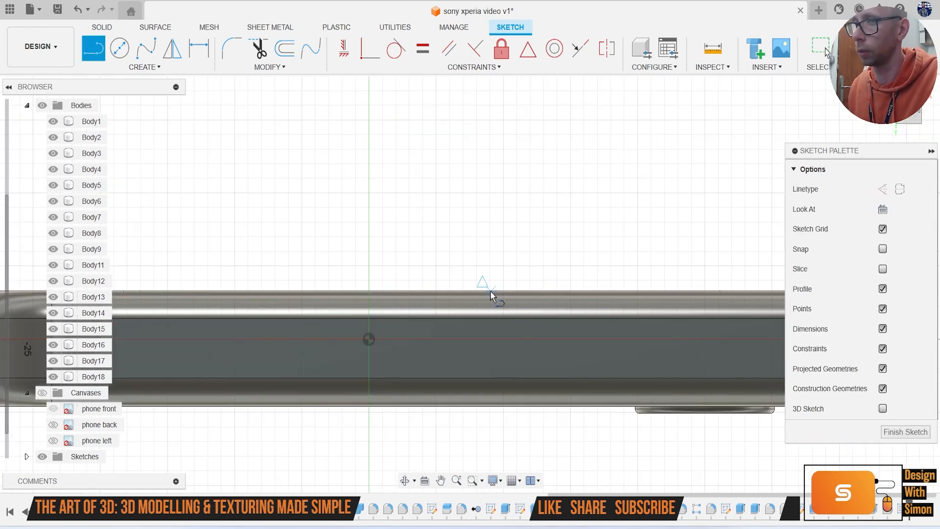
scroll(508, 218, "down", 3)
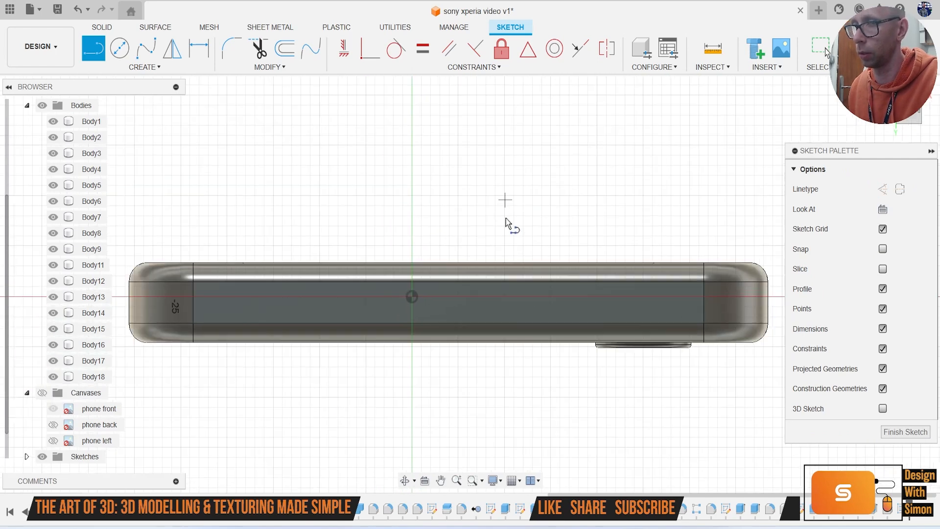
Step: Project the outline of the phone's frame body into the bottom edge sketch
key("p")
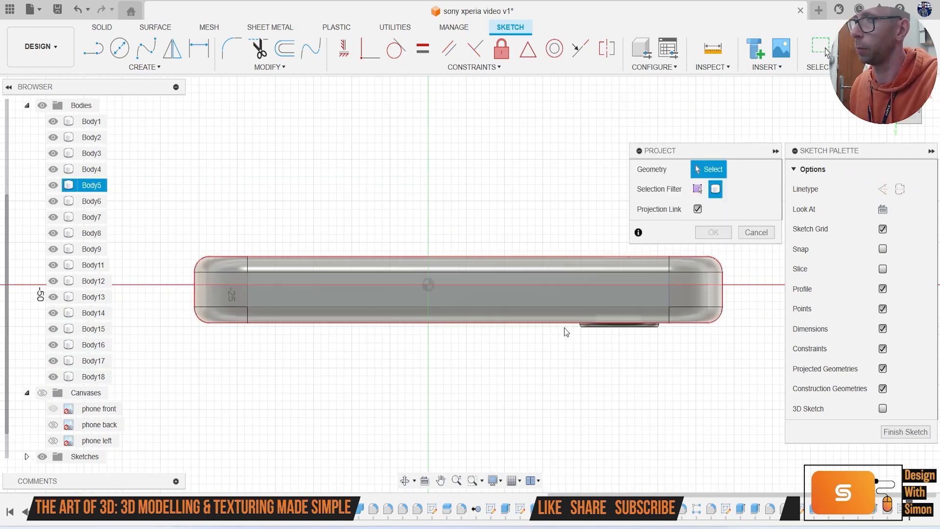
left_click(491, 294)
left_click(718, 231)
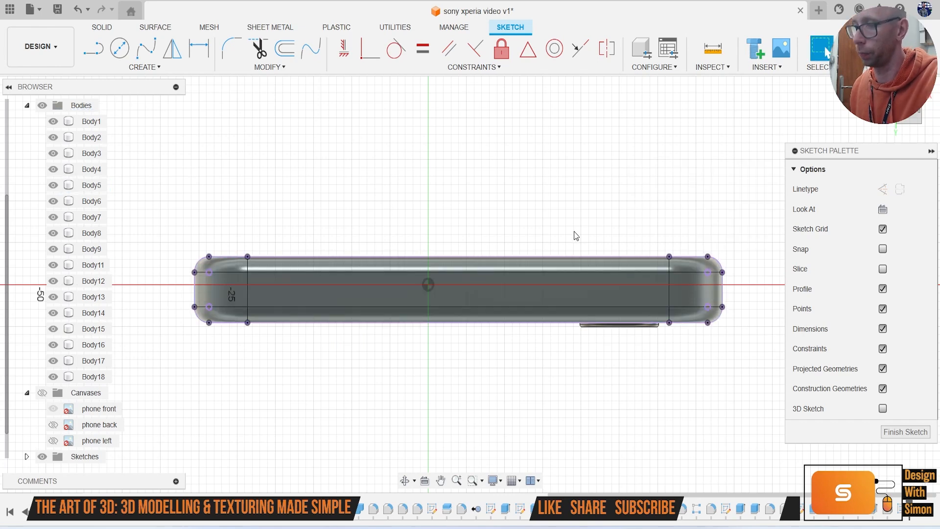
Step: Draw a vertical line up from the lower outline's midpoint and a horizontal line inward from the right end's midpoint, crossing it
key("l")
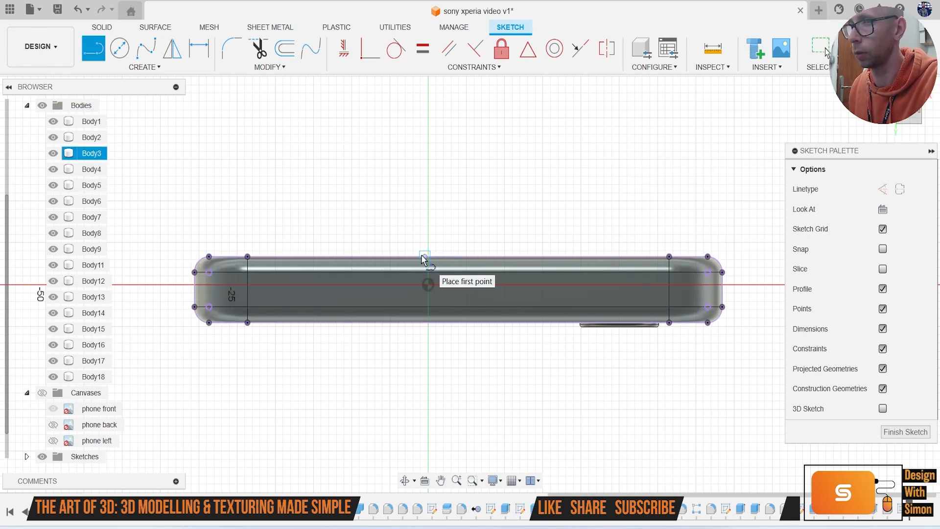
scroll(438, 289, "up", 2)
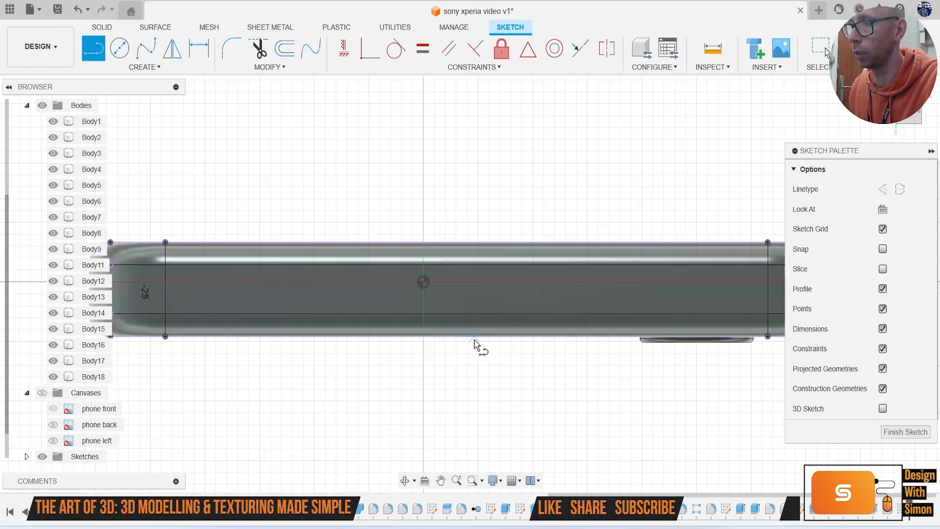
left_click(466, 335)
left_click(466, 206)
key("Escape")
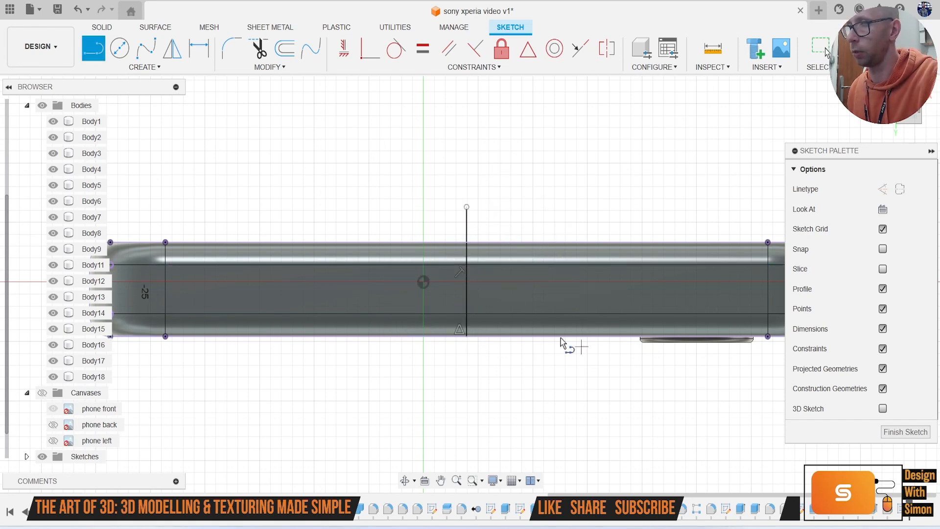
middle_click_drag(577, 350, 454, 306)
left_click(720, 245)
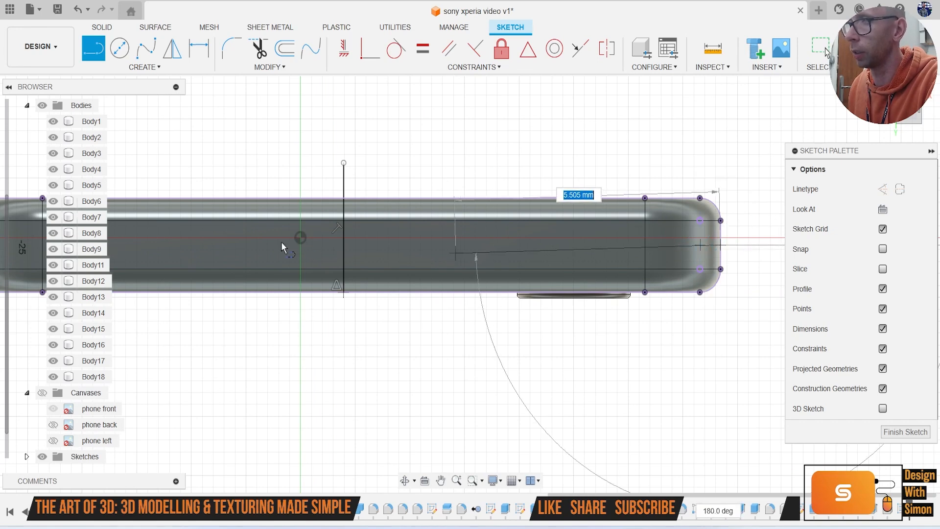
left_click(246, 245)
key("Escape")
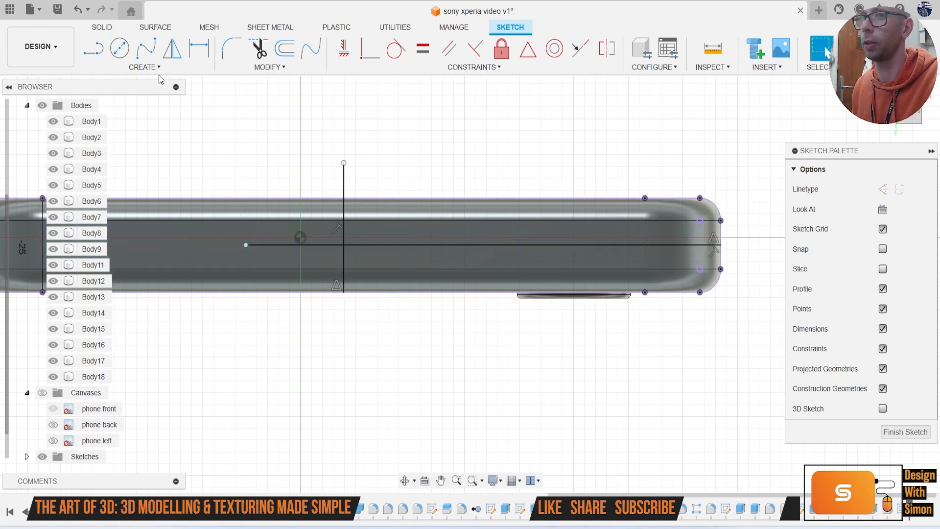
left_click(161, 67)
mouse_move(181, 168)
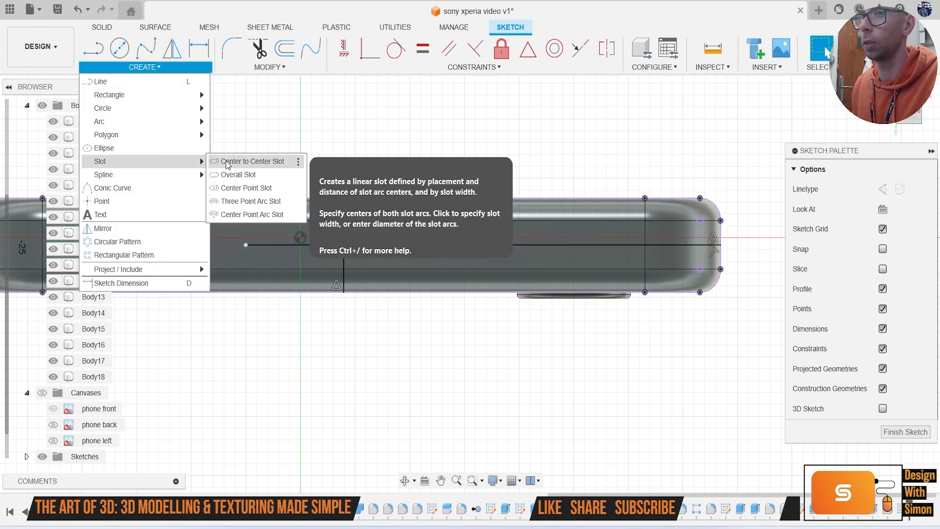
left_click(247, 161)
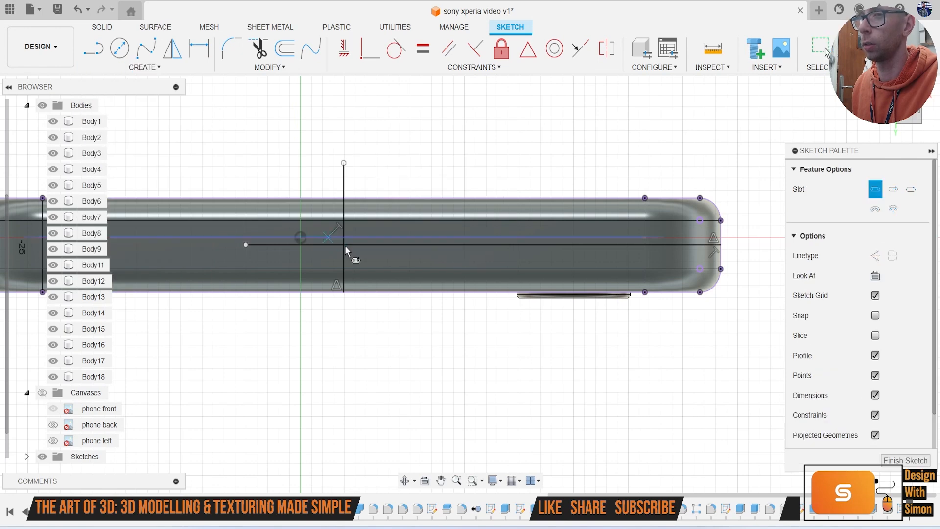
left_click(402, 245)
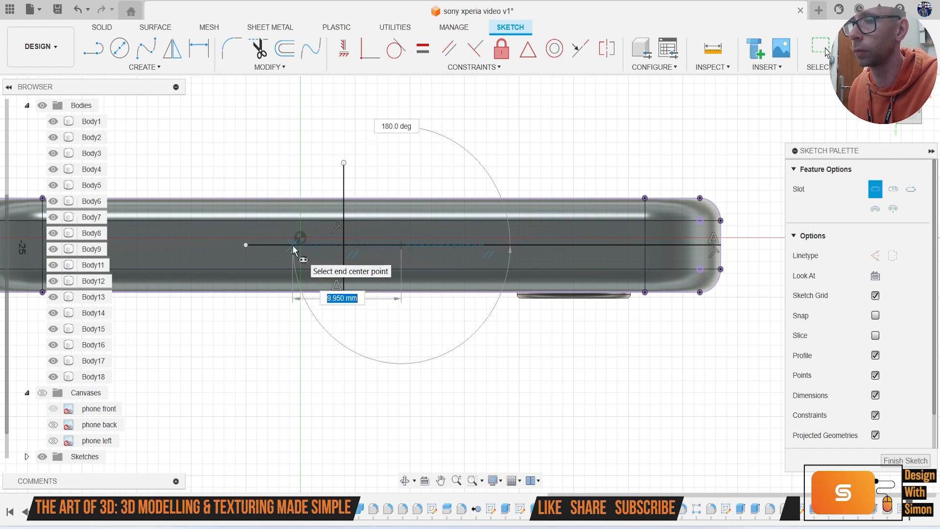
key("Escape")
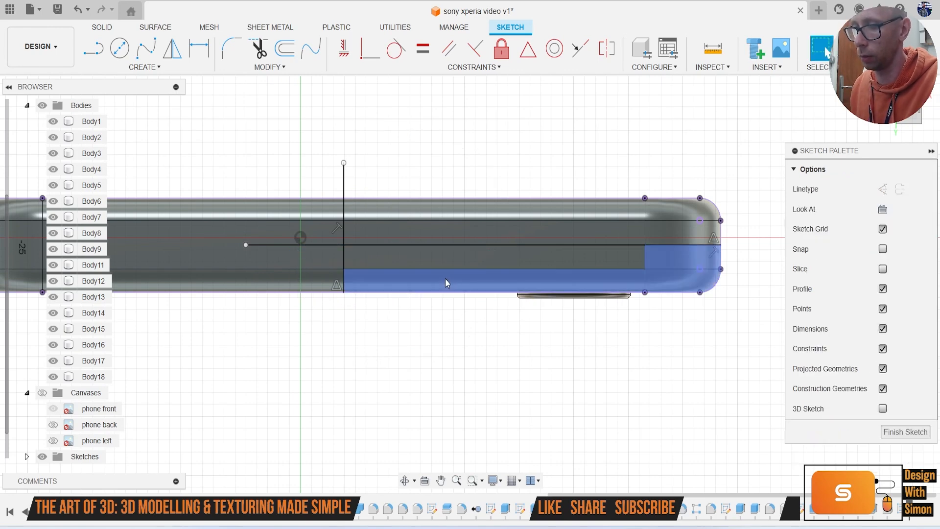
Step: Trim the horizontal line's end past the vertical line, replacing it with a 4 mm horizontal line drawn left from the intersection
key("t")
left_click(315, 245)
key("l")
left_click(343, 244)
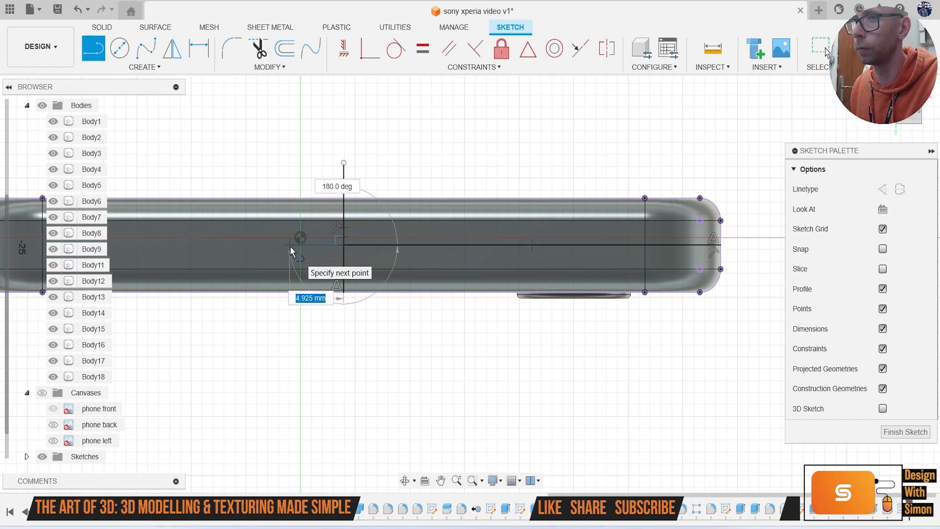
type("4")
key("Tab")
key("Return")
key("Escape")
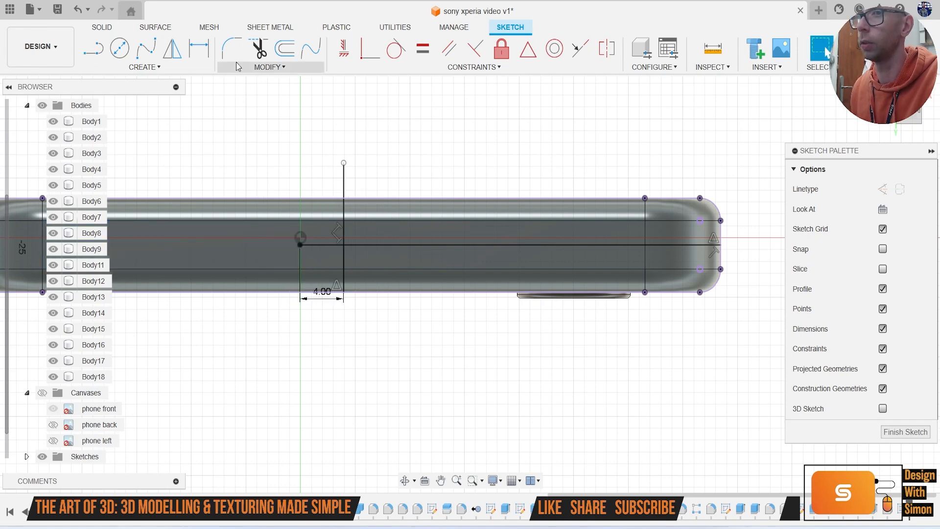
Step: Sketch a horizontal center-to-center slot from the 4 mm line's free end, with 8 mm between its centers
left_click(142, 70)
mouse_move(198, 168)
left_click(230, 162)
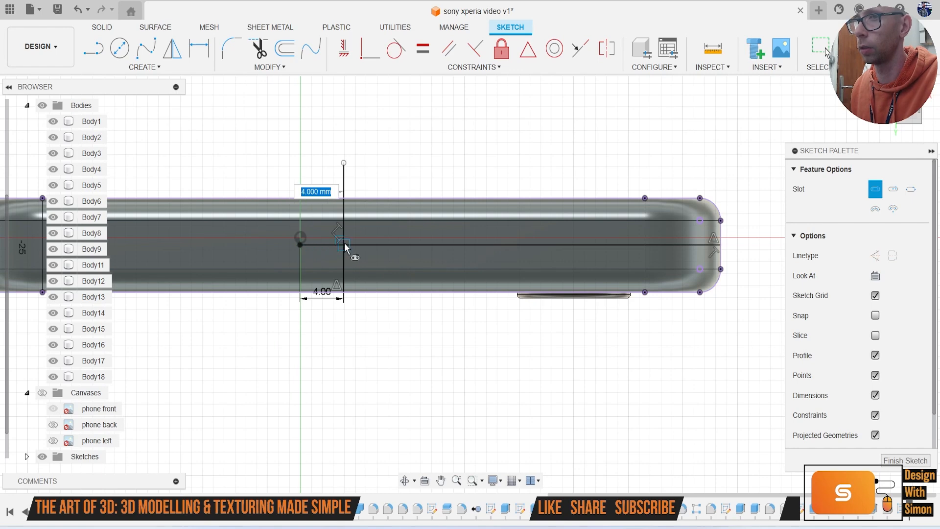
type("8")
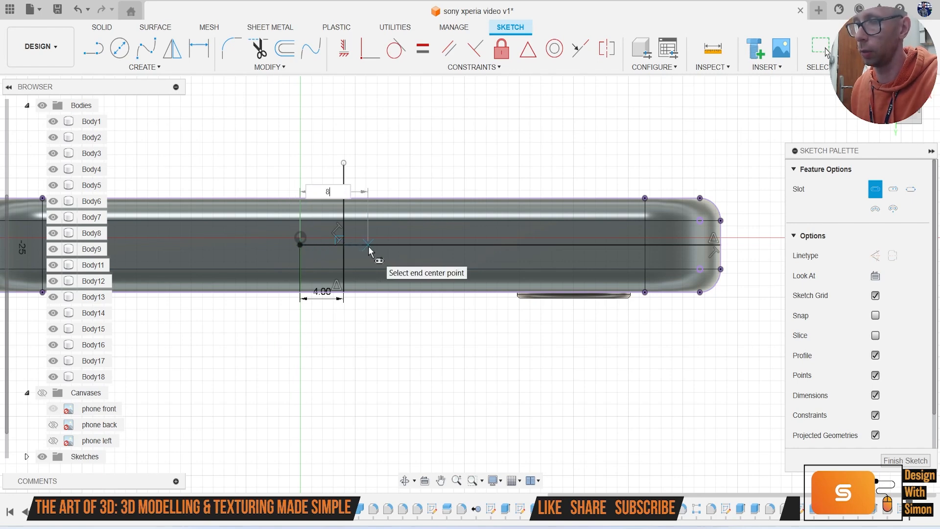
key("Tab")
key("Return")
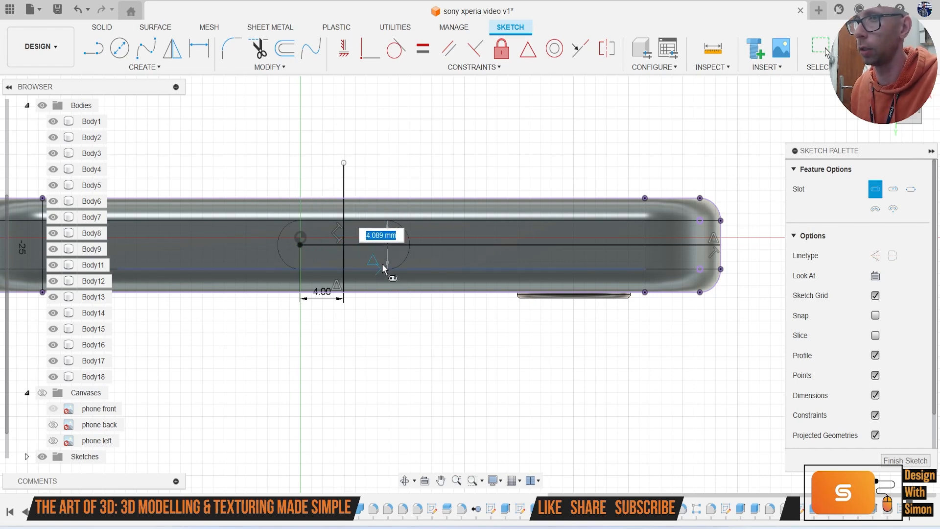
left_click(381, 260)
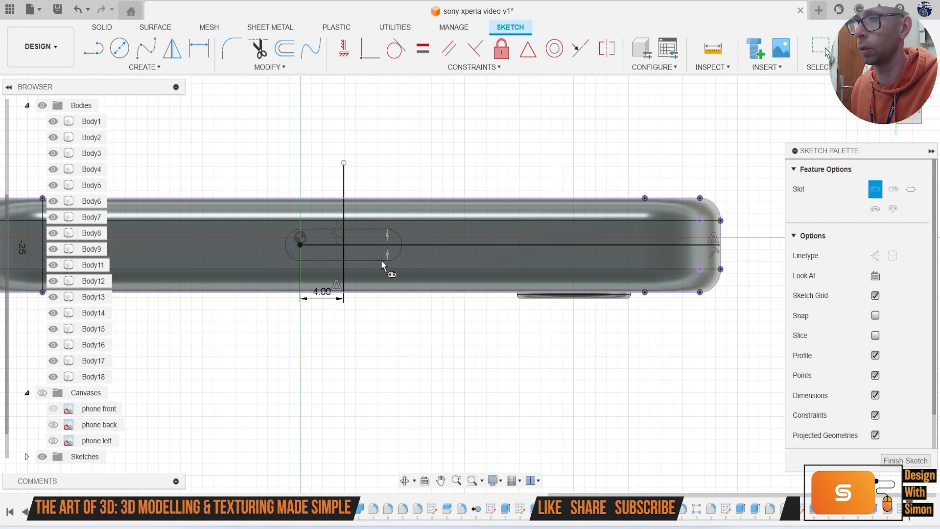
Step: Extrude all the slot profiles about 0.9 mm into the frame as a cut
key("e")
left_click(374, 242)
left_click(323, 239)
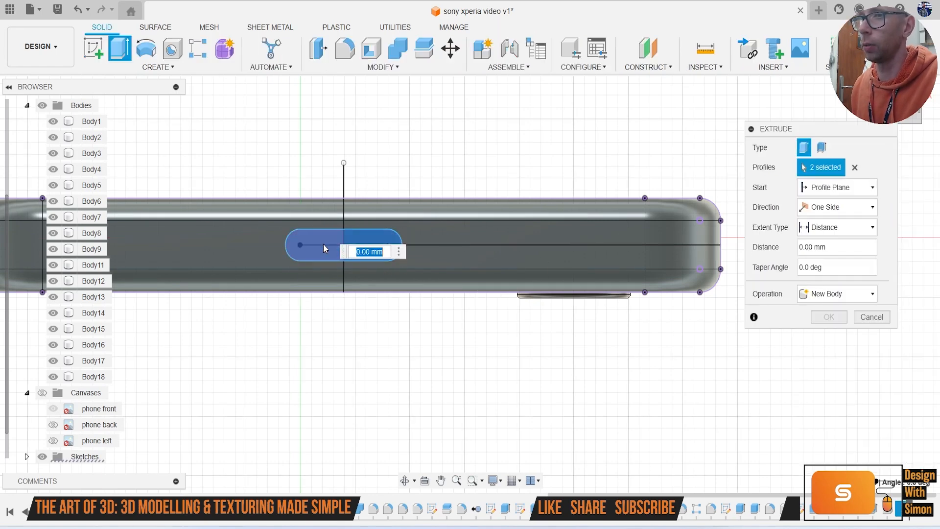
left_click(370, 237)
left_click_drag(908, 119, 918, 141)
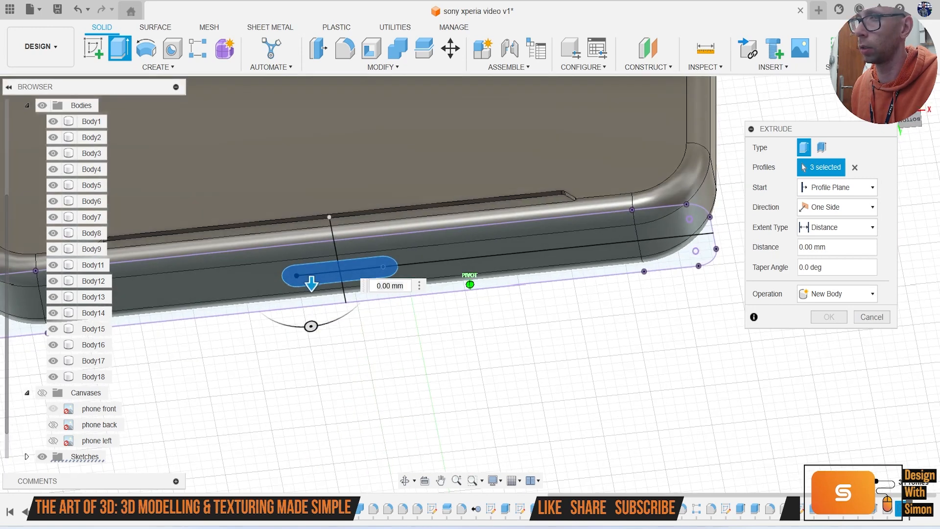
scroll(314, 287, "up", 2)
left_click_drag(313, 283, 311, 249)
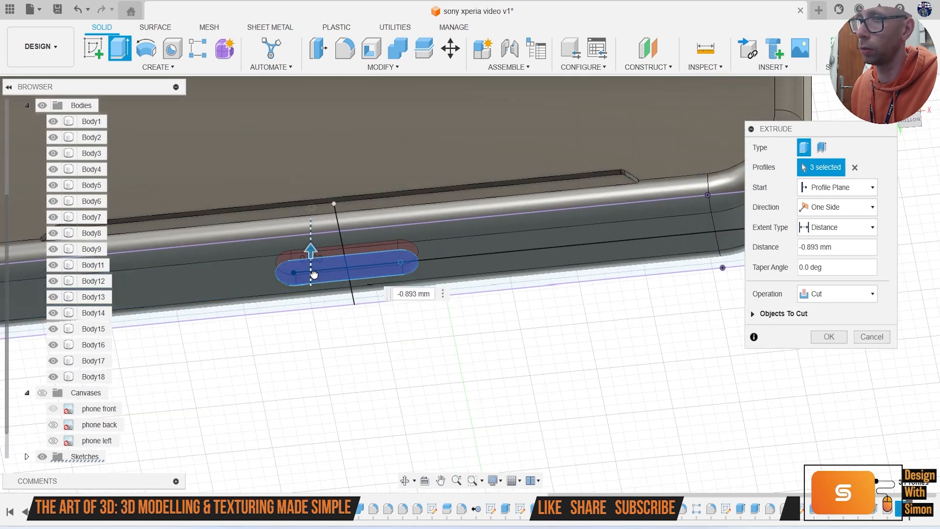
left_click(829, 337)
Step: Fillet the outer edge of the slot recess with a 0.2 mm radius
middle_click_drag(458, 441, 439, 364, "shift")
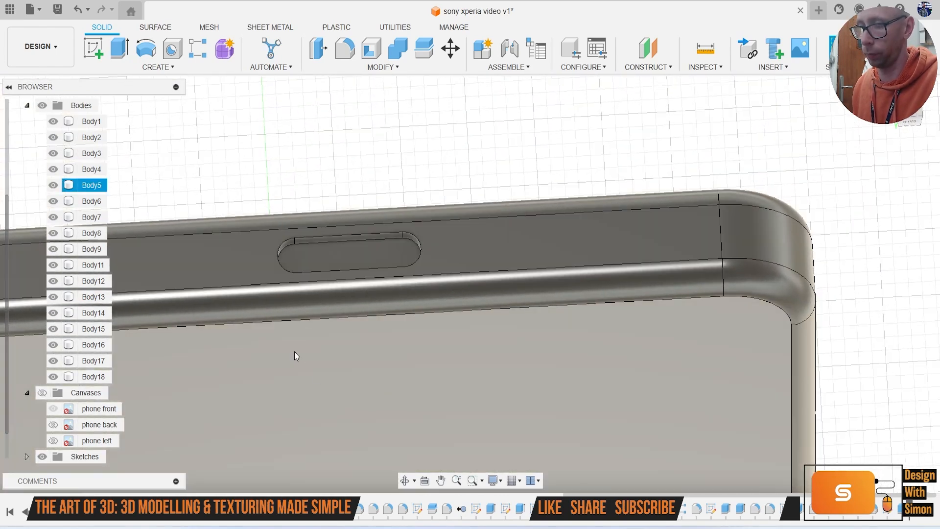
key("f")
scroll(243, 342, "up", 2)
left_click(346, 208)
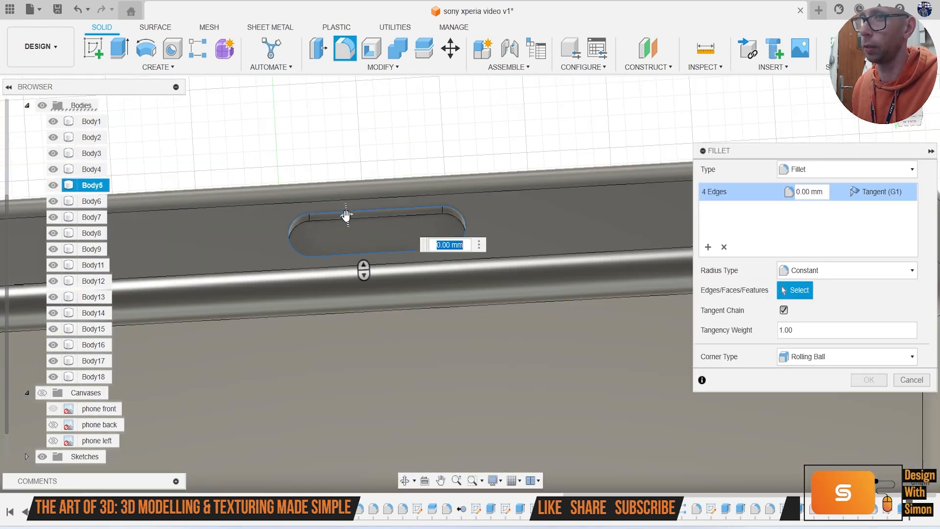
type(".2")
key("Return")
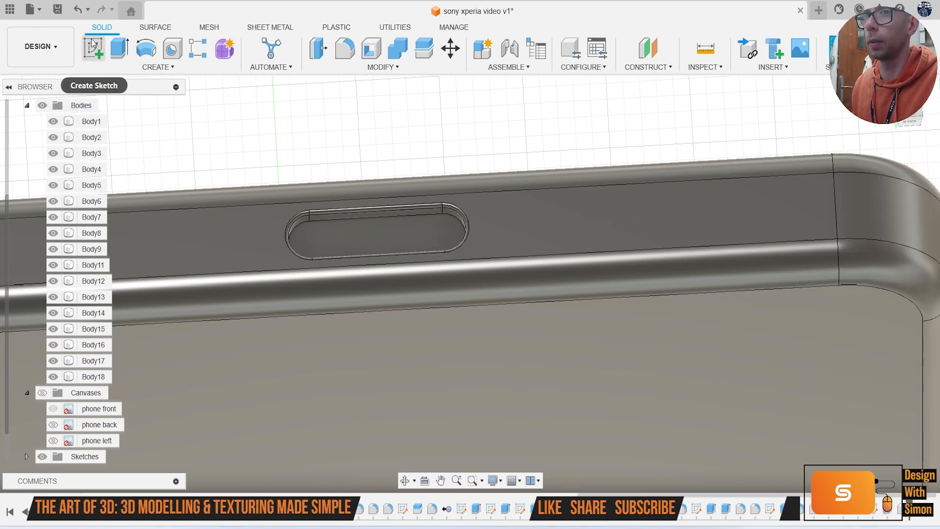
Step: Extrude the slot recess's floor face further into the frame to deepen the charging port
left_click(347, 241)
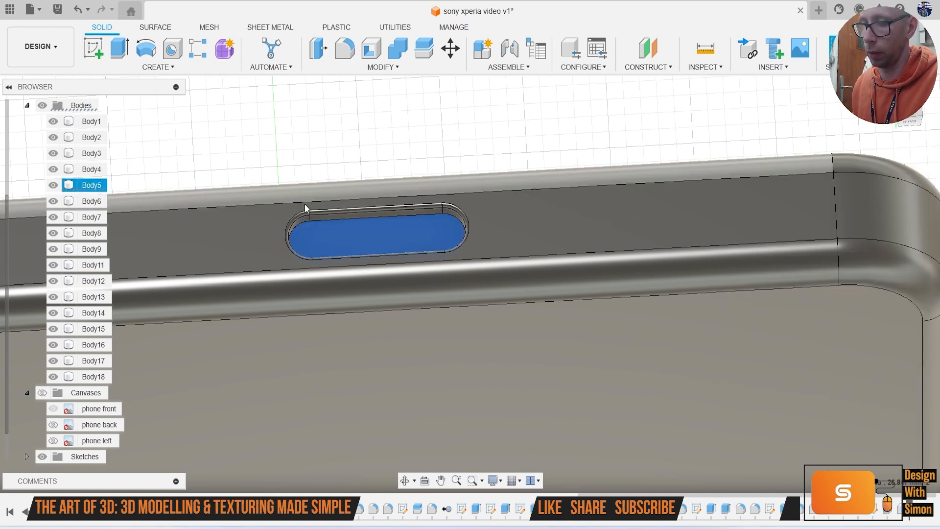
key("e")
left_click_drag(350, 236, 348, 296)
mouse_move(348, 297)
middle_mouse_down("shift")
mouse_move(350, 358)
mouse_move(349, 309)
middle_mouse_up("shift")
left_click_drag(904, 128, 905, 134)
left_click(840, 337)
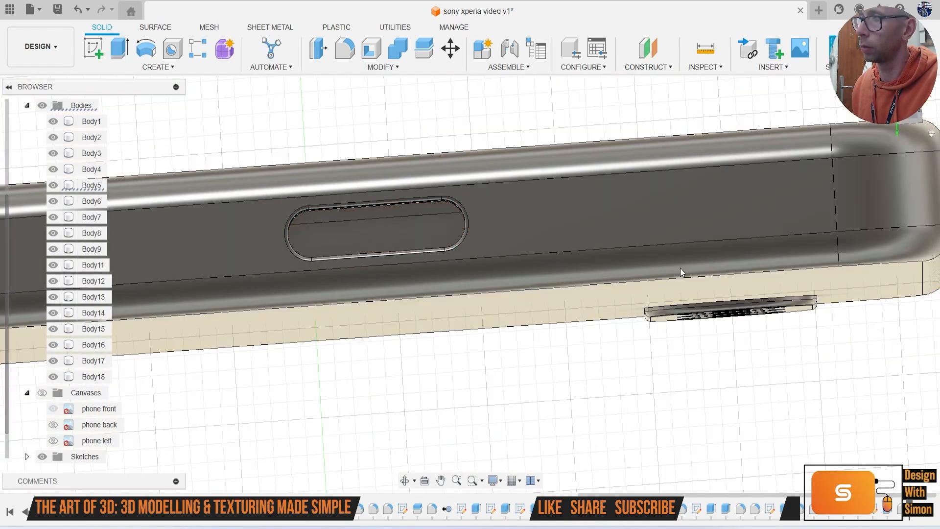
Step: Reduce the depth of the cut that deepens the charging port recess
mouse_move(908, 117)
left_mouse_down()
mouse_move(910, 104)
mouse_move(913, 124)
left_mouse_up()
right_click(911, 516)
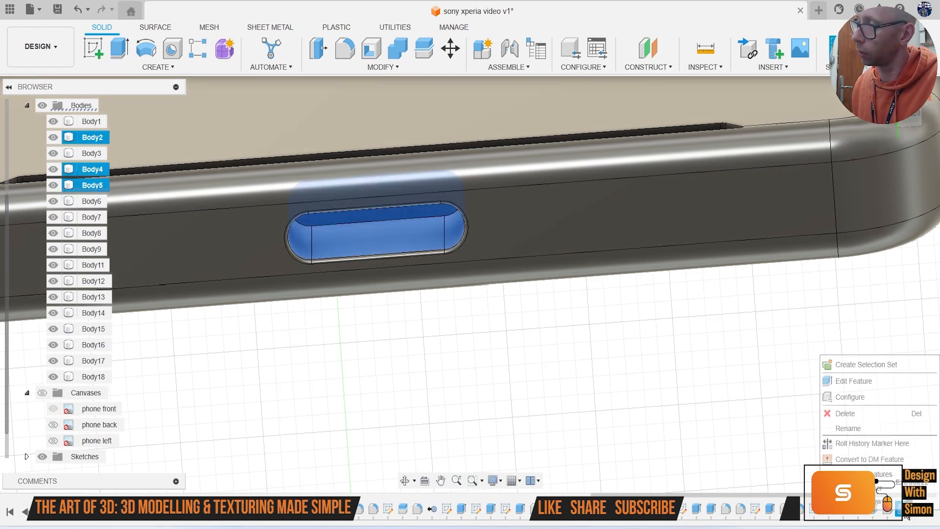
left_click(895, 385)
left_click_drag(375, 199, 391, 230)
left_click(869, 358)
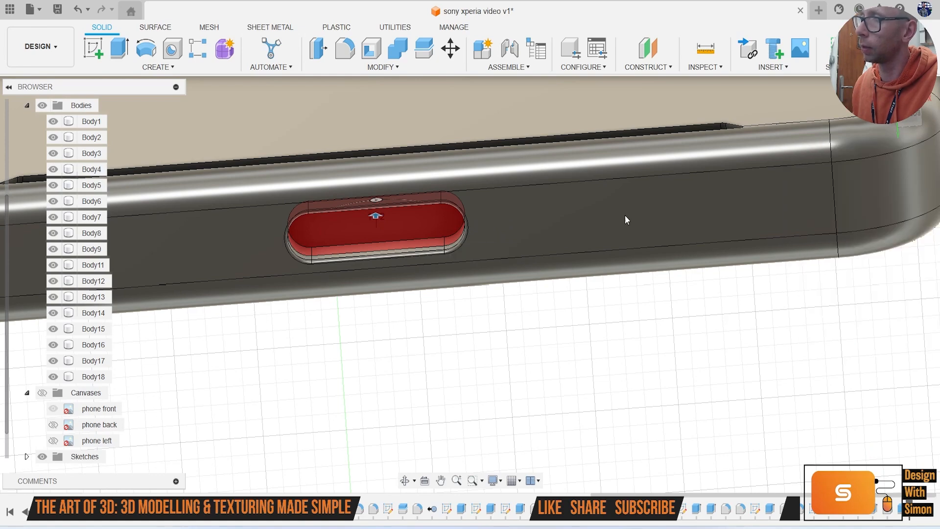
left_click(89, 45)
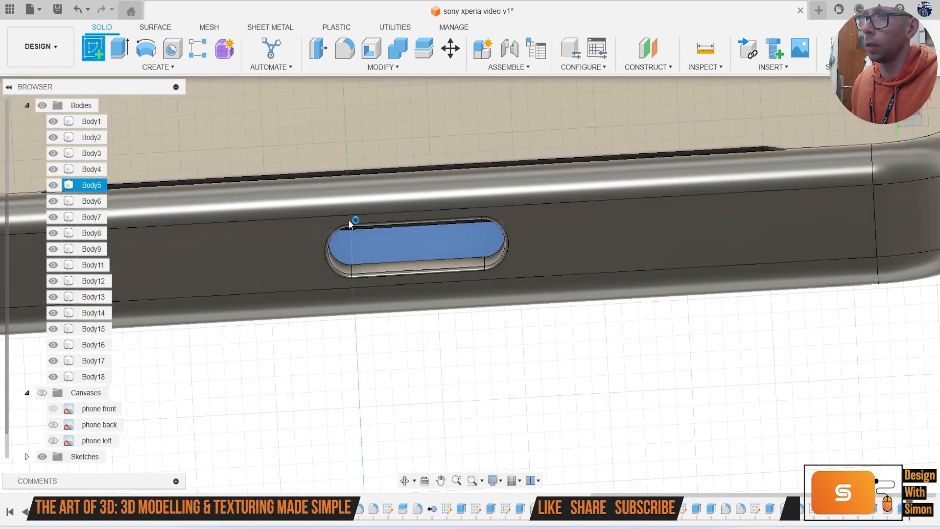
left_click(348, 220)
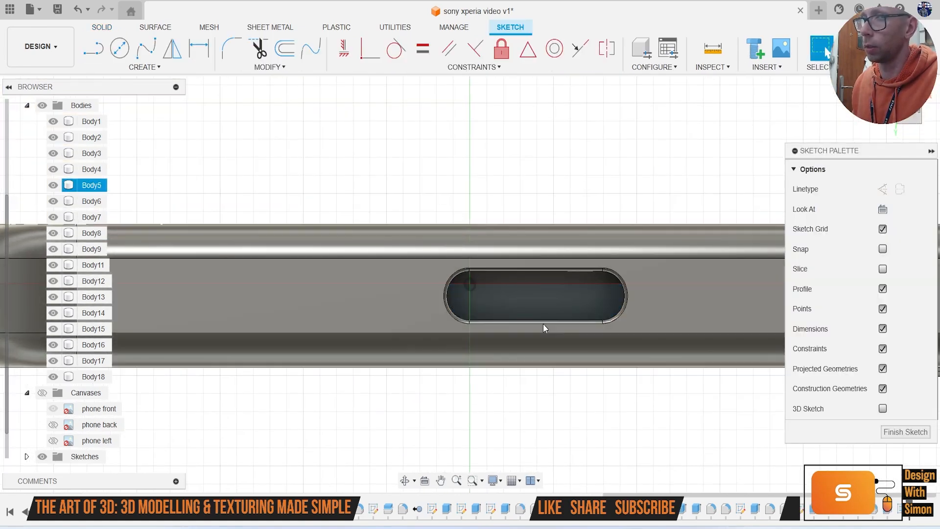
left_click(914, 437)
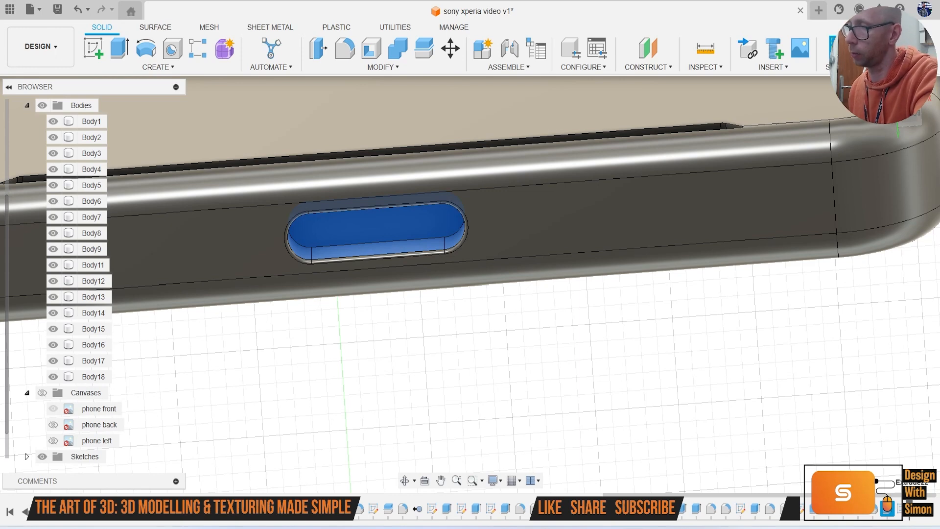
Step: Delete the extruded cut that deepens the charging port recess
key("Delete")
left_click(415, 280)
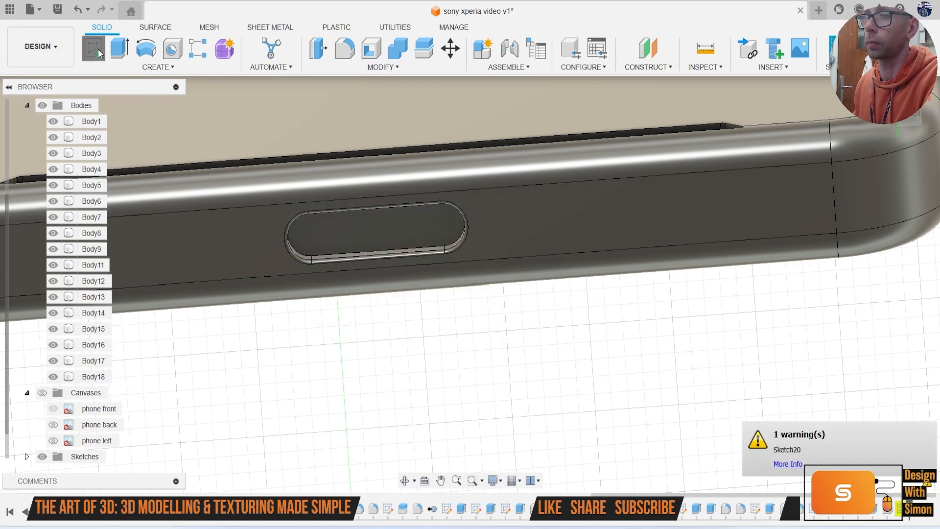
Step: Start a sketch on the slot recess's floor and draw a vertical line joining the midpoints of its two straight edges
double_click(367, 239)
scroll(491, 301, "up", 2)
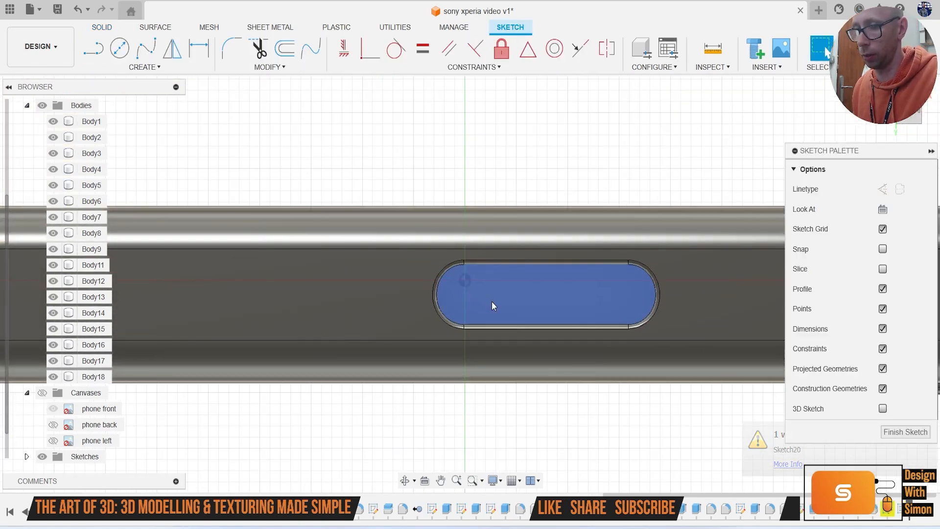
middle_click_drag(591, 340, 532, 316)
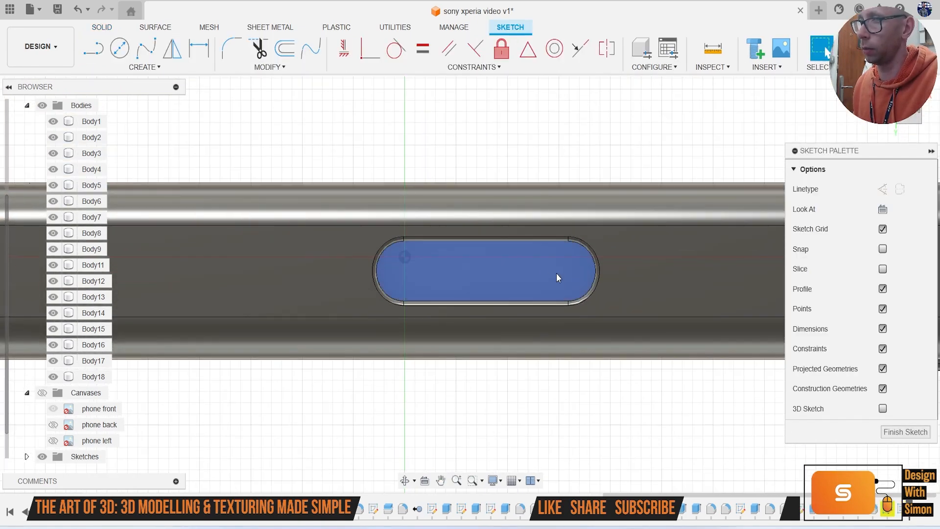
key("l")
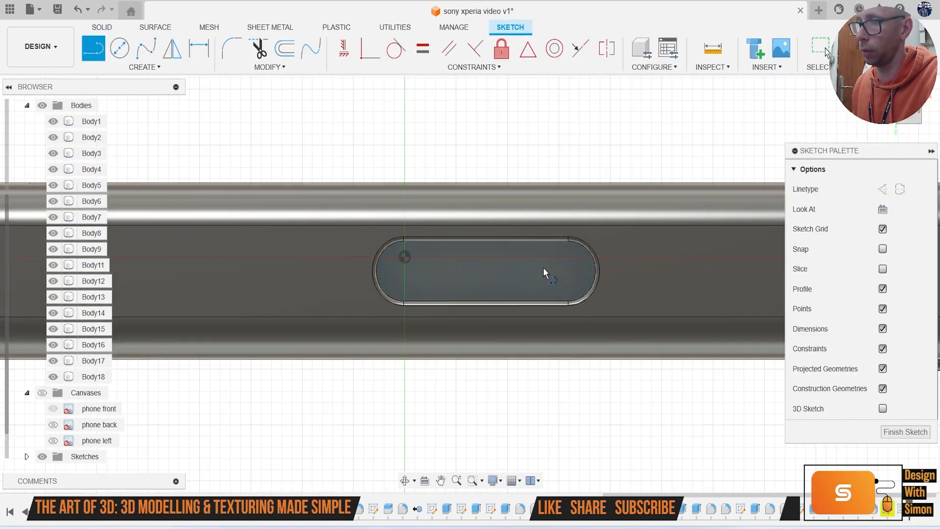
left_click(485, 239)
double_click(486, 302)
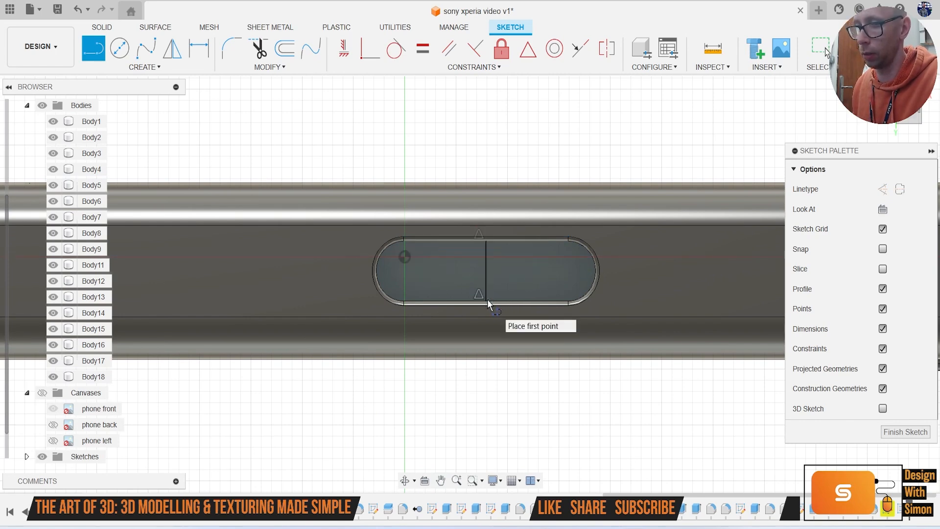
Step: Sketch a narrow horizontal center rectangle from the vertical line's midpoint, well inside the slot recess
key("r")
left_click(918, 189)
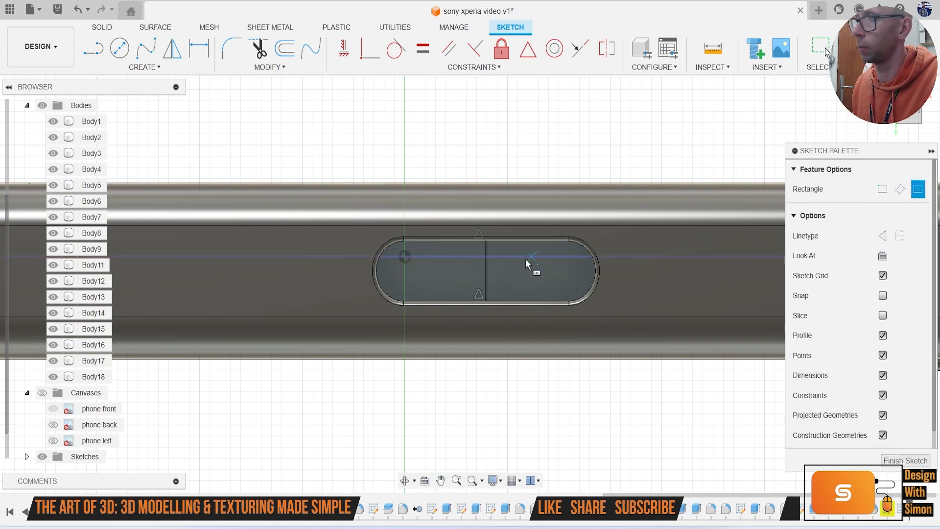
left_click(486, 273)
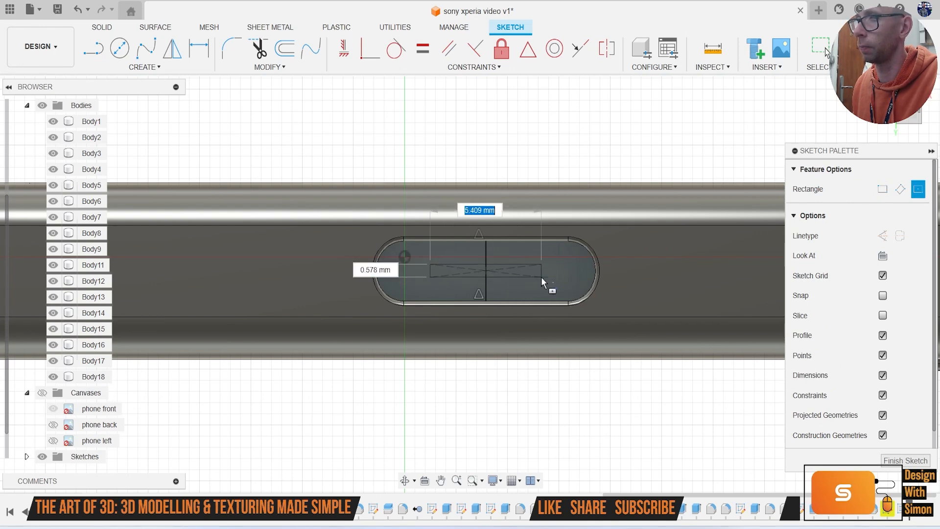
left_click(550, 278)
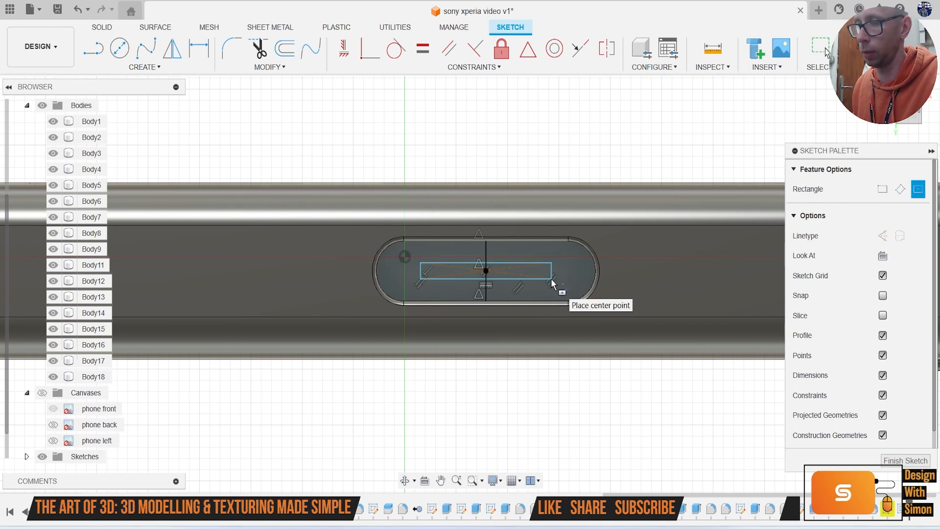
scroll(539, 268, "up", 3)
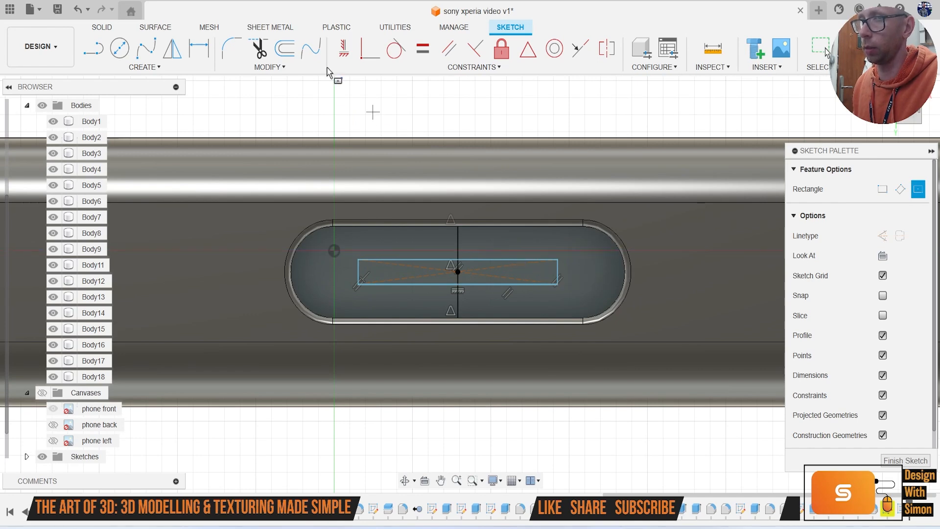
Step: Round all four corners of the rectangle with sketch fillets of 0.243 mm radius
key("f")
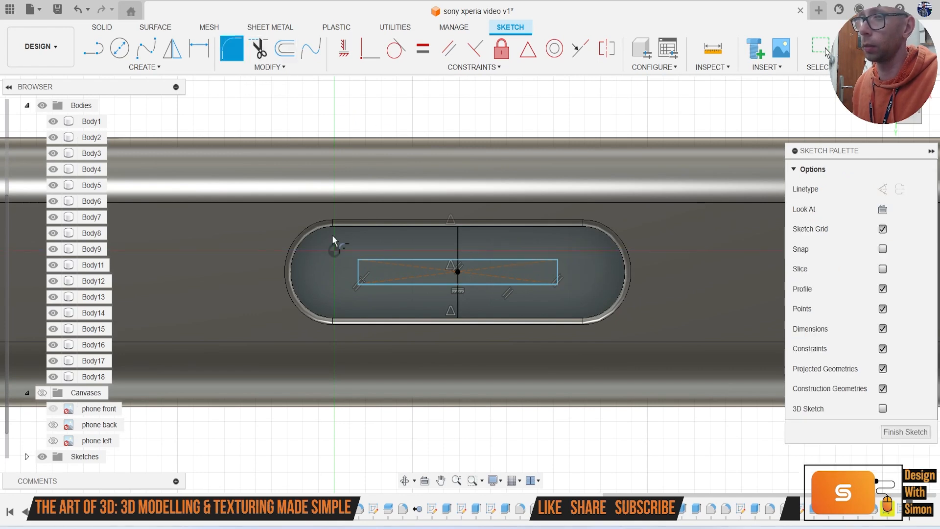
scroll(362, 258, "up", 2)
left_click(369, 261)
left_click(356, 270)
key("Return")
left_click(596, 299)
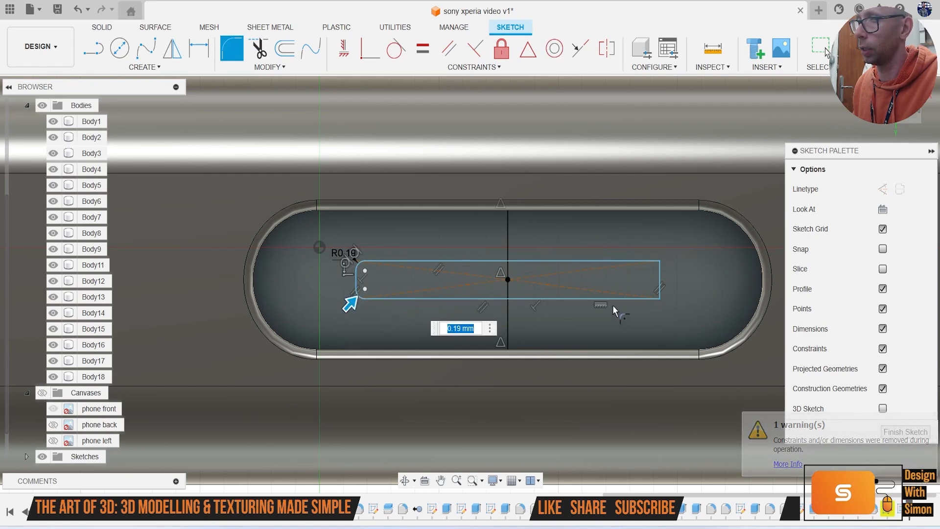
left_click(598, 299)
left_click(659, 278)
left_click(611, 261)
left_click(659, 274)
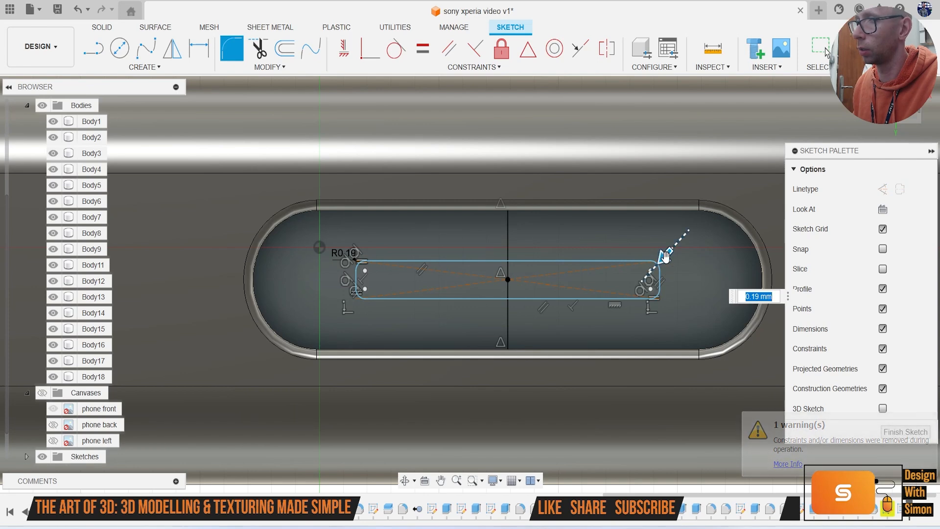
left_click_drag(665, 258, 663, 252)
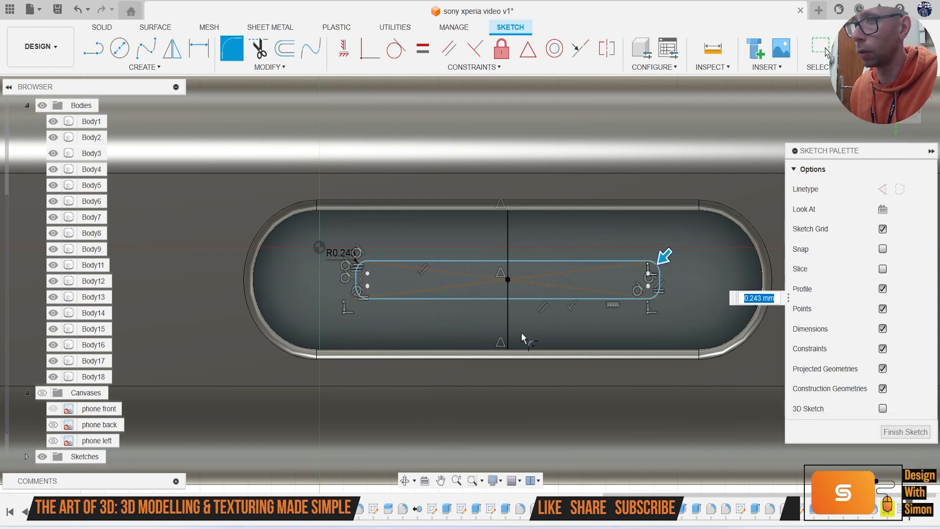
key("Return")
Step: Extrude both halves of the rounded rectangle 0.947 mm outward from the recess floor with the Join operation
key("e")
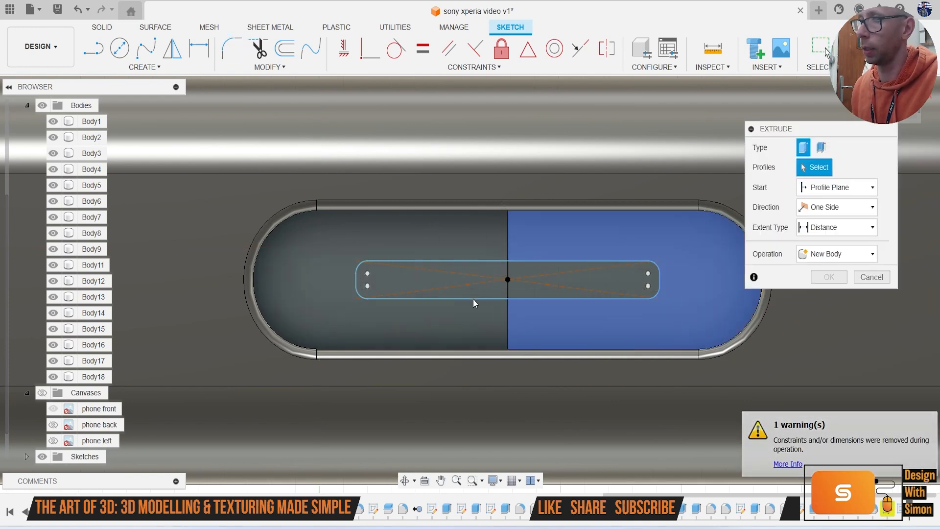
left_click(483, 264)
left_click(540, 281)
scroll(549, 258, "down", 4)
middle_click_drag(565, 267, 572, 203, "shift")
left_click_drag(565, 264, 567, 244)
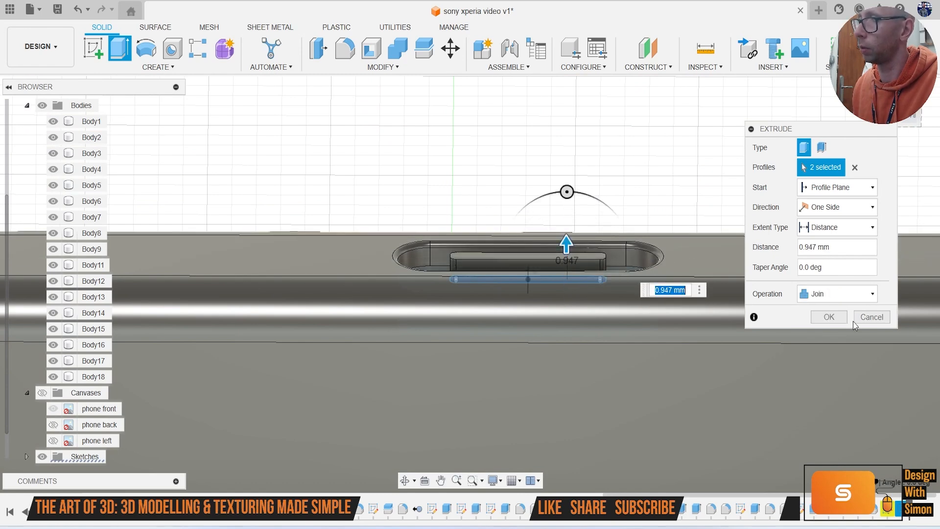
left_click(829, 317)
Step: Edit the port tongue's extrusion so that its operation is New Body
scroll(516, 269, "up", 6)
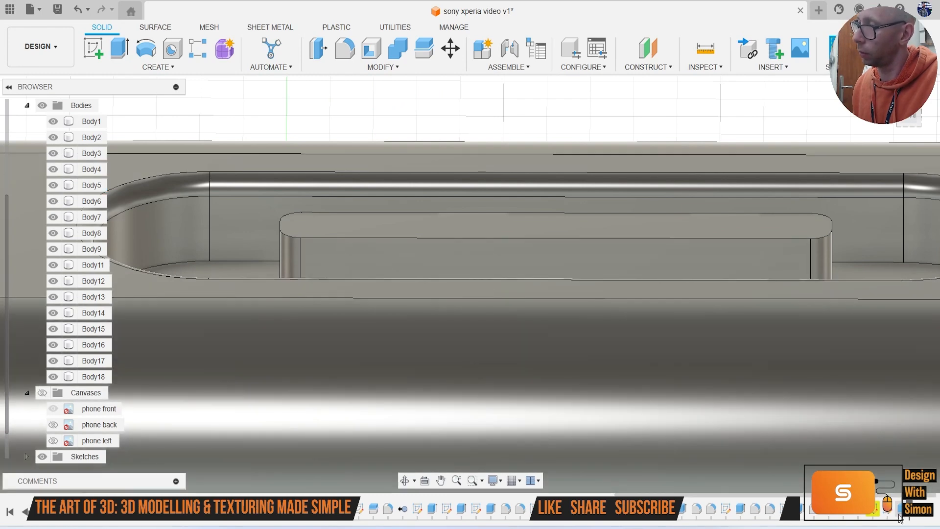
right_click(900, 509)
left_click(877, 369)
left_click(869, 315)
left_click(876, 371)
left_click(874, 339)
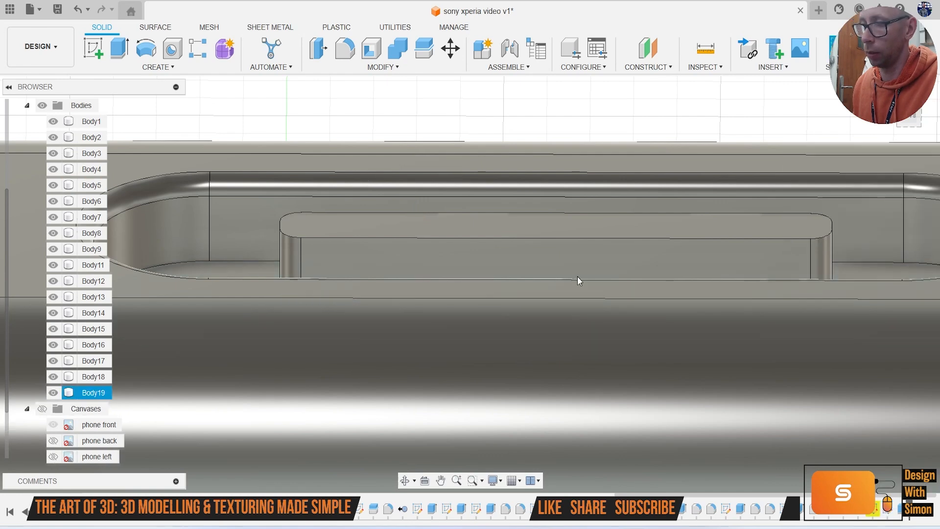
Step: Fillet the edges around the port tongue's outer face with a 0.2 mm radius
key("f")
left_click(459, 234)
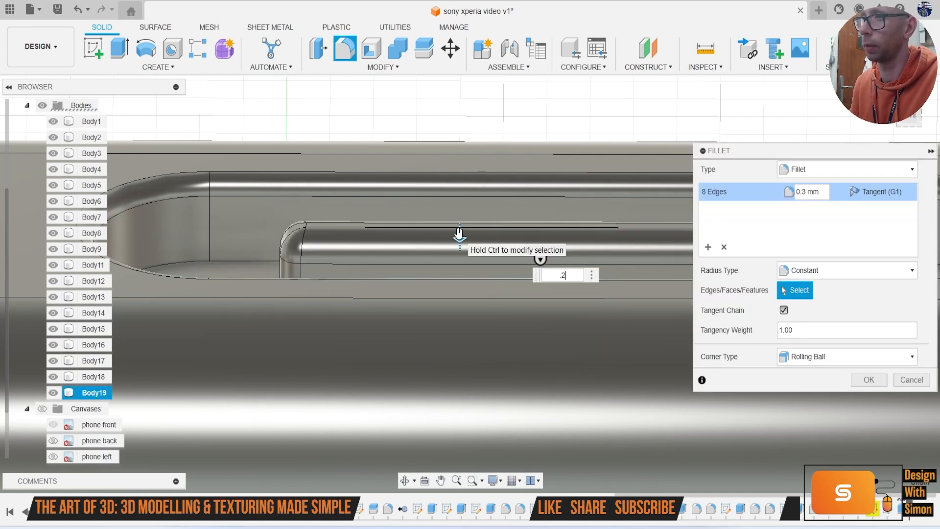
type(".2")
key("Return")
Step: Fillet the frame's inner edge around the front screen with a 0.1 mm radius
scroll(461, 227, "down", 3)
scroll(461, 227, "down", 10)
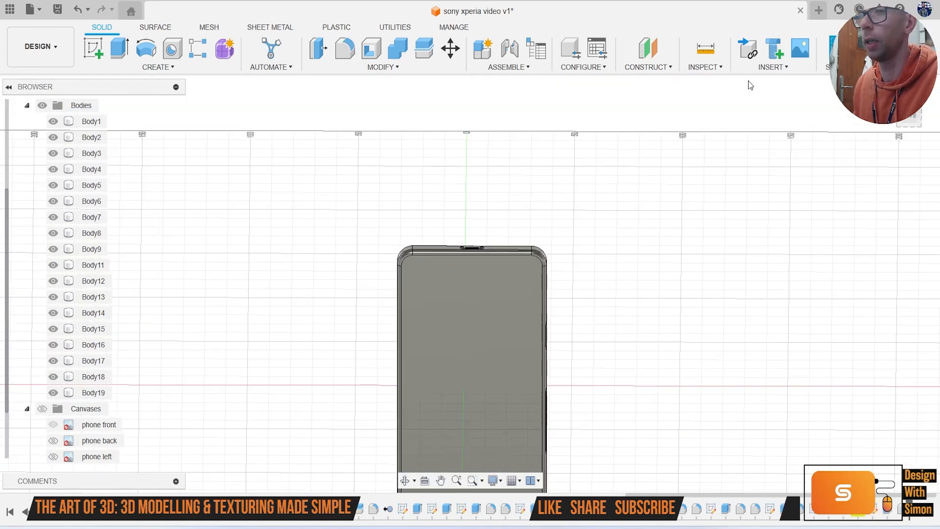
middle_click_drag(927, 116, 655, 336, "shift")
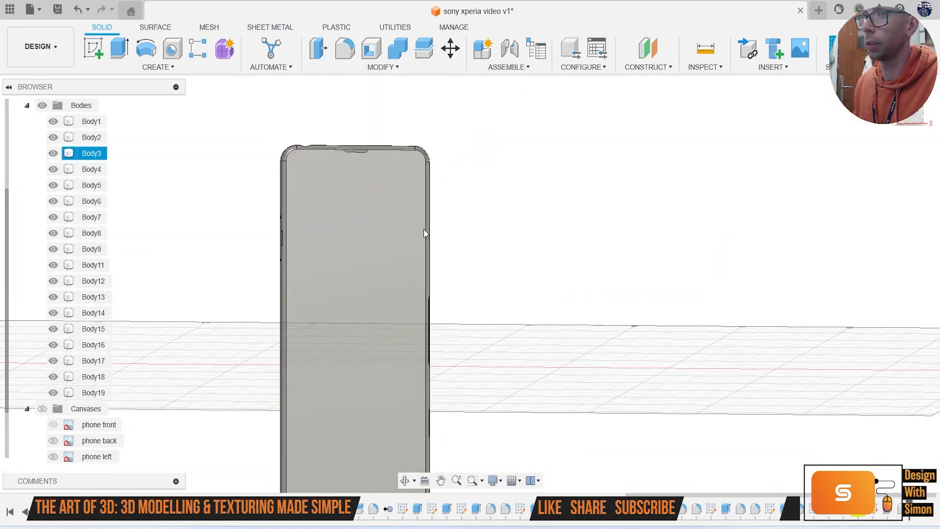
middle_click_drag(400, 217, 627, 227)
scroll(423, 139, "up", 2)
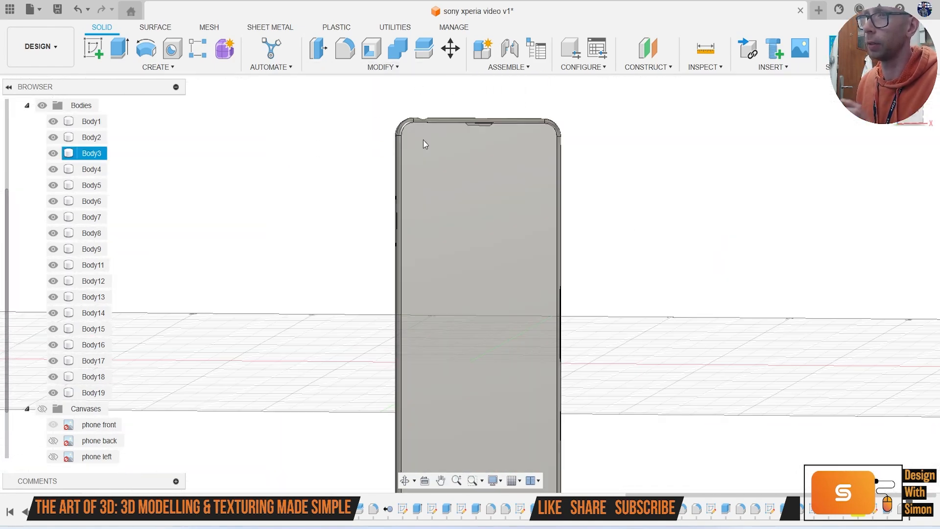
scroll(483, 168, "up", 4)
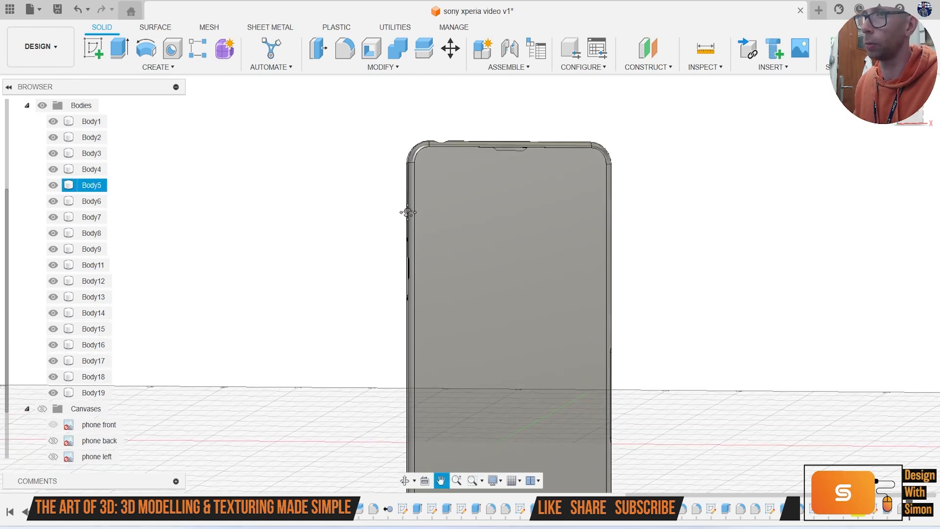
scroll(483, 240, "up", 6)
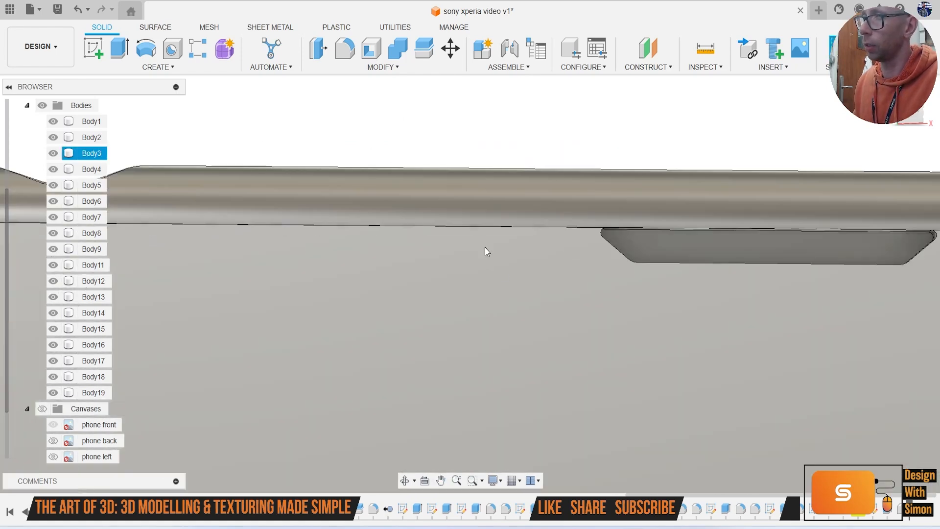
key("f")
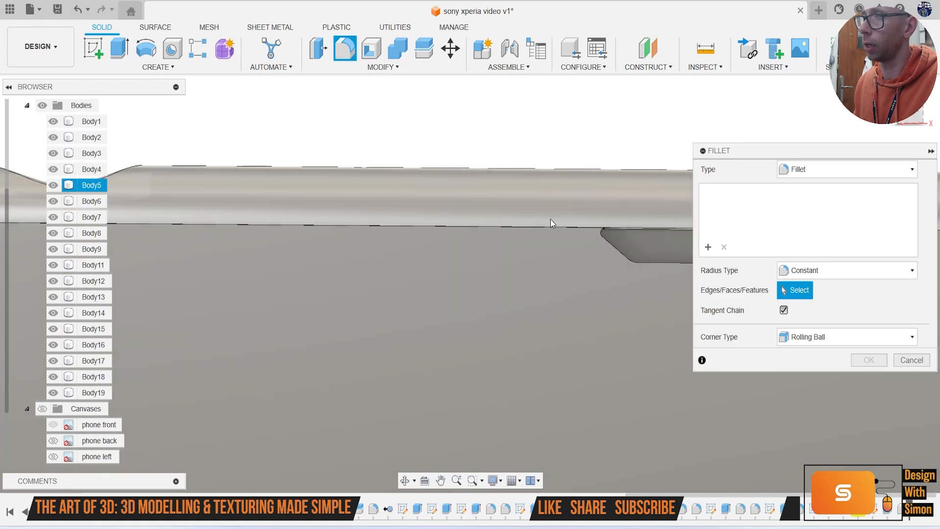
left_click(550, 226)
scroll(526, 287, "down", 3)
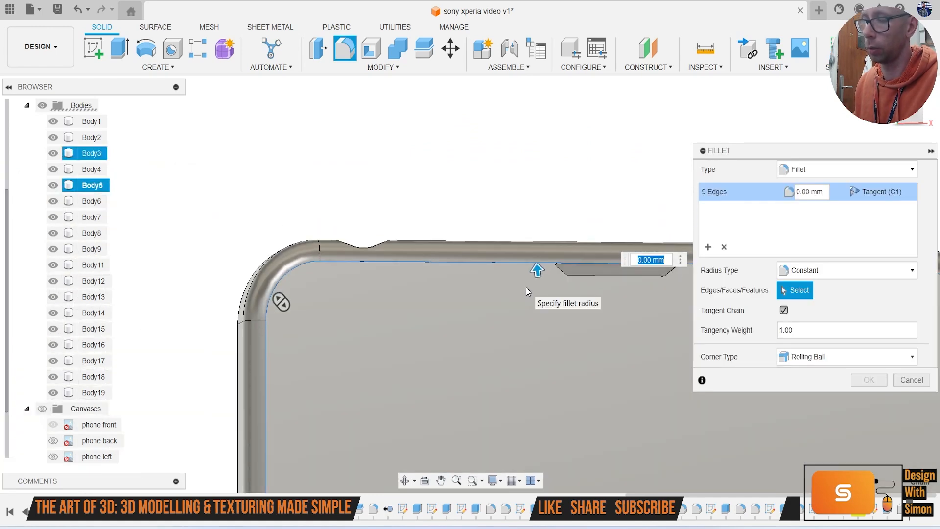
type(".2")
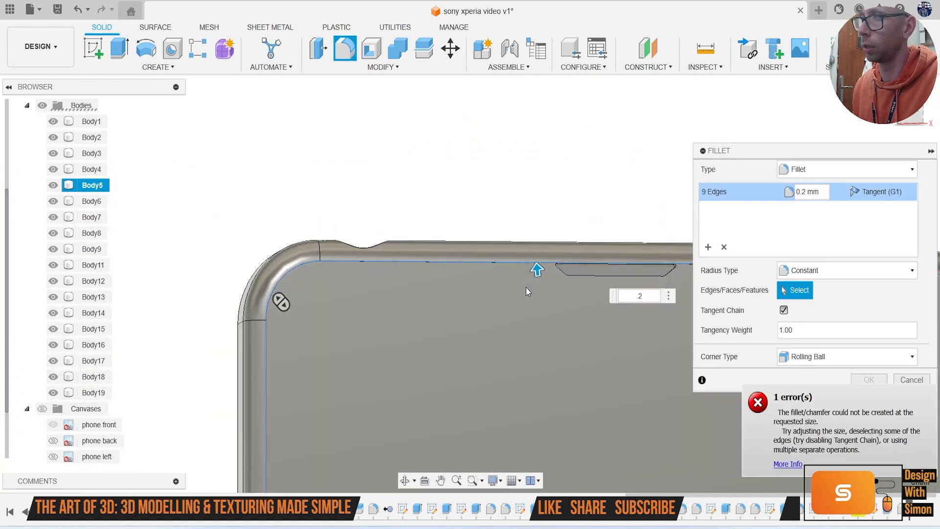
scroll(526, 287, "up", 3)
key("BackSpace")
type("1")
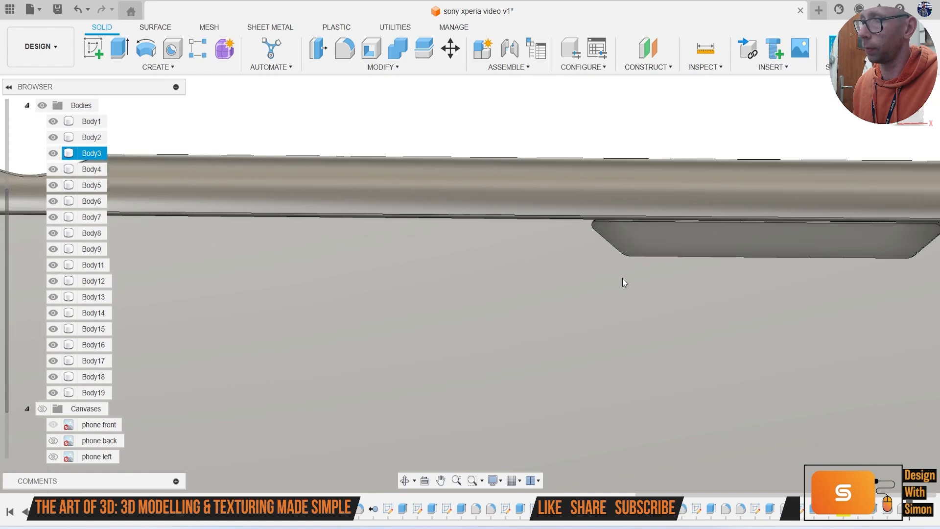
Step: Start a fillet with a 0.1 mm radius on the front glass's edges beside and around the earpiece notch
scroll(620, 279, "up", 2)
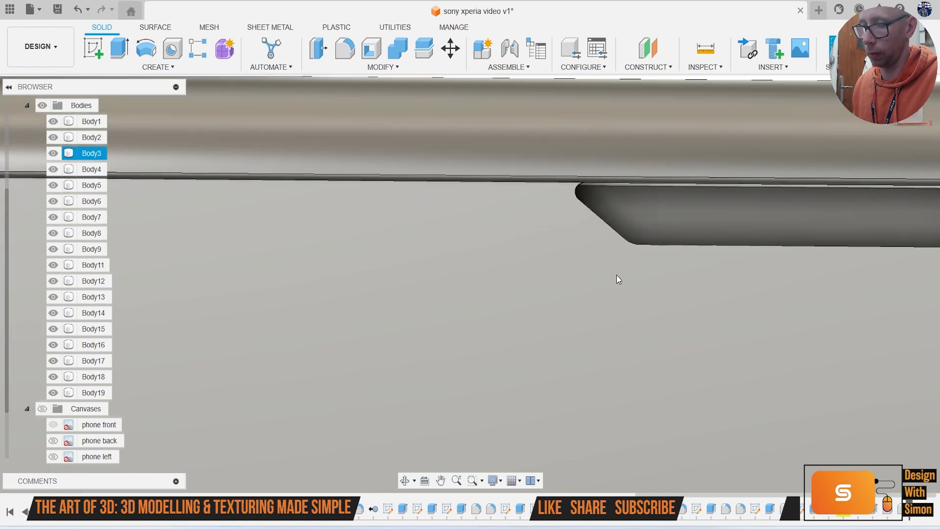
key("f")
scroll(604, 240, "up", 4)
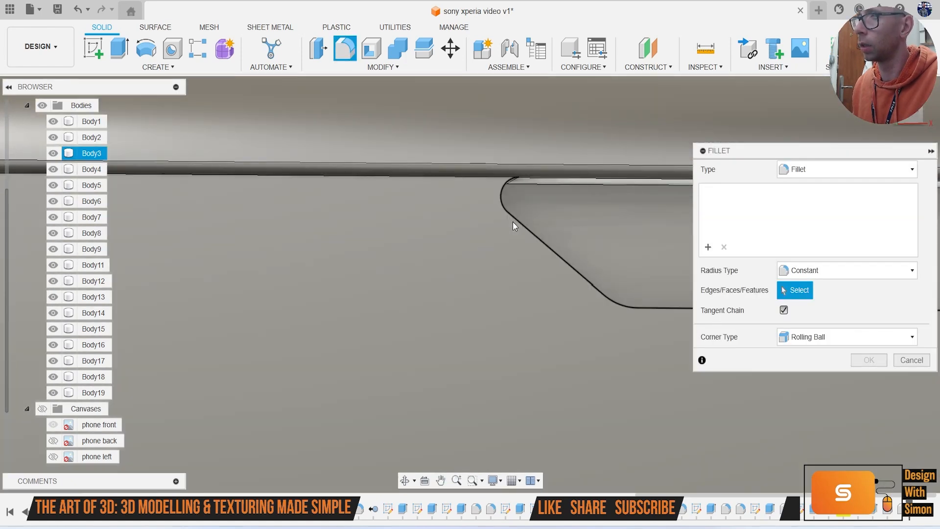
left_click(512, 220)
type(".2")
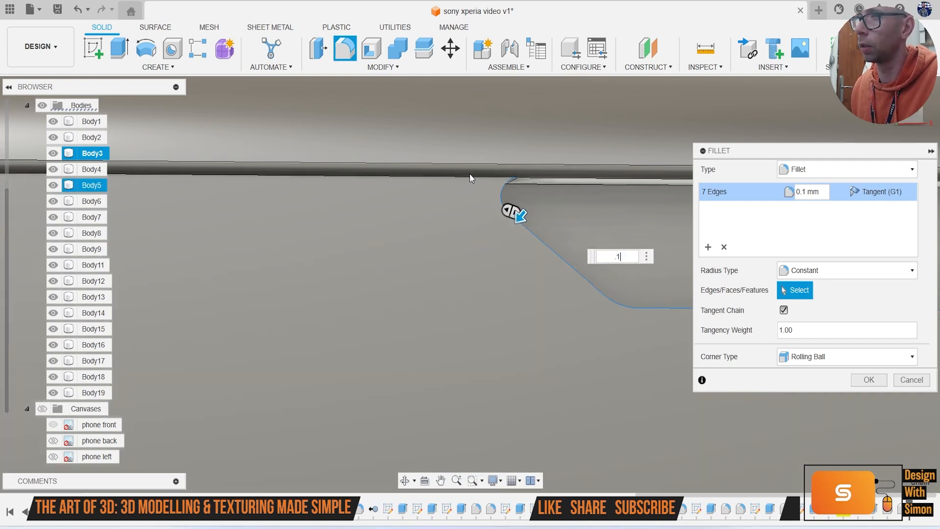
left_click(469, 174)
middle_click_drag(454, 288, 433, 281, "shift")
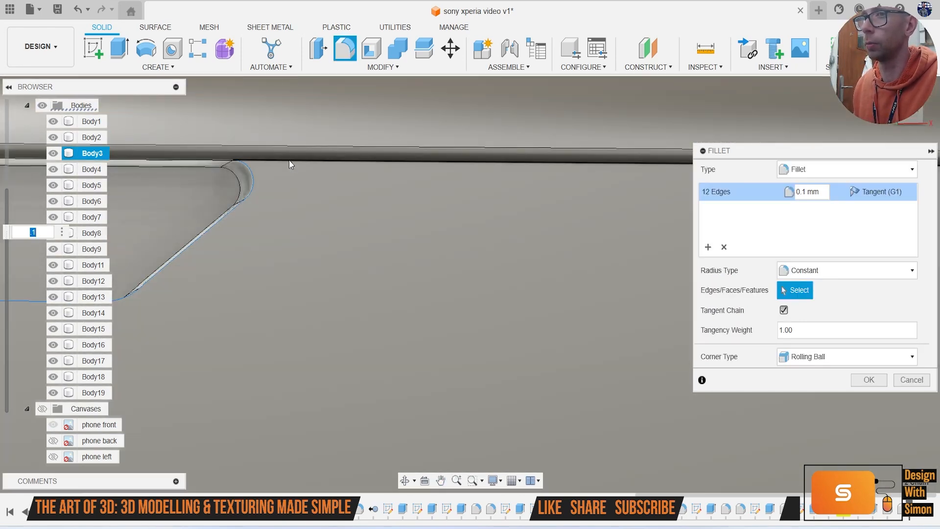
left_click(289, 162)
middle_click_drag(314, 266, 380, 277, "shift")
scroll(330, 302, "down", 5)
scroll(311, 169, "up", 5)
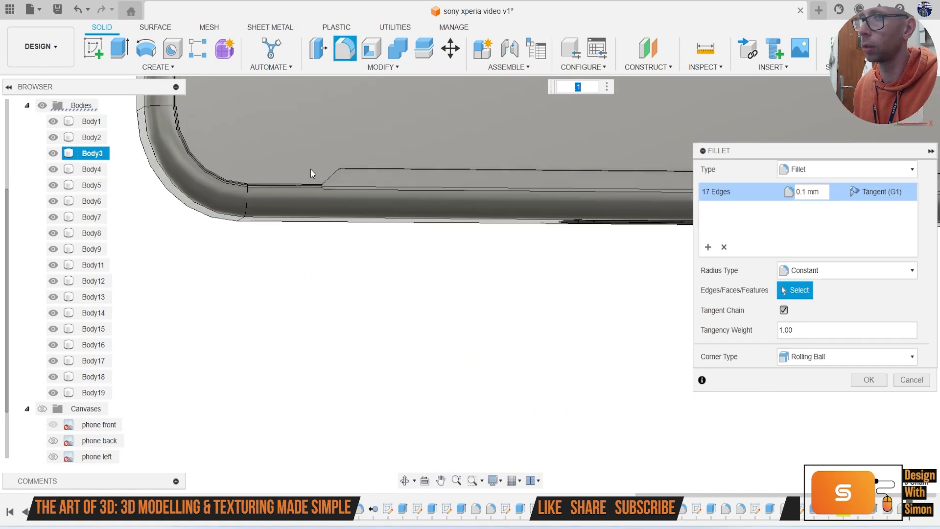
scroll(345, 193, "up", 9)
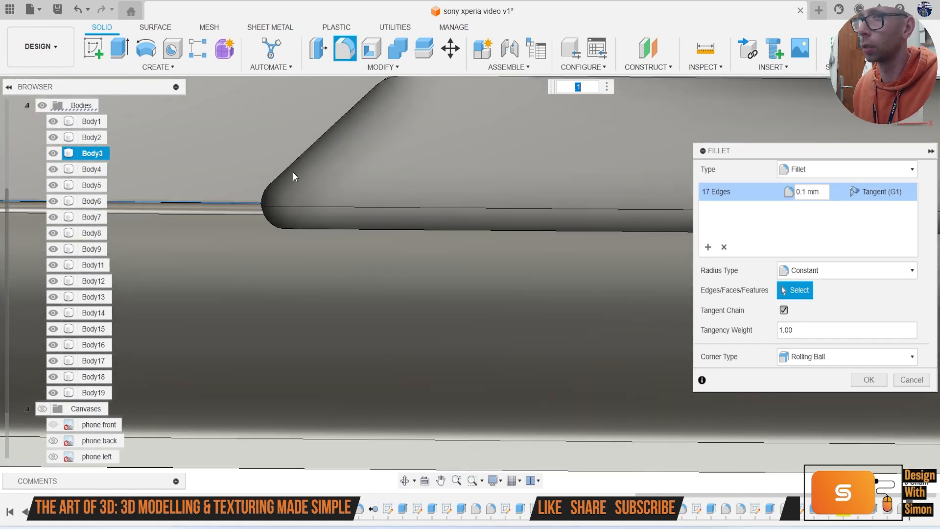
left_click(285, 171)
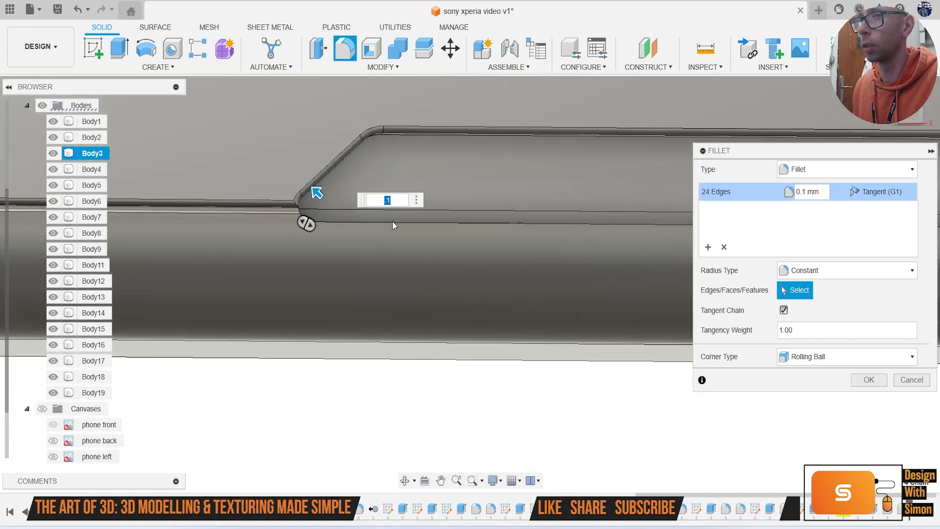
Step: Add the frame-side edge of the earpiece recess to the 0.1 mm fillet and apply it
scroll(393, 222, "down", 4)
middle_click_drag(576, 221, 219, 295)
middle_click_drag(445, 293, 100, 301)
middle_click_drag(615, 323, 168, 356)
scroll(467, 314, "up", 8)
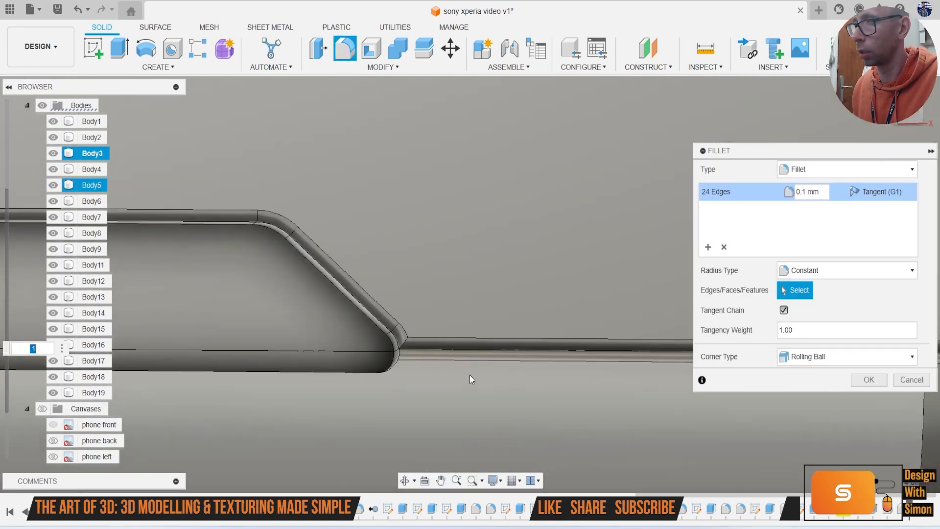
scroll(469, 374, "up", 3)
scroll(374, 372, "down", 4)
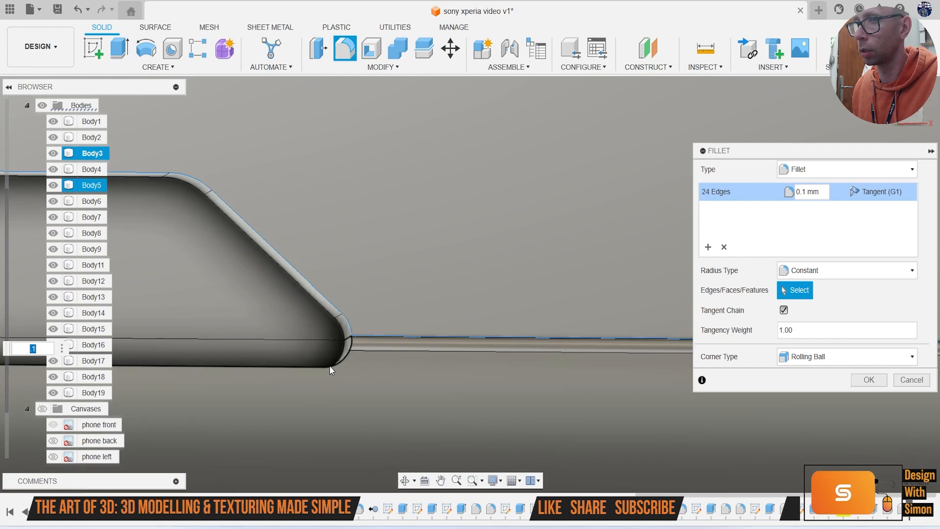
left_click(330, 365)
scroll(305, 379, "down", 5)
middle_click_drag(402, 378, 783, 344)
middle_click_drag(406, 357, 643, 360)
middle_click_drag(390, 384, 625, 338)
scroll(230, 323, "up", 3)
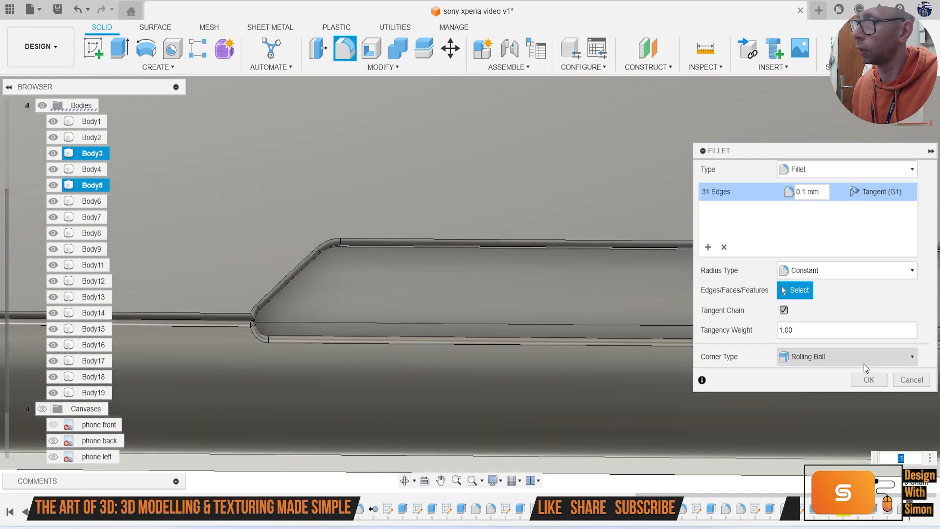
left_click(868, 379)
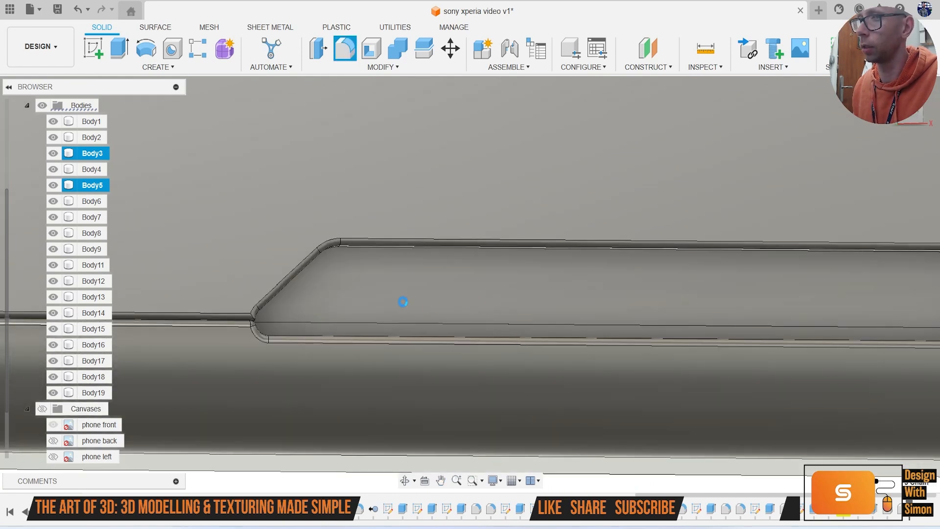
Step: Hide the front glass (Body3) to expose the display and bezel beneath it
scroll(391, 304, "down", 6)
mouse_move(385, 266)
middle_mouse_down()
mouse_move(422, 311)
mouse_move(430, 411)
middle_mouse_up()
middle_click_drag(451, 230, 437, 436)
middle_click_drag(440, 250, 418, 441)
mouse_move(419, 210)
middle_mouse_down()
mouse_move(401, 300)
mouse_move(415, 336)
middle_mouse_up()
left_click(53, 153)
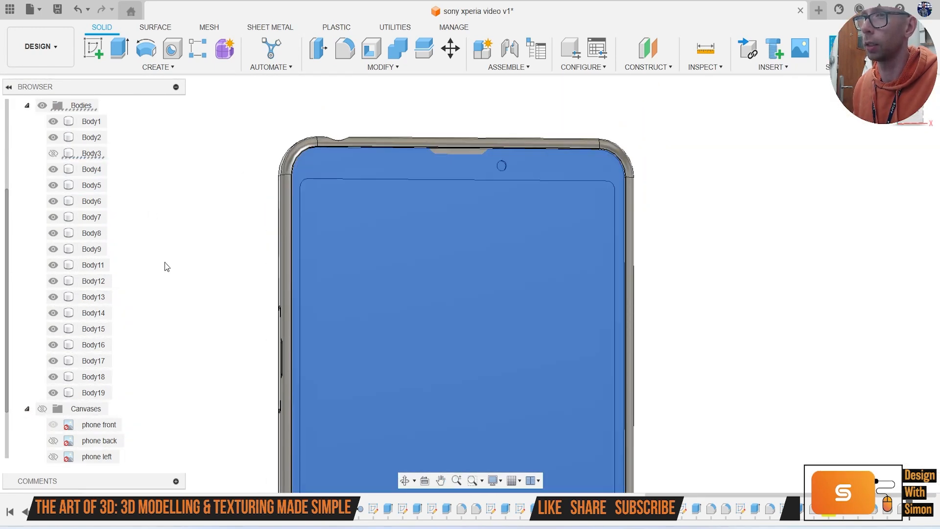
Step: Fillet the outer edge of the display panel (Body4) with a 0.2 mm radius
left_click(278, 234)
scroll(277, 234, "up", 1)
key("f")
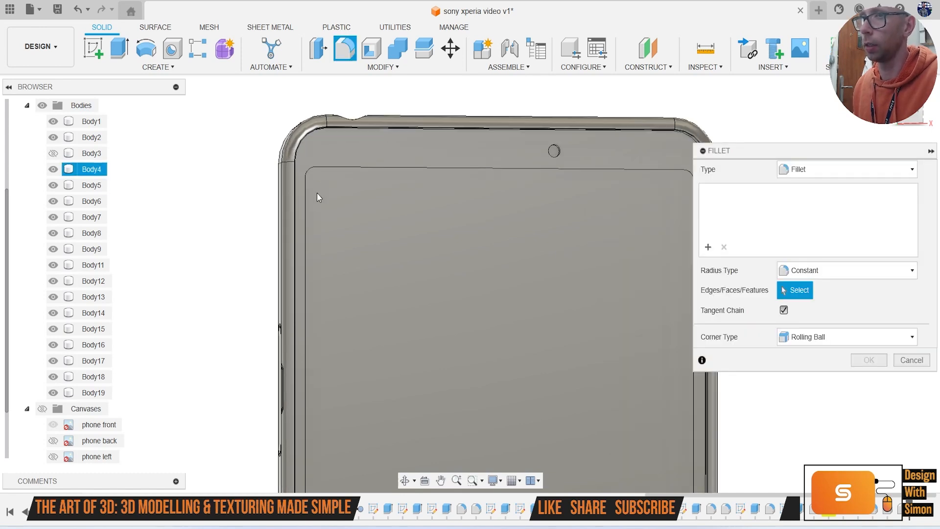
left_click(328, 167)
scroll(354, 177, "up", 2)
type("0.1")
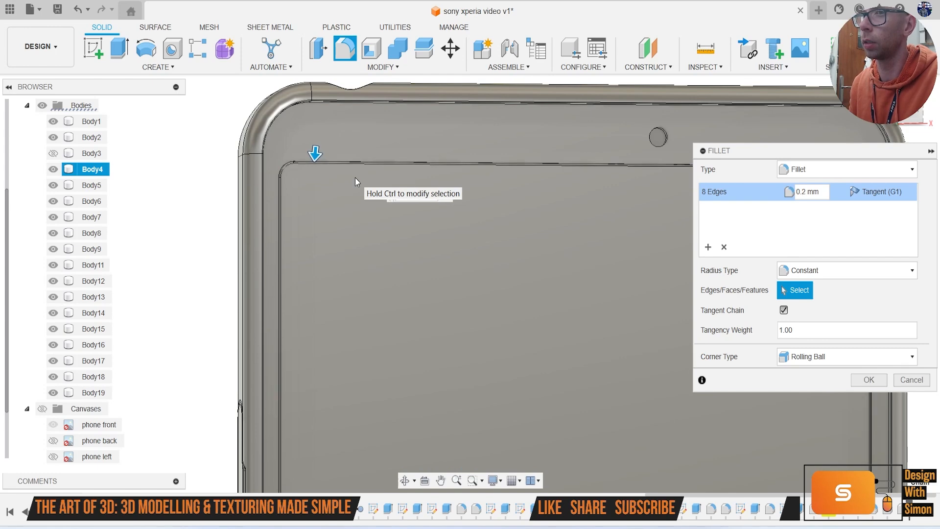
key("Return")
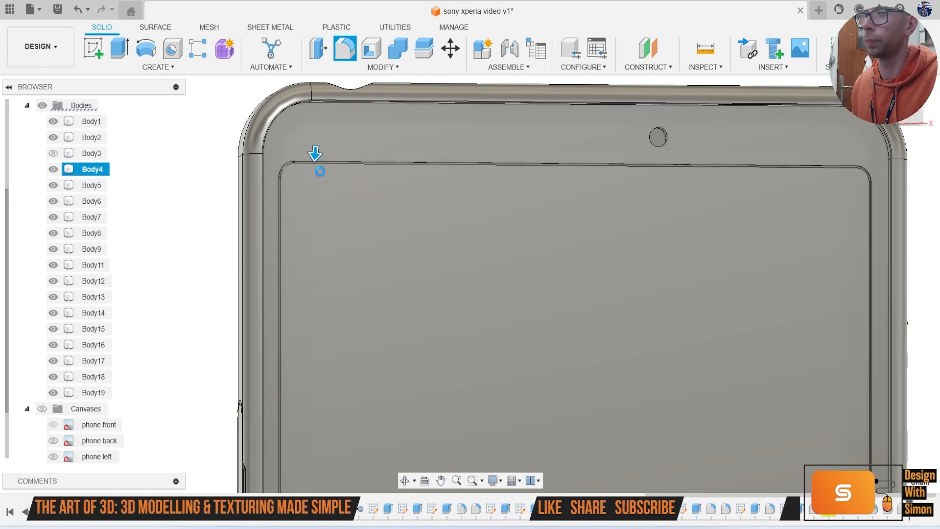
Step: Fillet the bezel's inner edge (Body2) around the display panel
scroll(320, 173, "up", 5)
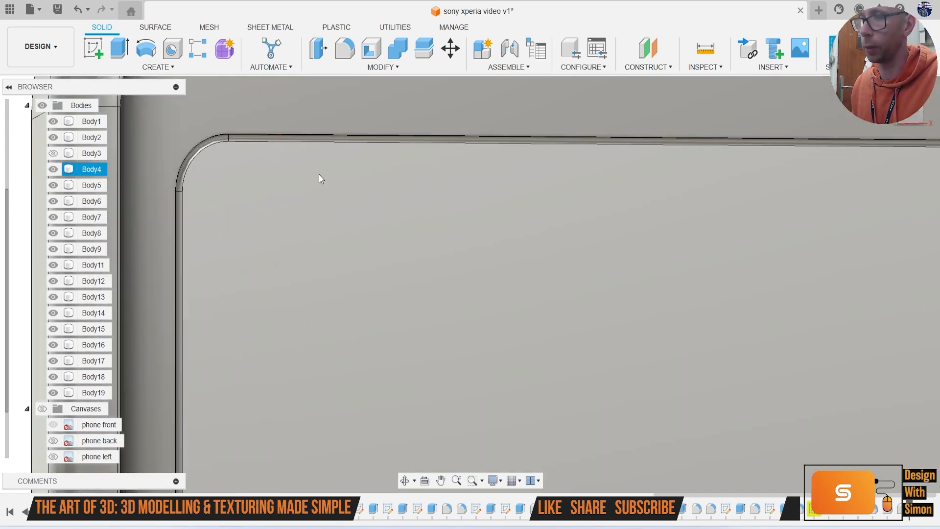
key("f")
left_click(265, 134)
type("1")
key("Return")
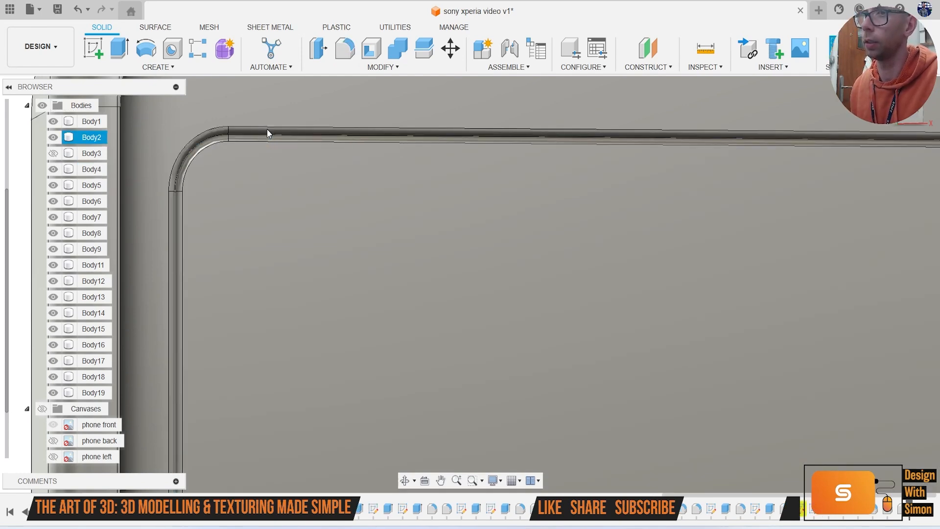
Step: Fillet the rim of the front camera hole in the bezel
scroll(266, 128, "down", 8)
left_click(462, 155)
scroll(461, 159, "up", 5)
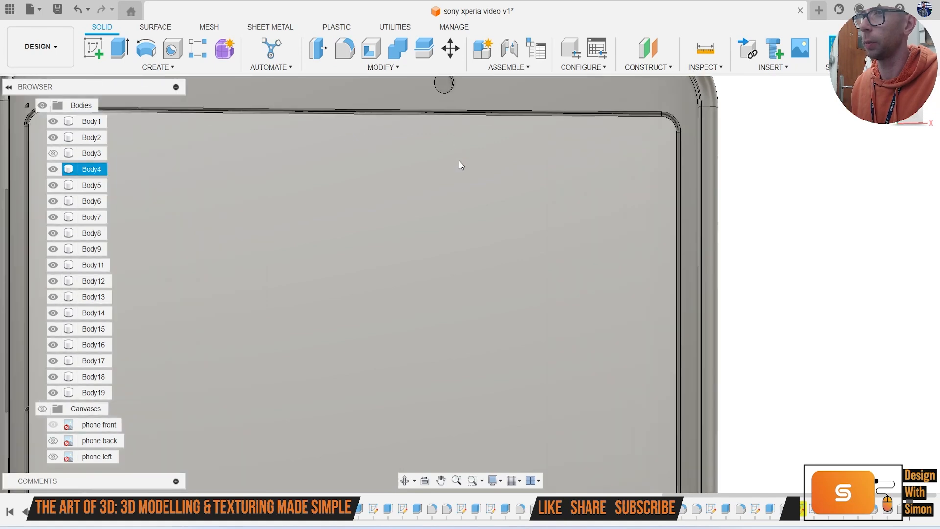
middle_click_drag(459, 161, 503, 299)
scroll(502, 299, "up", 5)
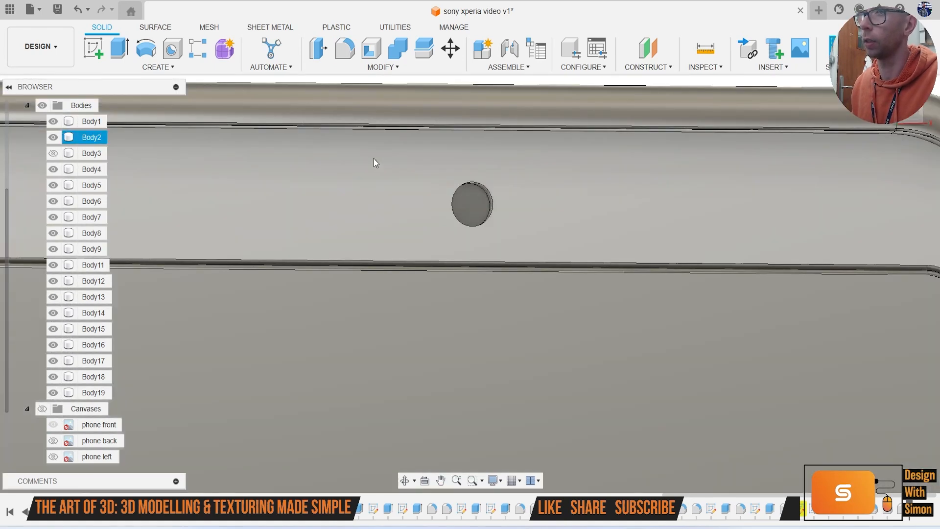
key("f")
left_click(479, 183)
type("0.5")
key("Return")
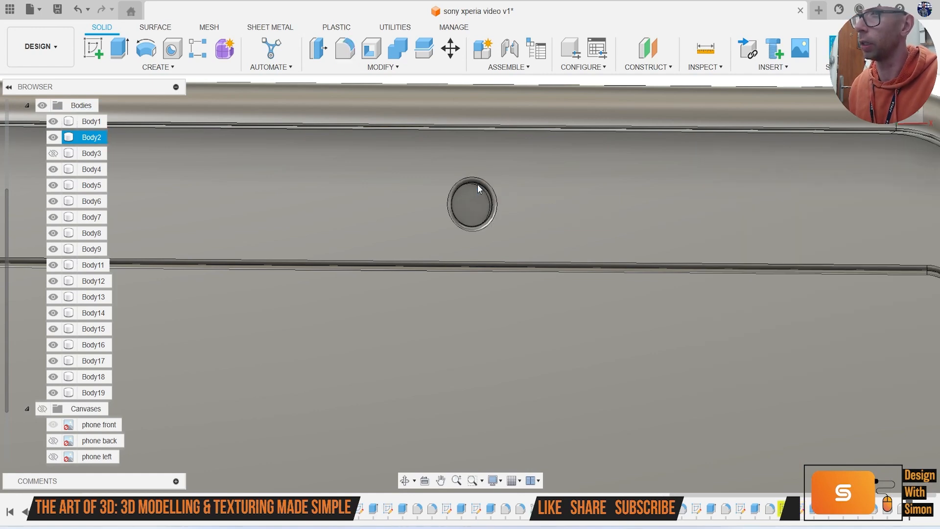
Step: Hide the display panel (Body4) and the bezel (Body2)
scroll(401, 341, "down", 8)
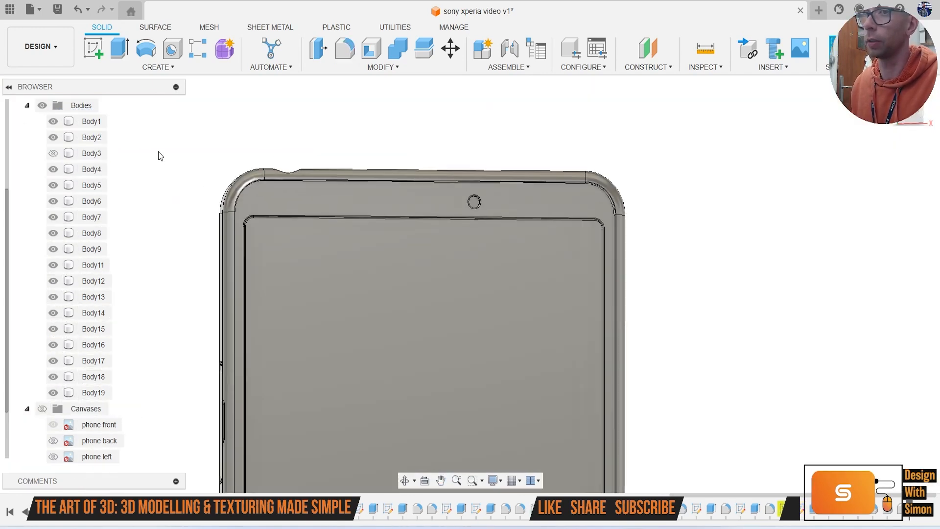
left_click(53, 169)
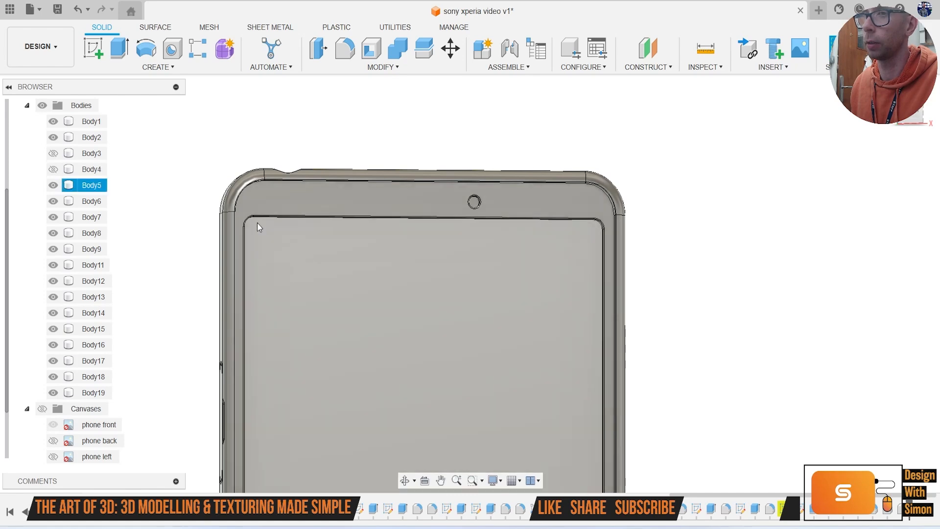
left_click(52, 137)
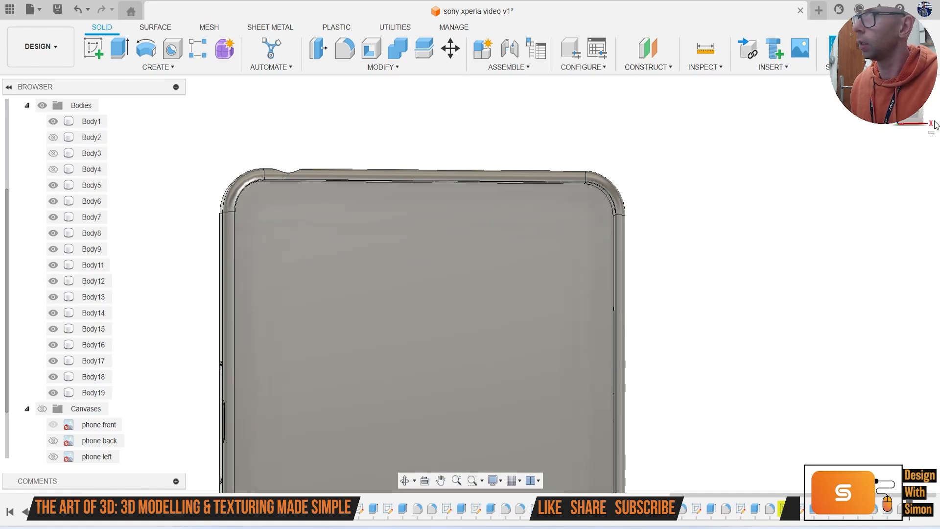
Step: Examine the phone from below and behind, including the charging port, rear cameras and headphone jack
left_click_drag(911, 121, 924, 128)
scroll(646, 362, "down", 3)
mouse_move(639, 393)
middle_mouse_down()
mouse_move(625, 113)
mouse_move(576, 20)
middle_mouse_up()
left_click_drag(915, 119, 901, 79)
scroll(587, 274, "up", 8)
scroll(370, 325, "up", 3)
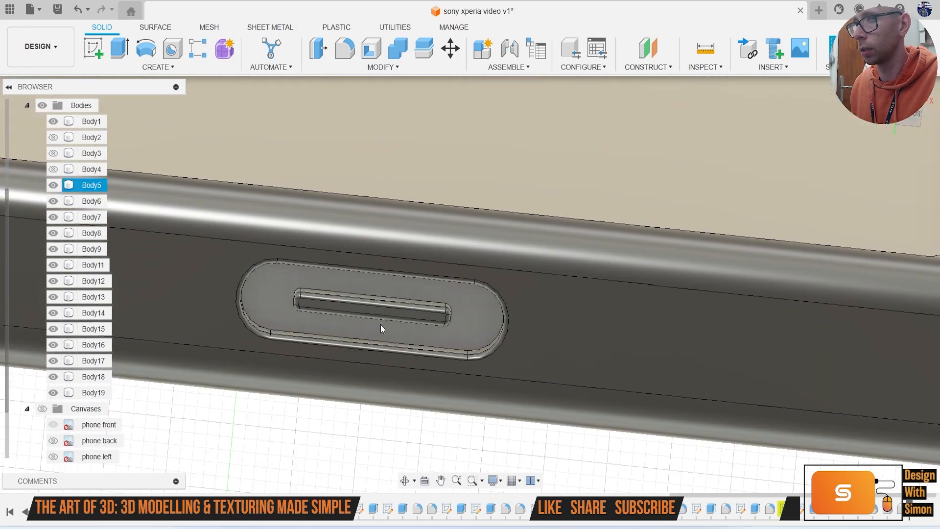
scroll(462, 320, "down", 6)
middle_click_drag(764, 237, 607, 327)
left_click(732, 216)
mouse_move(877, 129)
left_mouse_down()
mouse_move(859, 101)
mouse_move(880, 135)
left_mouse_up()
scroll(762, 213, "down", 3)
mouse_move(760, 211)
middle_mouse_down()
mouse_move(765, 227)
mouse_move(641, 482)
middle_mouse_up()
scroll(615, 340, "down", 2)
middle_click_drag(629, 215, 555, 308)
mouse_move(906, 115)
left_mouse_down()
mouse_move(877, 106)
mouse_move(866, 118)
left_mouse_up()
mouse_move(642, 216)
middle_mouse_down()
mouse_move(610, 384)
mouse_move(598, 392)
middle_mouse_up()
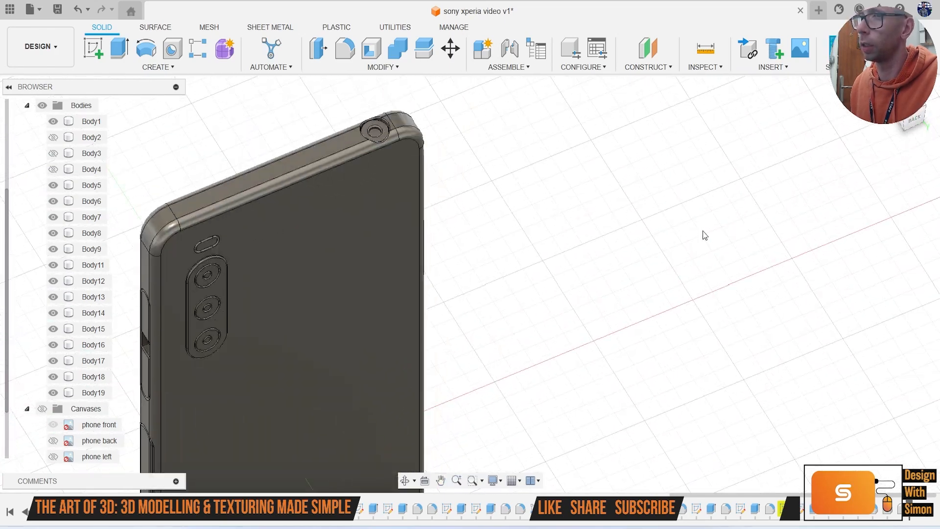
Step: Show the hidden bezel, front glass and display bodies (Body2, Body3 and Body4)
left_click(52, 137)
left_click(53, 154)
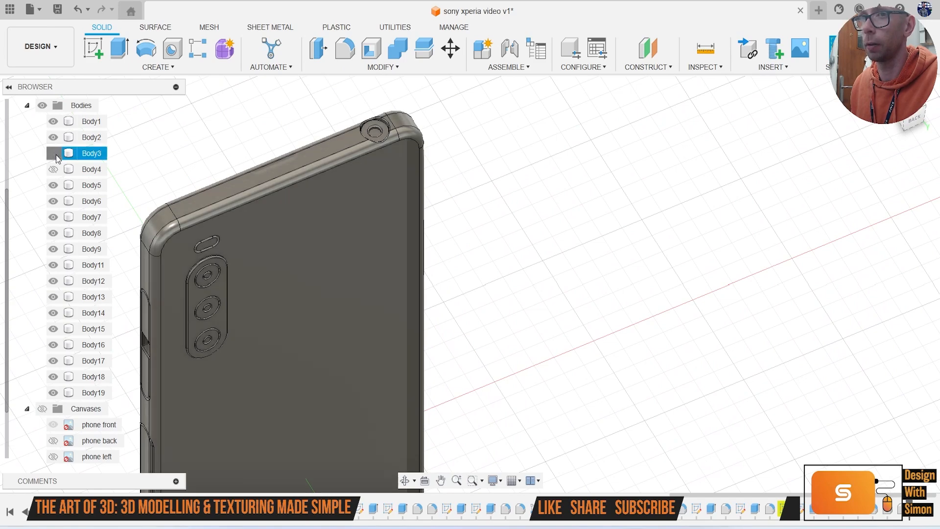
left_click(53, 169)
middle_click_drag(457, 253, 520, 282)
scroll(521, 282, "down", 1)
left_click_drag(906, 113, 936, 106)
scroll(850, 232, "down", 2)
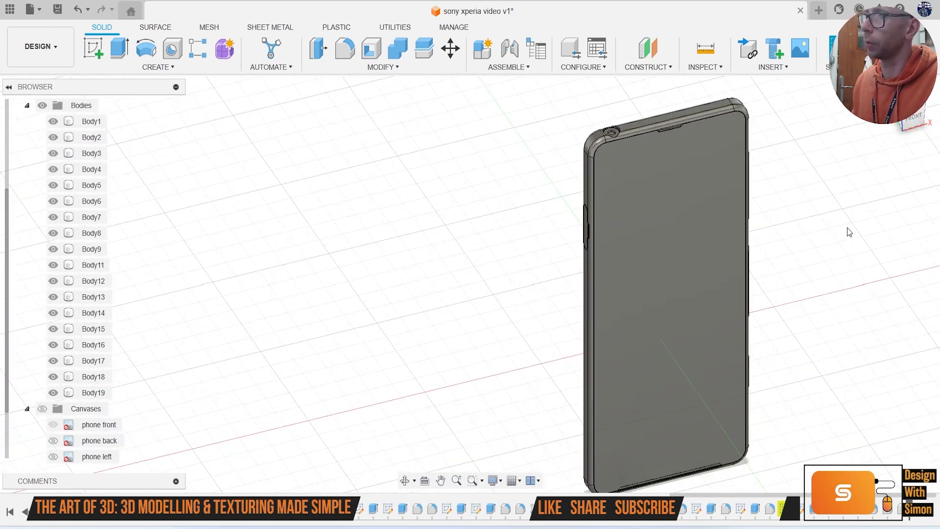
middle_click_drag(849, 233, 752, 244)
middle_click_drag(850, 183, 786, 181)
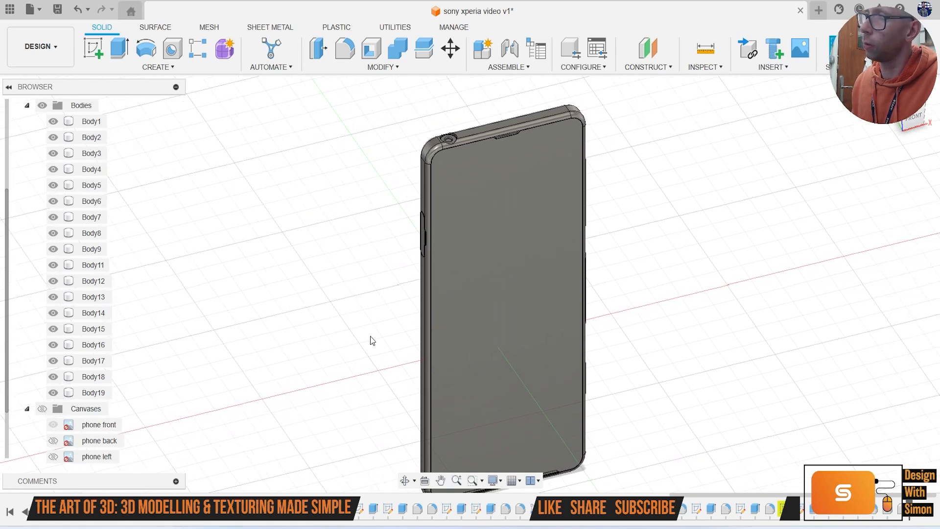
Step: Check which phone parts Body1, Body2, Body4, Body5 and Body18 correspond to by selecting them individually
left_click(90, 135)
left_click(92, 123)
left_click(94, 140)
left_click(98, 171)
left_click(98, 187)
left_click(144, 214)
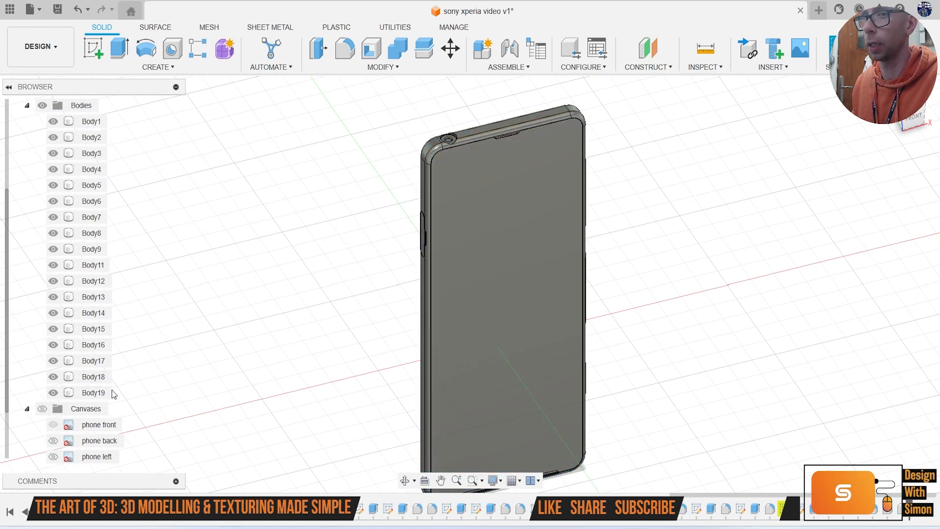
left_click(98, 382)
scroll(569, 295, "down", 1)
mouse_move(569, 294)
middle_mouse_down()
mouse_move(489, 263)
mouse_move(482, 287)
middle_mouse_up()
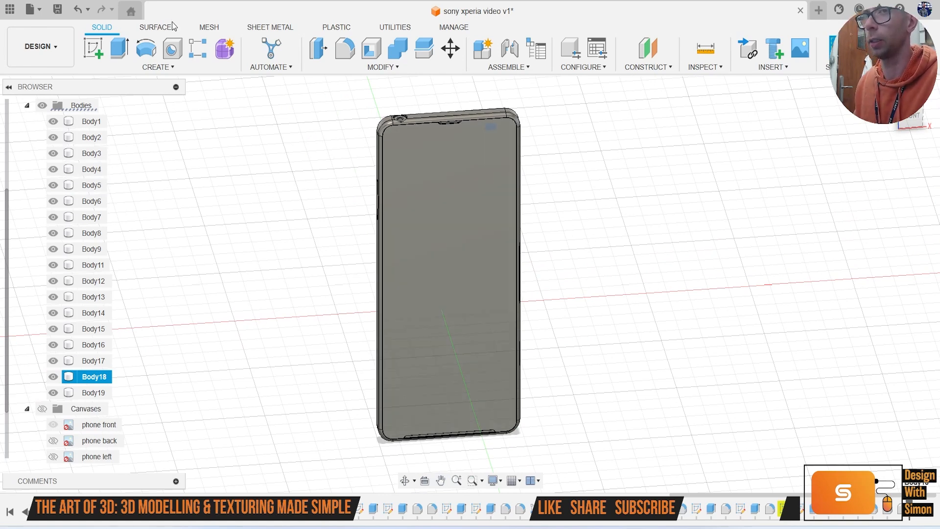
Step: Save a new version of the phone design with the description User Saved
left_click(56, 10)
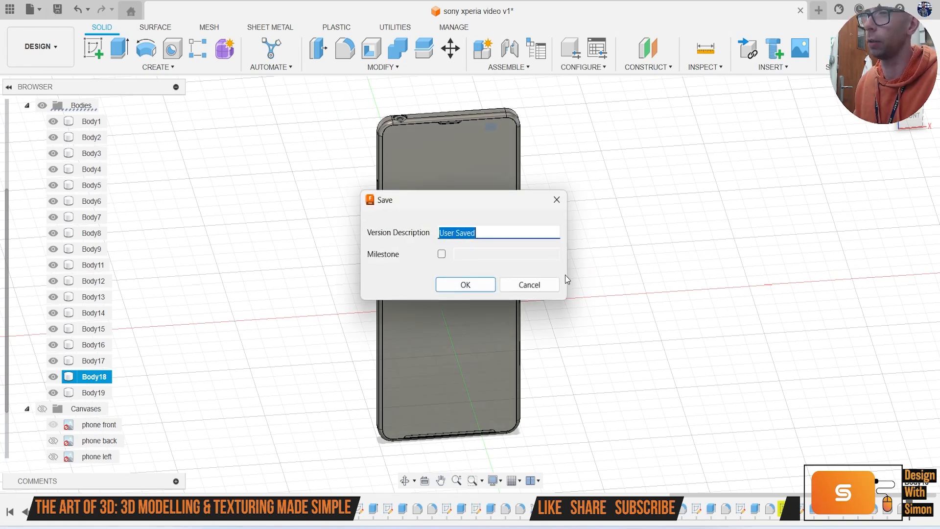
left_click(468, 285)
Step: Export the phone design as the FBX file "sony xperia video v1" to the Desktop folder
left_click(31, 10)
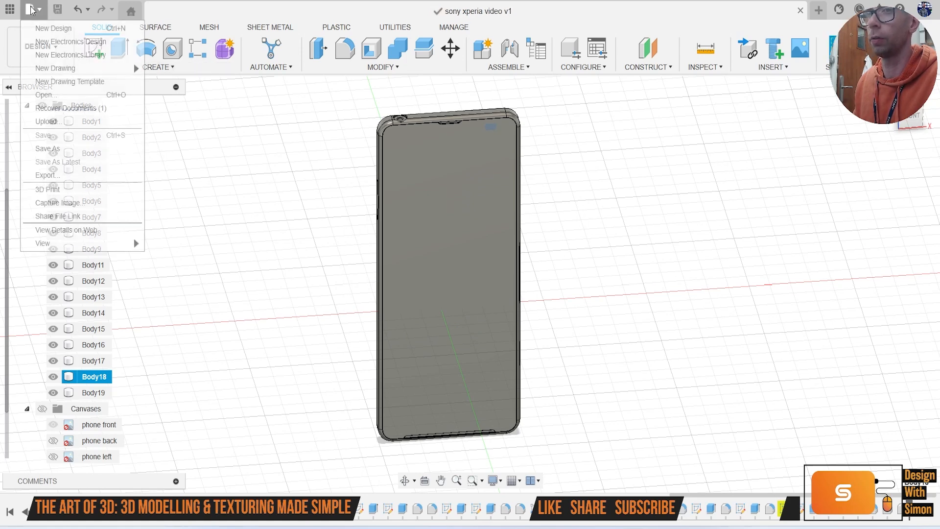
left_click(90, 175)
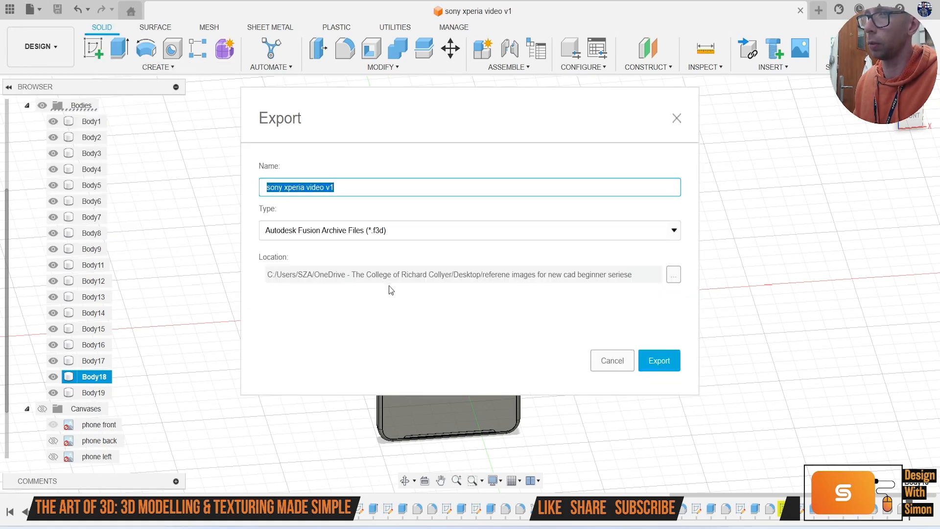
left_click(465, 231)
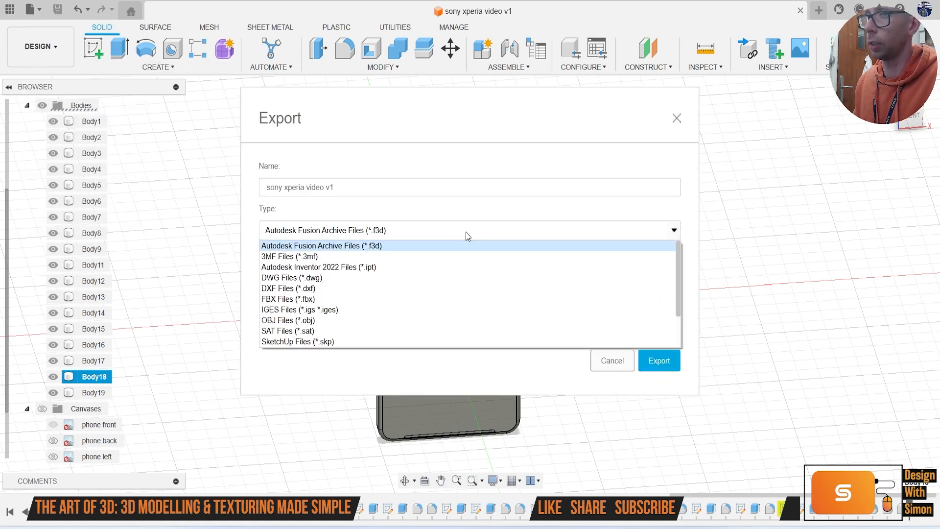
left_click(373, 298)
left_click(674, 290)
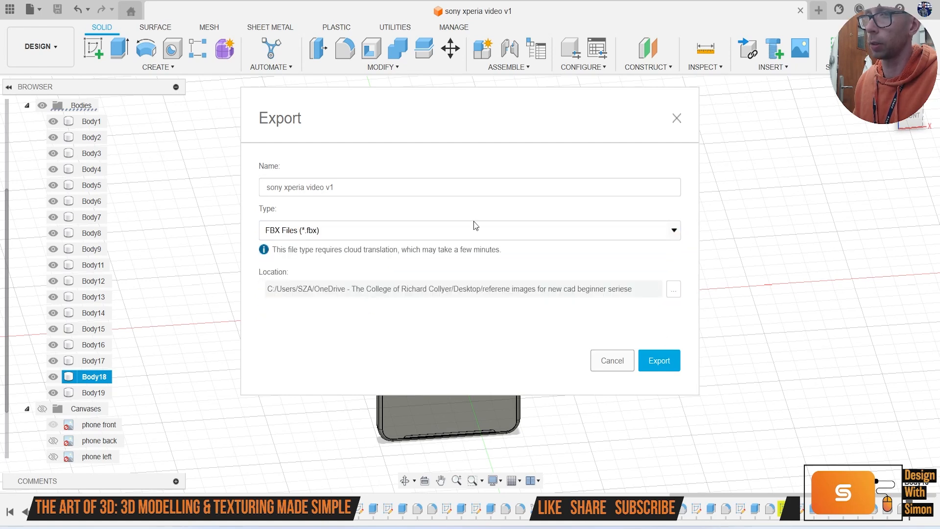
left_click(274, 180)
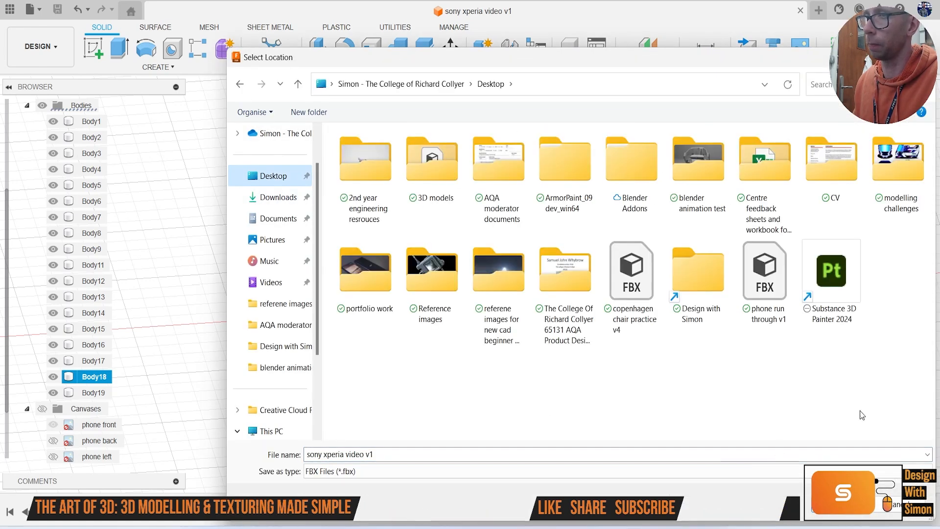
left_click(840, 504)
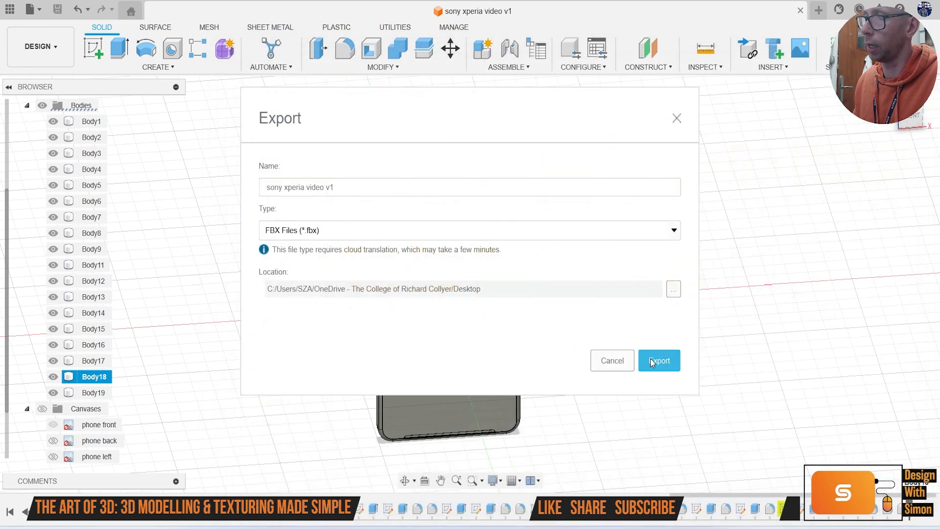
left_click(658, 361)
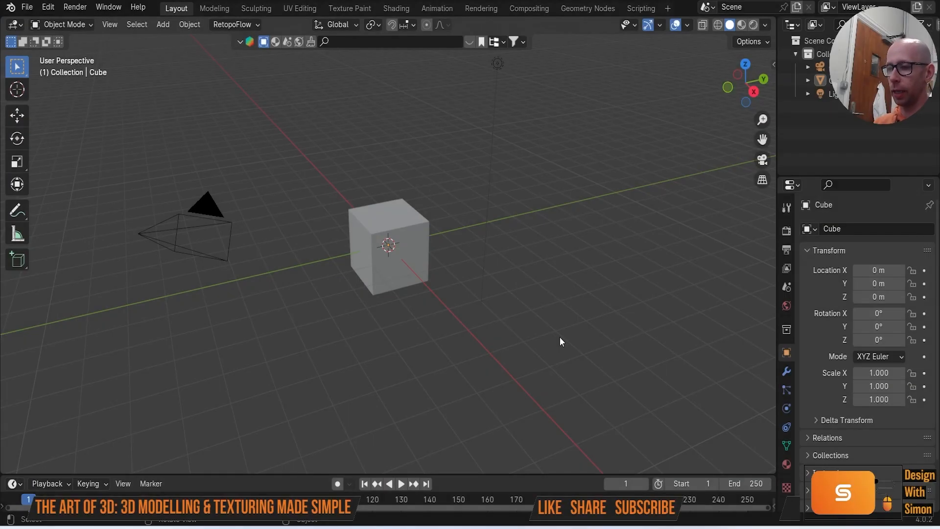
Step: Switch to Blender and delete all the default objects from the scene, including the cube, camera and light
key("a")
key("x")
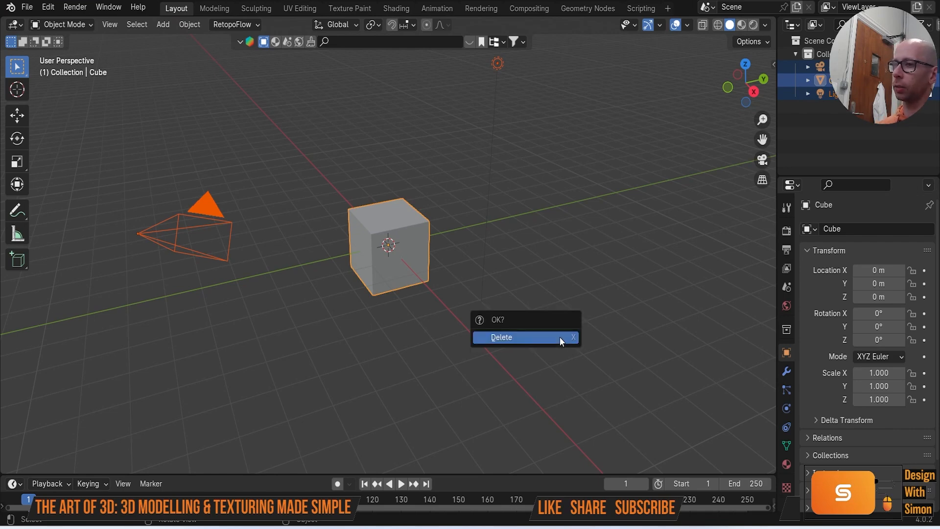
left_click(560, 337)
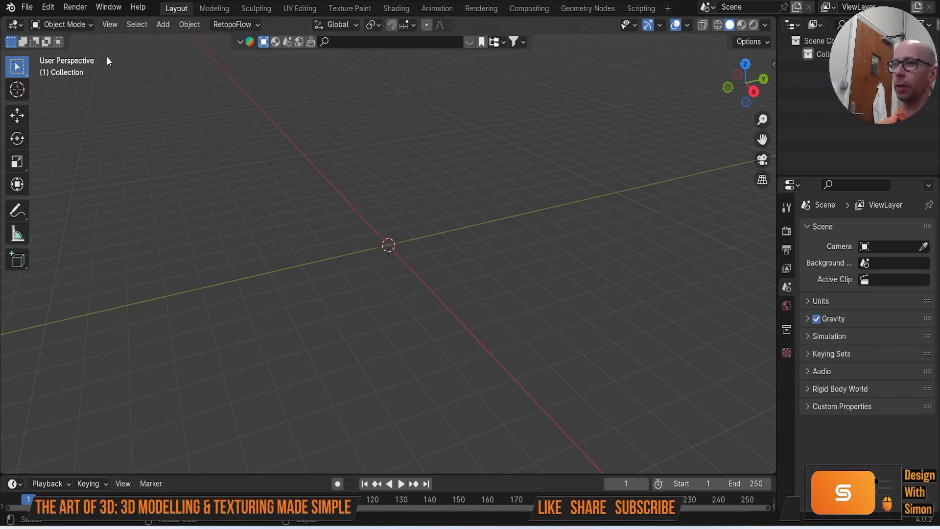
Step: Import the "sony xperia video" FBX file from the Desktop folder into the empty scene
left_click(25, 11)
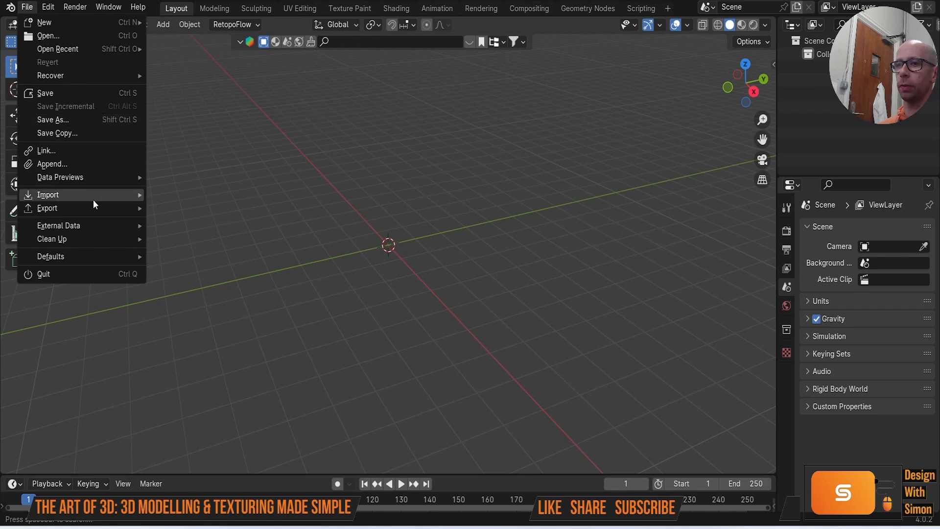
mouse_move(107, 197)
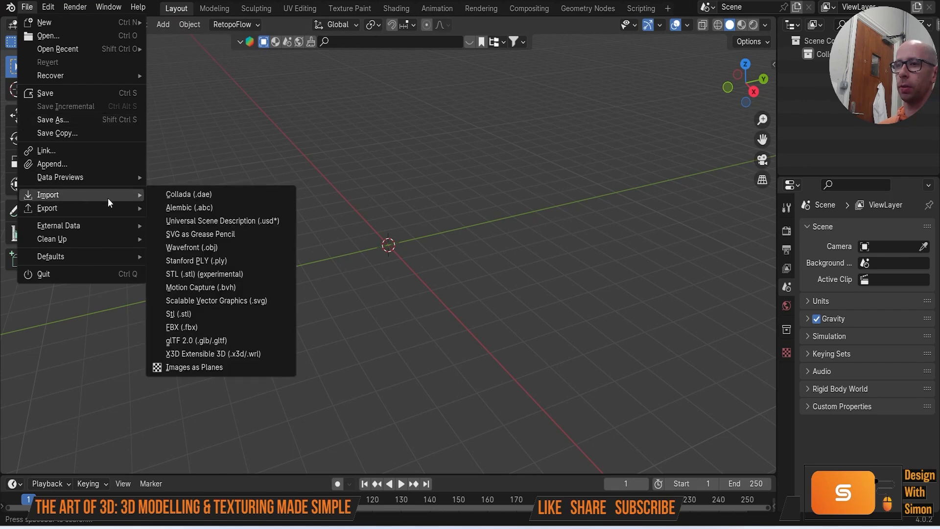
left_click(208, 331)
left_click(88, 174)
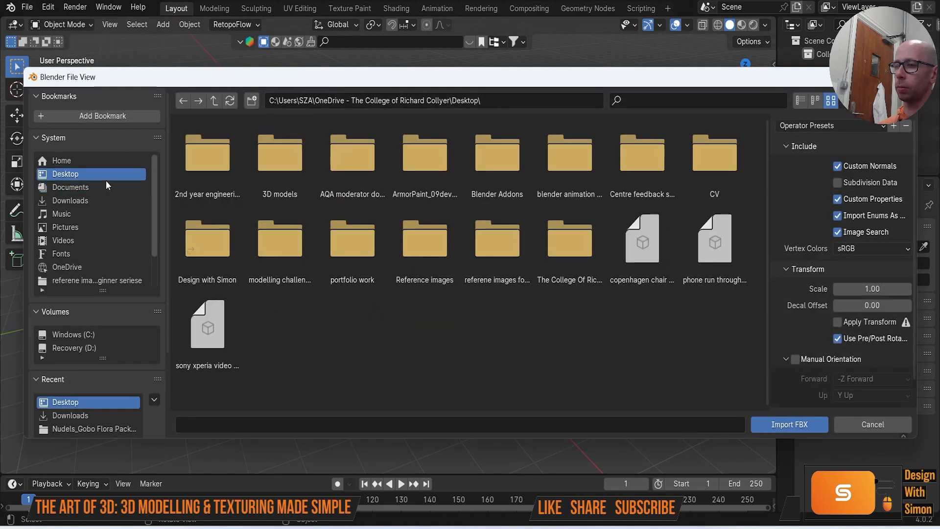
double_click(198, 319)
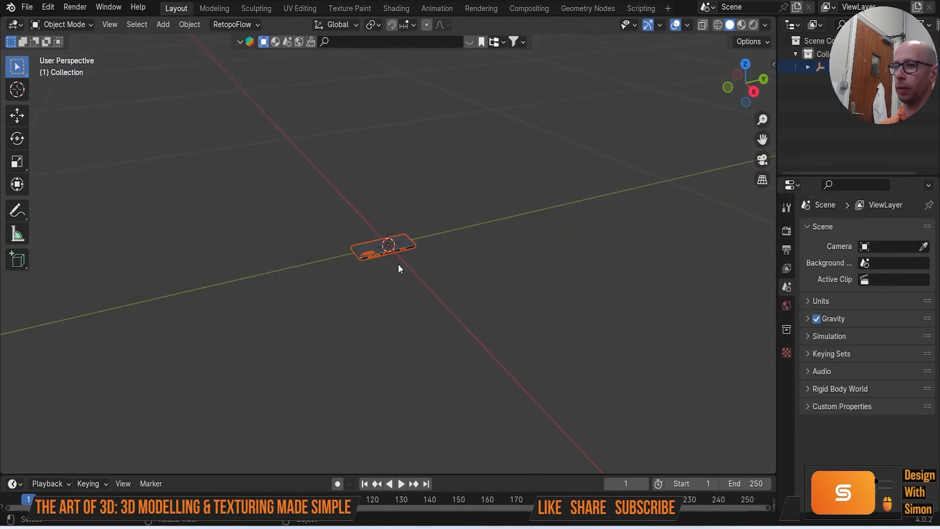
middle_click_drag(394, 311, 483, 318)
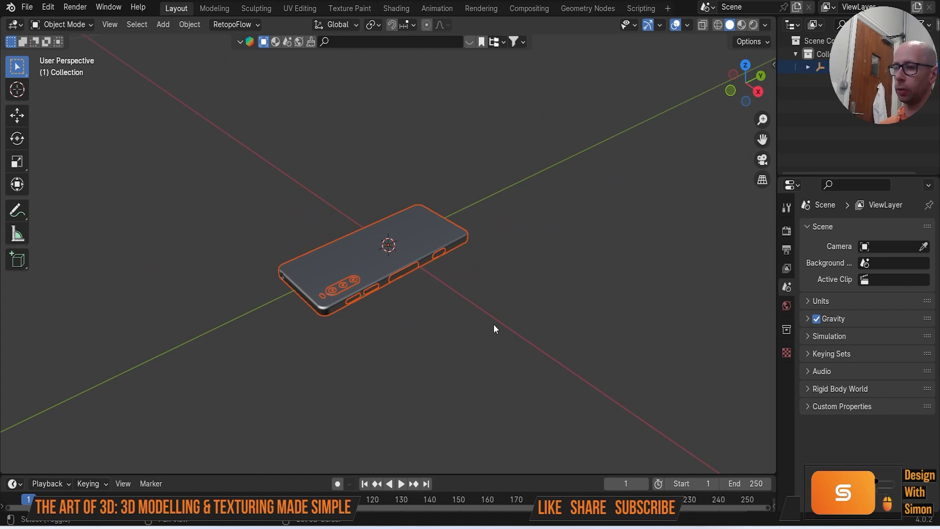
Step: Add a default cube to compare its size with the phone, and delete that cube again
key("shift+a")
mouse_move(498, 268)
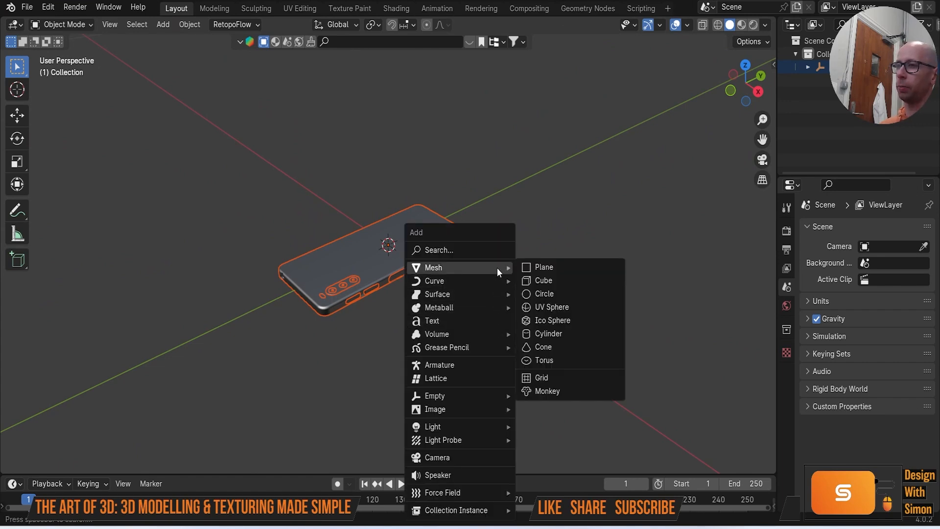
left_click(543, 280)
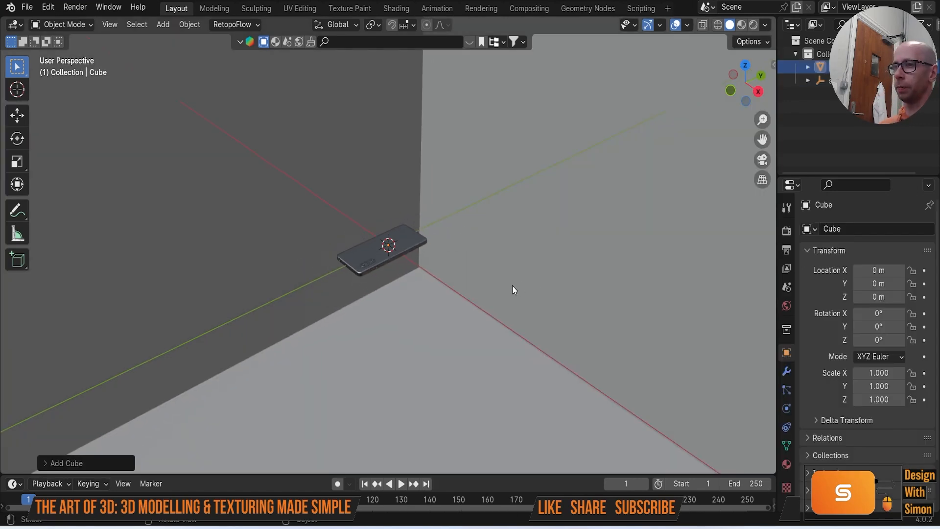
scroll(501, 286, "down", 5)
middle_click_drag(500, 287, 522, 268)
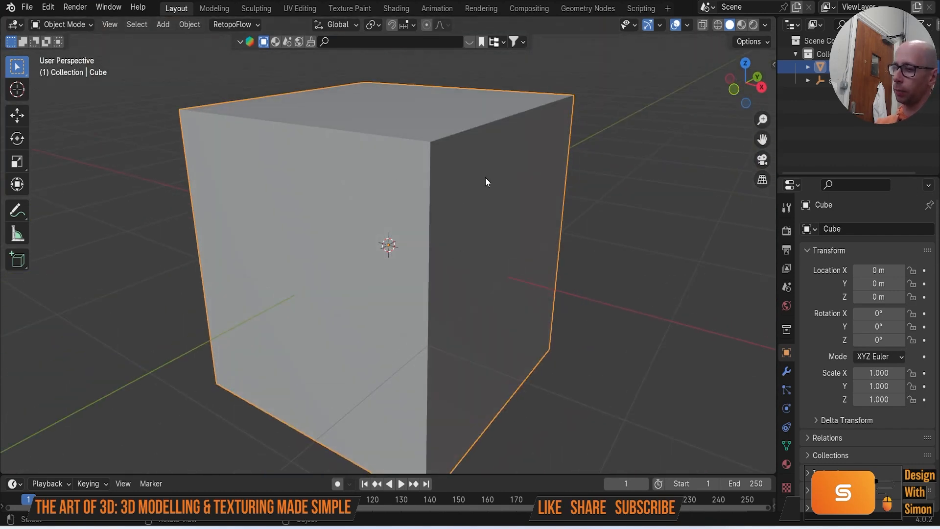
key("Delete")
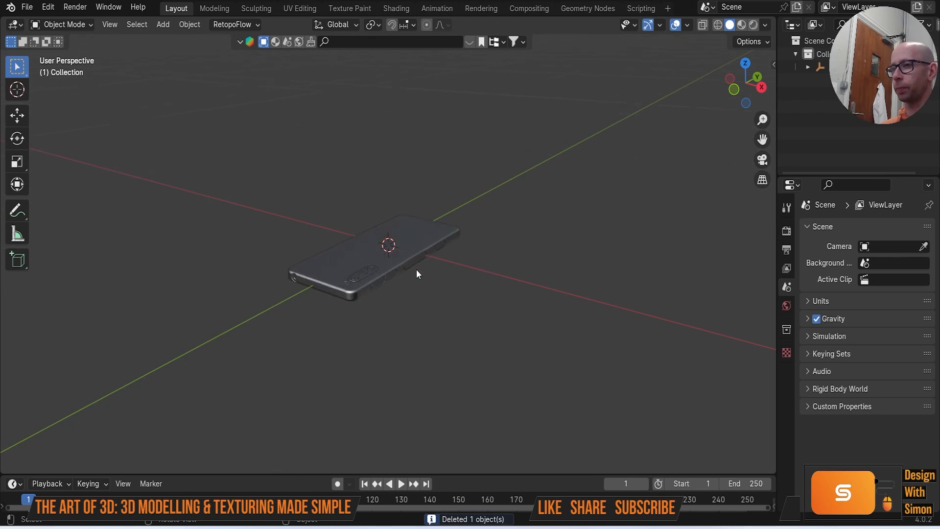
Step: Try to rotate the whole phone upright freehand about the global X axis
middle_click_drag(450, 317, 328, 222)
left_click_drag(168, 141, 603, 337)
middle_click_drag(603, 337, 560, 343)
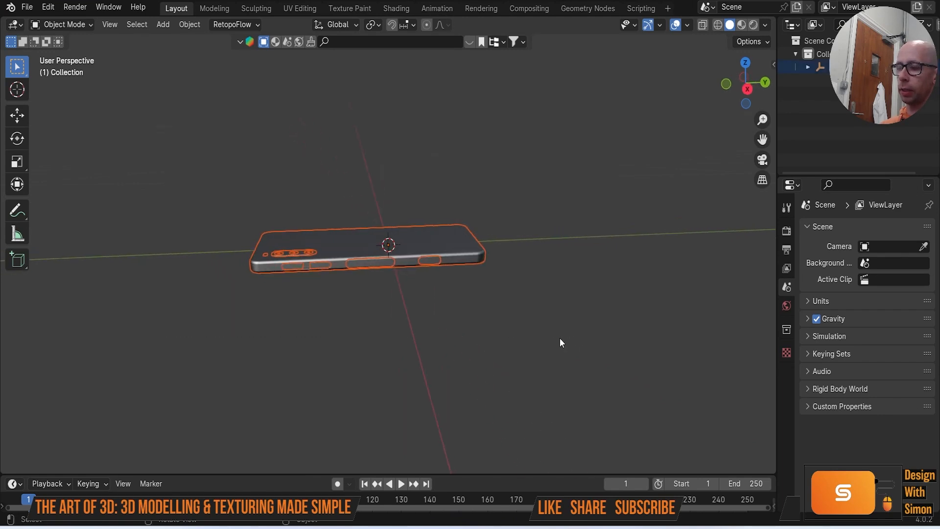
key("r")
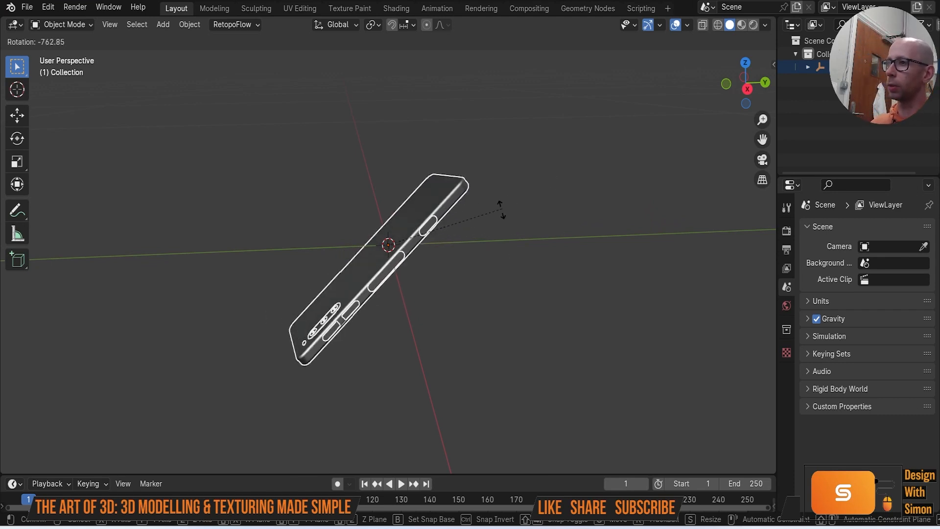
key("x")
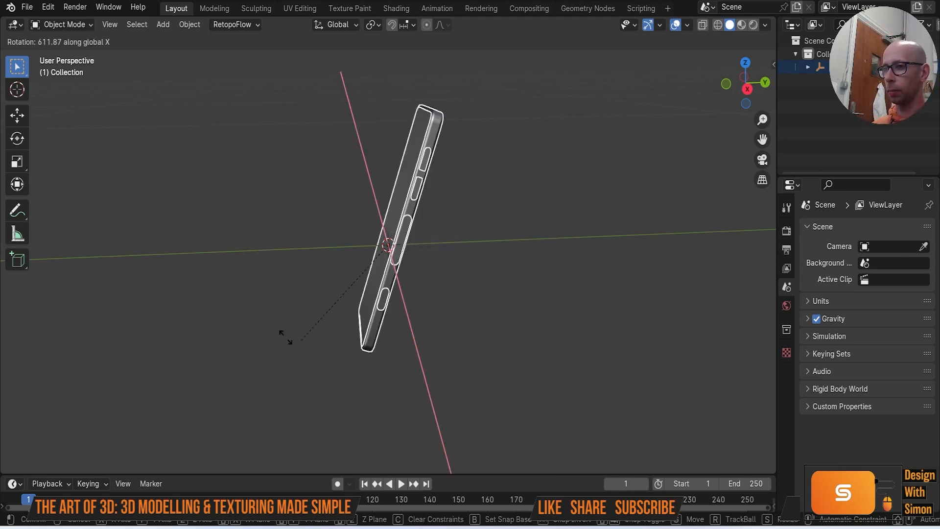
left_click(368, 243)
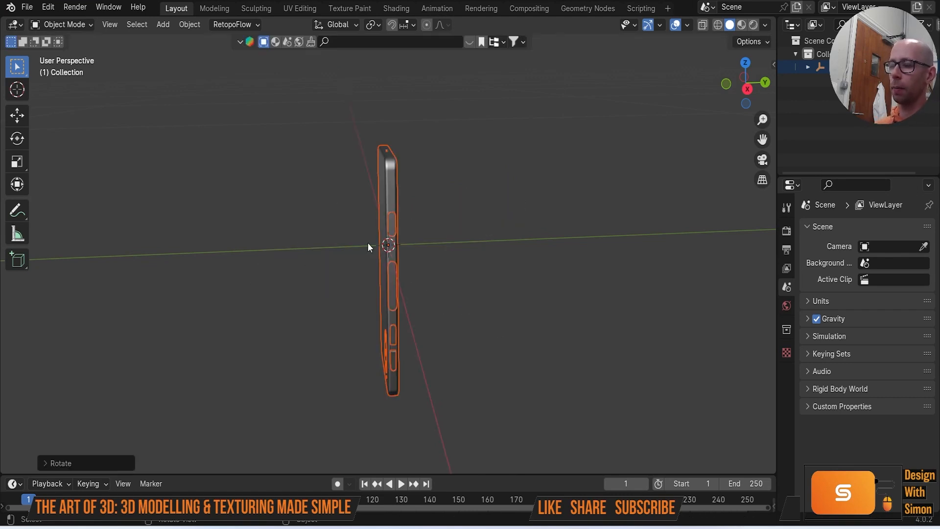
middle_click_drag(409, 295, 408, 333)
Step: Rotate the whole phone by exactly -90° about the global X axis to stand it upright
key("r")
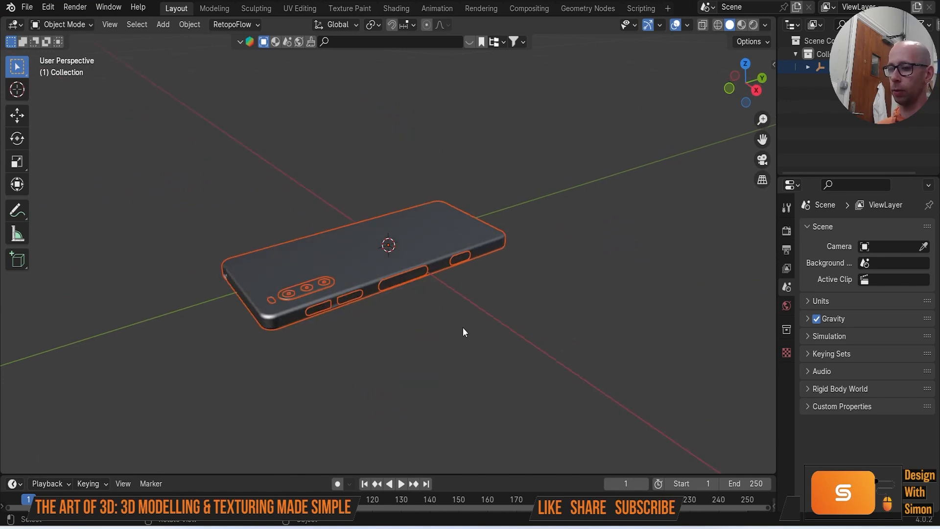
key("x")
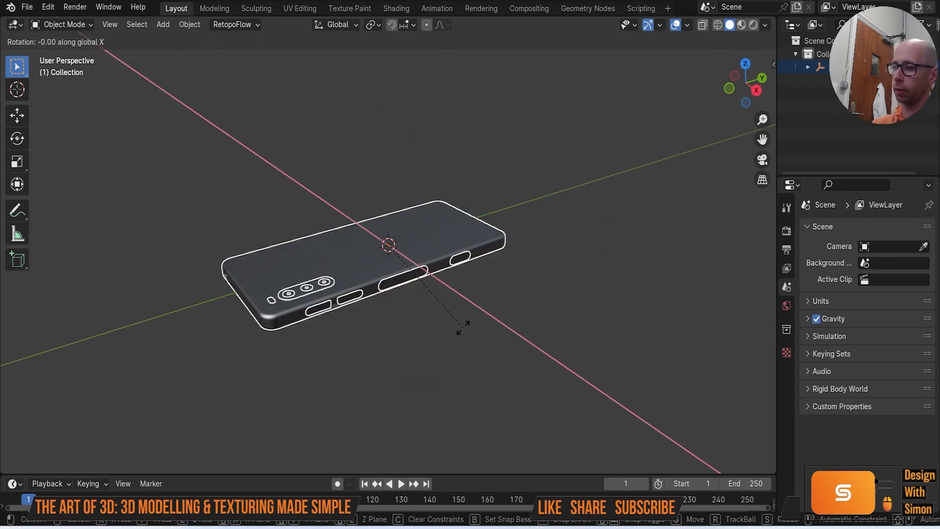
type("90")
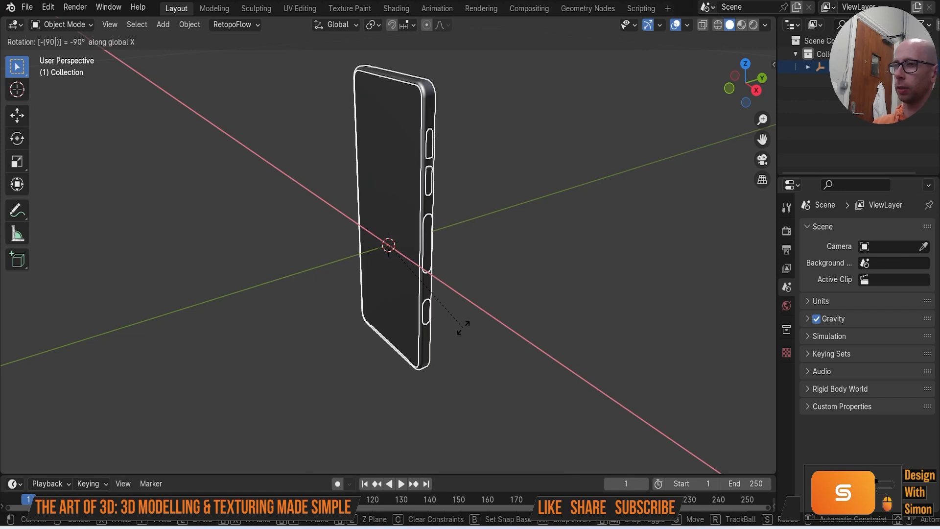
key("Return")
middle_click_drag(453, 325, 480, 265)
left_click(528, 297)
Step: Move the whole phone up about 0.06 m along the global Z axis so its bottom edge rests on the ground grid
left_click_drag(272, 94, 503, 372)
key("g")
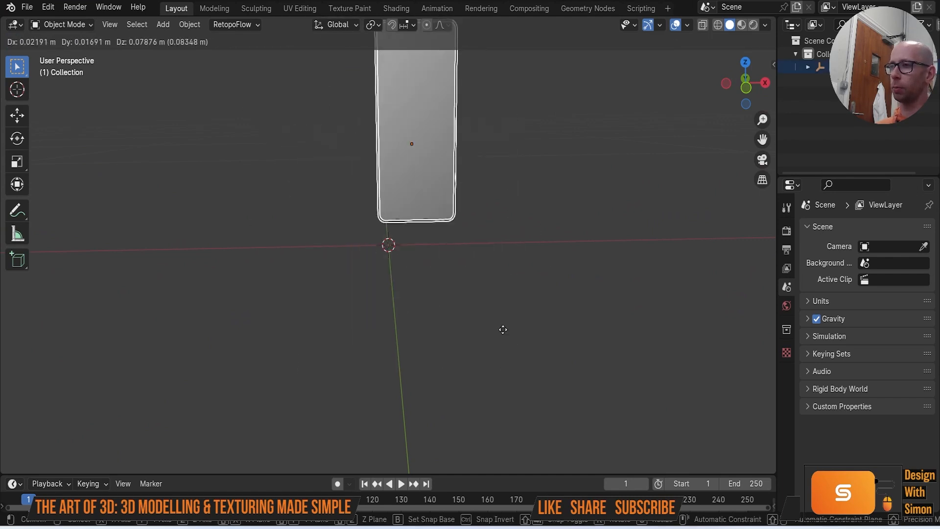
key("z")
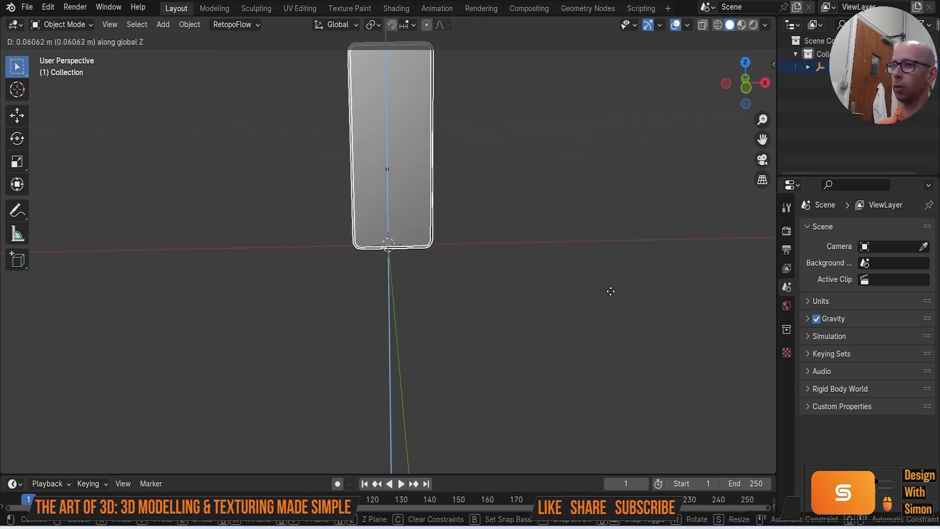
left_click(608, 289)
middle_click_drag(568, 322, 519, 327)
left_click(581, 339)
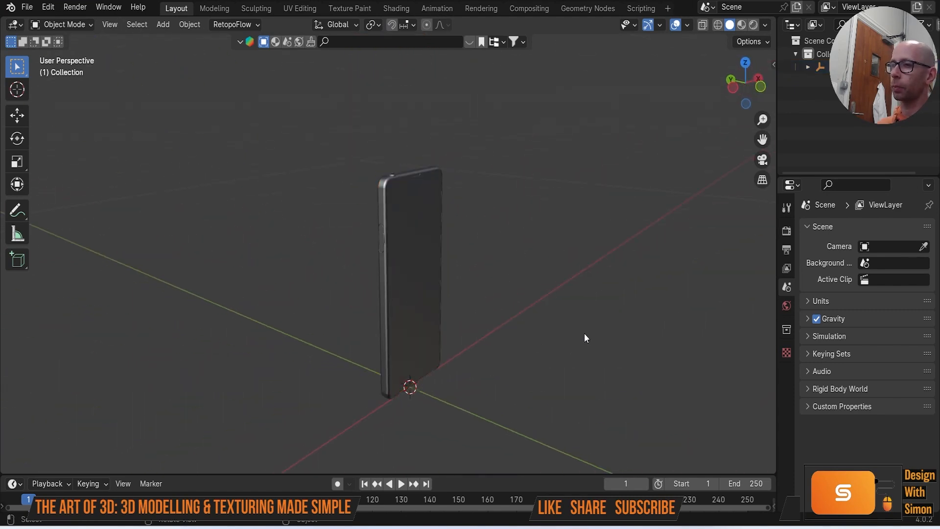
middle_click_drag(581, 340, 335, 178)
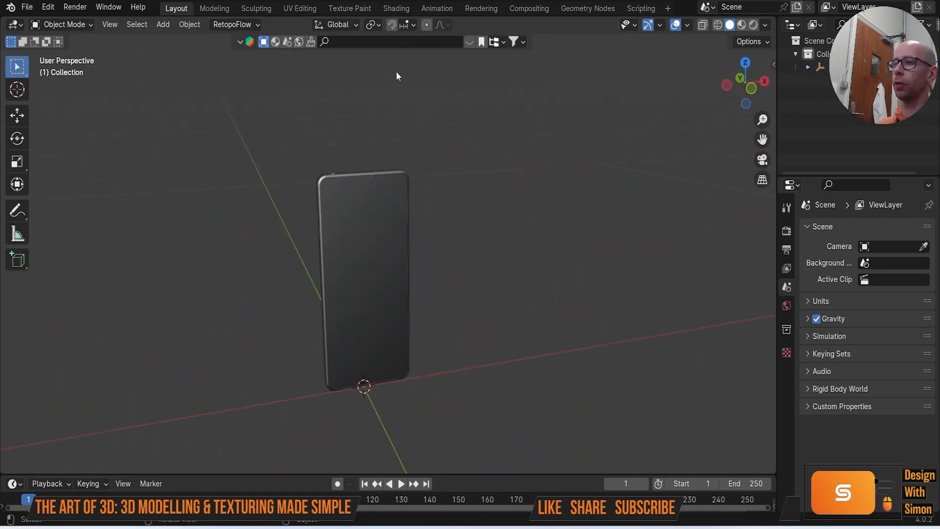
Step: Open the add-on preferences and look through the list of enabled add-ons
left_click(48, 6)
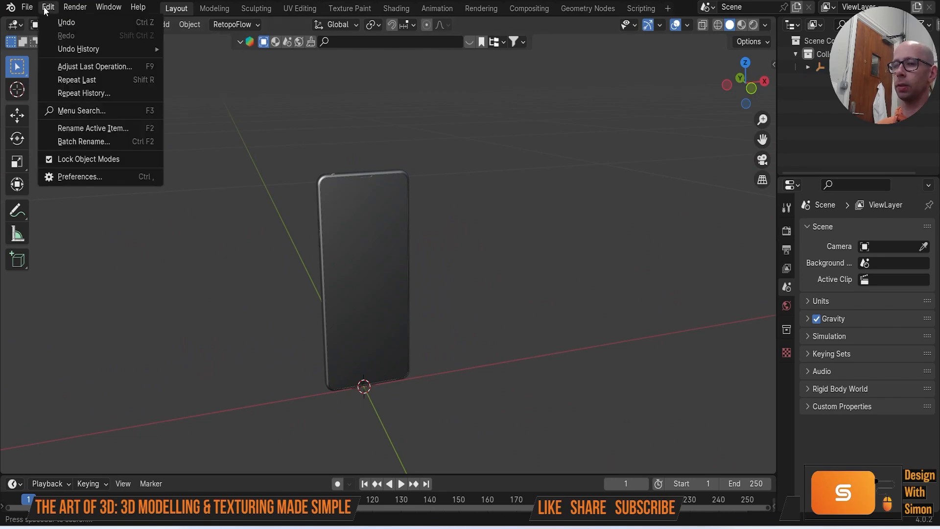
left_click(108, 178)
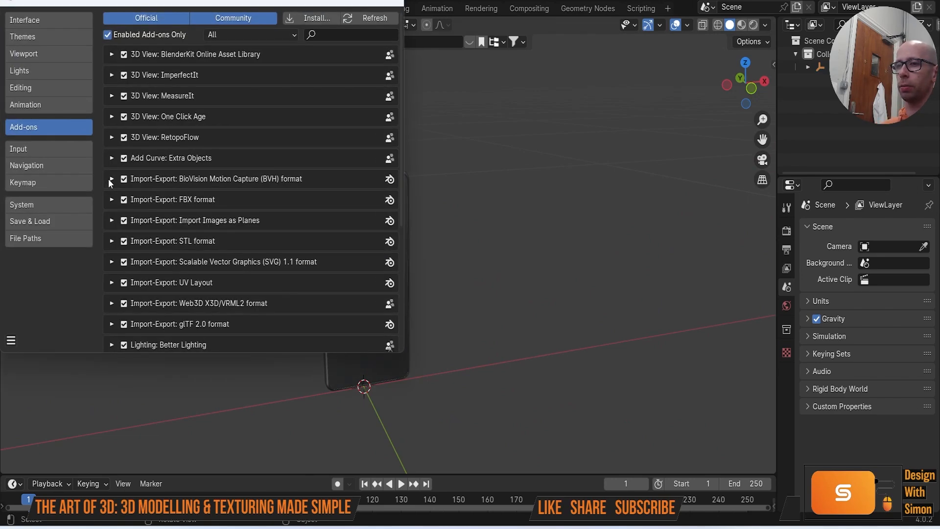
scroll(198, 151, "down", 8)
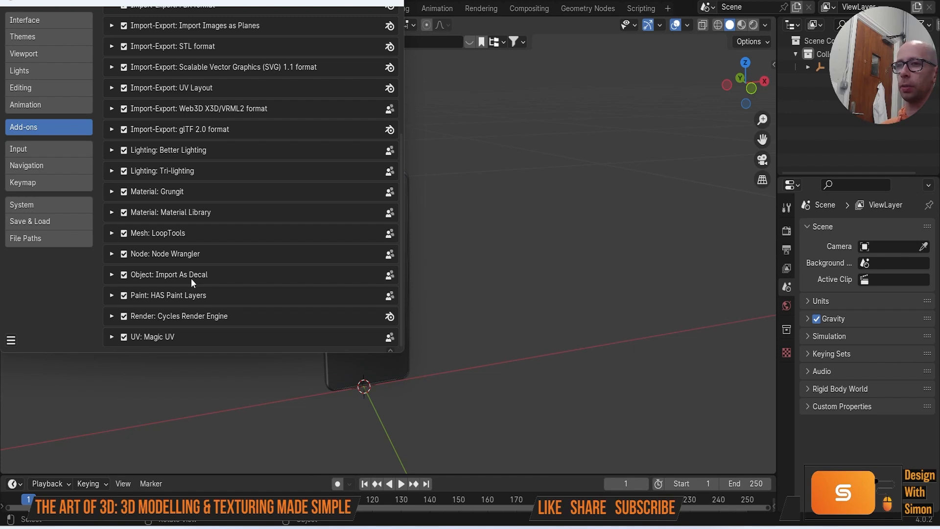
scroll(191, 277, "up", 1)
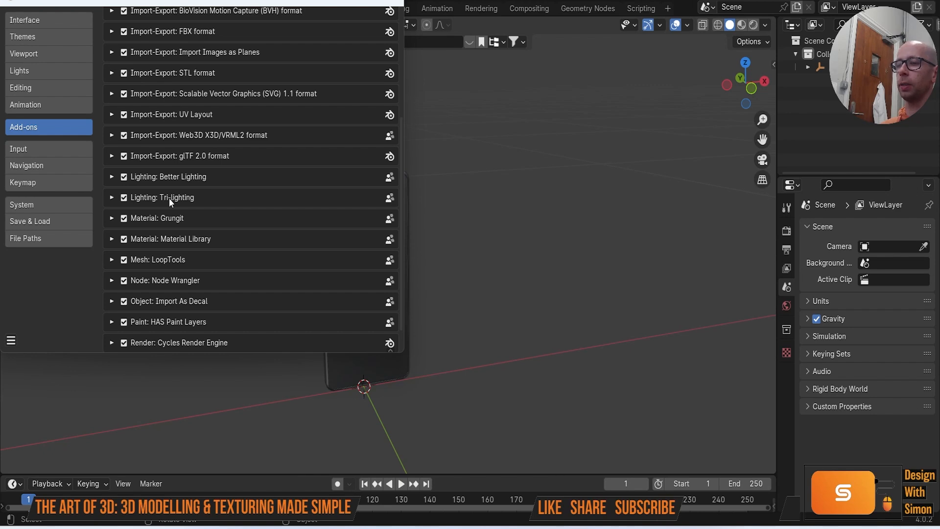
scroll(146, 196, "up", 4)
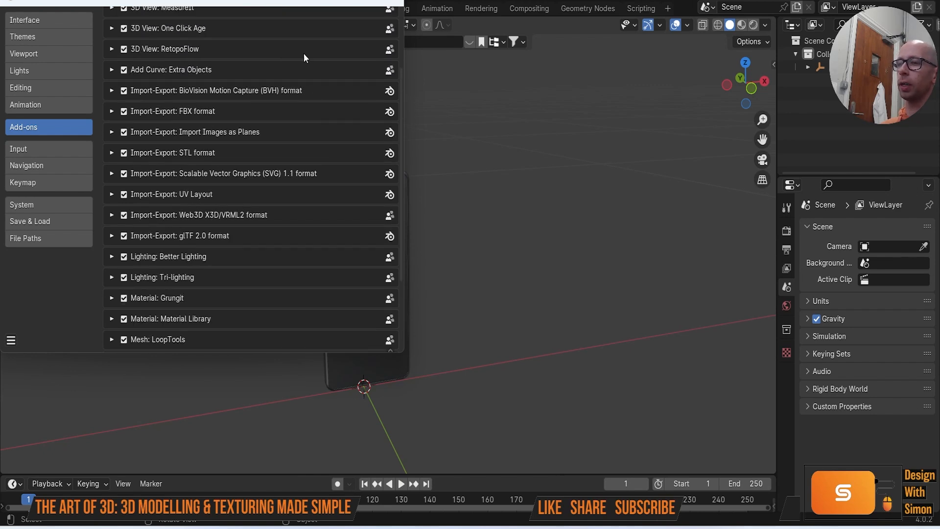
scroll(173, 257, "up", 3)
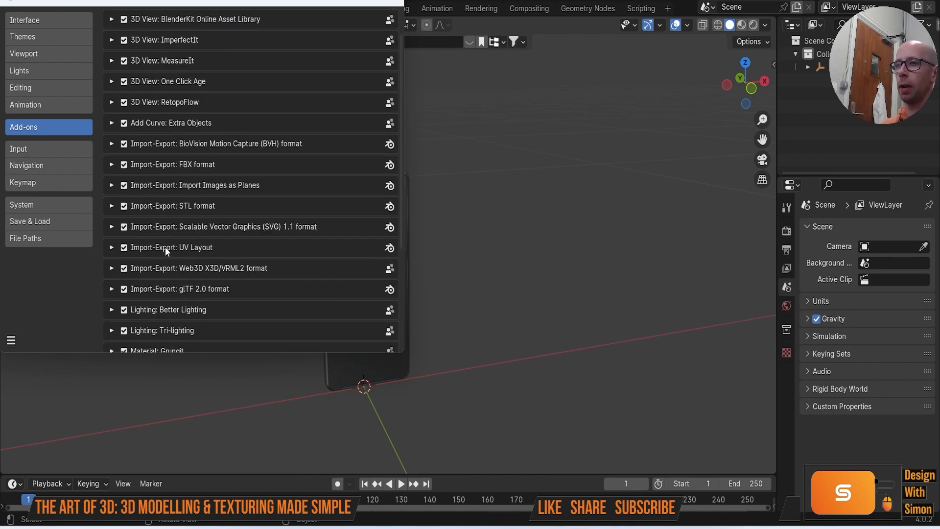
Step: Close the add-on preferences and search the BlenderKit material library for "plastic"
scroll(165, 247, "up", 1)
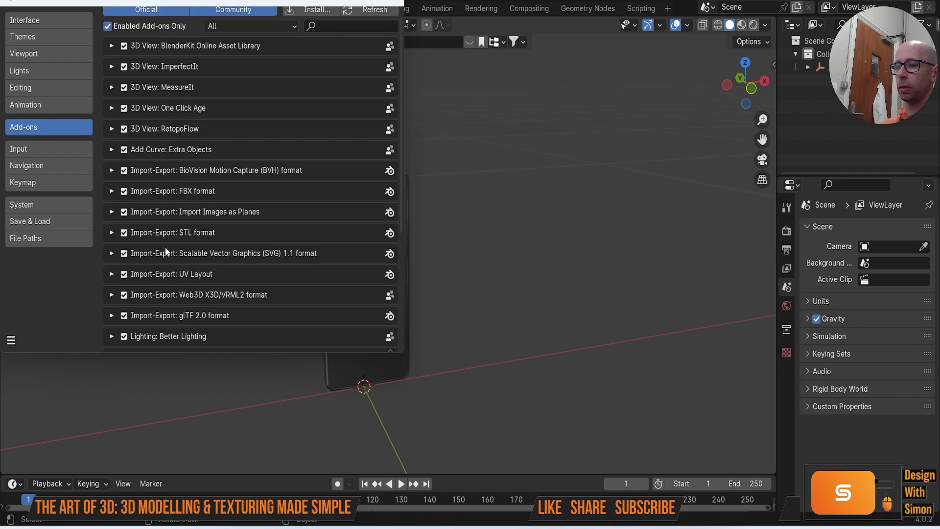
scroll(165, 247, "up", 1)
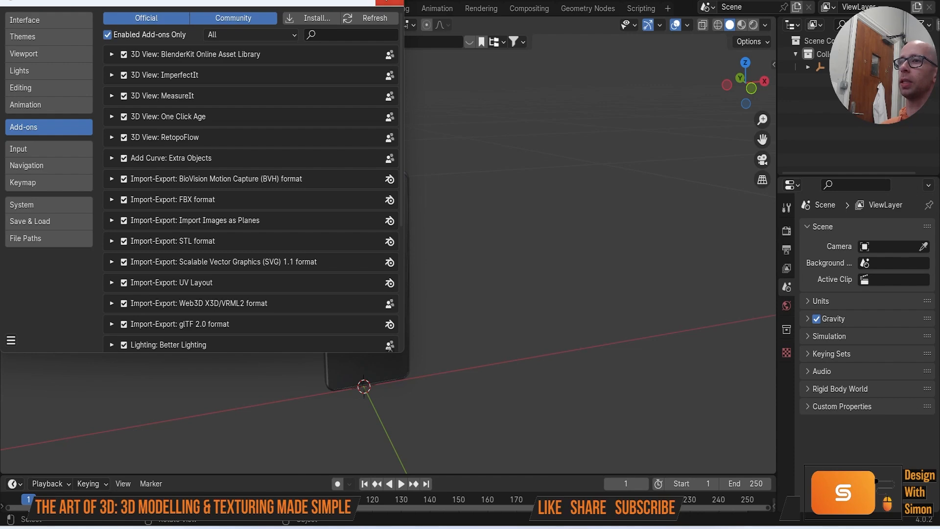
left_click(394, 3)
left_click(275, 42)
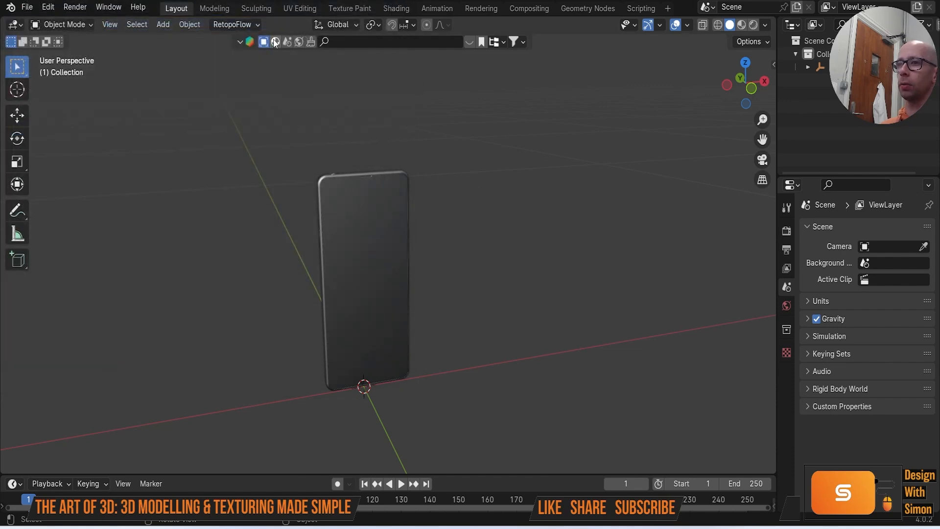
left_click(392, 43)
type("plastic")
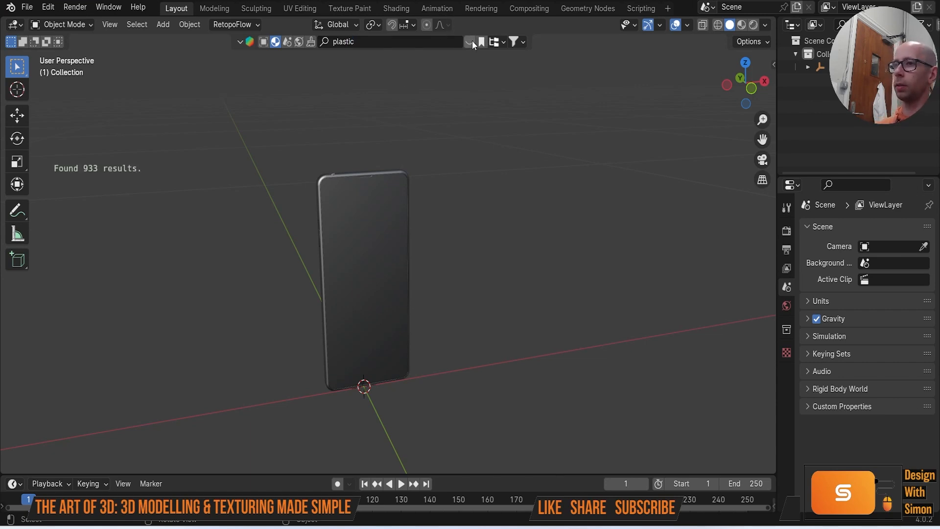
Step: Browse the plastic materials, apply Plastic Base 01 to the phone's body, and close the results
left_click(471, 42)
left_click(675, 116)
left_click(676, 117)
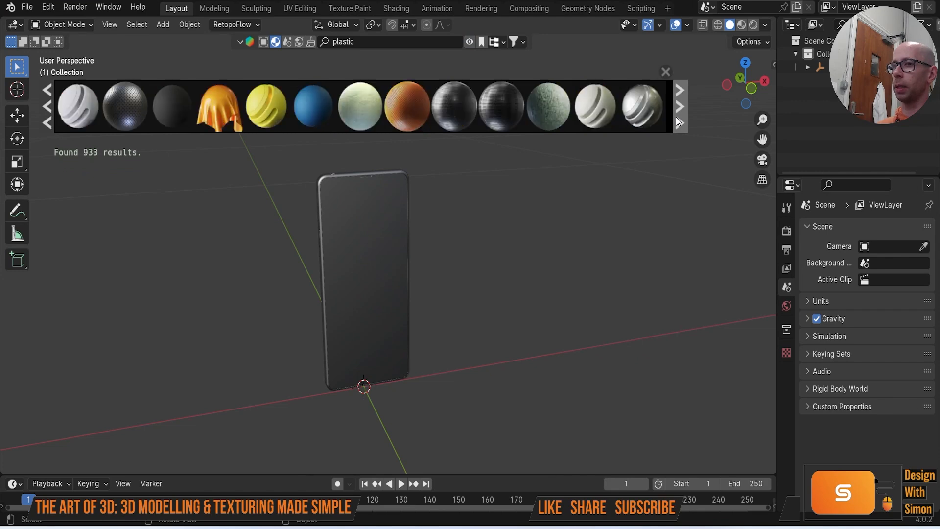
left_click(676, 116)
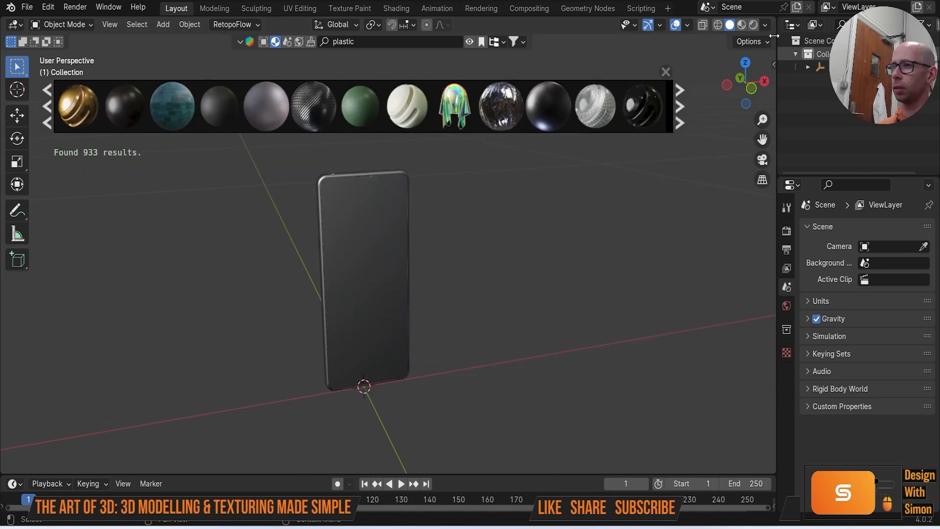
scroll(377, 177, "up", 4)
middle_click_drag(377, 177, 446, 229)
scroll(445, 229, "down", 3)
left_click_drag(548, 105, 443, 196)
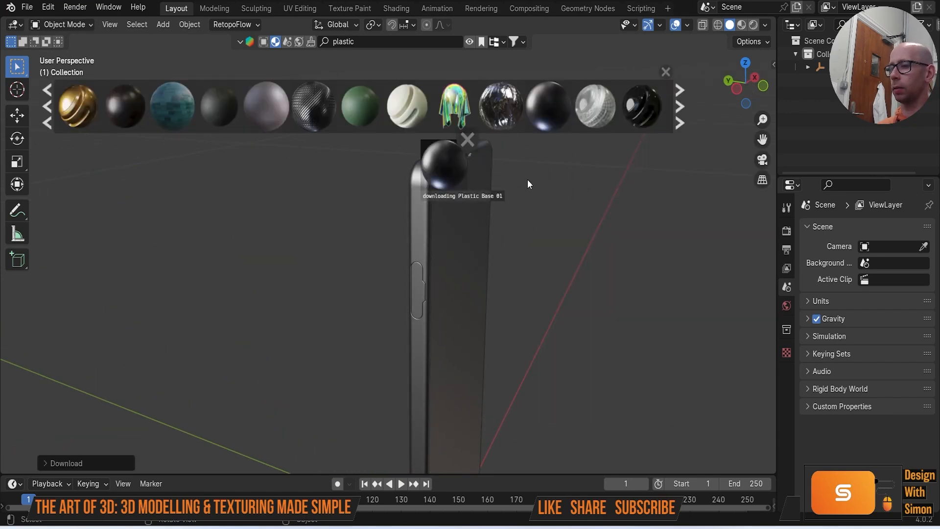
left_click(666, 72)
Step: Select the phone's front screen part and inspect its material settings and its side edge
middle_click_drag(651, 137, 374, 253)
left_click(374, 253)
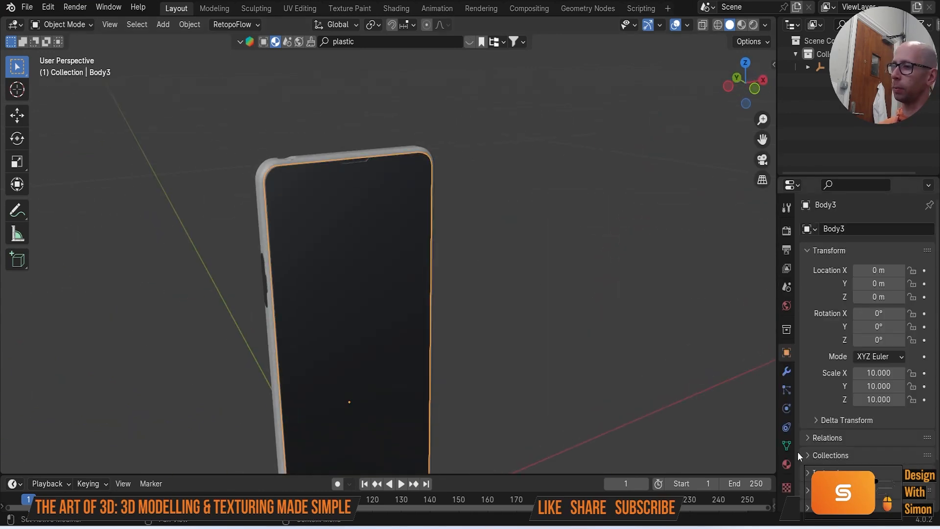
left_click(786, 463)
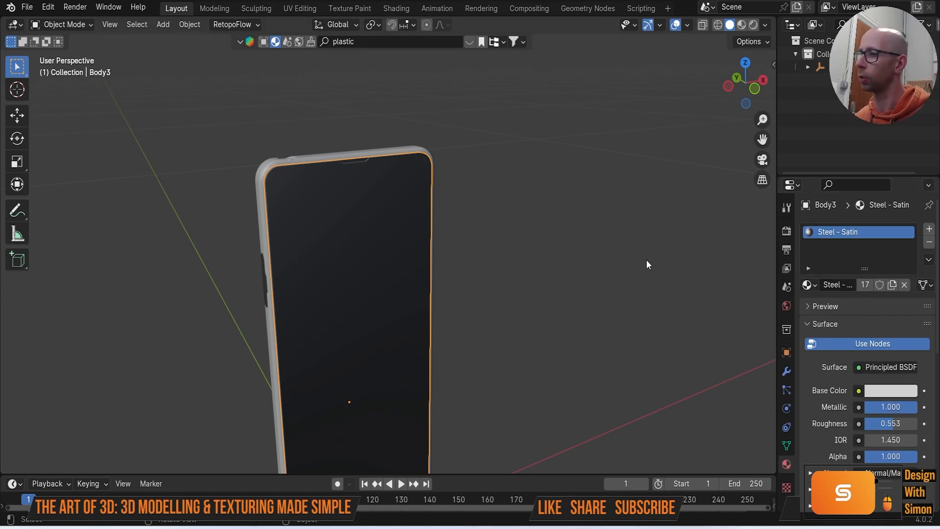
middle_click_drag(533, 281, 539, 262)
middle_click_drag(488, 294, 522, 231)
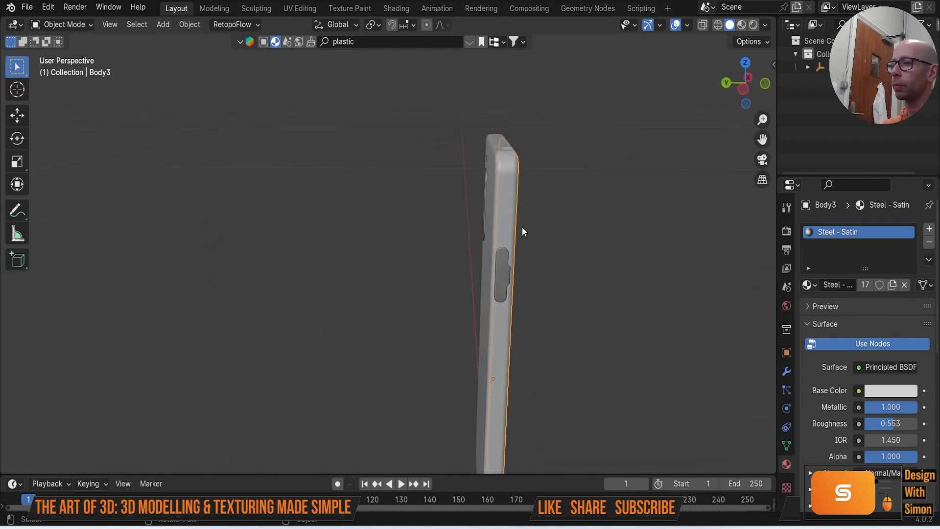
Step: Compare the phone in wireframe, solid, material preview and rendered shading, finishing in material preview
left_click(717, 28)
middle_click_drag(691, 92, 677, 54)
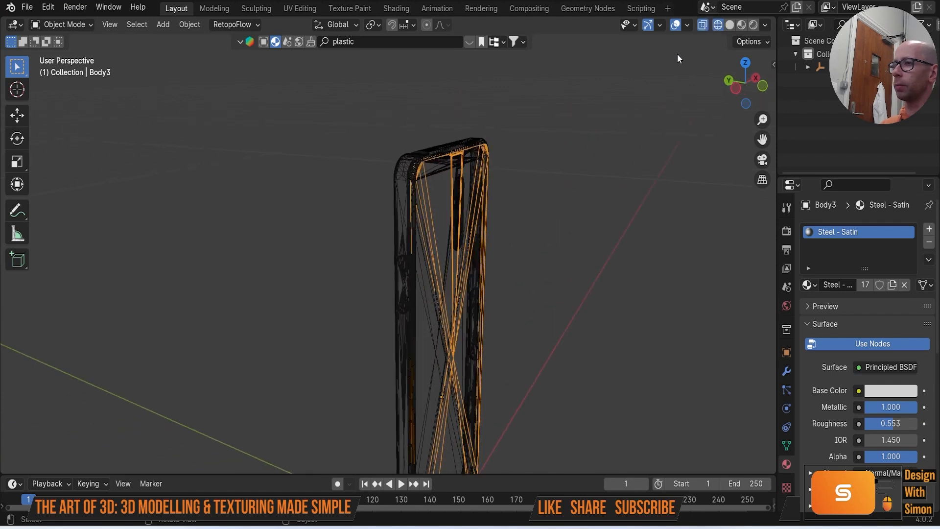
left_click(729, 25)
middle_click_drag(644, 188, 665, 179)
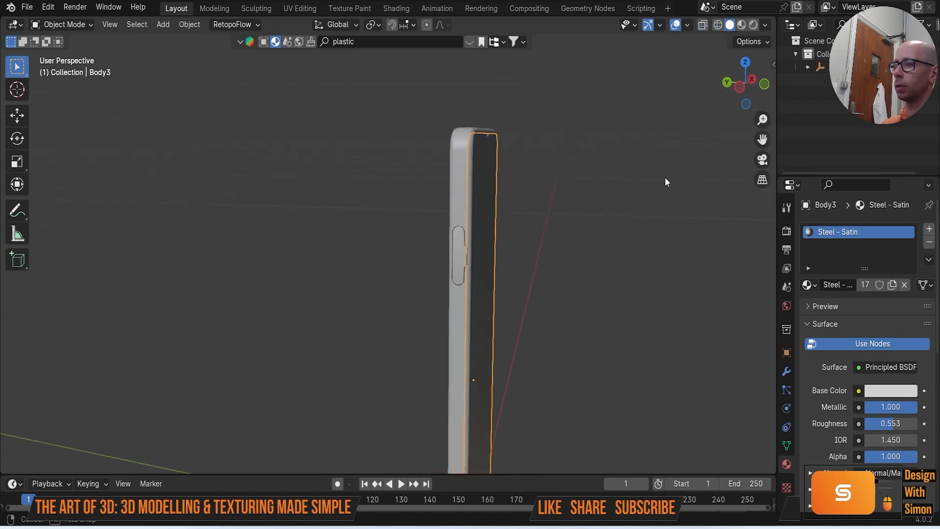
left_click(741, 25)
mouse_move(610, 170)
middle_mouse_down()
mouse_move(636, 164)
mouse_move(735, 87)
middle_mouse_up()
left_click(752, 26)
middle_click_drag(618, 222, 591, 227)
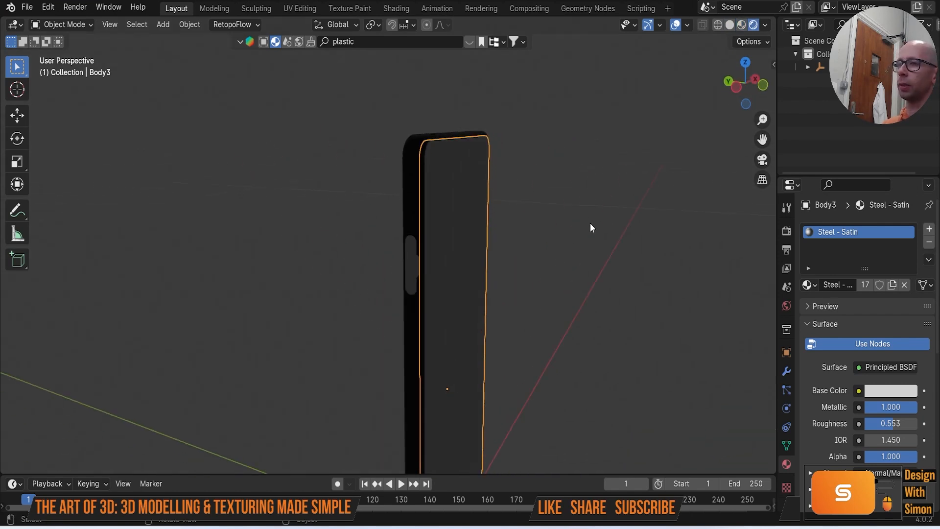
left_click(742, 26)
mouse_move(668, 99)
middle_mouse_down()
mouse_move(580, 186)
mouse_move(650, 171)
mouse_move(753, 180)
mouse_move(639, 168)
mouse_move(512, 198)
mouse_move(545, 256)
mouse_move(624, 240)
middle_mouse_up()
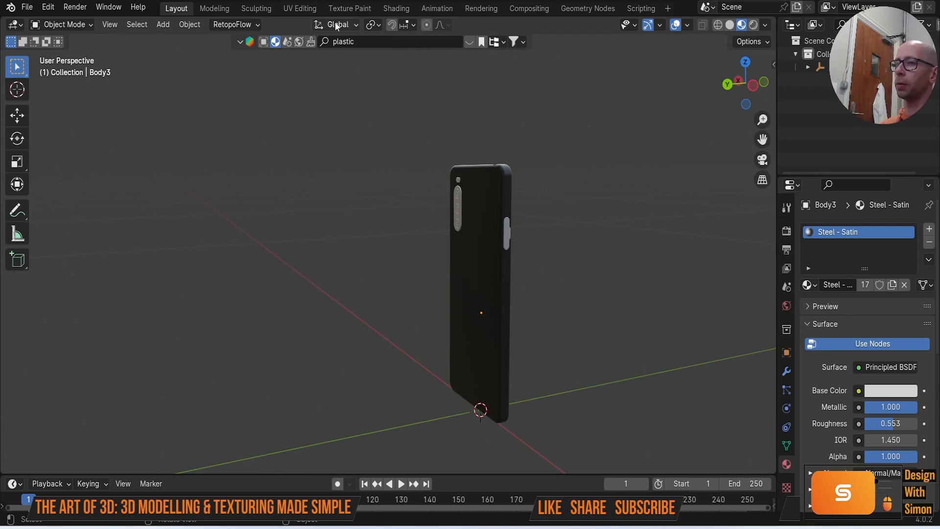
Step: Switch to the UV Editing workspace, frame the phone in the 3D view, and show it in material preview shading
left_click(296, 10)
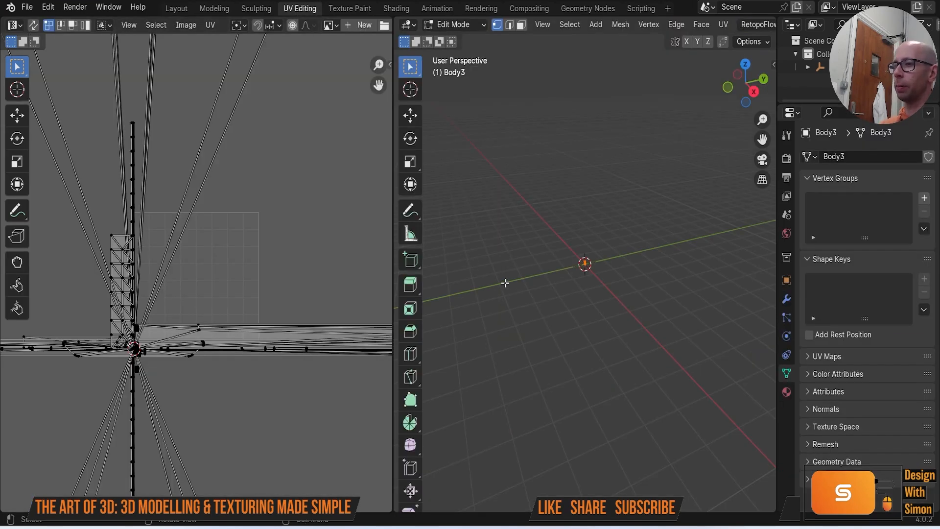
key("KP_Decimal")
middle_click_drag(556, 292, 690, 415)
mouse_move(718, 26)
middle_mouse_down()
mouse_move(498, 11)
mouse_move(612, 27)
mouse_move(531, 35)
middle_mouse_up()
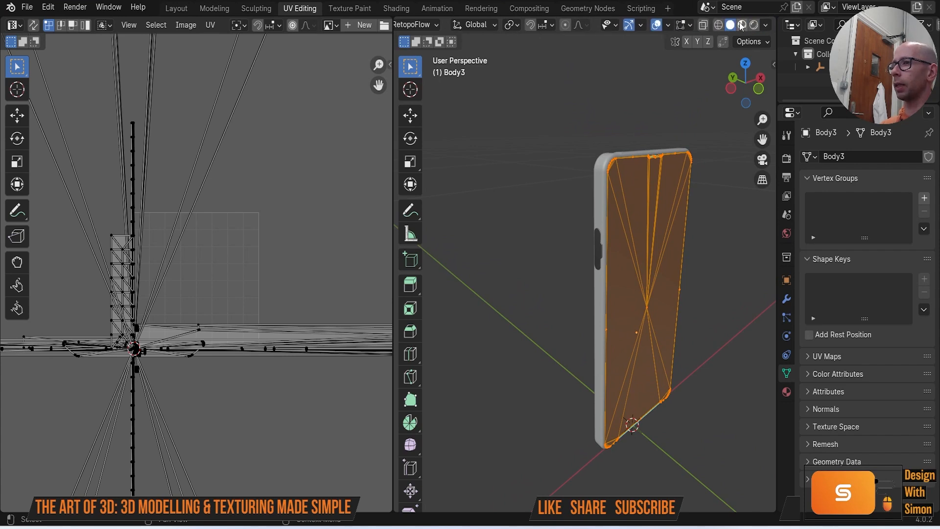
left_click(742, 24)
key("Tab")
middle_click_drag(623, 83, 663, 183)
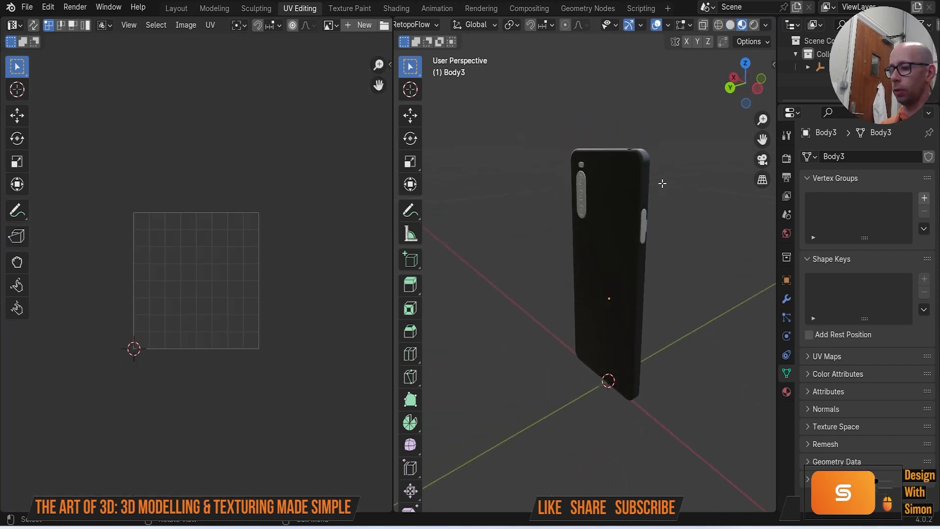
middle_click_drag(557, 188, 555, 201, "shift")
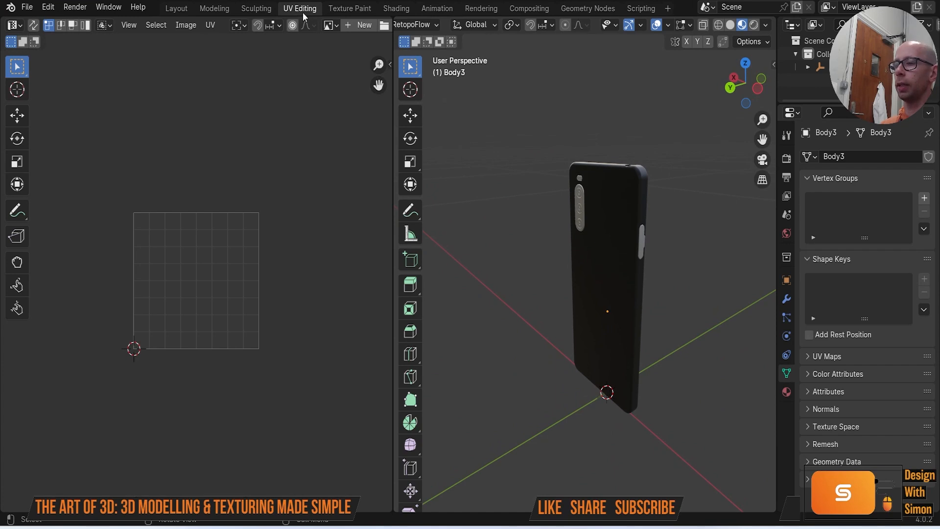
middle_click_drag(597, 145, 497, 122)
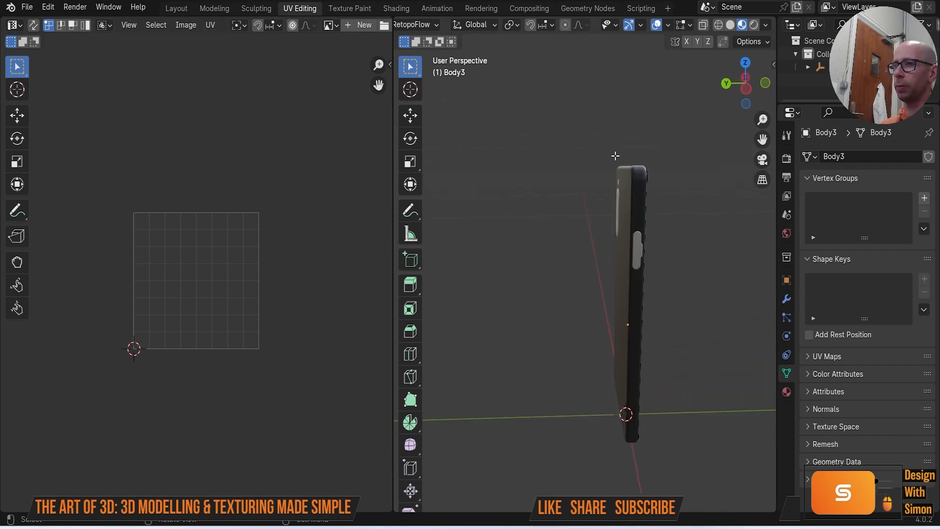
middle_click_drag(615, 150, 563, 155)
Step: Leave Edit Mode on the screen part and edit the phone's body in face select mode, with its whole UV layout in view
key("Tab")
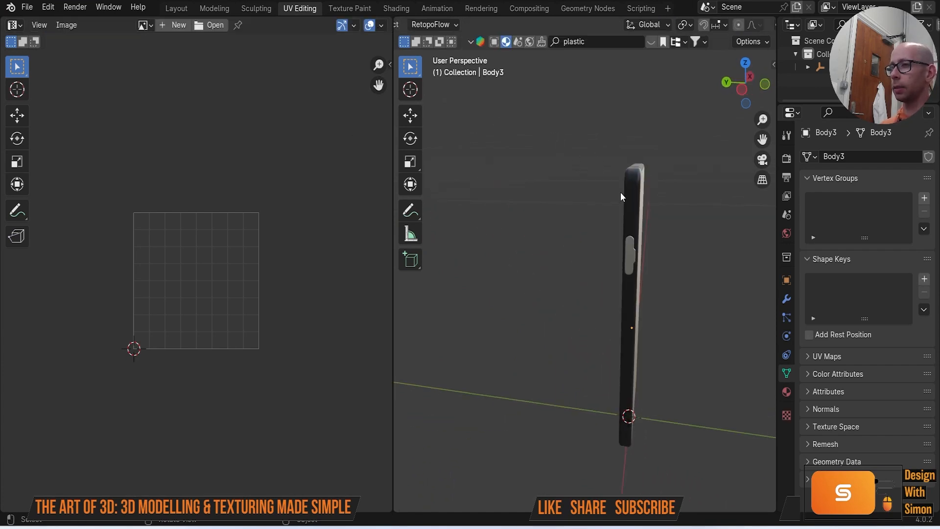
middle_click_drag(620, 192, 592, 207)
left_click(615, 195)
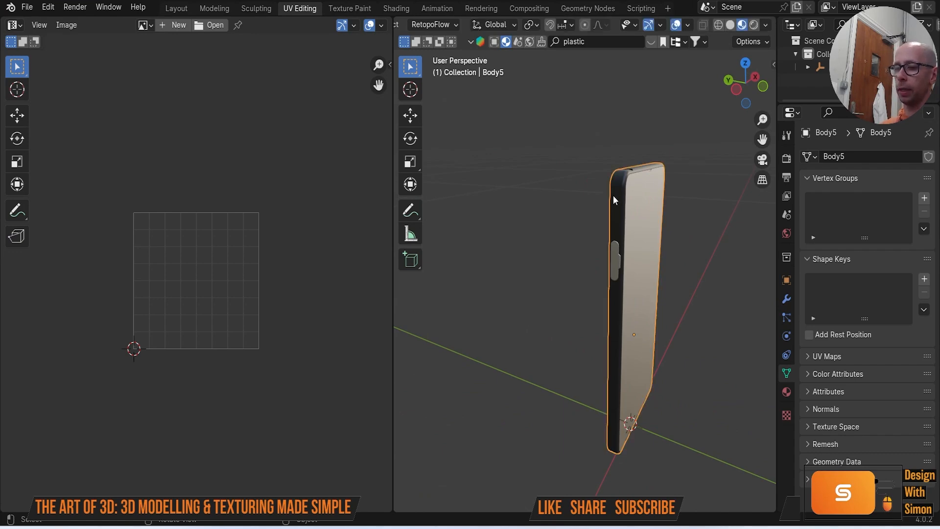
key("Tab")
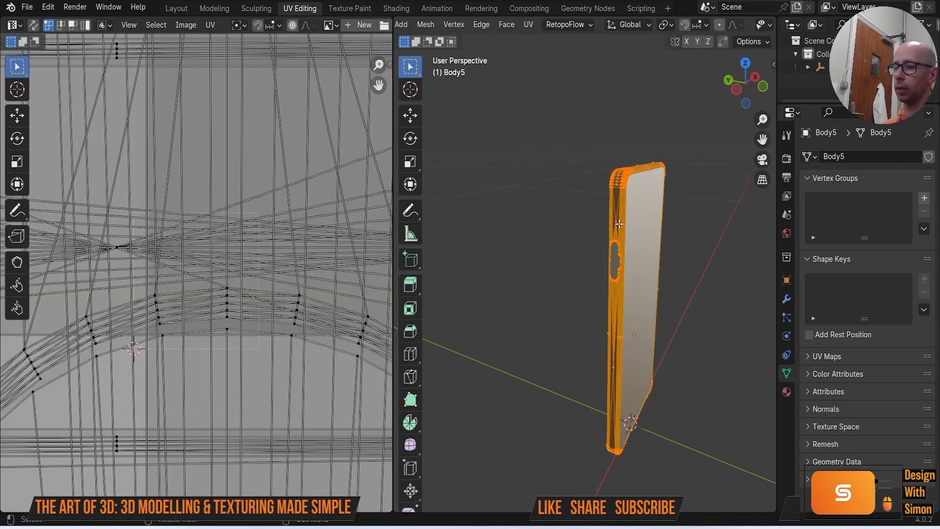
key("3")
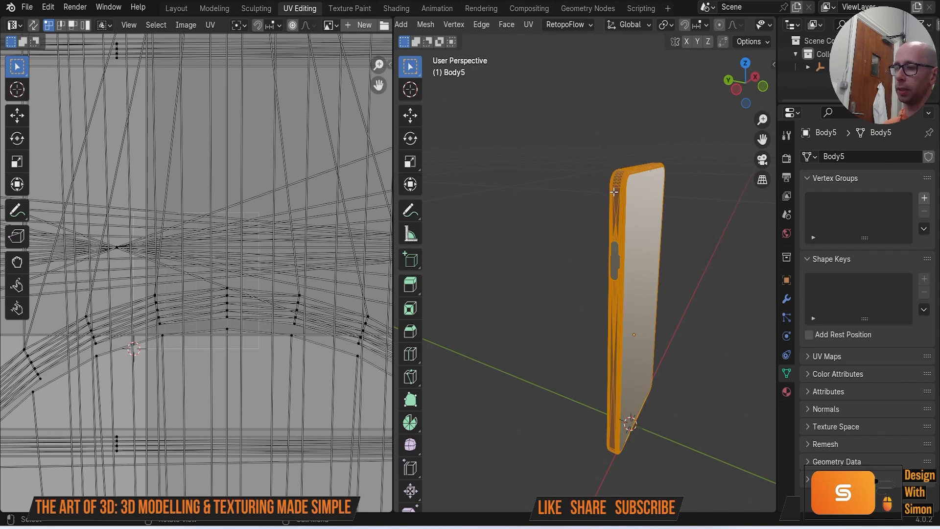
scroll(267, 264, "down", 6)
scroll(265, 268, "down", 4)
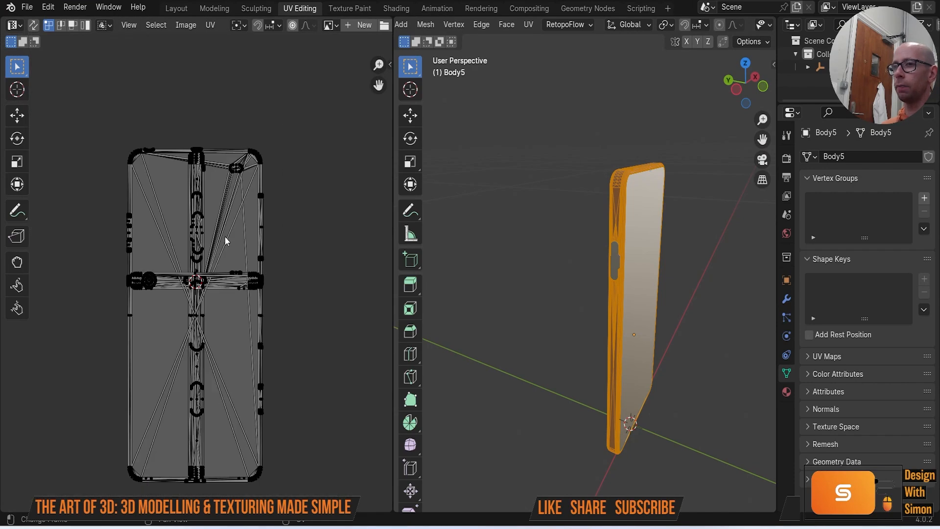
Step: Unwrap the phone's body with Smart UV Project using a 66° angle limit, Scaled margin method and 0 island margin
middle_click_drag(676, 304, 708, 310)
scroll(687, 315, "up", 2)
left_click(528, 24)
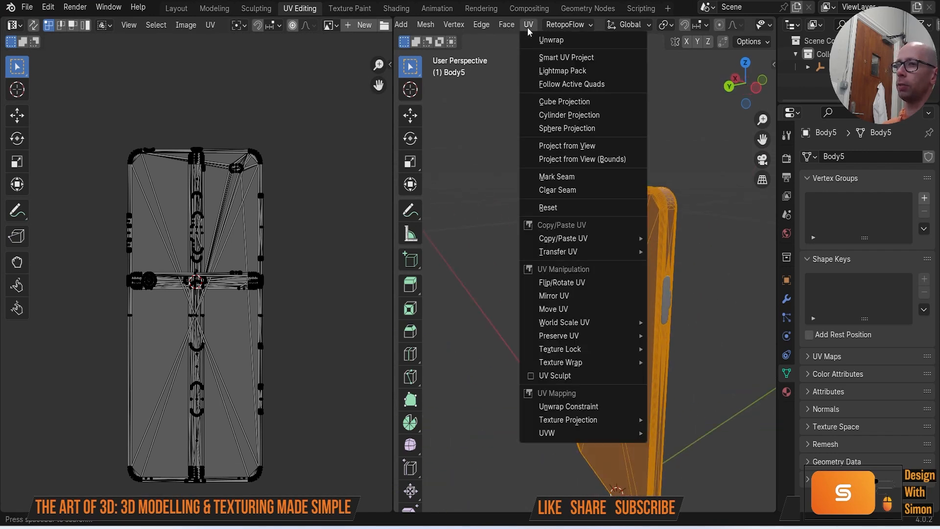
left_click(565, 57)
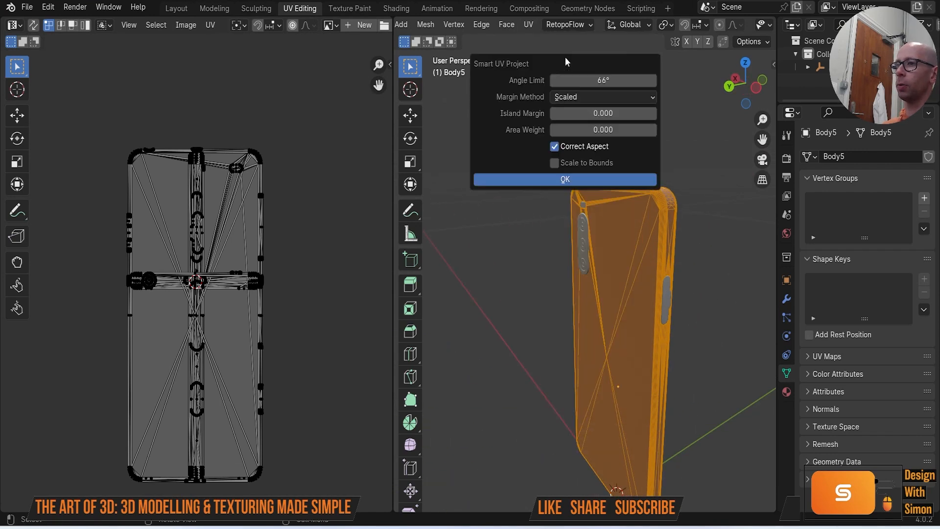
left_click(574, 178)
key("Home")
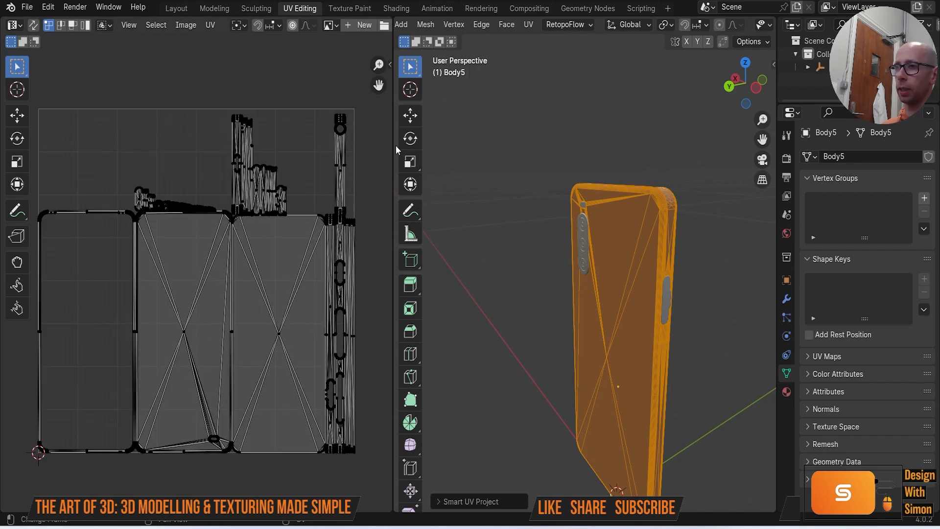
Step: Remap the UVs of the phone's body with Cube Projection
left_click(528, 25)
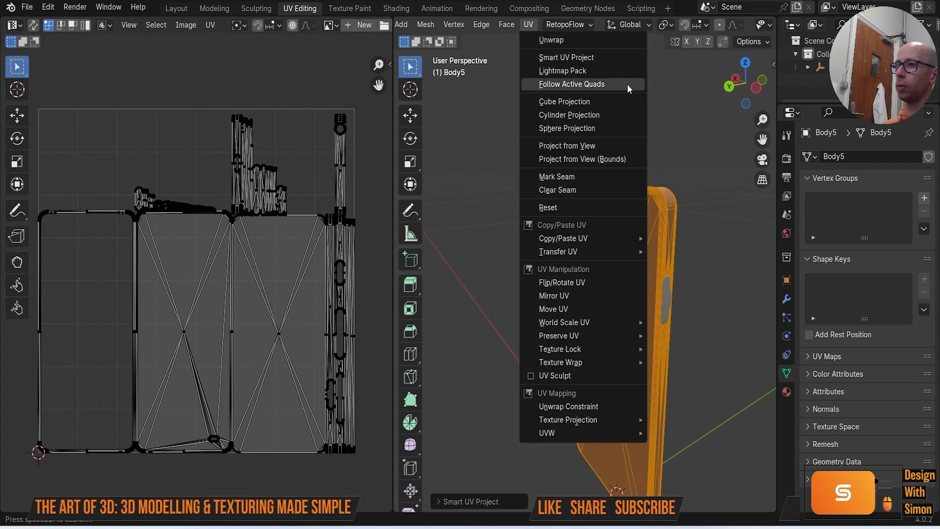
left_click(581, 103)
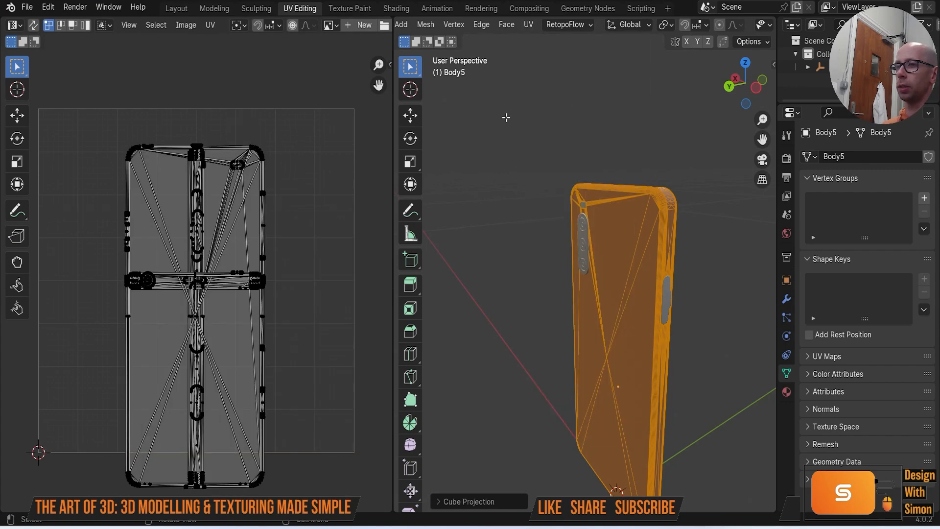
left_click(528, 25)
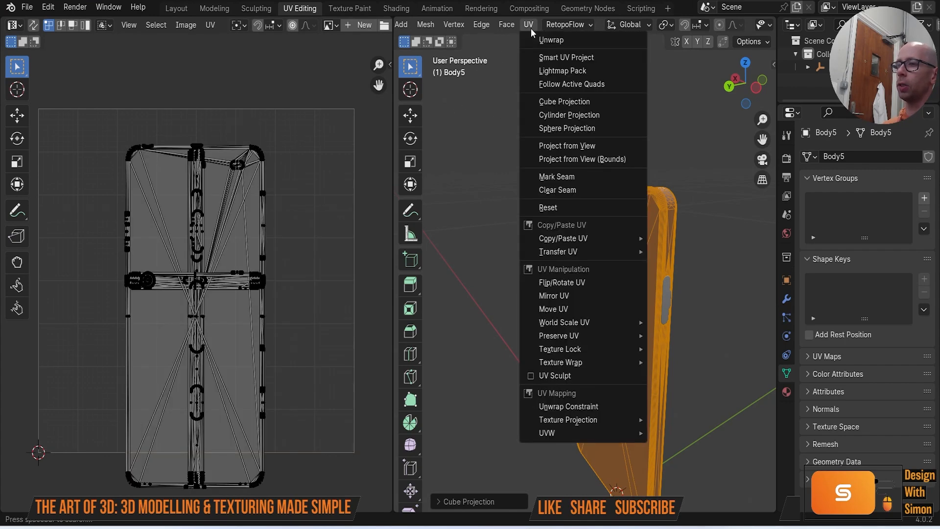
Step: Add Cube Projection to the Quick Favorites and run it from there on the phone body's selected faces
right_click(597, 130)
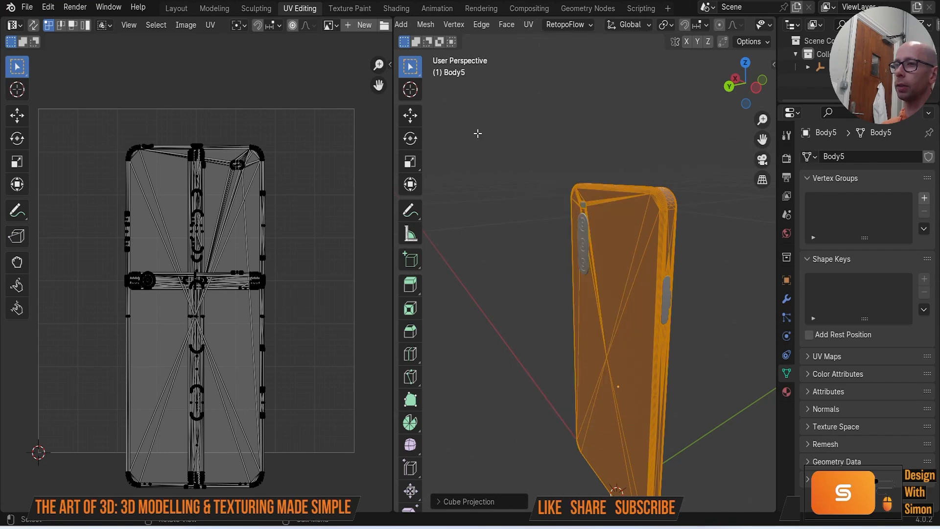
key("Tab")
left_click(176, 9)
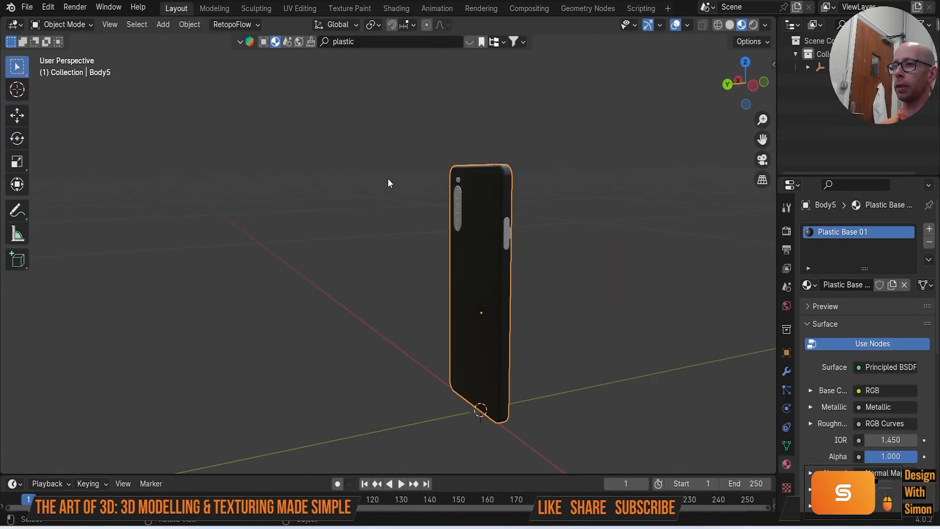
middle_click_drag(473, 230, 462, 256)
key("Tab")
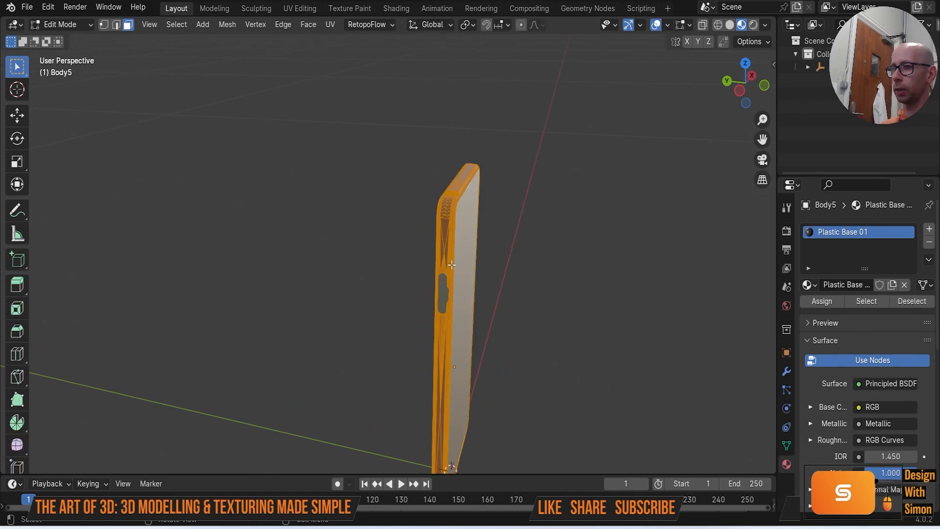
key("q")
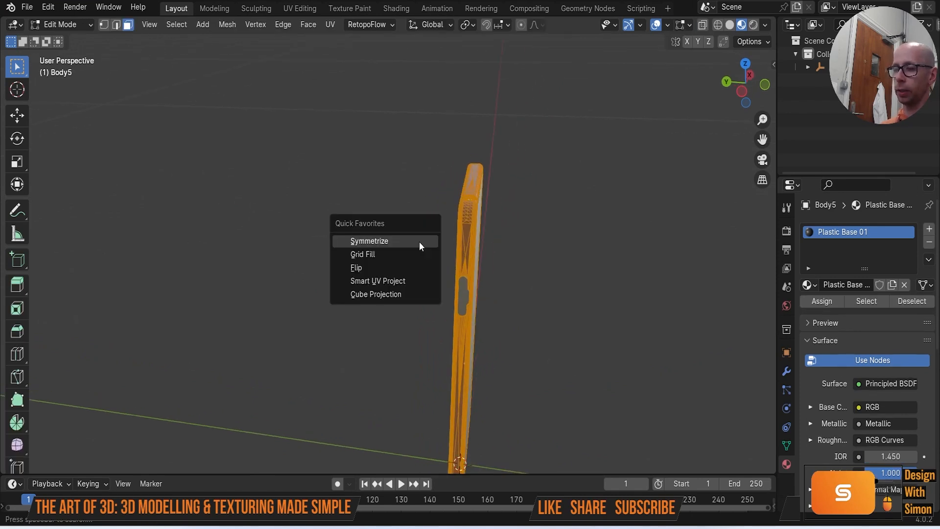
left_click(387, 294)
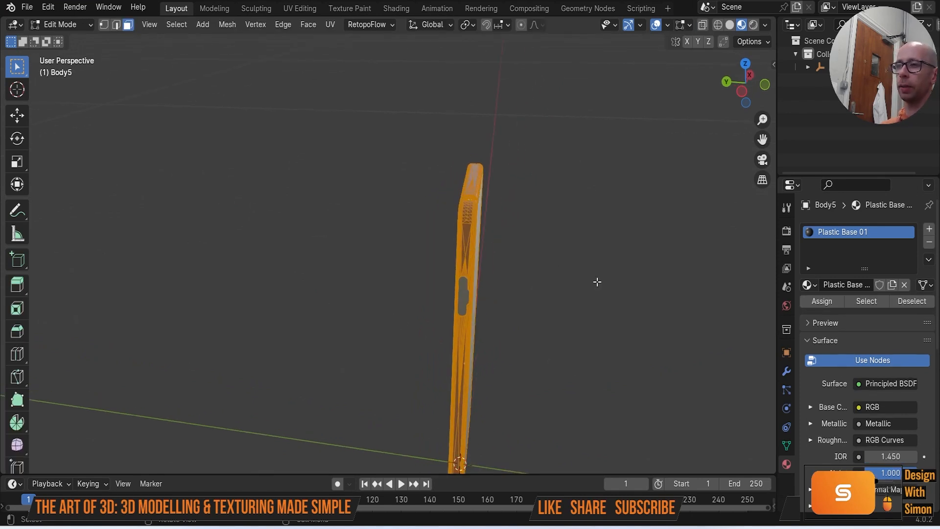
key("Tab")
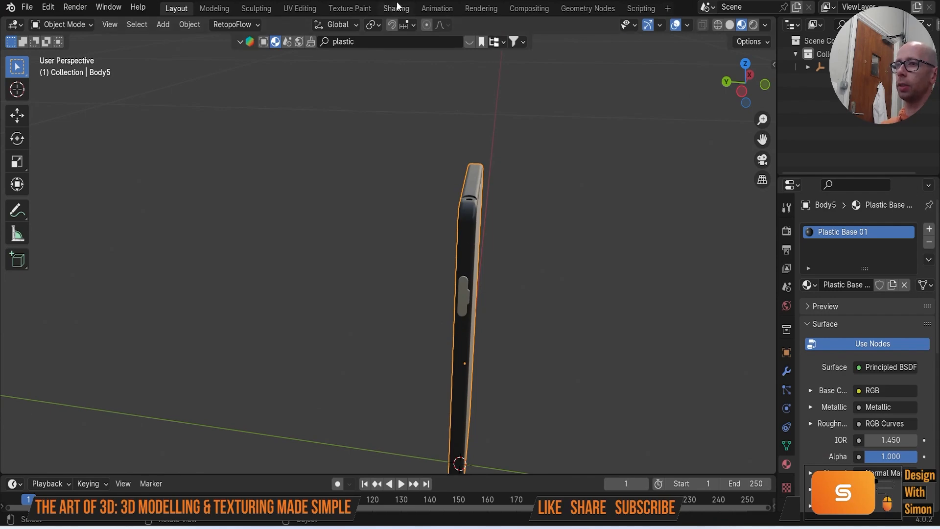
Step: Scale up all of the phone body's UVs in the UV Editing workspace to make the plastic texture finer
left_click(299, 8)
middle_click_drag(518, 216, 556, 262)
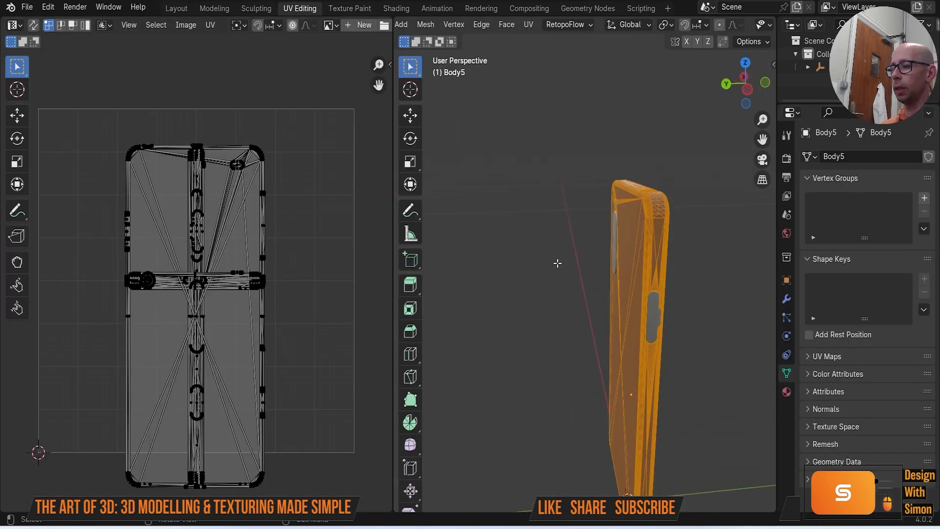
key("Tab")
middle_click_drag(592, 287, 568, 284, "shift")
scroll(592, 289, "up", 4)
scroll(559, 279, "up", 2)
middle_click_drag(589, 240, 611, 304, "shift")
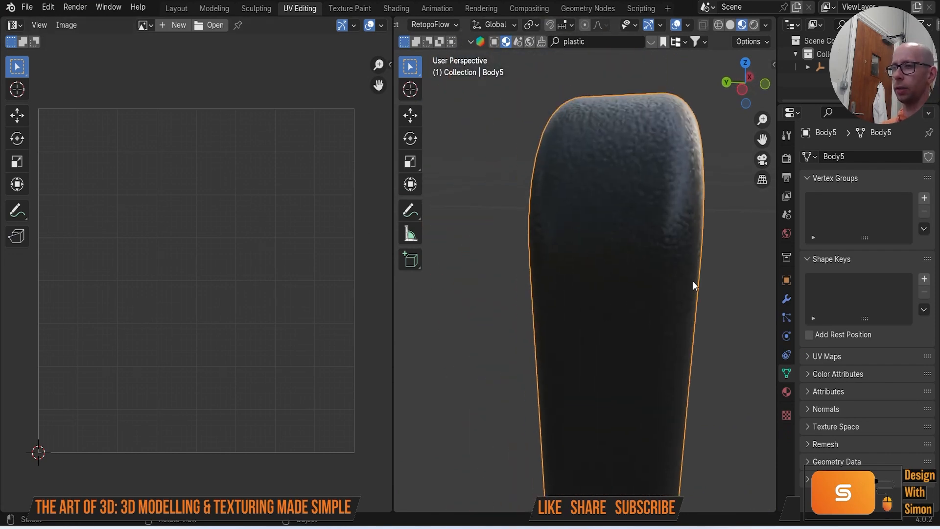
key("Tab")
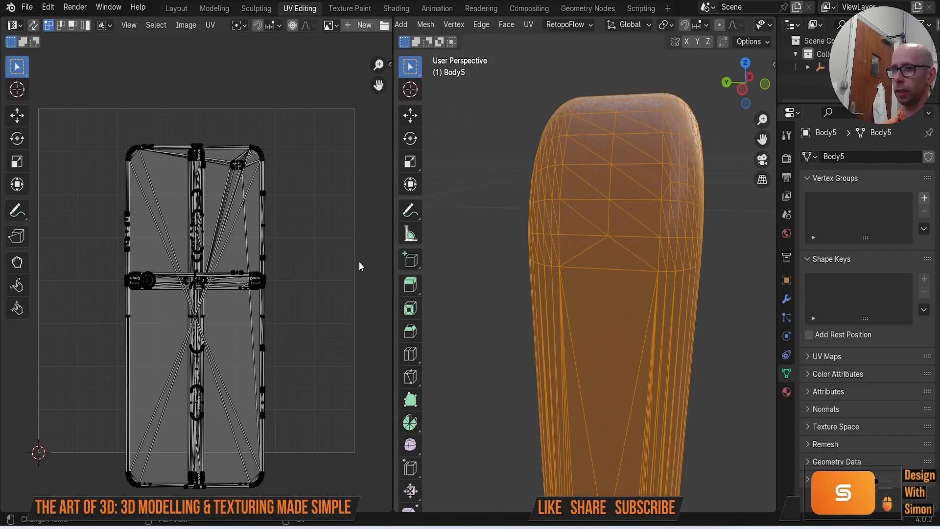
key("a")
key("s")
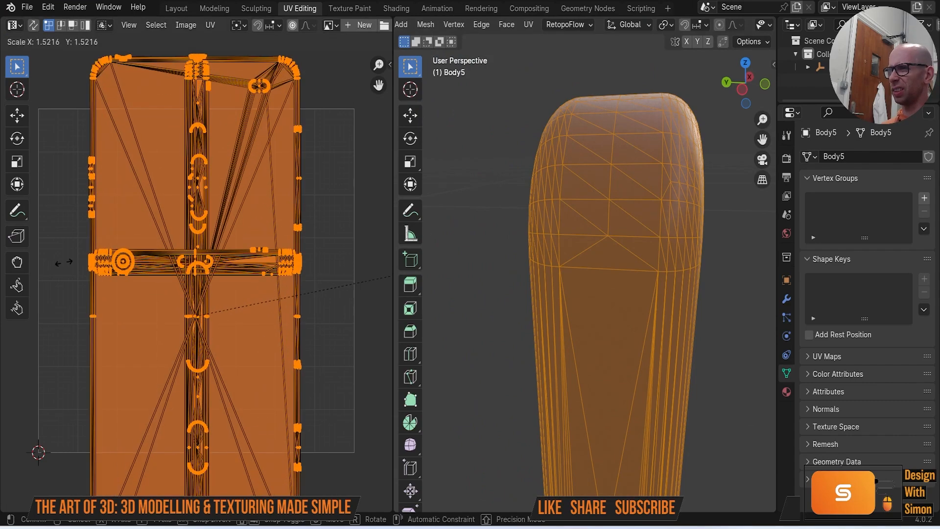
left_click(526, 170)
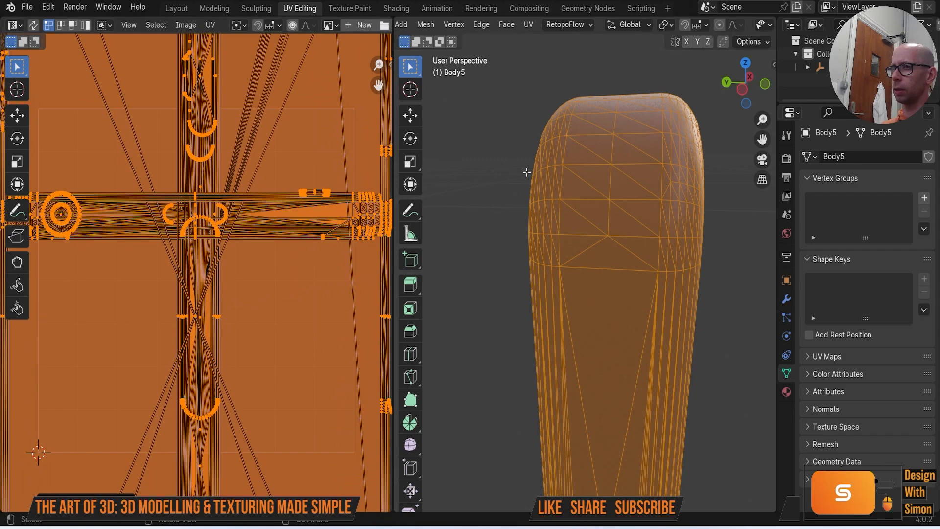
key("Tab")
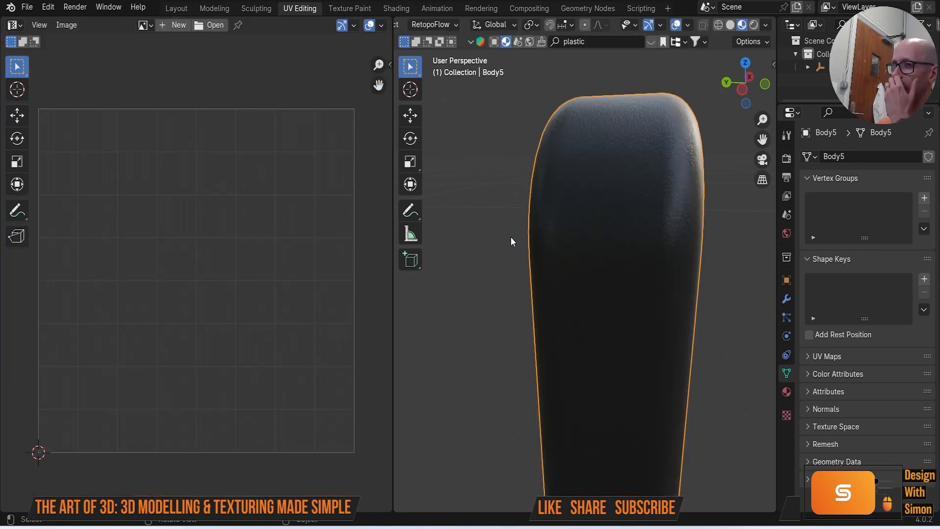
Step: Enlarge the phone body's UVs further to make the plastic grain even finer
middle_click_drag(649, 272, 686, 319)
key("Tab")
scroll(312, 234, "down", 2)
key("s")
left_click(373, 243)
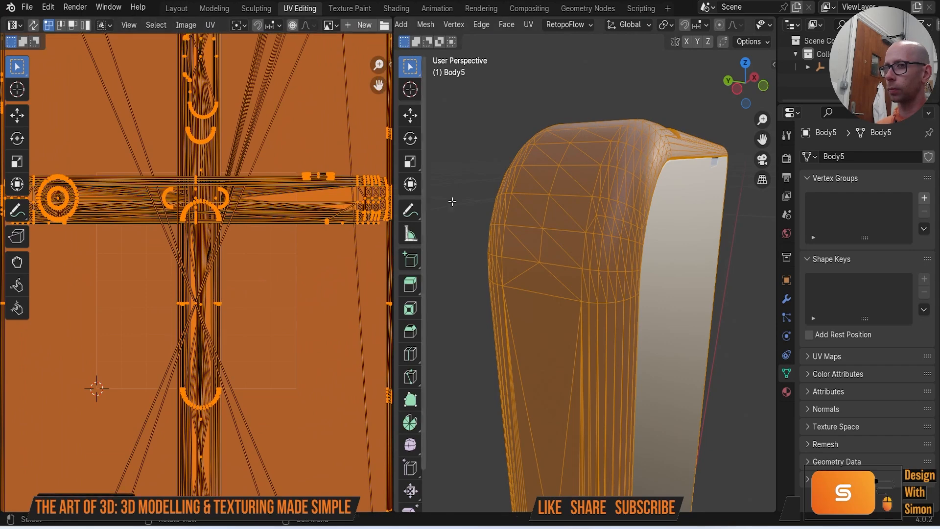
key("Tab")
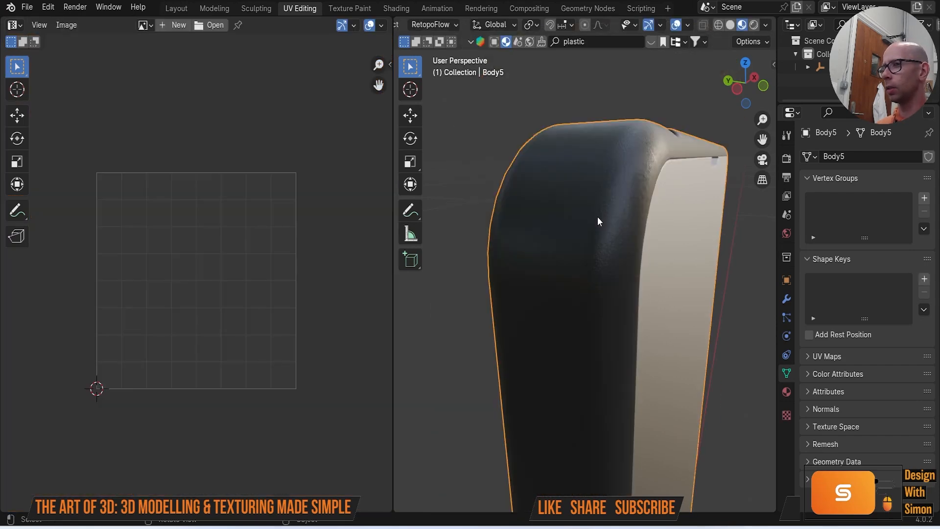
Step: Return to the Layout workspace and rename the phone body's plastic material as "main body"
left_click(176, 8)
middle_click_drag(397, 130, 436, 250)
scroll(440, 250, "up", 3)
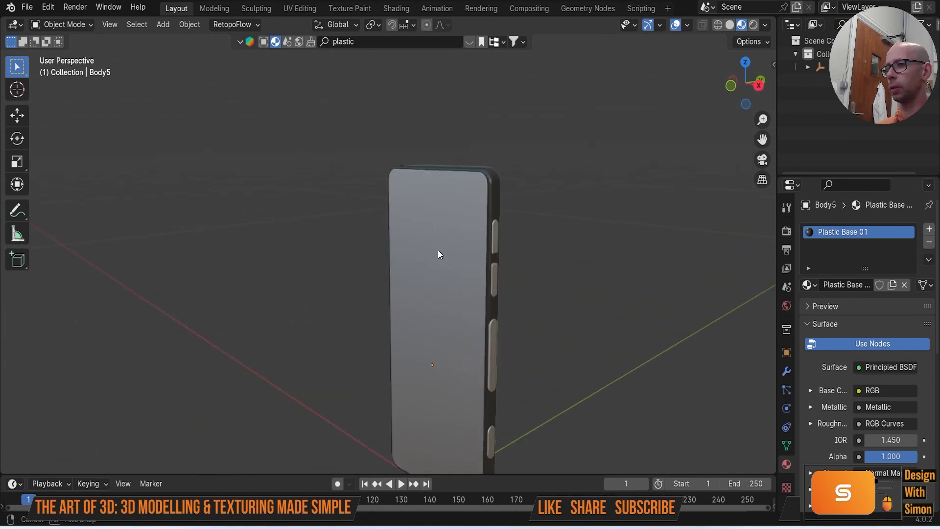
double_click(853, 234)
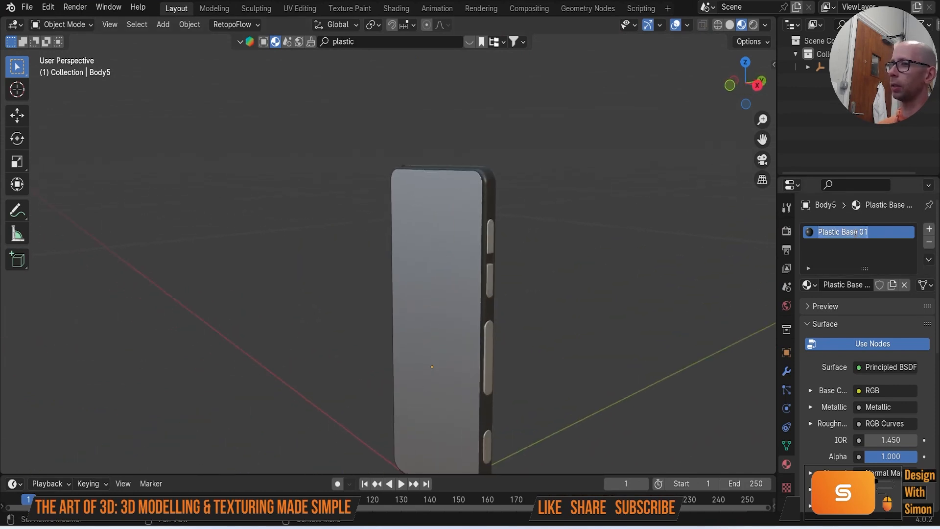
type("manin b")
key("BackSpace")
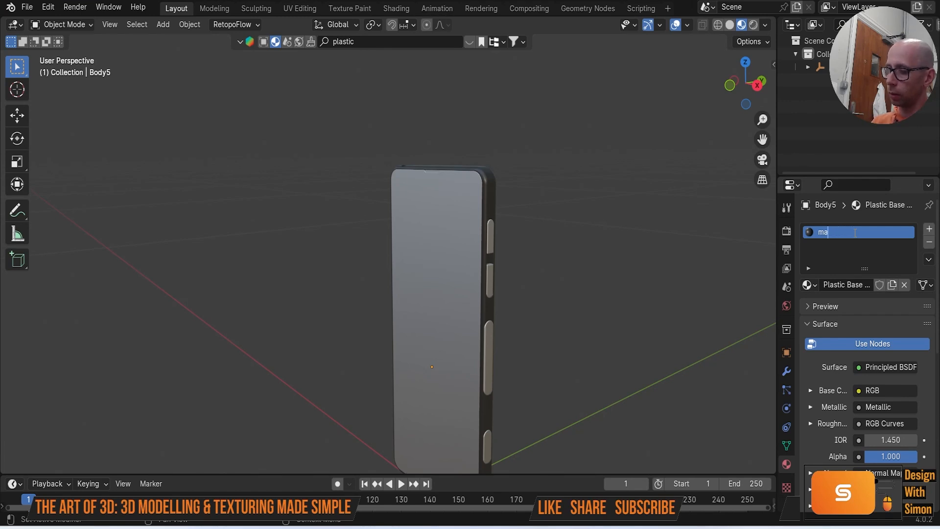
type("body")
key("Return")
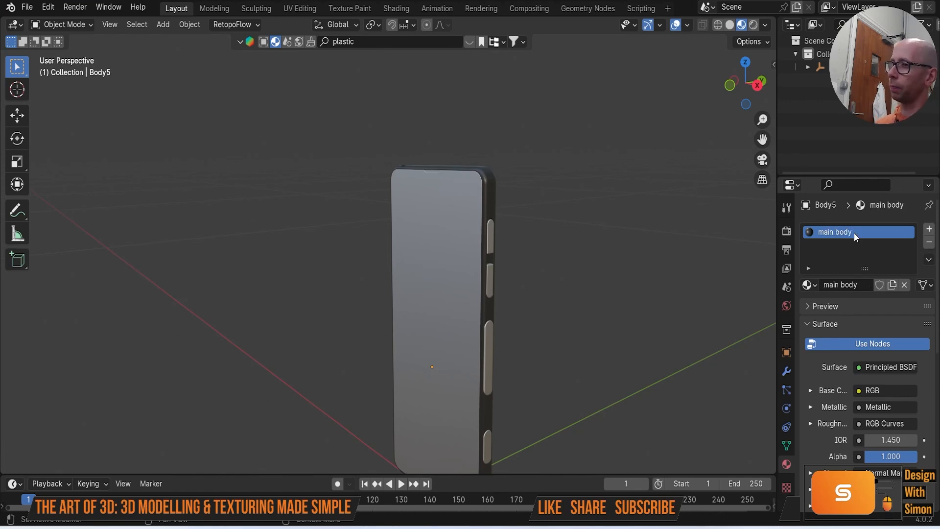
Step: Assign the main body material to the uppermost side button, make a separate copy of it and name the copy "buttons"
middle_click_drag(613, 245, 492, 254)
left_click(492, 255)
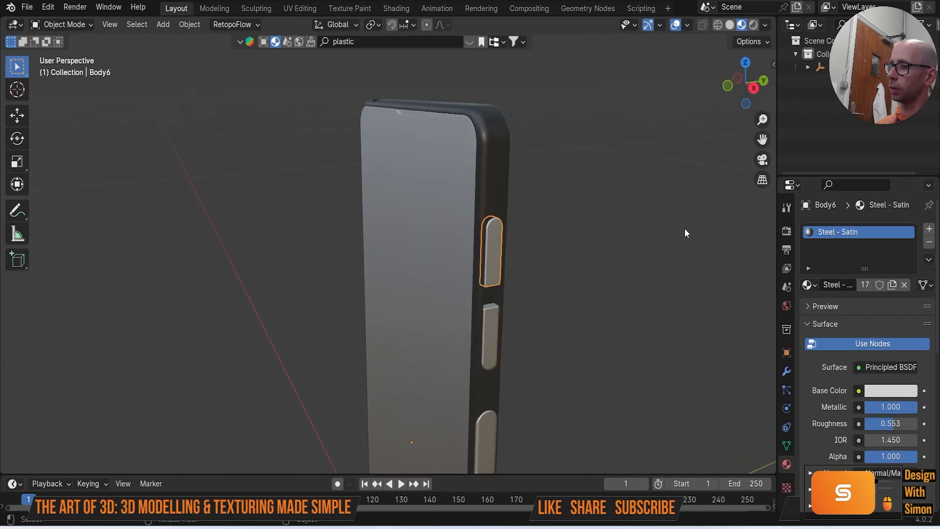
left_click(811, 287)
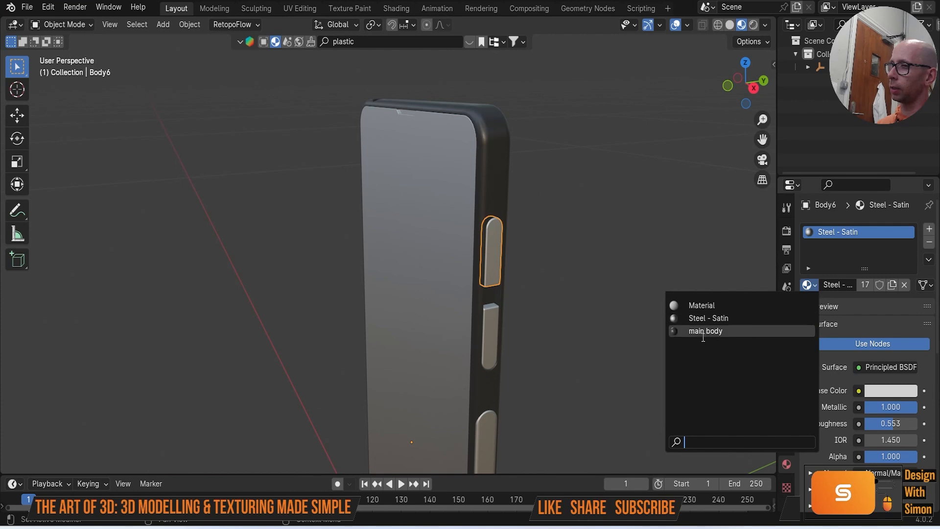
left_click(696, 332)
left_click(893, 286)
double_click(840, 232)
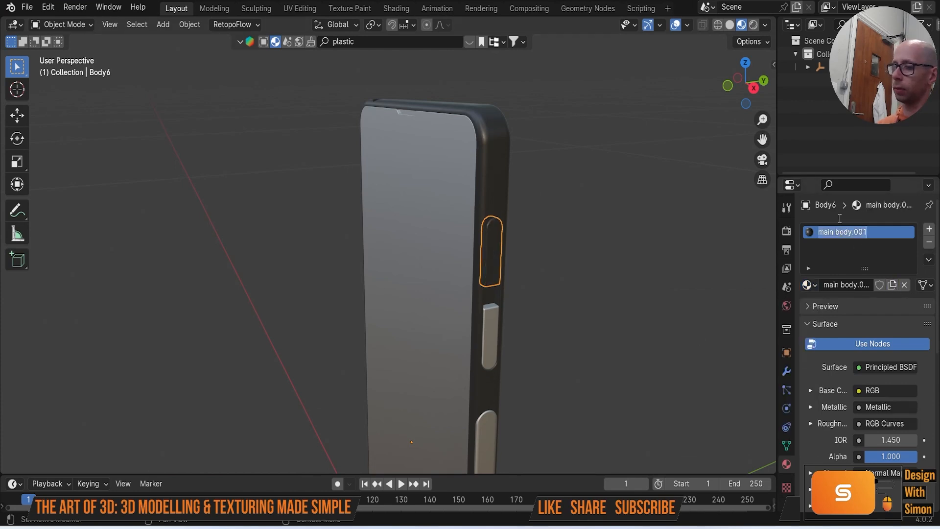
type("buttons")
key("Return")
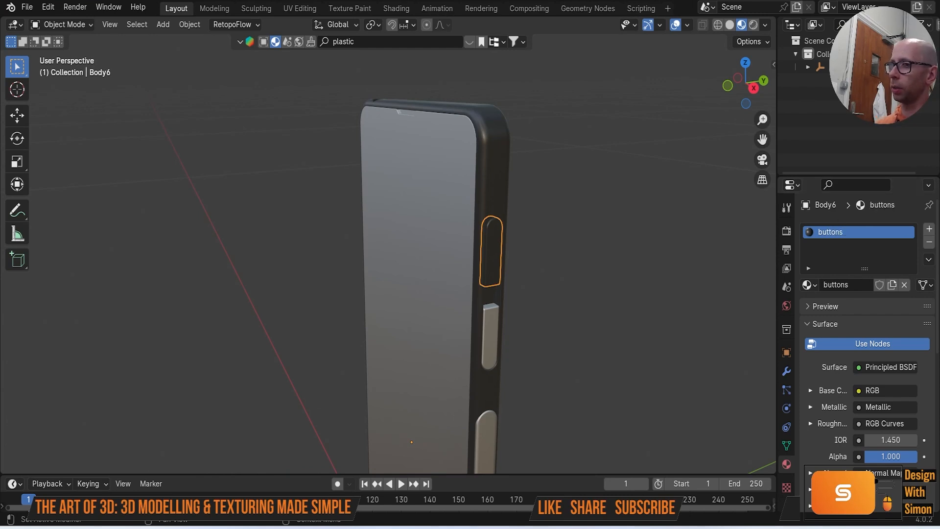
Step: Assign the buttons material to the other three buttons along the same side of the phone
left_click(493, 323)
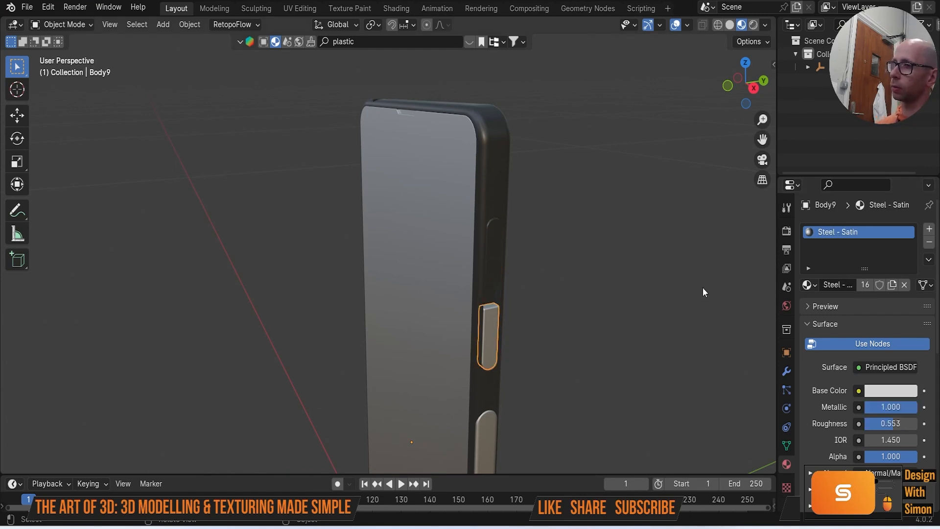
left_click(811, 284)
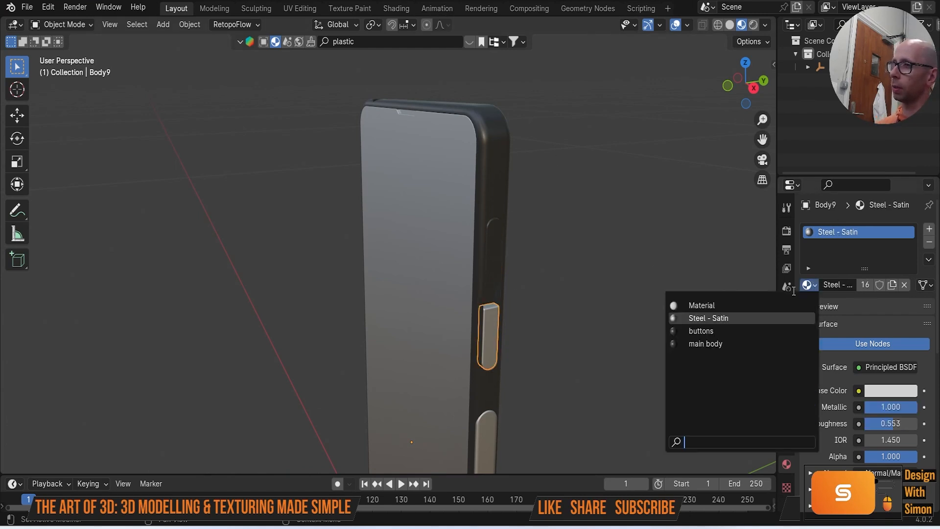
left_click(734, 327)
left_click(484, 330)
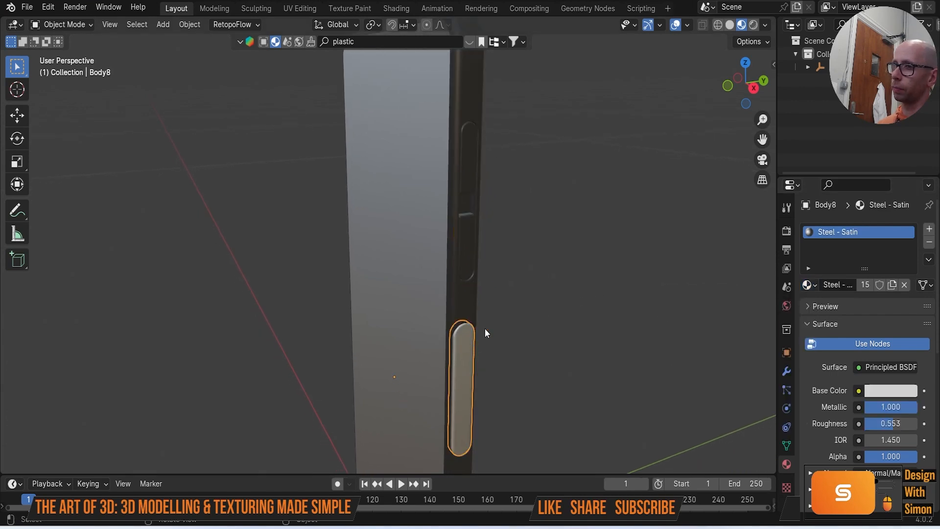
left_click(809, 285)
left_click(715, 329)
middle_click_drag(715, 330, 515, 313)
left_click(463, 343)
left_click(810, 284)
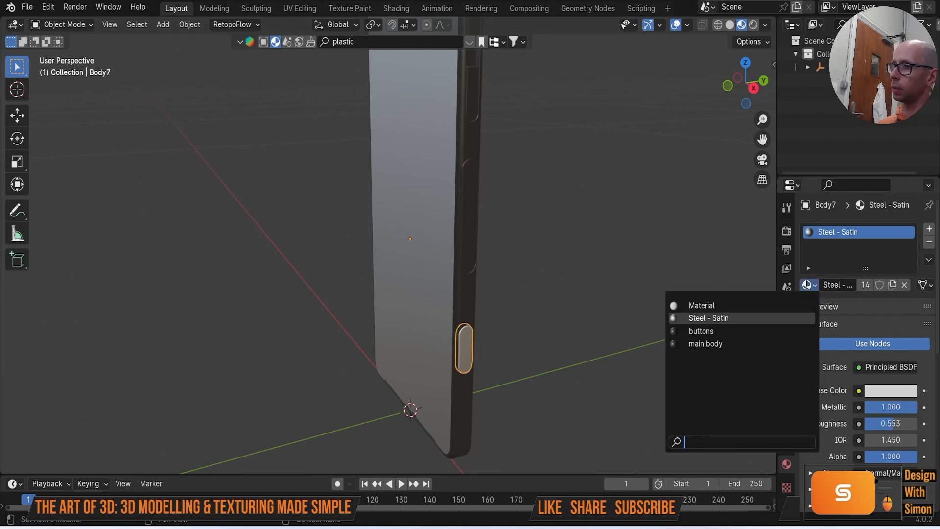
left_click(715, 329)
Step: Assign the buttons material to the notched elongated piece on the opposite side of the phone
scroll(620, 307, "down", 3)
middle_click_drag(593, 299, 708, 256)
middle_click_drag(394, 171, 430, 231, "shift")
scroll(430, 232, "up", 3)
left_click(377, 202)
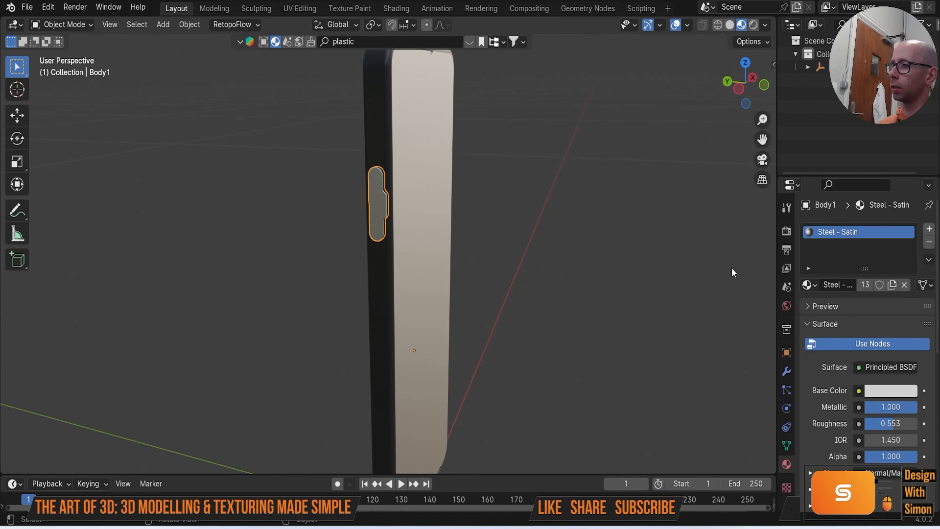
left_click(810, 285)
left_click(705, 331)
Step: Assign the buttons material to the oblong camera housing on the back of the phone
scroll(612, 301, "down", 5)
middle_click_drag(612, 301, 239, 206)
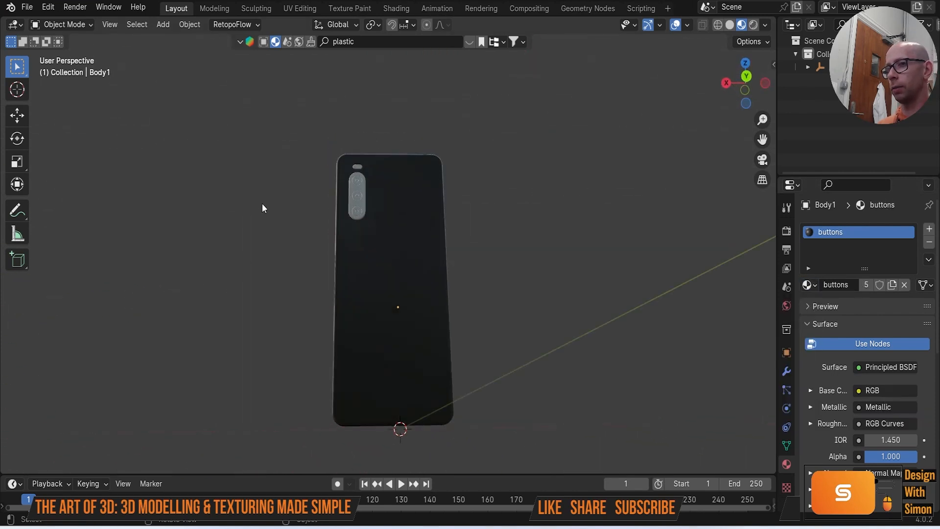
scroll(405, 242, "up", 5)
scroll(420, 269, "up", 2)
left_click(470, 248)
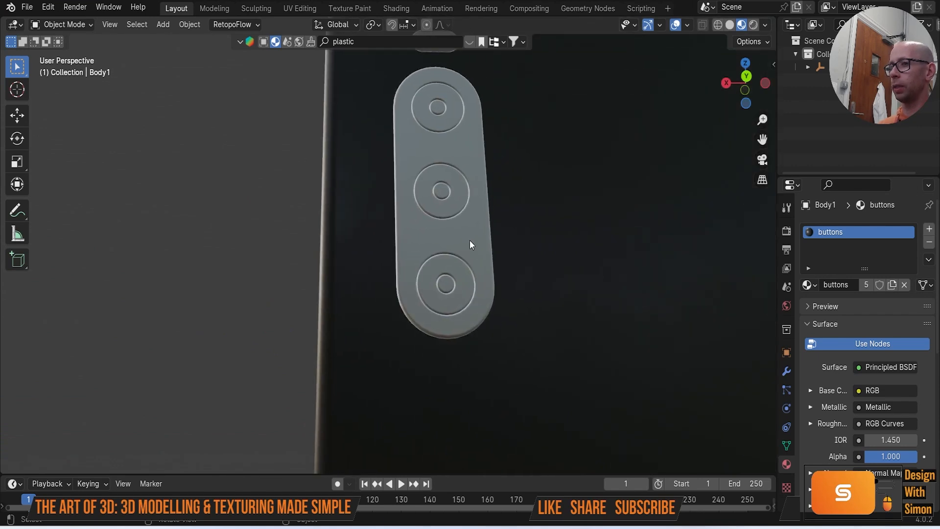
left_click(812, 284)
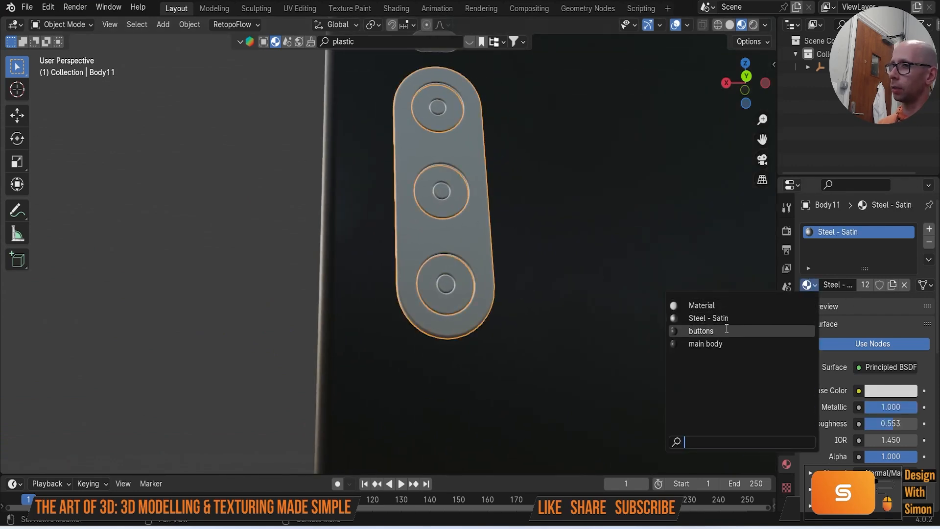
left_click(705, 332)
Step: Search the online material library for "bulb"
scroll(470, 318, "down", 3)
middle_click_drag(470, 321, 453, 120)
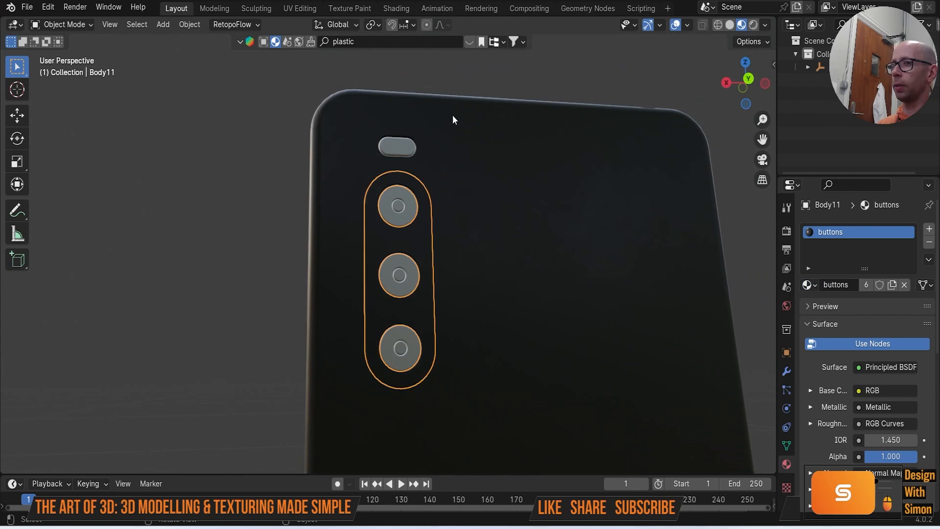
left_click(393, 46)
key("ctrl+BackSpace")
type("bulb")
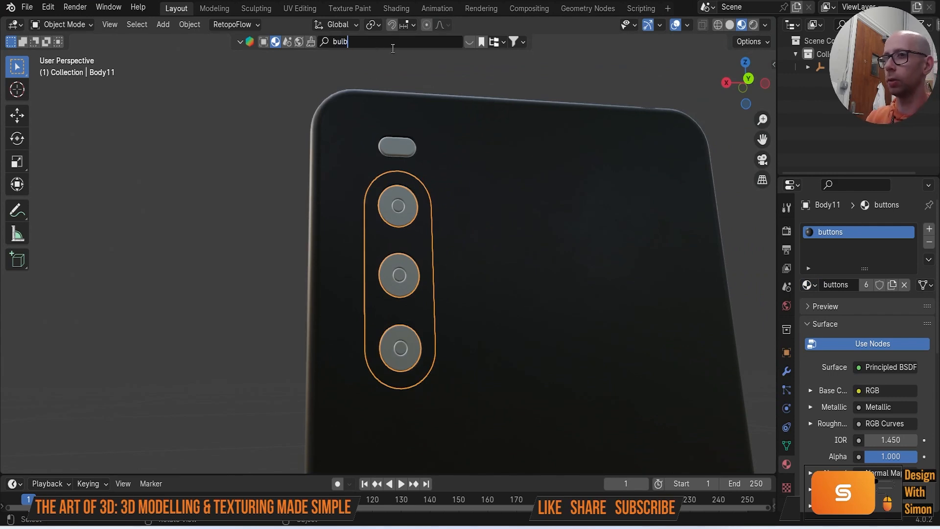
key("Return")
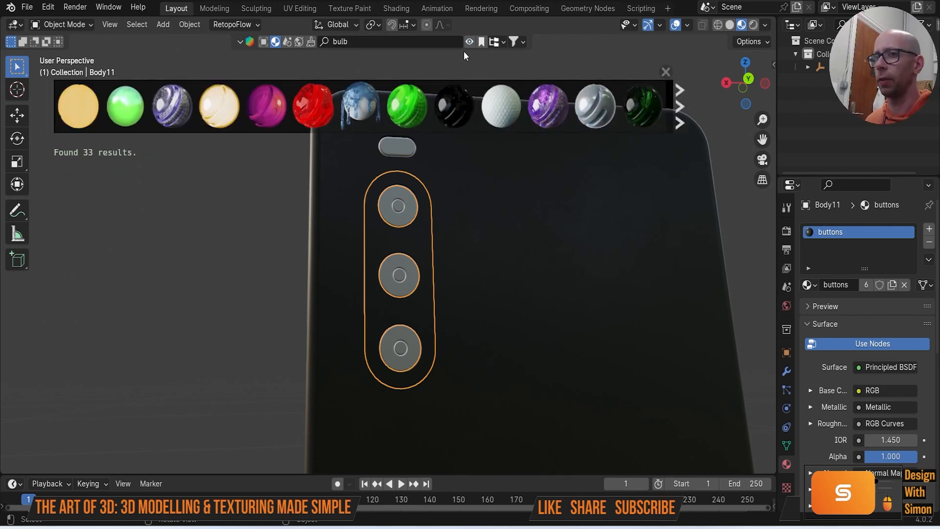
Step: Apply the Glitter Gel material to the small pill-shaped flash above the camera housing
middle_click_drag(567, 241, 569, 337, "shift")
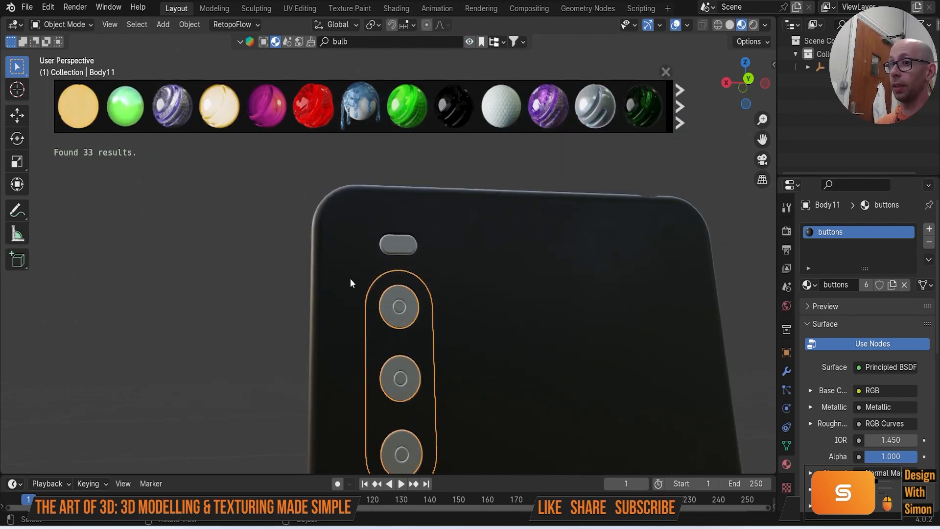
scroll(349, 275, "up", 1)
mouse_move(174, 100)
left_click_drag(175, 101, 416, 245)
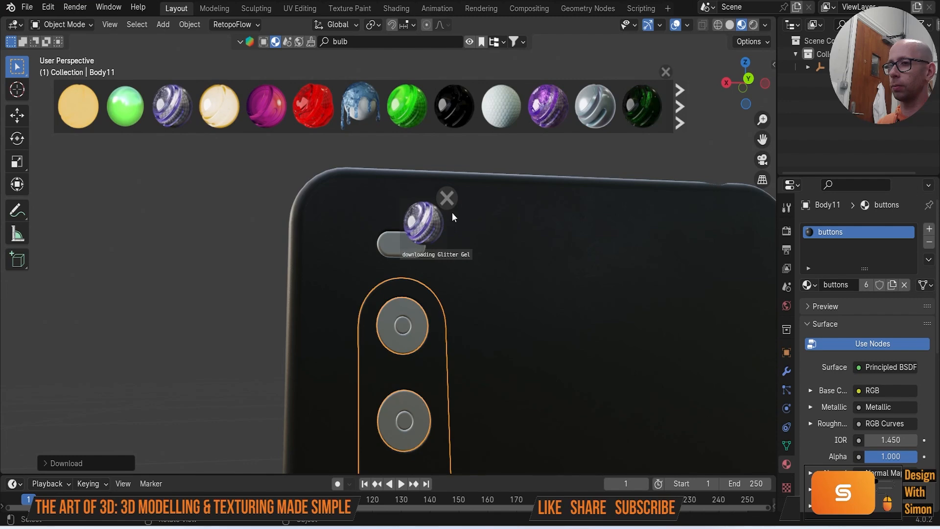
Step: Apply the Glitter Gel material to the uppermost camera lens ring and its inner circle
left_click_drag(179, 112, 211, 142)
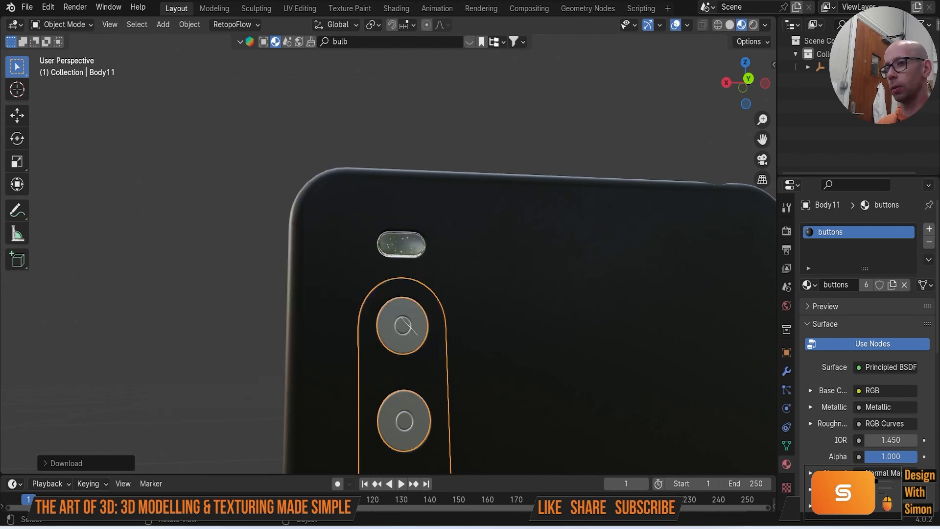
left_click_drag(404, 319, 418, 336)
mouse_move(179, 108)
left_click_drag(179, 108, 394, 339)
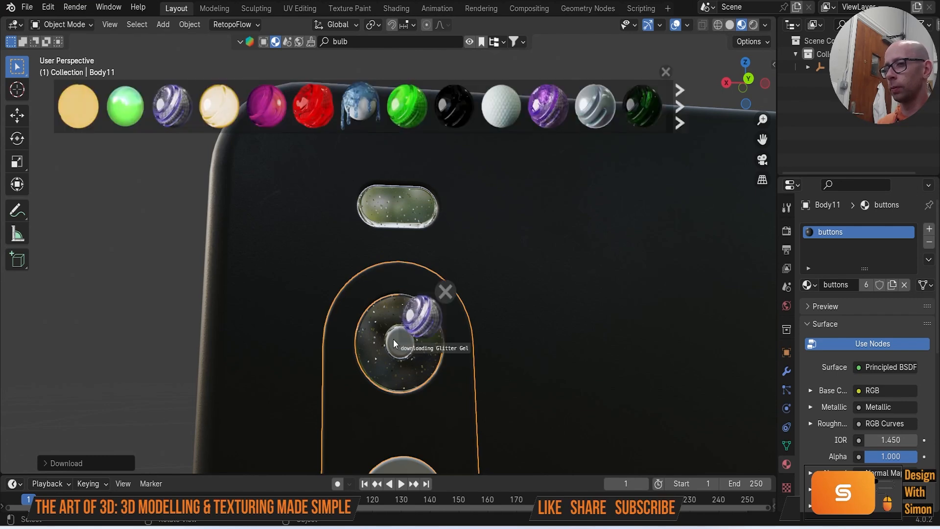
Step: Apply the Glitter Gel material to the middle camera lens and its inner circle
scroll(395, 339, "down", 2)
middle_click_drag(391, 337, 404, 201, "shift")
mouse_move(191, 108)
left_click_drag(191, 108, 418, 294)
left_click_drag(188, 108, 408, 311)
Step: Apply the Glitter Gel material to the lowest camera lens and its inner circle
middle_click_drag(500, 393, 475, 314, "shift")
mouse_move(185, 108)
left_click_drag(185, 107, 386, 314)
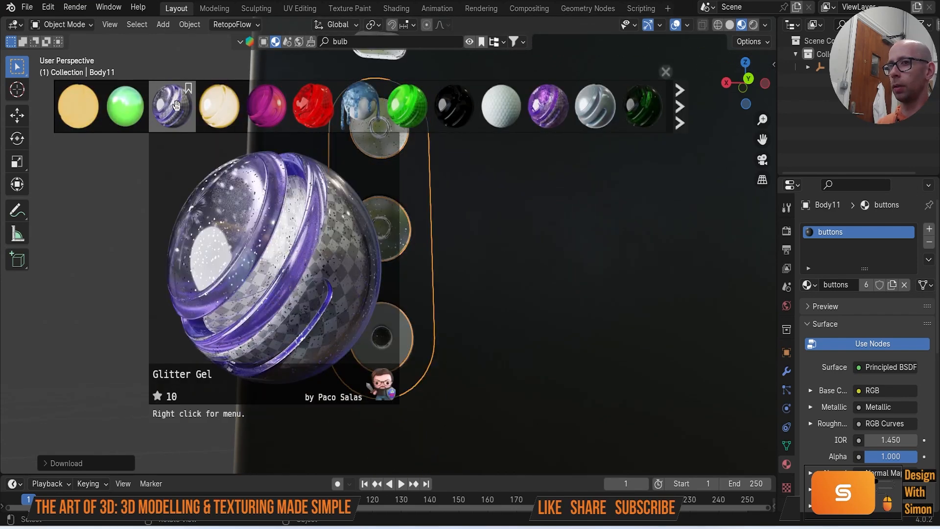
left_click_drag(171, 105, 354, 285)
left_click_drag(390, 318, 391, 318)
Step: Replace the Steel - Satin material on the phone's inner front display panel with a new material
scroll(355, 269, "down", 7)
middle_click_drag(354, 269, 370, 296)
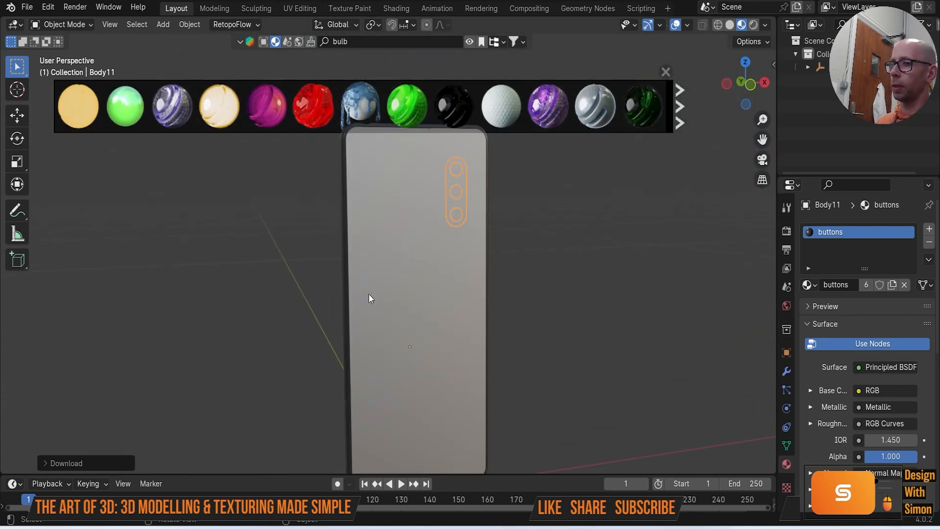
left_click(437, 299)
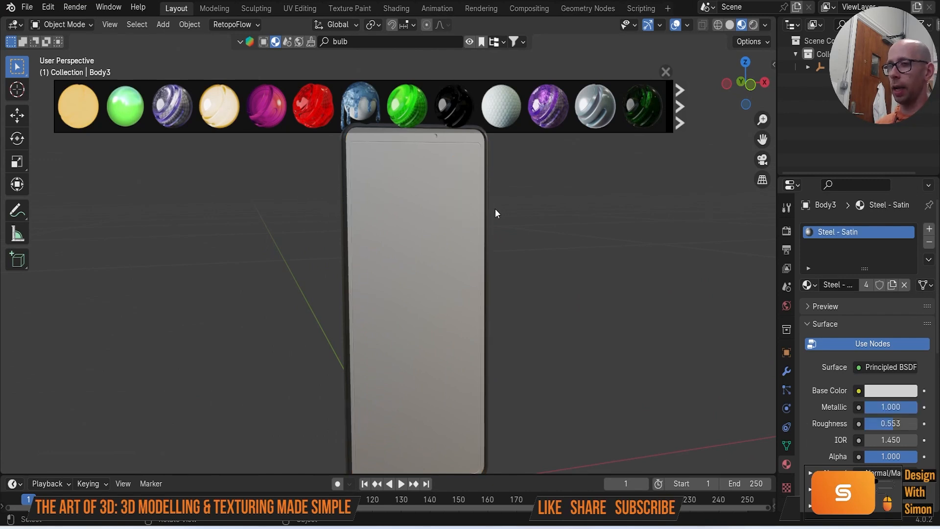
middle_click_drag(542, 251, 567, 312)
scroll(483, 254, "up", 2)
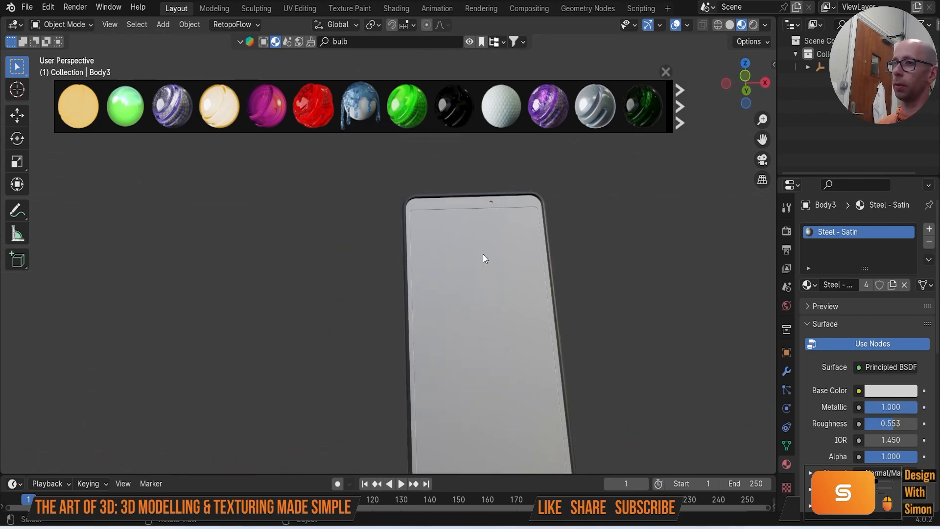
middle_click_drag(513, 288, 414, 274, "shift")
left_click(371, 224)
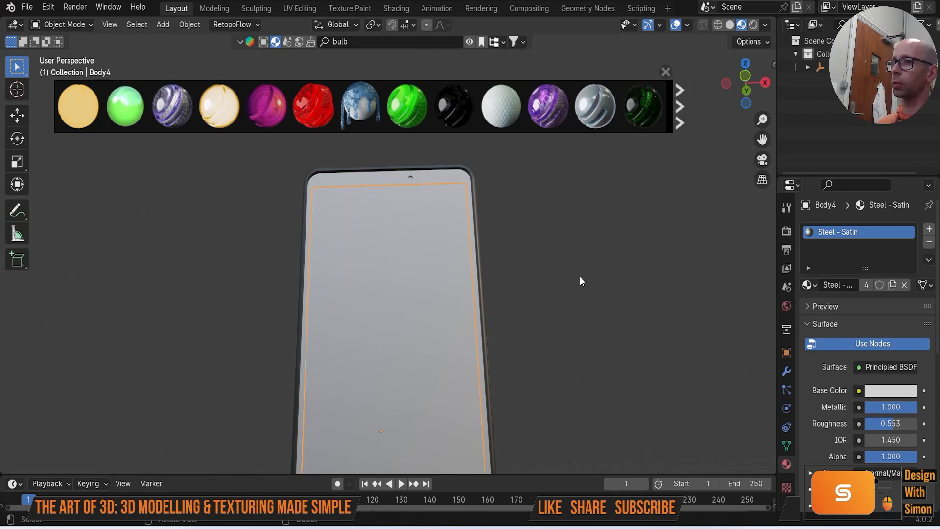
left_click(904, 287)
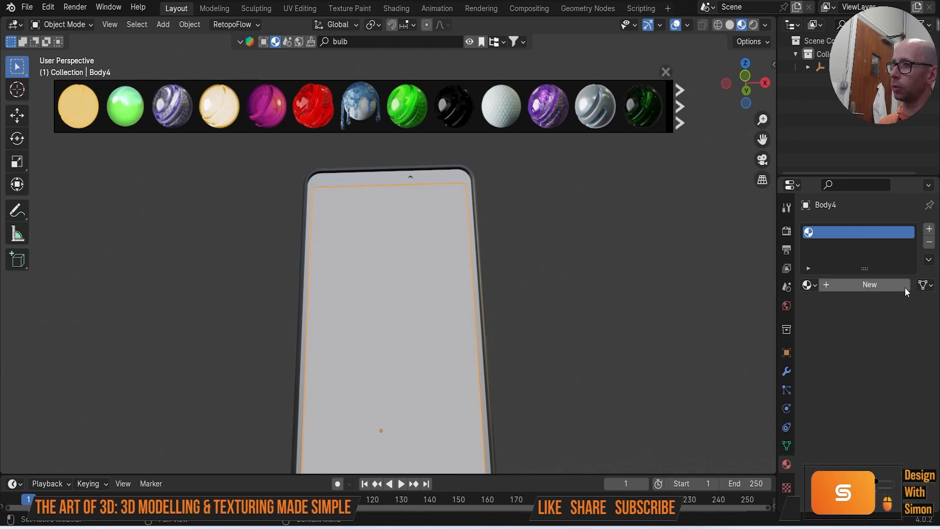
left_click(839, 288)
Step: Connect an Image Texture to the display material's base colour and load YHMPbZE.jpeg from the reference images folder on the Desktop
left_click(858, 391)
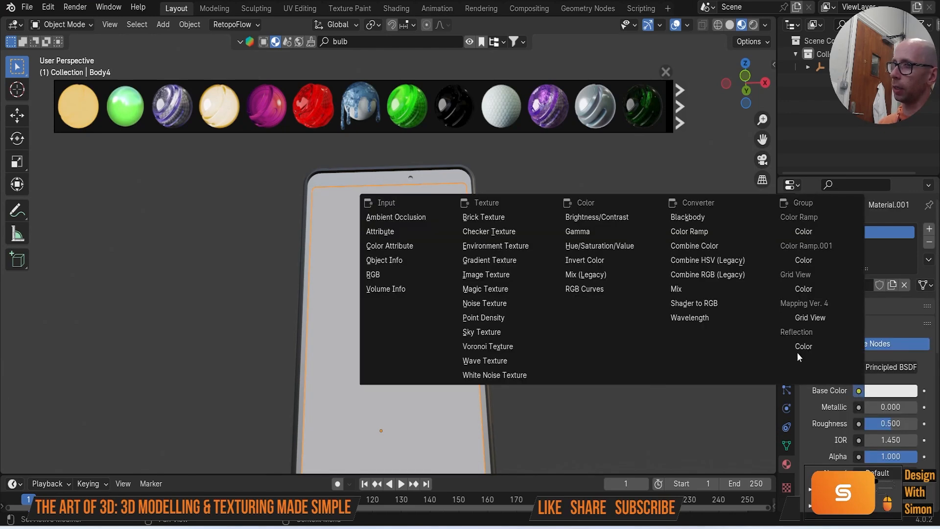
left_click(494, 278)
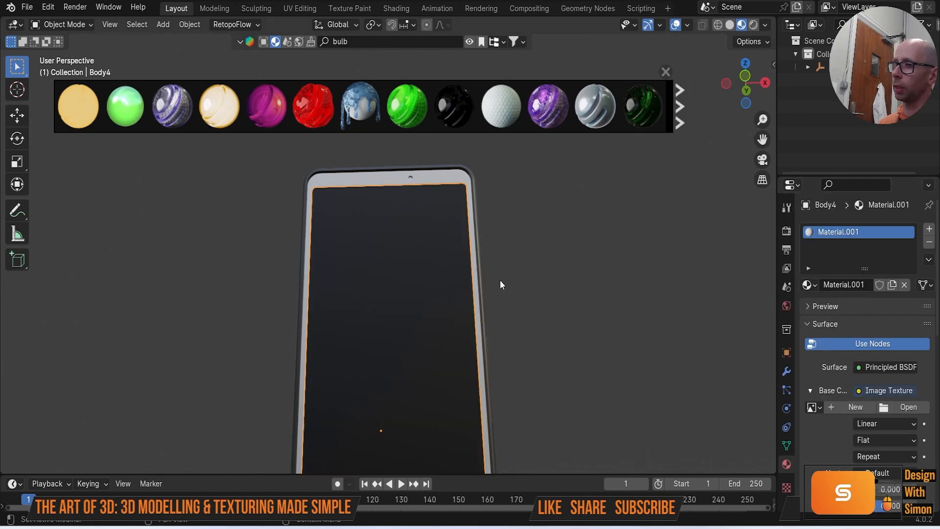
left_click(899, 408)
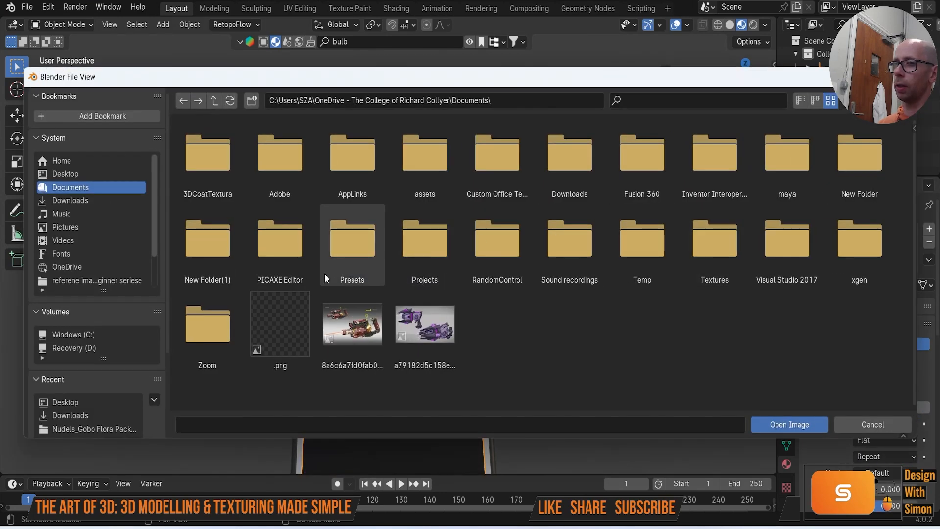
left_click(99, 175)
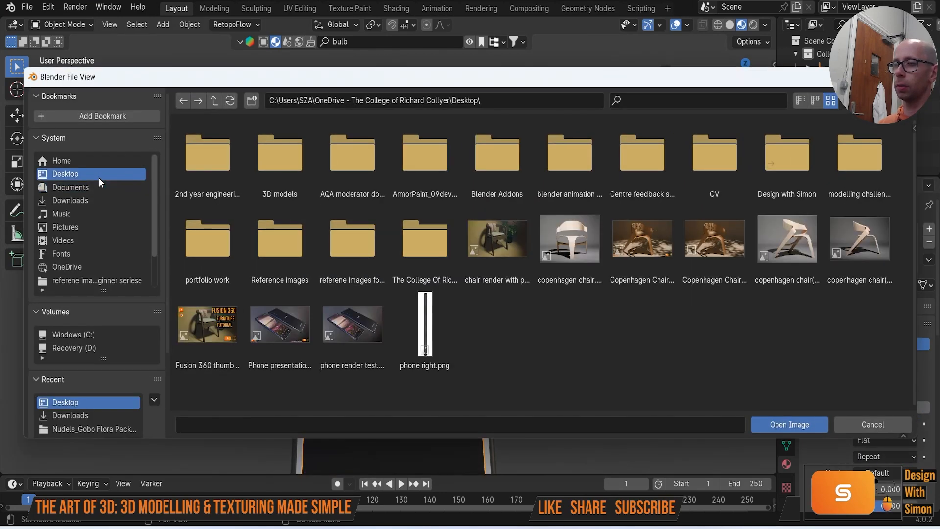
double_click(354, 260)
scroll(421, 236, "down", 4)
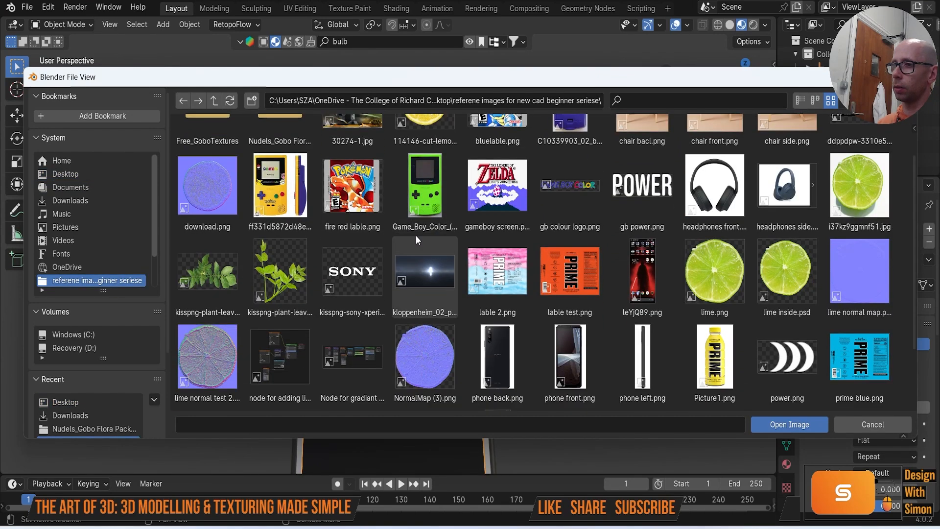
scroll(415, 235, "down", 1)
double_click(475, 356)
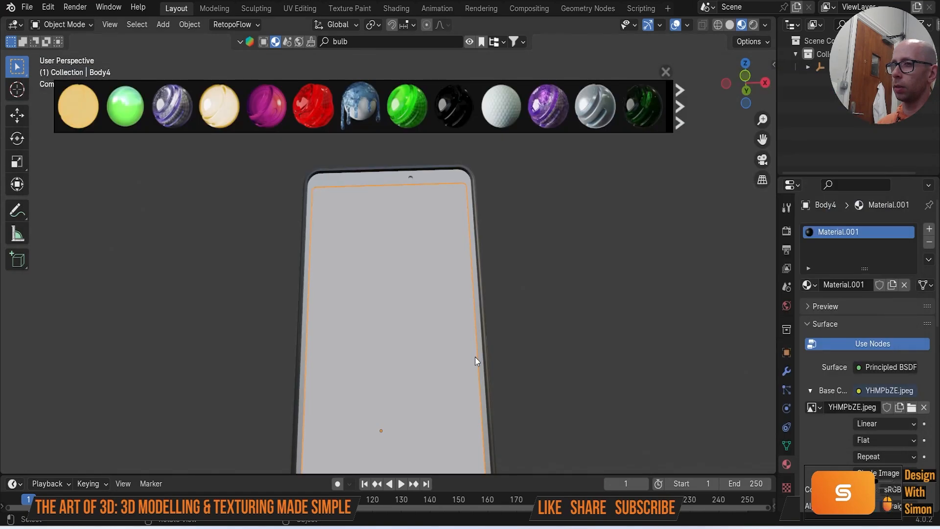
Step: Unwrap the display panel's mesh in Edit Mode with Cube Projection
scroll(395, 259, "down", 2)
middle_click_drag(395, 289, 415, 356)
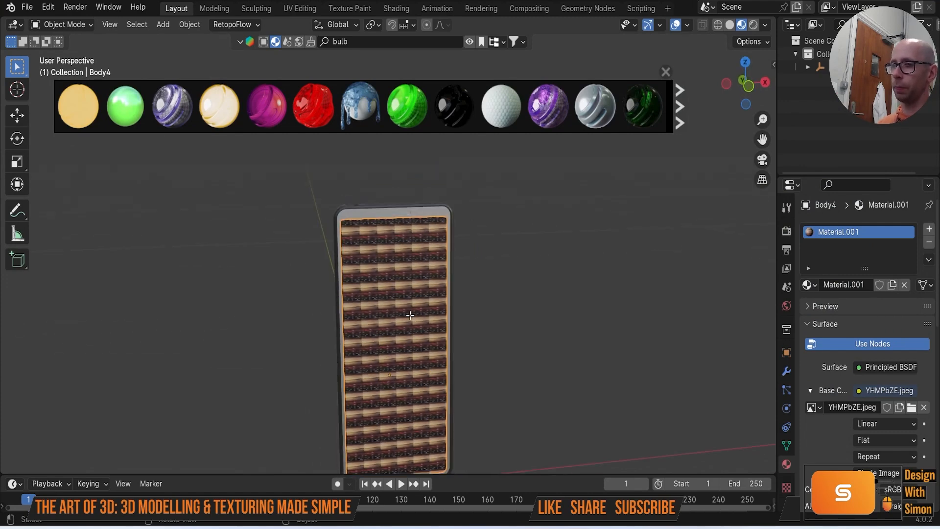
key("Tab")
key("q")
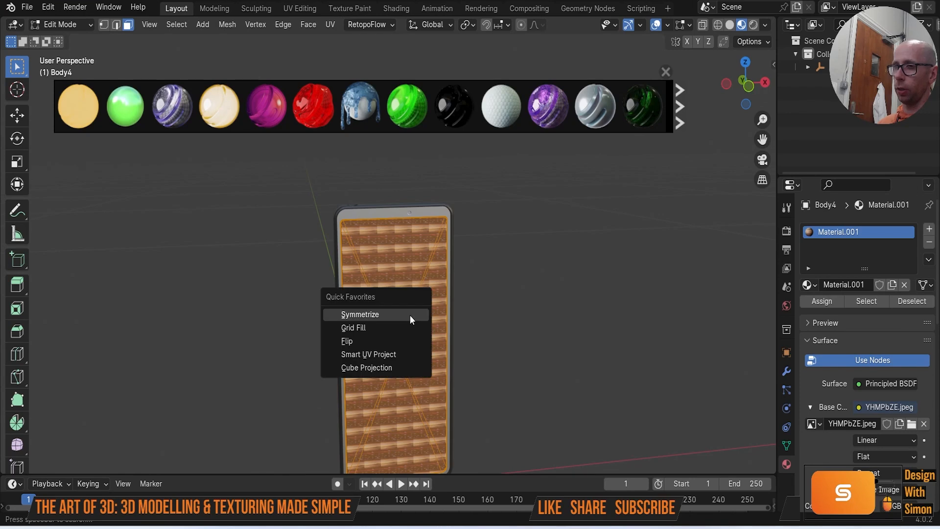
left_click(391, 363)
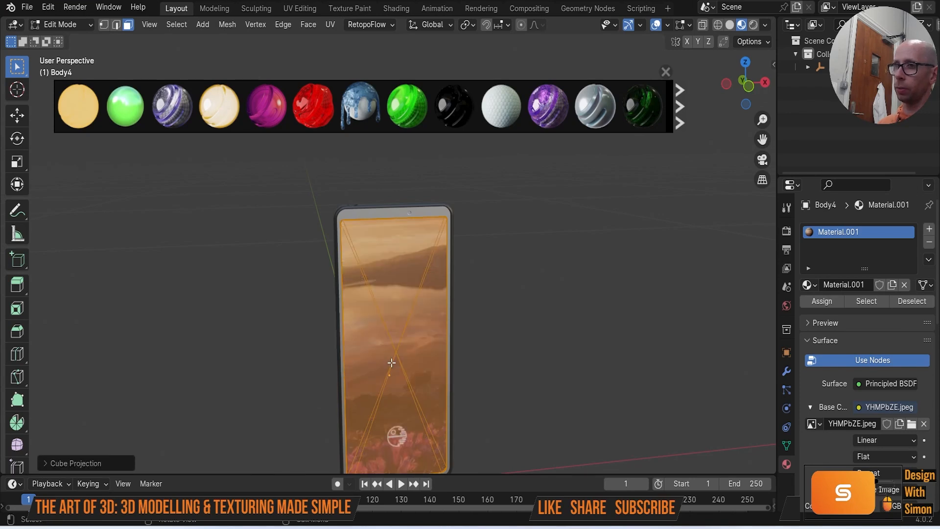
Step: In the UV Editing workspace, scale all of the display's UVs by about 2.34 to cover the whole phone screenshot image
left_click(299, 9)
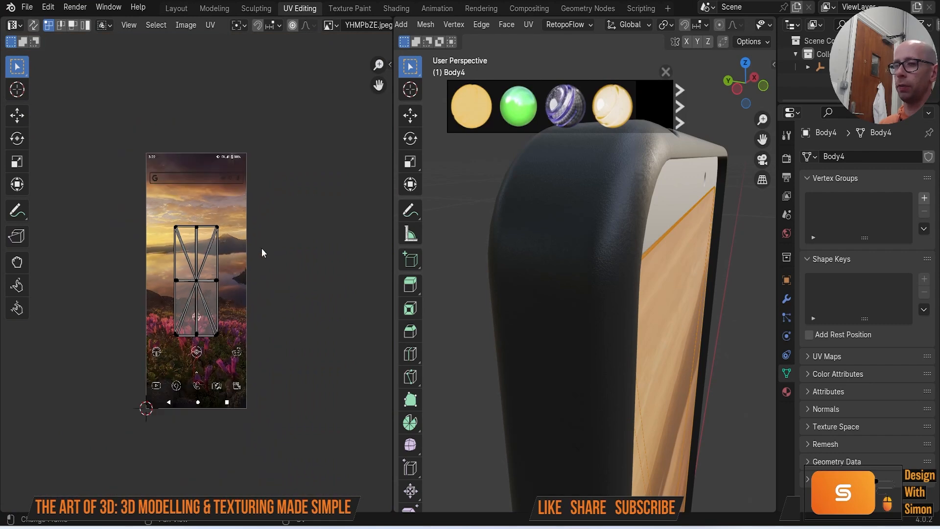
key("a")
key("s")
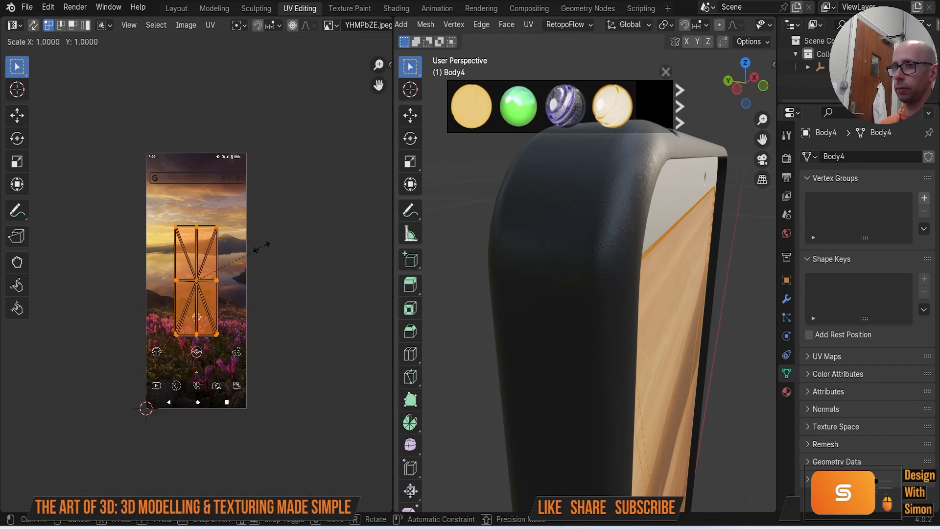
left_click(261, 246)
middle_click_drag(596, 309, 541, 314)
scroll(652, 350, "down", 8)
middle_click_drag(652, 351, 646, 332)
scroll(646, 331, "up", 2)
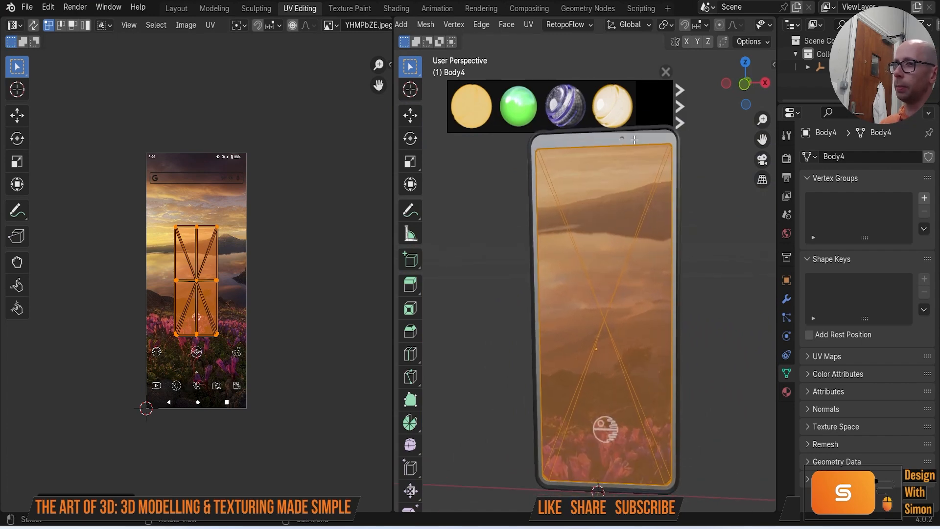
left_click(294, 309)
key("a")
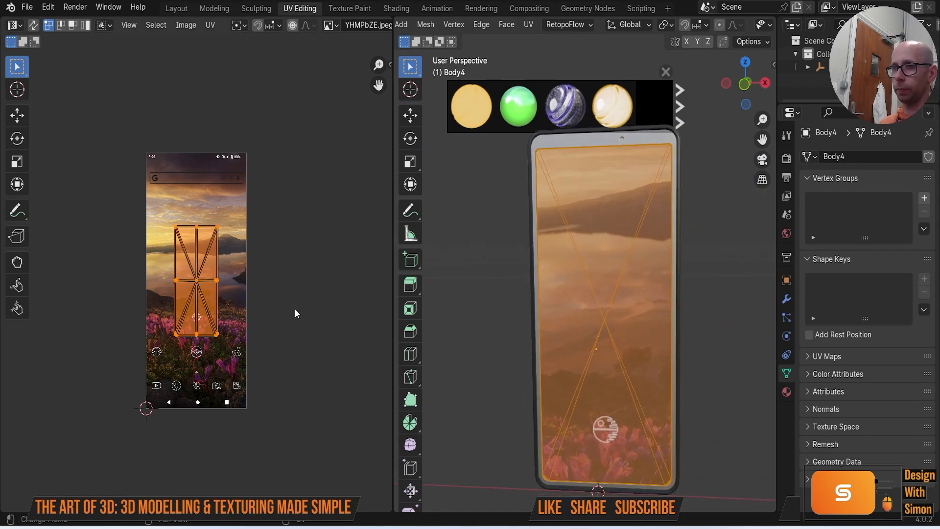
key("s")
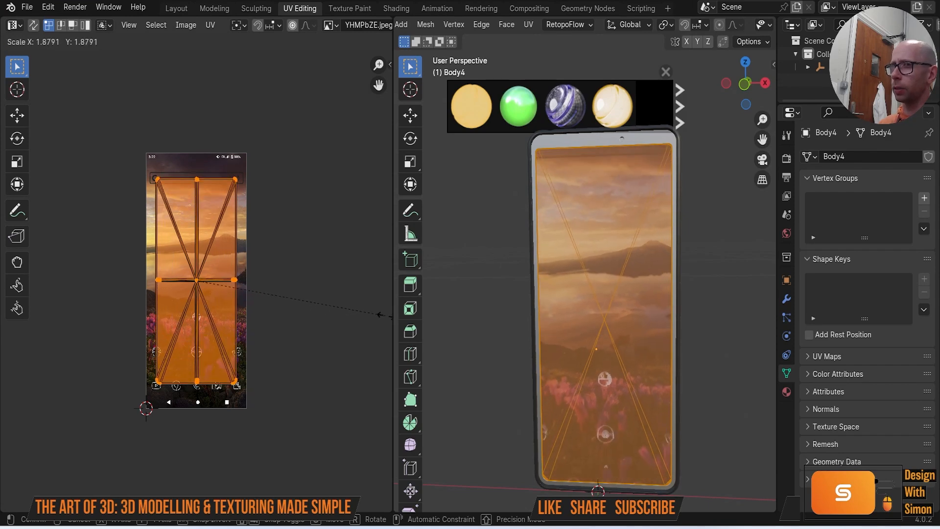
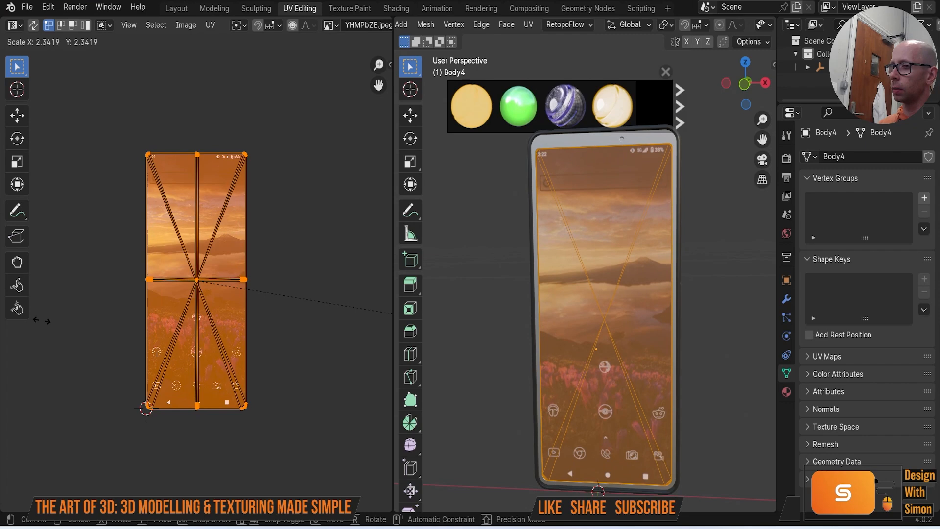
left_click(42, 321)
key("Tab")
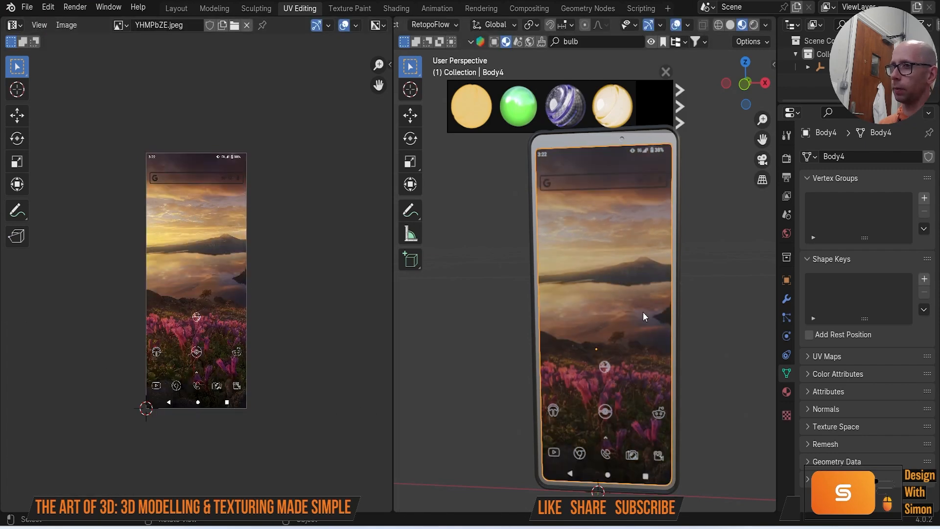
middle_click_drag(658, 323, 665, 345)
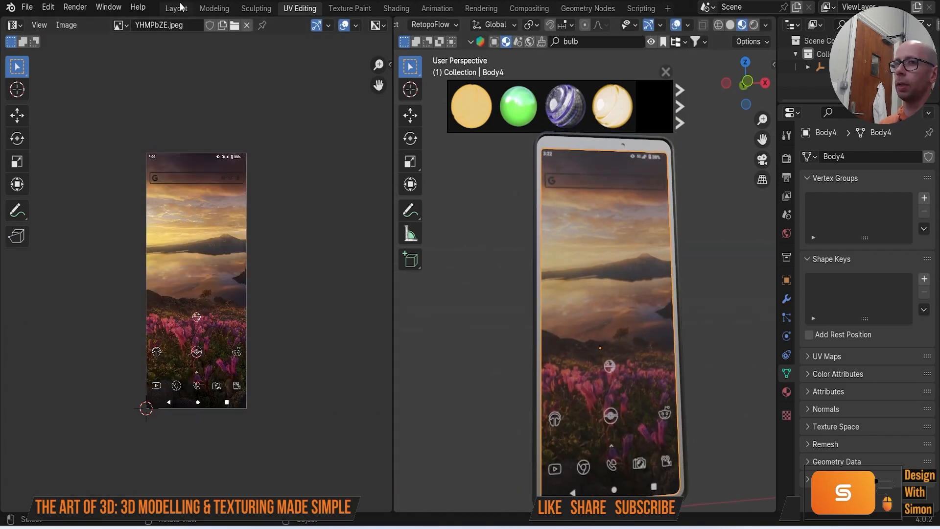
Step: Back in the Layout workspace, connect an Image Texture using YHMPbZE.jpeg to the display material's emission colour
left_click(176, 9)
scroll(852, 423, "down", 10)
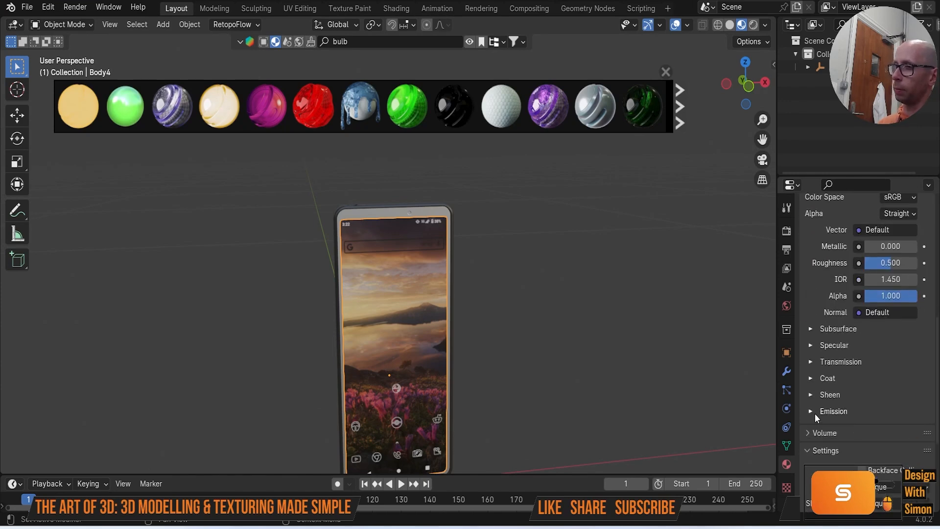
left_click(814, 413)
left_click(858, 428)
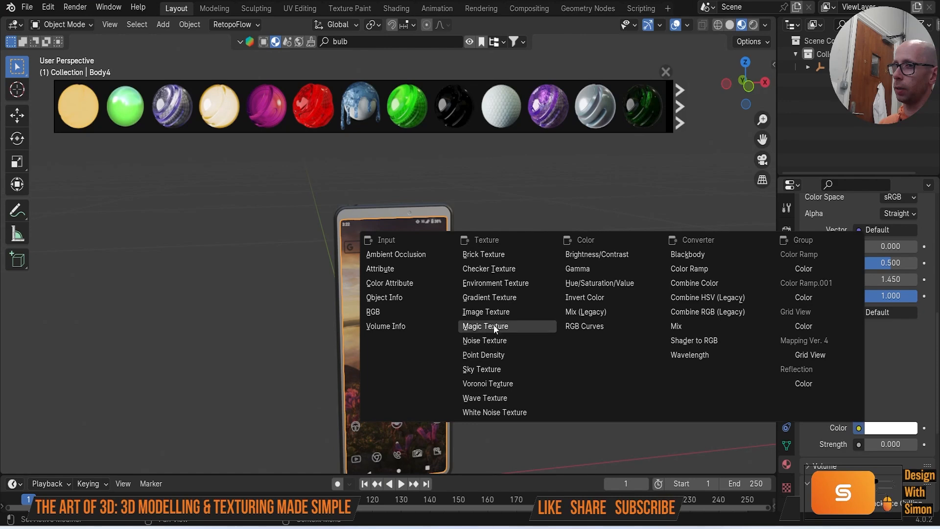
left_click(492, 310)
left_click(812, 444)
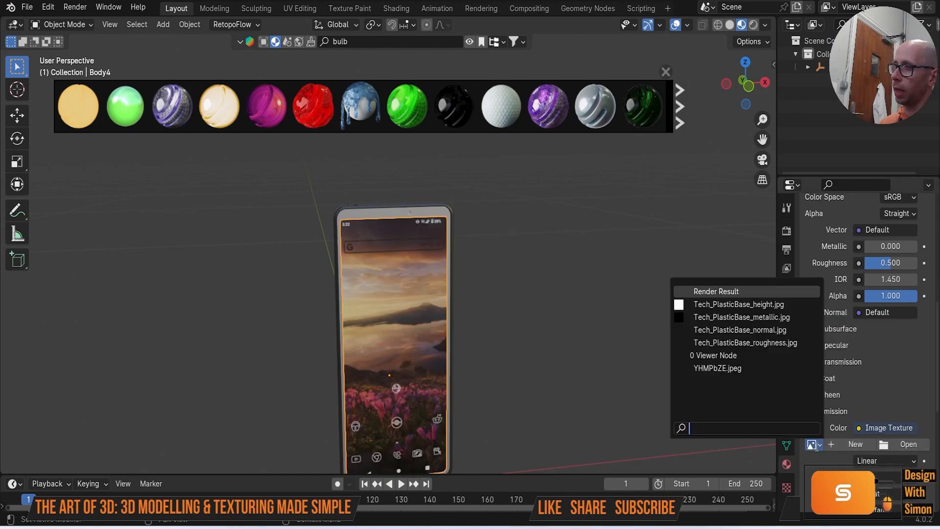
left_click(724, 369)
Step: Set the display material's emission strength to 1
scroll(862, 343, "down", 5)
left_click(891, 445)
type("1")
key("Return")
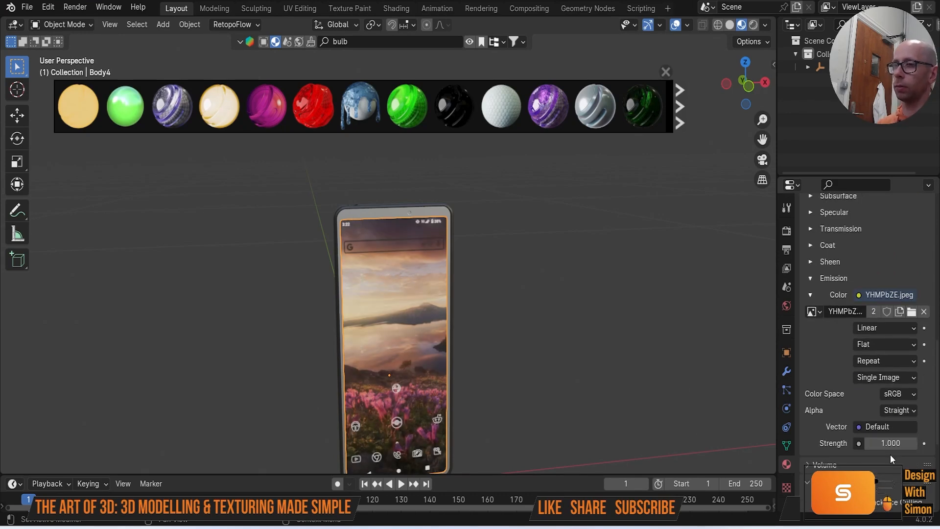
Step: Search the online material library for "plastic glossy" and apply the bright yellow glossy material to the front bezel around the display
middle_click_drag(598, 304, 564, 296)
scroll(465, 240, "up", 2)
scroll(465, 239, "up", 2)
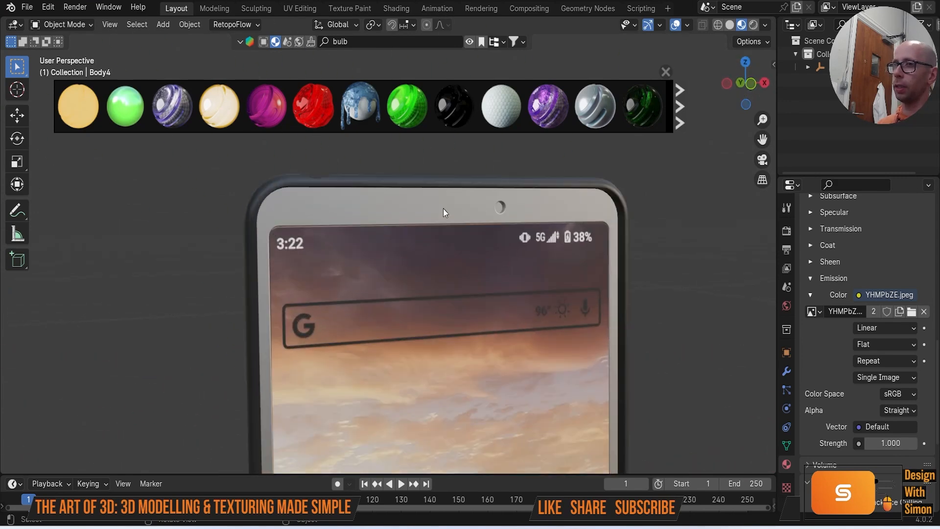
left_click(371, 42)
type("plastic glossy")
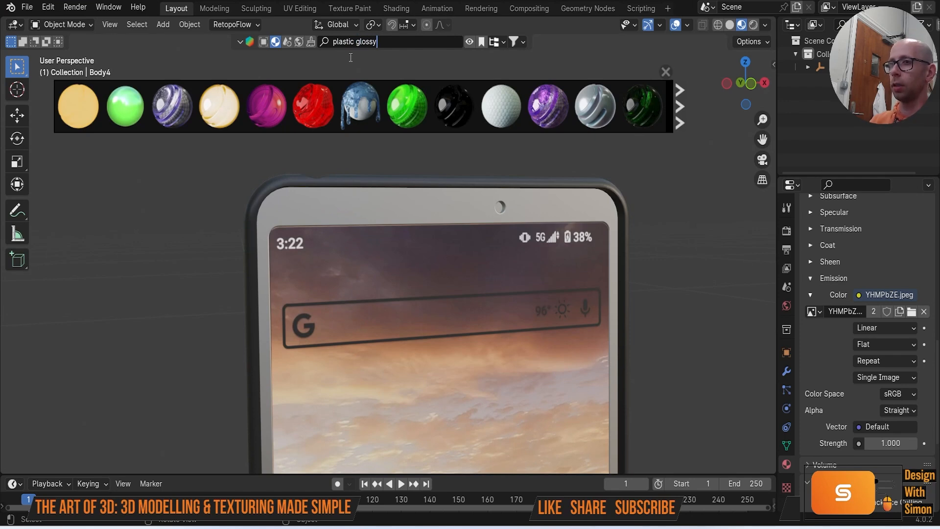
key("Return")
mouse_move(394, 94)
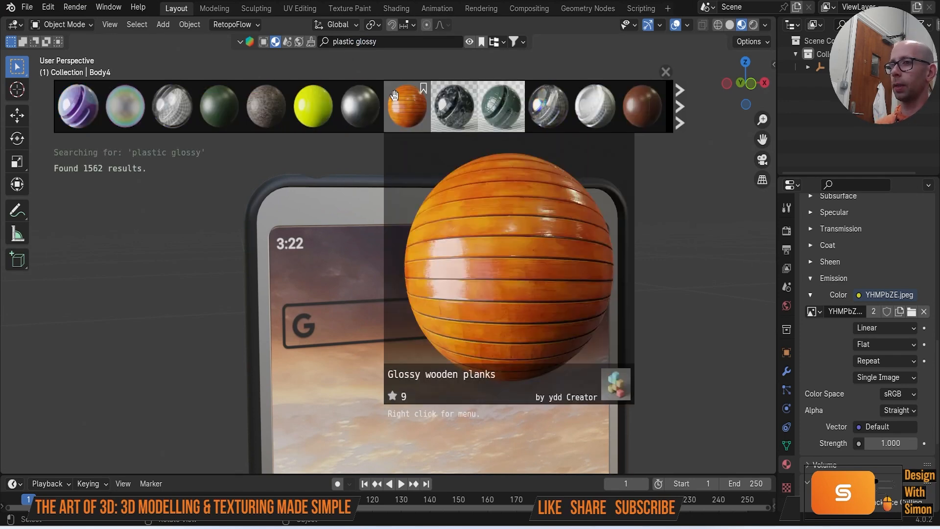
left_click_drag(313, 106, 391, 199)
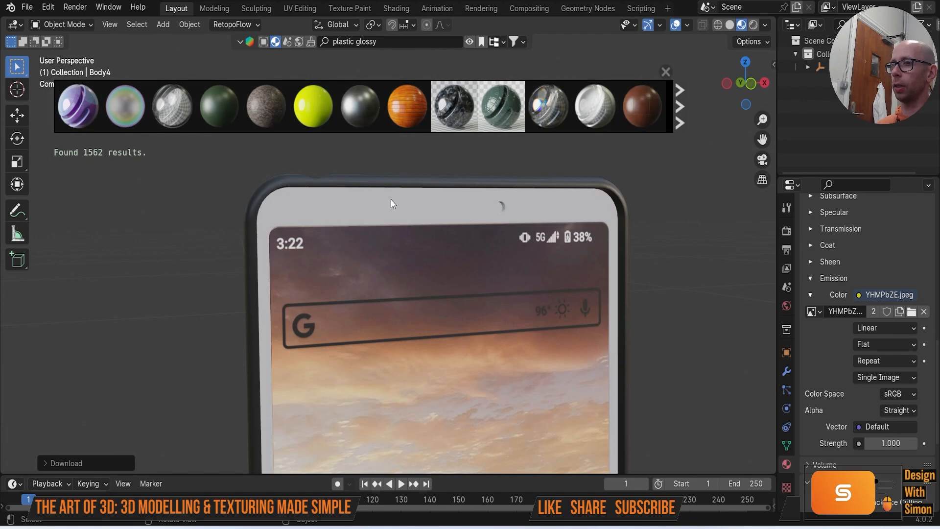
Step: In the Shading workspace, close the 3D viewport area above the node editor and the file browser area beside it
left_click(396, 8)
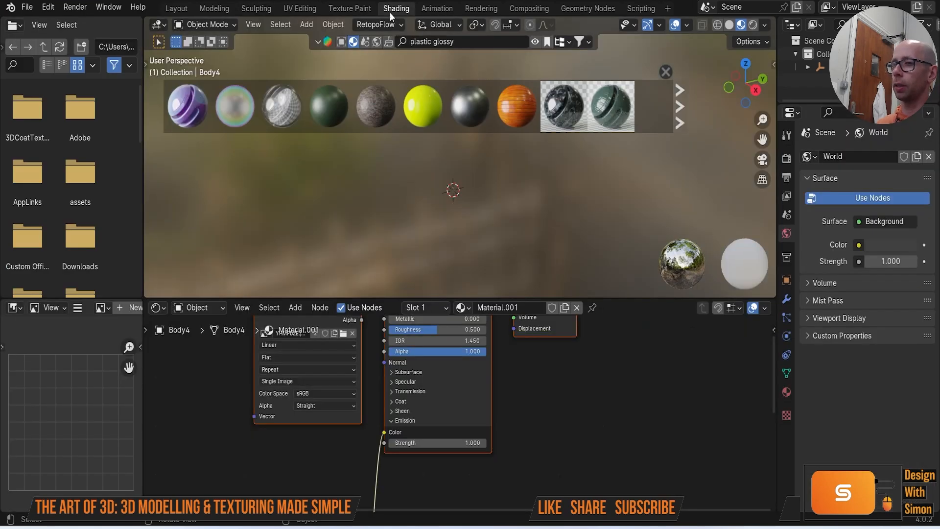
left_click(250, 25)
mouse_move(325, 319)
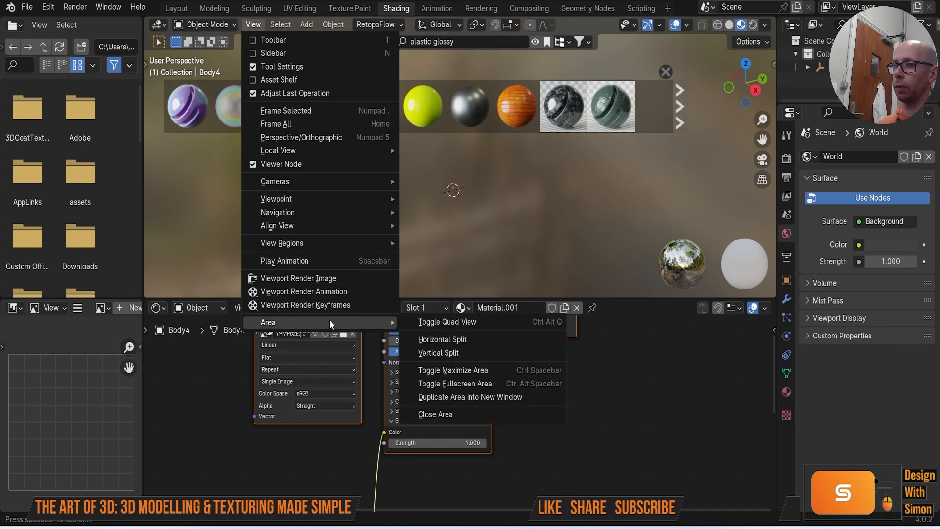
left_click(483, 414)
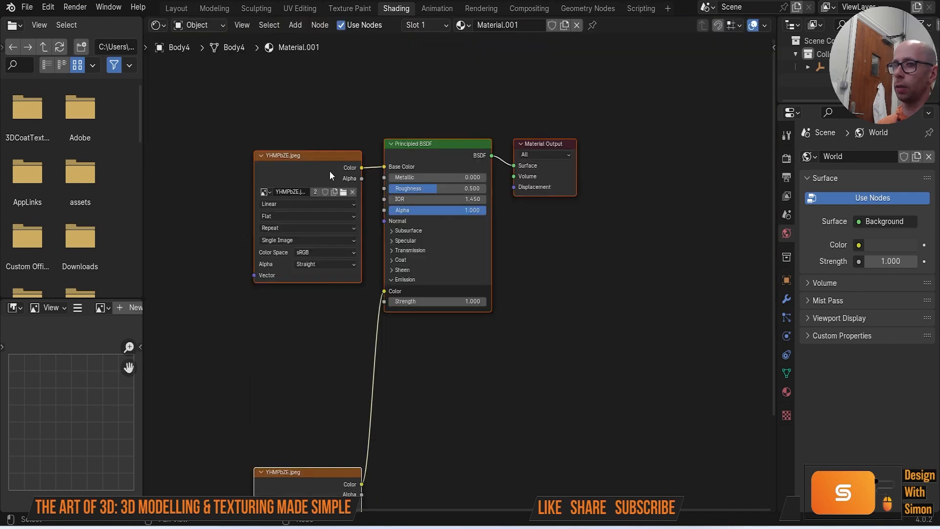
left_click(39, 25)
mouse_move(64, 117)
left_click(173, 189)
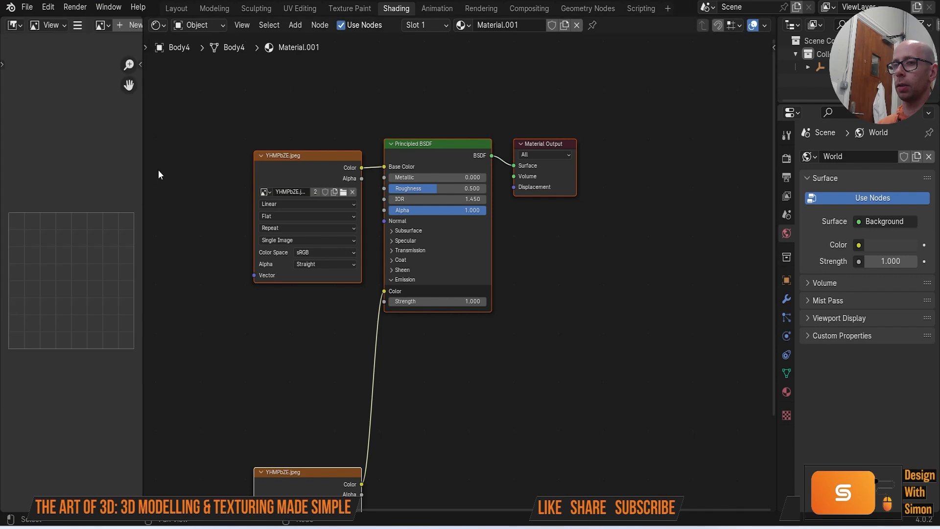
Step: Widen the image editor area and turn it into a 3D Viewport
left_click_drag(142, 186, 480, 204)
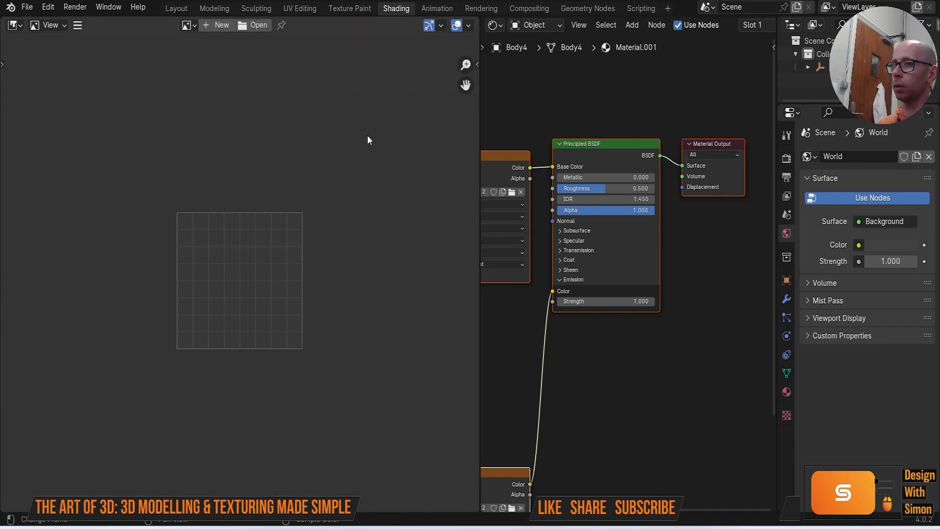
left_click(49, 26)
left_click(15, 25)
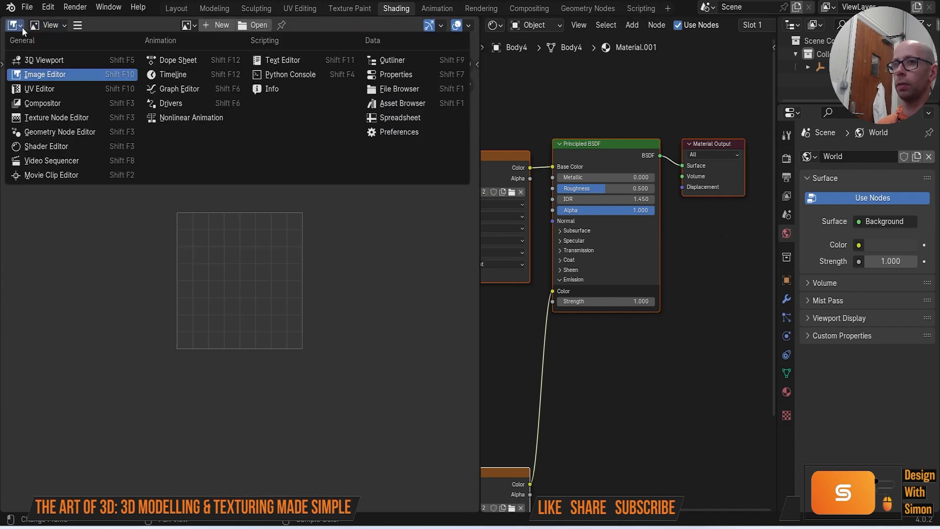
left_click(37, 59)
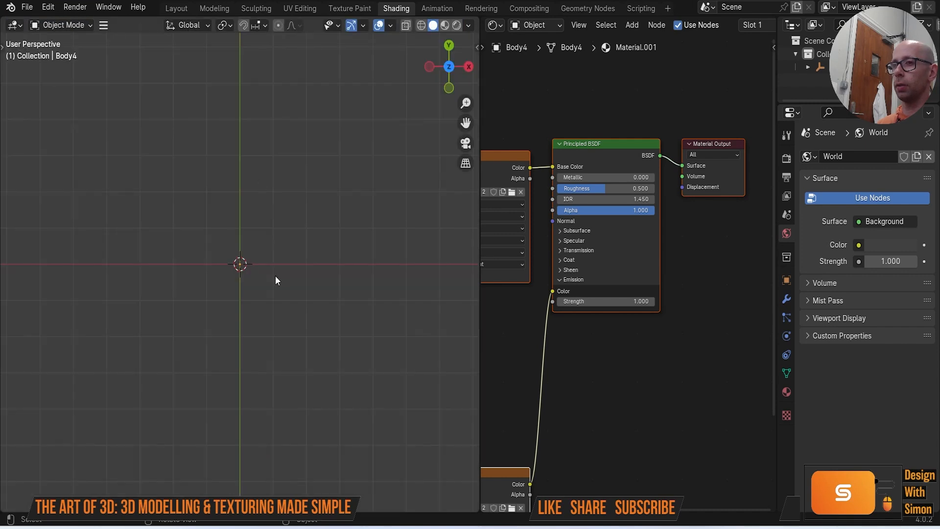
Step: Show the phone in Material Preview shading in the new viewport, and narrow that area to give the node editor more room
middle_click_drag(281, 295, 240, 186)
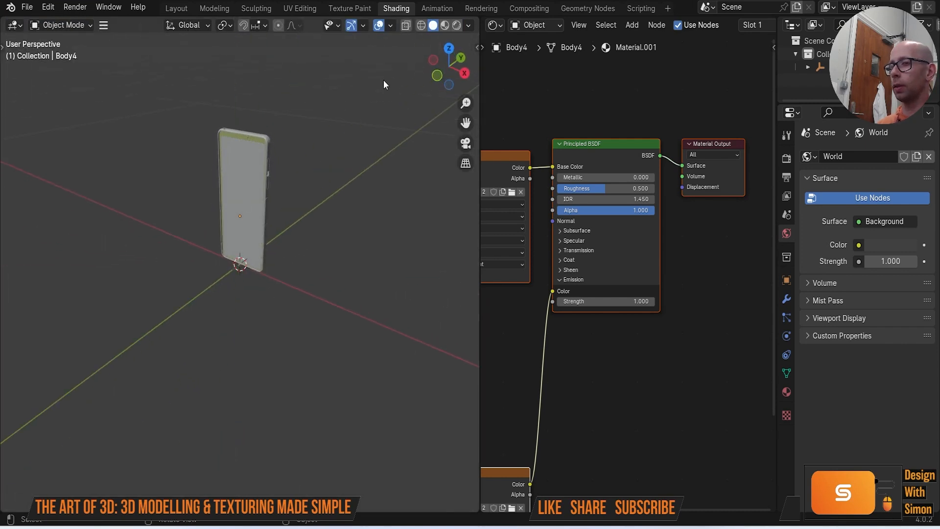
left_click(443, 27)
scroll(281, 141, "up", 3)
middle_click_drag(288, 152, 266, 248, "shift")
scroll(546, 210, "down", 2)
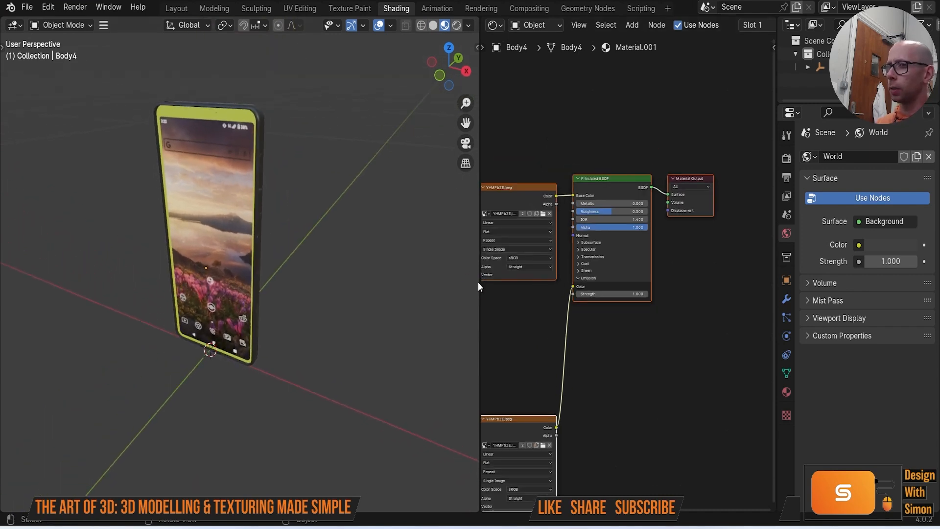
left_click_drag(480, 304, 256, 304)
scroll(462, 339, "down", 1)
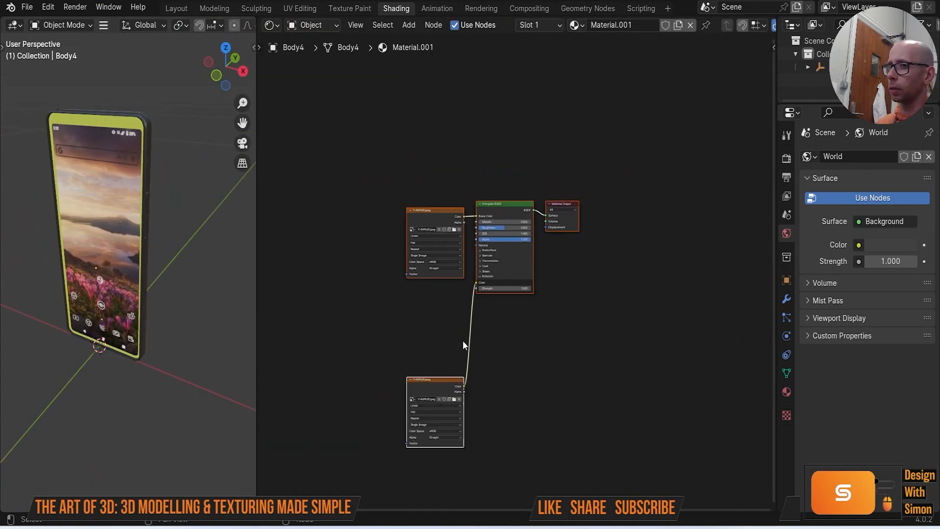
scroll(498, 240, "up", 1)
scroll(503, 293, "up", 1)
middle_click_drag(505, 305, 507, 293)
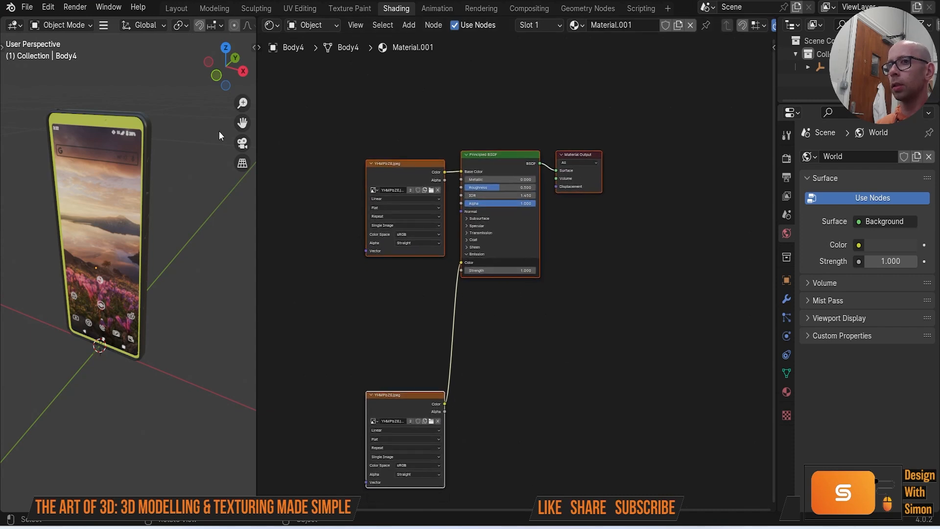
Step: Set the front bezel's Plastic Glossy Bumpy base colour to black by lowering its value to 0
left_click(130, 124)
scroll(402, 315, "down", 4)
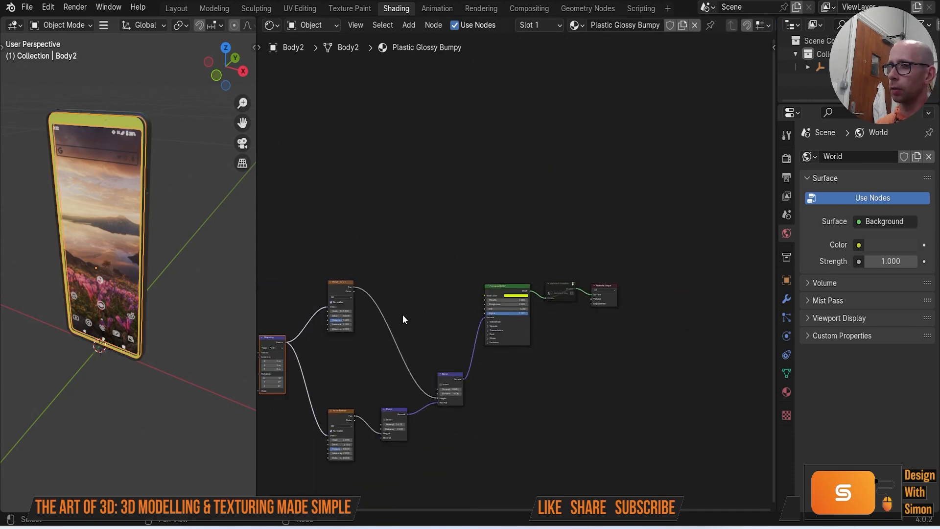
middle_click_drag(422, 319, 484, 277)
scroll(513, 308, "up", 5)
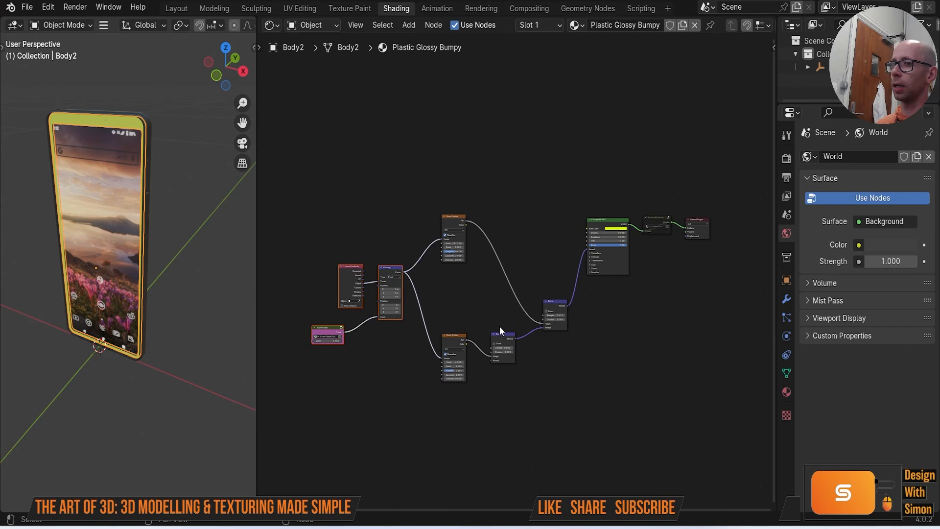
middle_click_drag(499, 326, 536, 334)
scroll(630, 274, "up", 4)
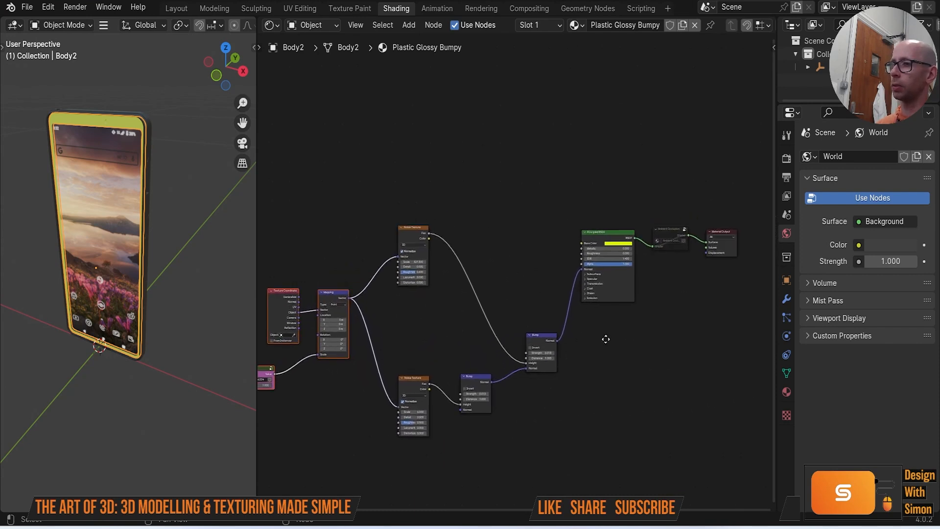
scroll(571, 289, "up", 3)
left_click(627, 291)
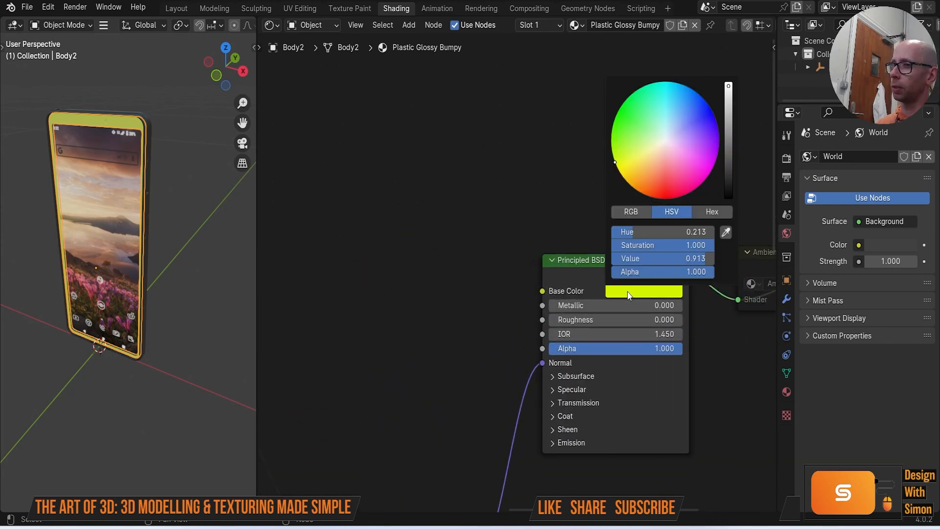
left_click_drag(728, 139, 728, 198)
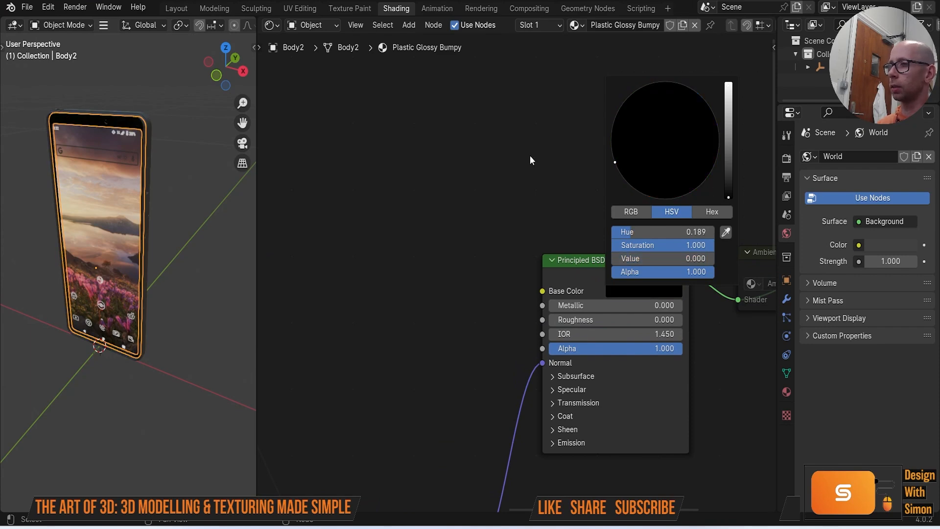
Step: Back in the Layout workspace, unhide the glass cover over the phone's front
left_click(176, 9)
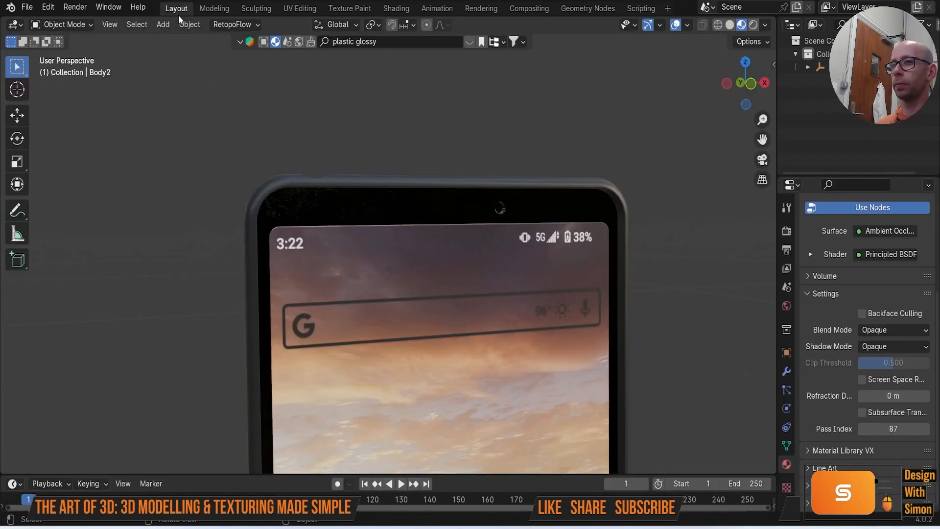
scroll(252, 176, "down", 3)
middle_click_drag(430, 267, 559, 240)
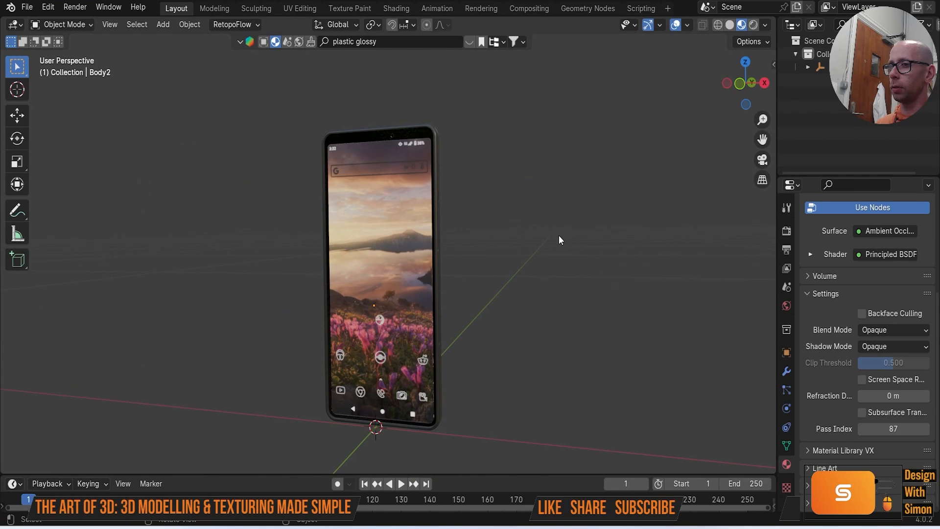
key("alt+h")
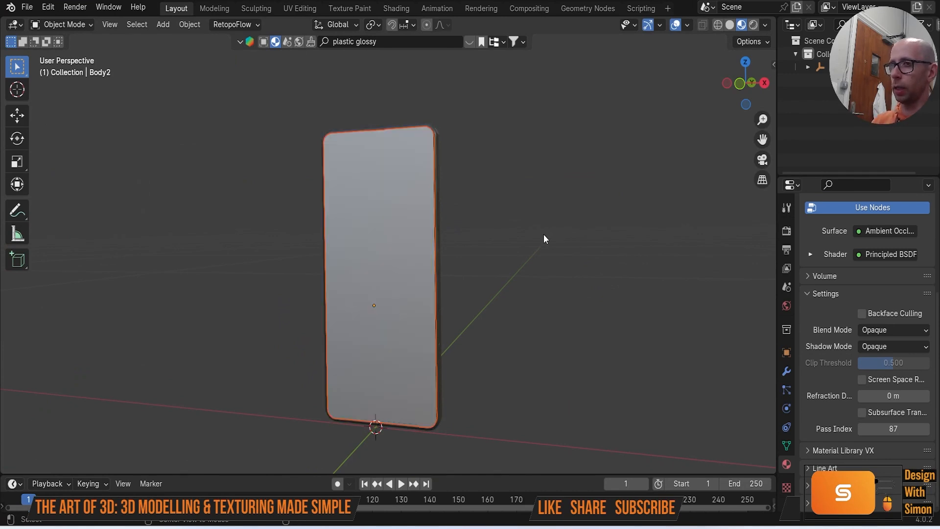
Step: Search the online material library for "transparent", apply the clear material with the checkered thumbnail to the front cover, and collapse the asset bar
left_click(390, 44)
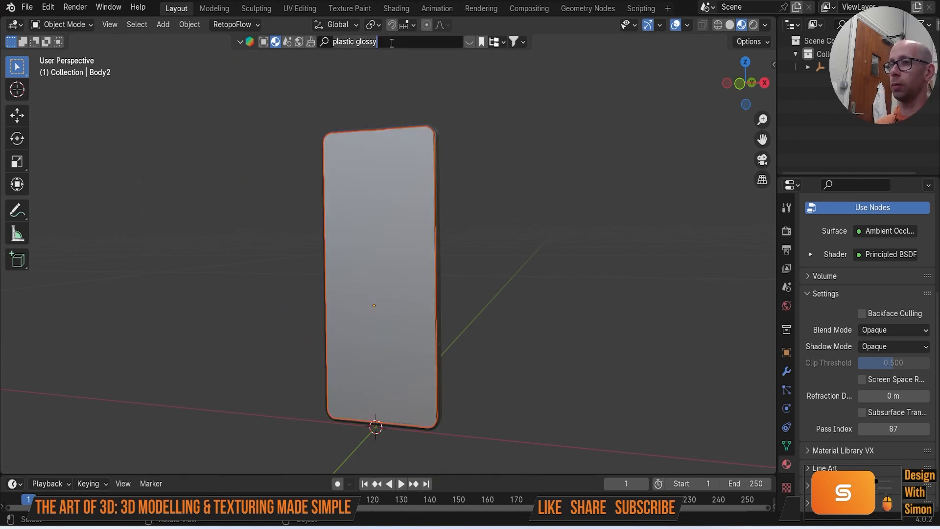
key("ctrl+a")
type("tr")
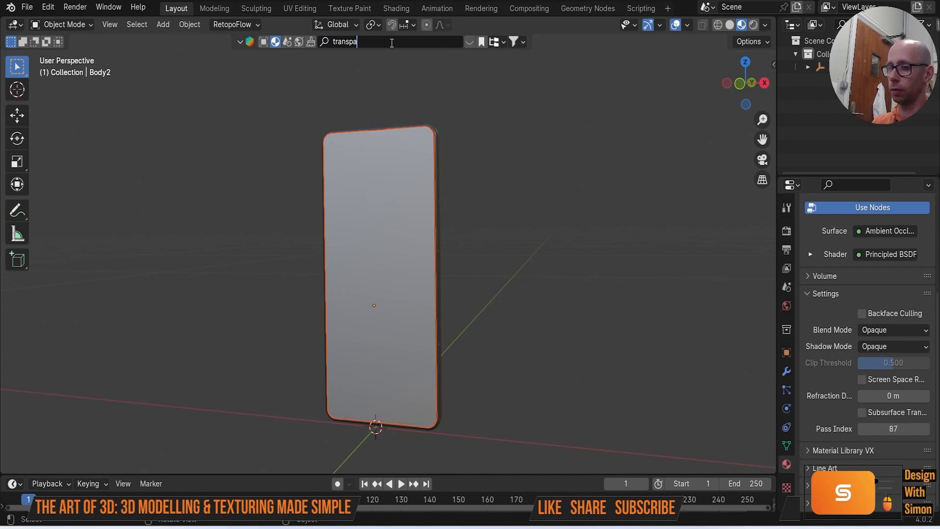
key("Return")
left_click_drag(124, 108, 378, 244)
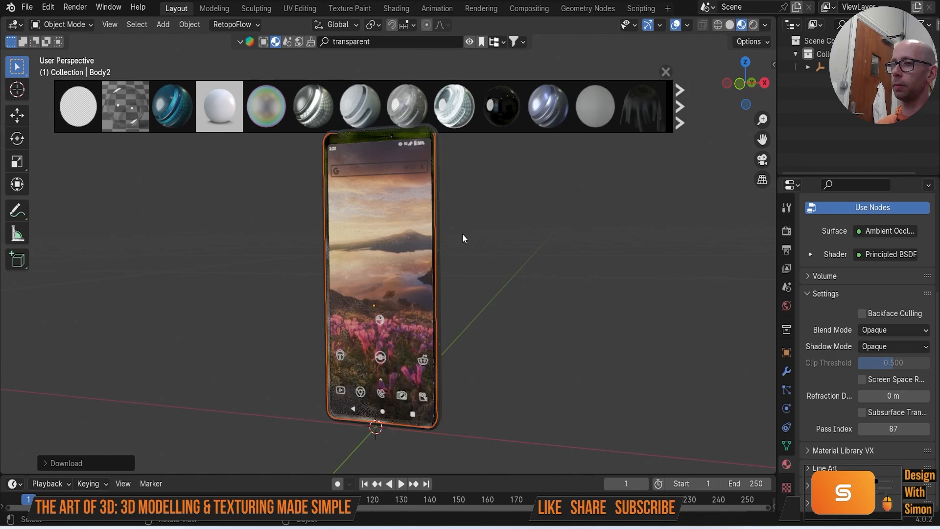
mouse_move(512, 230)
middle_mouse_down()
mouse_move(529, 287)
mouse_move(568, 311)
middle_mouse_up()
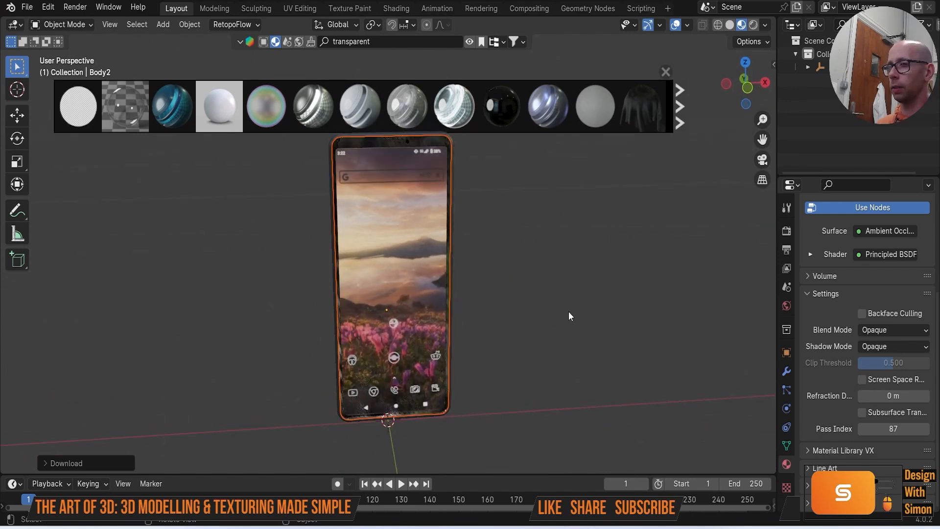
left_click(240, 42)
Step: Add the kisspng Sony logo image from the desktop's reference images folder as a decal for the phone's back panel
middle_click_drag(375, 223, 576, 311)
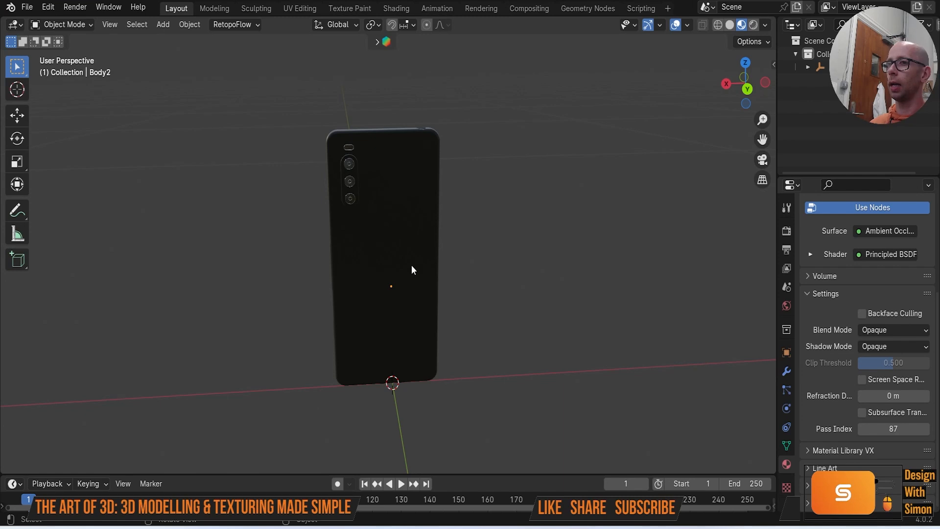
middle_click_drag(411, 265, 409, 250)
left_click(393, 247)
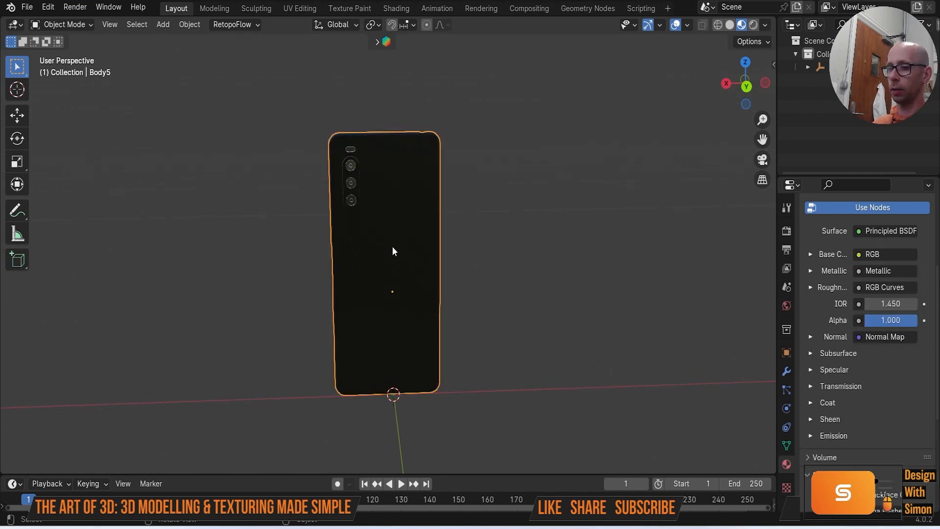
key("shift+a")
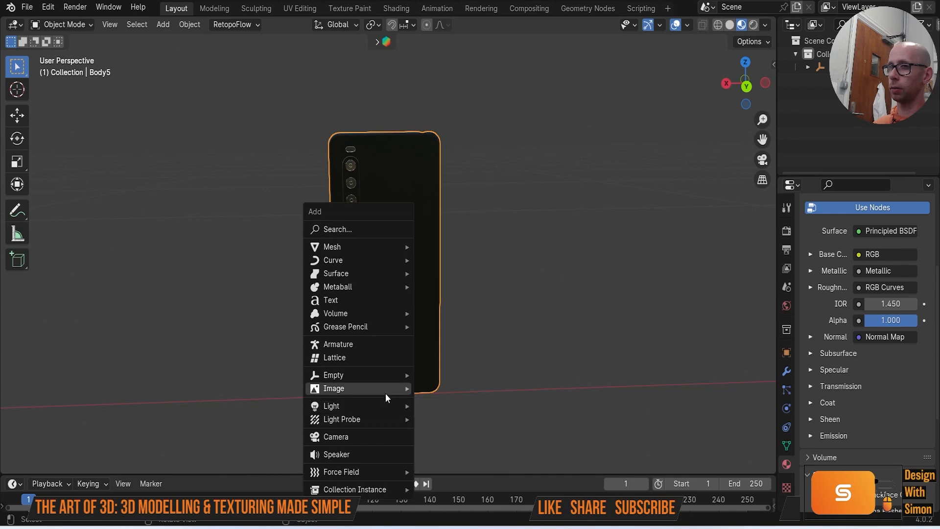
mouse_move(386, 389)
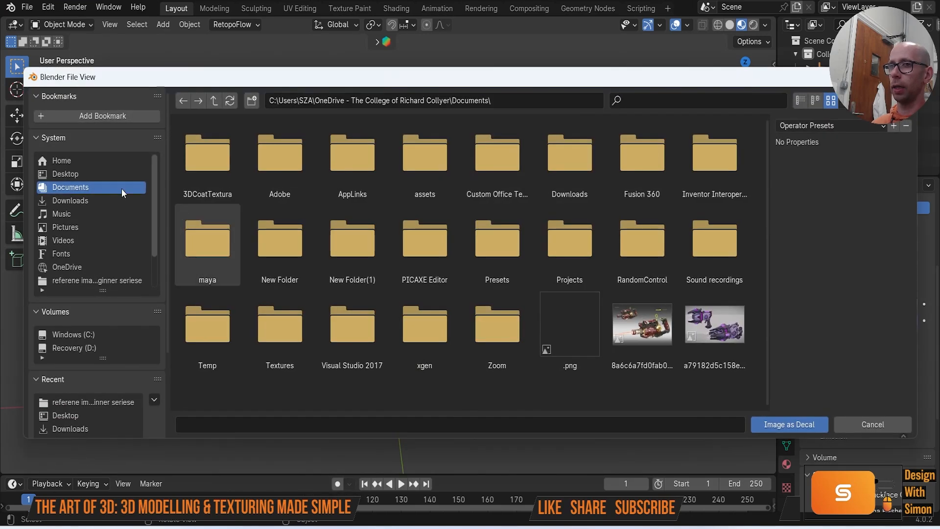
left_click(88, 173)
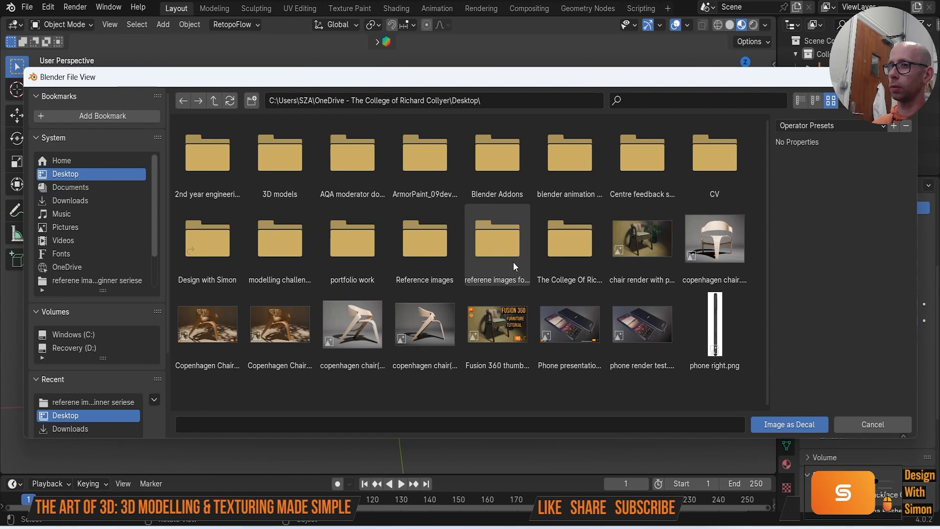
double_click(484, 259)
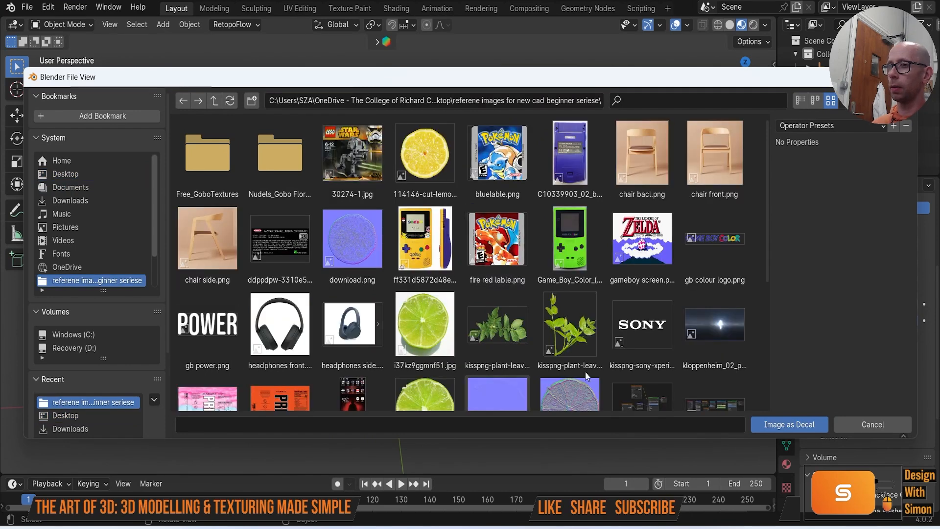
double_click(633, 338)
Step: Rotate the Sony decal 90° about the global Z axis so it faces the same way as the phone's back
mouse_move(387, 267)
middle_mouse_down()
mouse_move(425, 278)
mouse_move(384, 280)
mouse_move(395, 282)
middle_mouse_up()
key("r")
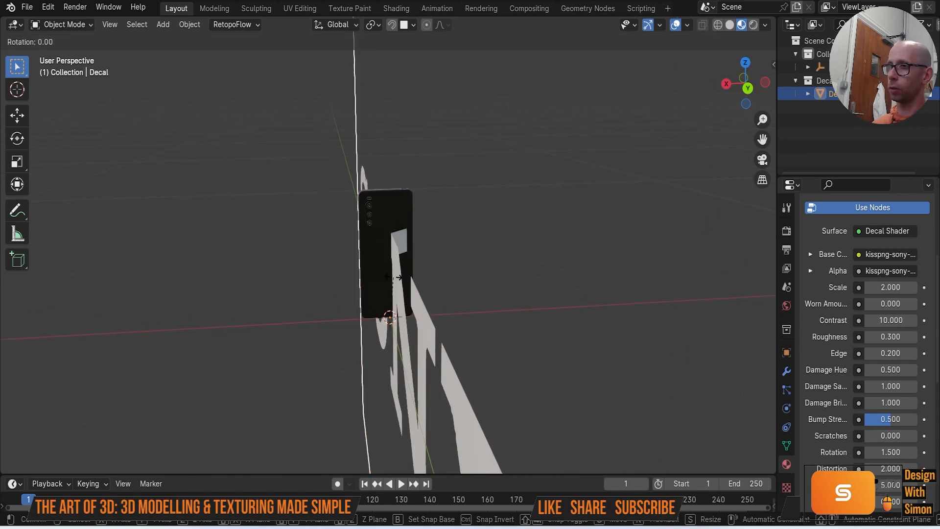
type("z90")
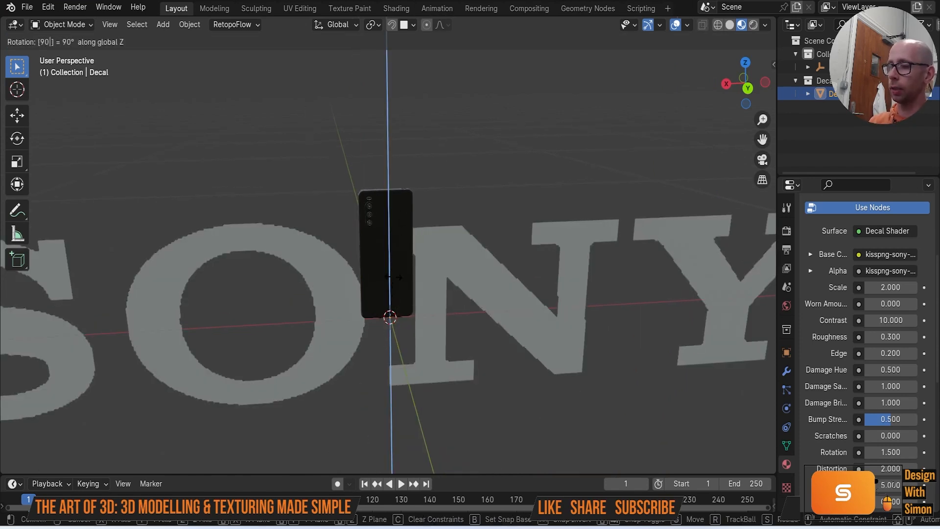
key("Return")
scroll(424, 329, "down", 1)
middle_click_drag(424, 329, 417, 307)
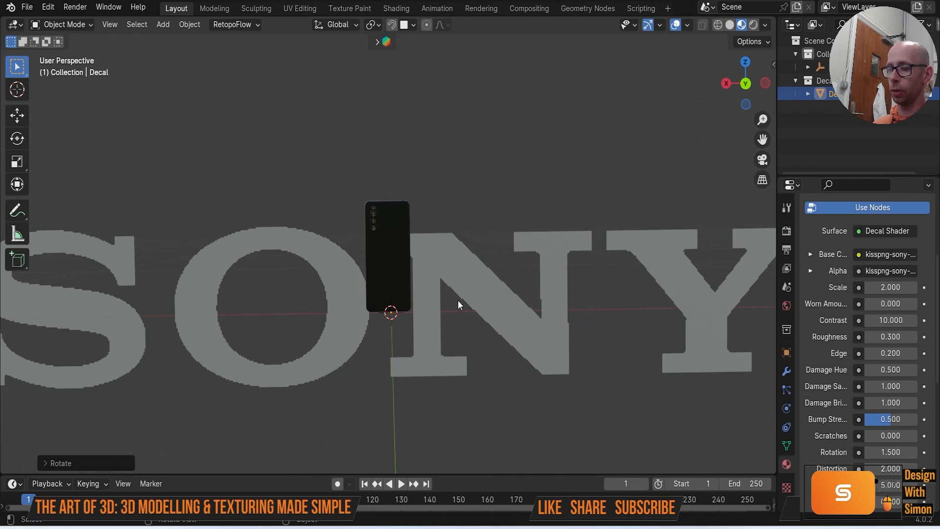
Step: Scale the Sony decal down to roughly the phone's size and raise it along Z onto the back panel's height
key("s")
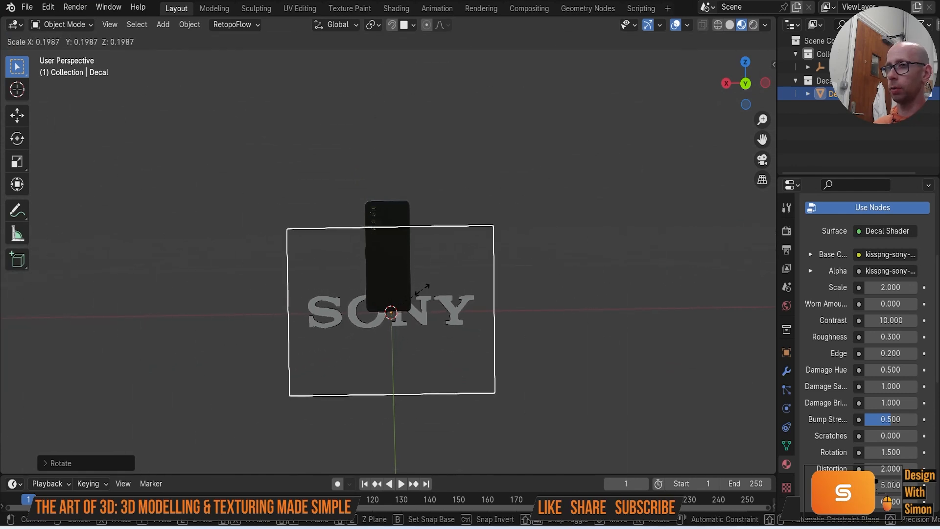
left_click(402, 308)
scroll(402, 310, "up", 5)
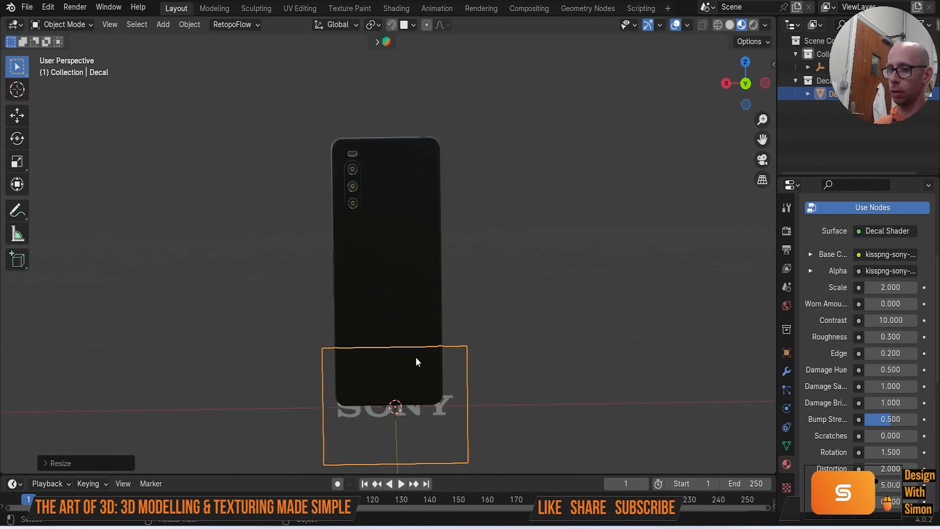
key("g")
key("z")
left_click(397, 274)
Step: Move the Sony decal along global Y onto the phone's back surface and scale it down to fit well within the phone's width
middle_click_drag(397, 274, 468, 328)
key("g")
key("y")
left_click(496, 352)
key("s")
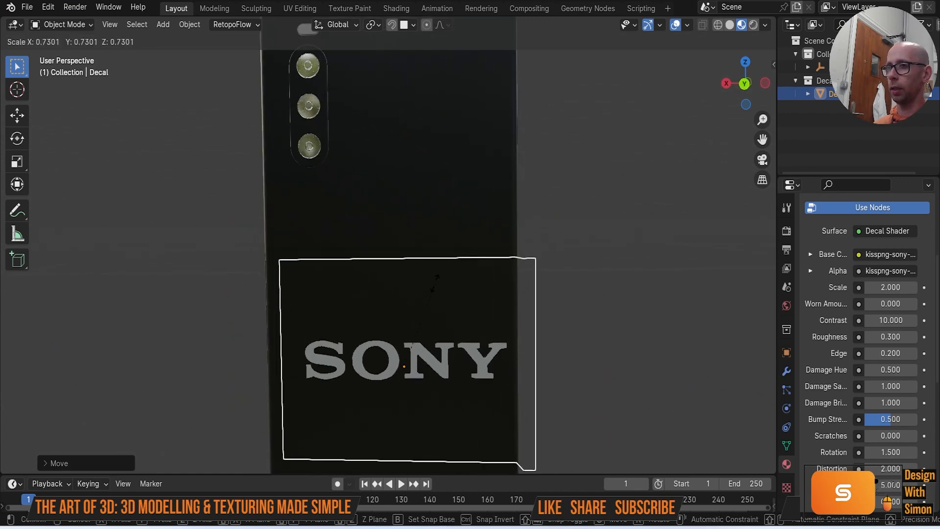
left_click(368, 346)
middle_click_drag(368, 346, 425, 354)
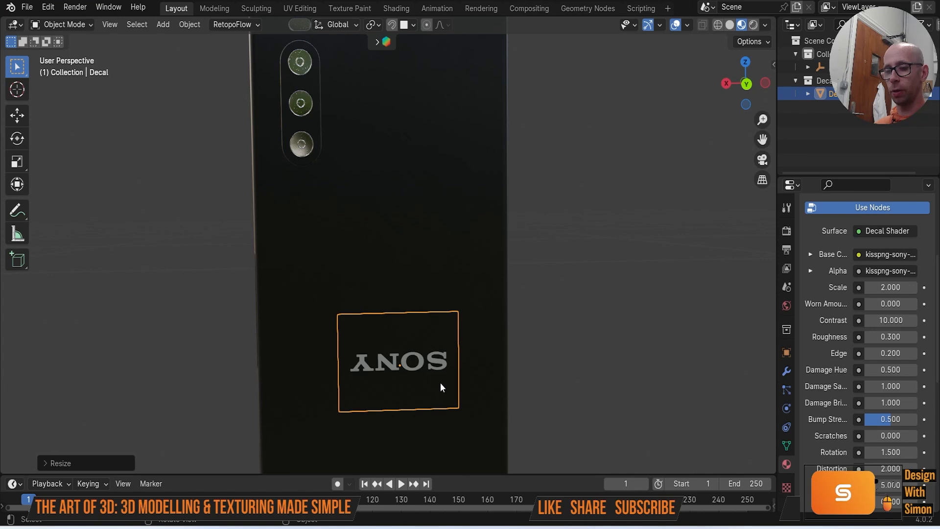
Step: Centre the Sony decal across the phone's width in the back view and place it around the middle of the back panel
scroll(535, 328, "down", 4)
key("grave")
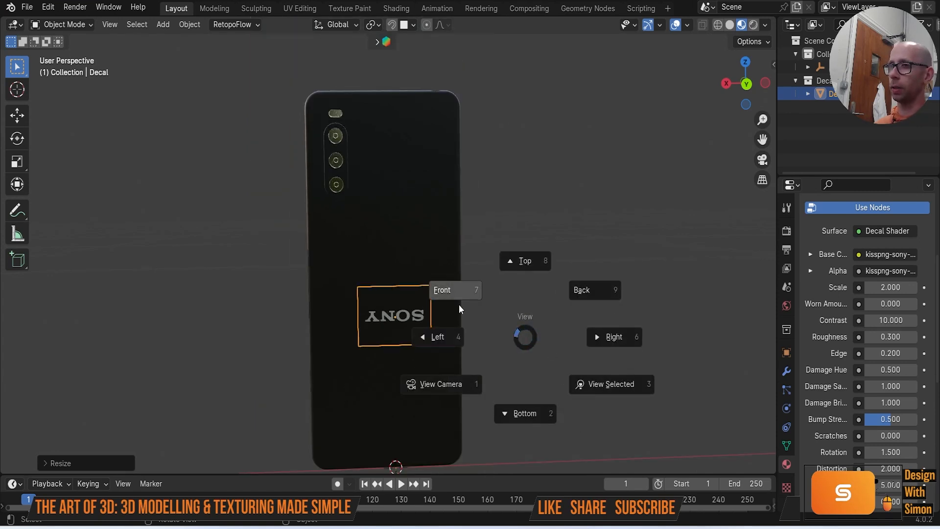
left_click(579, 301)
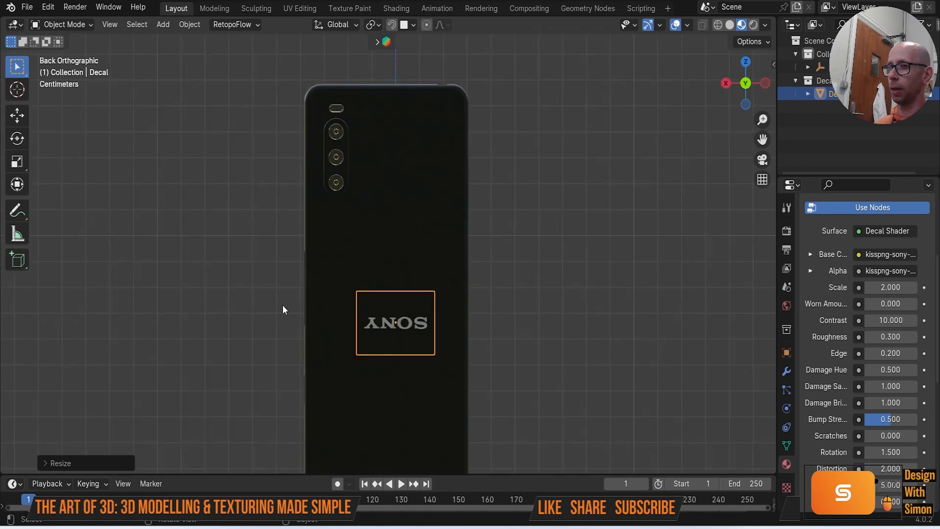
scroll(395, 291, "down", 2)
scroll(402, 309, "up", 1)
key("g")
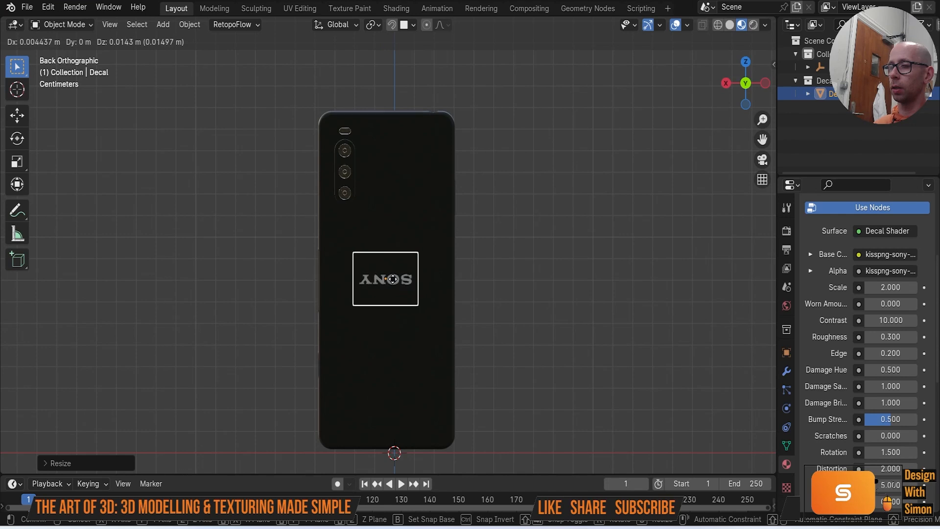
left_click(393, 279)
Step: Rotate the Sony decal 180° about the global Y axis so the lettering reads upright on the phone's back
scroll(415, 314, "up", 4)
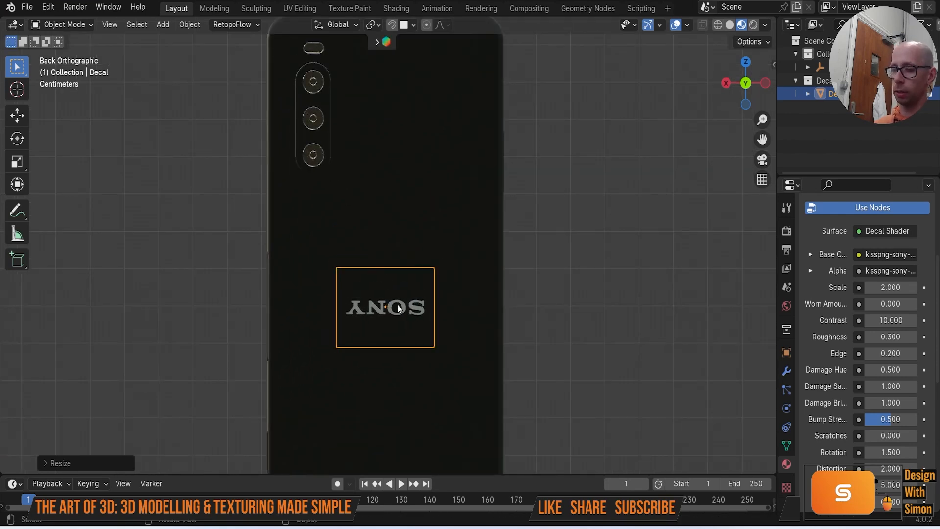
key("r")
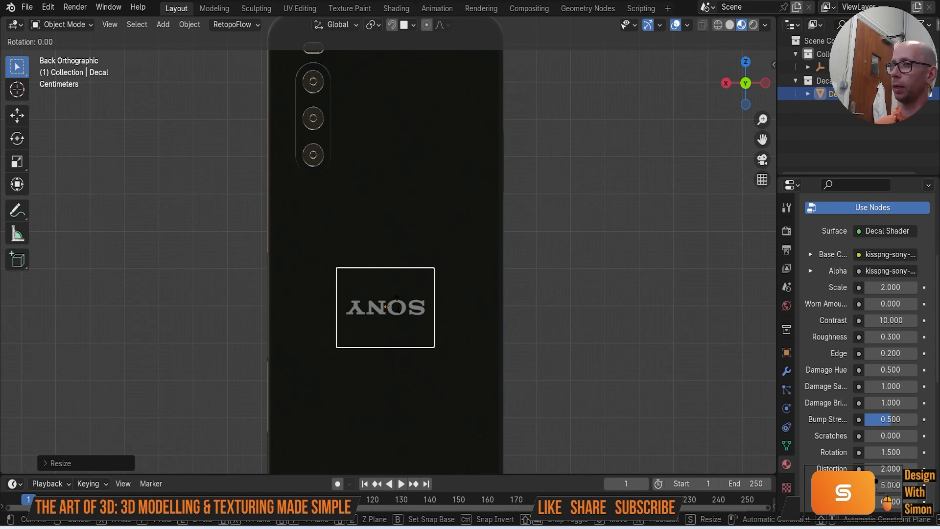
type("y")
type("180")
key("Return")
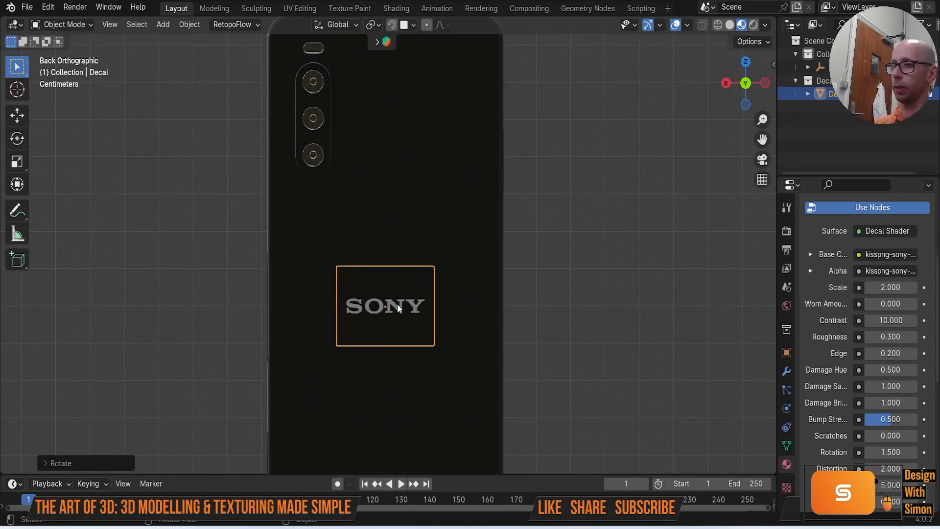
left_click(653, 307)
scroll(555, 266, "down", 4)
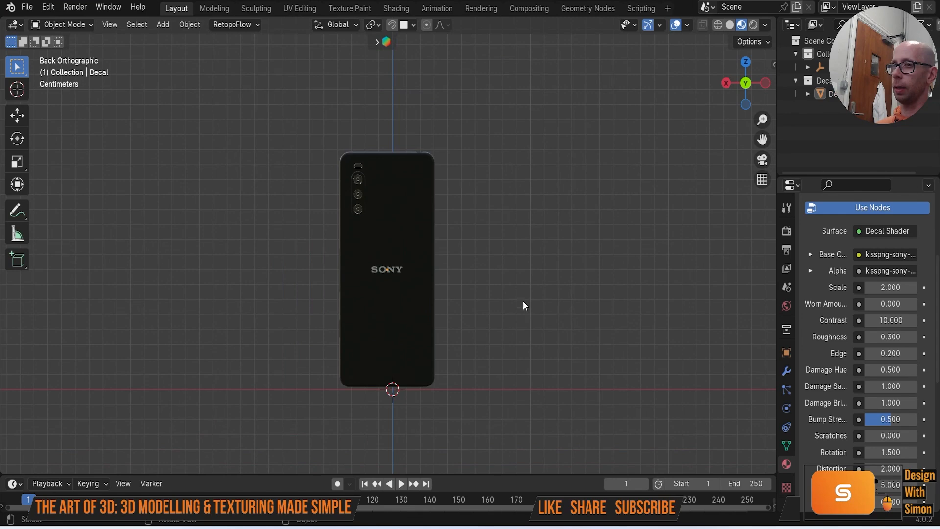
middle_click_drag(485, 342, 514, 371)
Step: Select the phone's back body and add Xperia_logo.png from the reference images folder as an image decal
left_click(420, 363)
middle_click_drag(419, 364, 504, 328)
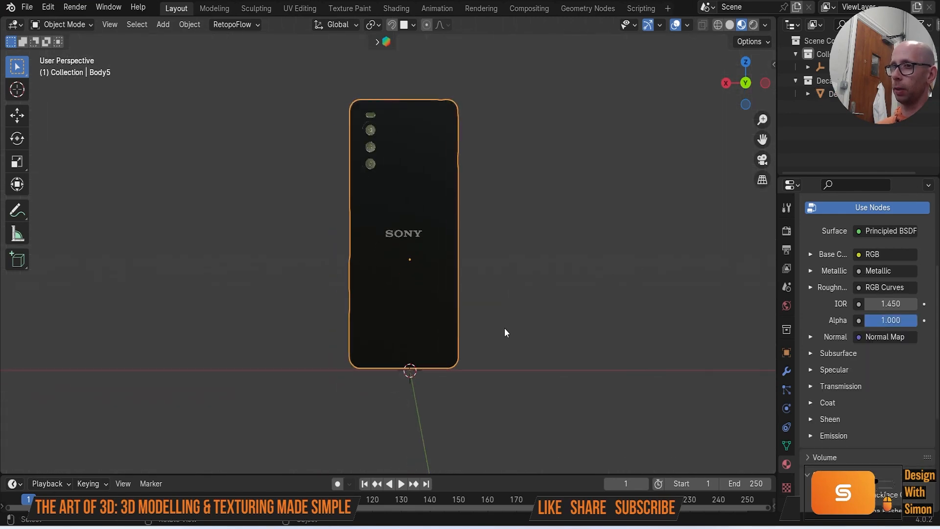
key("shift+a")
mouse_move(504, 325)
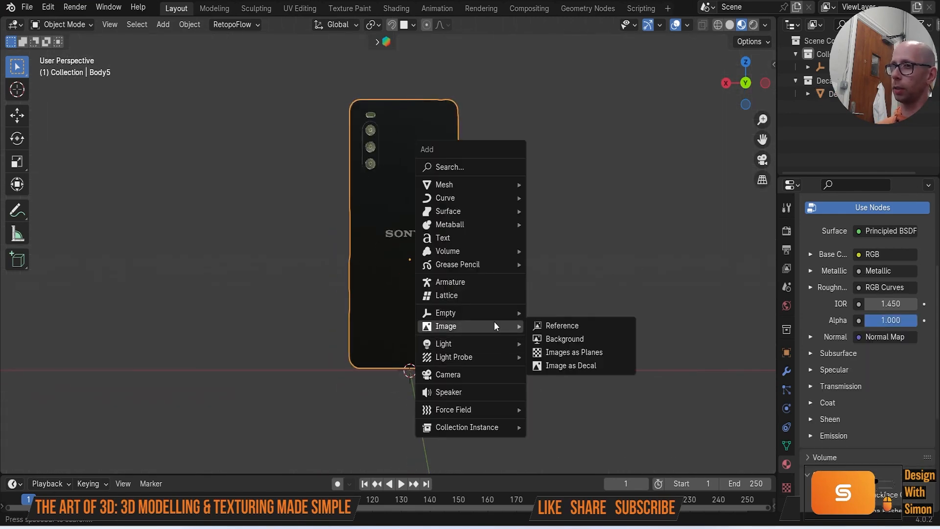
left_click(571, 365)
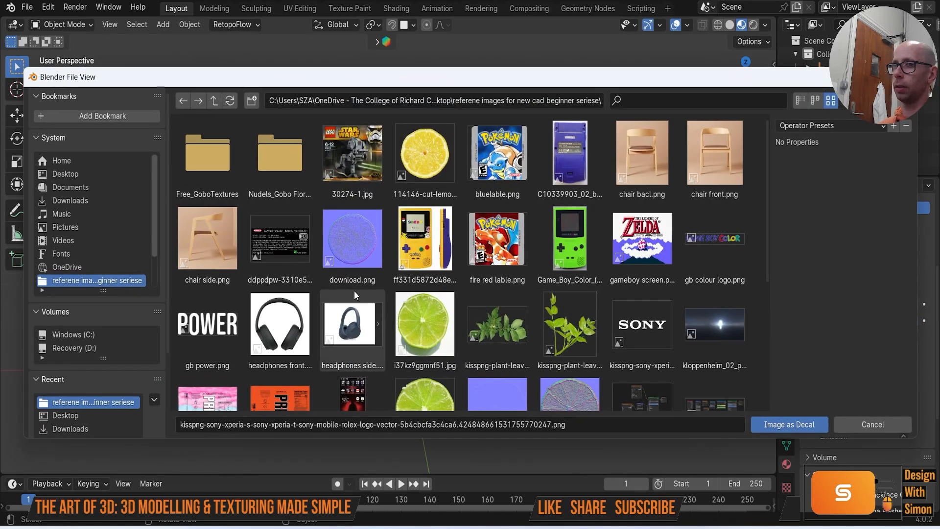
scroll(351, 289, "down", 5)
double_click(305, 377)
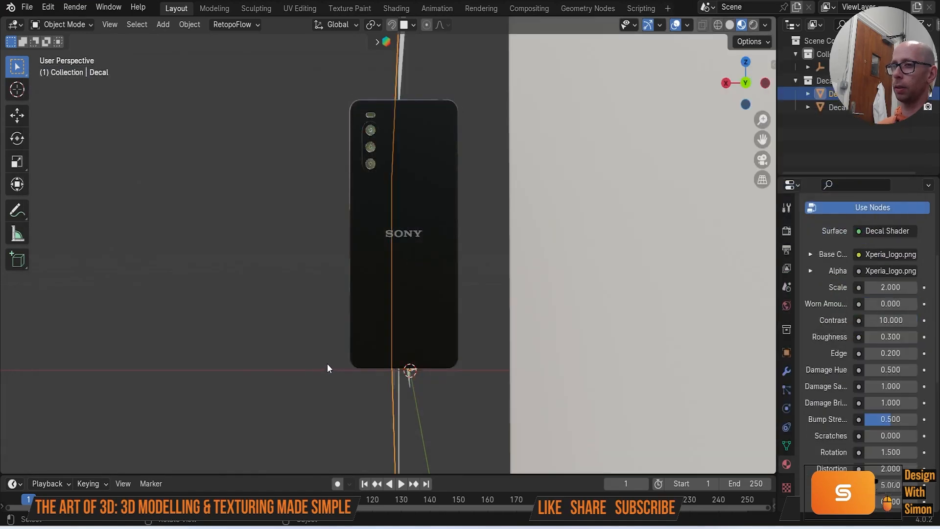
Step: Rotate the Xperia decal 90° about the global Z axis so it faces the same way as the phone's back
scroll(330, 360, "down", 9)
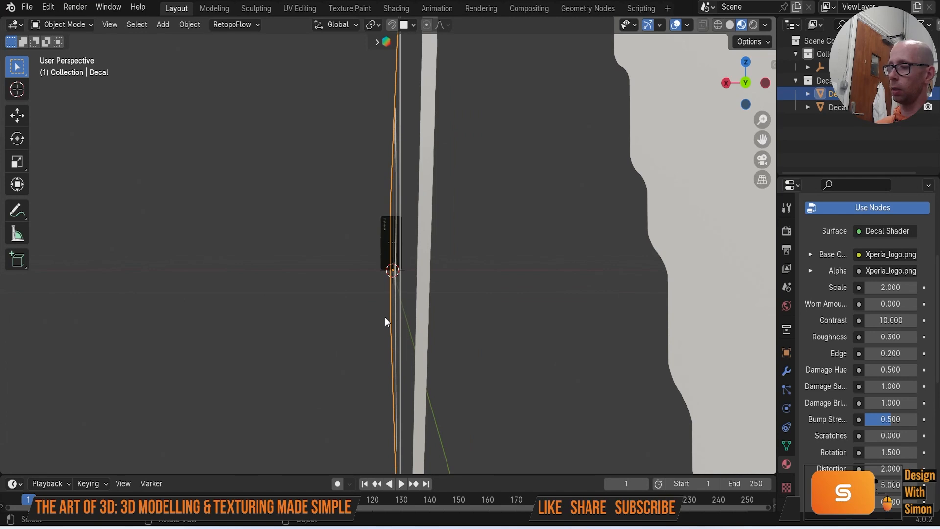
type("rz90")
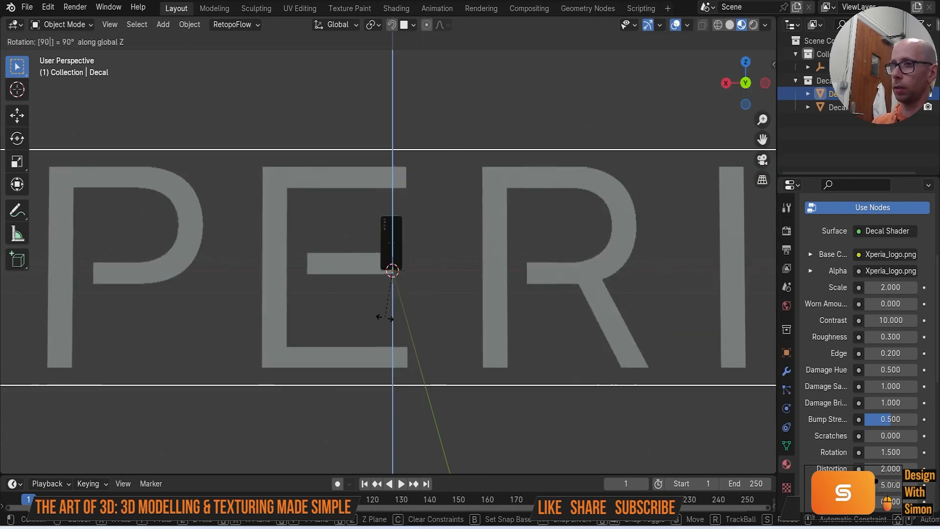
key("Return")
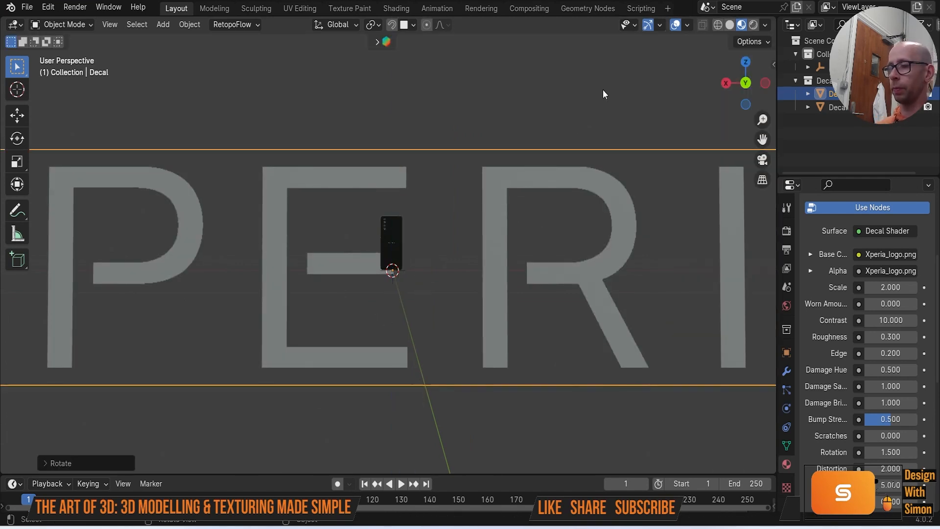
Step: Scale the Xperia decal down until it is narrower than the phone
key("s")
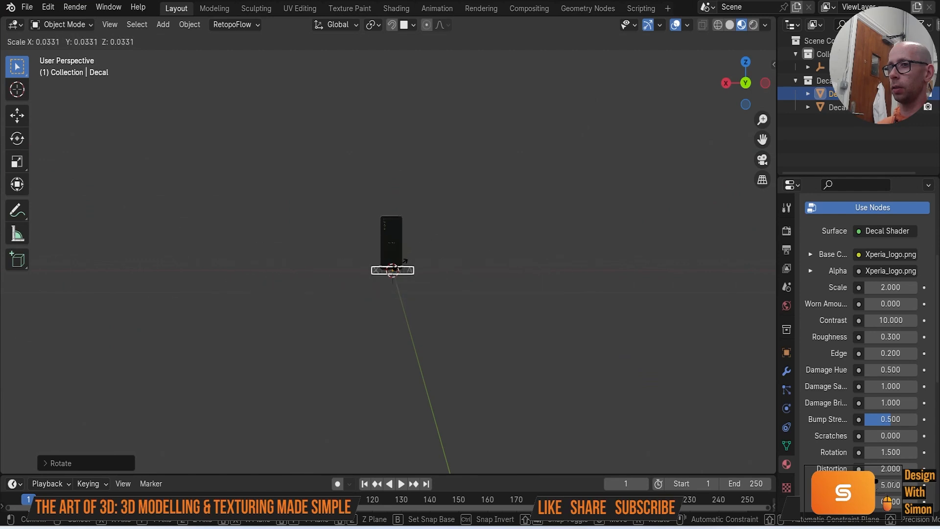
left_click(404, 262)
scroll(404, 277, "up", 7)
scroll(491, 272, "up", 4)
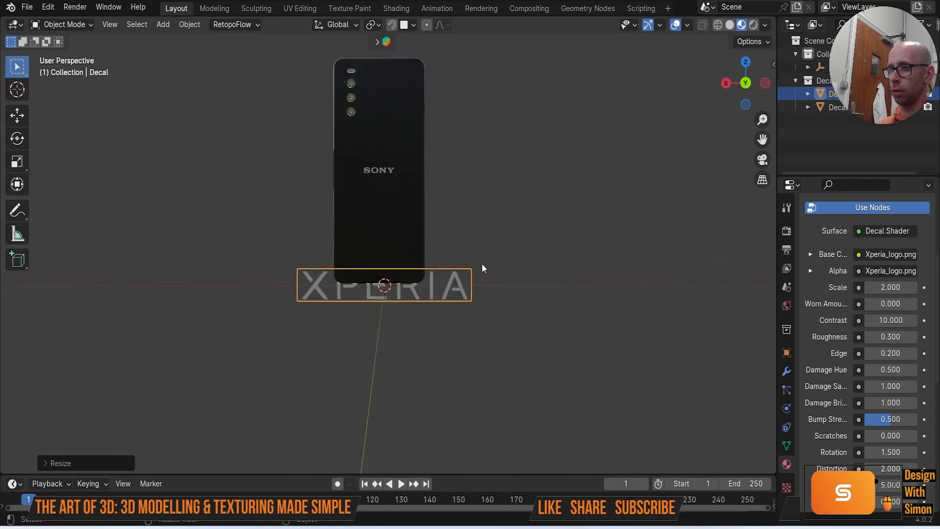
key("s")
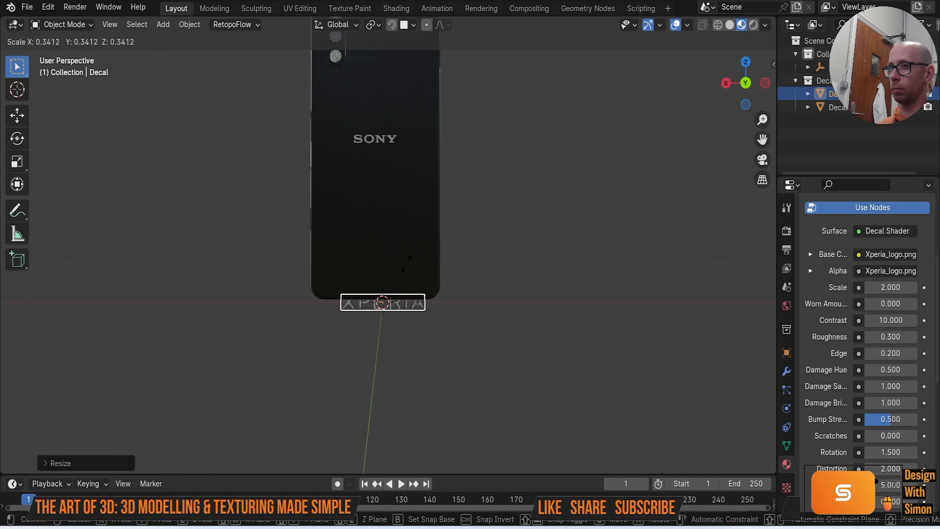
left_click(396, 275)
Step: Raise the Xperia decal along Z to the lower part of the phone's back and shift it along Y onto the surface
key("g")
key("z")
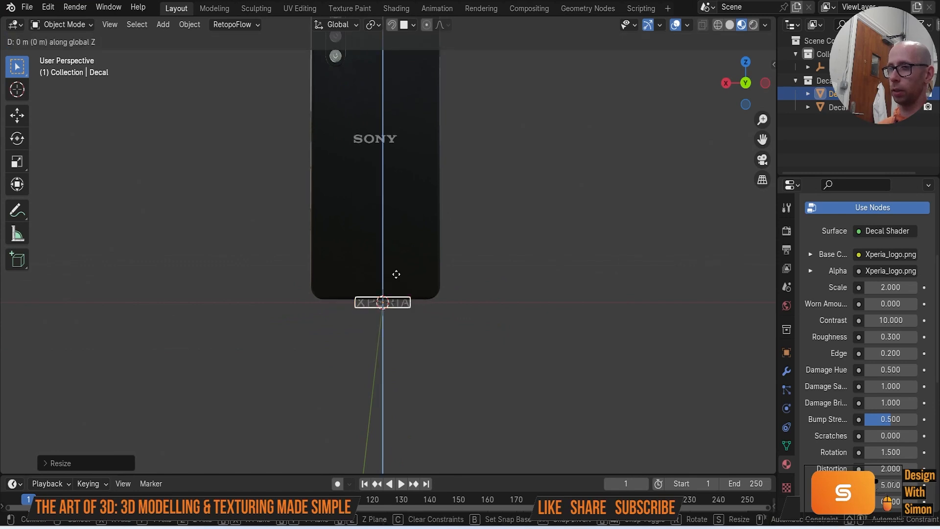
left_click(393, 244)
middle_click_drag(393, 244, 436, 265)
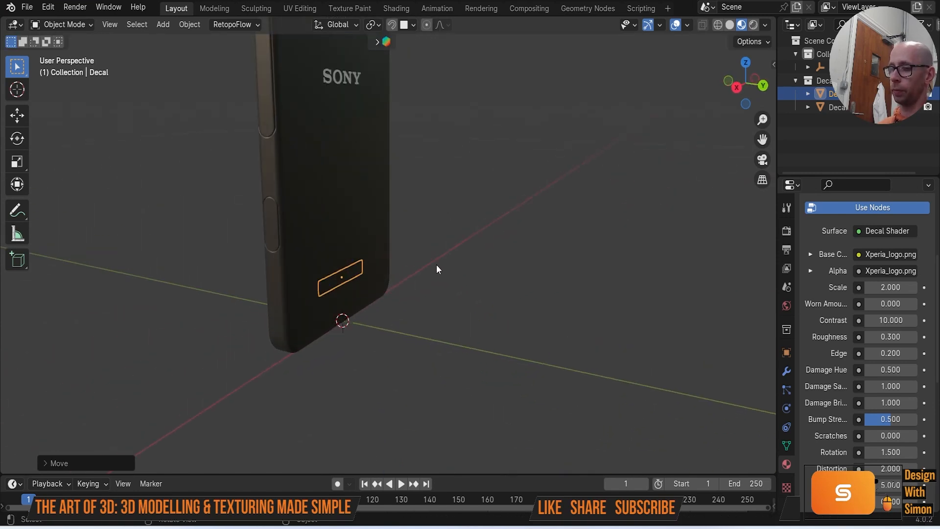
key("g")
key("y")
left_click(462, 286)
middle_click_drag(462, 286, 478, 296)
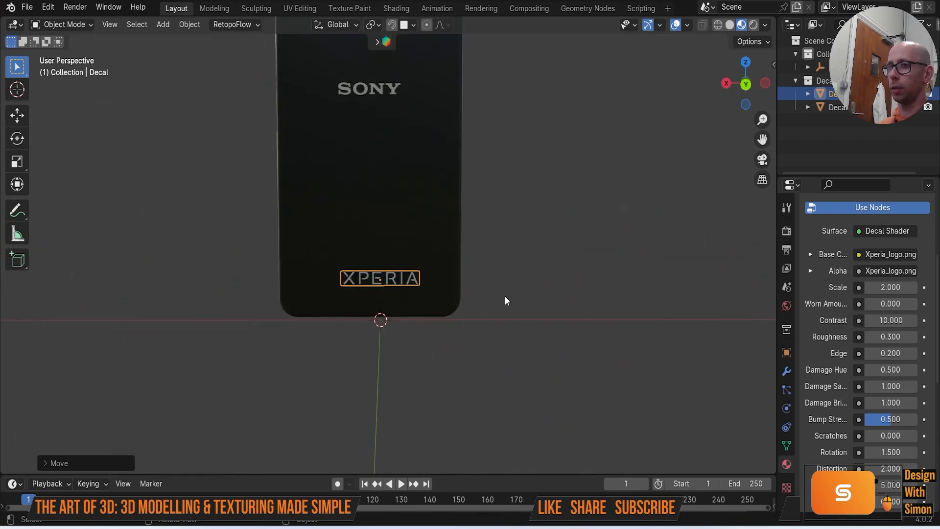
left_click(480, 298)
scroll(440, 298, "up", 2)
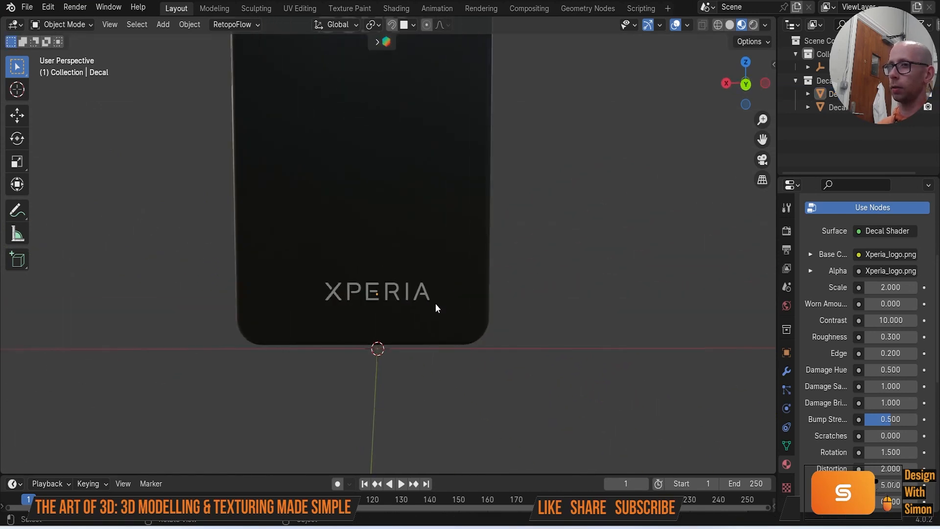
Step: Centre the Xperia decal across the phone's width near the lower edge, working in the back view
left_click(409, 294)
key("grave")
left_click(456, 255)
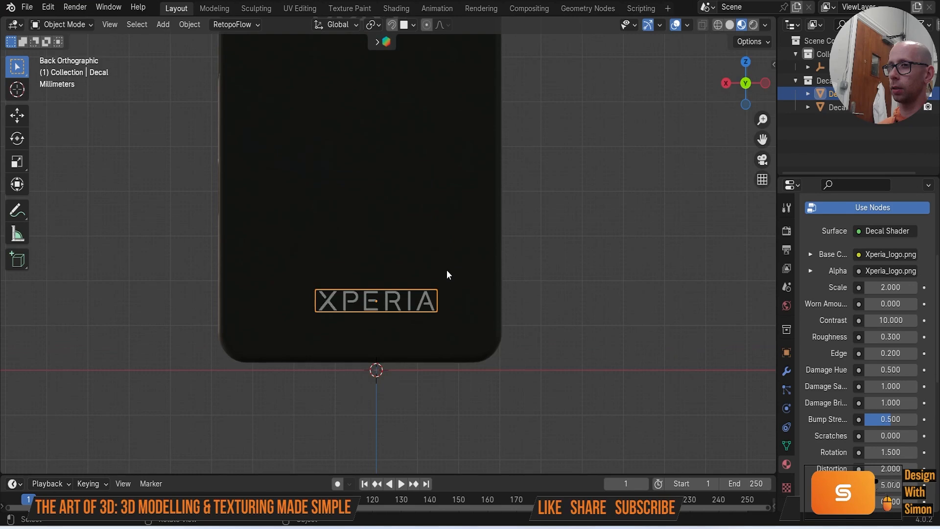
key("g")
left_click(408, 310)
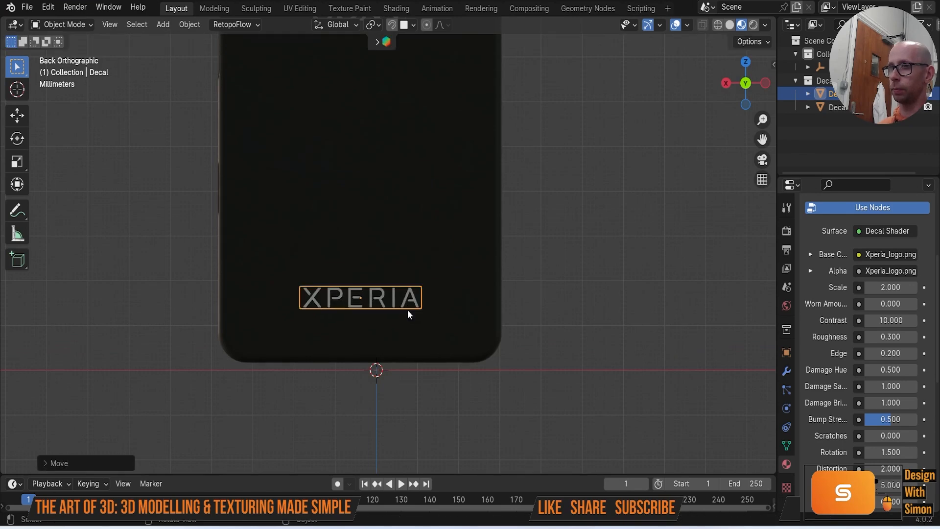
left_click(590, 296)
scroll(577, 297, "down", 5)
scroll(421, 292, "up", 5)
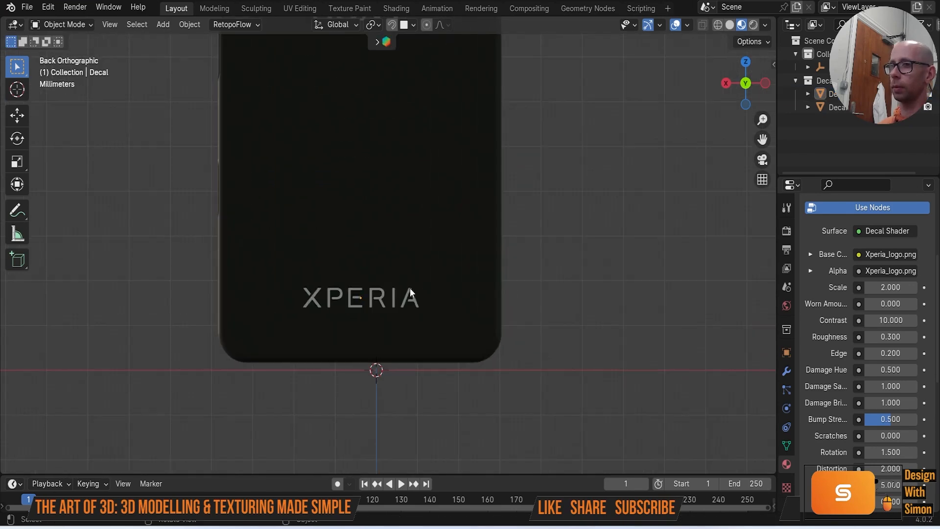
Step: Scale the Xperia decal down slightly, then inspect the phone from the front
left_click(403, 300)
key("s")
left_click(399, 299)
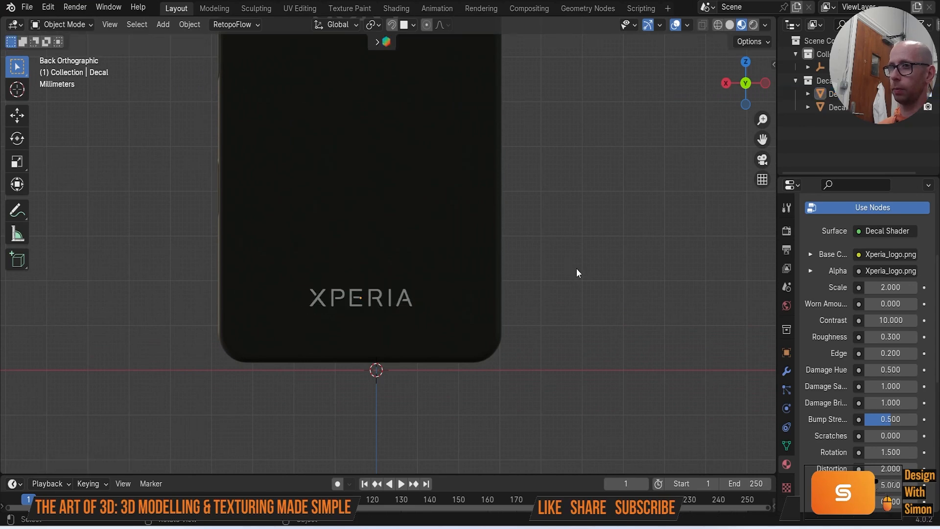
scroll(558, 267, "down", 5)
middle_click_drag(512, 269, 385, 279)
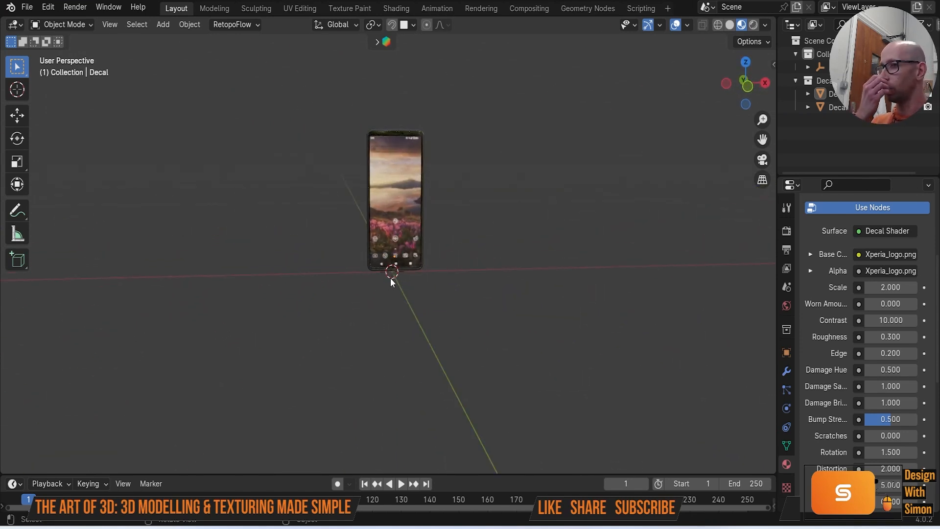
Step: Save the scene in the Documents folder as sony xperia video.blend, replacing the existing file
left_click(30, 7)
left_click(61, 92)
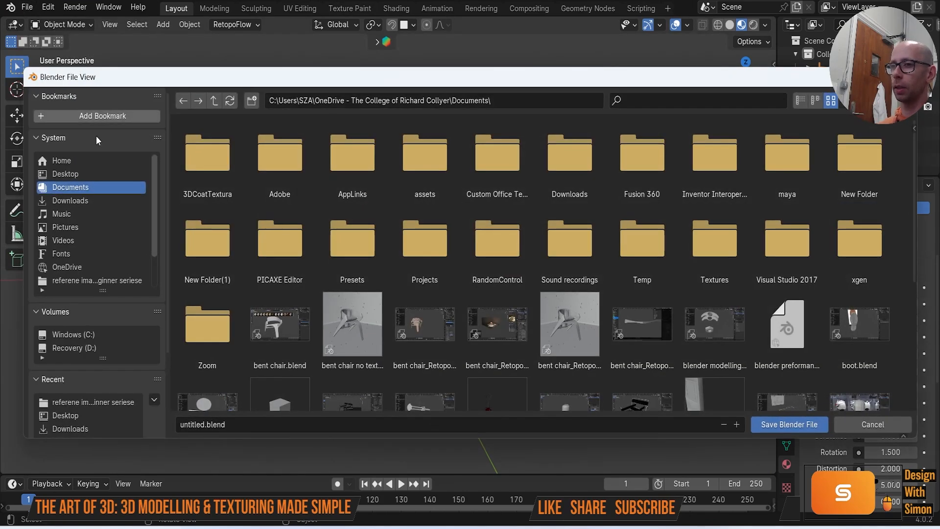
scroll(409, 267, "down", 6)
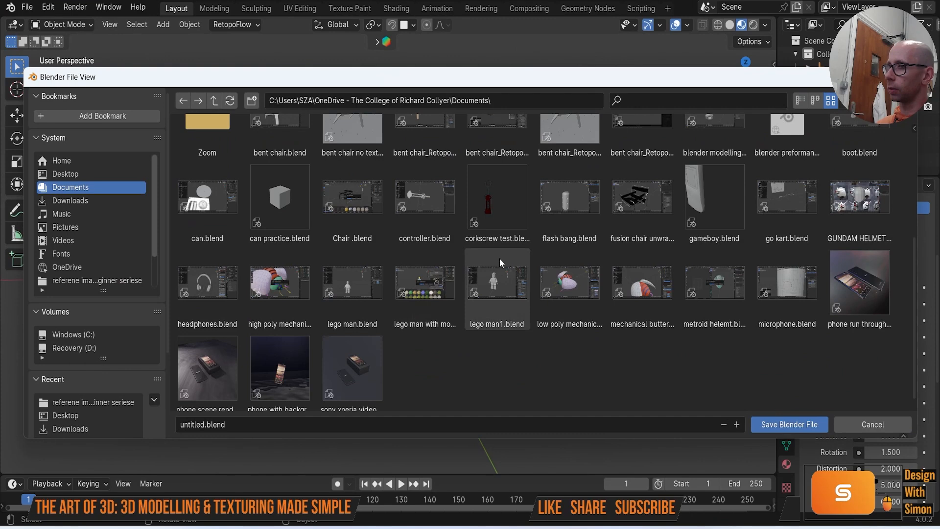
scroll(382, 345, "down", 1)
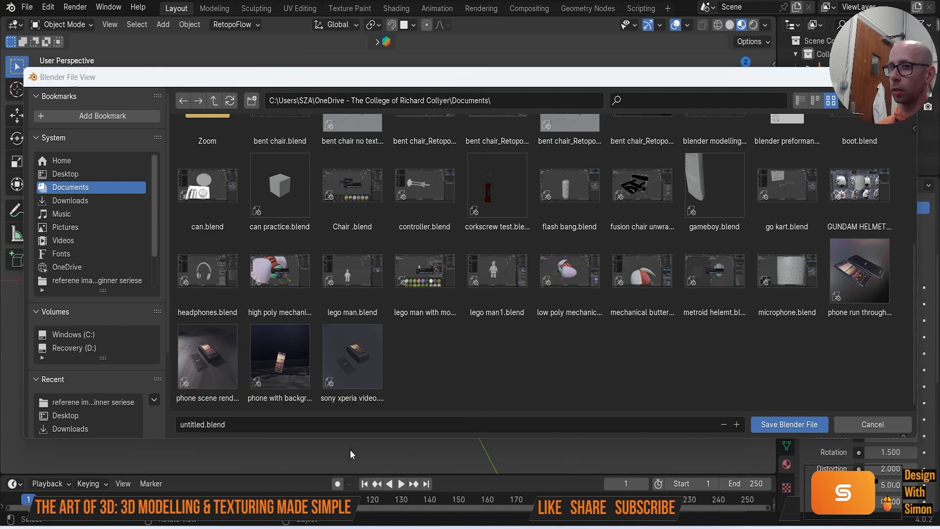
left_click(375, 381)
left_click(798, 424)
Step: Select the whole phone with both decals and raise it along global Z above the ground plane
middle_click_drag(507, 333, 501, 371, "shift")
left_click_drag(285, 126, 455, 326)
mouse_move(460, 351)
middle_mouse_down()
mouse_move(471, 374)
mouse_move(435, 362)
mouse_move(450, 360)
middle_mouse_up()
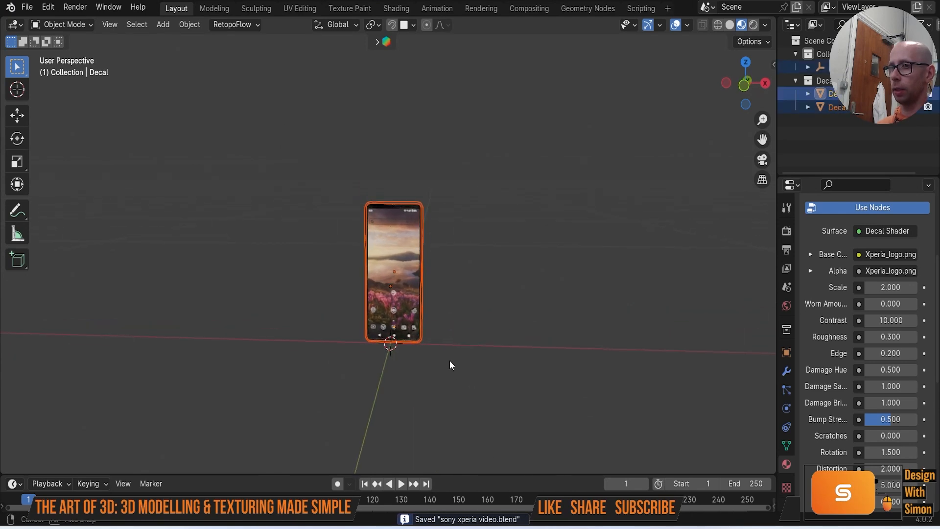
key("g")
key("z")
left_click(442, 315)
middle_click_drag(443, 317, 500, 373, "shift")
scroll(452, 348, "up", 1)
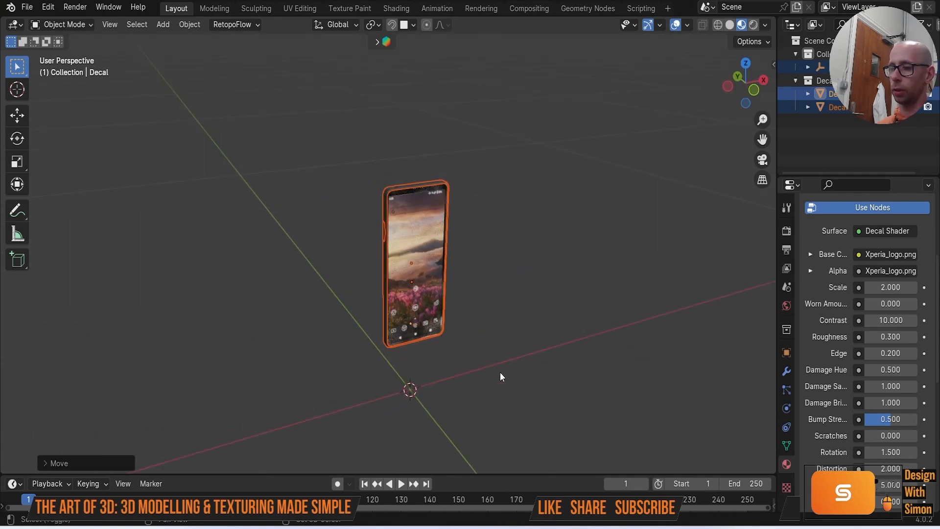
Step: Duplicate the phone with its decals and move the copy about -0.048 m along global Y, in front of the original
key("shift+d")
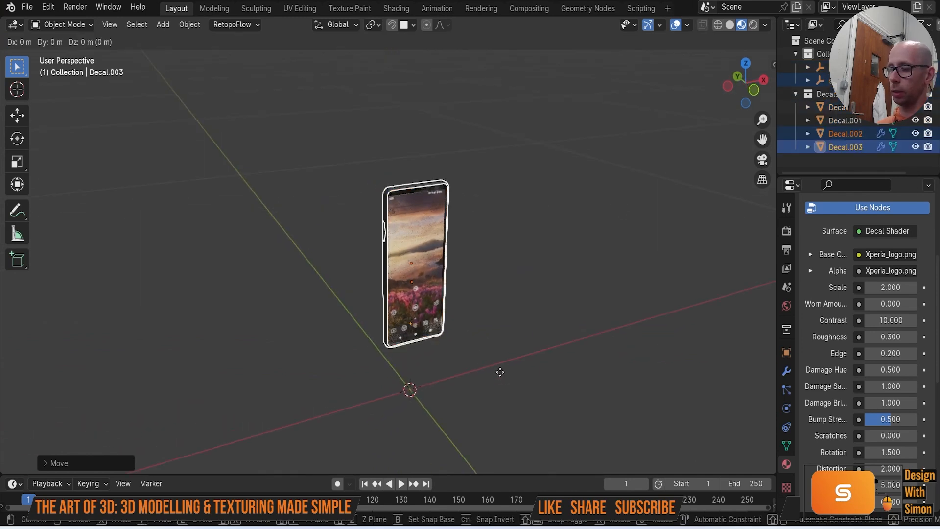
key("y")
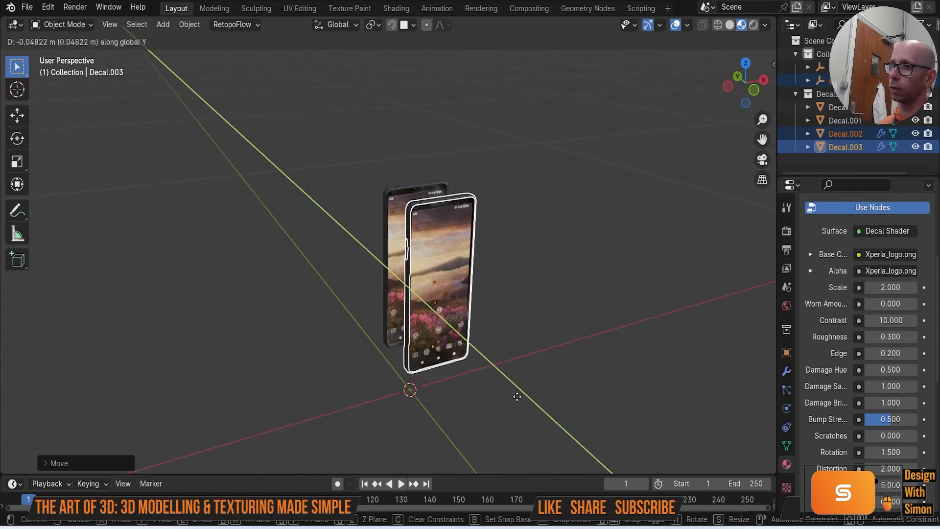
left_click(514, 394)
middle_click_drag(529, 399, 503, 398)
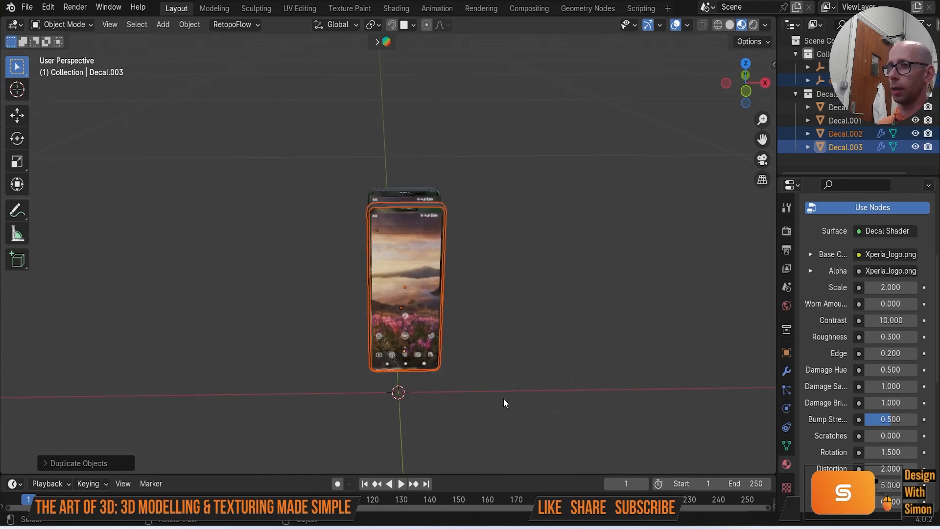
Step: Shift the duplicate phone about 0.035 m along global X and lower it about 0.026 m along global Z
key("g")
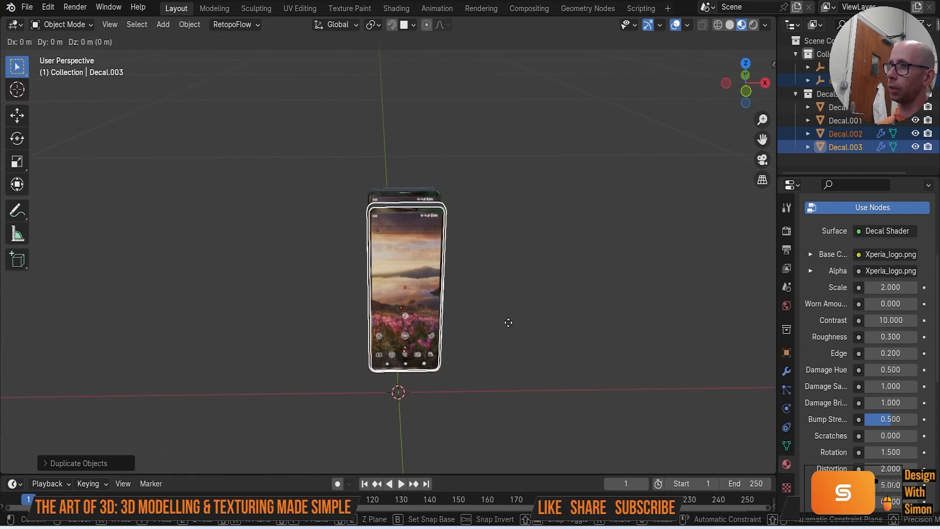
key("x")
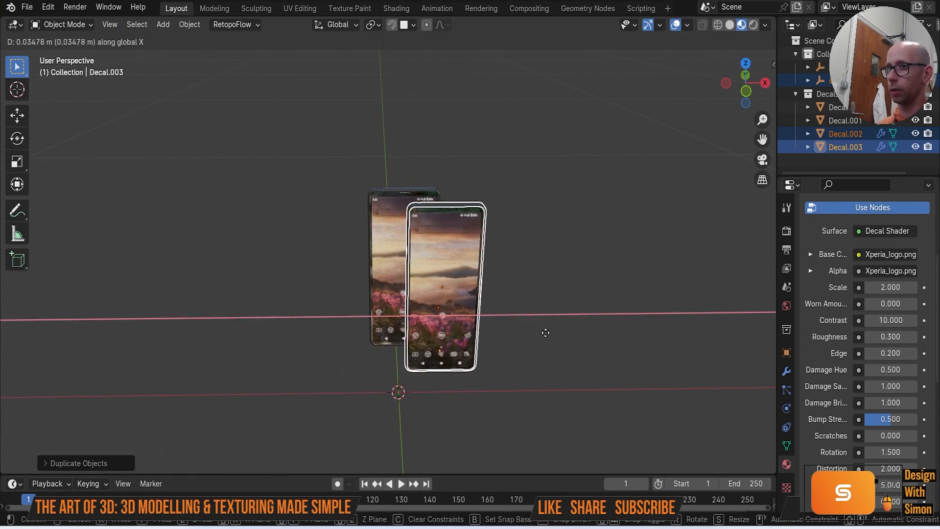
left_click(547, 333)
middle_click_drag(542, 321, 504, 314)
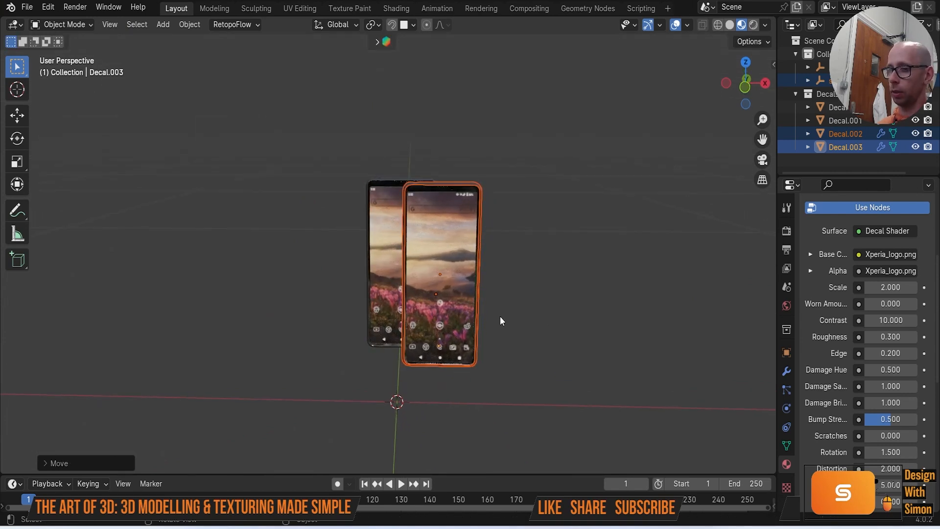
key("g")
key("z")
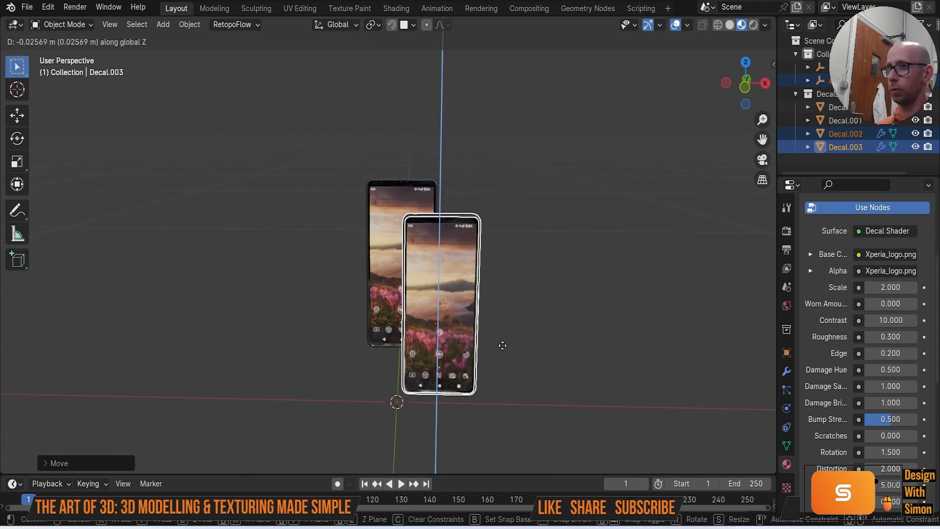
left_click(505, 346)
Step: Select the original rear phone with its decals and rotate it 180° about global Z
middle_click_drag(519, 360, 661, 349)
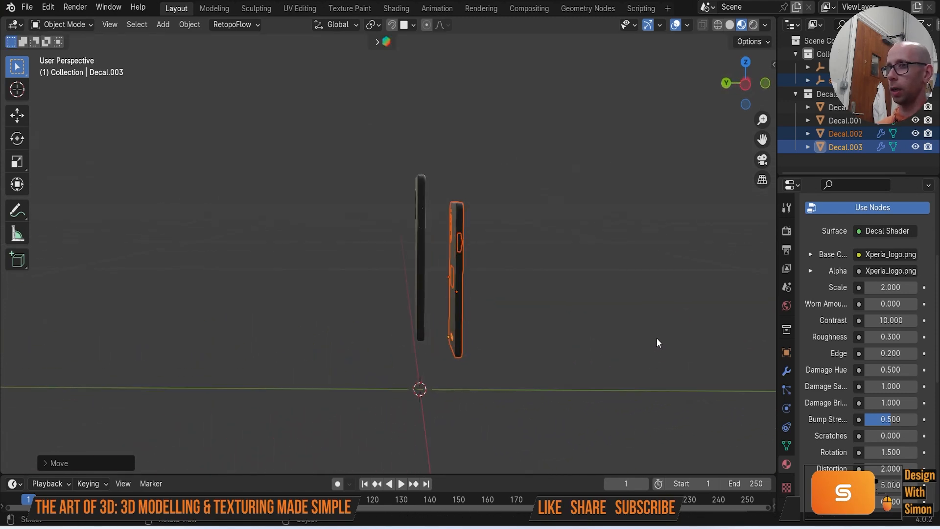
left_click_drag(370, 141, 433, 355)
middle_click_drag(433, 354, 417, 320)
type("rz180")
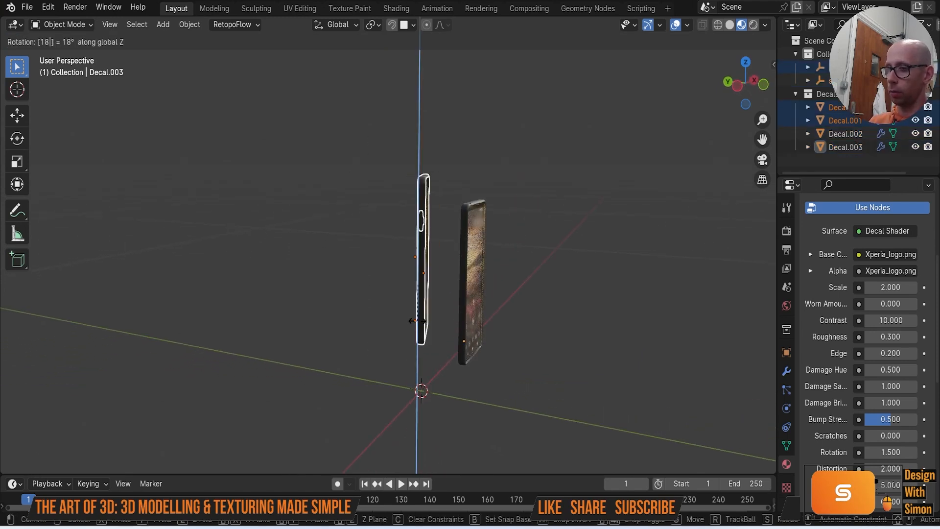
key("Return")
left_click(524, 246)
Step: Select both phones with all their decals and raise them along global Z
middle_click_drag(524, 246, 475, 283)
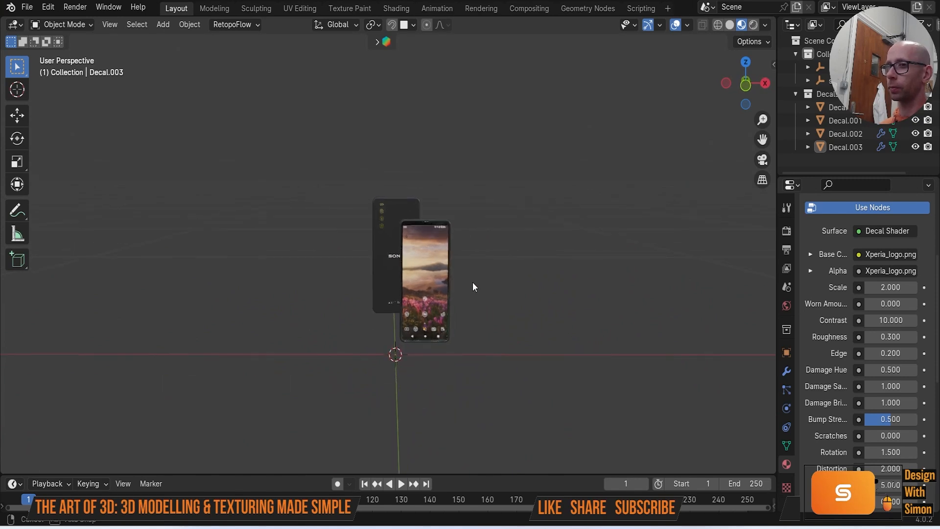
left_click_drag(349, 166, 512, 375)
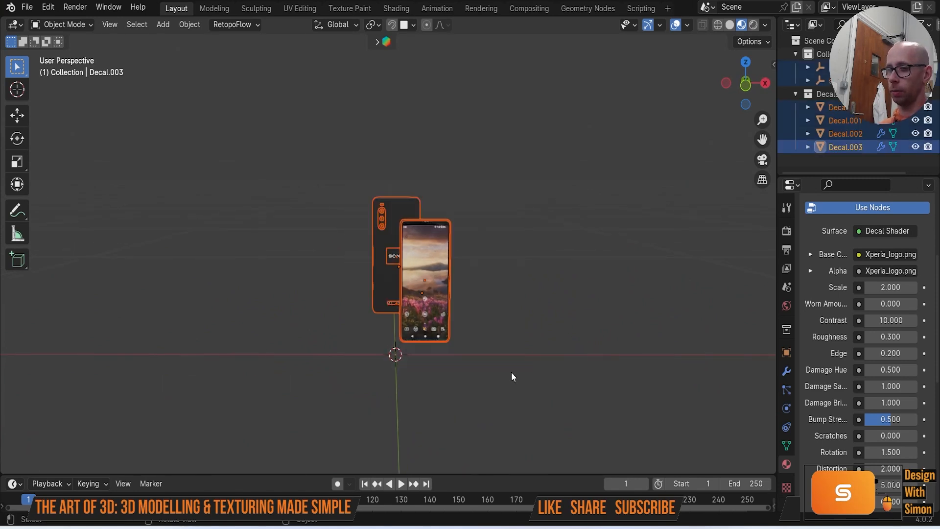
key("g")
key("z")
left_click(492, 313)
Step: Rotate both phones slightly about global Z so they face the viewer at an angle
middle_click_drag(491, 313, 488, 327, "shift")
scroll(487, 327, "up", 1)
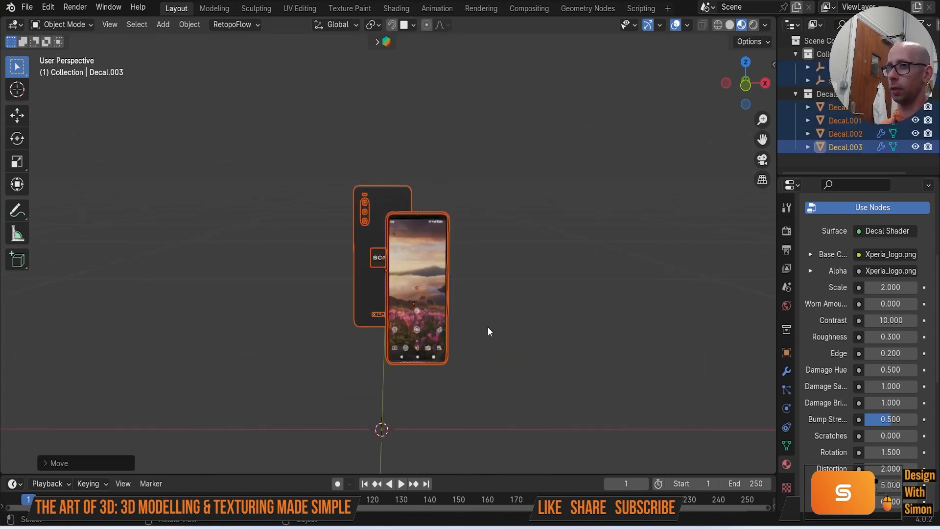
key("r")
key("z")
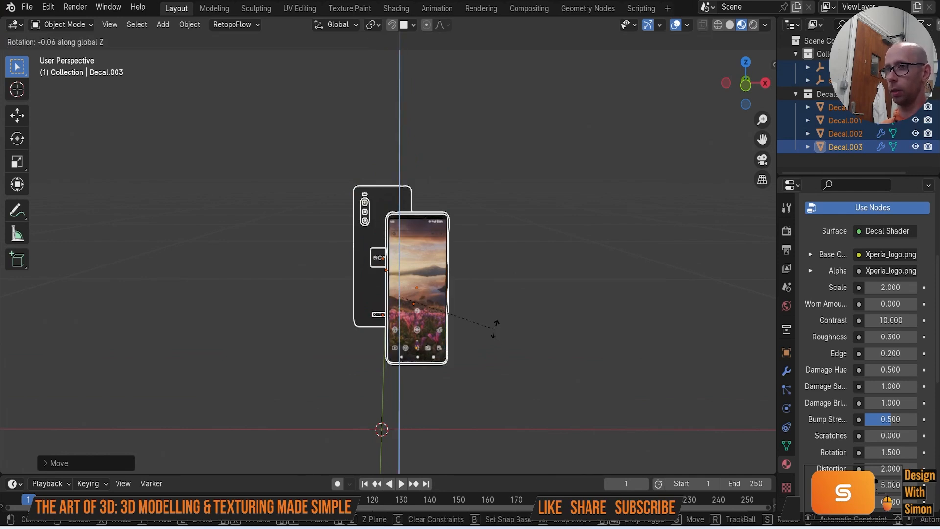
left_click(568, 301)
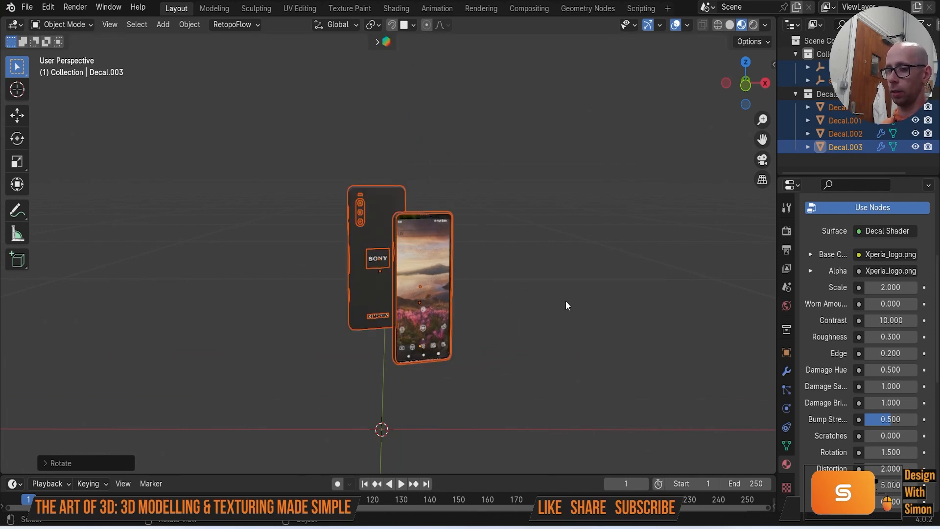
Step: Tilt both phones slightly about global X and about -13° about global Y, and clear the selection
key("r")
key("x")
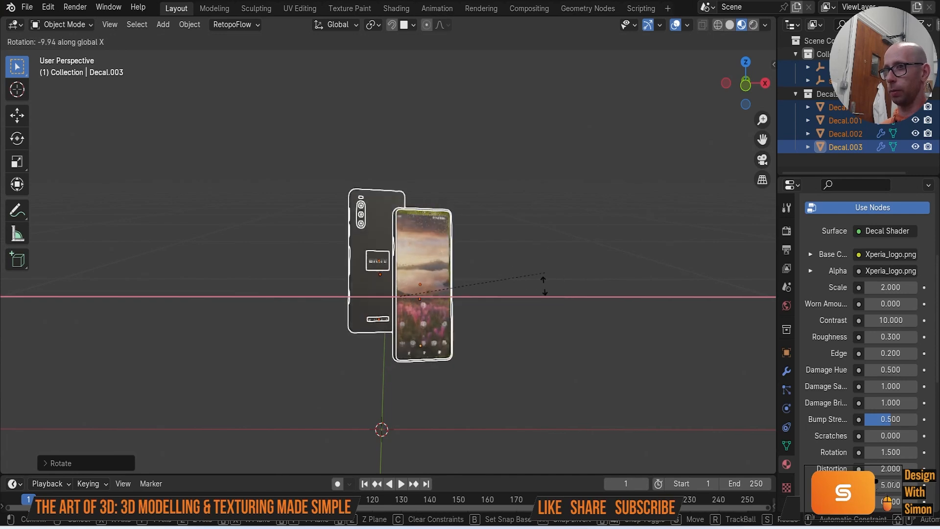
left_click(539, 295)
key("r")
key("y")
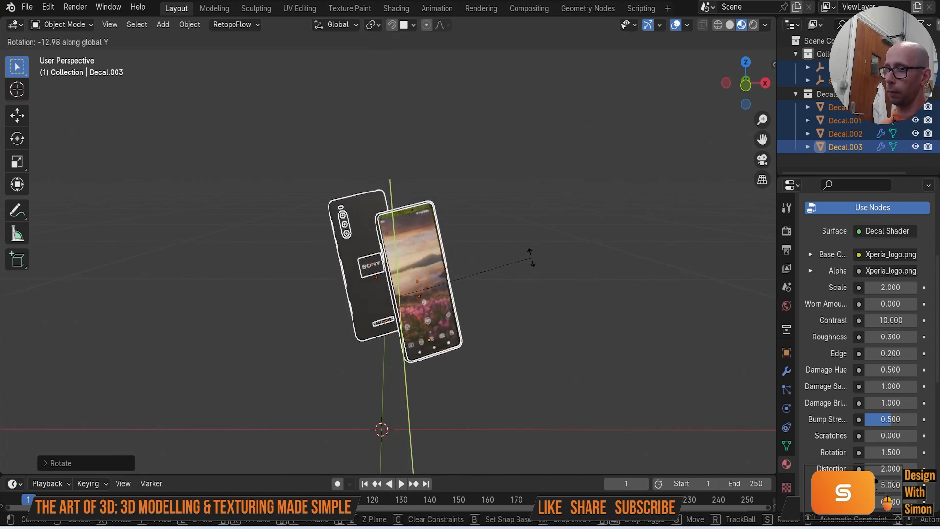
left_click(532, 258)
left_click(542, 303)
Step: Add a cylinder mesh below the phones and scale it down uniformly until it is smaller than a phone
middle_click_drag(532, 315, 526, 335)
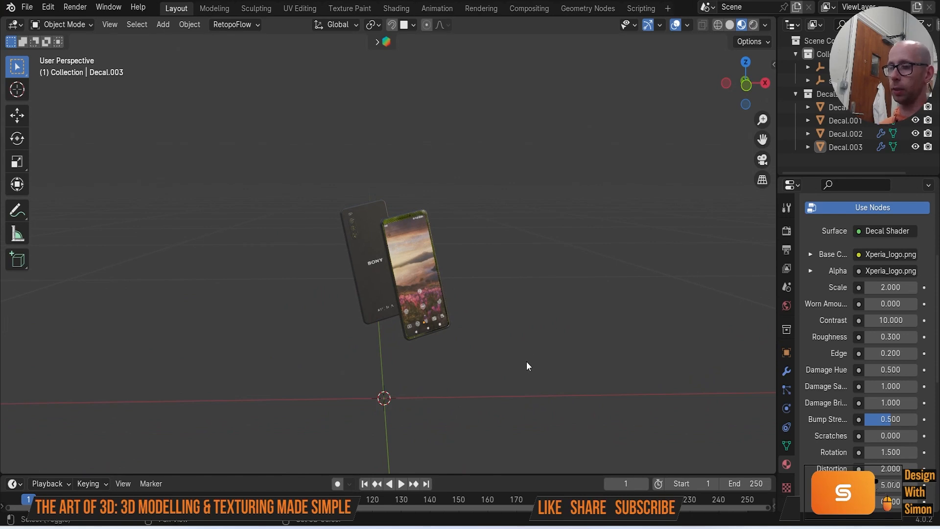
key("shift+a")
mouse_move(500, 221)
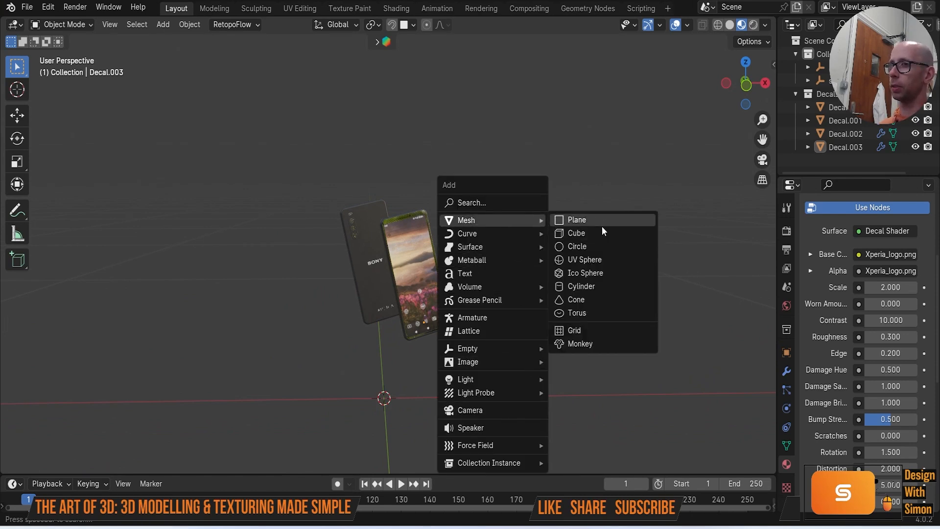
left_click(612, 287)
scroll(478, 286, "down", 6)
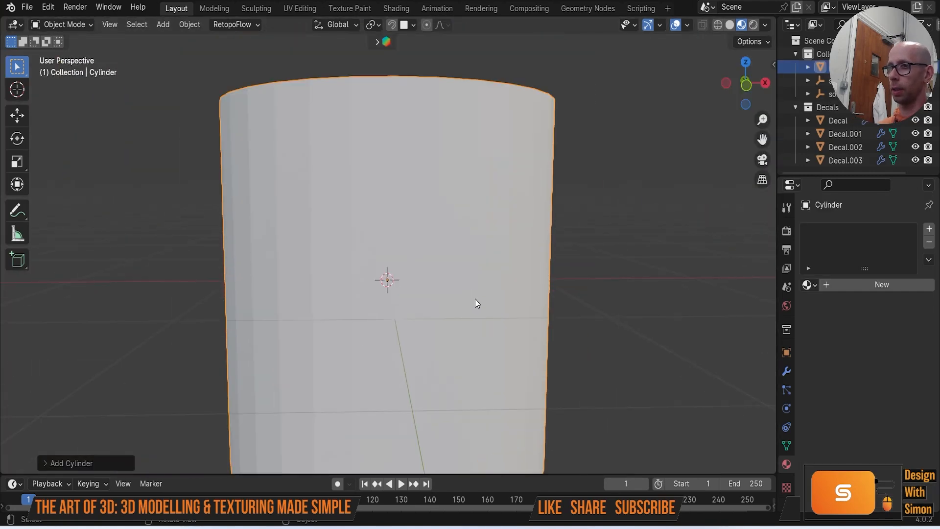
key("s")
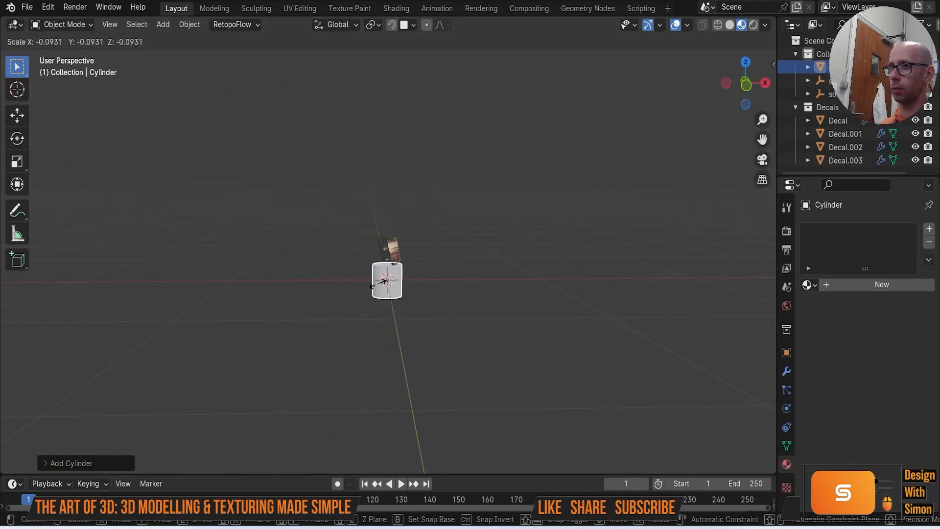
left_click(394, 290)
scroll(416, 305, "up", 6)
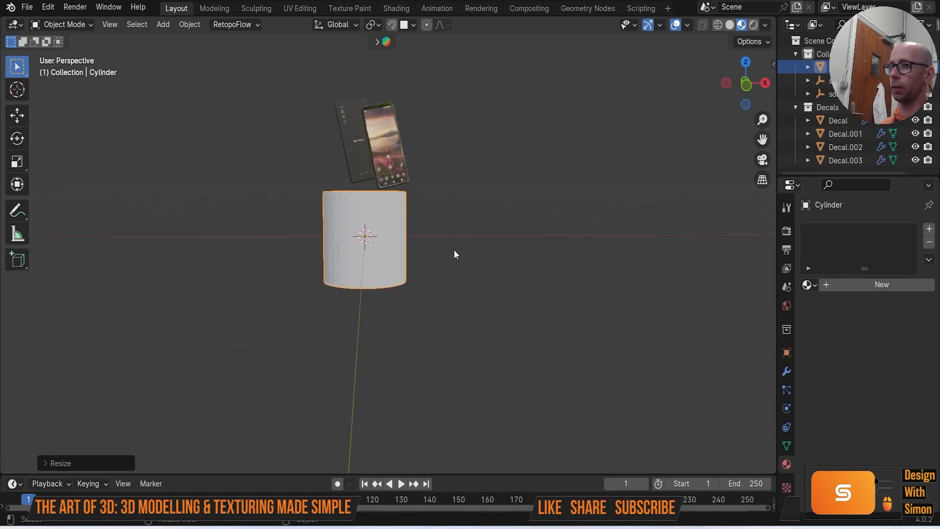
middle_click_drag(451, 212, 392, 247)
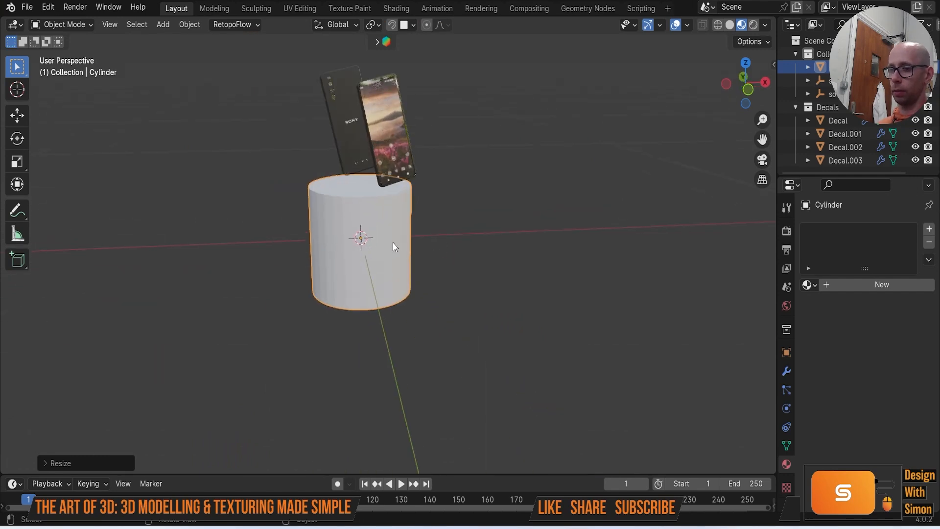
key("s")
left_click(365, 241)
Step: Scale the cylinder in X and Y only, keeping its Z height, to form a wide, low round platform
middle_click_drag(450, 212, 448, 243)
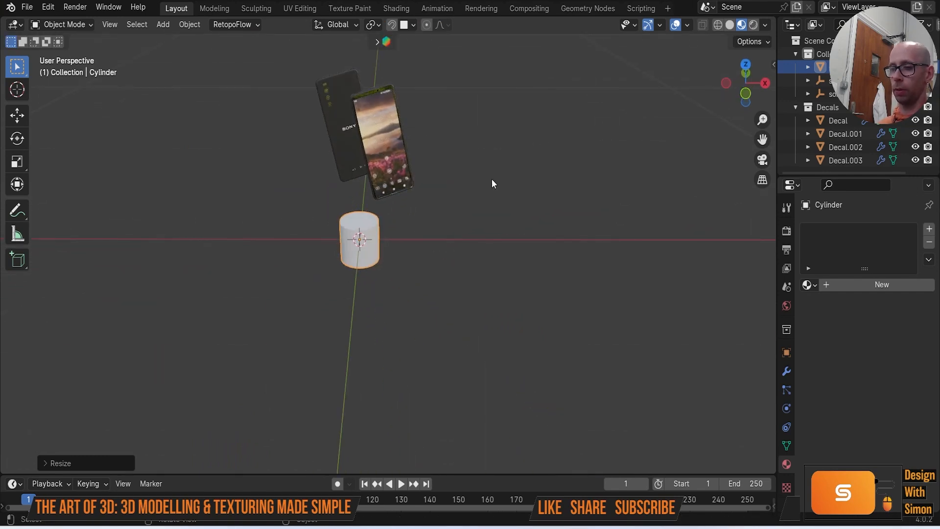
key("s")
key("shift+z")
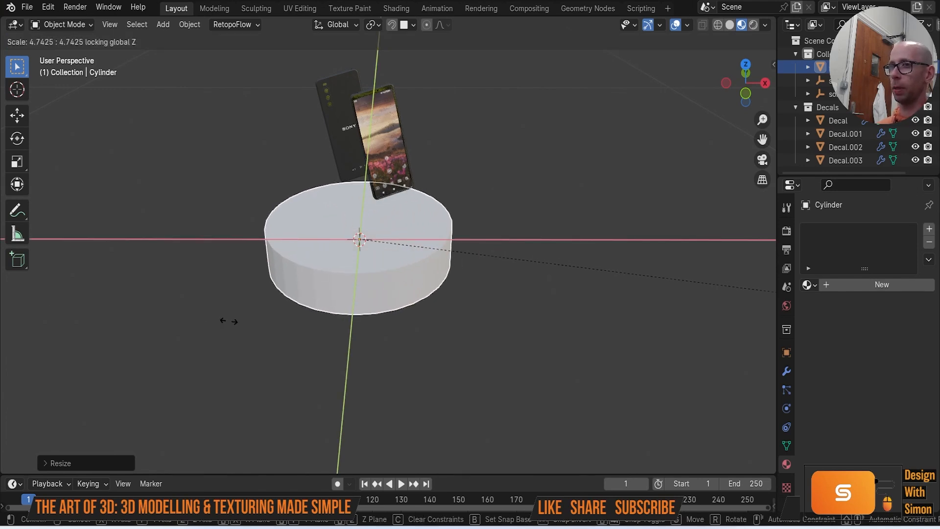
left_click(224, 321)
key("s")
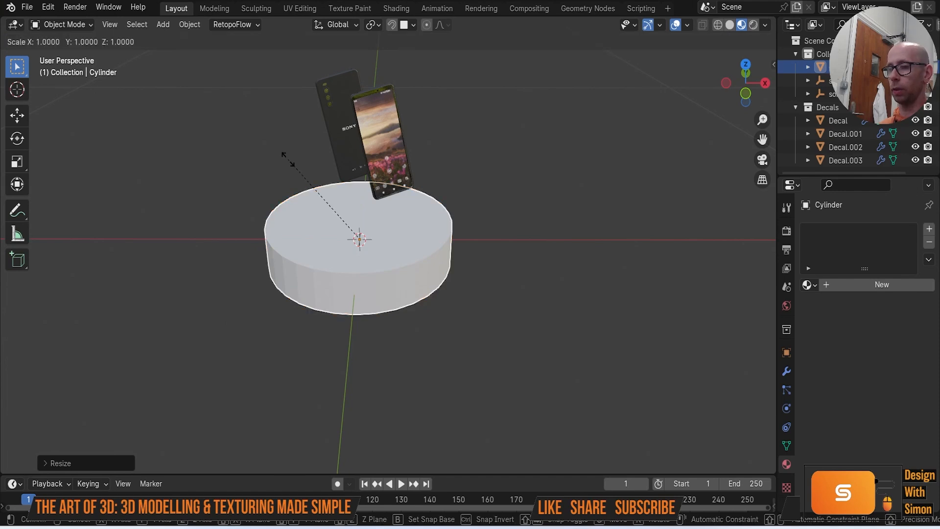
key("shift+z")
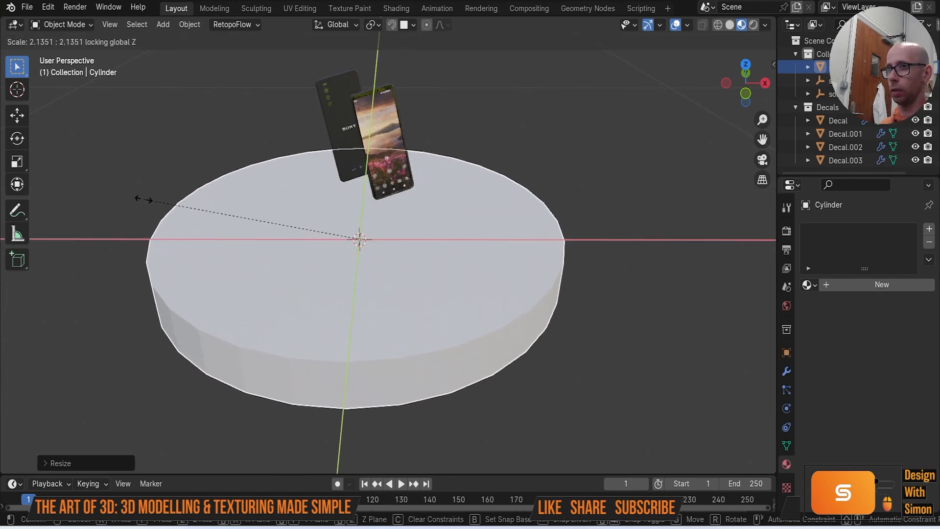
left_click(235, 209)
Step: Centre the cylinder platform beneath the two phones, working in the top view
middle_click_drag(235, 210, 515, 281)
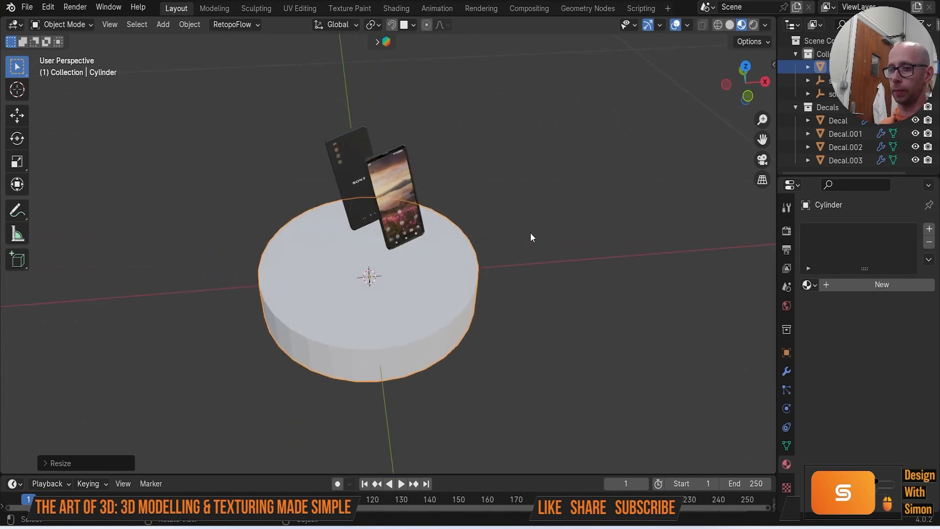
key("grave")
left_click(513, 164)
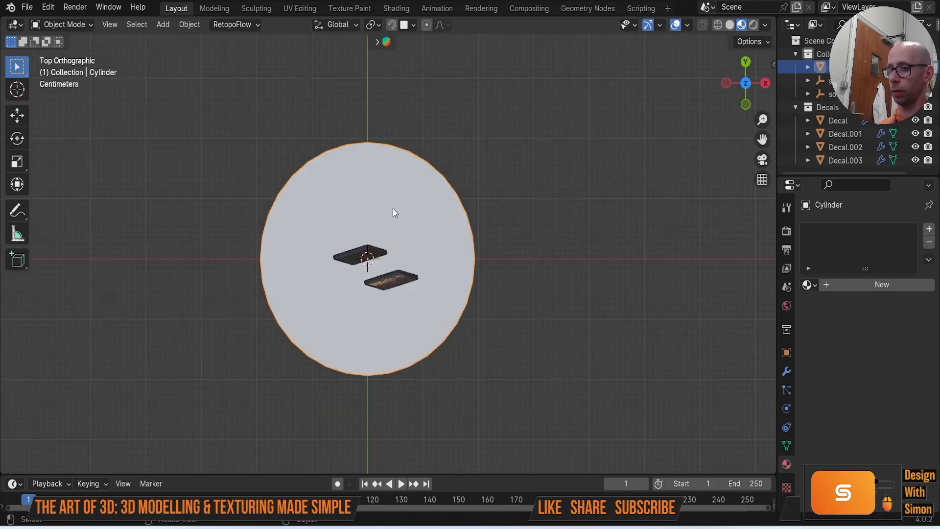
key("g")
left_click(401, 223)
Step: Reselect the cylinder platform and reduce its diameter slightly by scaling in X and Y only
middle_click_drag(633, 327, 597, 215)
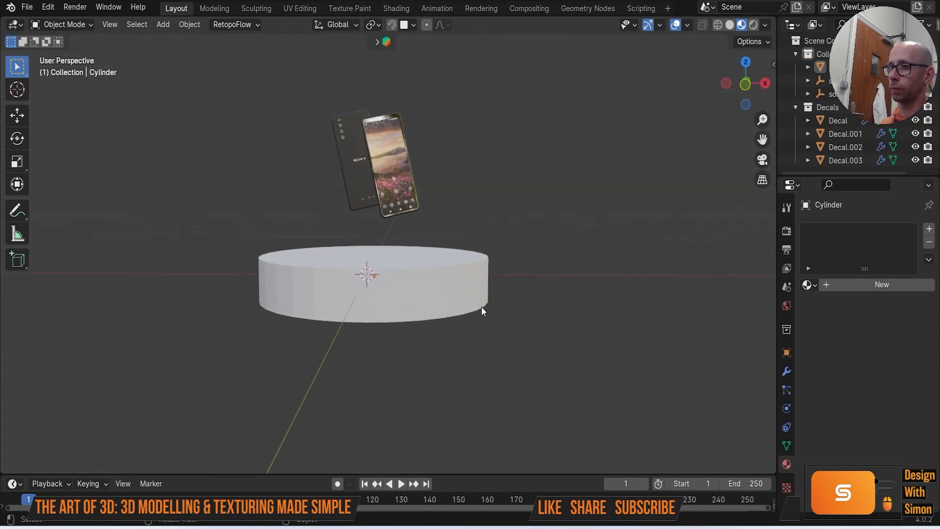
left_click(401, 278)
scroll(404, 287, "up", 2)
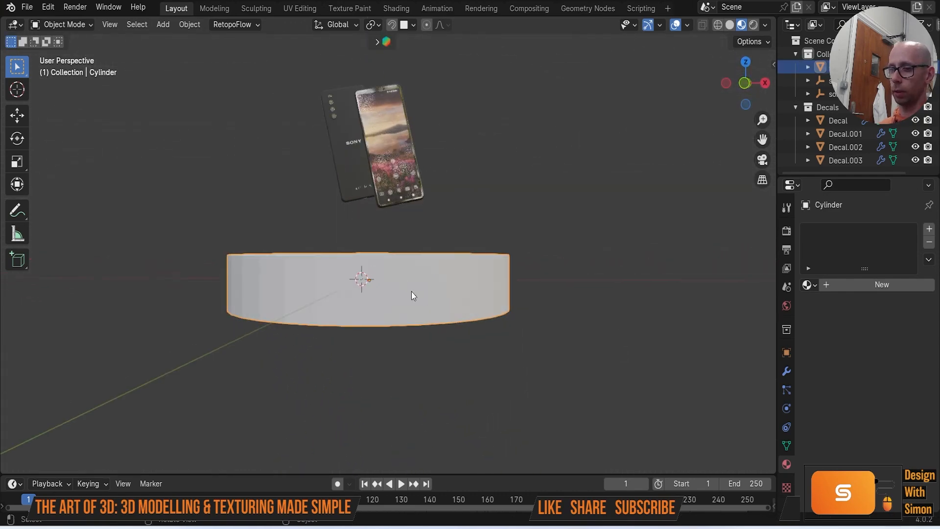
key("s")
key("shift+z")
left_click(398, 284)
Step: Delete the bottom face of the cylinder platform in Edit Mode
middle_click_drag(401, 286, 388, 216)
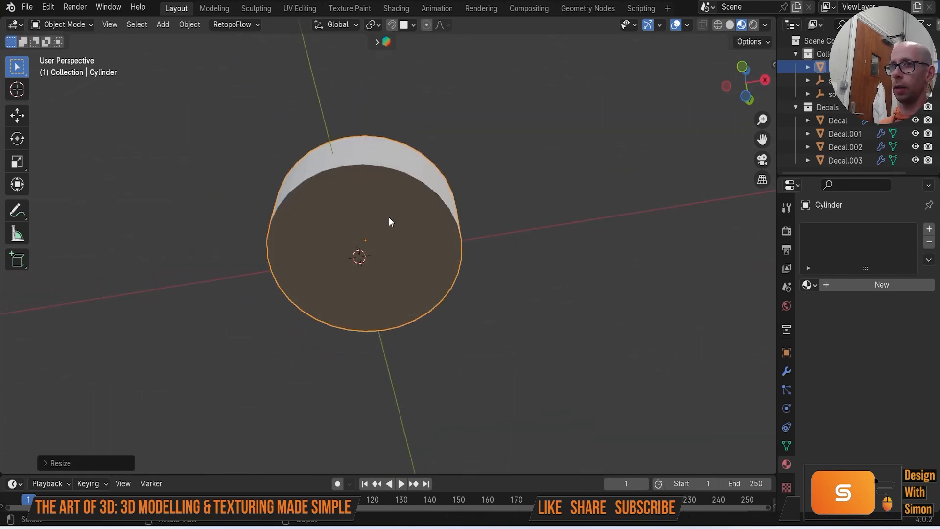
key("Tab")
left_click(383, 231)
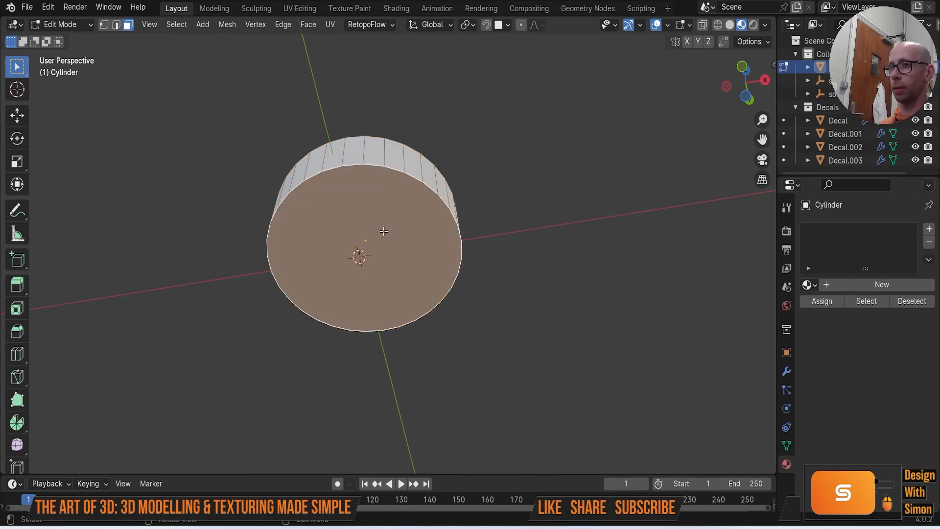
key("x")
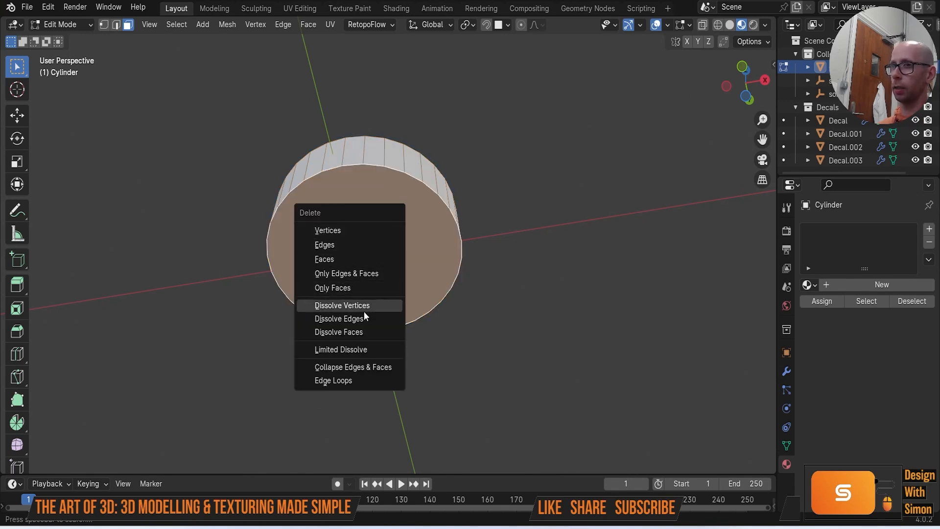
left_click(345, 260)
Step: Select the top rim edge loop of the cylinder platform in edge selection mode
middle_click_drag(345, 260, 357, 306)
key("2")
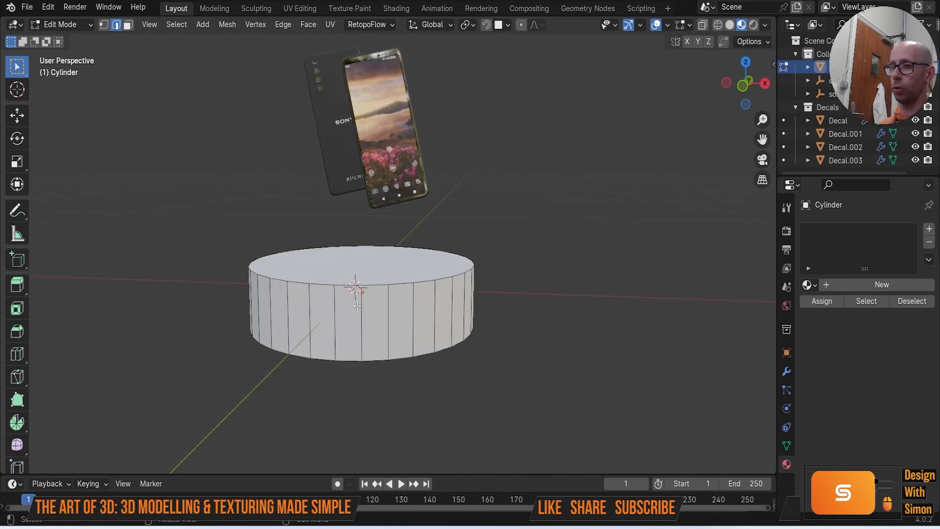
left_click(318, 284, "alt")
Step: Try to bevel the platform's selected top rim with a wider offset and an added segment, and undo the attempt
key("ctrl+b")
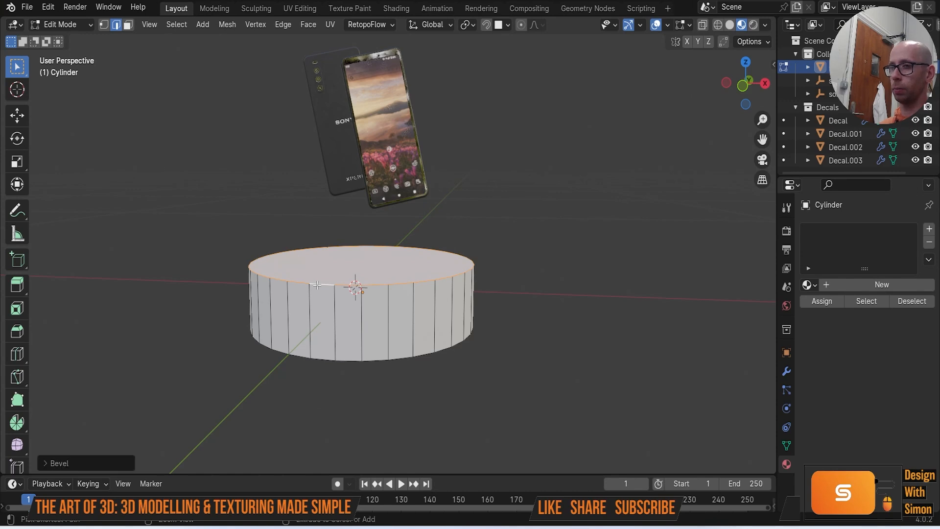
left_click(49, 464)
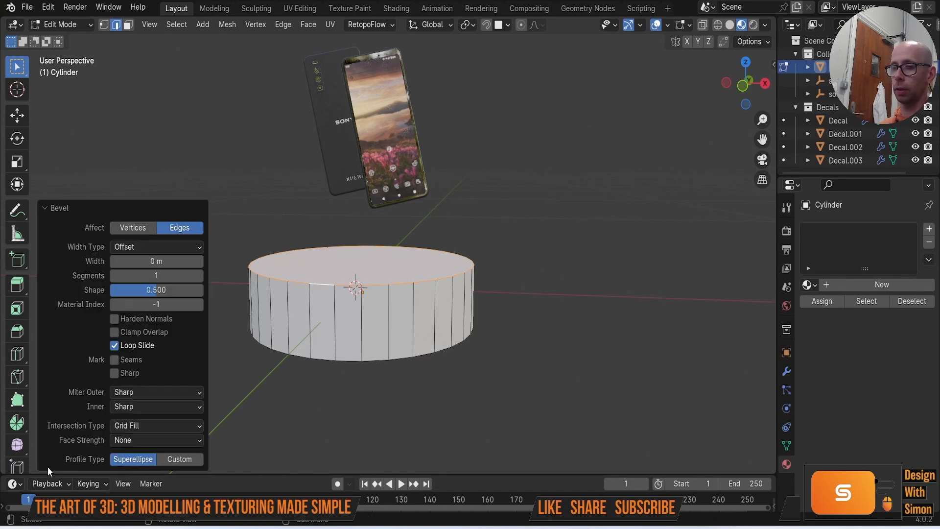
left_click(196, 263)
left_click(198, 262)
left_click(197, 277)
left_click(197, 261)
left_click(196, 261)
left_click(196, 261)
left_click(195, 262)
left_click(197, 262)
middle_click_drag(416, 363, 482, 378)
key("ctrl+z")
key("ctrl+z")
key("ctrl+z")
Step: Return to Object Mode and apply all transforms to the cylinder platform
middle_click_drag(482, 379, 489, 385)
key("Tab")
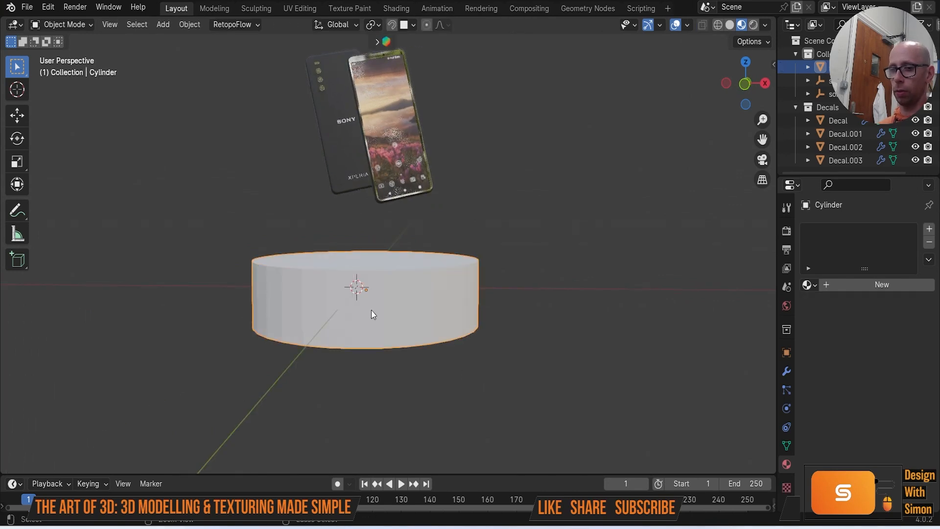
key("ctrl+a")
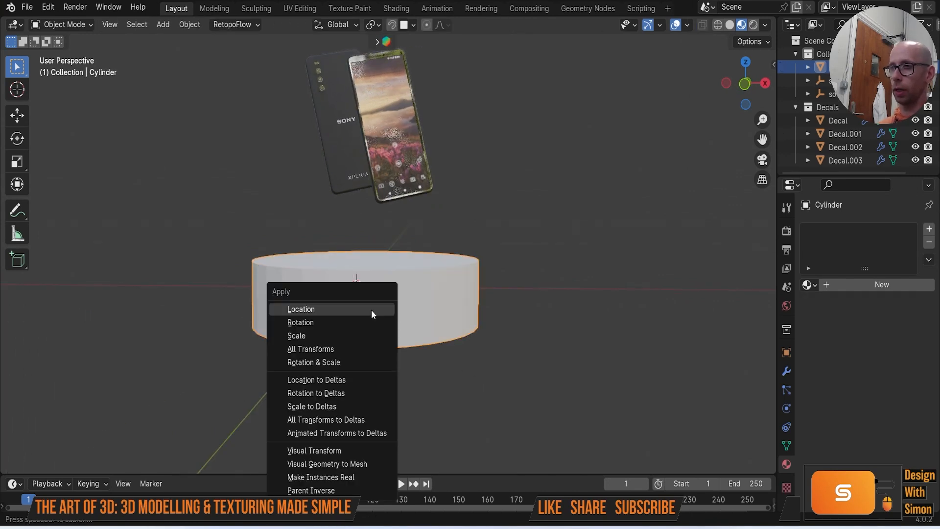
left_click(351, 348)
middle_click_drag(352, 354, 459, 269)
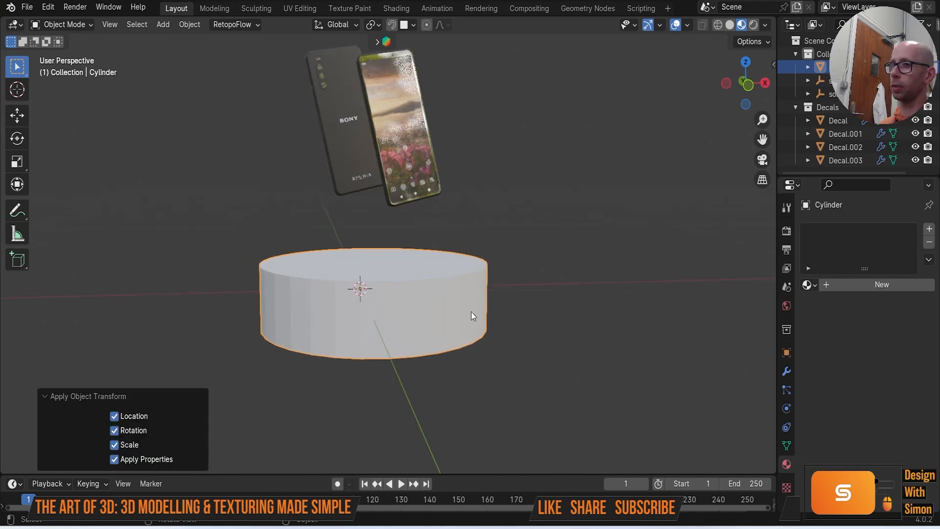
Step: Add a Subdivision Surface modifier to the cylinder platform
left_click(787, 371)
left_click(810, 227)
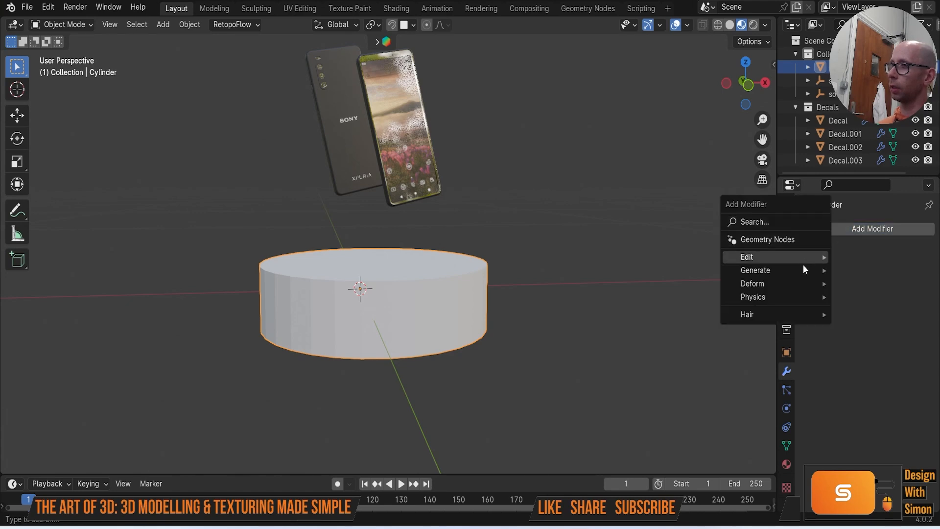
mouse_move(802, 271)
left_click(703, 443)
middle_click_drag(604, 392, 522, 361)
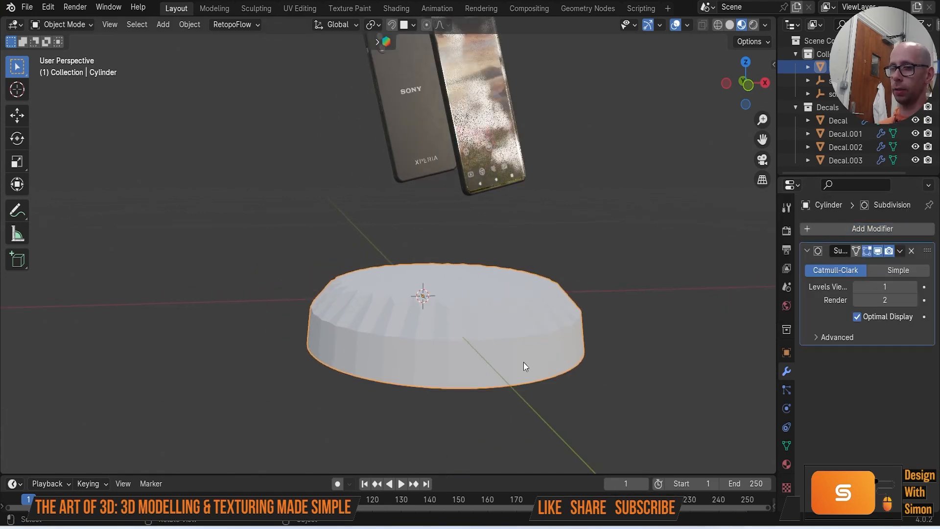
Step: Bevel the platform's top rim edge loop with a 0.01 m width and 2 segments, and return to Object Mode
key("Tab")
key("ctrl+b")
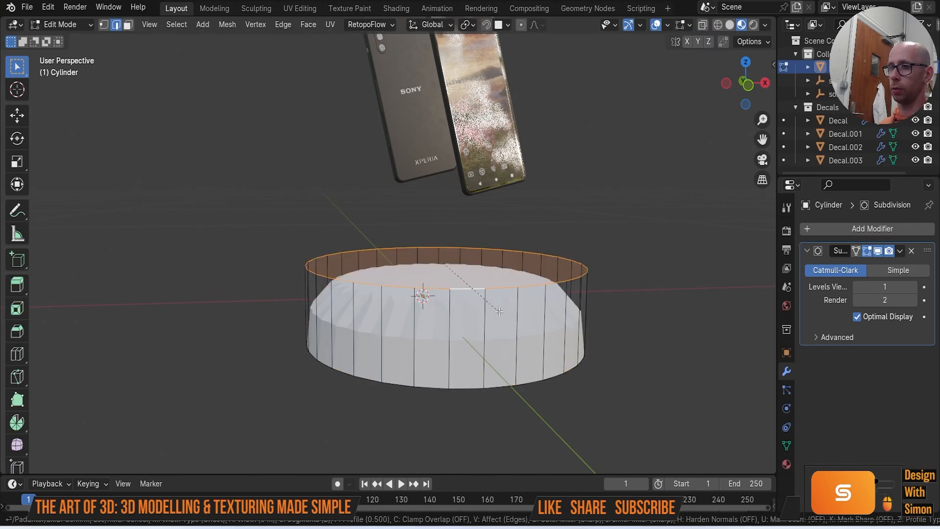
left_click(499, 311)
left_click(201, 262)
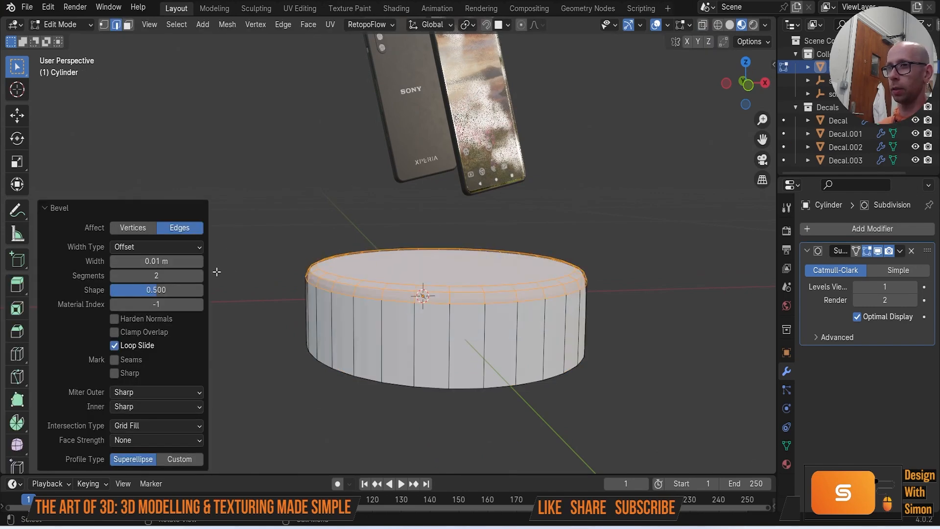
middle_click_drag(263, 285, 187, 270)
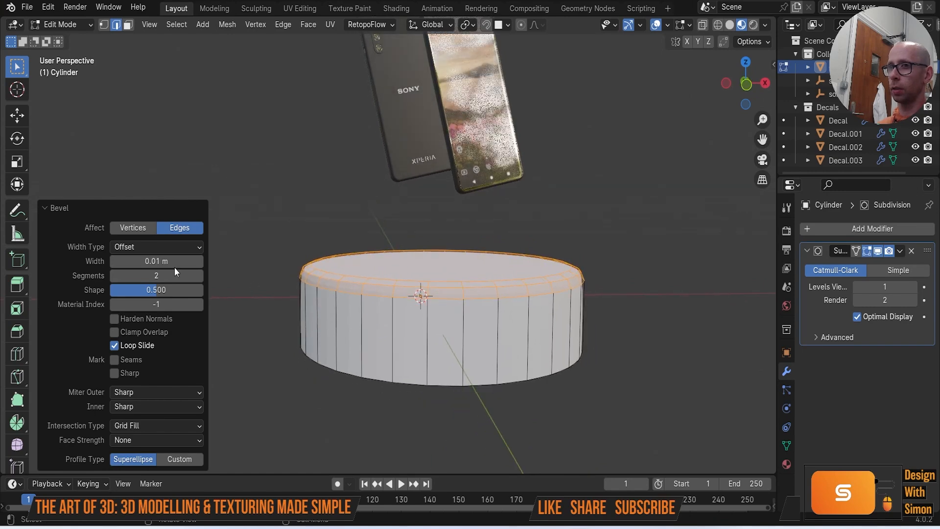
middle_click_drag(266, 271, 270, 270)
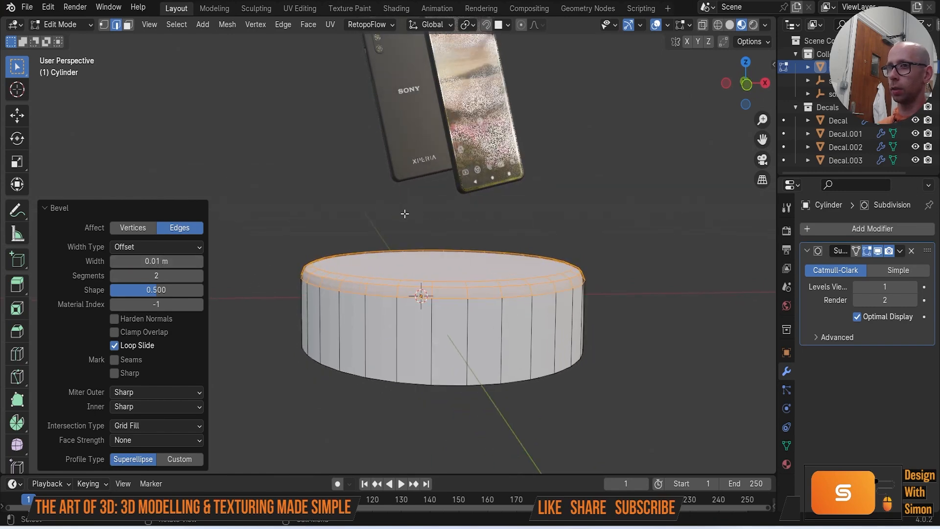
key("Tab")
Step: Apply smooth shading to the cylinder platform
middle_click_drag(367, 224, 358, 234)
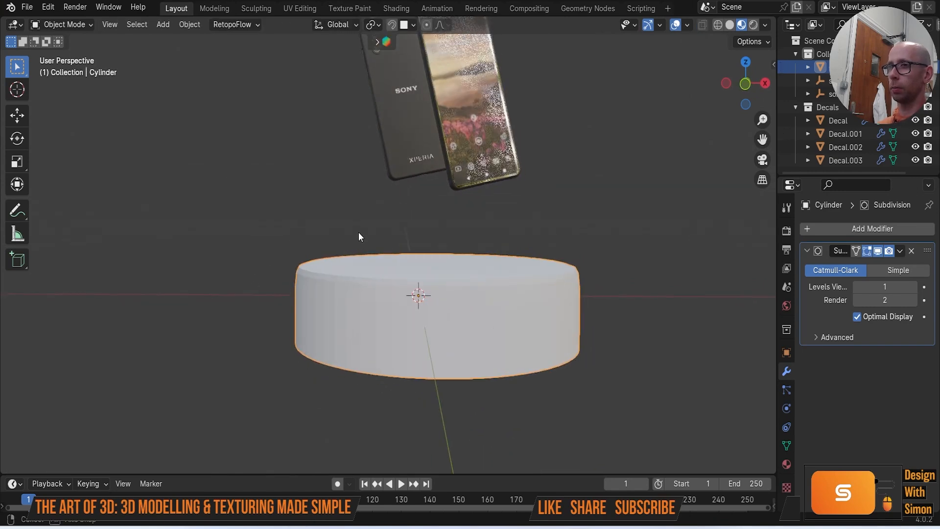
key("q")
left_click(464, 341)
middle_click_drag(308, 195, 325, 234)
scroll(333, 244, "down", 3)
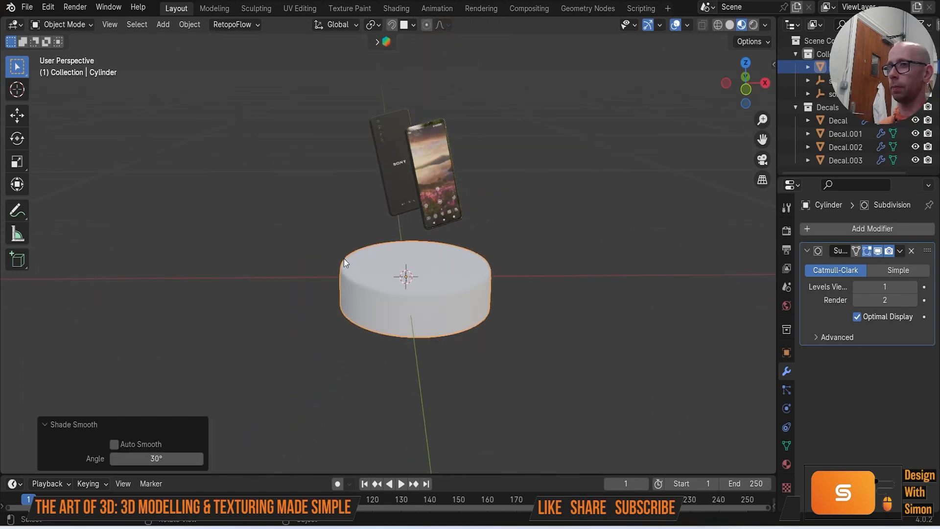
left_click(289, 211)
left_click(416, 305)
key("q")
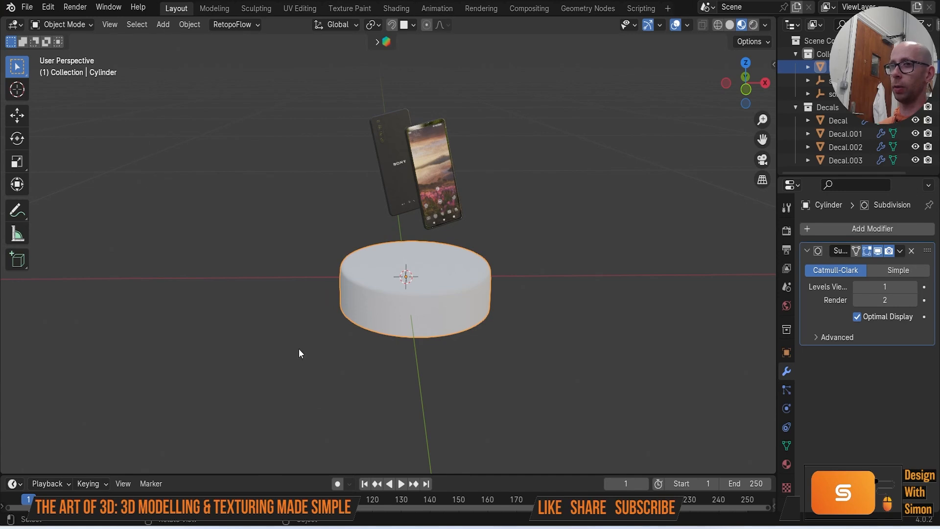
left_click(190, 25)
left_click(545, 366)
Step: Lower both phones and their decals about 0.04 m along Z to hover just above the platform, and save the file
middle_click_drag(544, 367, 524, 365)
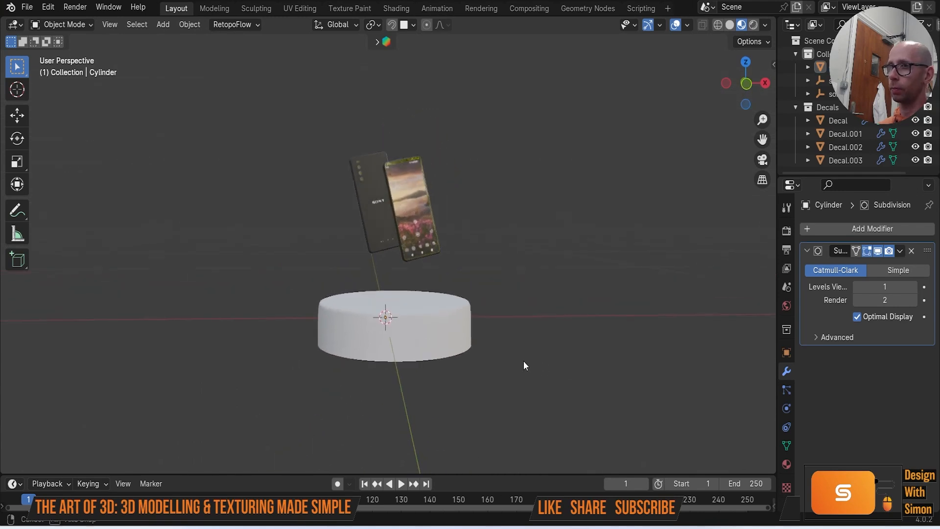
left_click_drag(315, 104, 483, 268)
key("g")
key("z")
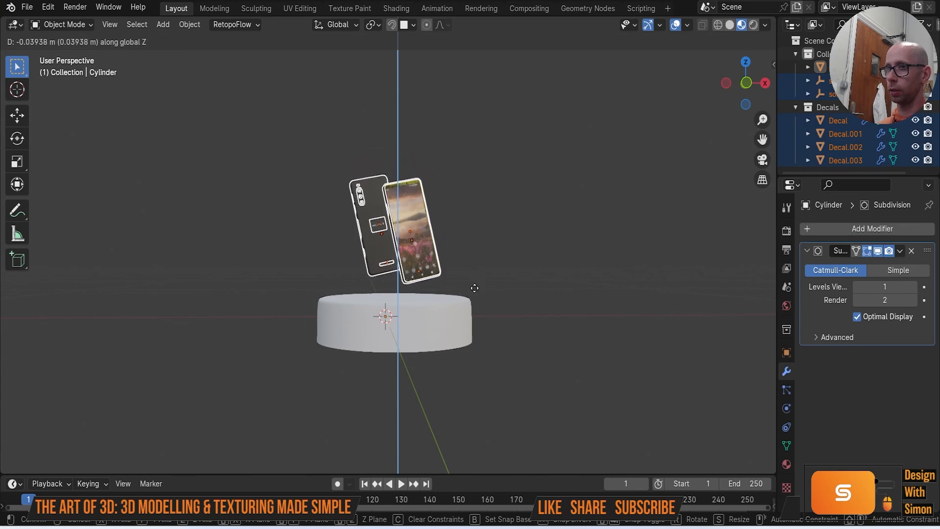
left_click(474, 289)
middle_click_drag(465, 292, 483, 298)
left_click(533, 302)
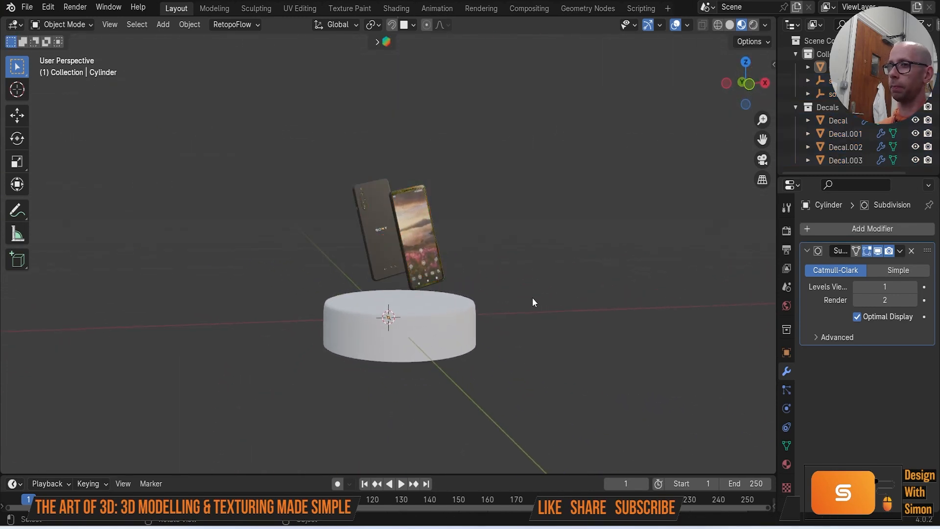
left_click(27, 7)
left_click(75, 92)
Step: Add a mesh plane at the origin as the floor beneath the platform and scale it down uniformly
middle_click_drag(625, 277, 542, 262)
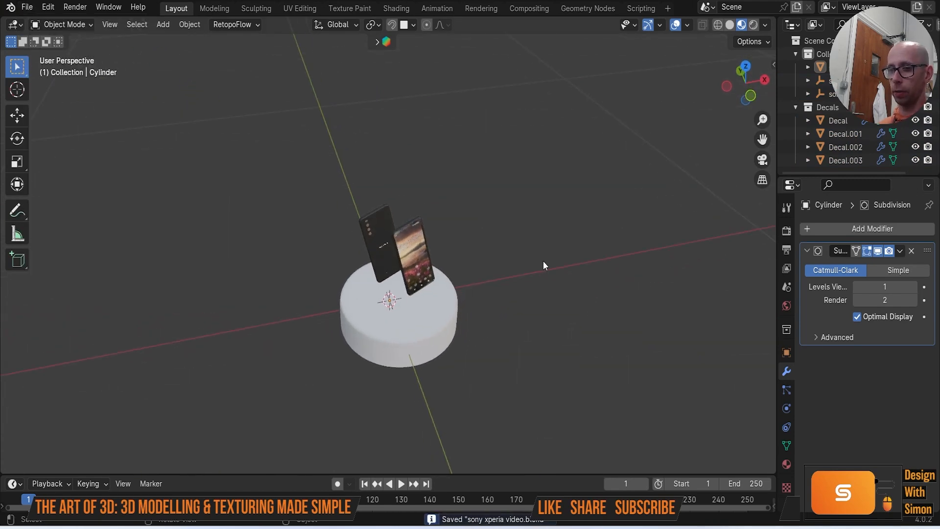
key("shift+a")
mouse_move(543, 261)
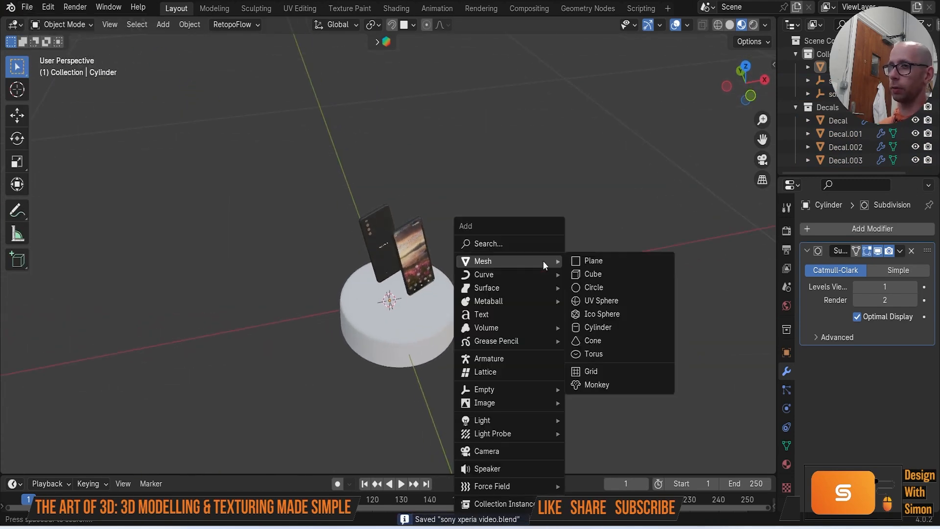
left_click(613, 260)
middle_click_drag(541, 300, 422, 330)
key("s")
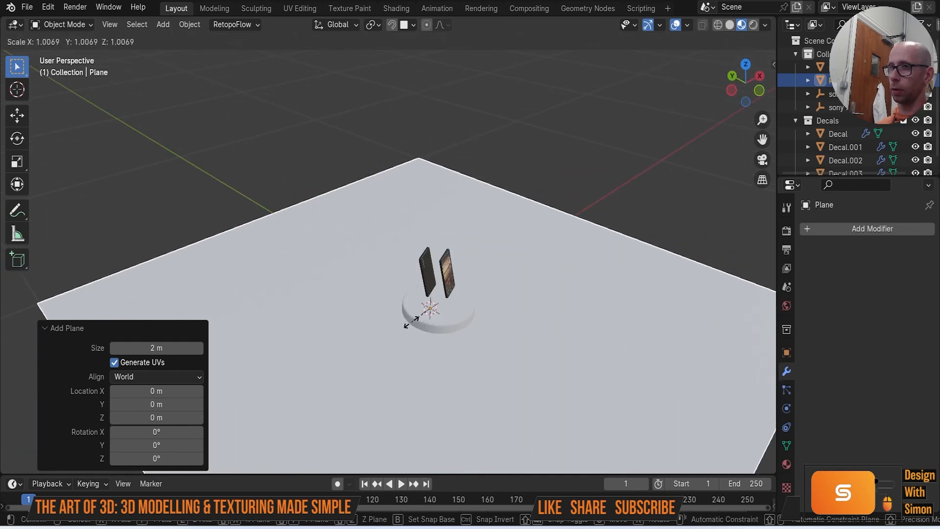
left_click(468, 336)
middle_click_drag(468, 336, 405, 207)
left_click(311, 196)
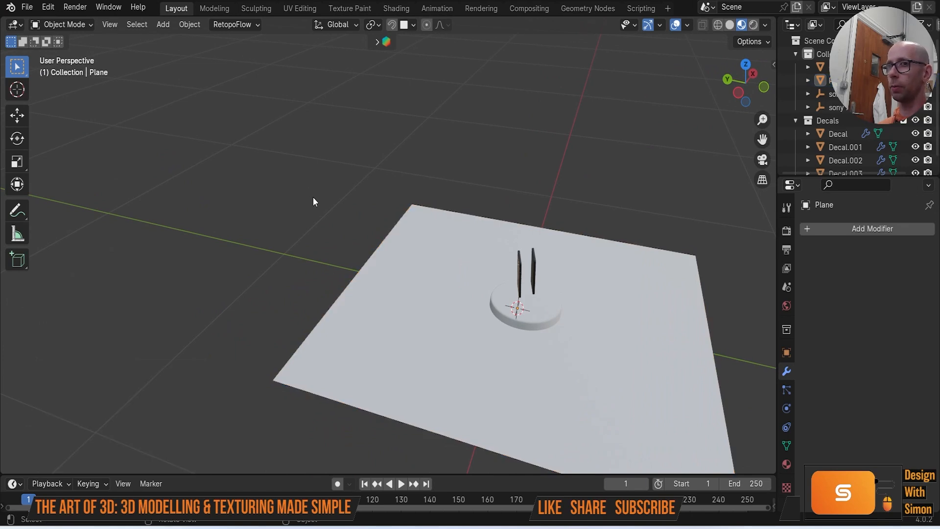
Step: Extrude three adjoining edges of the floor plane about 0.8 m up along Z to form the backdrop walls
left_click(467, 320)
key("Tab")
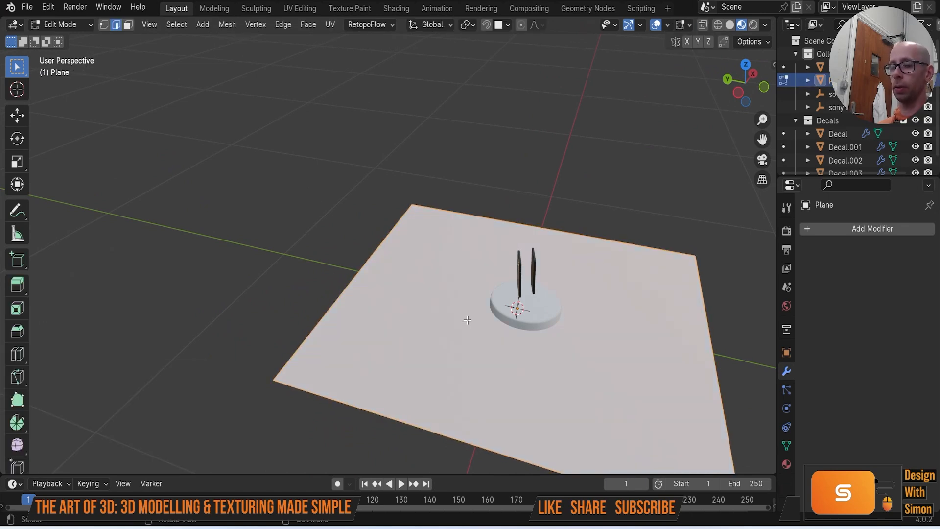
left_click(306, 345)
left_click(312, 391, "shift")
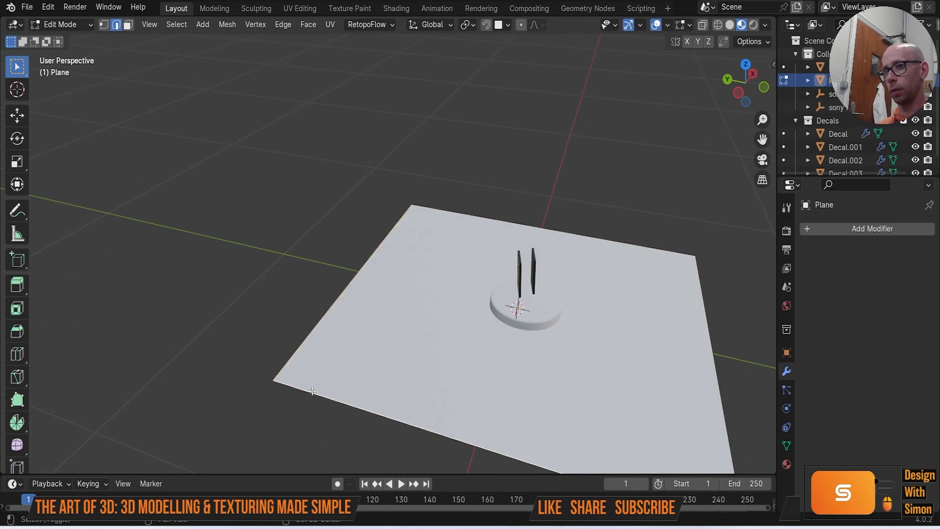
left_click(465, 213, "shift")
middle_click_drag(465, 213, 448, 230)
key("e")
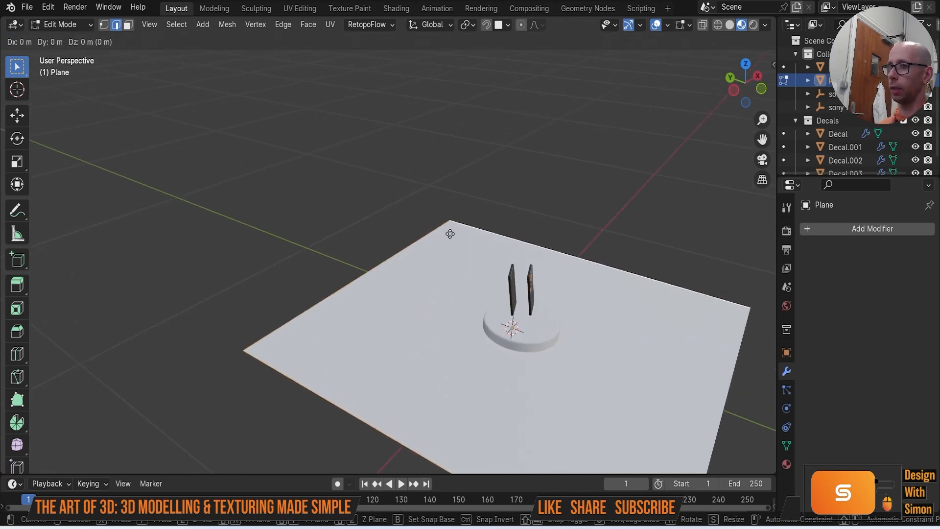
key("z")
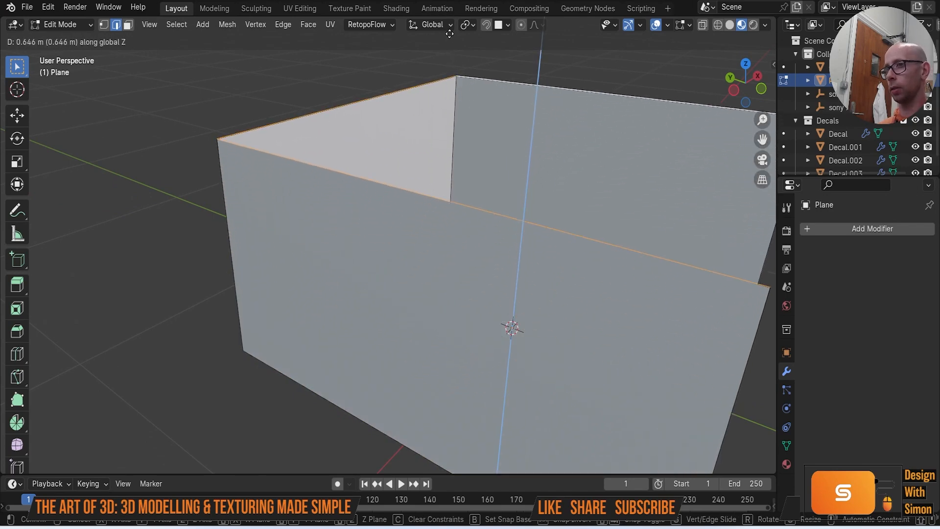
left_click(436, 442)
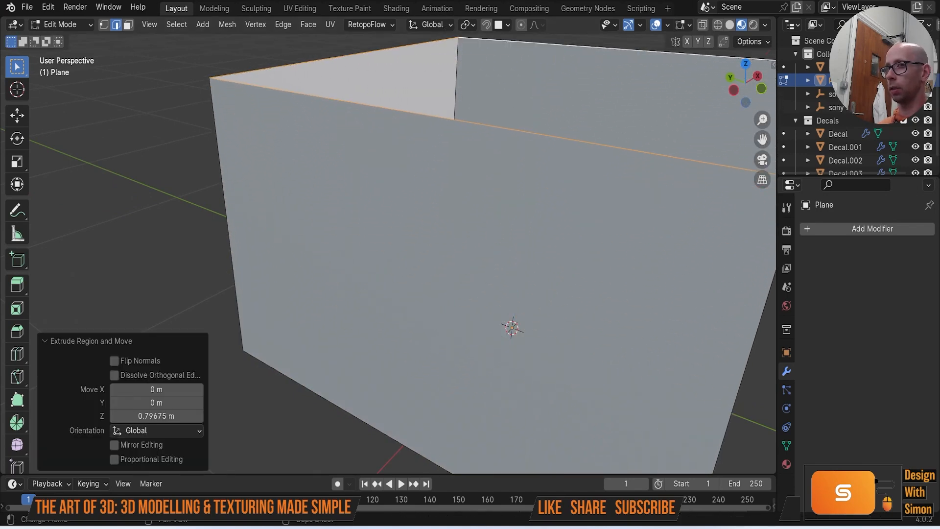
Step: Bevel the three edges where the walls meet the floor with a 0.1 m width and 5 segments
middle_click_drag(484, 338, 315, 256)
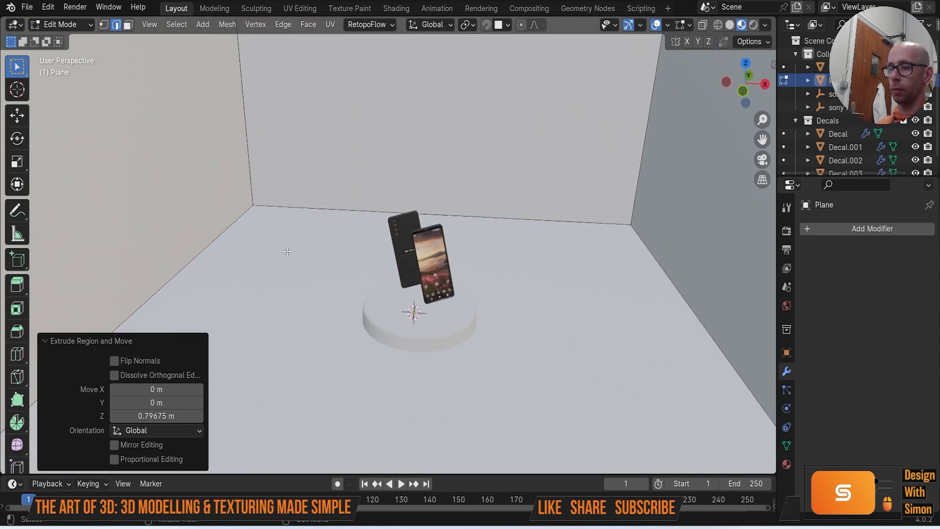
left_click(301, 203)
left_click(230, 218, "shift")
left_click(660, 276, "shift")
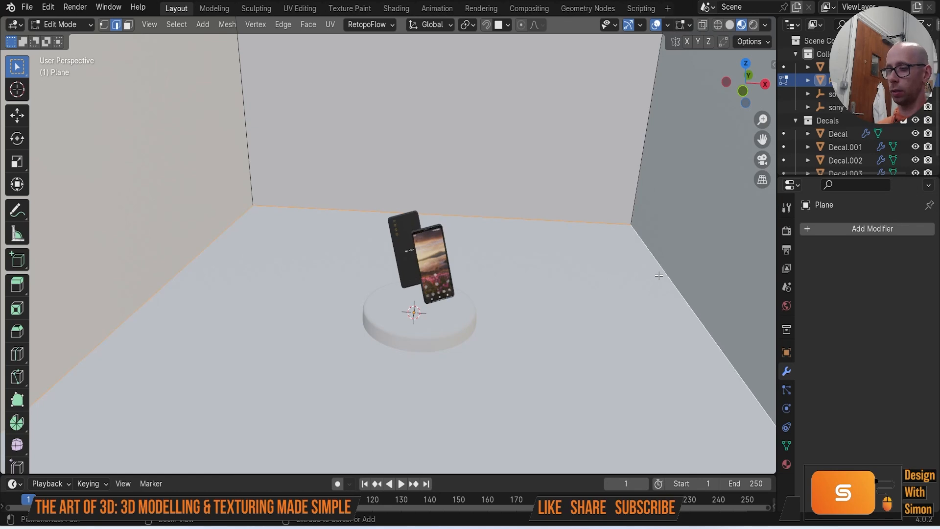
key("ctrl+b")
left_click(659, 277)
left_click_drag(156, 261, 170, 265)
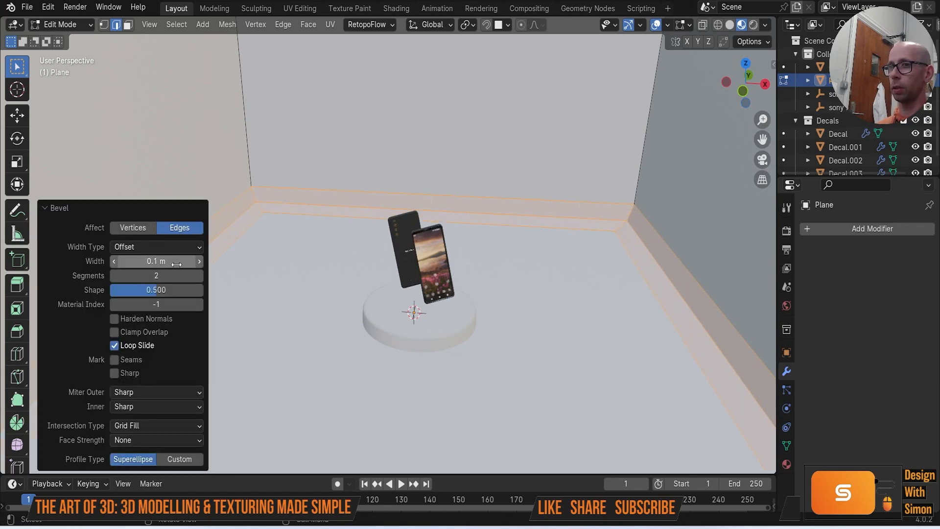
left_click(200, 276)
left_click(200, 276)
left_click(200, 276)
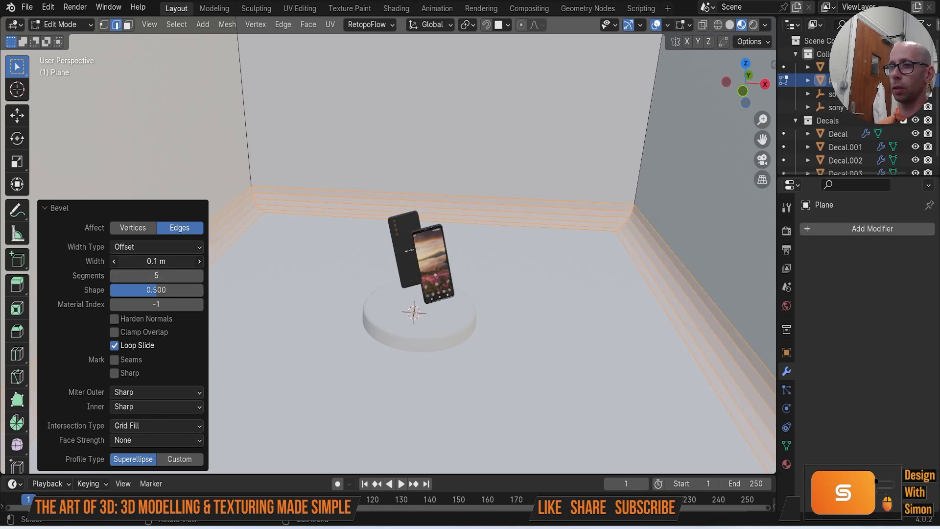
Step: Reduce the floor-edge bevel to a 0.05 m width and 3 segments, and return to Object Mode
left_click_drag(184, 264, 178, 265)
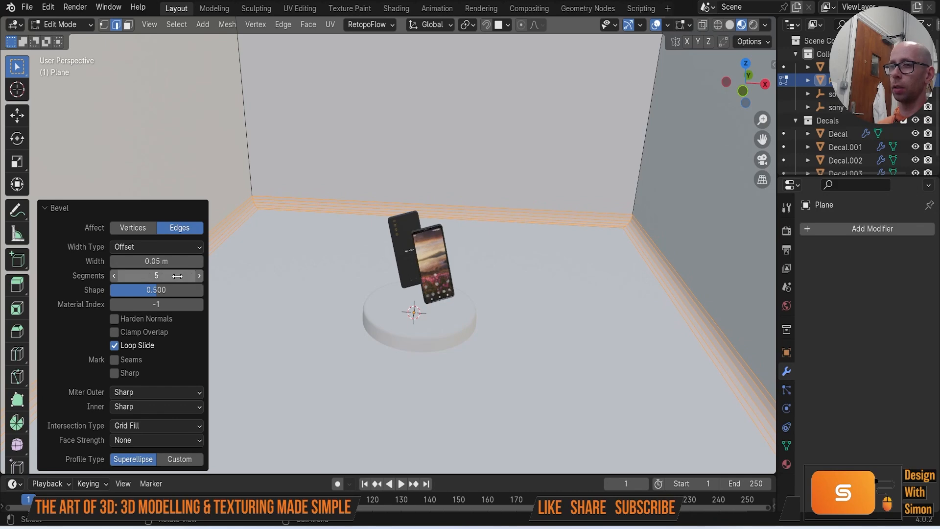
left_click(114, 274)
left_click(113, 276)
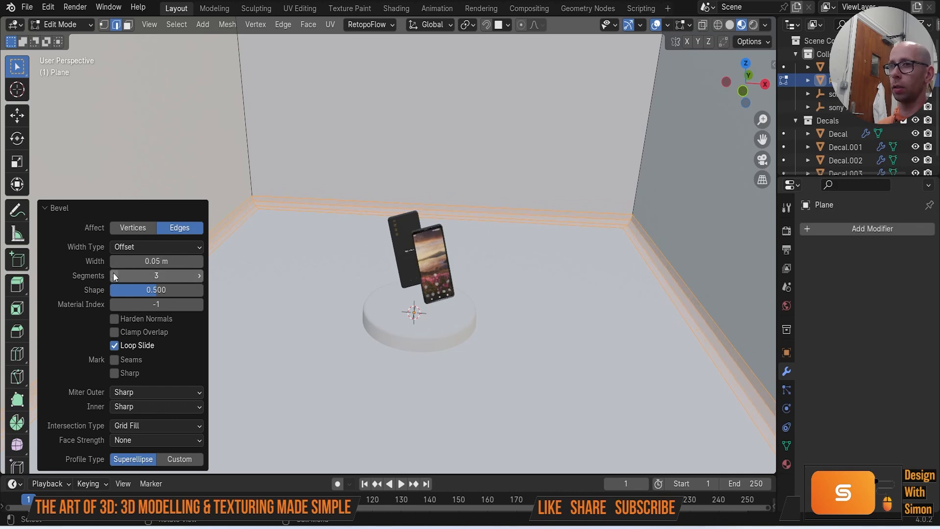
scroll(345, 282, "down", 5)
key("Tab")
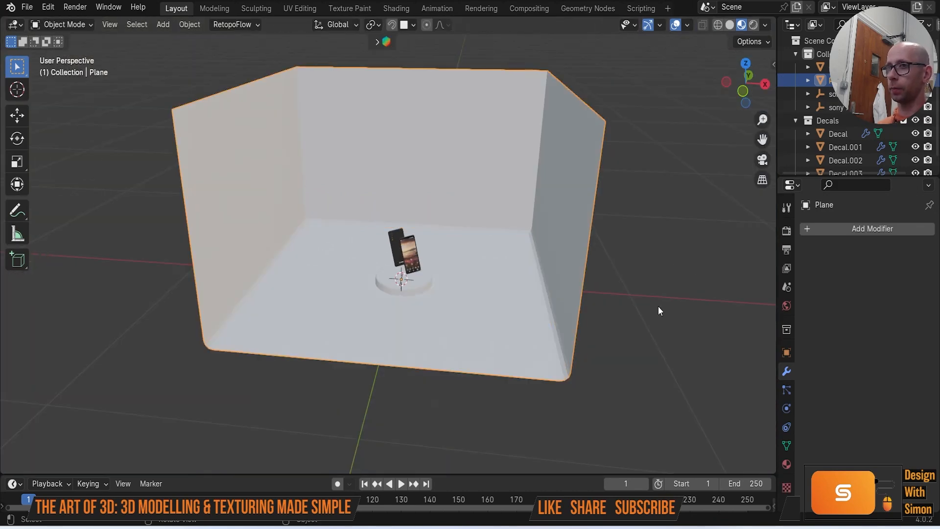
Step: Apply smooth shading to the three-walled backdrop
scroll(655, 305, "up", 5)
key("q")
left_click(267, 162)
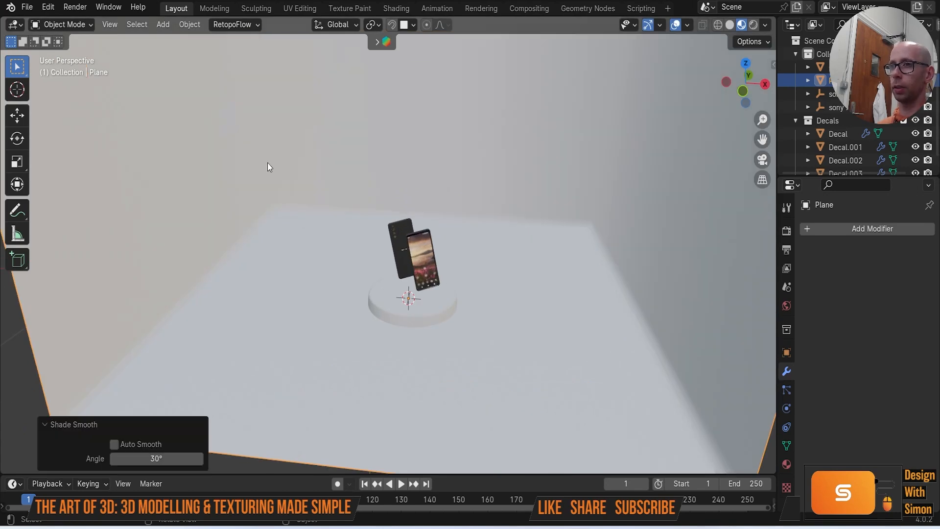
Step: Check the smoothed backdrop around the phones and platform, and save the scene to its existing file
middle_click_drag(454, 254, 430, 311)
scroll(499, 265, "down", 4)
scroll(479, 284, "up", 5)
scroll(447, 356, "up", 4)
middle_click_drag(439, 356, 449, 357)
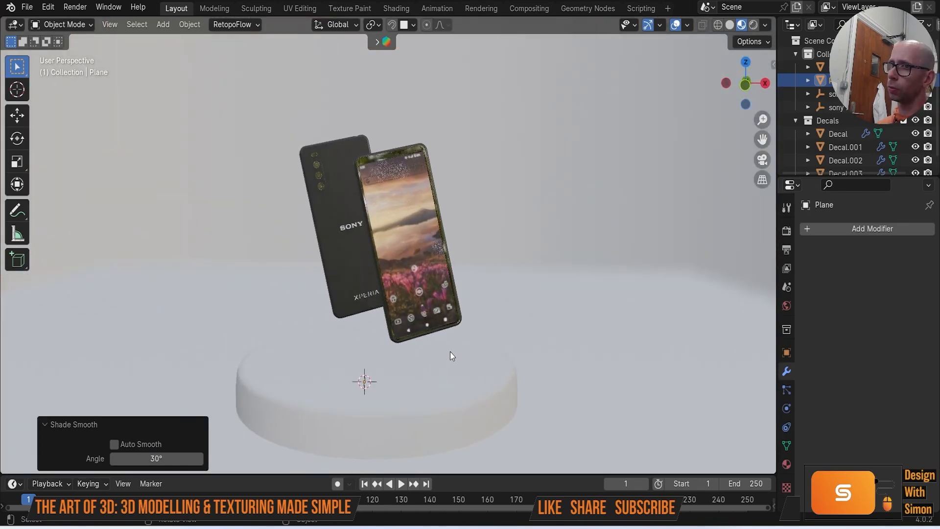
scroll(451, 354, "down", 5)
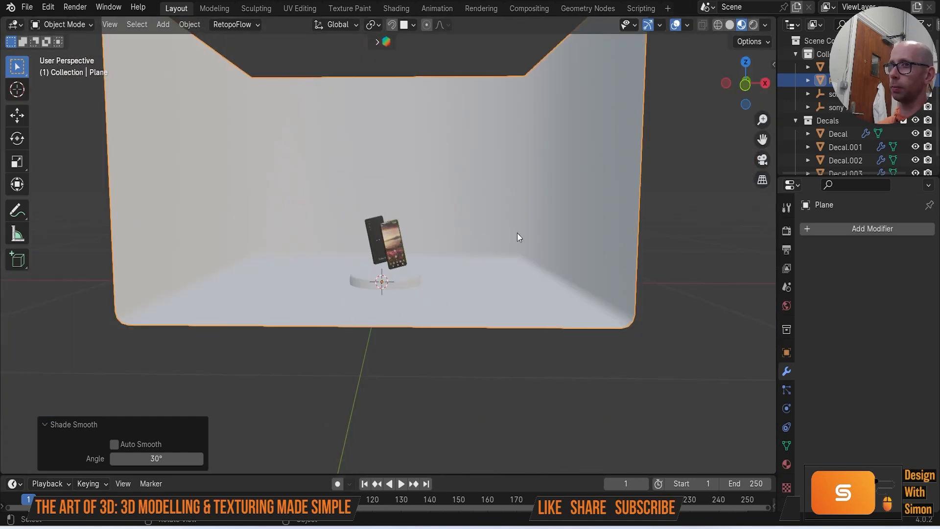
left_click(27, 6)
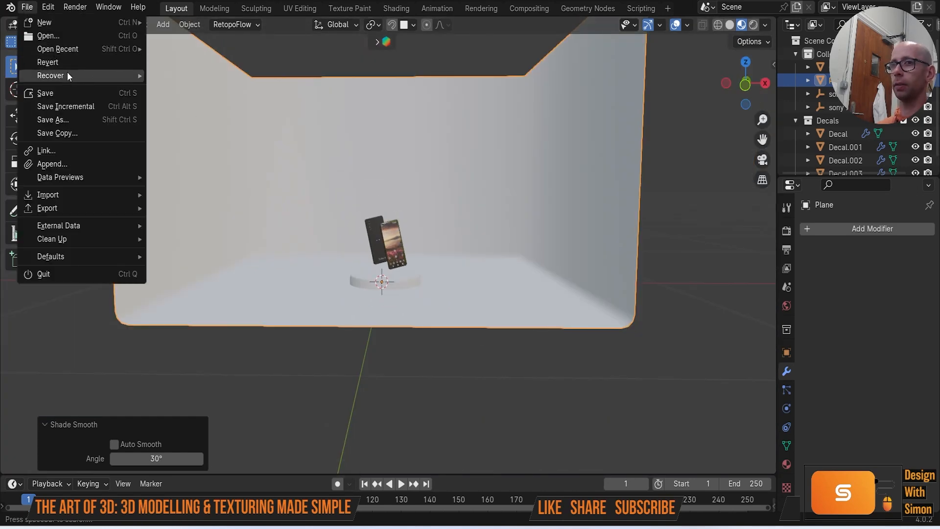
left_click(66, 98)
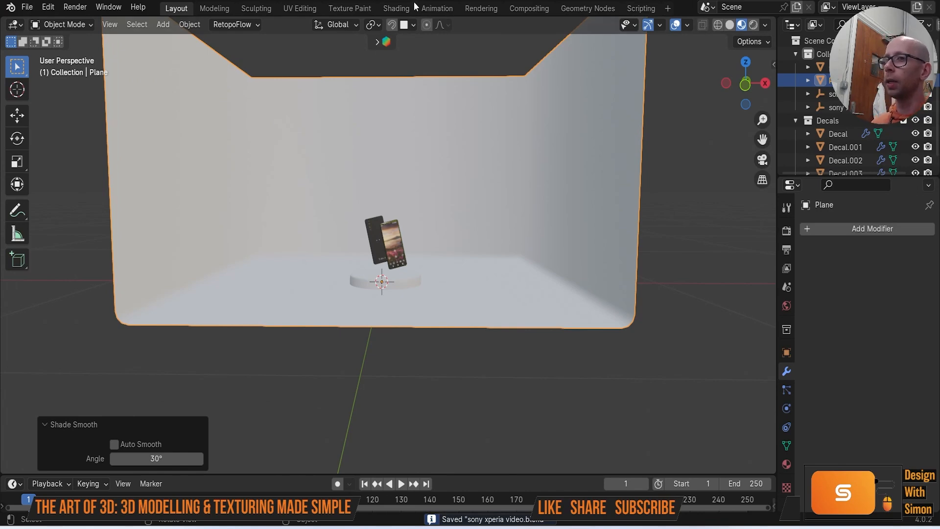
Step: Switch to the Shading workspace and examine the reference image of the gradient noise background node setup
left_click(396, 8)
scroll(162, 227, "down", 5)
middle_click_drag(163, 282, 206, 284)
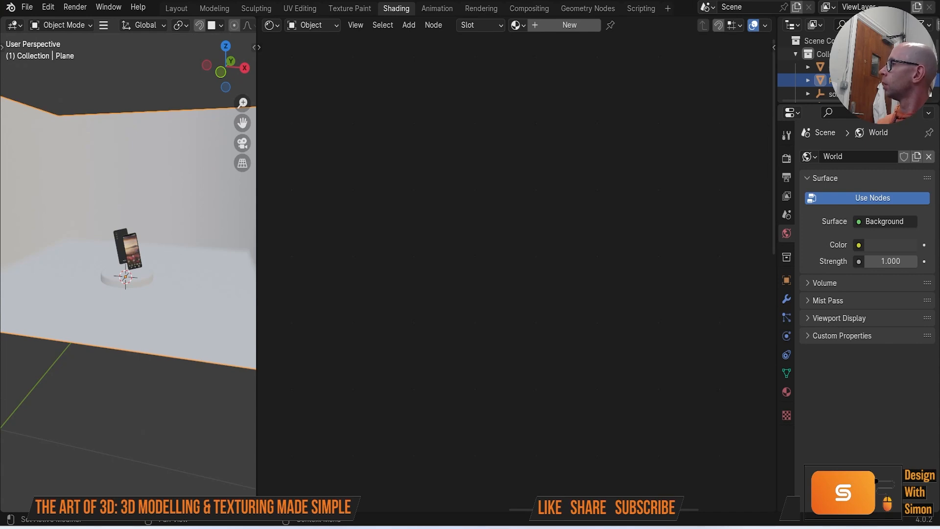
left_click_drag(939, 191, 492, 153)
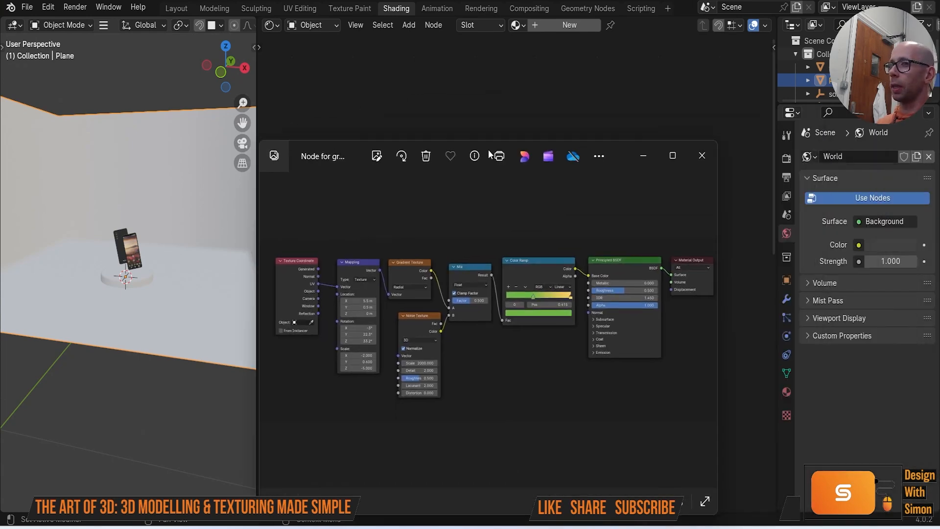
left_click(683, 165)
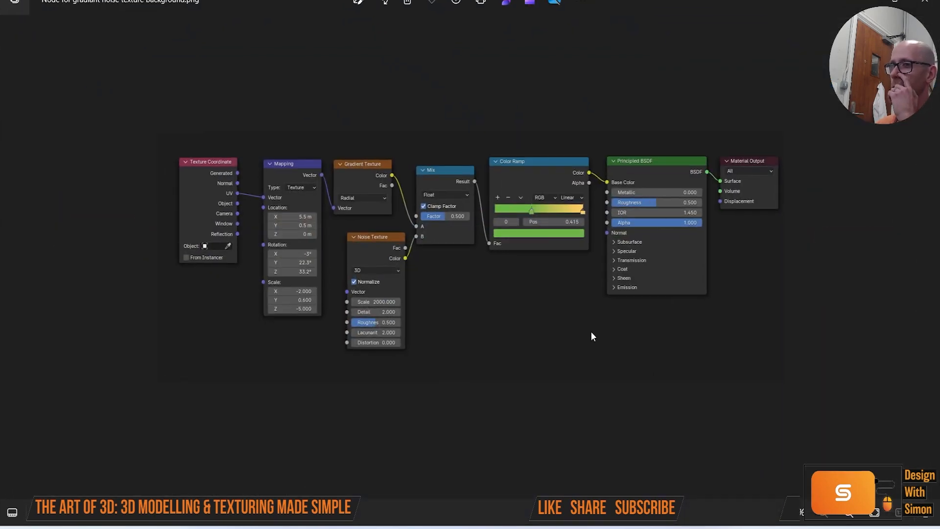
left_click_drag(650, 4, 939, 34)
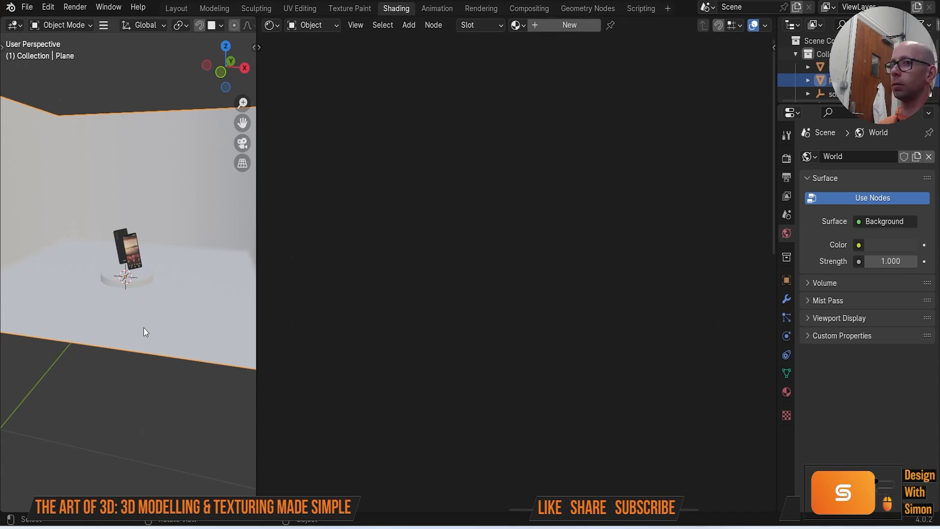
Step: Create a new material for the backdrop plane and reposition its Principled BSDF node
scroll(190, 253, "up", 2)
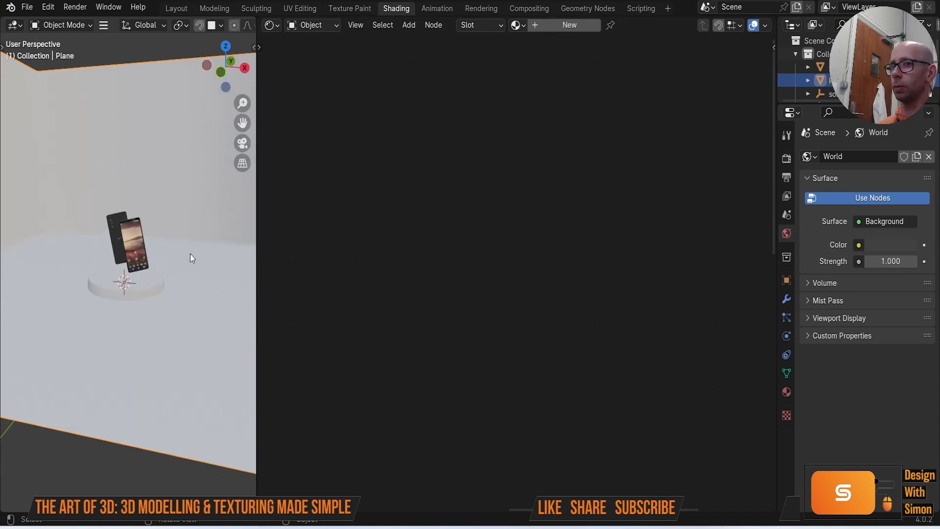
left_click(786, 391)
left_click(829, 215)
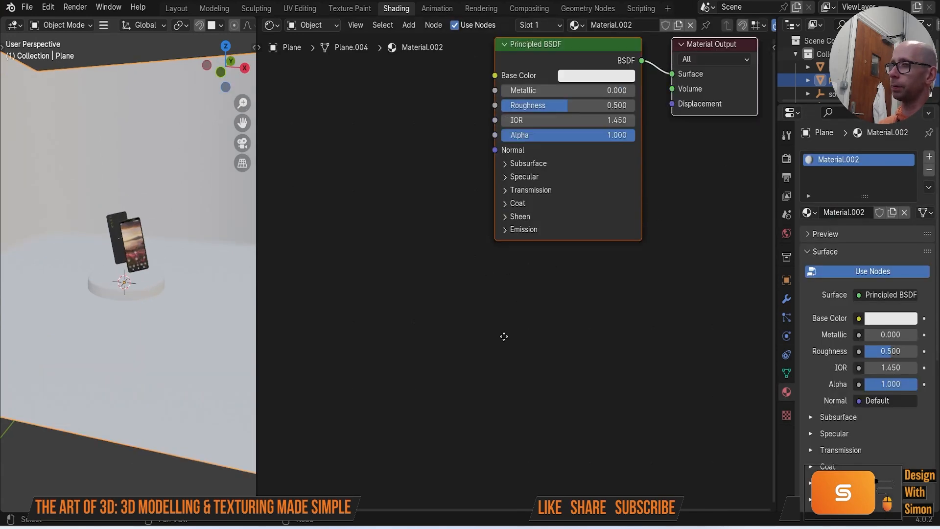
left_click(395, 200)
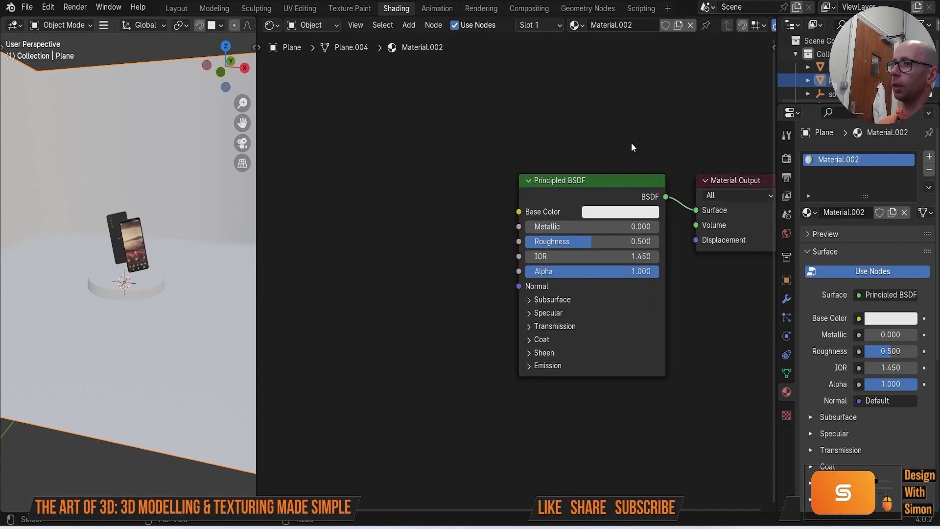
left_click_drag(618, 179, 634, 184)
Step: Add a Color Ramp converter node and connect its Color output to the Principled BSDF's Base Color
key("shift+a")
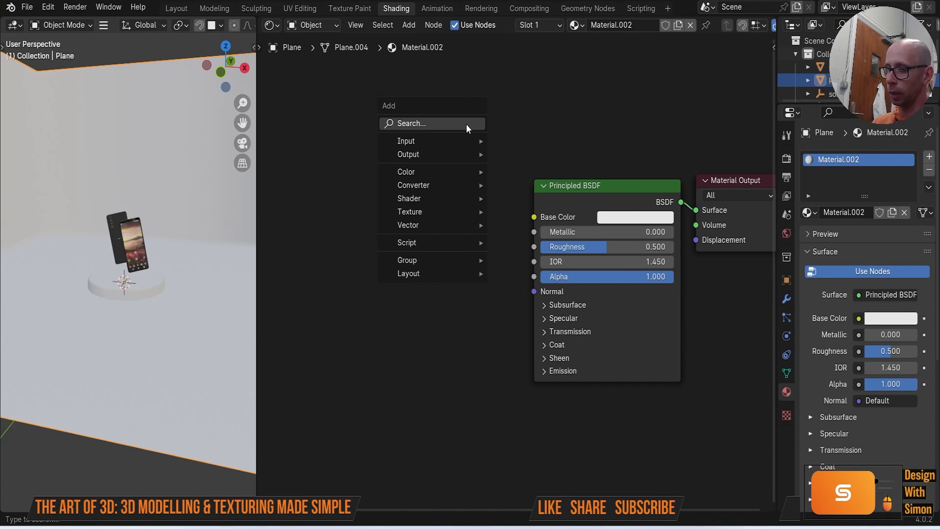
type("colour")
key("BackSpace")
key("BackSpace")
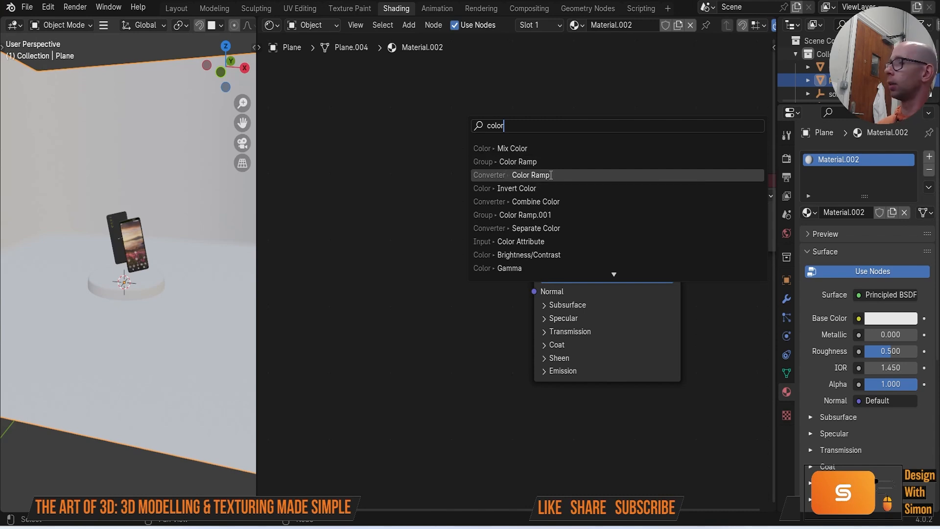
left_click(550, 170)
left_click(342, 171)
left_click_drag(486, 189, 533, 217)
key("Home")
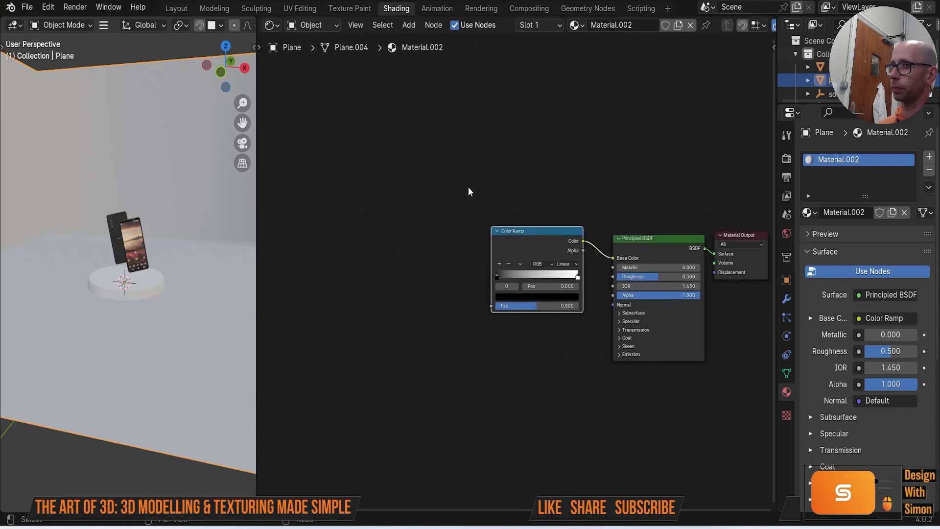
Step: Add a Mix node before the Color Ramp and connect its Result to the Color Ramp's Fac input
key("shift+a")
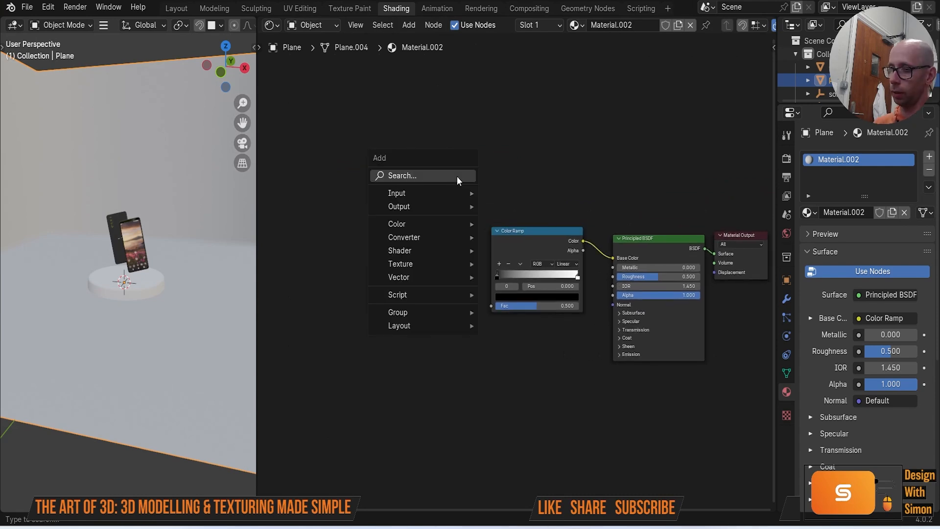
type("mix")
left_click(538, 200)
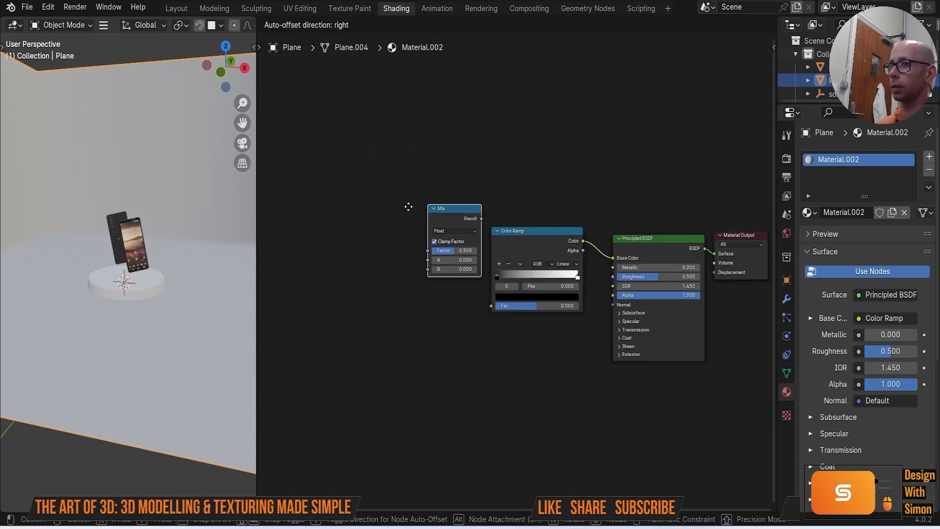
left_click(427, 242)
left_click_drag(424, 236, 491, 305)
left_click_drag(539, 237, 555, 247)
left_click_drag(394, 226, 460, 271)
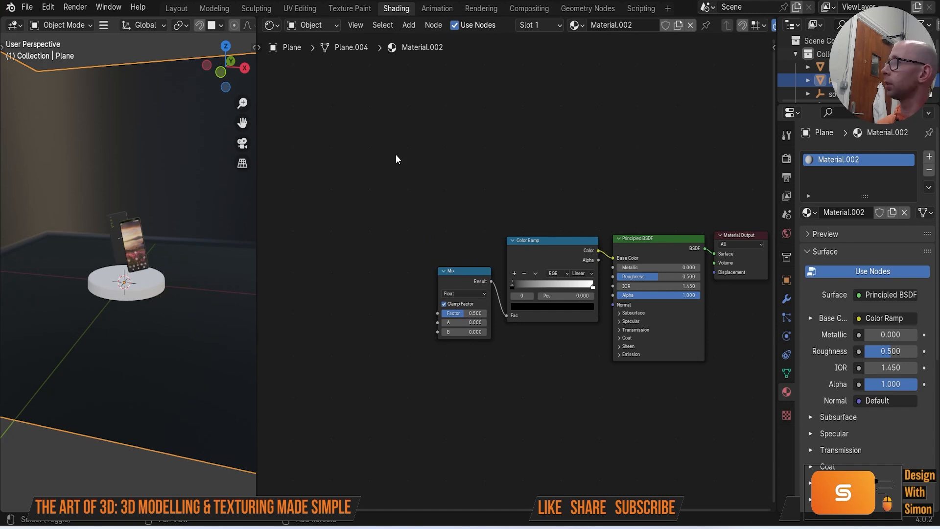
Step: Add a Noise Texture node and connect its Color output to the Mix node's B input
key("shift+a")
type("noise")
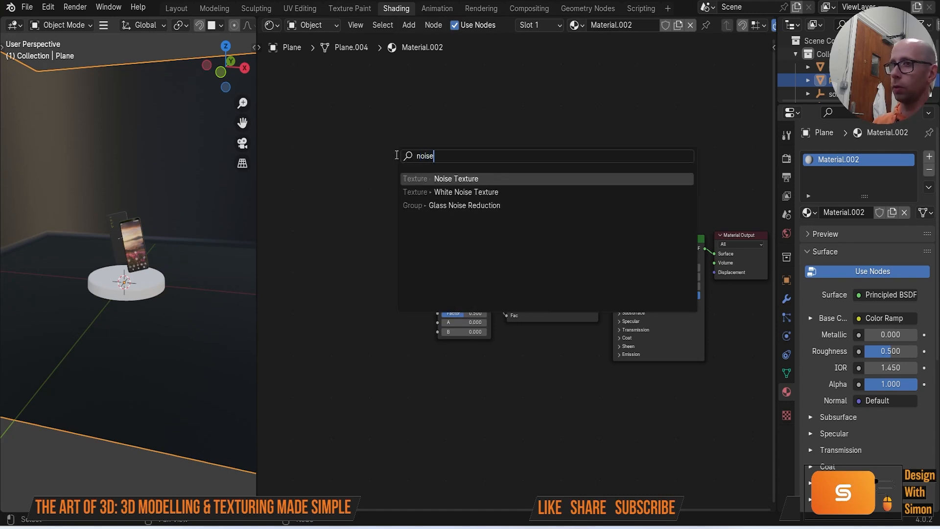
left_click(482, 177)
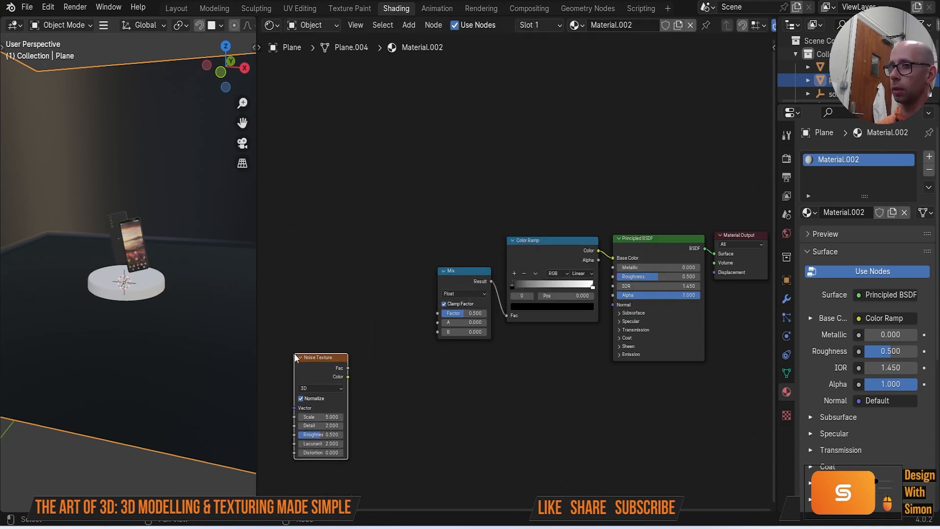
left_click_drag(349, 377, 436, 333)
Step: Set the Noise Texture's scale to 5000 and check the grain on the backdrop
middle_click_drag(71, 250, 234, 366)
left_click_drag(318, 417, 362, 417)
left_click(306, 417)
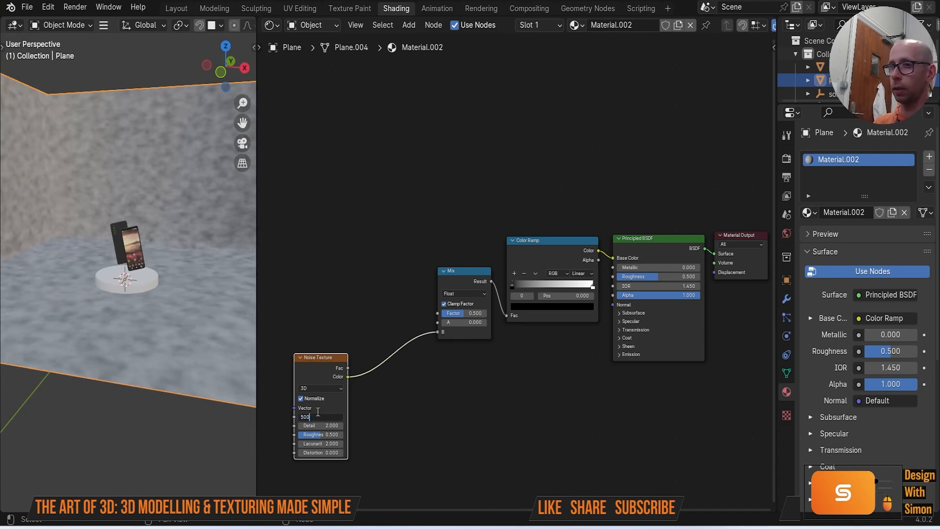
key("Return")
scroll(162, 332, "up", 5)
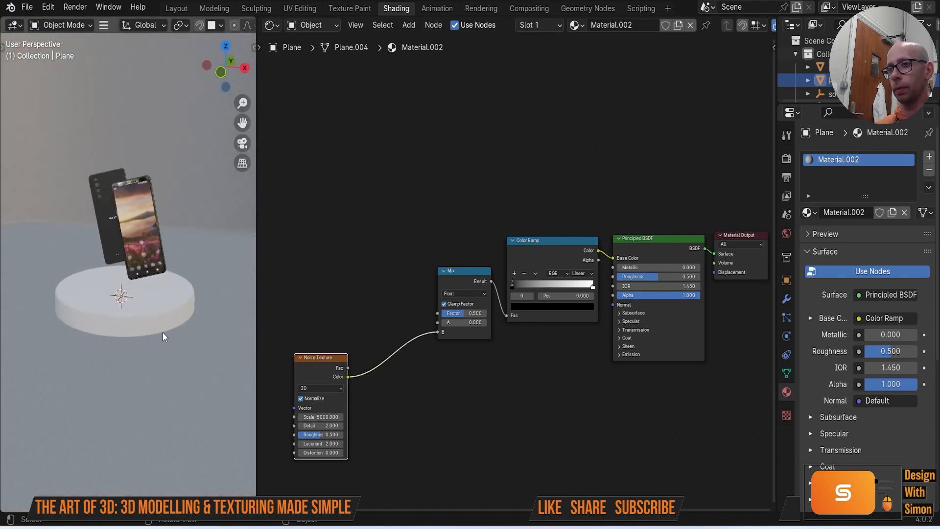
scroll(163, 333, "down", 3)
scroll(388, 221, "down", 1)
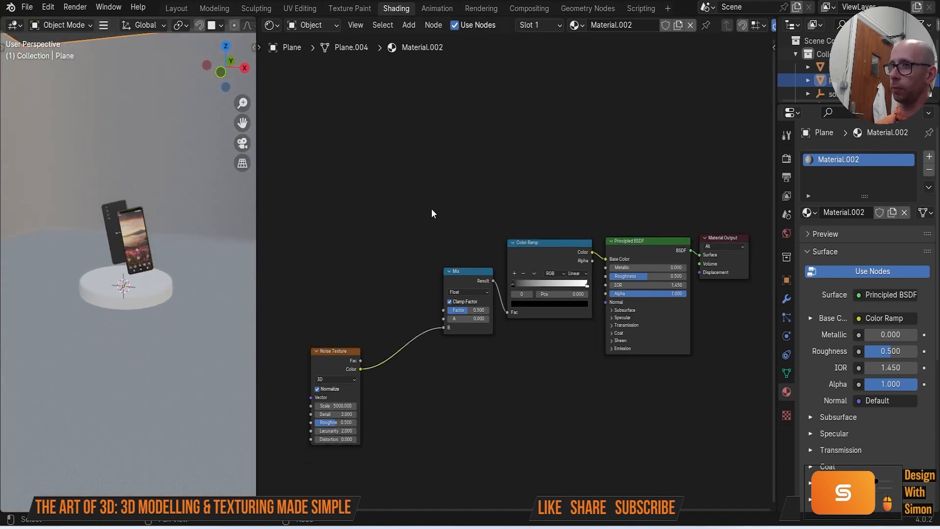
Step: Add a Gradient Texture node above the Noise Texture and connect its Color output to the Mix node's A input
key("shift+a")
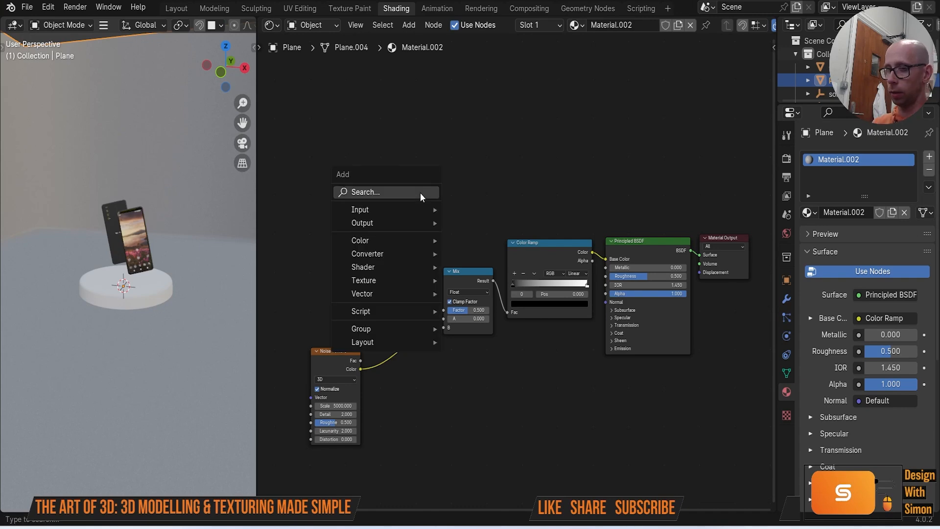
type("grad")
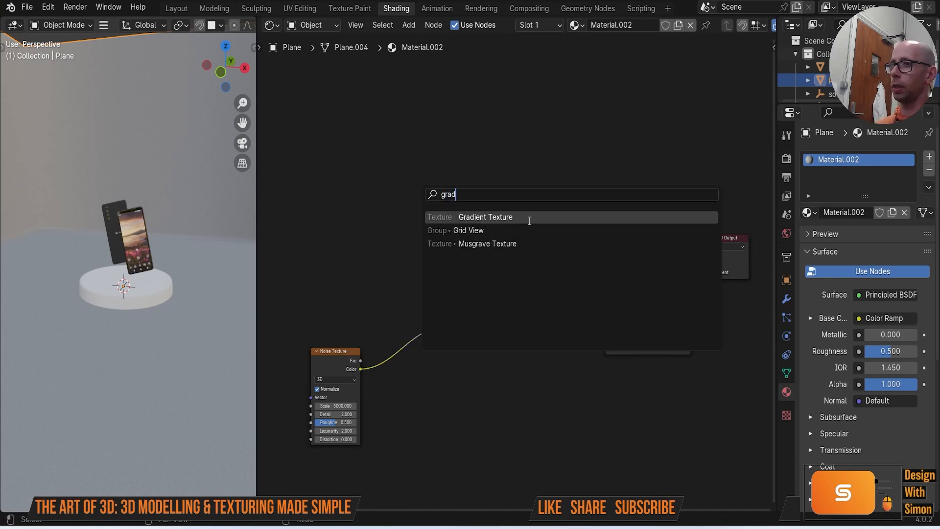
left_click(529, 217)
left_click(376, 228)
left_click_drag(368, 228, 400, 257)
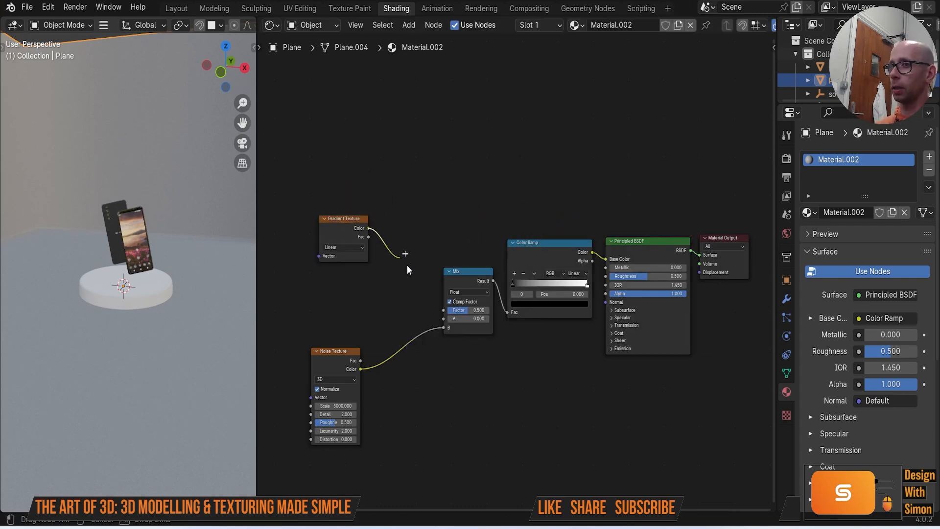
left_click_drag(474, 288, 473, 287)
middle_click_drag(439, 223, 486, 234)
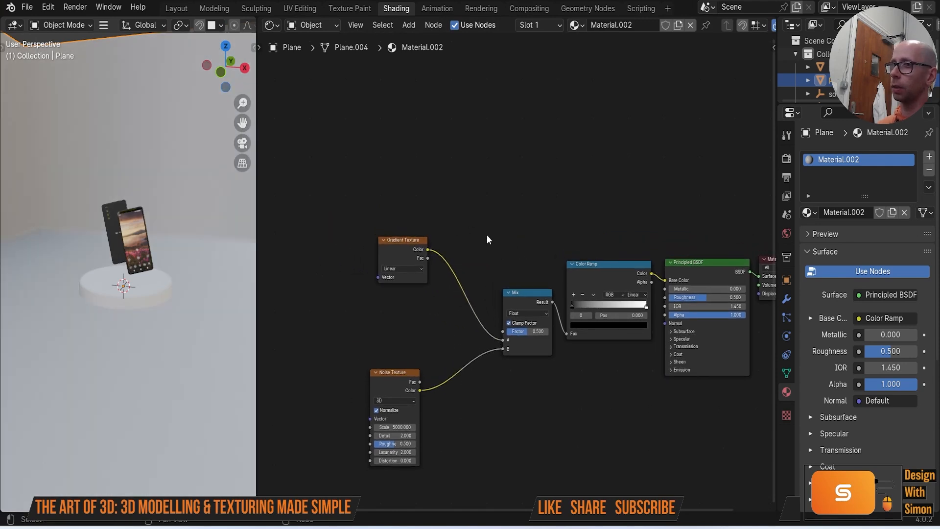
Step: Move the Color Ramp node slightly closer to the Principled BSDF and deselect it
key("g")
left_click(580, 303)
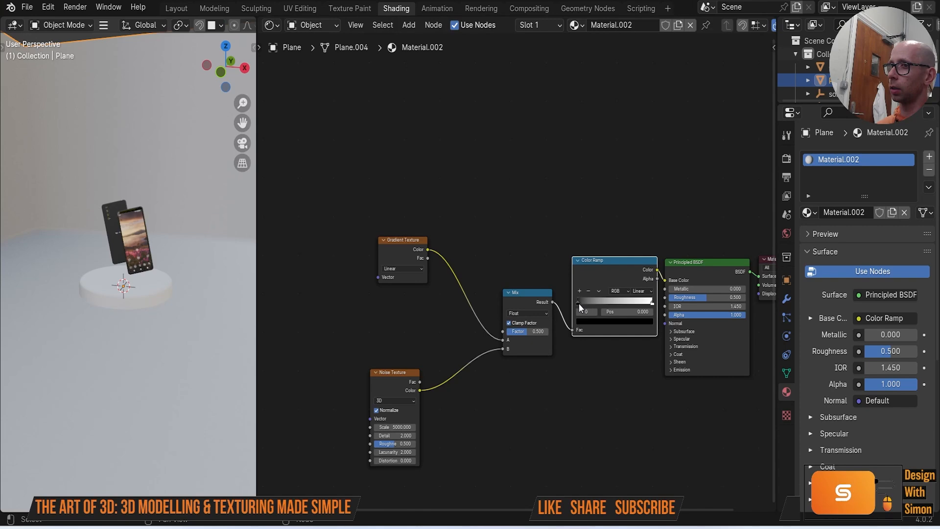
mouse_move(580, 304)
left_mouse_down()
mouse_move(630, 310)
mouse_move(575, 321)
left_mouse_up()
left_click(435, 186)
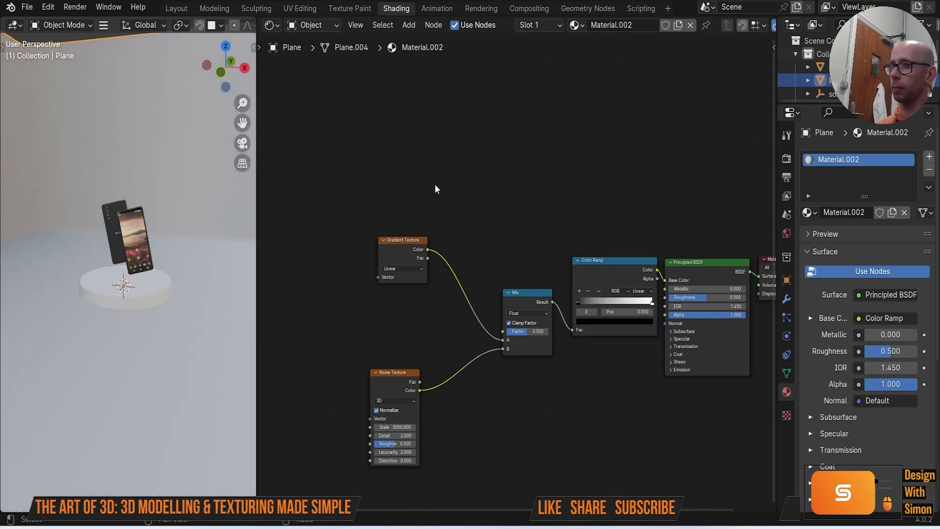
Step: Add a Mapping node, connect its Vector output to the Gradient Texture's Vector input, and place it beside that texture
scroll(431, 193, "left", 3, "ctrl")
key("shift+a")
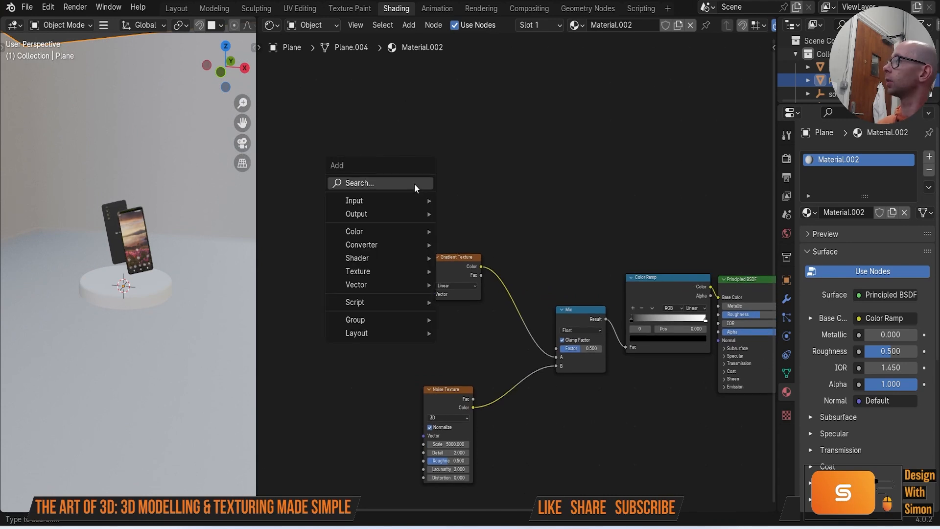
type("mapp")
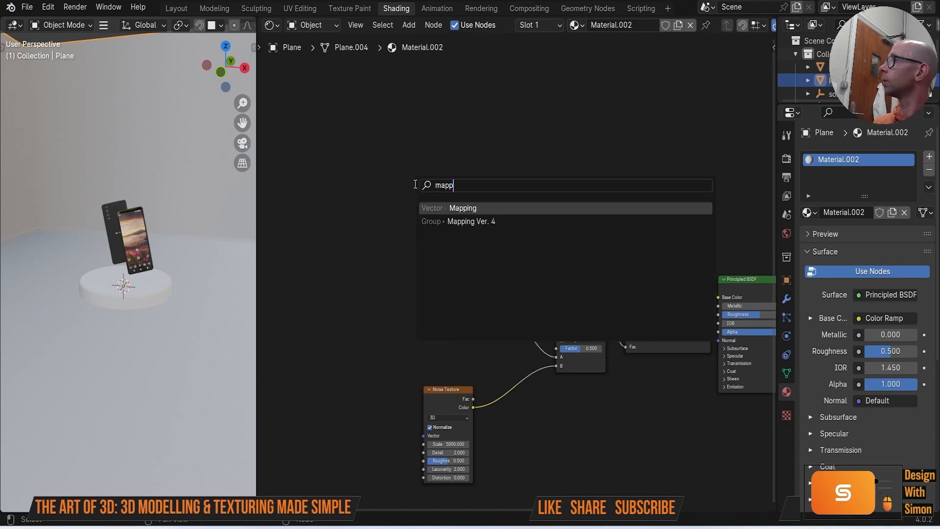
left_click(631, 207)
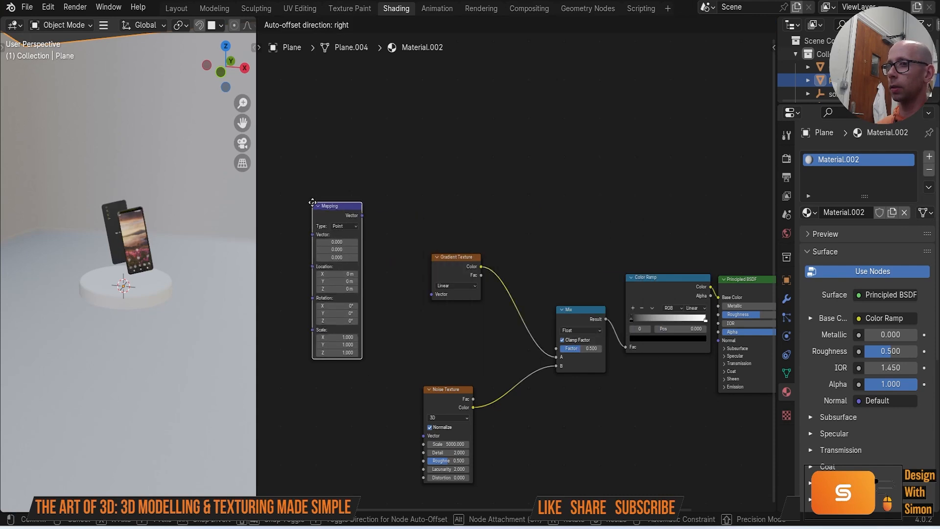
left_click(396, 206)
left_click_drag(362, 216, 430, 294)
key("g")
left_click(371, 155)
left_click(368, 149)
Step: Add a Texture Coordinate node before the Mapping node and connect its UV output to the Mapping node's Vector input
key("shift+a")
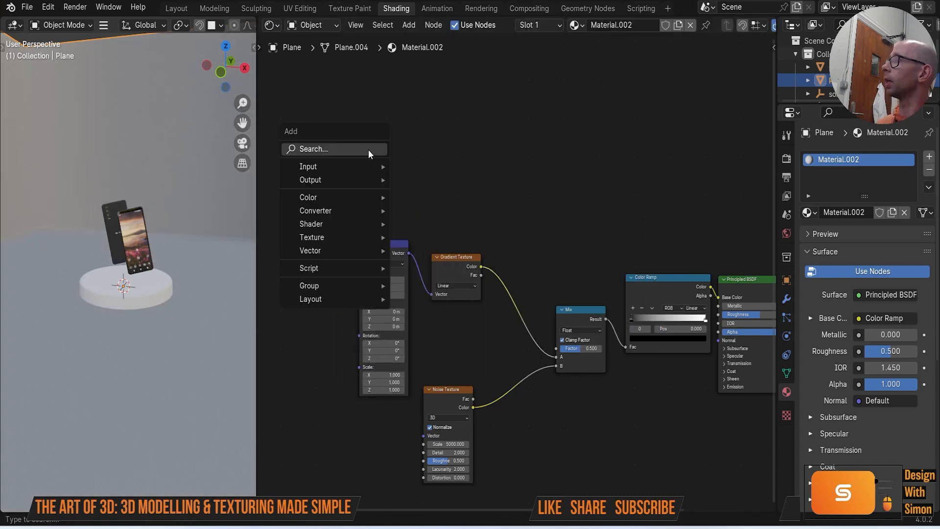
type("cor")
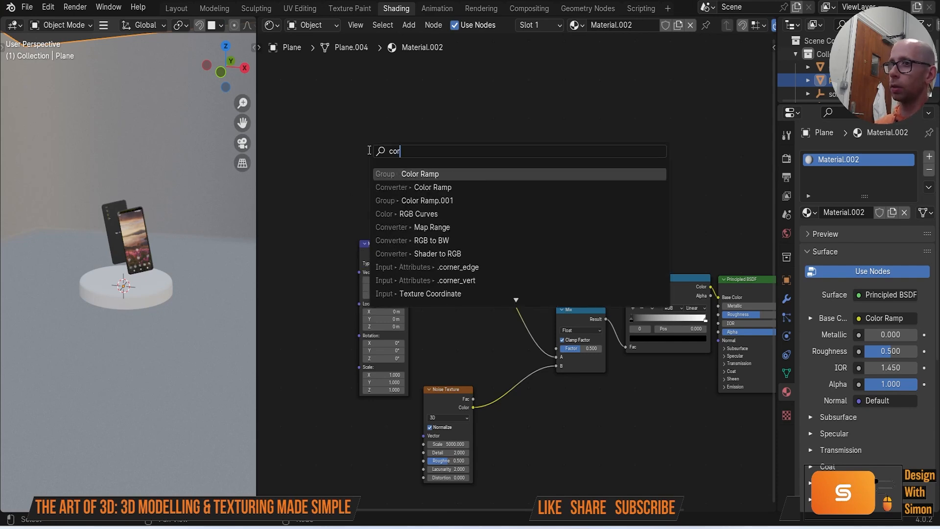
left_click(418, 293)
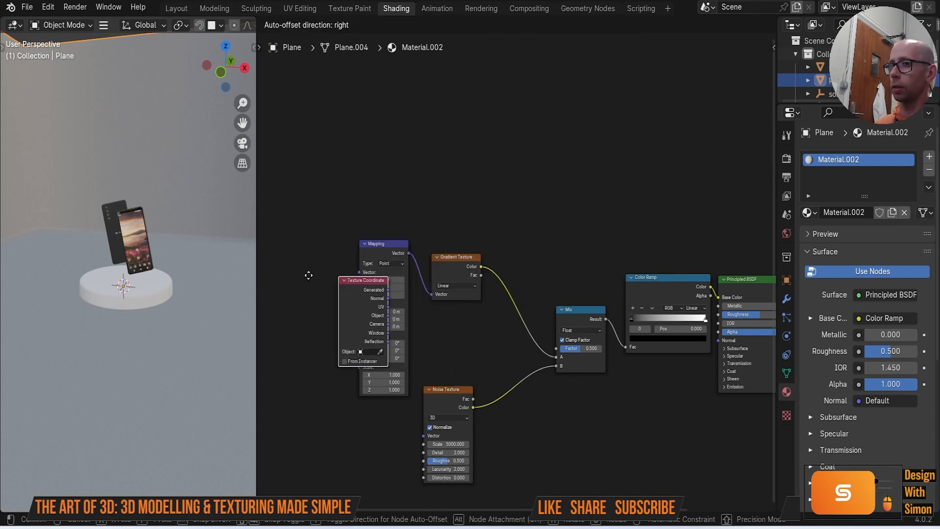
left_click(273, 244)
left_click_drag(322, 276, 442, 275)
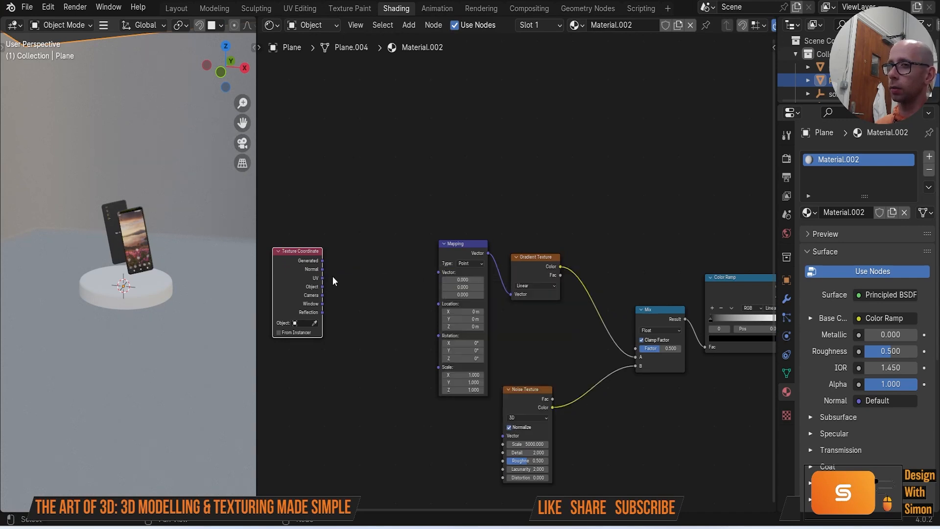
Step: Connect the Texture Coordinate node's UV output to the Mapping node's Vector input and set the Gradient Texture type to Spherical
left_click_drag(321, 273, 438, 272)
scroll(511, 271, "down", 1)
left_click(537, 284)
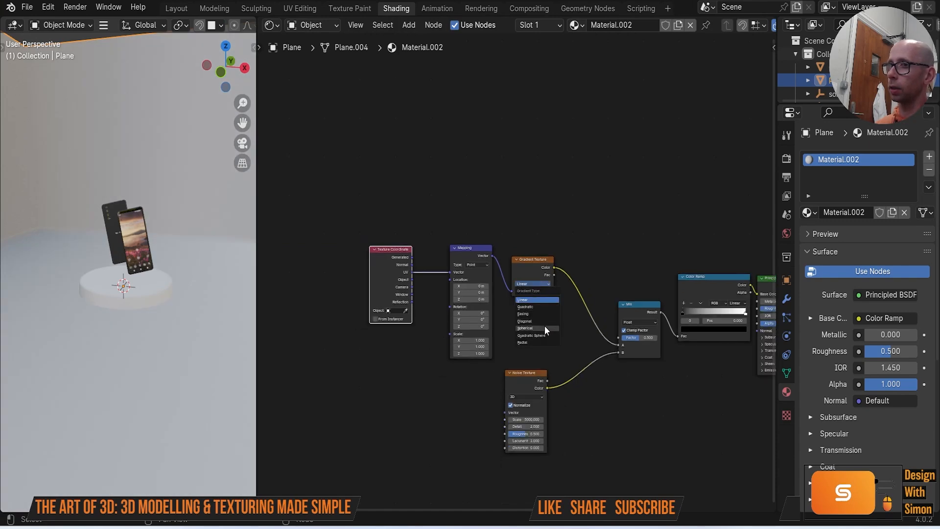
left_click(525, 300)
scroll(534, 294, "up", 2)
left_click(552, 291)
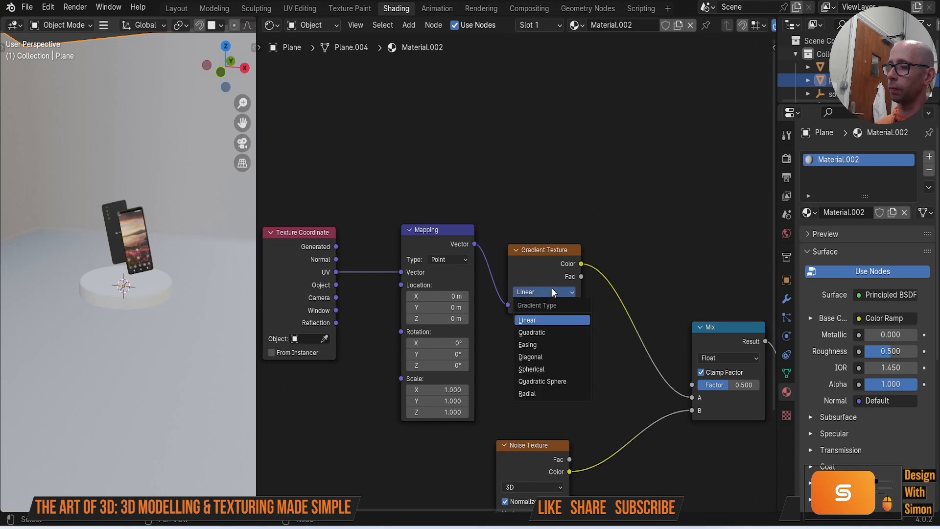
left_click(557, 369)
scroll(561, 353, "down", 3)
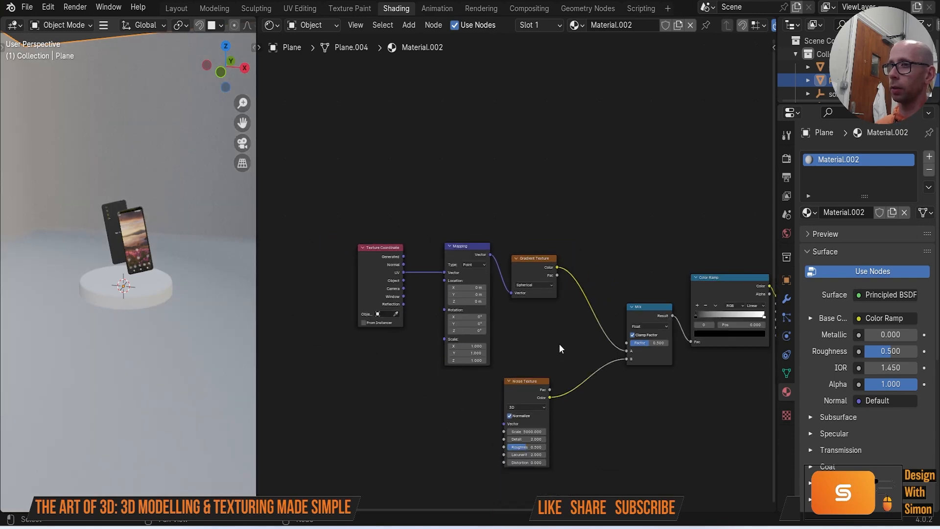
Step: Move the Color Ramp's black stop to position 0.204 and darken its white stop to a mid grey
left_click_drag(659, 313, 673, 331)
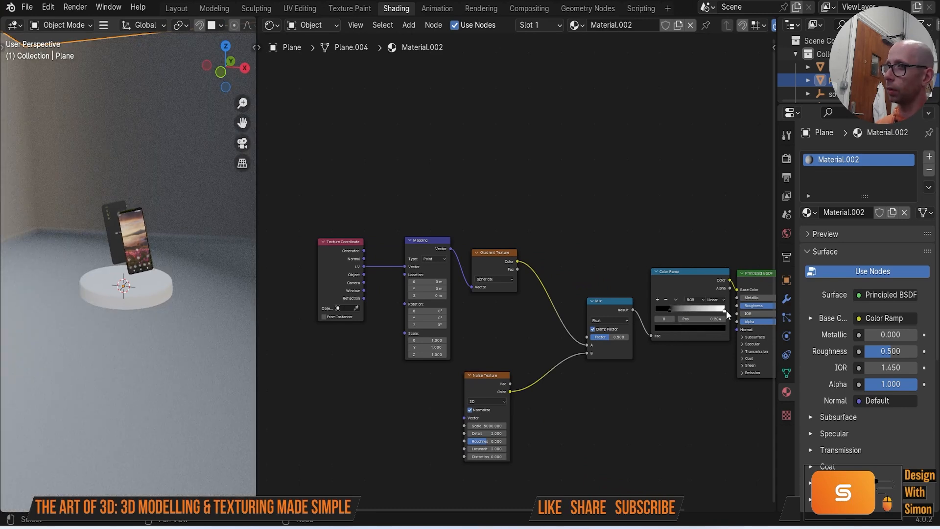
left_click(712, 328)
left_click_drag(719, 255, 720, 252)
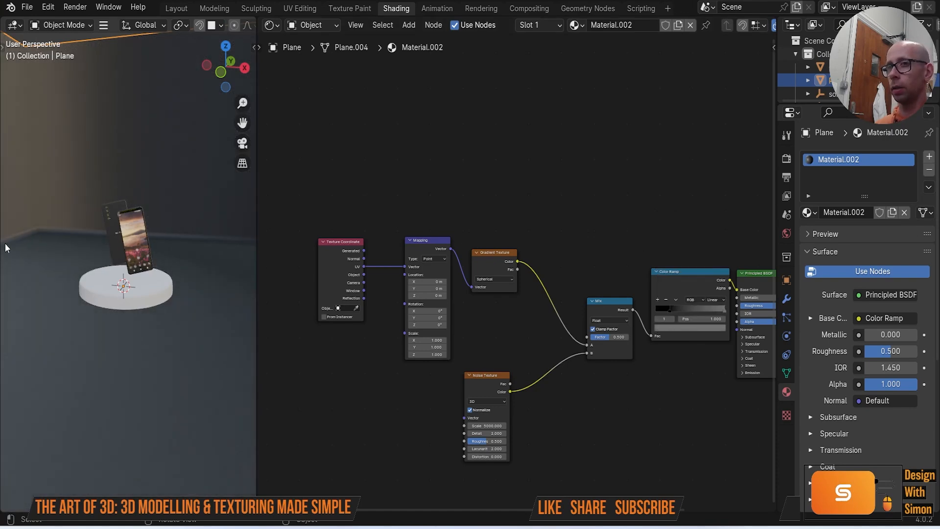
scroll(179, 259, "down", 6)
middle_click_drag(181, 260, 163, 241)
scroll(163, 242, "up", 3)
scroll(169, 265, "up", 10)
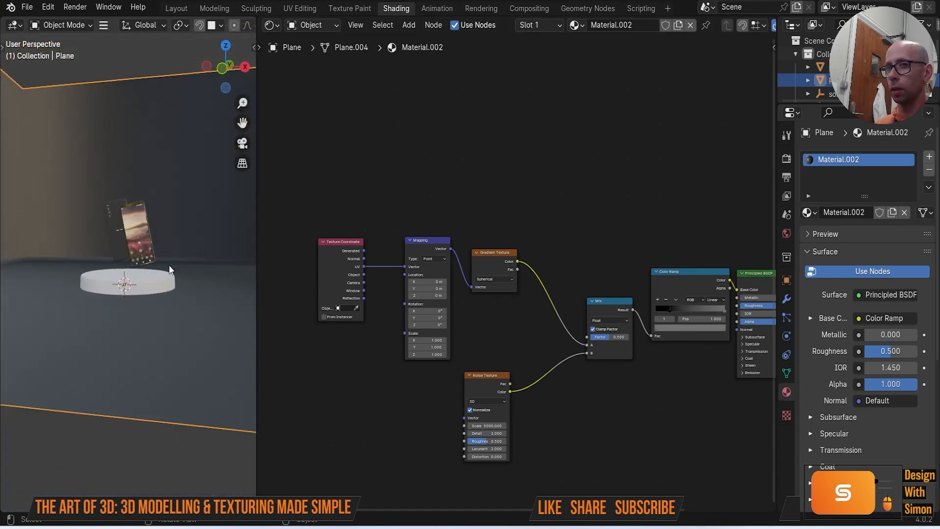
left_click(670, 309)
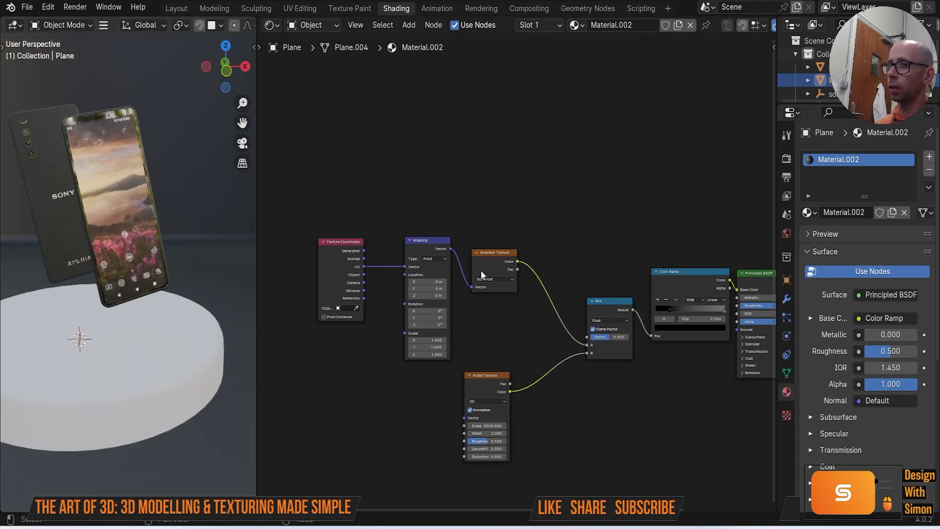
Step: Rename the backdrop's material as "backdrop"
double_click(826, 159)
type("backdrop")
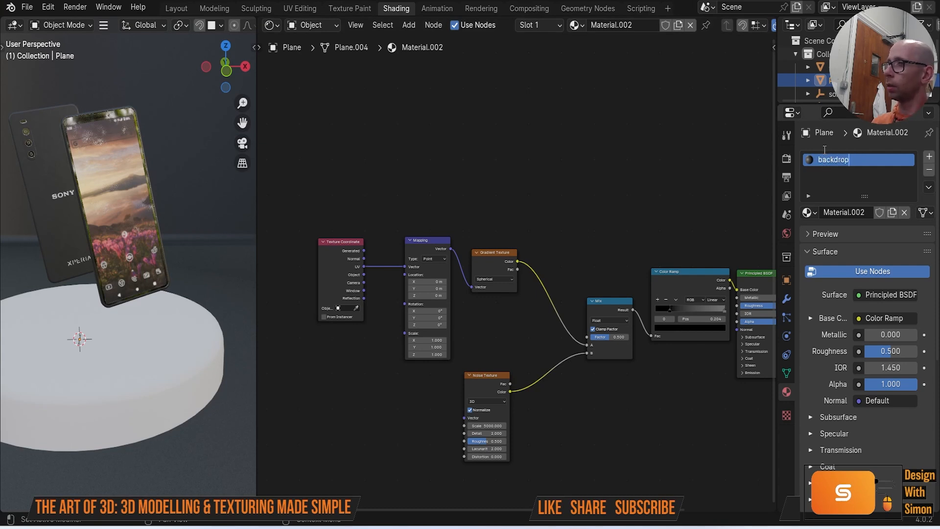
key("Return")
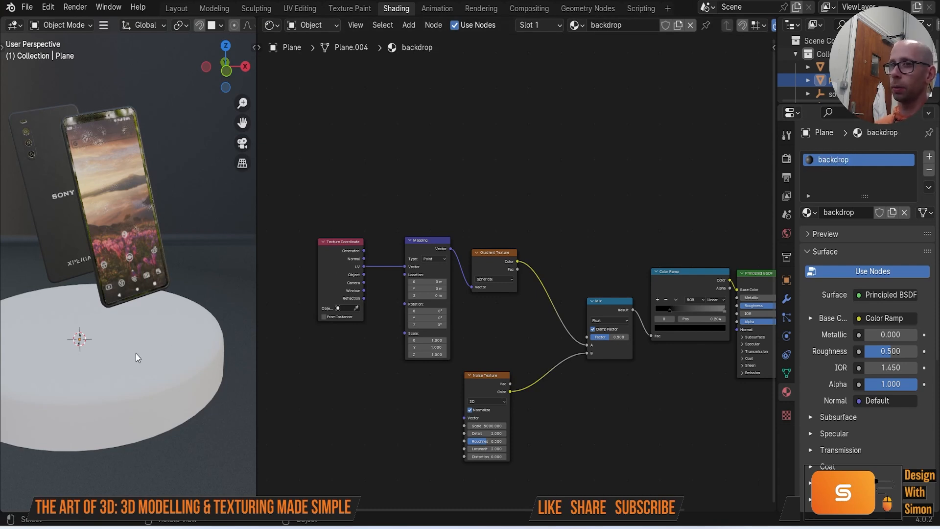
Step: Assign the existing backdrop material to the cylindrical podium under the phones
left_click(187, 356)
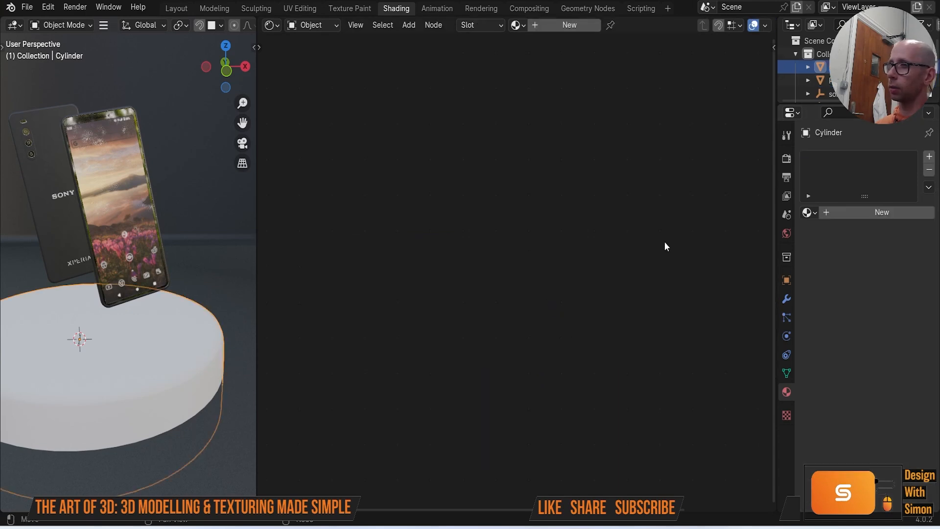
left_click(809, 213)
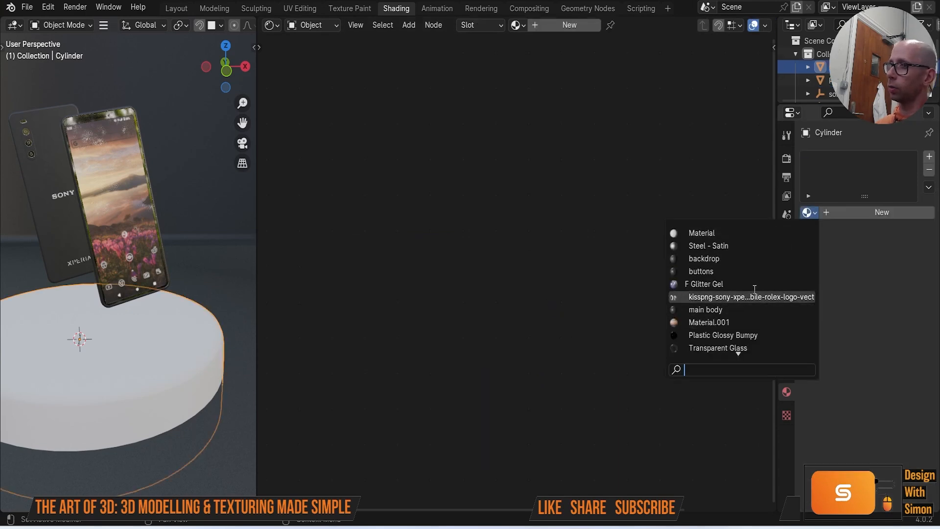
left_click(742, 260)
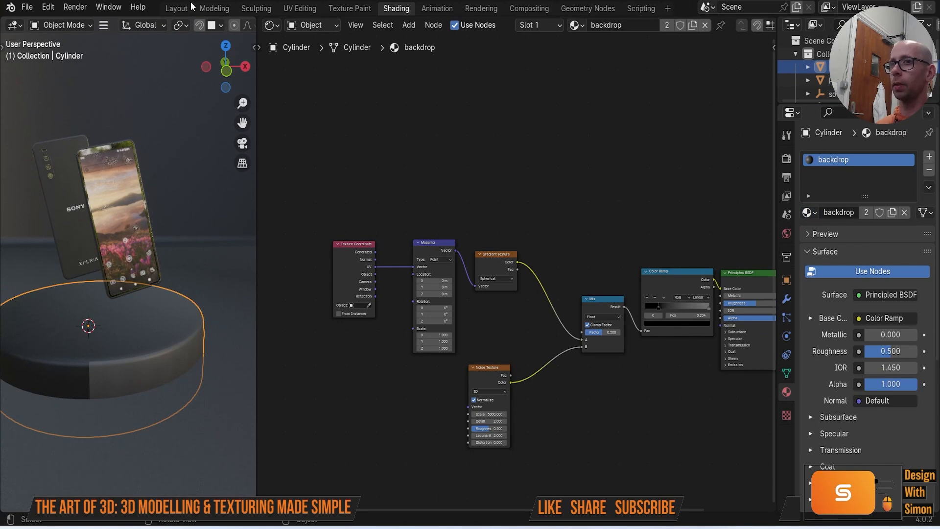
Step: Examine the material on the podium and backdrop from several angles in the Layout workspace
left_click(184, 11)
scroll(429, 269, "up", 8)
middle_click_drag(428, 277, 456, 280)
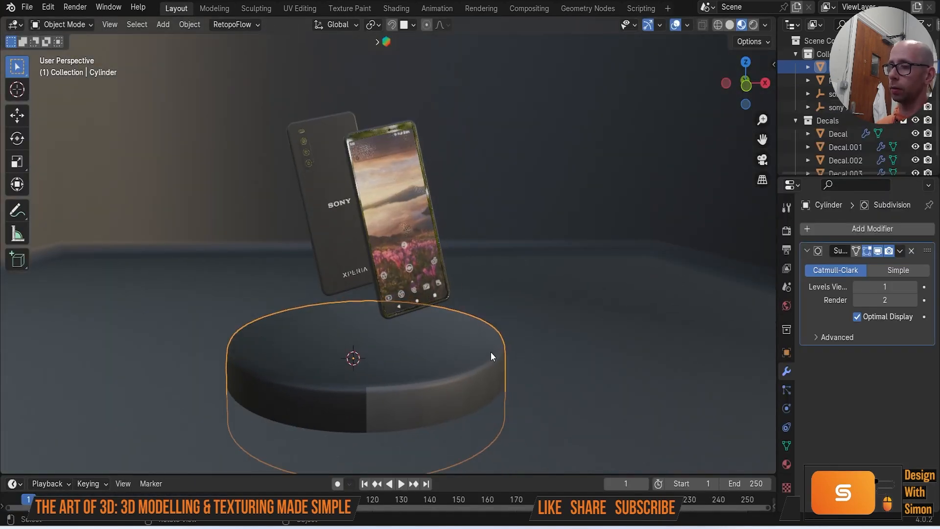
scroll(439, 346, "down", 2)
middle_click_drag(419, 340, 457, 362)
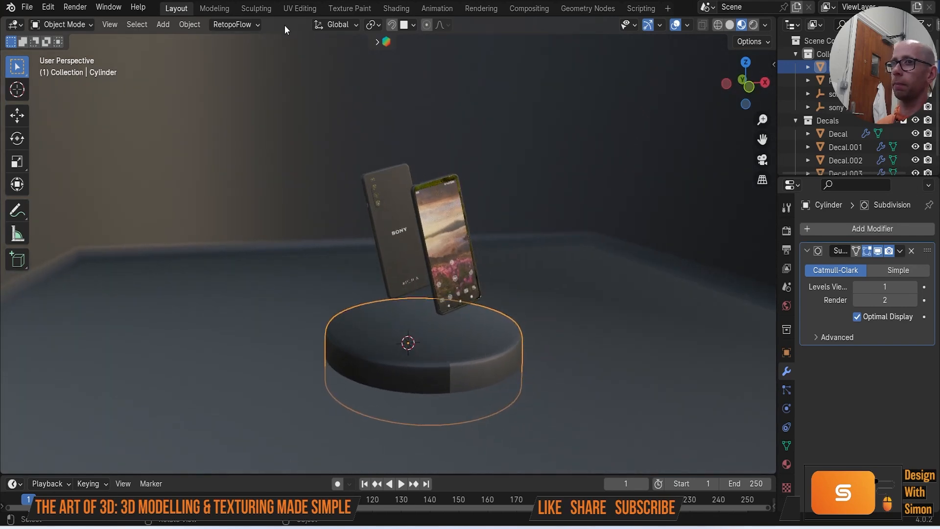
left_click(621, 321)
scroll(571, 317, "down", 3)
middle_click_drag(571, 317, 374, 333)
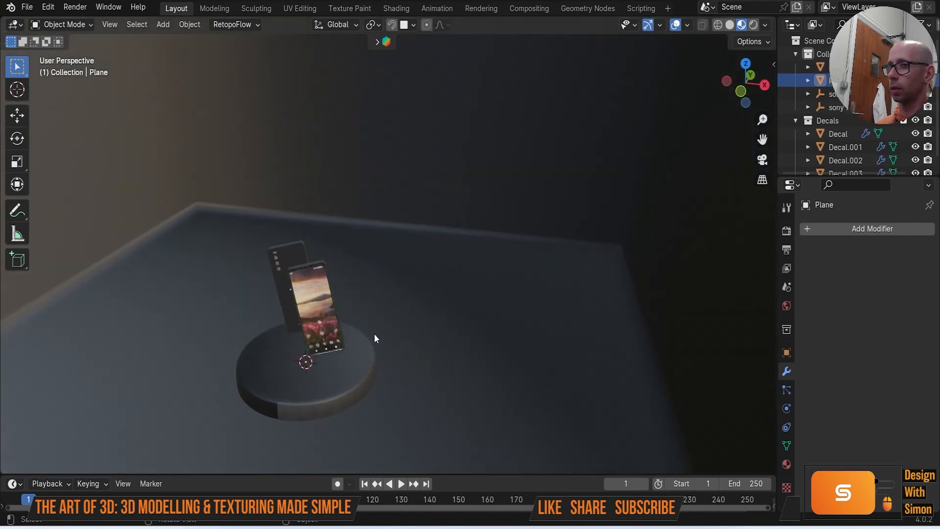
Step: Give the podium its own single-user copy of the backdrop material and show its nodes in the Shading workspace
left_click(383, 349)
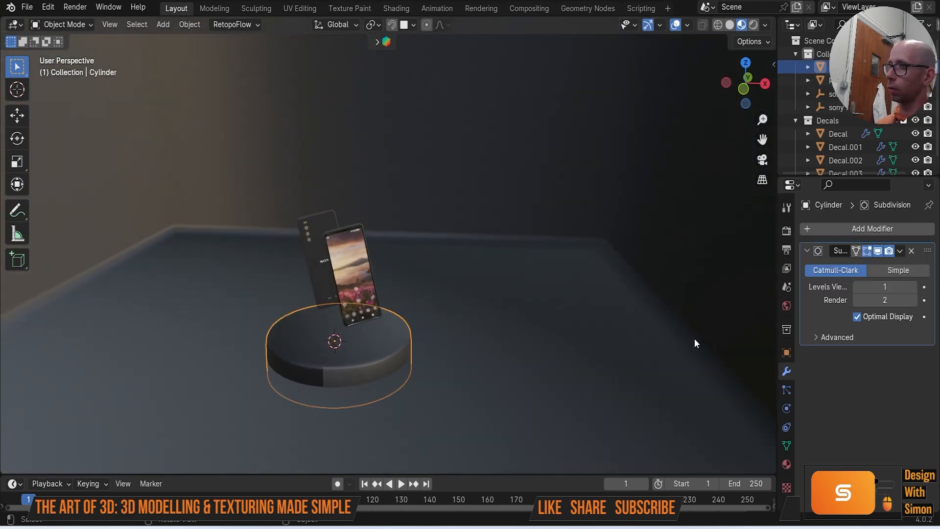
left_click(785, 462)
left_click(892, 285)
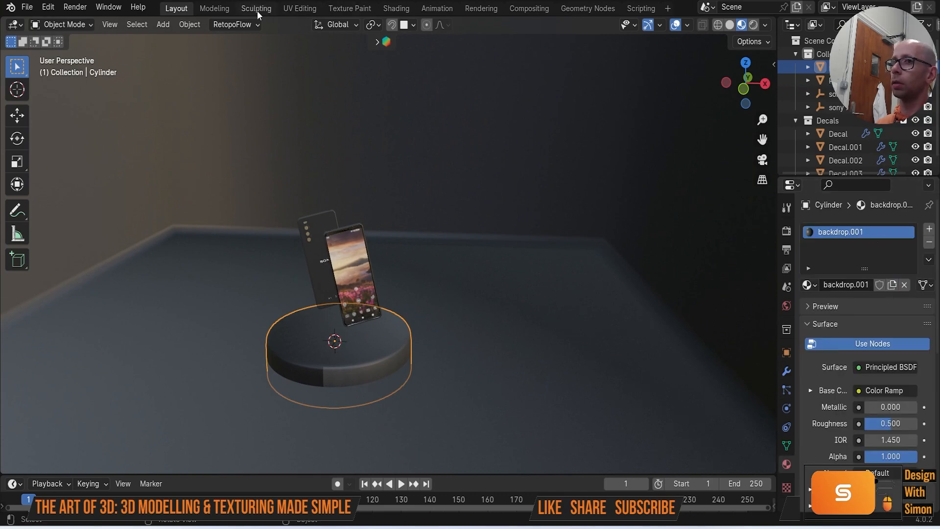
left_click(395, 9)
scroll(392, 278, "up", 3)
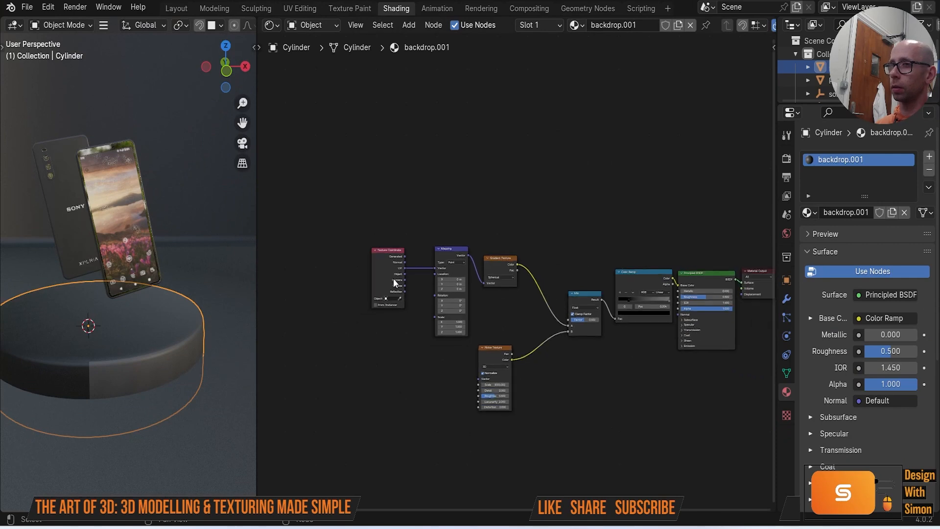
Step: Try the Linear, Radial and Diagonal gradient types on the podium material's Gradient Texture and compare them in the viewport
left_click(496, 279)
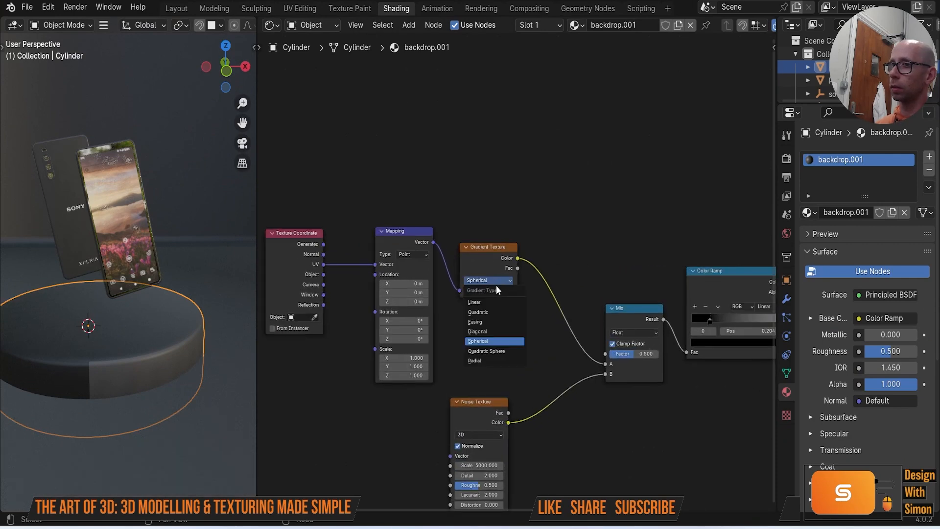
left_click(498, 299)
left_click(484, 281)
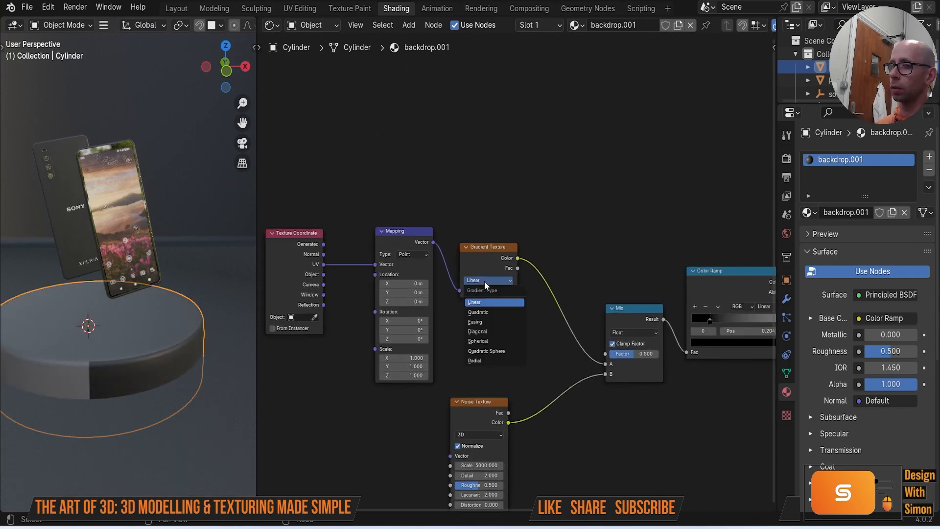
left_click(488, 360)
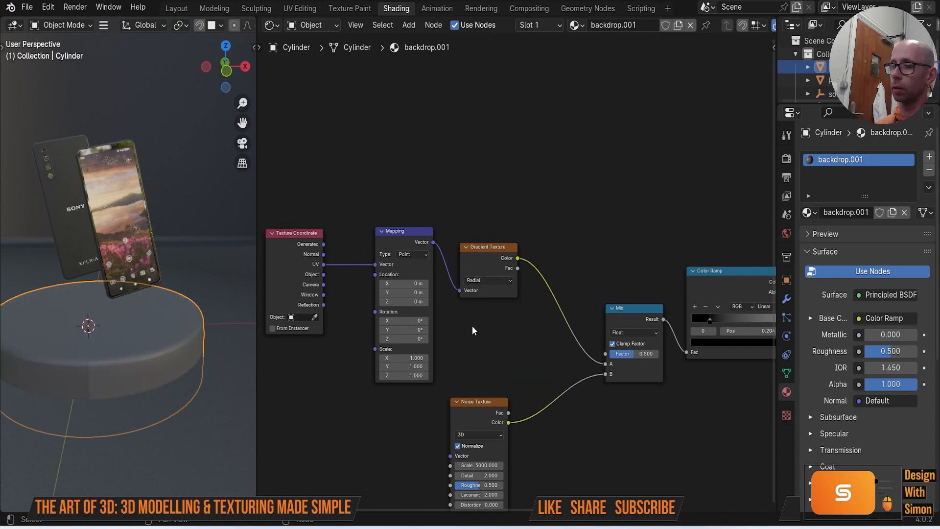
left_click(484, 278)
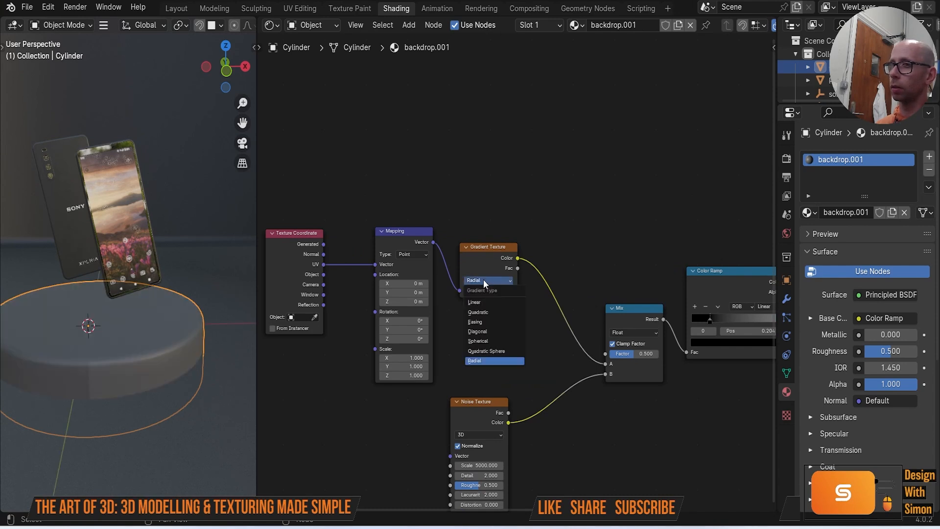
left_click(494, 331)
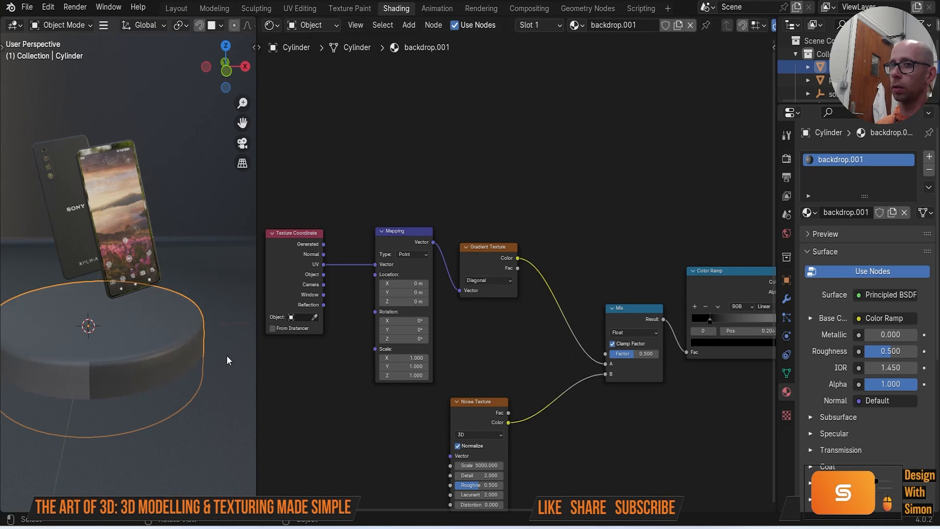
scroll(165, 374, "up", 3)
middle_click_drag(386, 394, 454, 363)
scroll(208, 363, "down", 4)
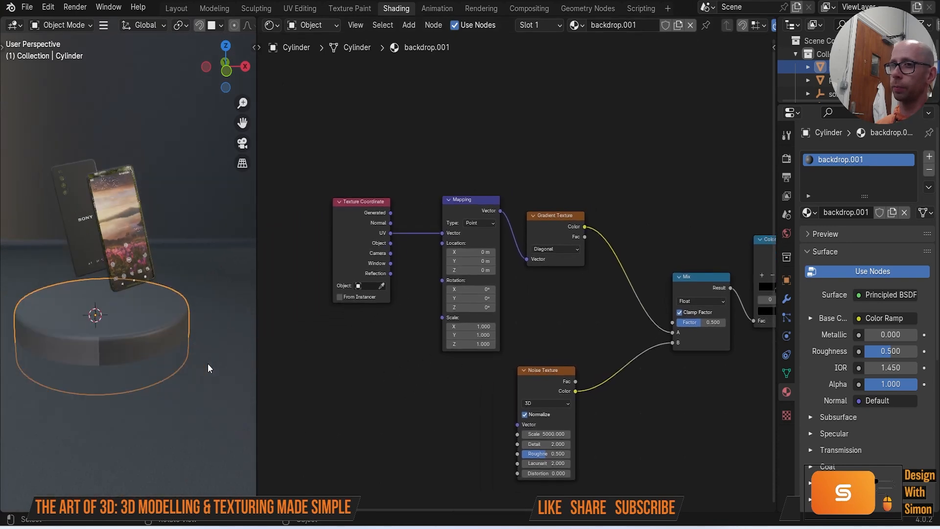
middle_click_drag(208, 363, 254, 331, "shift")
scroll(243, 322, "up", 4)
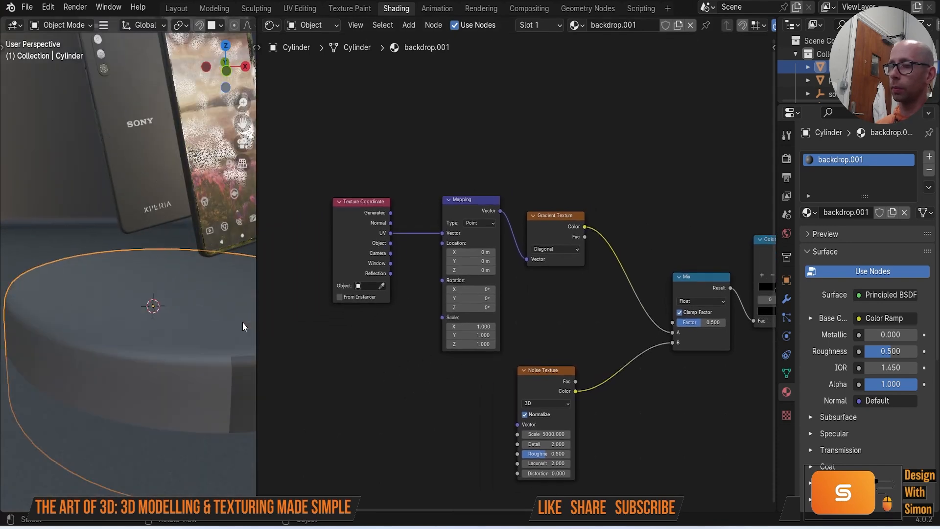
Step: Set the podium material's Gradient Texture to Easing and the Mapping node's X location to 4.5 m
left_click(568, 250)
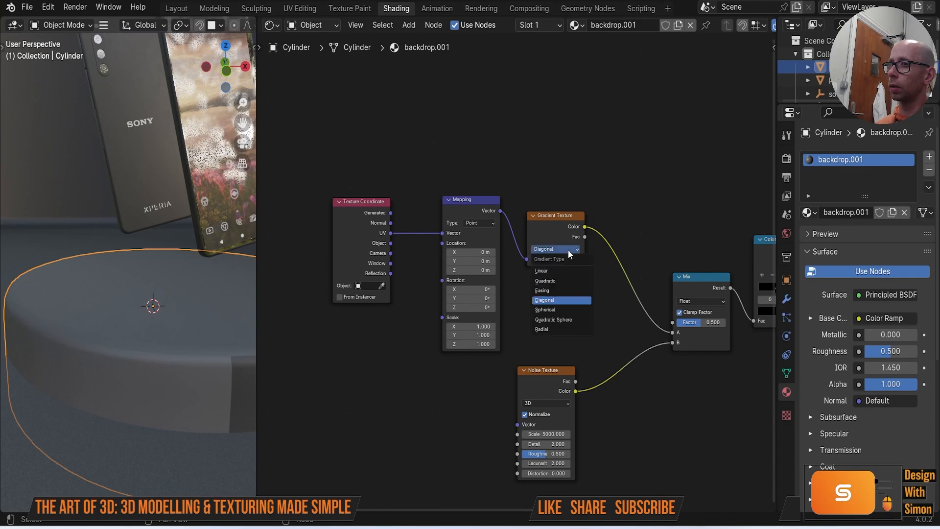
left_click(577, 292)
scroll(115, 285, "down", 4)
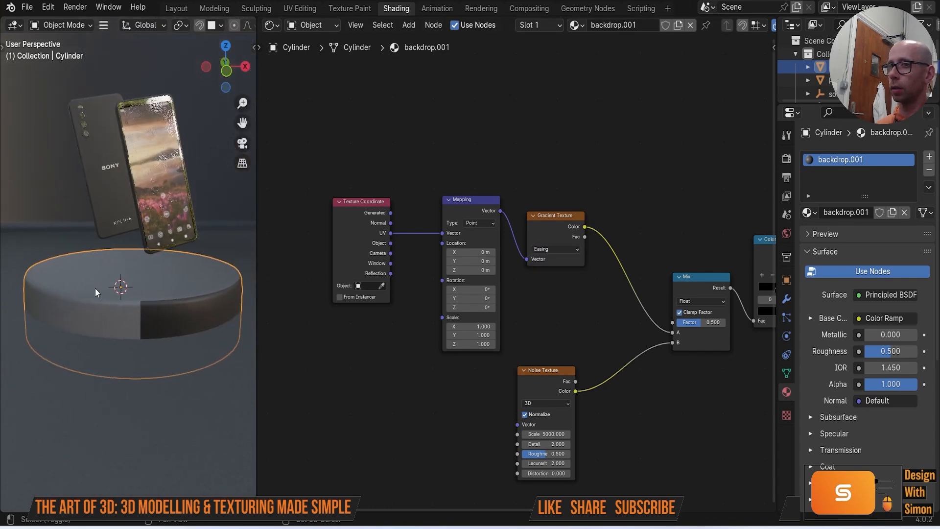
left_click_drag(470, 251, 494, 252)
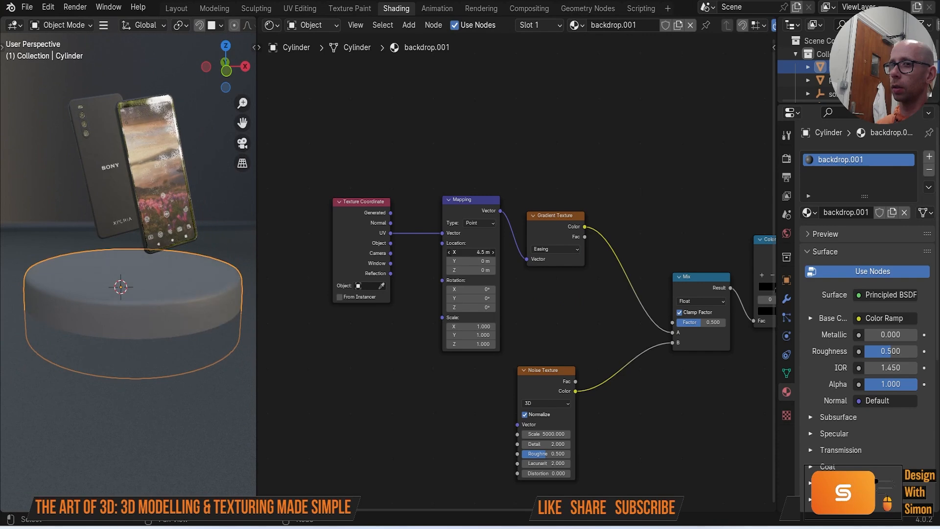
Step: Move the black stop of the podium material's Color Ramp to about 0.68 and deselect the podium
scroll(693, 313, "down", 2)
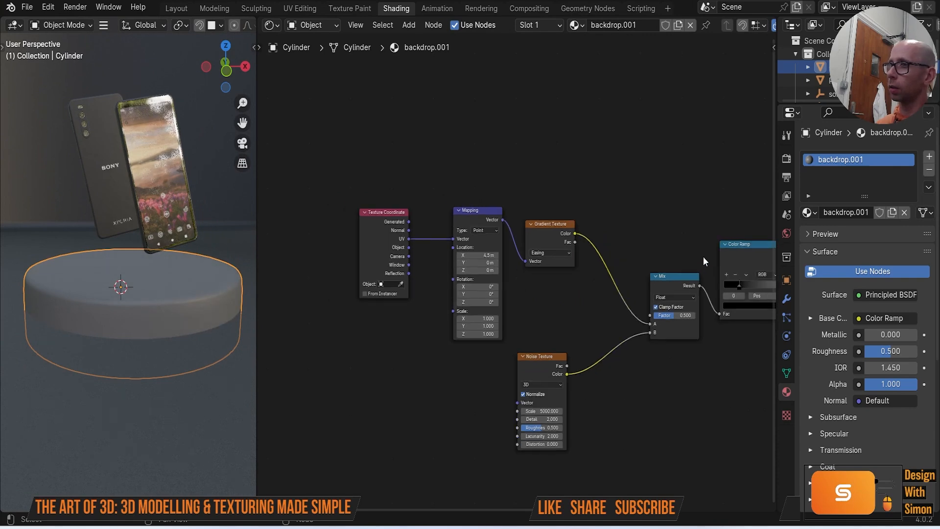
middle_click_drag(703, 256, 579, 272)
left_click_drag(590, 293, 628, 299)
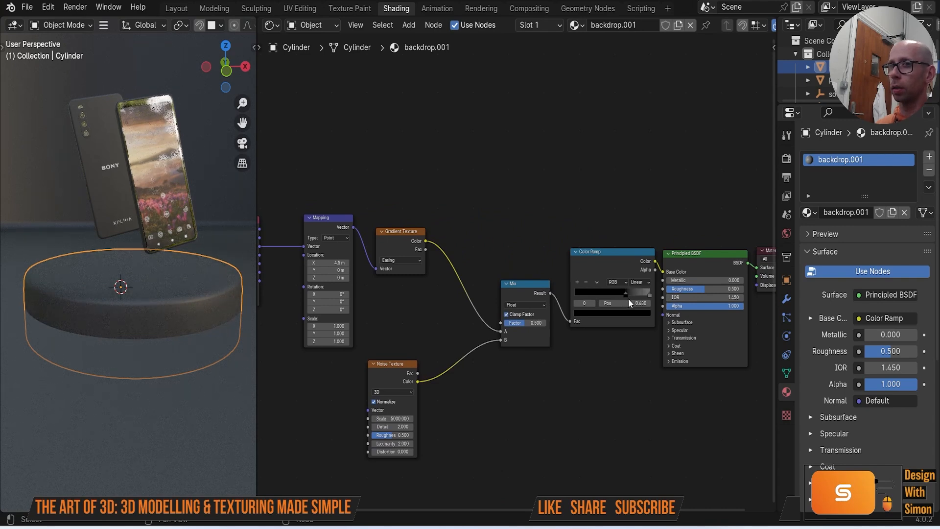
scroll(198, 344, "down", 4)
left_click(209, 471)
scroll(202, 367, "up", 2)
scroll(186, 73, "down", 3)
Step: Return to the Layout workspace and add a cube-shaped empty with a 1 m radius at the world origin
left_click(178, 10)
mouse_move(308, 206)
middle_mouse_down()
mouse_move(326, 167)
mouse_move(317, 205)
middle_mouse_up()
scroll(318, 207, "down", 1)
scroll(319, 204, "down", 5)
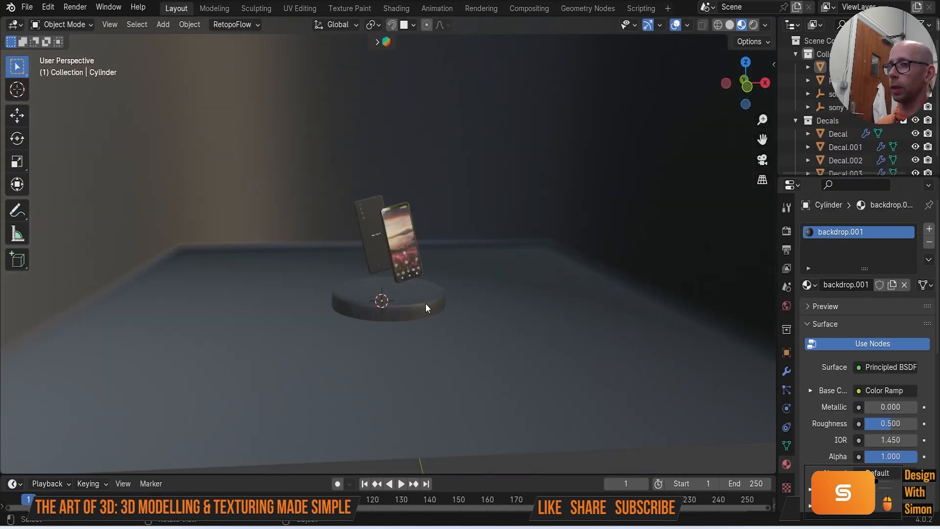
middle_click_drag(399, 329, 395, 370)
scroll(408, 296, "up", 8)
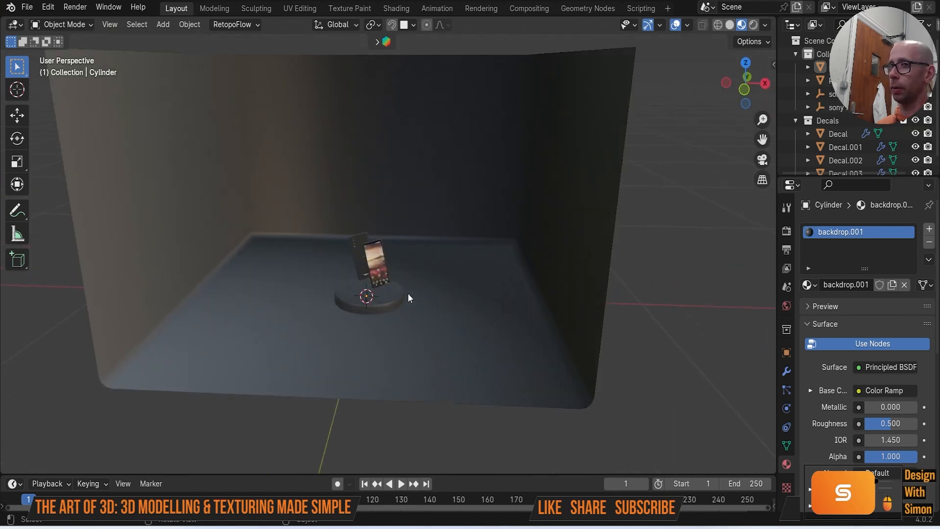
key("shift+a")
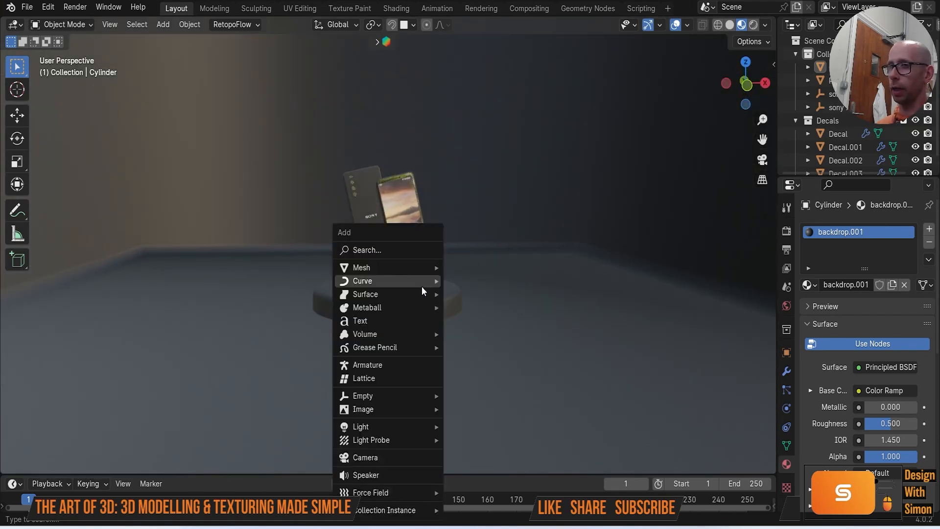
mouse_move(405, 395)
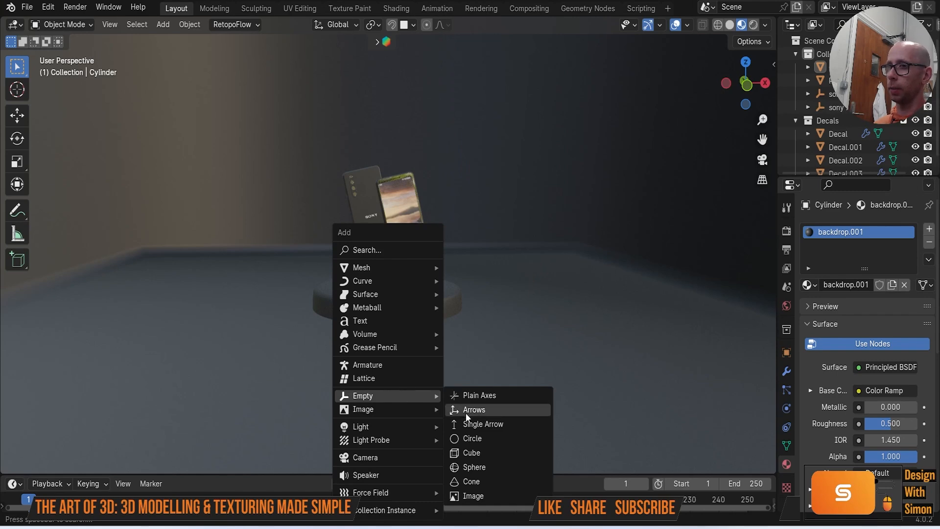
left_click(490, 453)
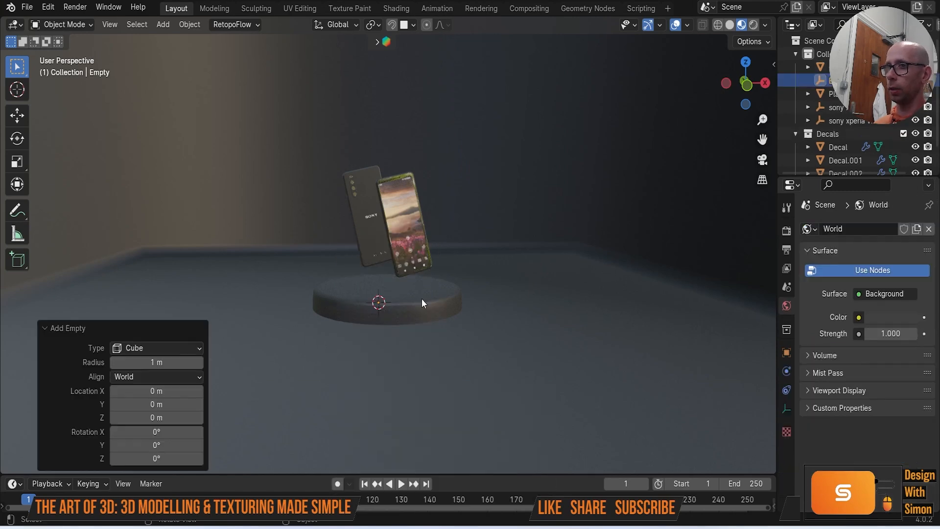
Step: Scale the cube-shaped empty down to about 0.102 of its size, roughly as wide as the podium
scroll(426, 324, "down", 8)
scroll(433, 229, "up", 7)
key("s")
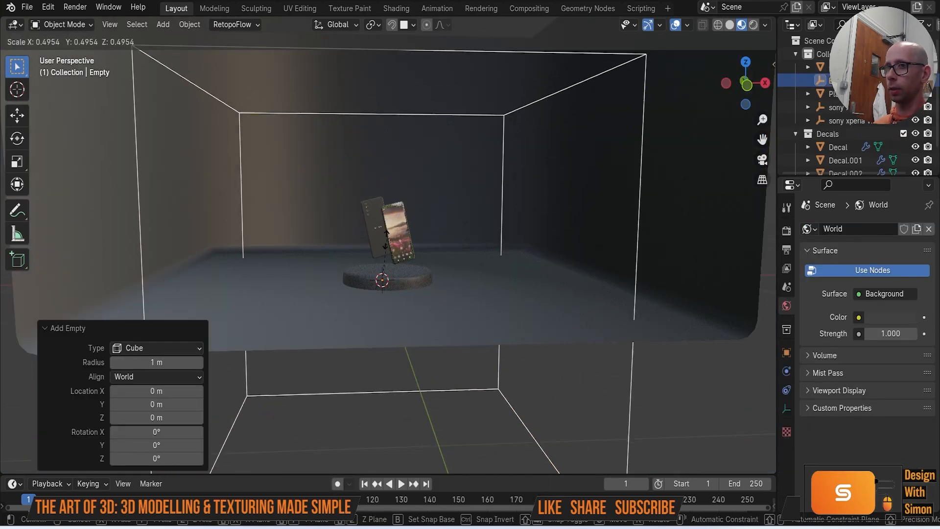
left_click(375, 268)
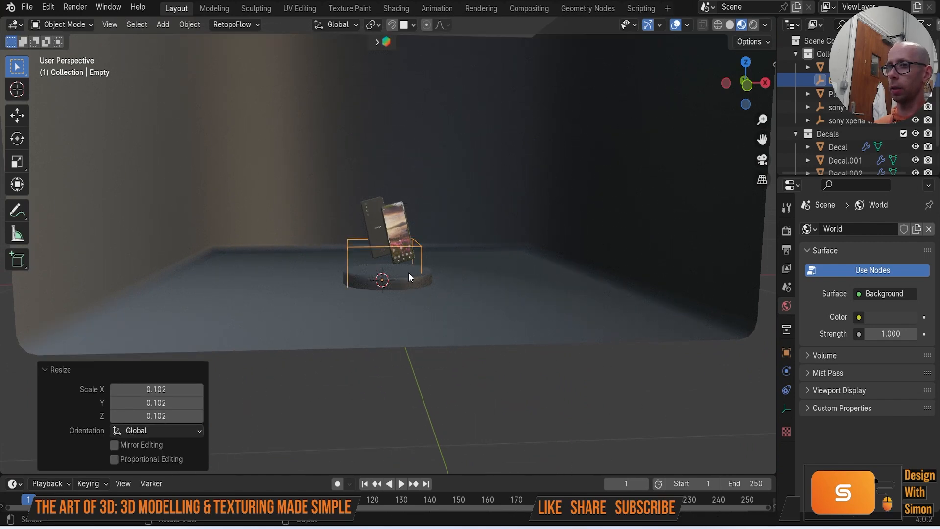
Step: Raise the empty along Z above the podium, then resize and reposition it so that it surrounds the phones
middle_click_drag(374, 268, 404, 272)
key("g")
key("z")
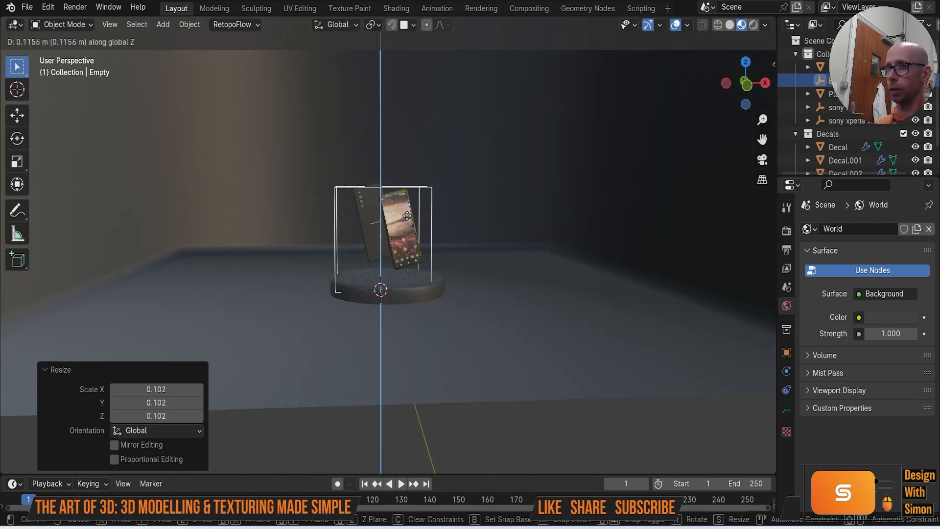
left_click(392, 227)
scroll(387, 238, "up", 5)
key("s")
left_click(392, 228)
key("g")
left_click(404, 216)
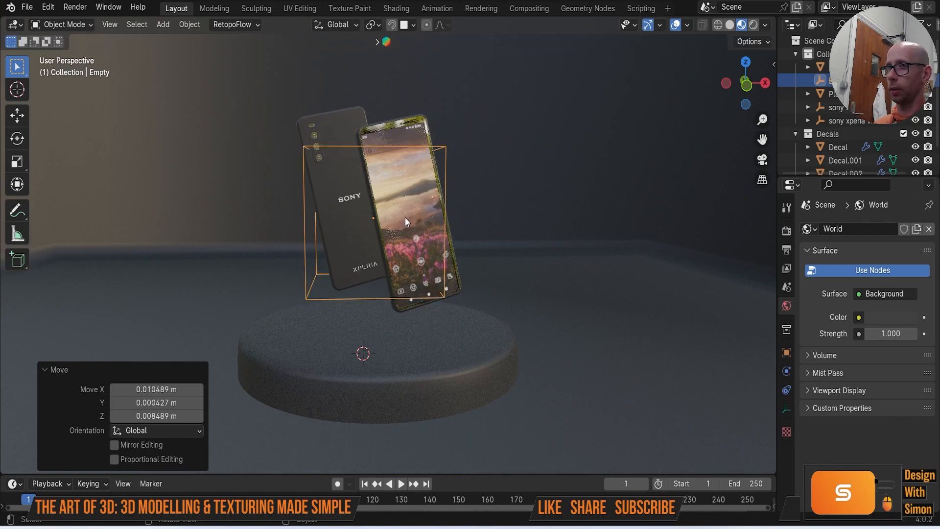
Step: Add a 3 Point Lights rig aimed at the cube empty around the phones
scroll(404, 217, "down", 4)
middle_click_drag(403, 218, 406, 236)
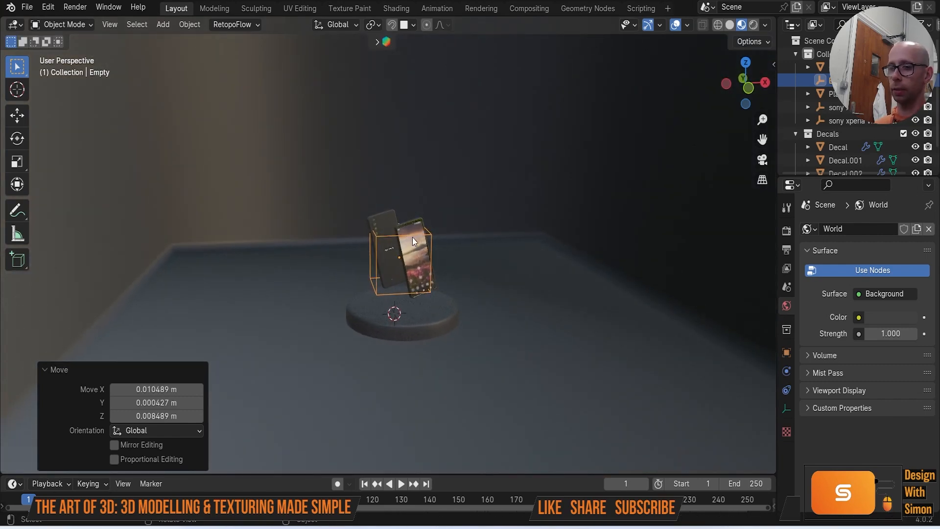
key("shift+a")
mouse_move(412, 236)
mouse_move(403, 267)
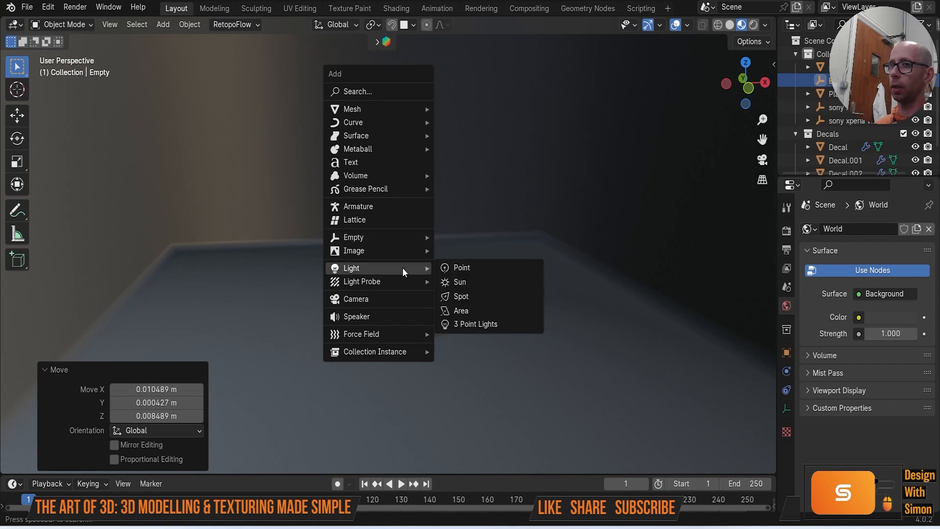
left_click(482, 324)
scroll(405, 255, "down", 6)
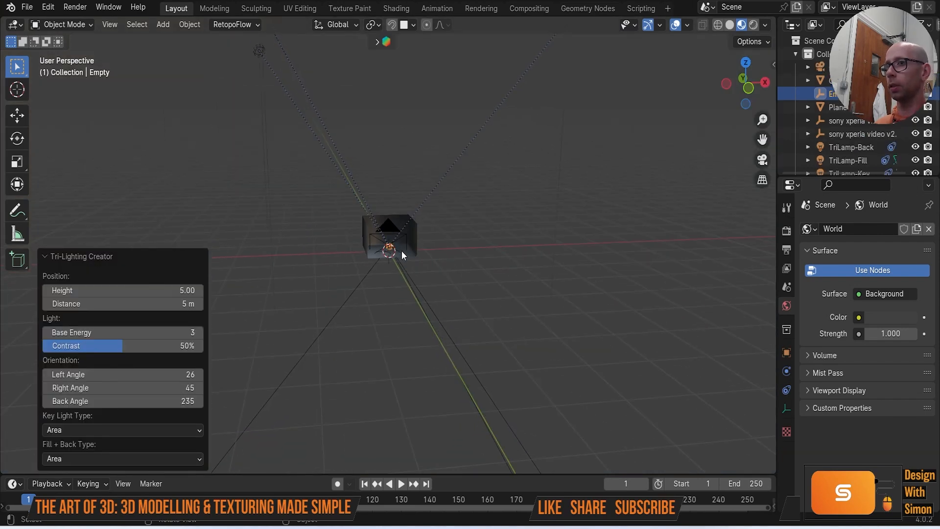
scroll(382, 222, "up", 5)
scroll(382, 220, "up", 5)
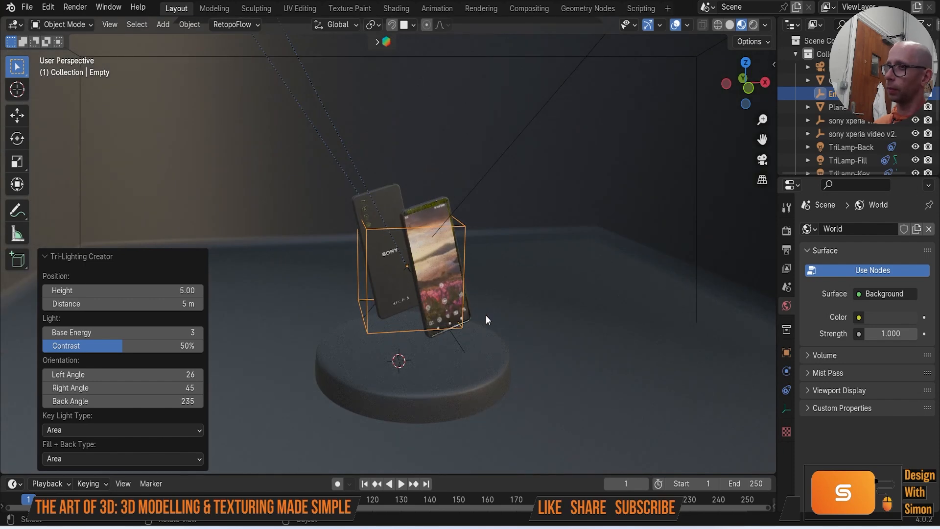
Step: Set the three-point light rig's base energy to 100 and switch the viewport to Rendered shading
left_click(179, 332)
type("1")
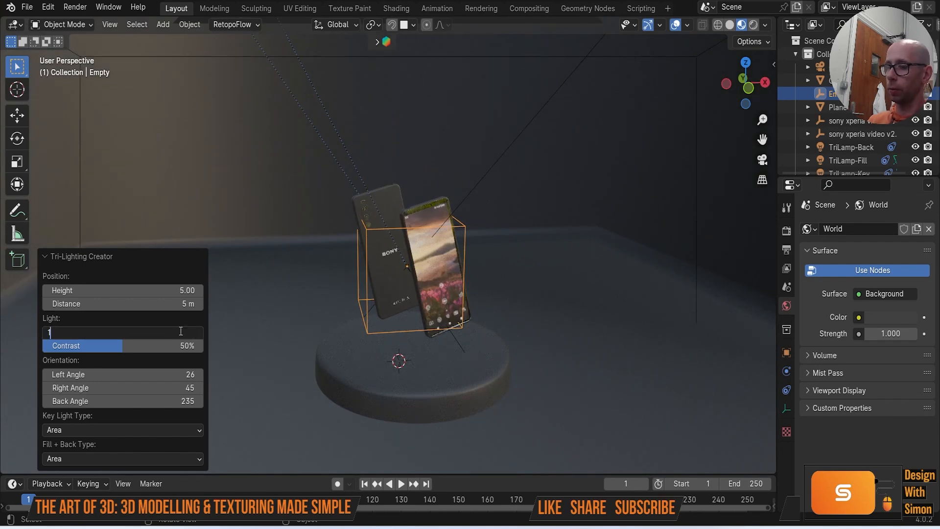
type("00")
key("Return")
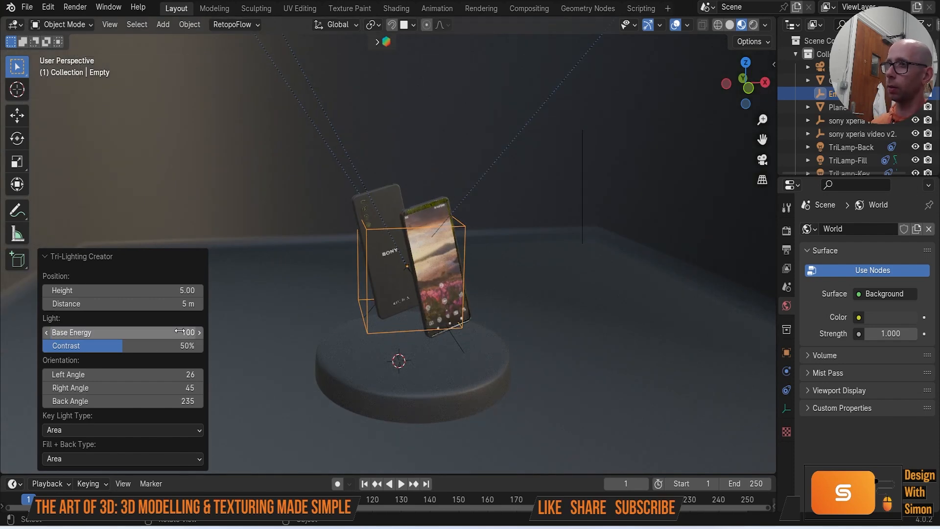
left_click(752, 25)
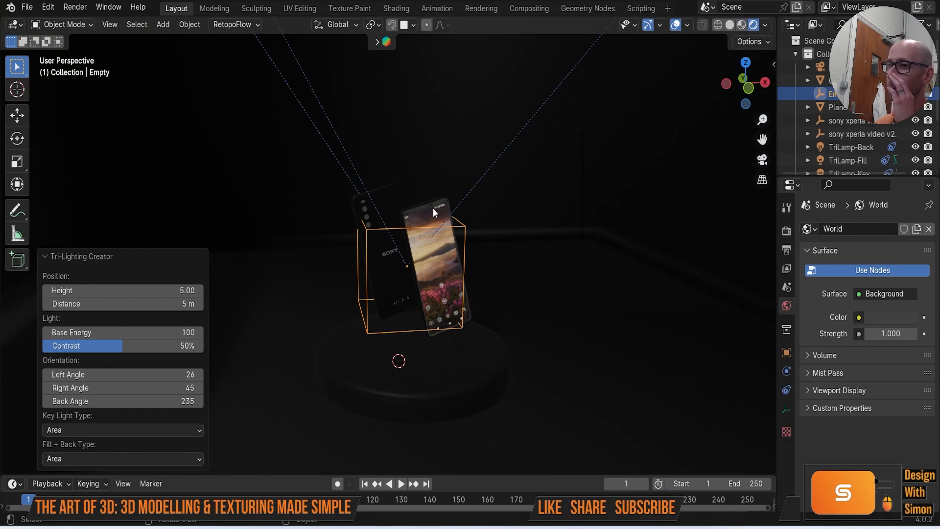
Step: Set the TriLamp-Back light's power to 100 W
left_click(860, 147)
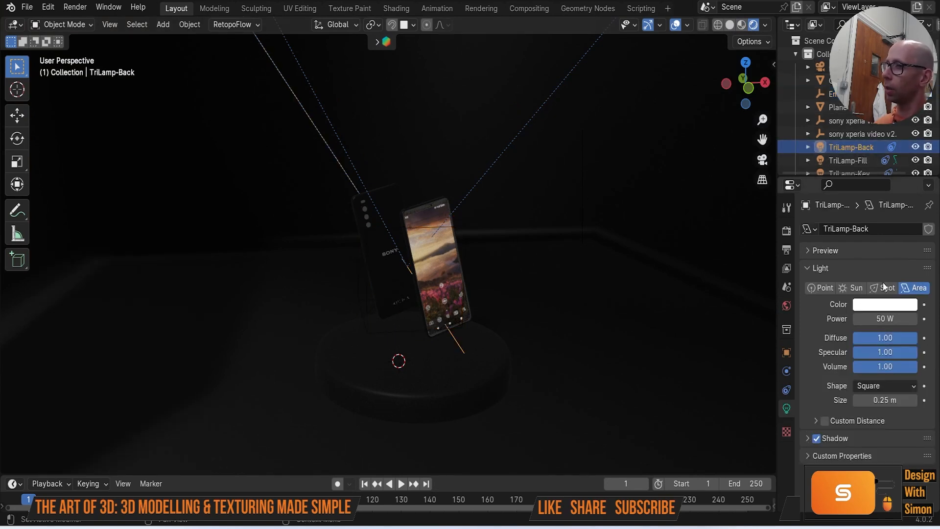
left_click(884, 318)
type("100")
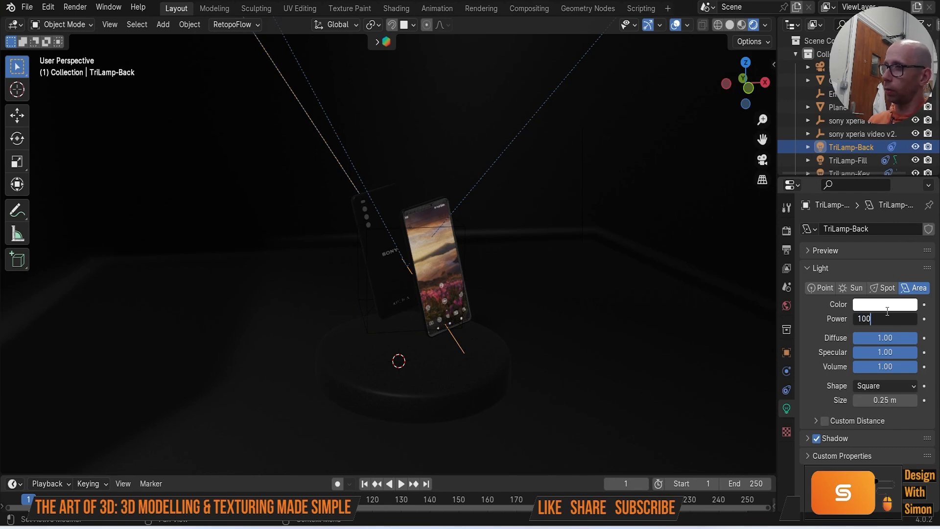
key("Return")
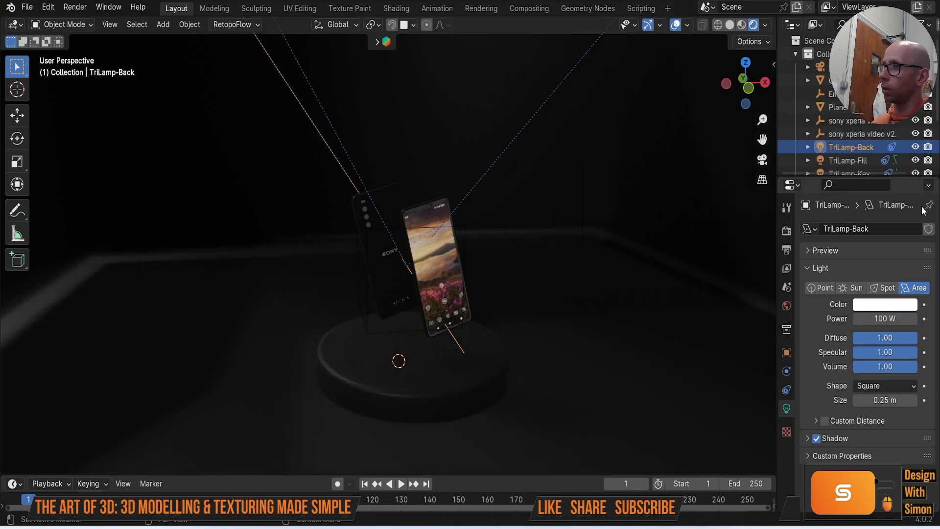
Step: Set the power of the TriLamp-Fill and TriLamp-Key lights to 200 W each and check the lighting on the phones
left_click(869, 161)
left_click(876, 319)
type("200")
key("Return")
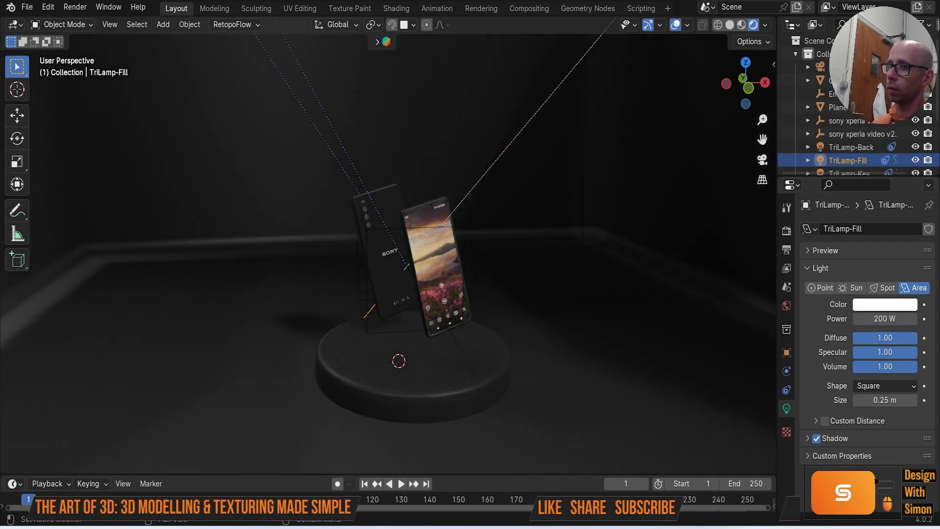
scroll(852, 155, "down", 2)
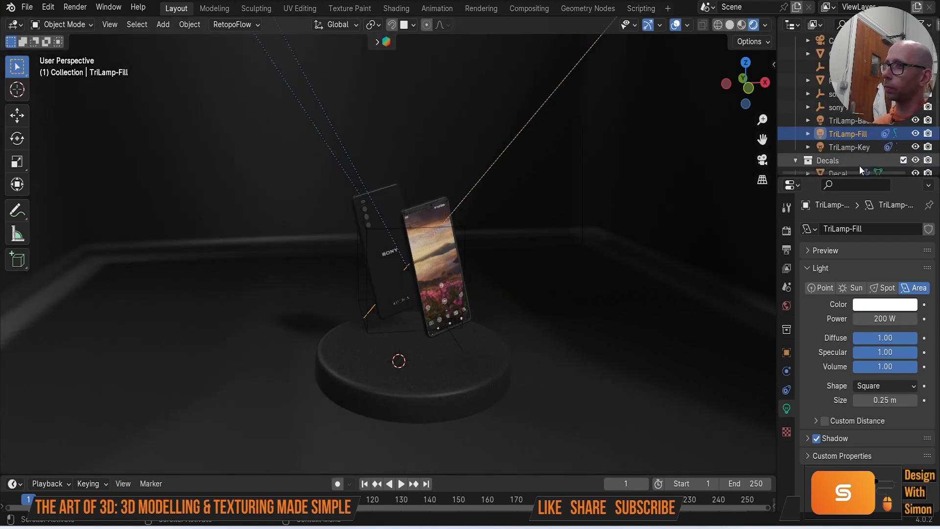
left_click(850, 146)
left_click(884, 318)
type("200")
key("Return")
middle_click_drag(714, 273, 500, 272)
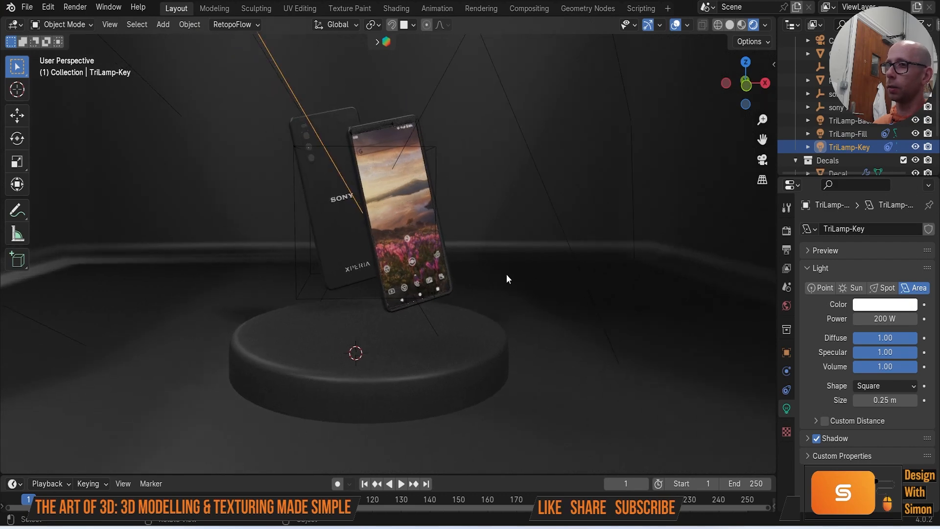
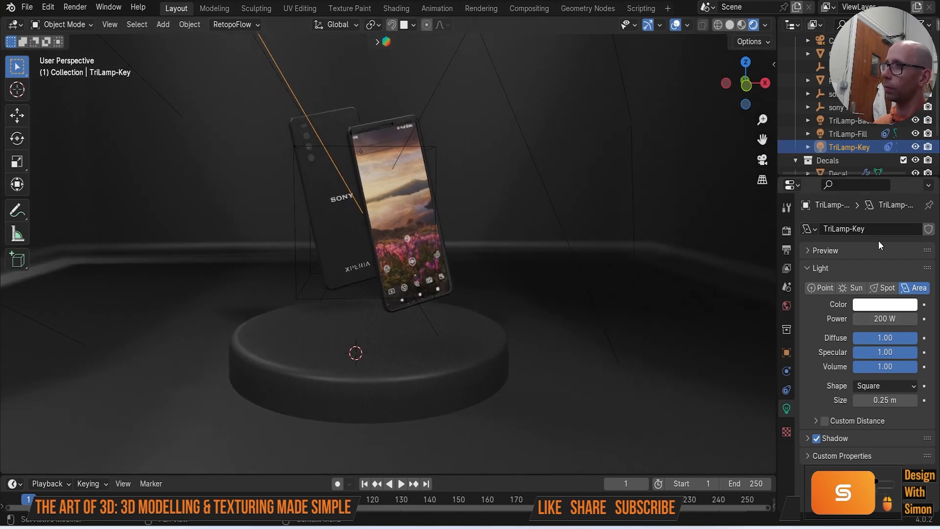
Step: Raise the power of the TriLamp-Key and TriLamp-Fill lights to 300 W each
left_click(876, 319)
type("300")
key("Return")
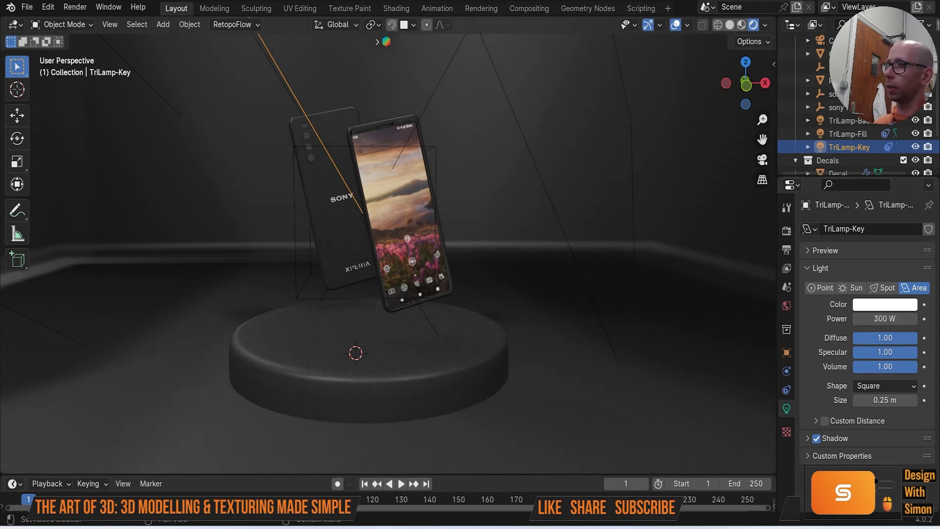
left_click(861, 131)
left_click(862, 121)
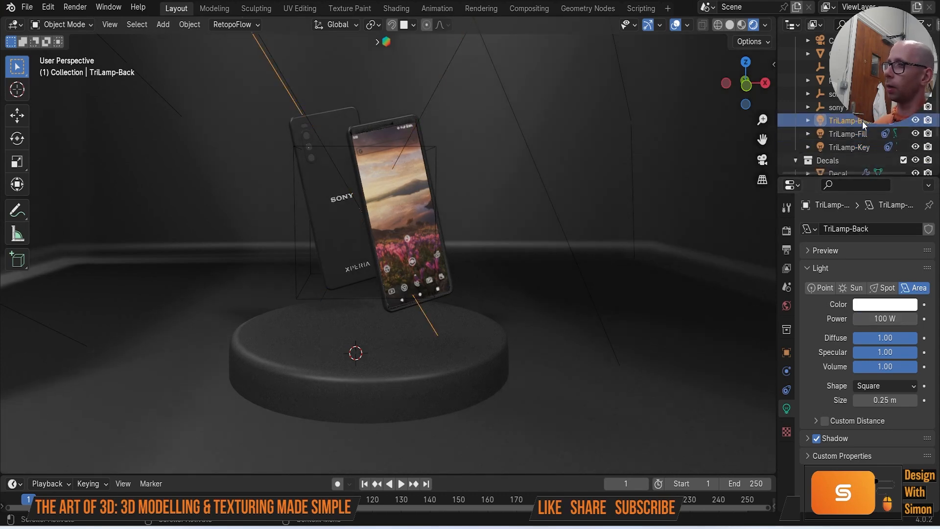
left_click(859, 133)
left_click(876, 318)
type("300")
key("Return")
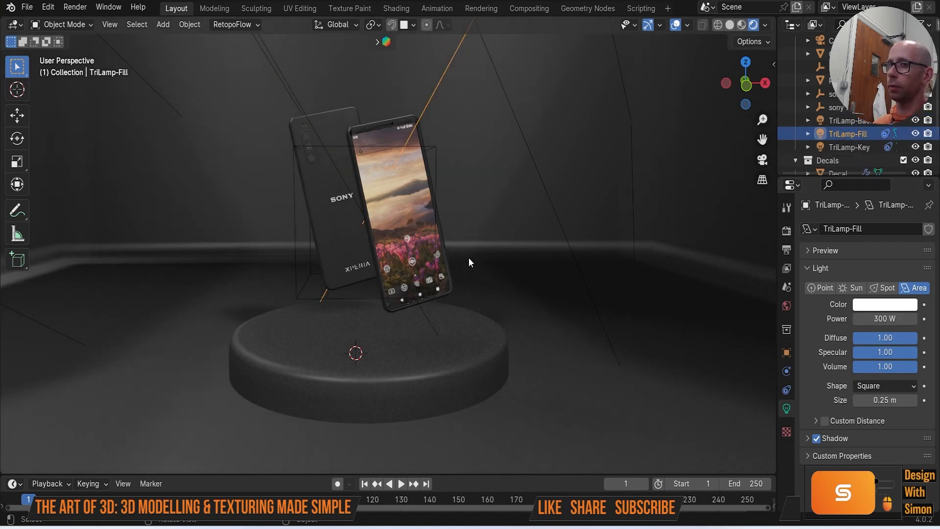
Step: Change the TriLamp-Back light's color to a fully saturated blue
middle_click_drag(481, 264, 477, 269)
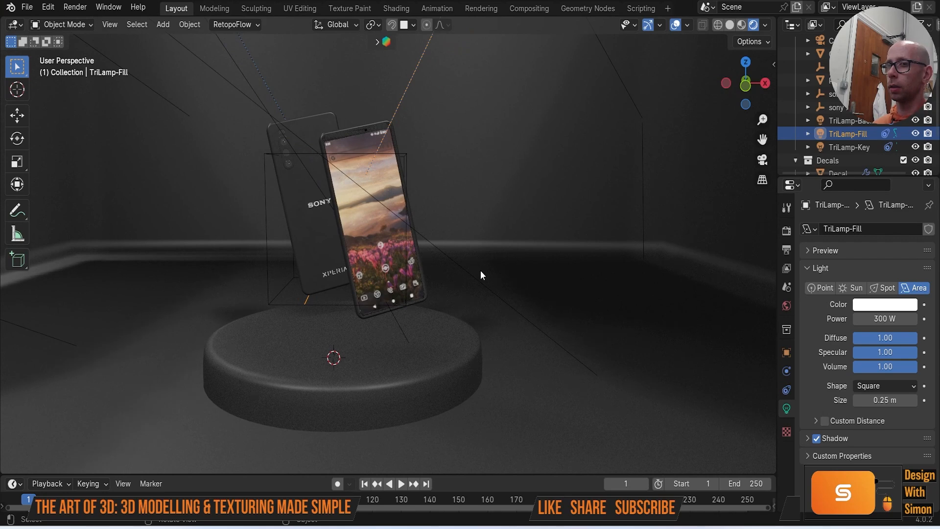
middle_click_drag(594, 304, 571, 337, "shift")
scroll(571, 337, "up", 2)
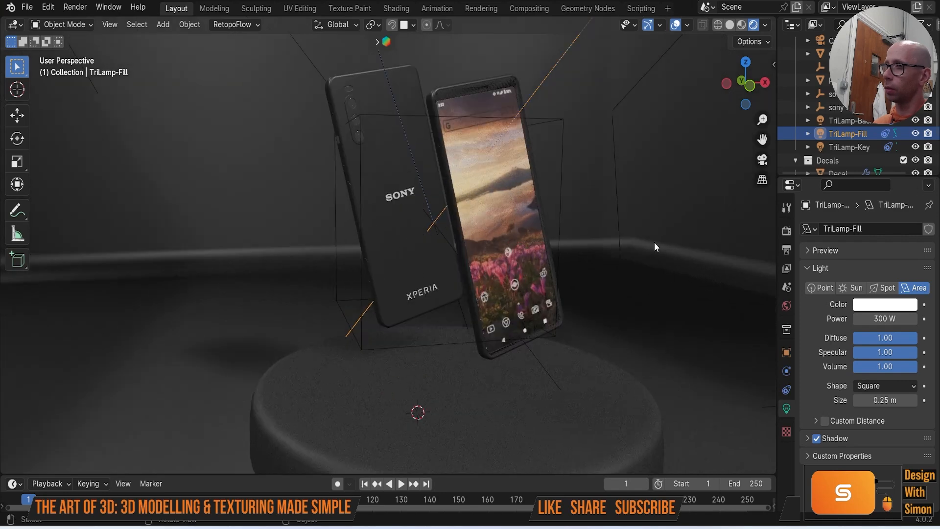
left_click(846, 120)
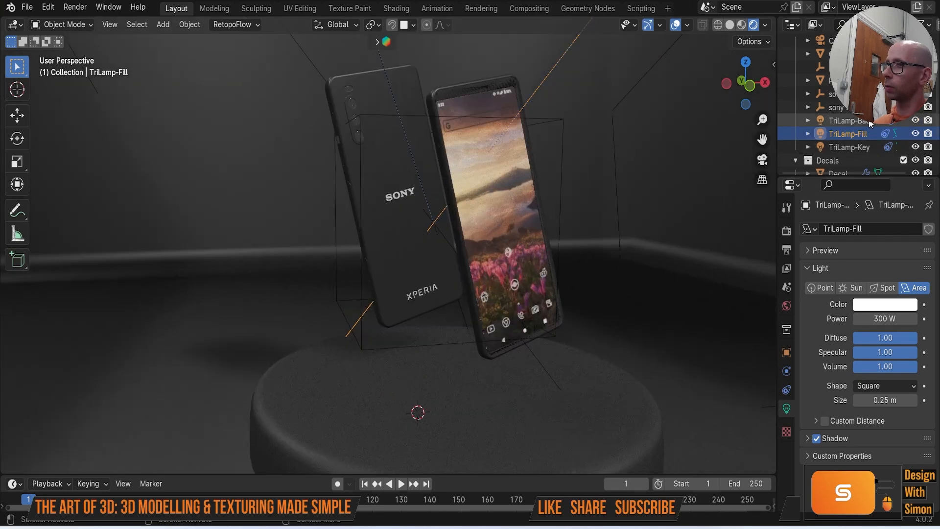
left_click(903, 309)
mouse_move(877, 149)
left_mouse_down()
mouse_move(896, 152)
mouse_move(865, 161)
left_mouse_up()
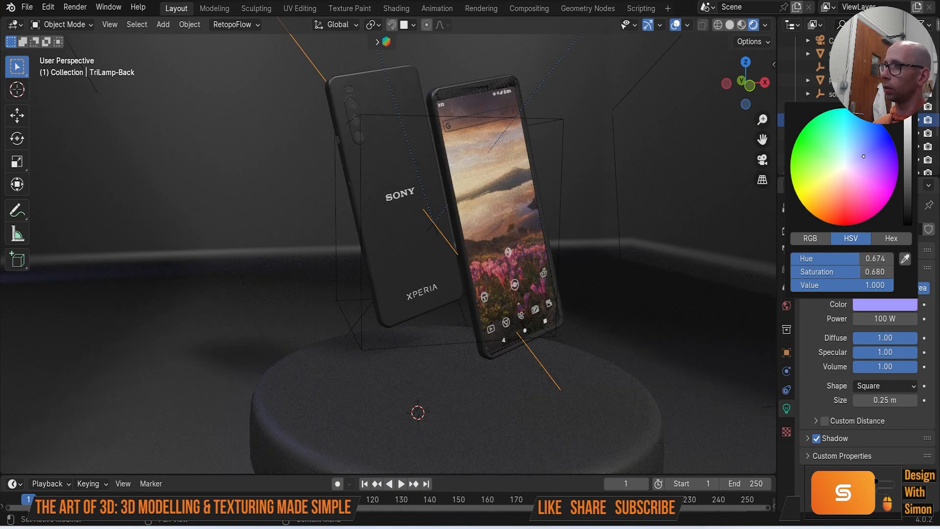
left_click(894, 304)
left_click_drag(867, 157, 896, 151)
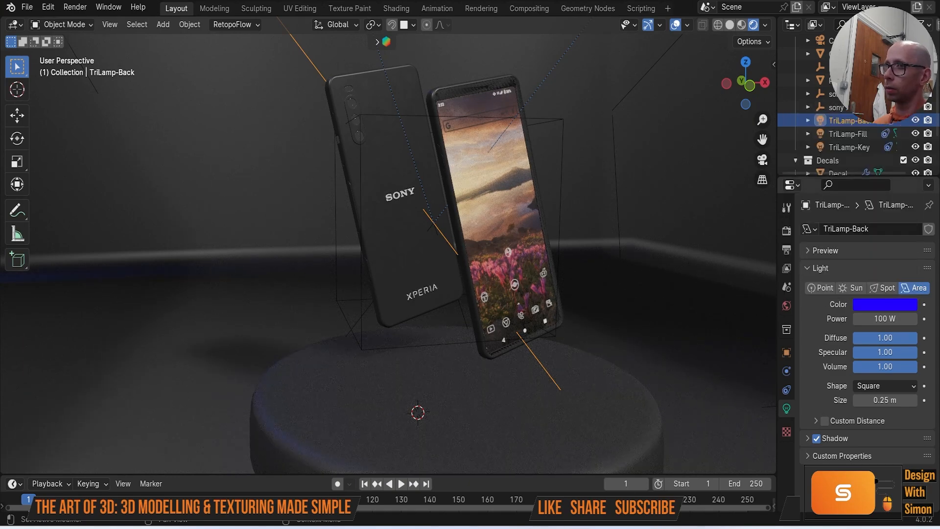
Step: Change the TriLamp-Fill light's color to a violet with hue 0.696, saturation 0.979 and value 1.000
left_click(855, 134)
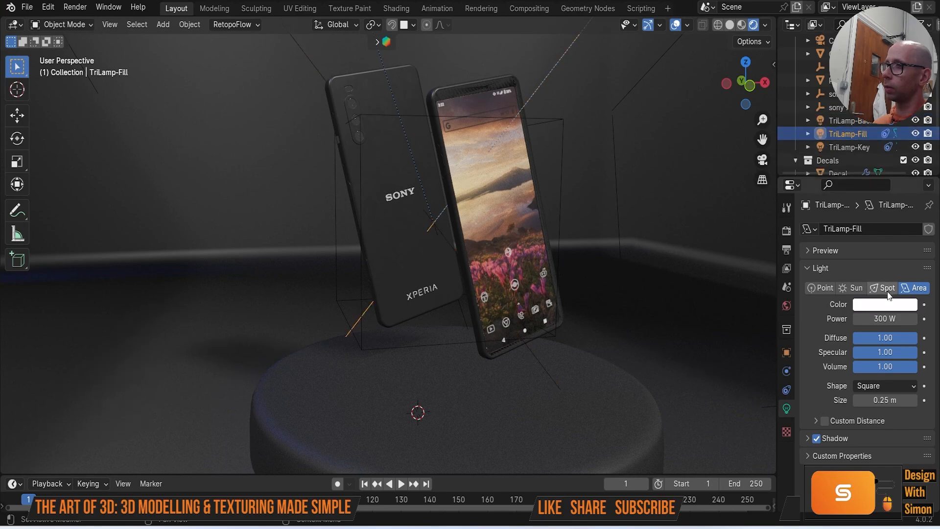
left_click(888, 308)
mouse_move(865, 167)
left_mouse_down()
mouse_move(795, 141)
mouse_move(832, 196)
mouse_move(881, 206)
mouse_move(807, 206)
mouse_move(839, 220)
left_mouse_up()
mouse_move(889, 141)
left_mouse_down()
mouse_move(846, 142)
mouse_move(879, 157)
mouse_move(883, 177)
mouse_move(890, 161)
left_mouse_up()
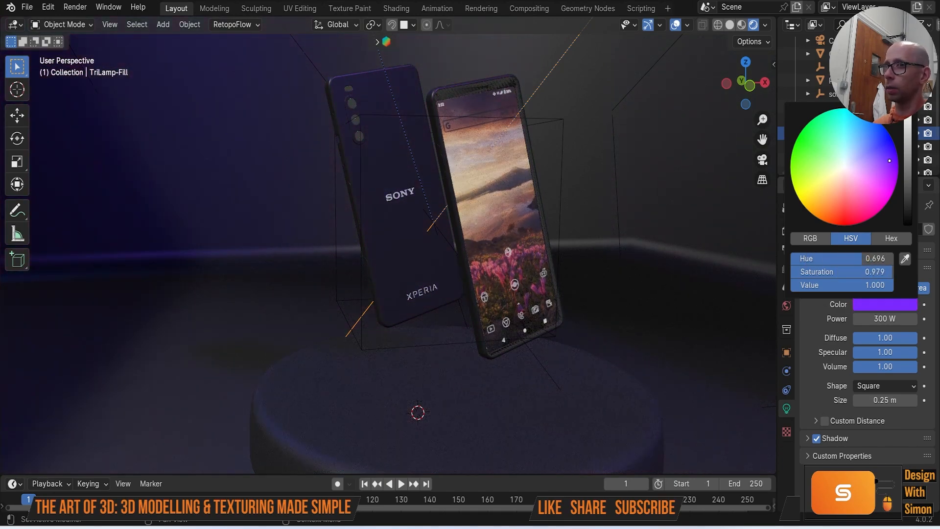
middle_click_drag(695, 313, 670, 360)
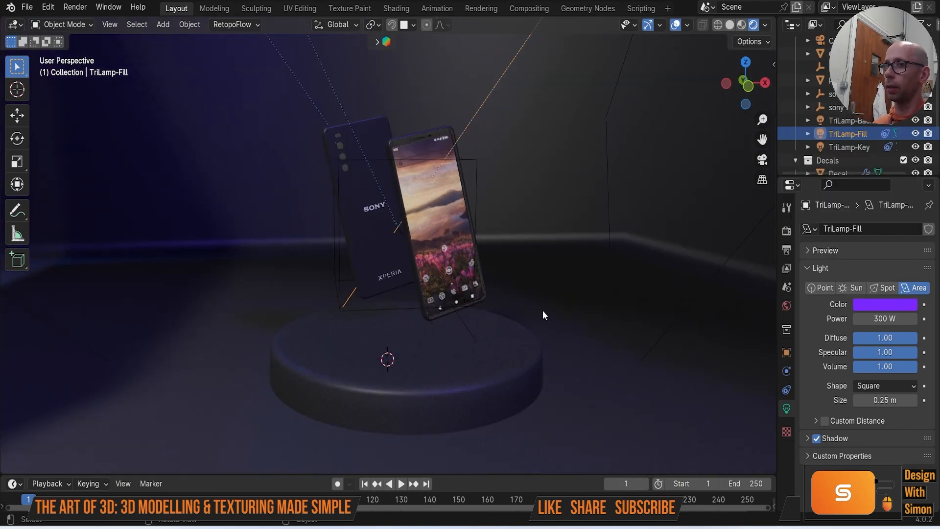
Step: Select the camera that came with the light rig at the open side of the backdrop and delete it
scroll(543, 313, "down", 8)
middle_click_drag(539, 384, 536, 254)
left_click(573, 296)
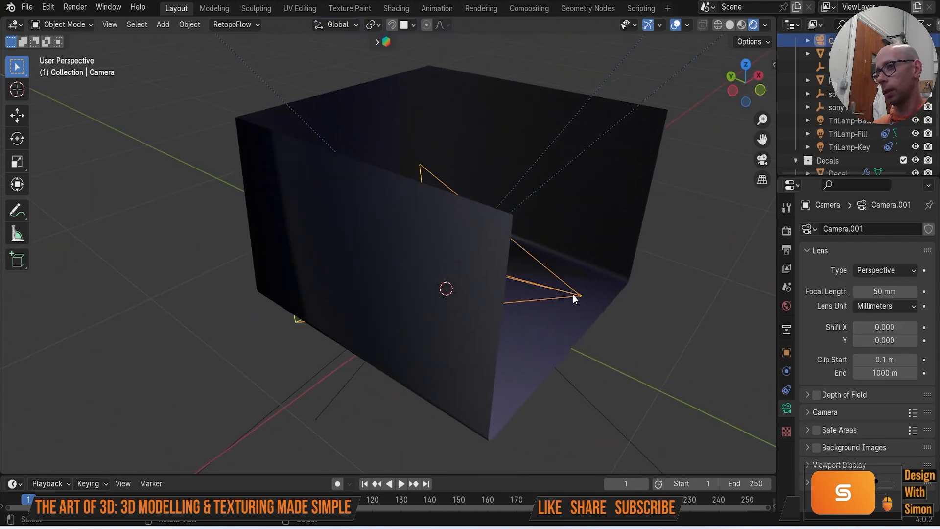
key("Delete")
Step: Add a new camera at the world origin, oriented to the current front view of the podium
scroll(594, 314, "up", 6)
middle_click_drag(589, 331, 476, 307)
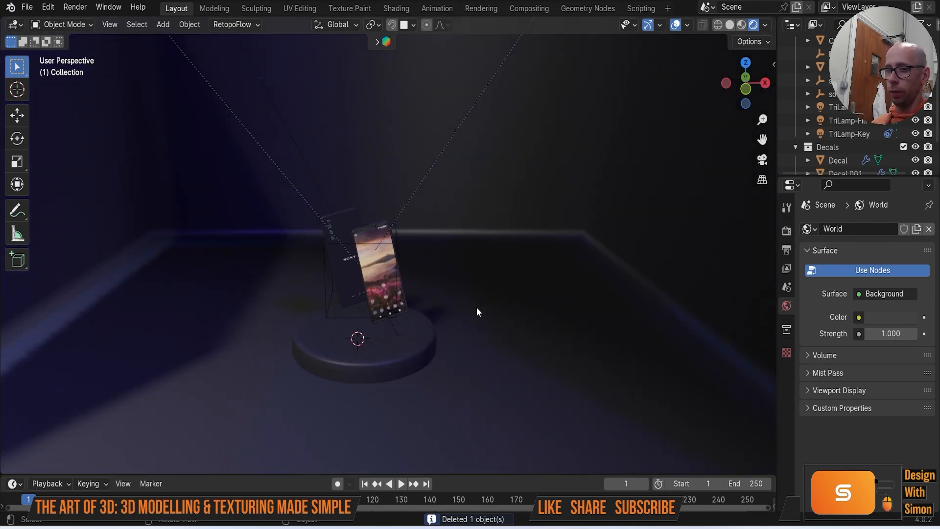
key("shift+a")
mouse_move(476, 307)
left_click(466, 339)
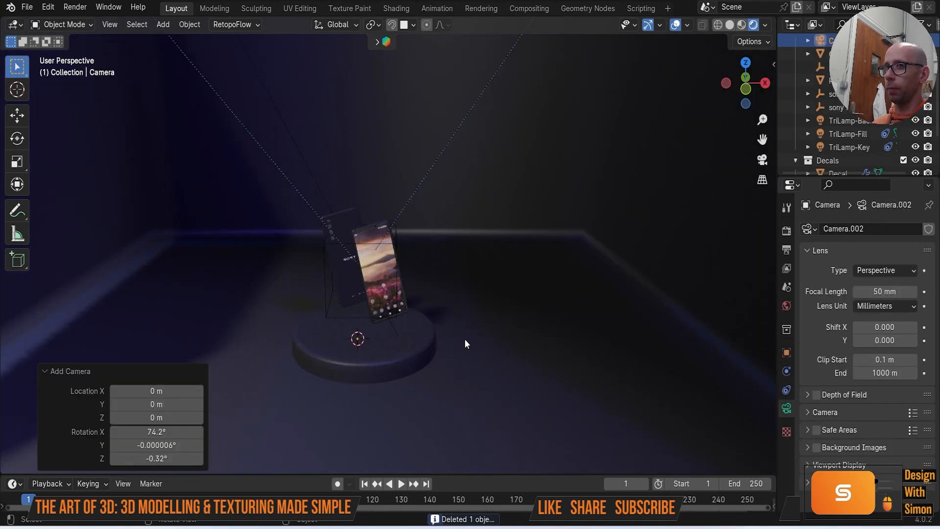
Step: Frame both phones and the podium from a slightly raised front angle and align the active camera to that view
scroll(462, 336, "down", 5)
middle_click_drag(459, 338, 453, 306)
scroll(432, 264, "up", 5)
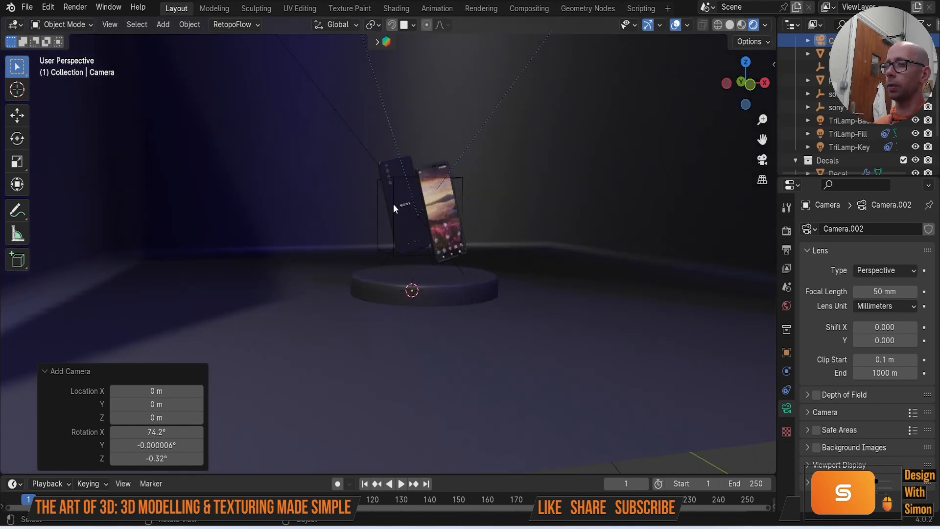
scroll(348, 251, "up", 5)
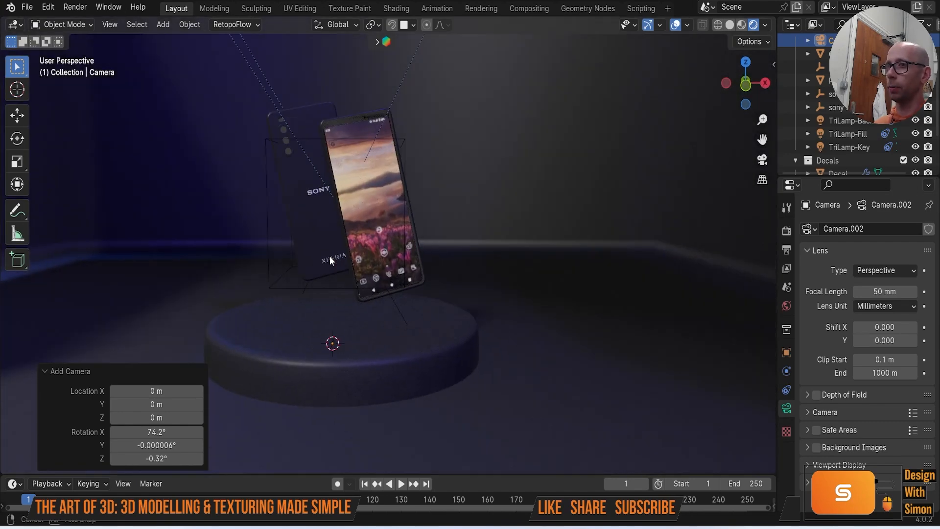
middle_click_drag(330, 257, 425, 269)
scroll(386, 264, "up", 2)
scroll(386, 264, "down", 2)
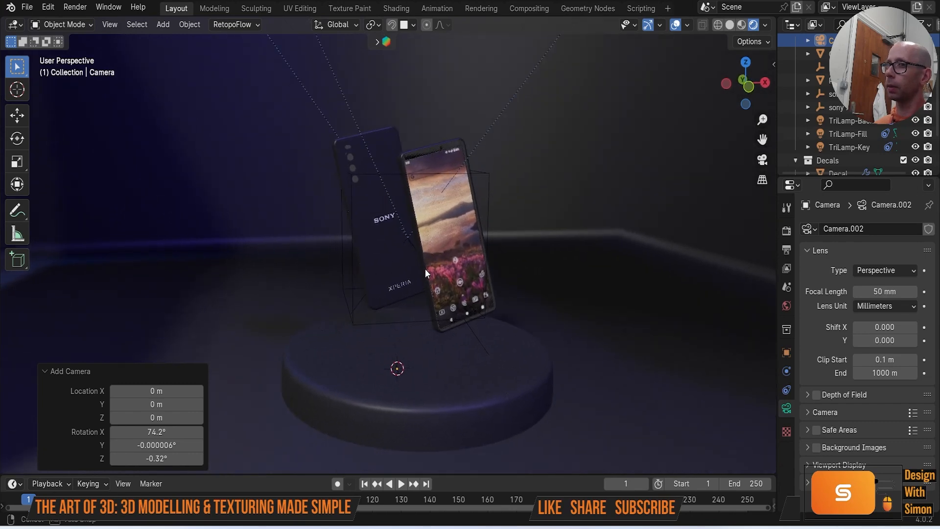
left_click(111, 25)
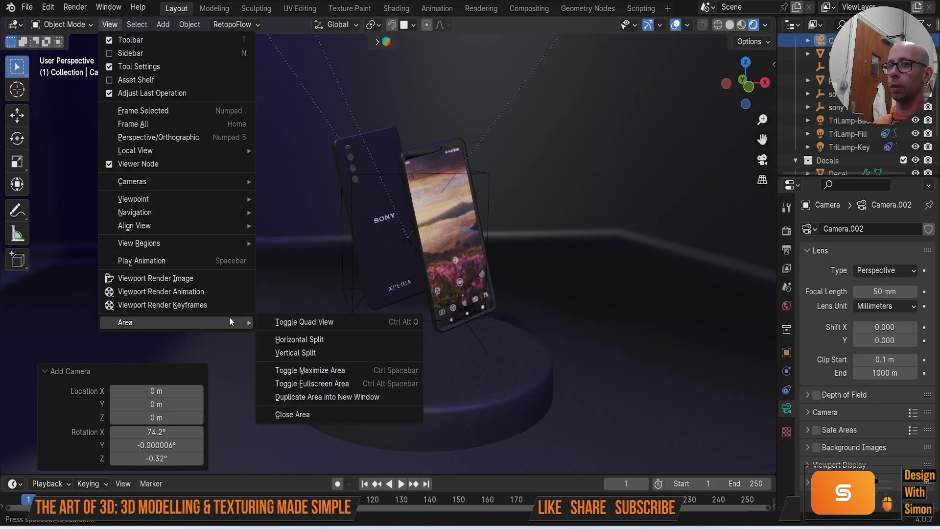
mouse_move(204, 225)
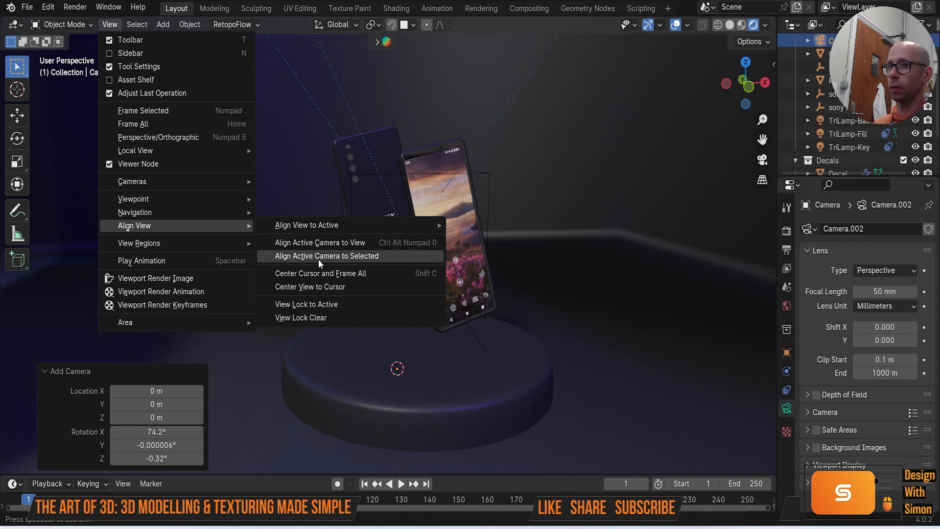
left_click(336, 243)
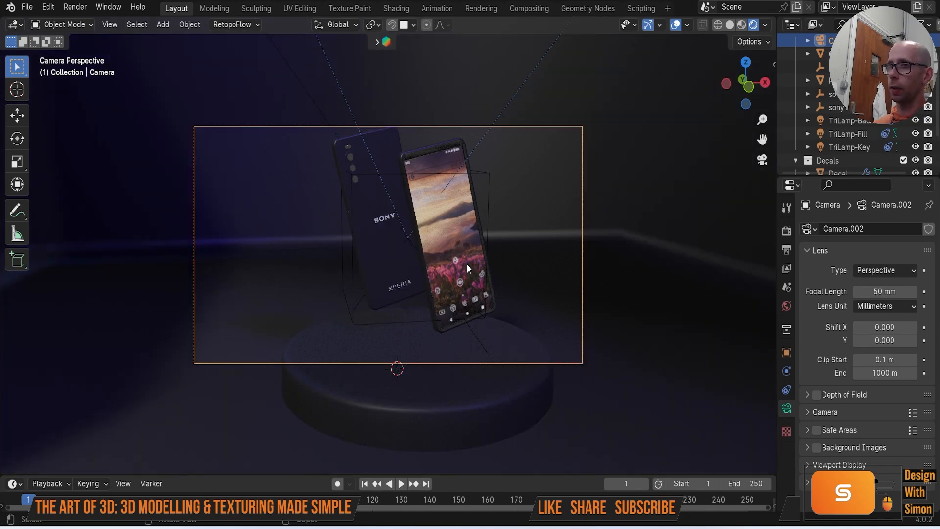
key("q")
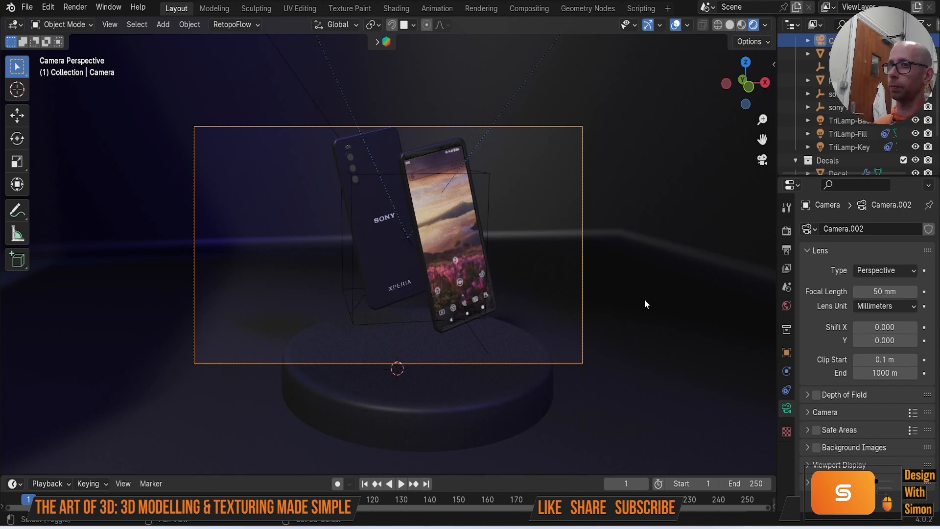
Step: Set the camera's lens shift to 0.090 in X and 0.030 in Y to reframe the phones
middle_click_drag(644, 300, 620, 311, "shift")
left_click_drag(881, 326, 910, 340)
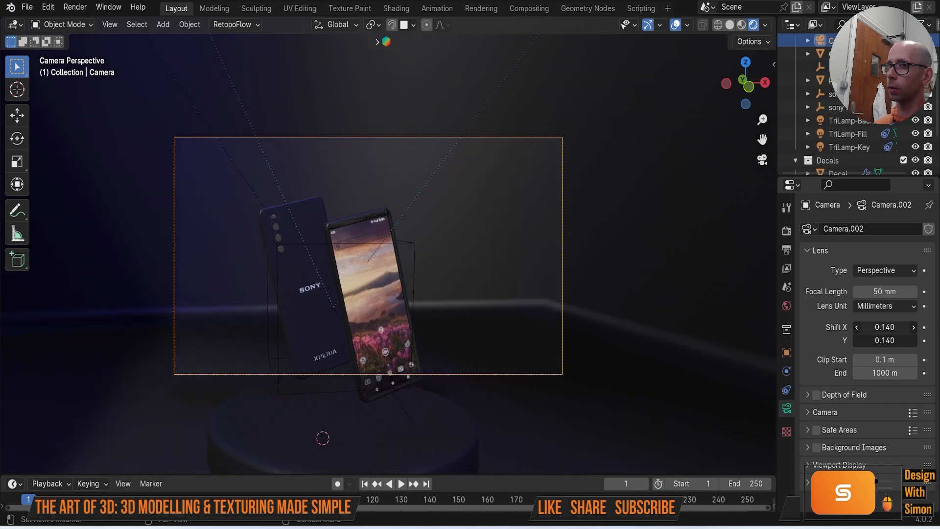
mouse_move(885, 339)
left_mouse_down()
mouse_move(855, 340)
mouse_move(875, 340)
left_mouse_up()
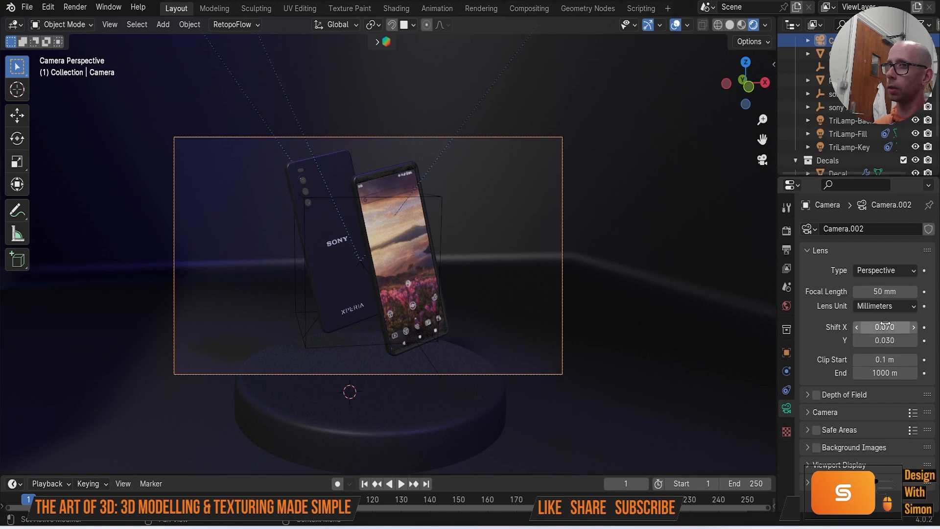
left_click_drag(897, 323, 906, 323)
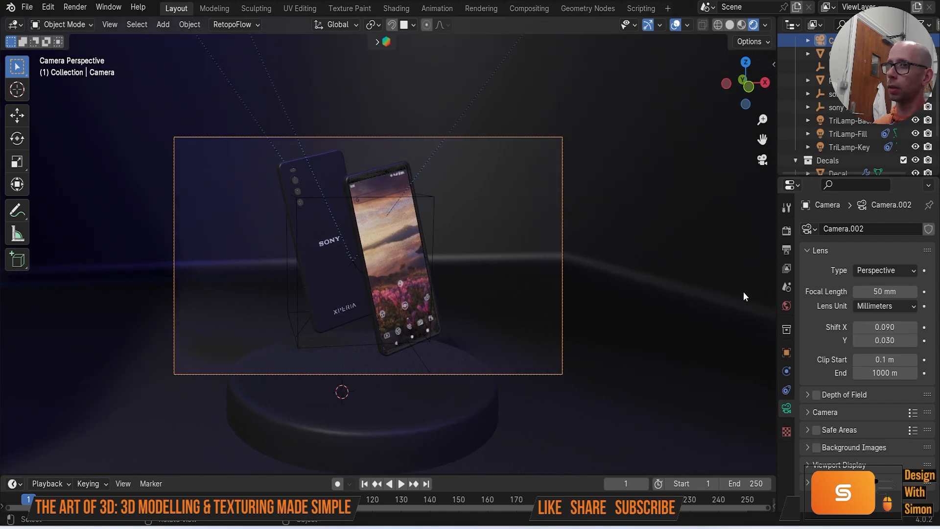
Step: Set the power of both the TriLamp-Back and TriLamp-Fill lights to 200 W
scroll(695, 290, "up", 3)
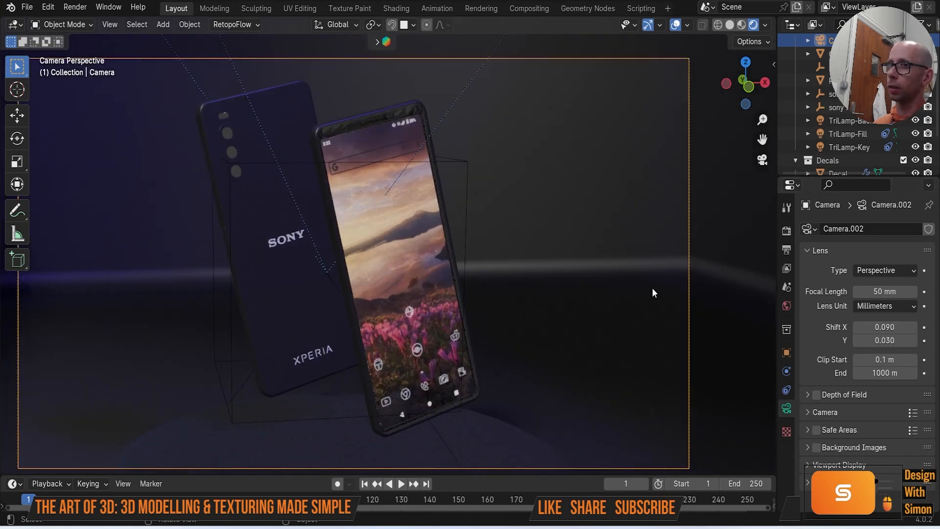
middle_click_drag(653, 289, 705, 300, "shift")
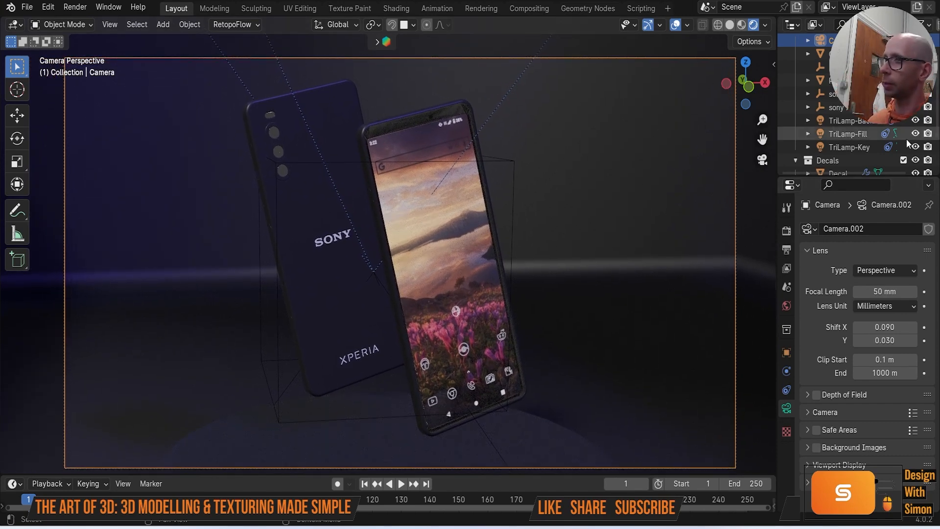
left_click(872, 122)
left_click(887, 321)
type("200 W")
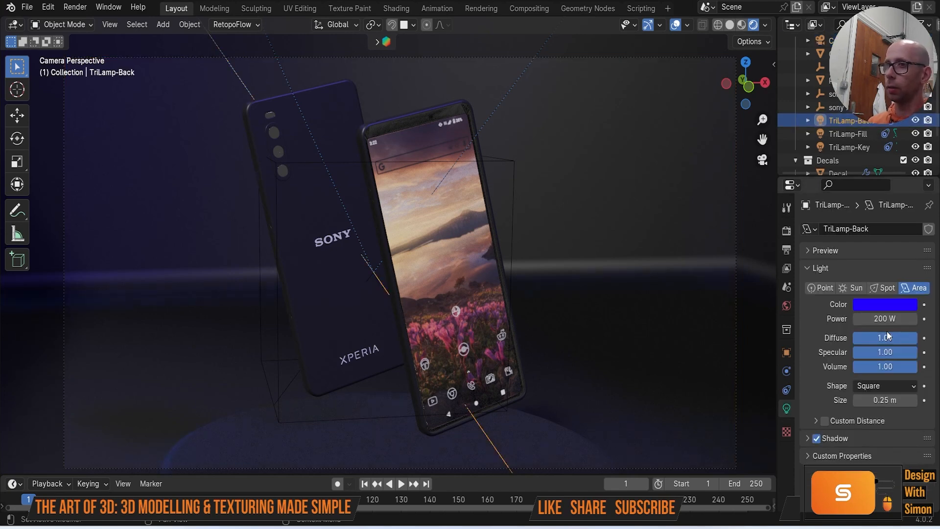
left_click(852, 134)
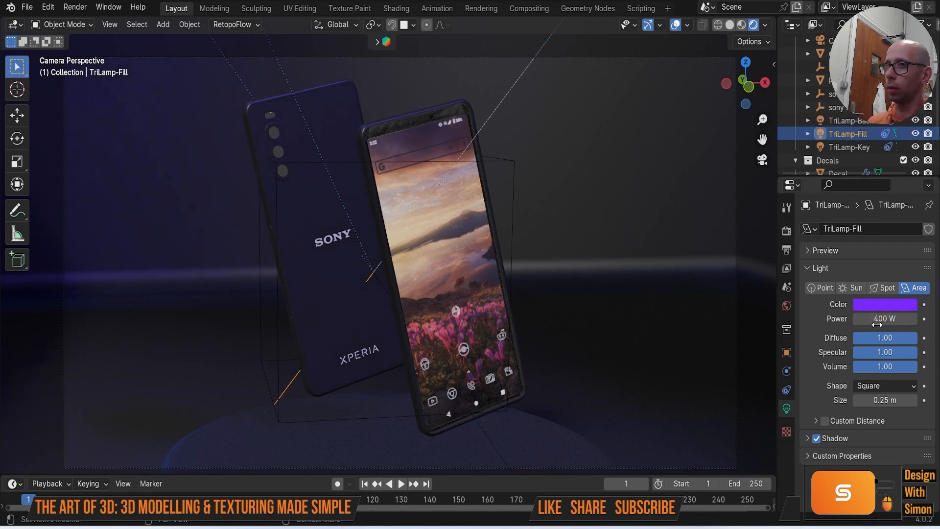
left_click(877, 323)
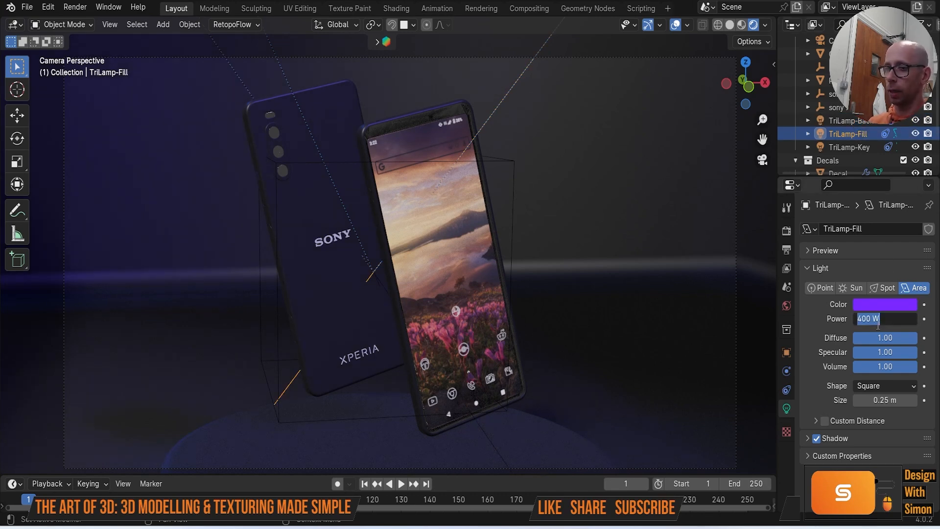
key("Return")
Step: Add an area light at the world origin and raise it about 0.66 m along Z above the podium
middle_click_drag(724, 254, 553, 231)
scroll(538, 234, "down", 5)
scroll(525, 245, "up", 2)
key("shift+a")
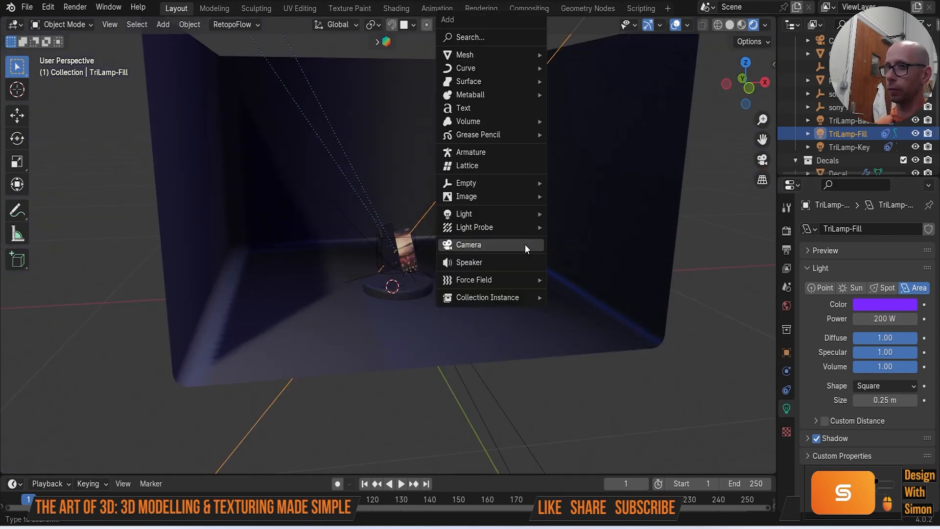
mouse_move(499, 213)
left_click(610, 254)
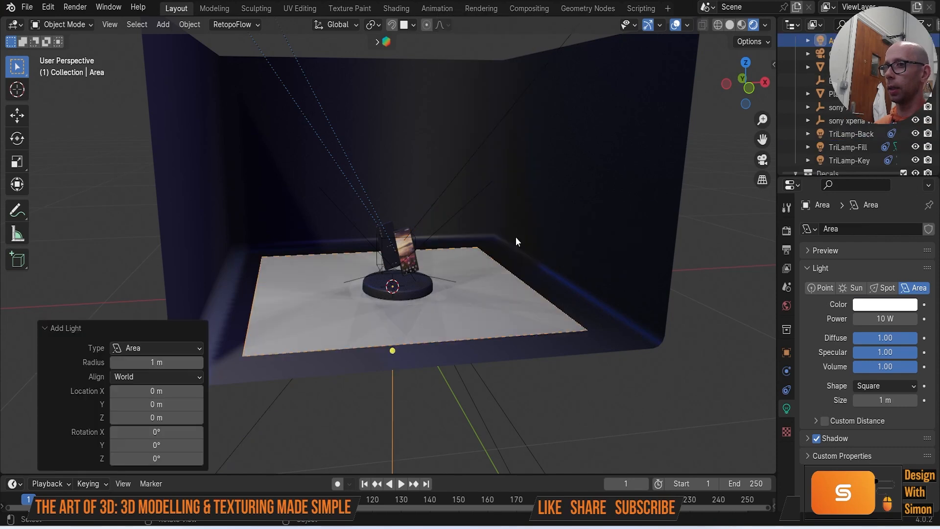
middle_click_drag(490, 258, 485, 235)
key("g")
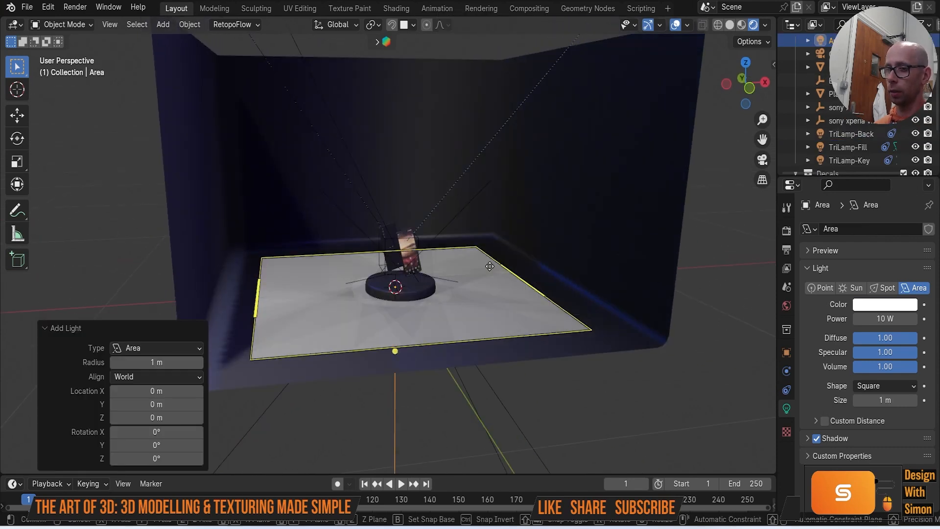
key("z")
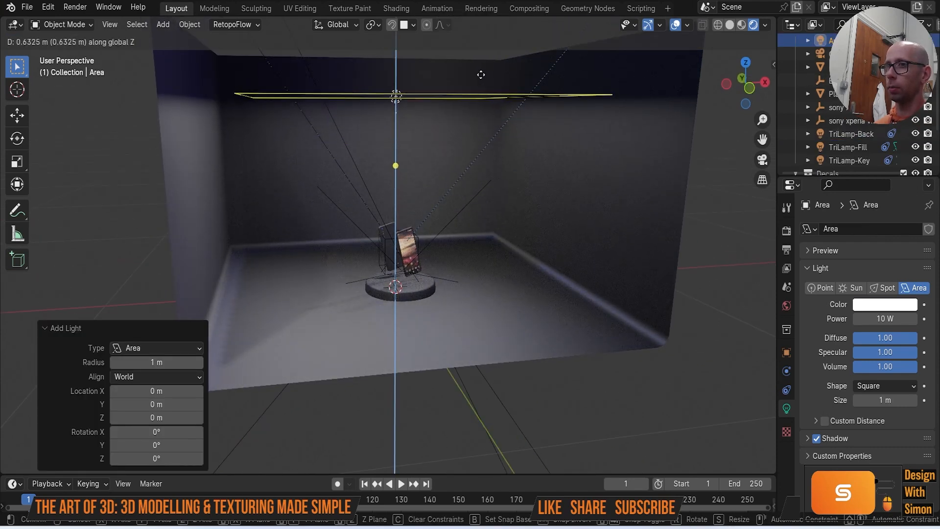
left_click(479, 68)
Step: Hide the TriLamp-Back, TriLamp-Fill and TriLamp-Key lights in the viewport to judge the new area light alone
left_click_drag(915, 134, 916, 160)
scroll(481, 300, "up", 5)
mouse_move(482, 299)
middle_mouse_down()
mouse_move(466, 260)
mouse_move(476, 283)
middle_mouse_up()
scroll(472, 290, "down", 3)
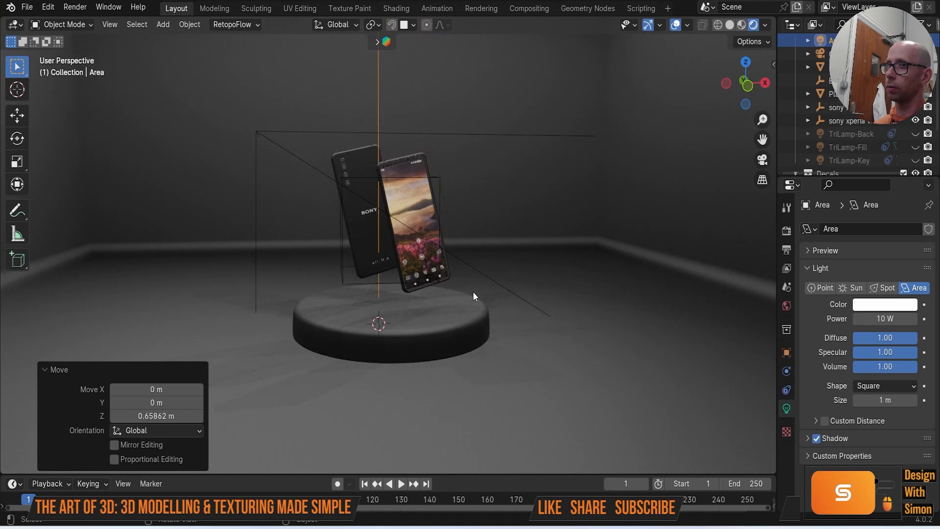
Step: Change the new area light's color to a light pinkish violet and inspect its effect on the phones
left_click(882, 308)
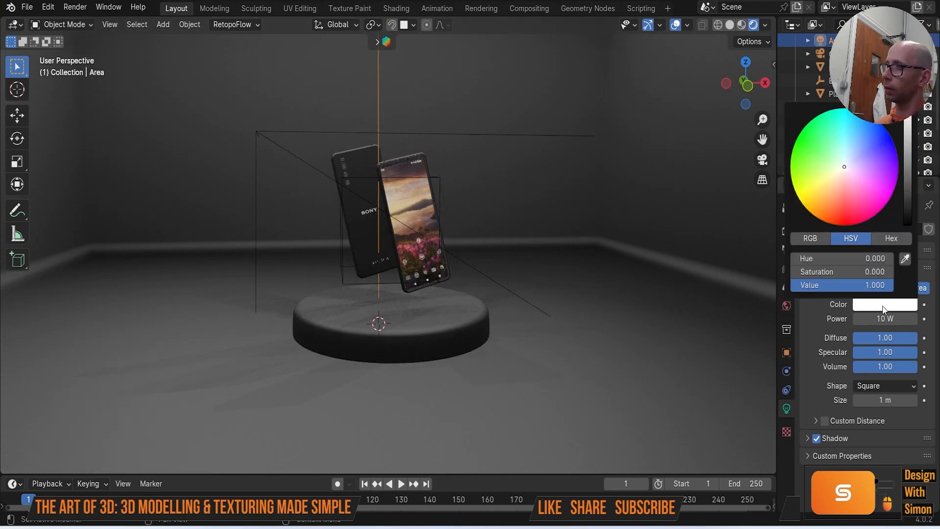
left_click_drag(877, 156, 865, 171)
scroll(524, 279, "down", 6)
scroll(505, 262, "up", 3)
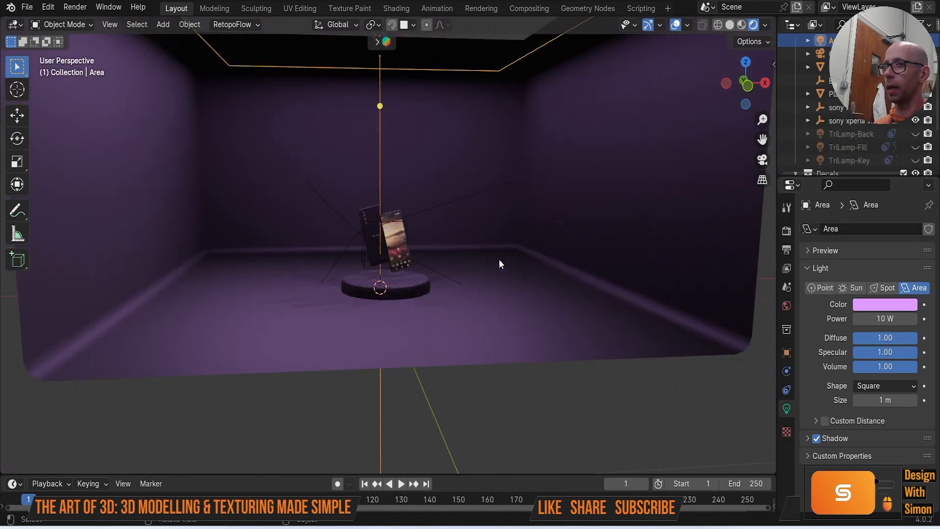
scroll(499, 263, "up", 2)
scroll(426, 238, "up", 2)
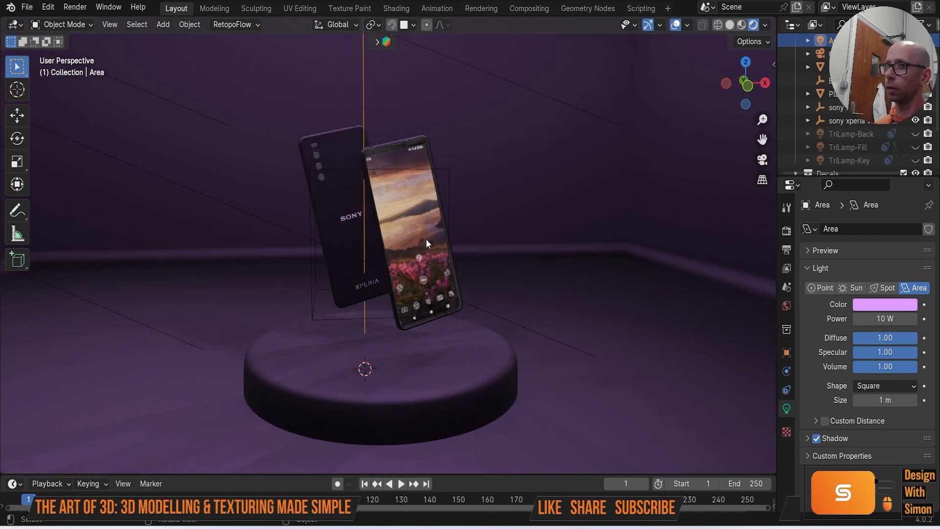
Step: Show the TriLamp-Back, TriLamp-Fill and TriLamp-Key lights in the viewport again
scroll(529, 227, "down", 4)
scroll(531, 220, "down", 2)
left_click(915, 134)
left_click(914, 147)
left_click(914, 160)
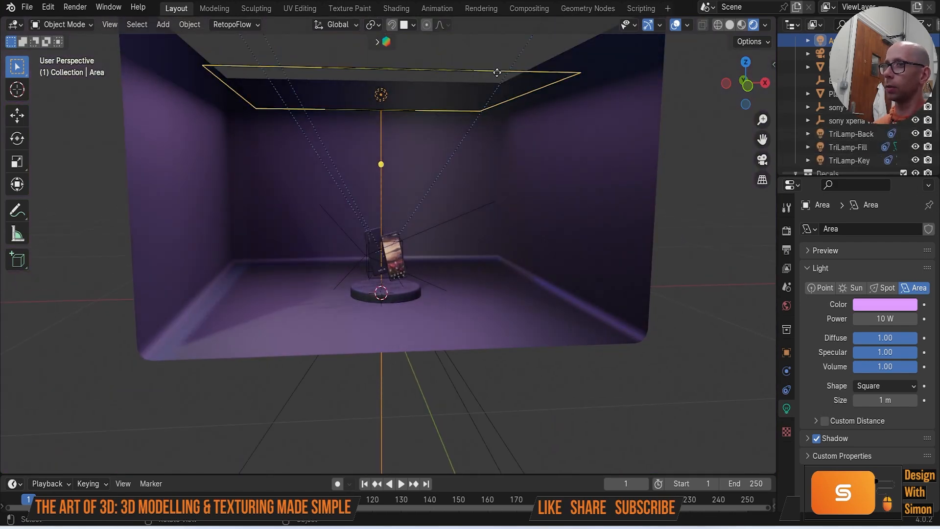
Step: Scale the area light to about 0.185 of its size and lower it about 0.38 m along Z toward the phones
key("s")
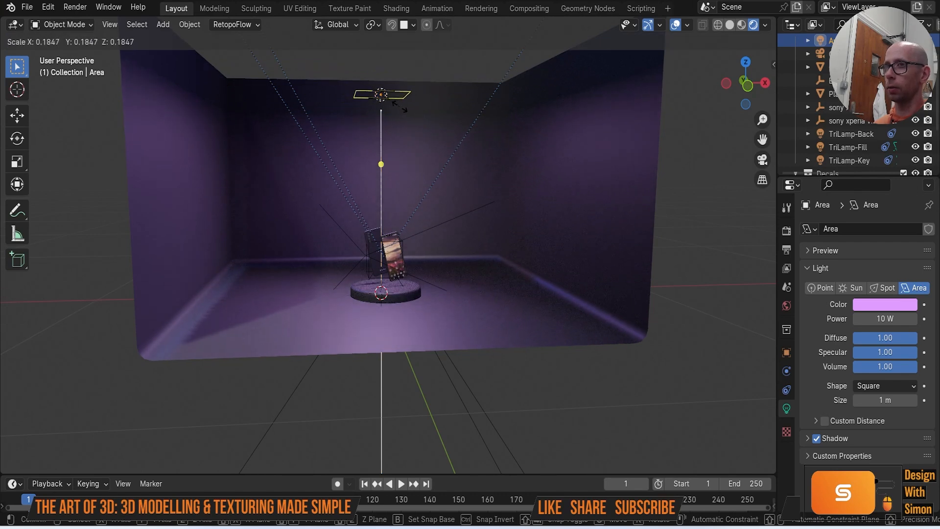
left_click(415, 102)
key("g")
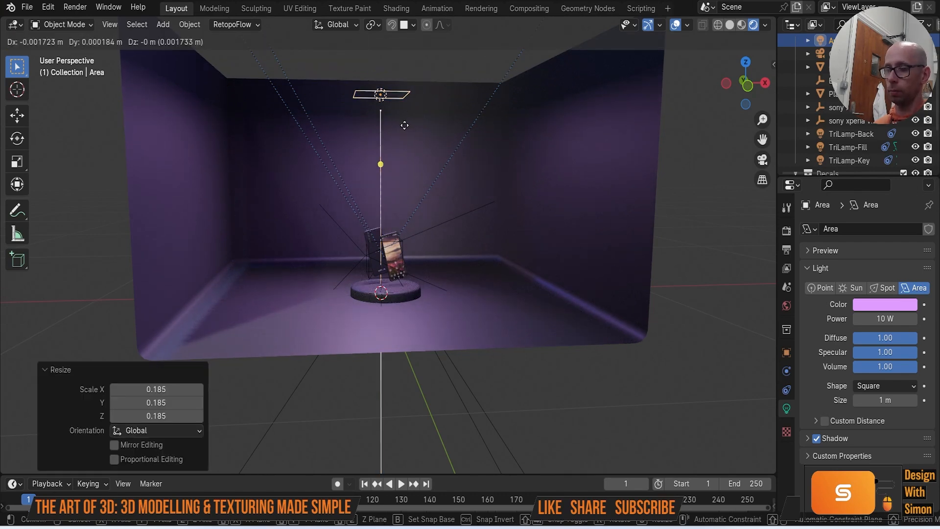
key("z")
left_click(406, 254)
Step: Rotate the area light about 81.3° around the global X axis so it faces the backdrop's rear wall
scroll(424, 316, "up", 5)
middle_click_drag(424, 316, 453, 273)
key("g")
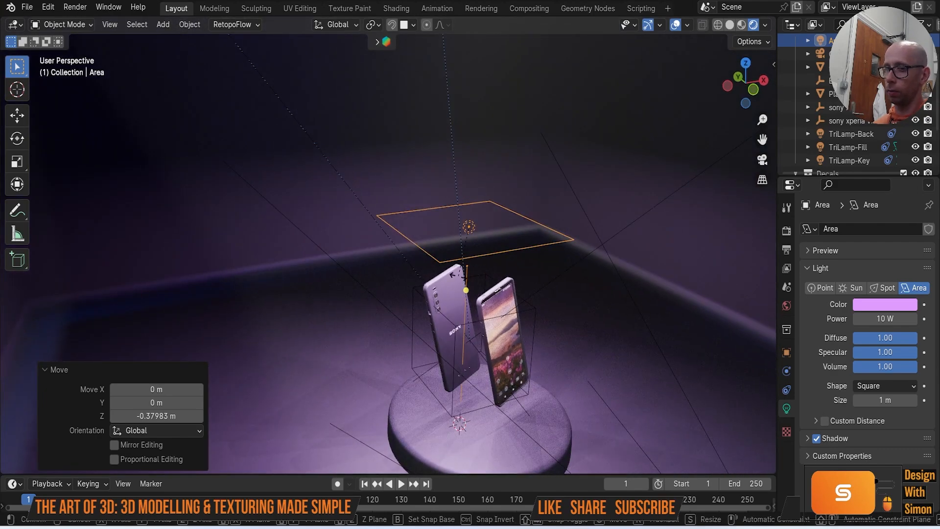
key("r")
key("x")
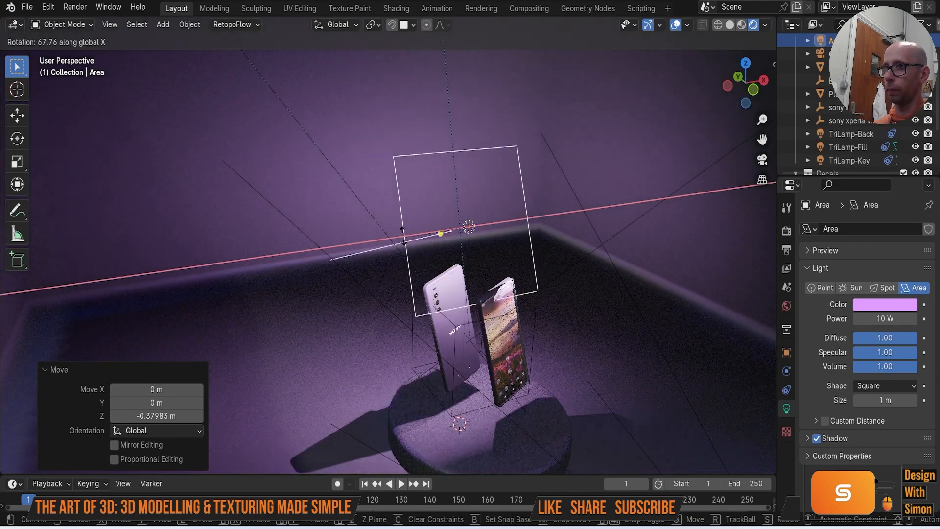
left_click(381, 218)
Step: Move the area light up and sideways, placing it high near the backdrop's rear corner on the positive X side
middle_click_drag(381, 218, 356, 213)
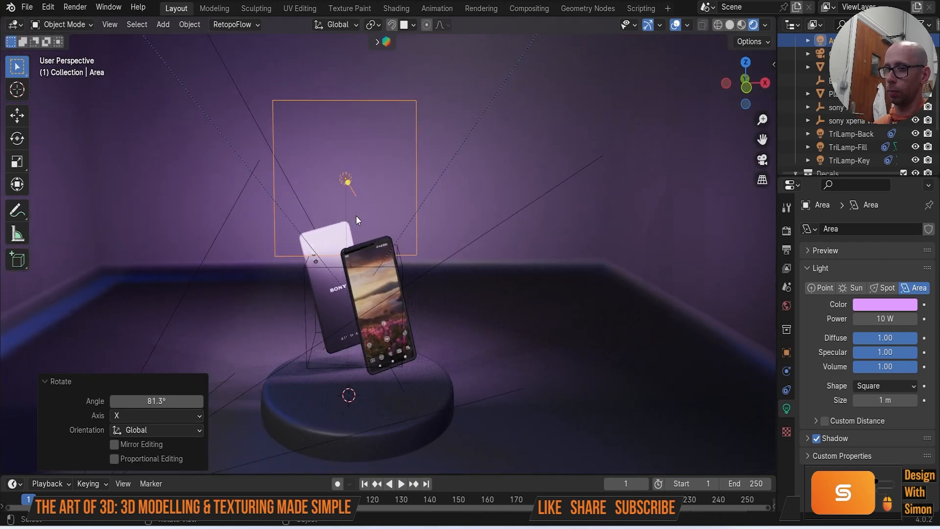
key("g")
left_click(569, 101)
middle_click_drag(569, 101, 516, 348)
key("g")
left_click(653, 207)
middle_click_drag(653, 206, 506, 236)
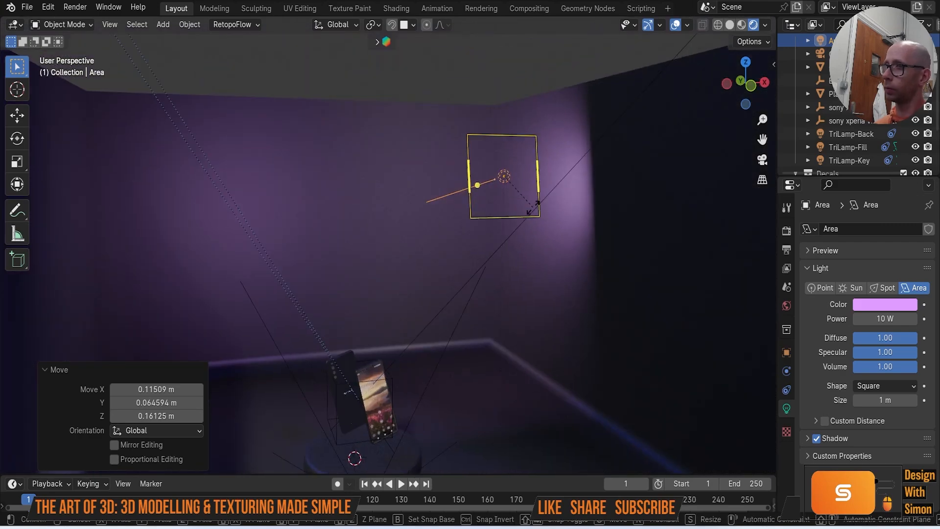
Step: Tilt the area light about 2.4° more around the global X axis and set its power to 5 W
key("r")
key("x")
left_click(527, 202)
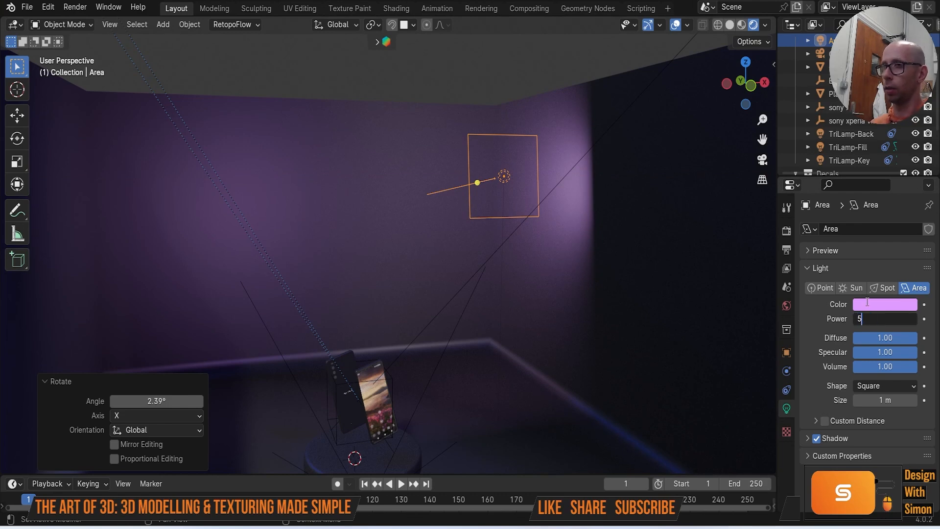
key("Return")
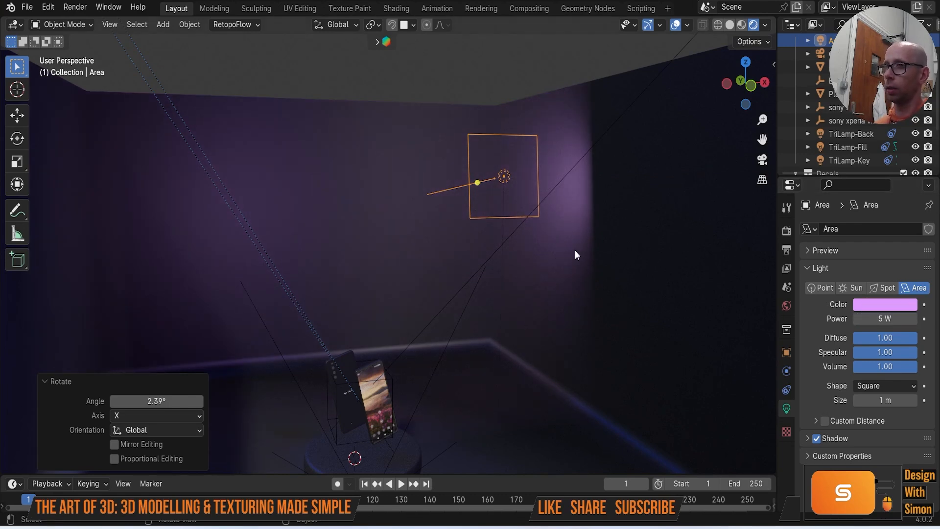
Step: Duplicate the area light about 0.75 m along negative X to the opposite side of the backdrop, and check the camera view
middle_click_drag(576, 251, 567, 246)
key("shift+d")
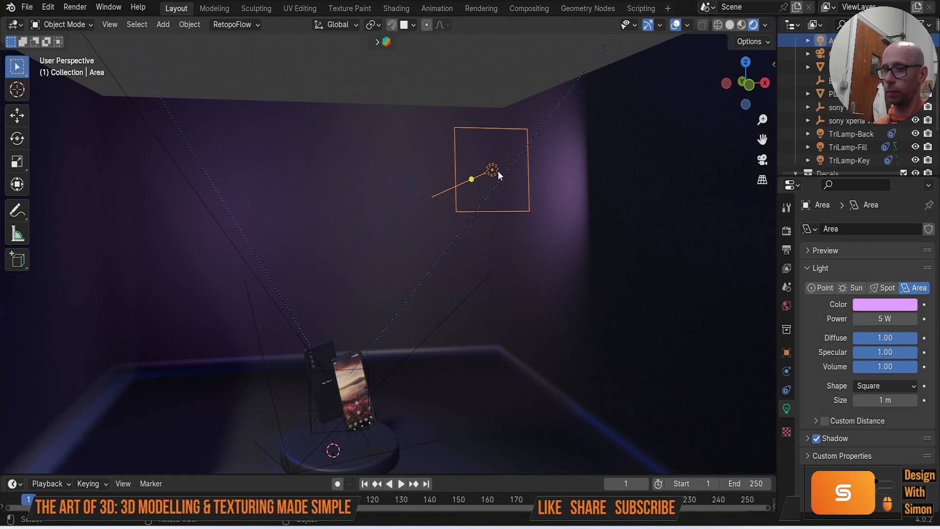
left_click(185, 175)
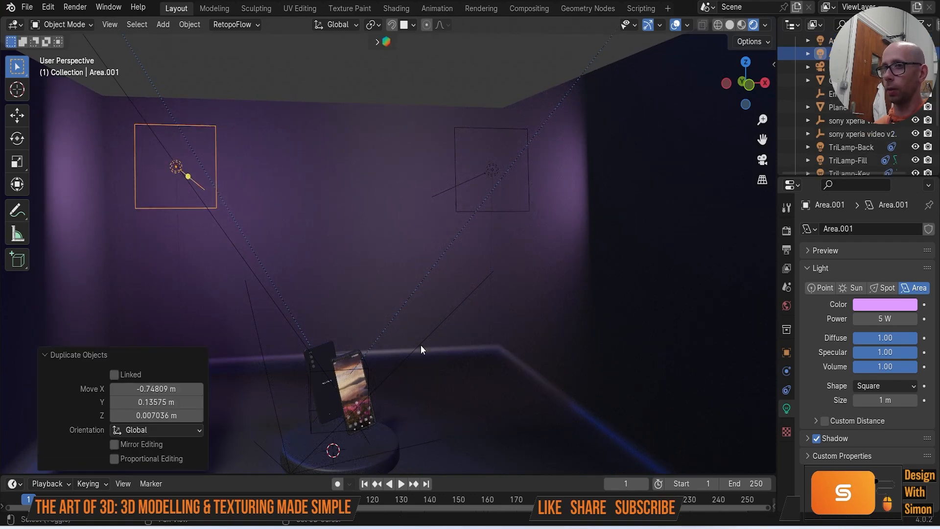
key("KP_0")
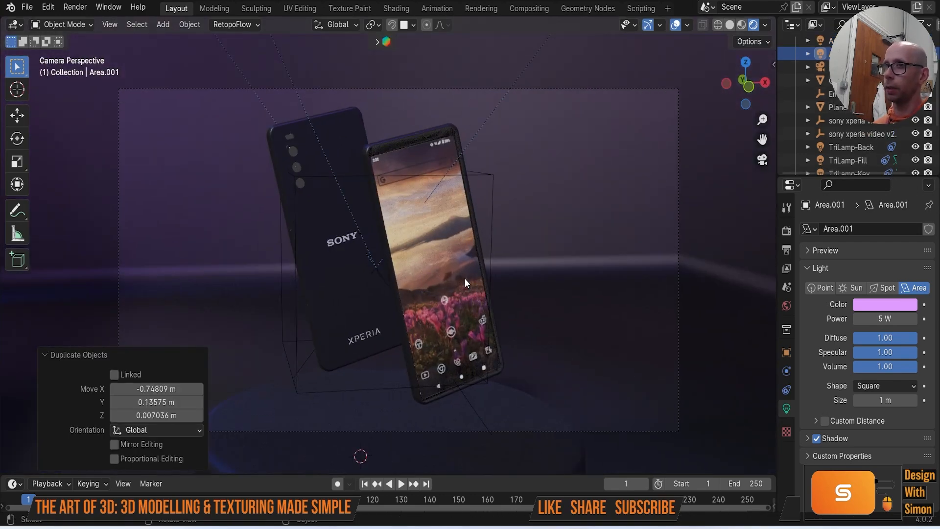
Step: Set the power of the area light on the positive X side to 1 W and the opposite area light to 2 W
scroll(465, 278, "down", 6)
left_click(506, 103)
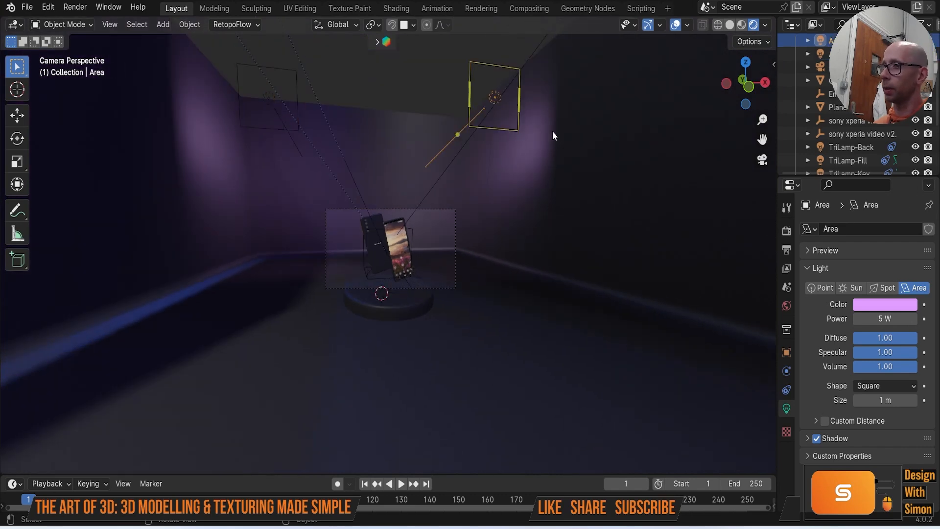
type("1")
key("Return")
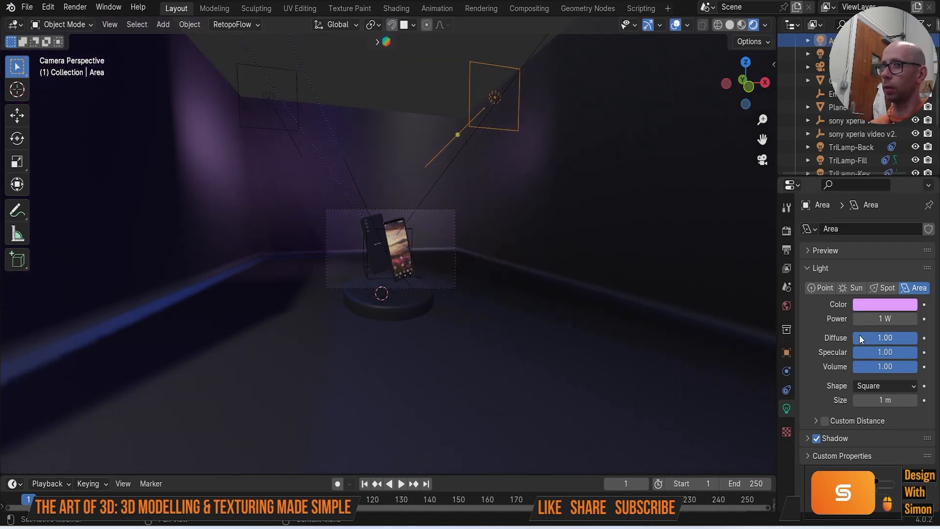
left_click(267, 102)
key("2")
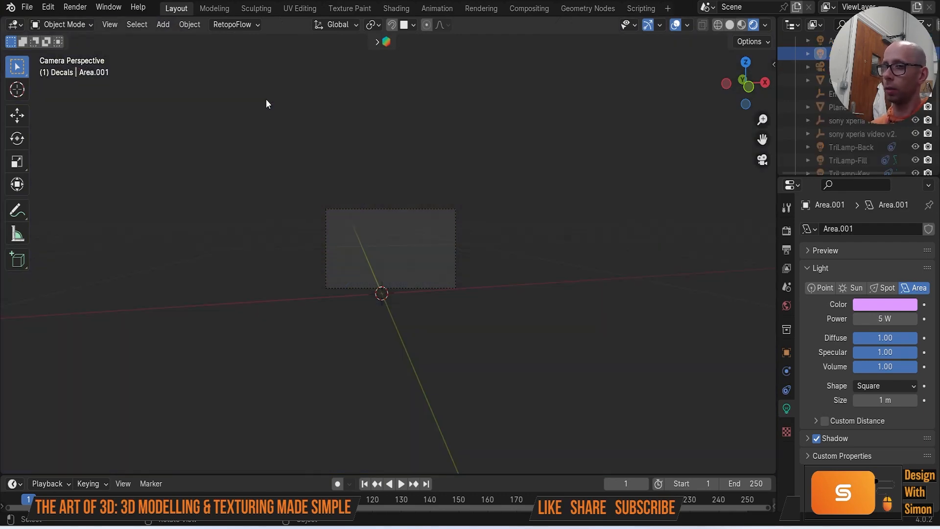
key("1")
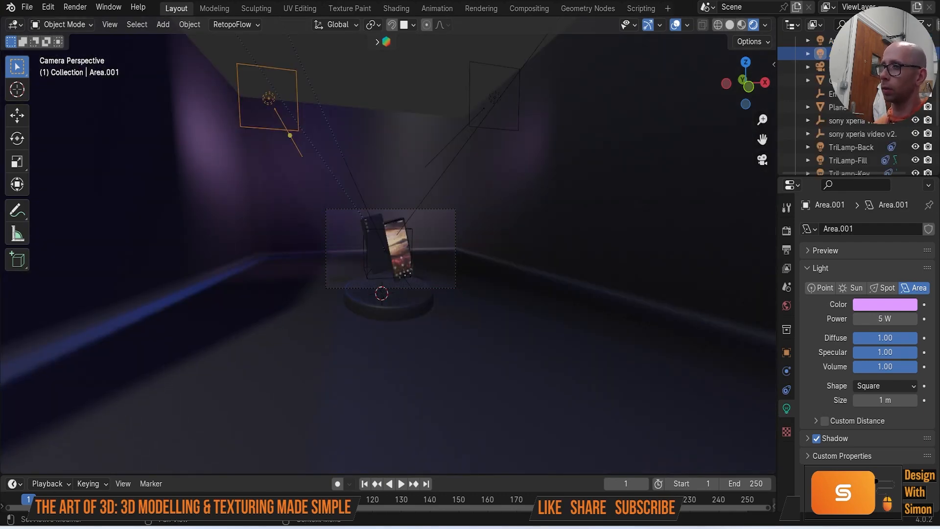
type("2")
key("Return")
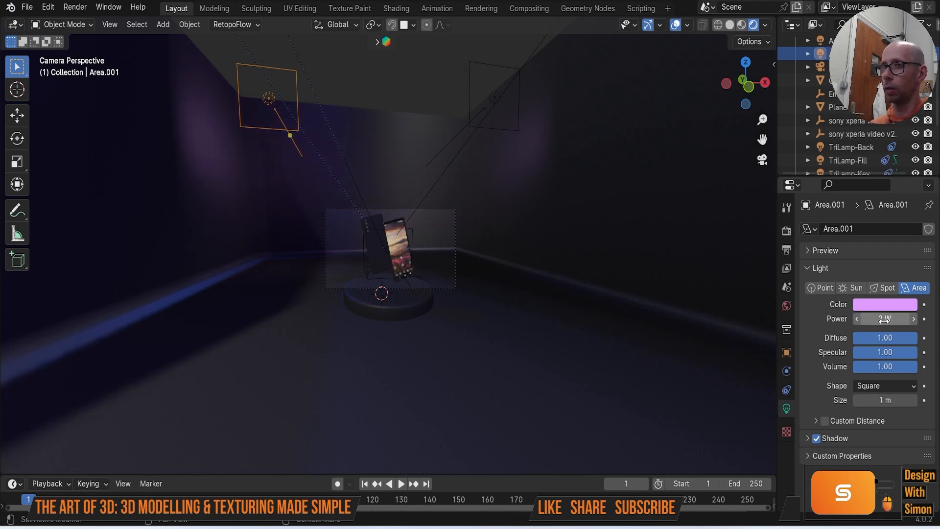
Step: Set the power of both backdrop area lights to 3 W
left_click(494, 98)
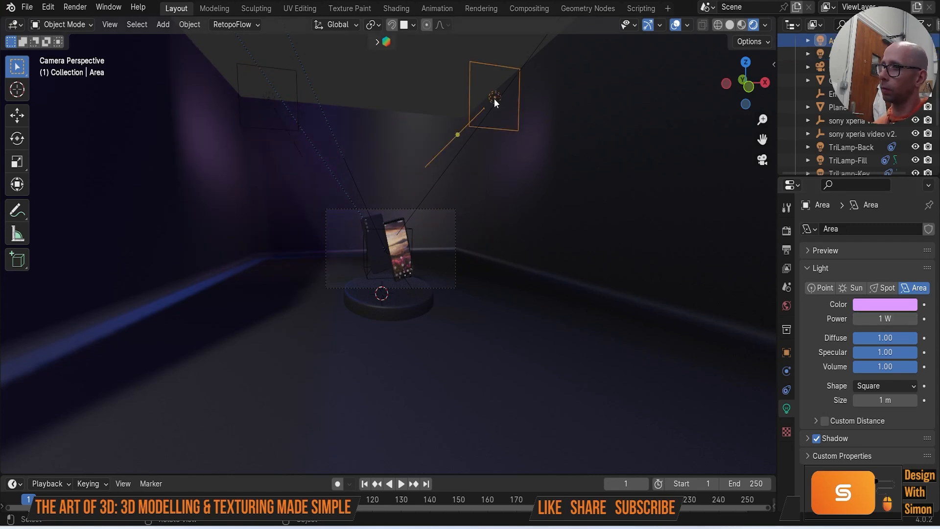
type("3")
key("Return")
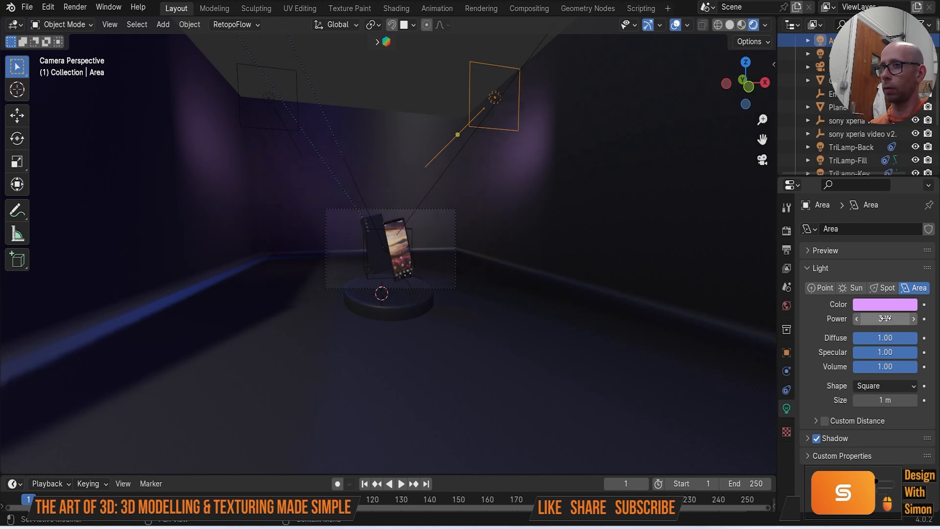
left_click(273, 97)
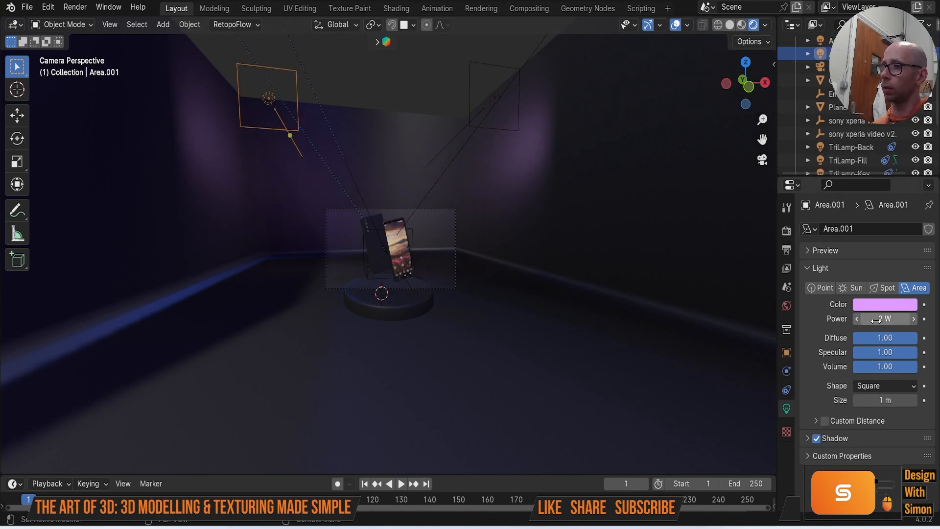
type("3")
key("Return")
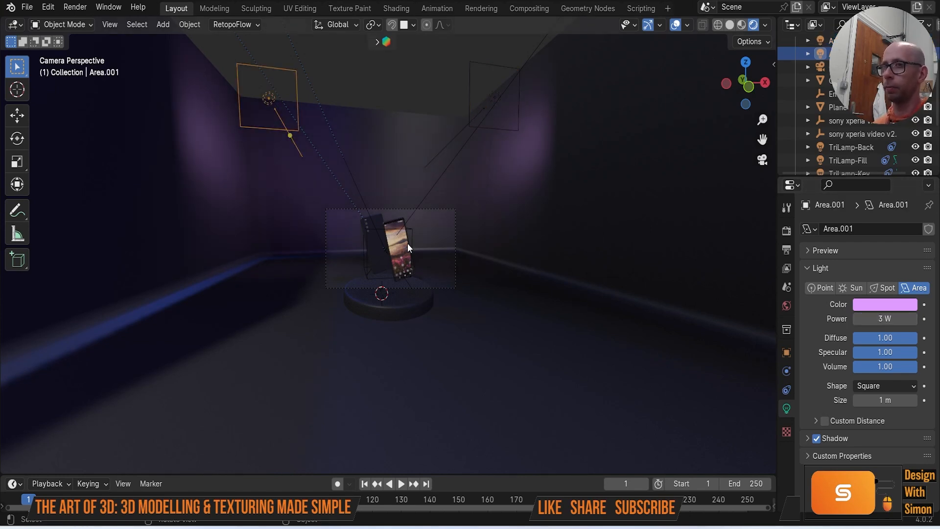
Step: Duplicate both area lights together and place the copies about 0.36 m lower along the global Z axis
middle_click_drag(294, 122, 354, 177)
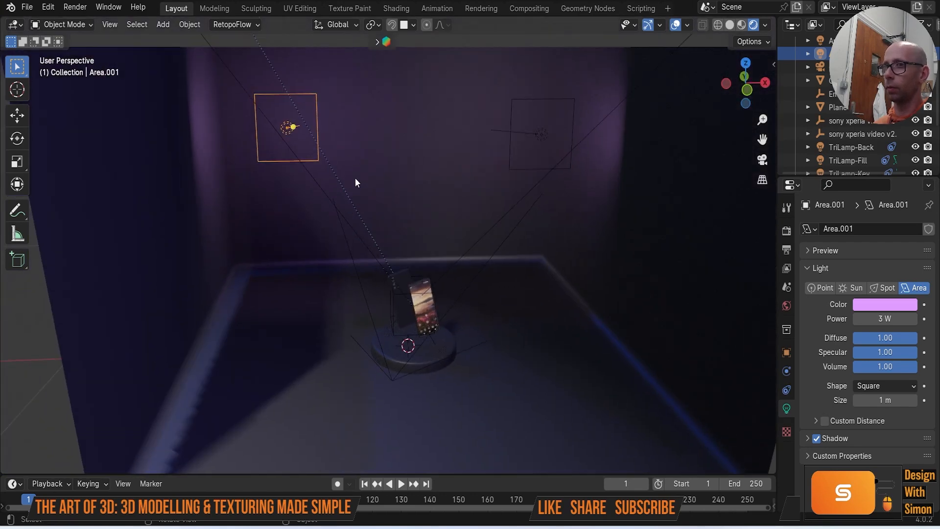
left_click(545, 140, "shift")
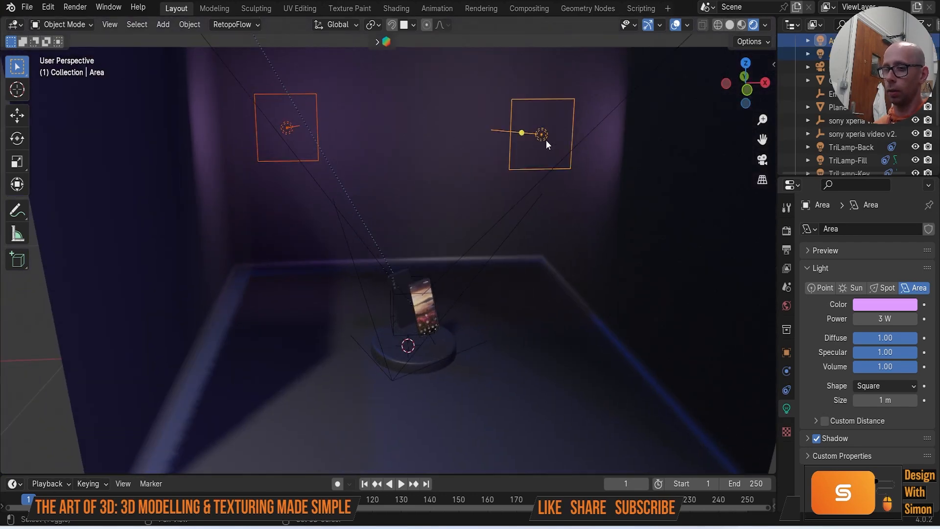
key("shift+d")
key("z")
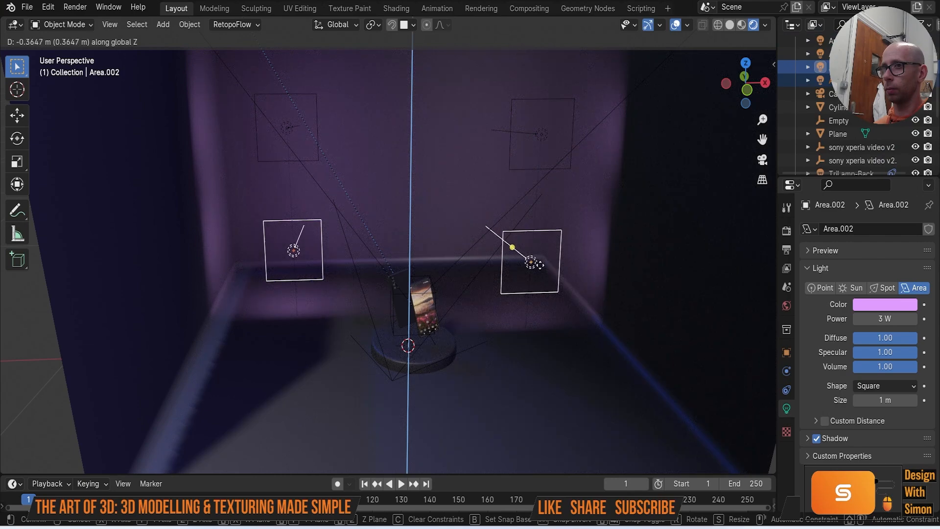
left_click(541, 252)
Step: Rotate the two lower area lights 11.2° around the global X axis and check the lighting through the camera
key("r")
key("x")
left_click(545, 345)
scroll(544, 345, "up", 5)
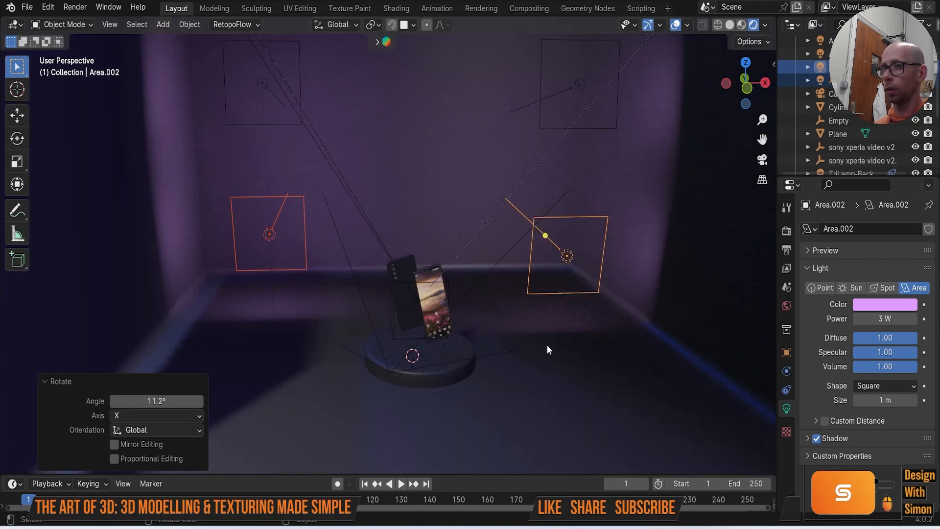
key("KP_0")
scroll(419, 330, "up", 4)
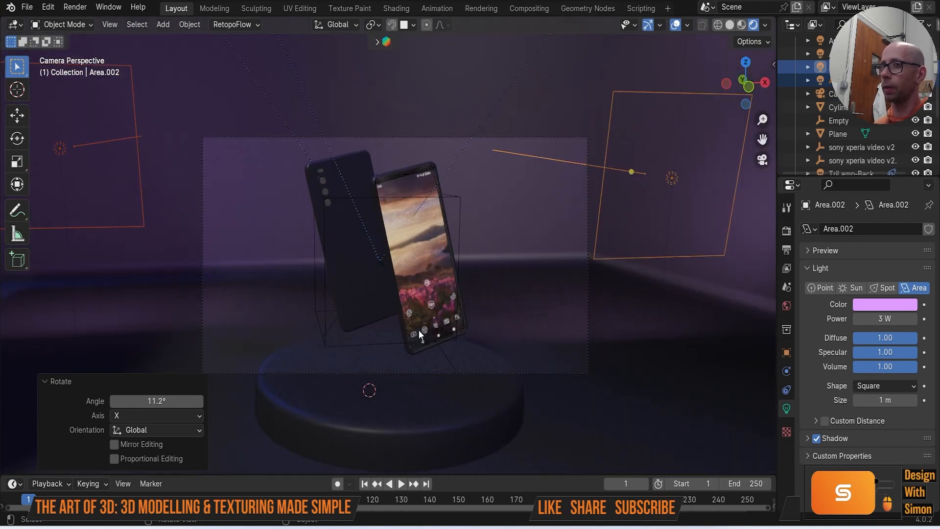
Step: Delete the two lower duplicate area lights
scroll(419, 330, "down", 5)
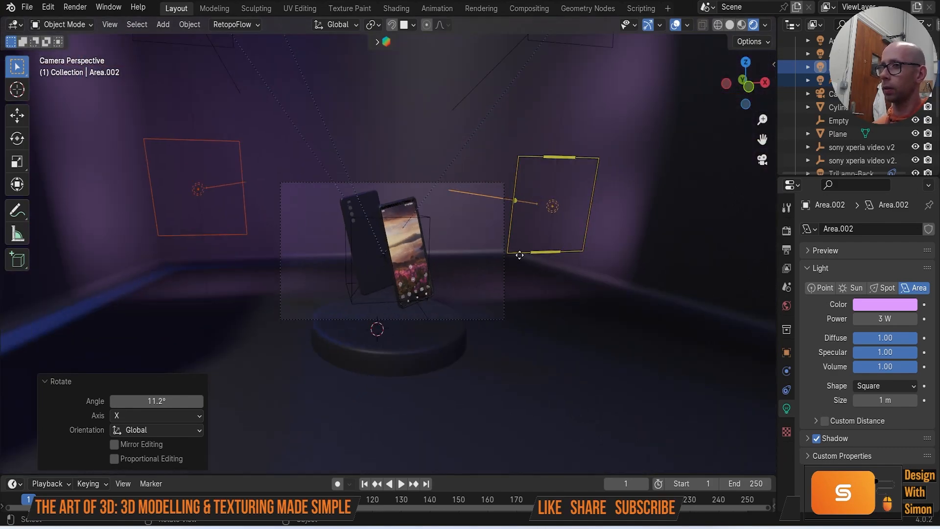
key("Delete")
scroll(491, 245, "up", 4)
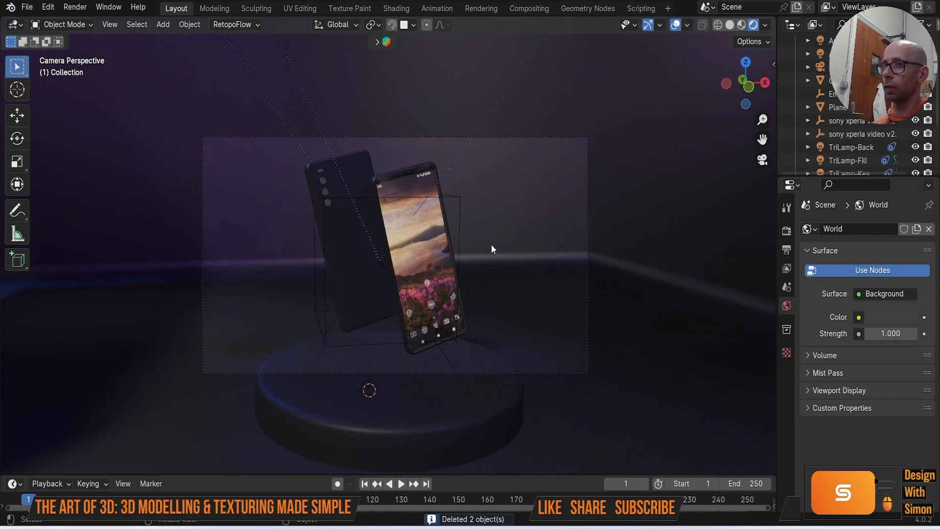
Step: Delete the two remaining violet area lights high on either side of the backdrop
scroll(491, 245, "down", 7)
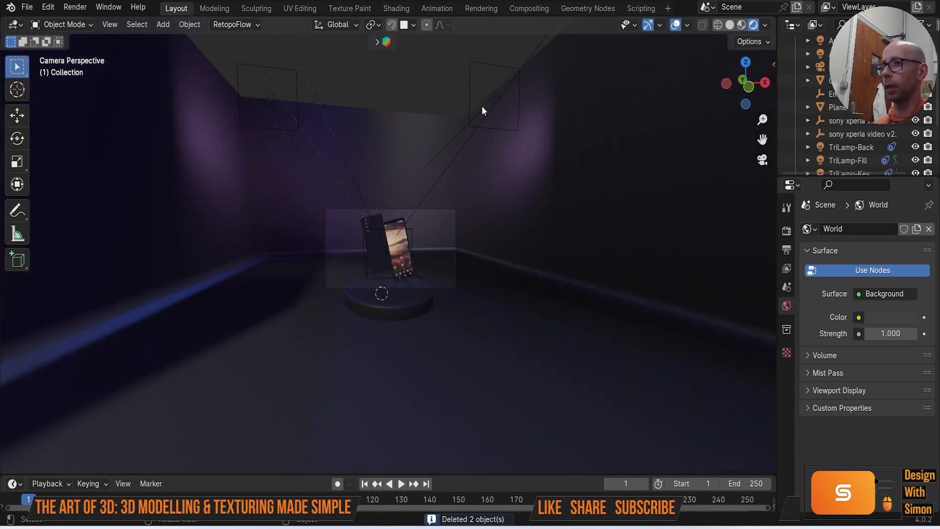
left_click(488, 103)
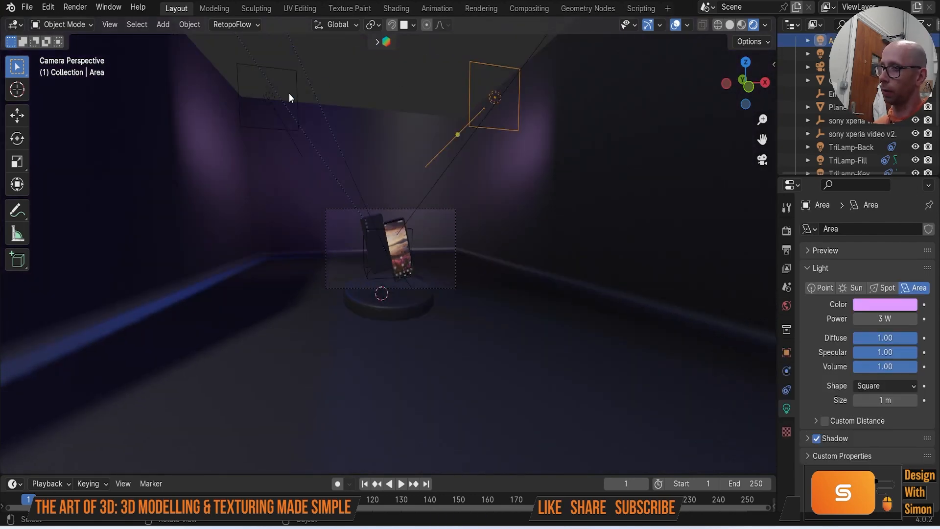
key("Delete")
left_click(271, 101)
key("Delete")
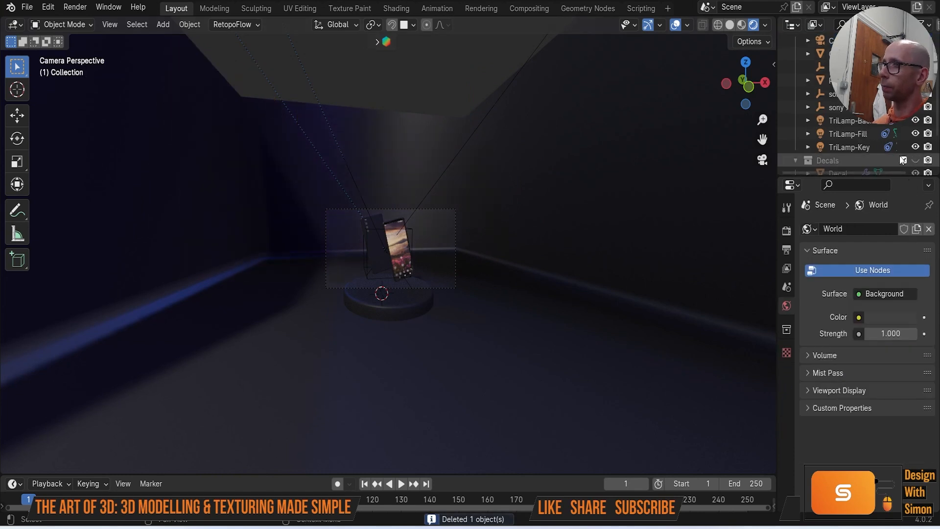
Step: Hide TriLamp-Back in the viewport, and switch TriLamp-Fill and TriLamp-Key off and on again to compare their effect
left_click(915, 120)
left_click(915, 133)
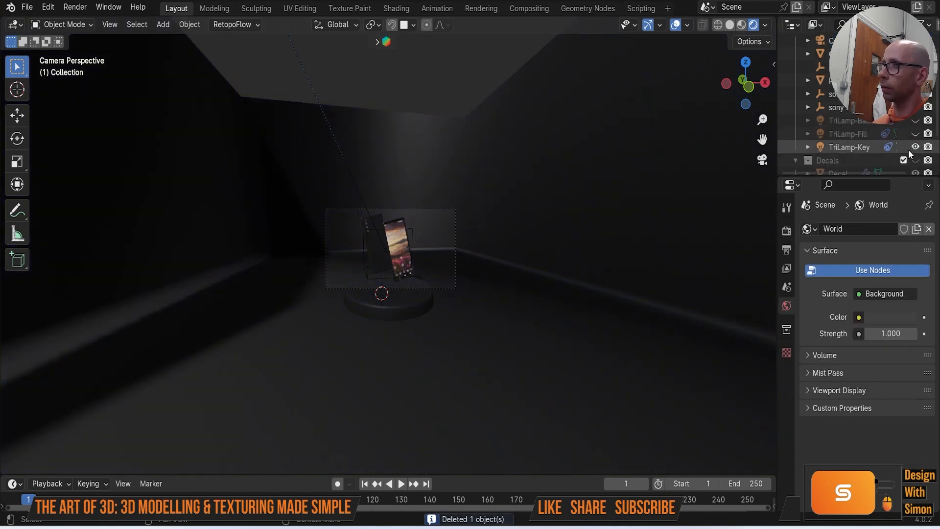
left_click(912, 149)
left_click(912, 150)
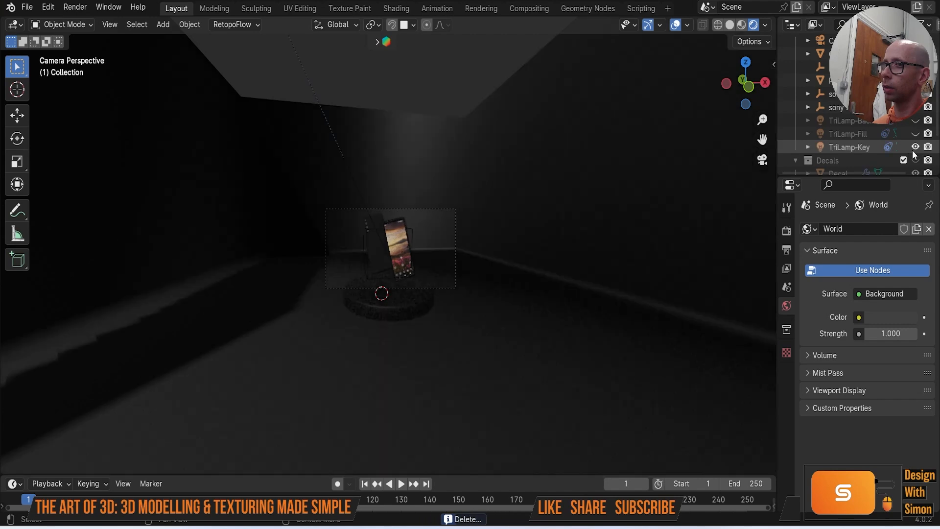
scroll(583, 227, "up", 5)
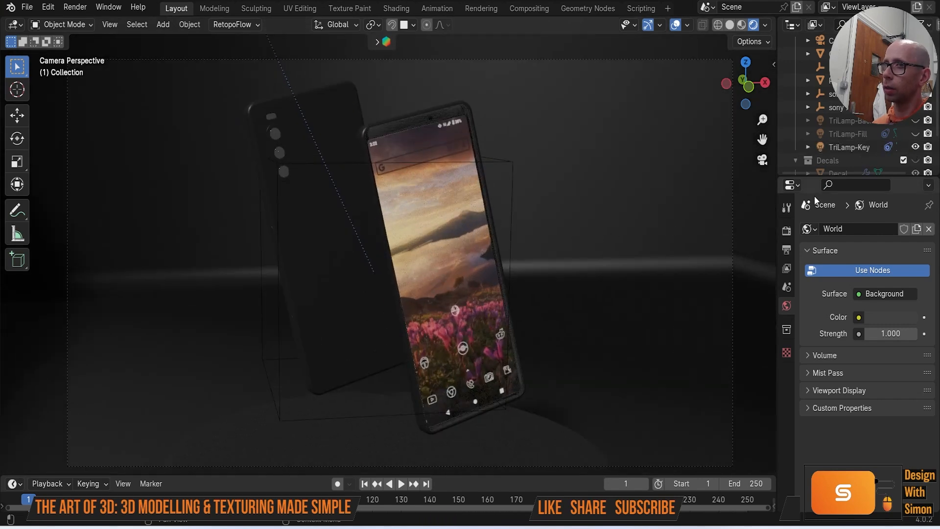
left_click(914, 133)
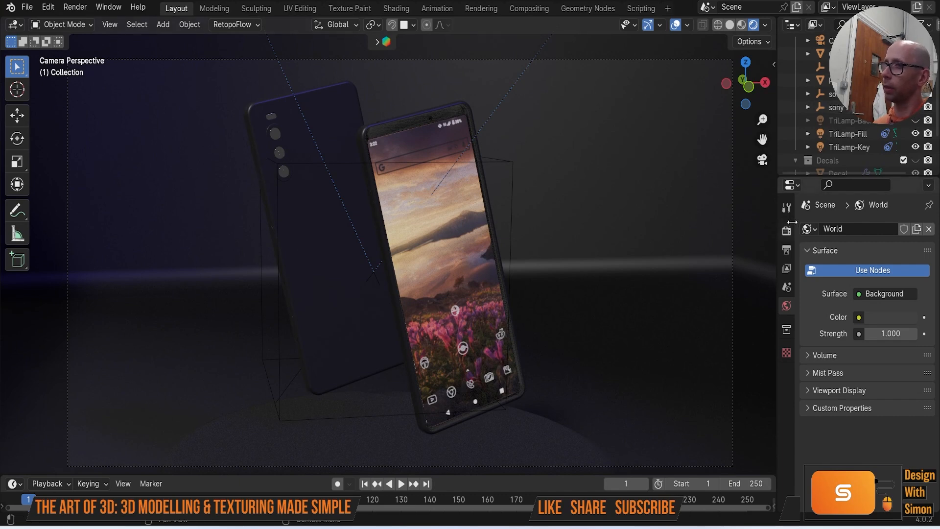
Step: Show the scene's render settings, render a still image through the camera and inspect the result
left_click(786, 207)
left_click(786, 230)
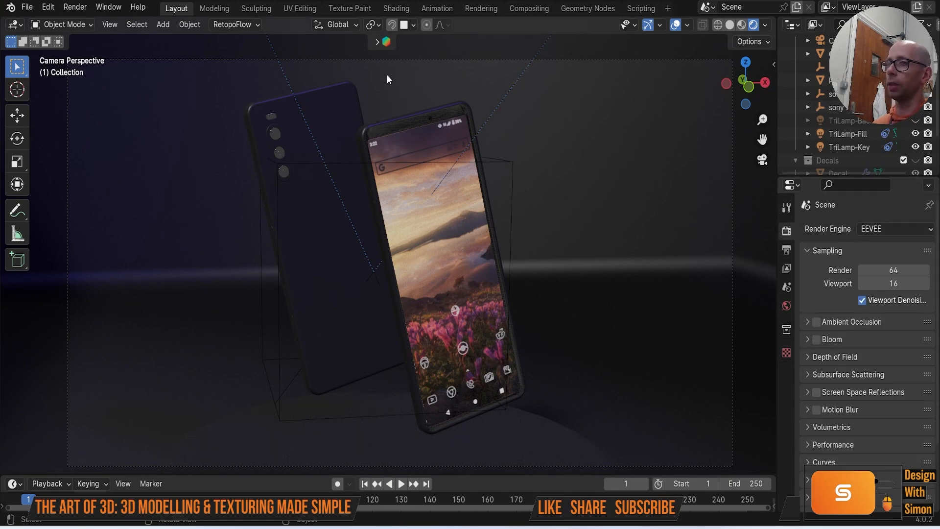
left_click(83, 7)
left_click(85, 21)
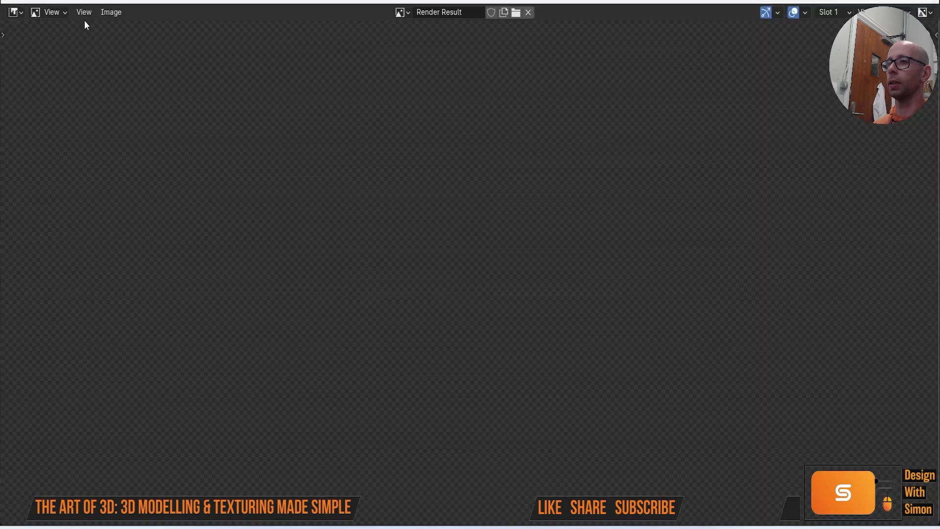
scroll(327, 156, "down", 1)
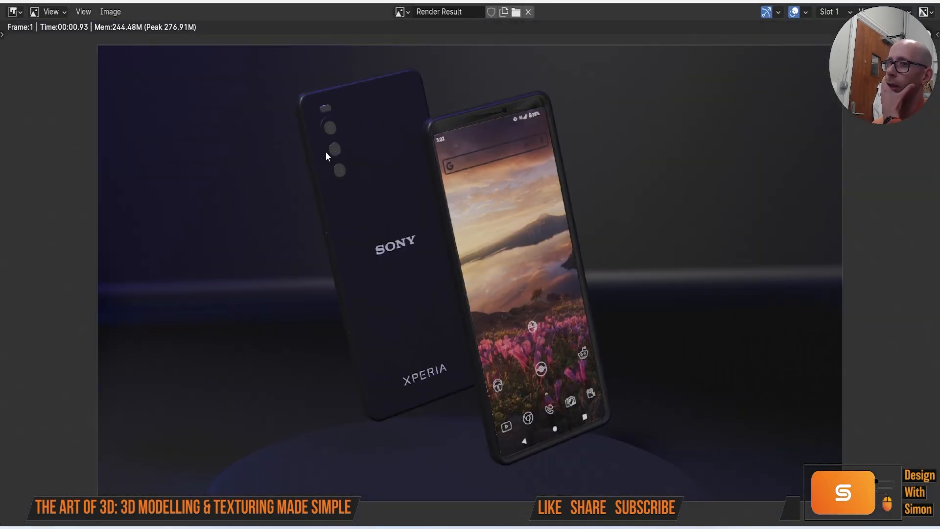